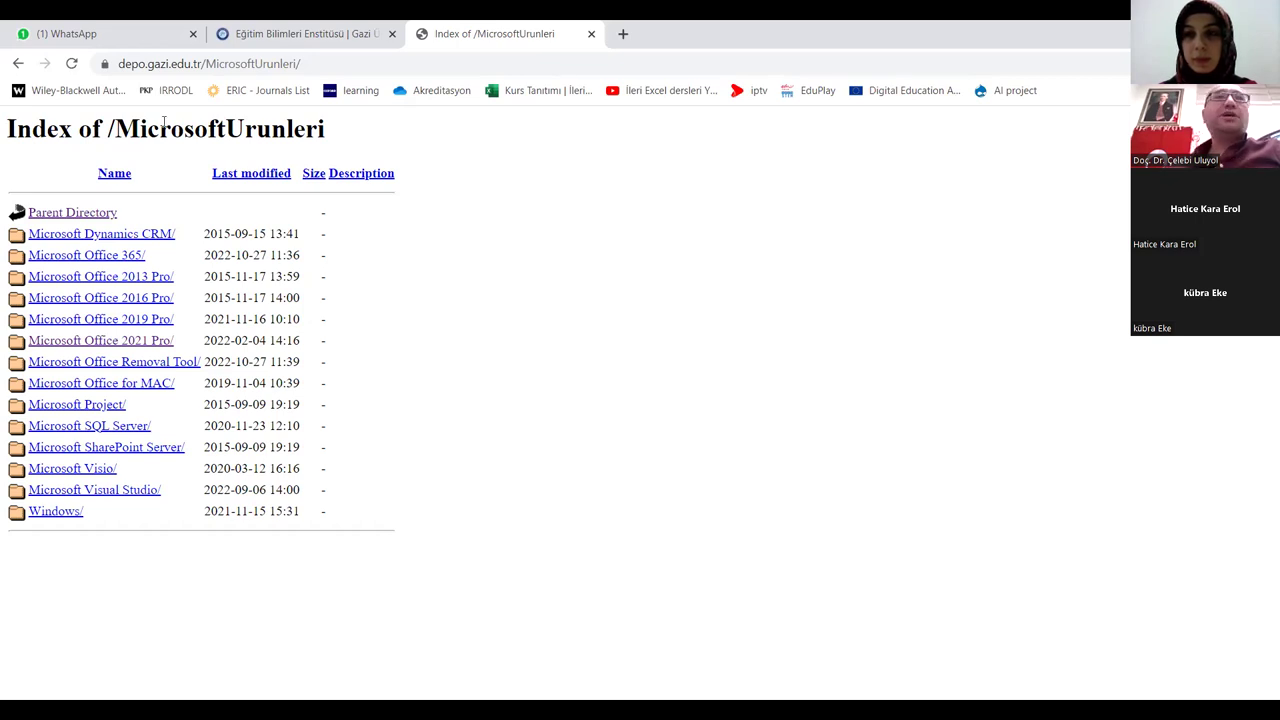
# Step: Browse the depot through Programlar and SPSS to the ENDNOTE installers folder, then switch to EndNote
pyautogui.click(18, 63)
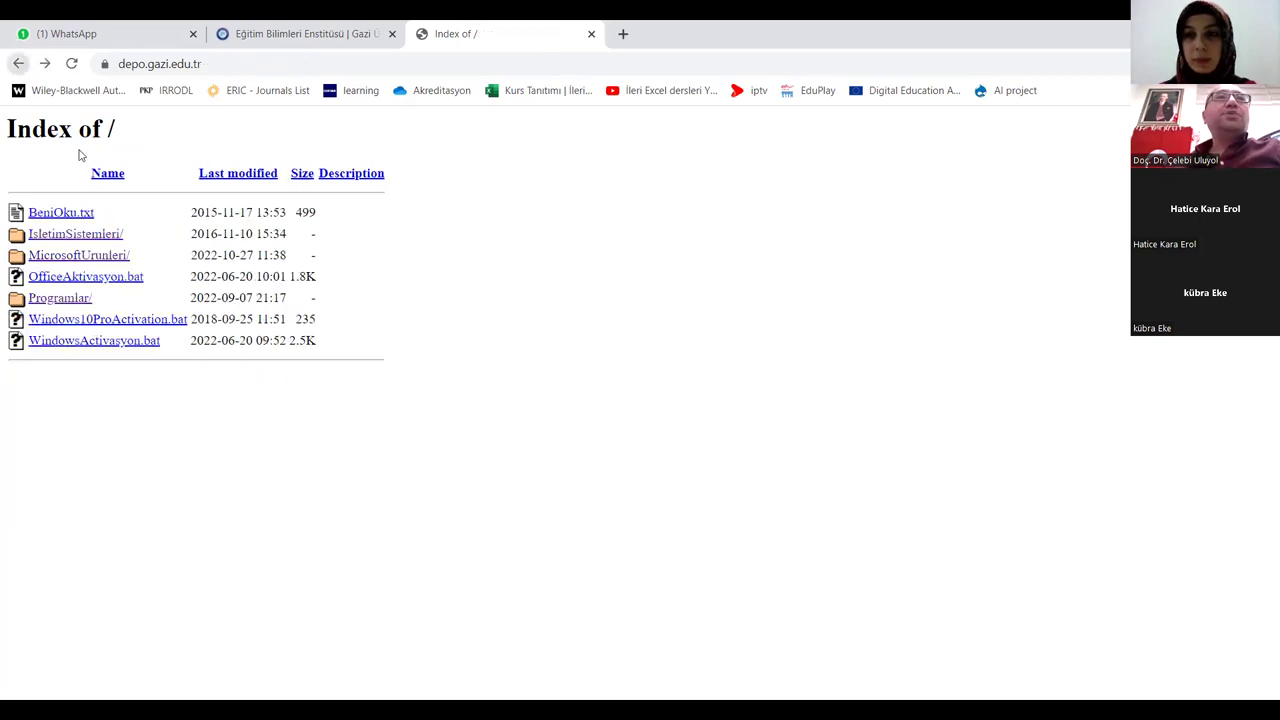
pyautogui.click(62, 299)
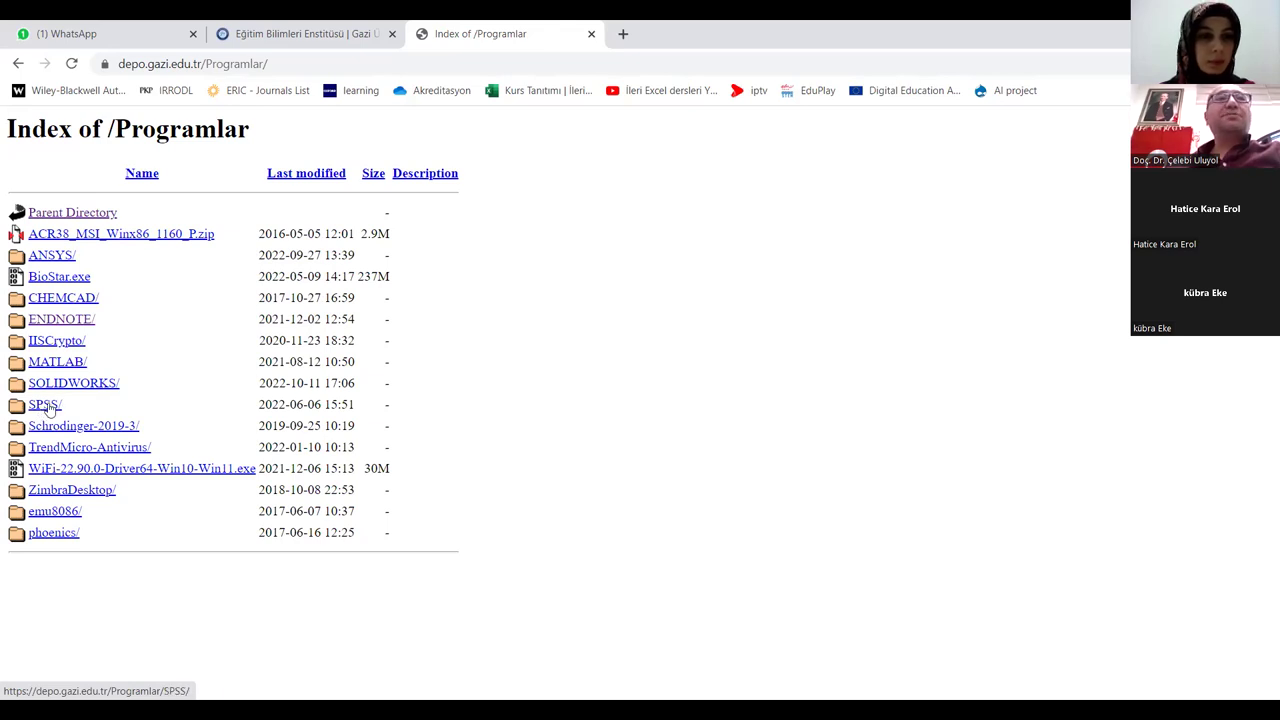
pyautogui.click(50, 405)
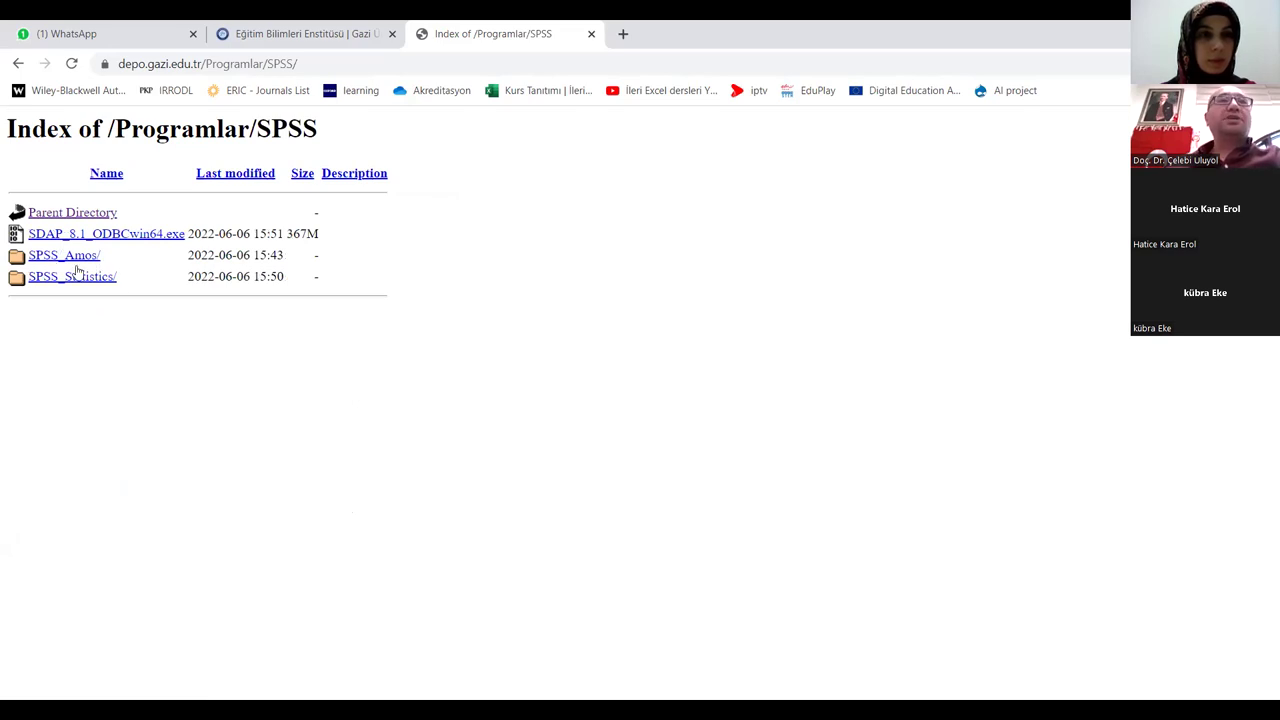
pyautogui.click(17, 64)
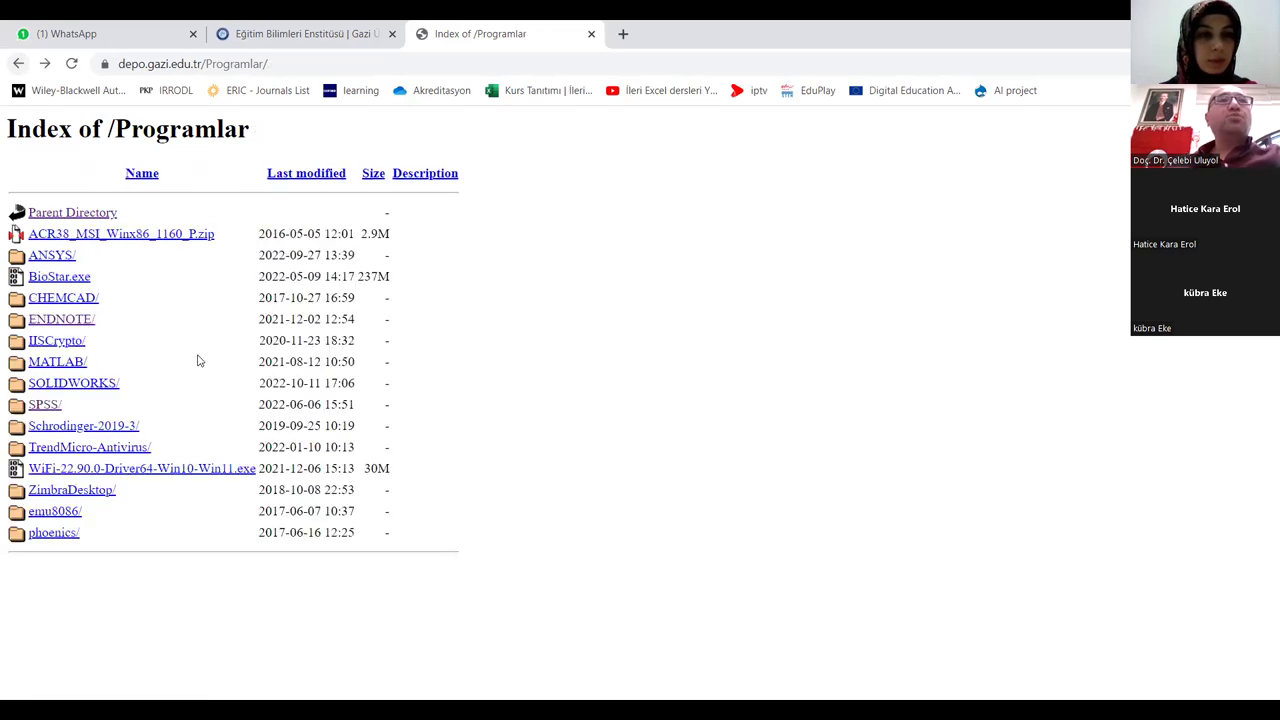
pyautogui.click(80, 320)
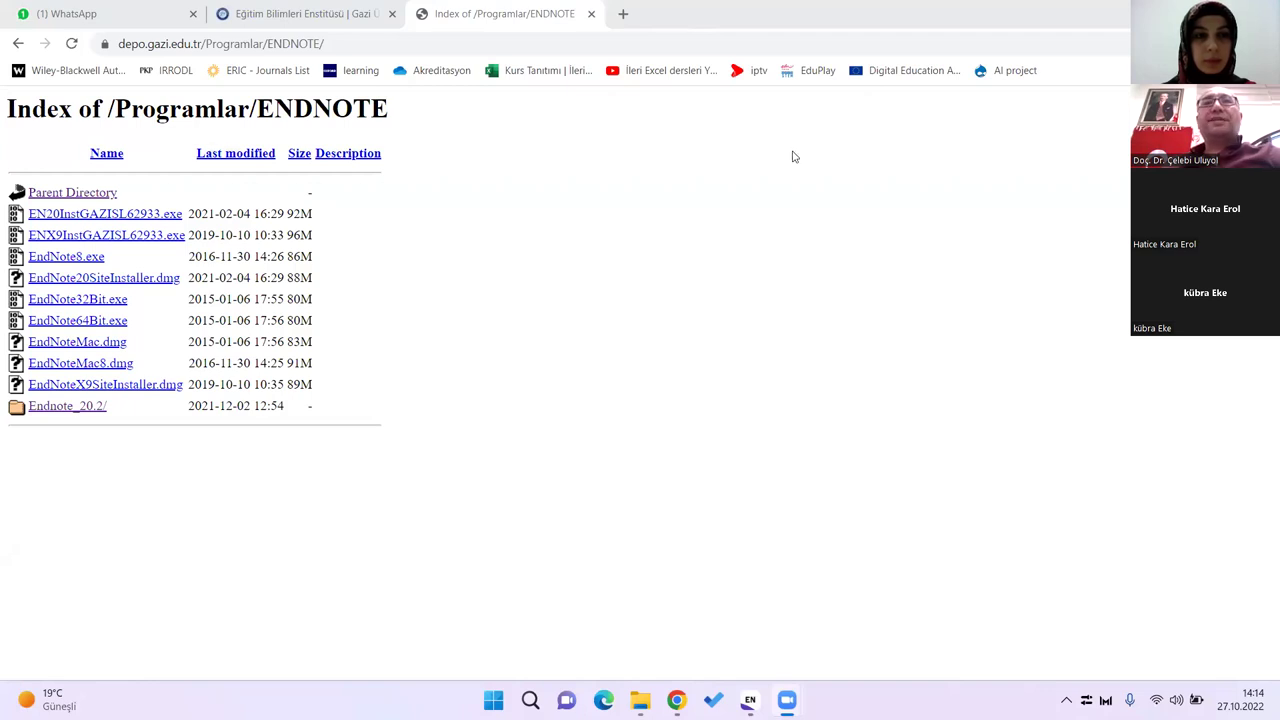
pyautogui.hotkey('alt', 'Tab')
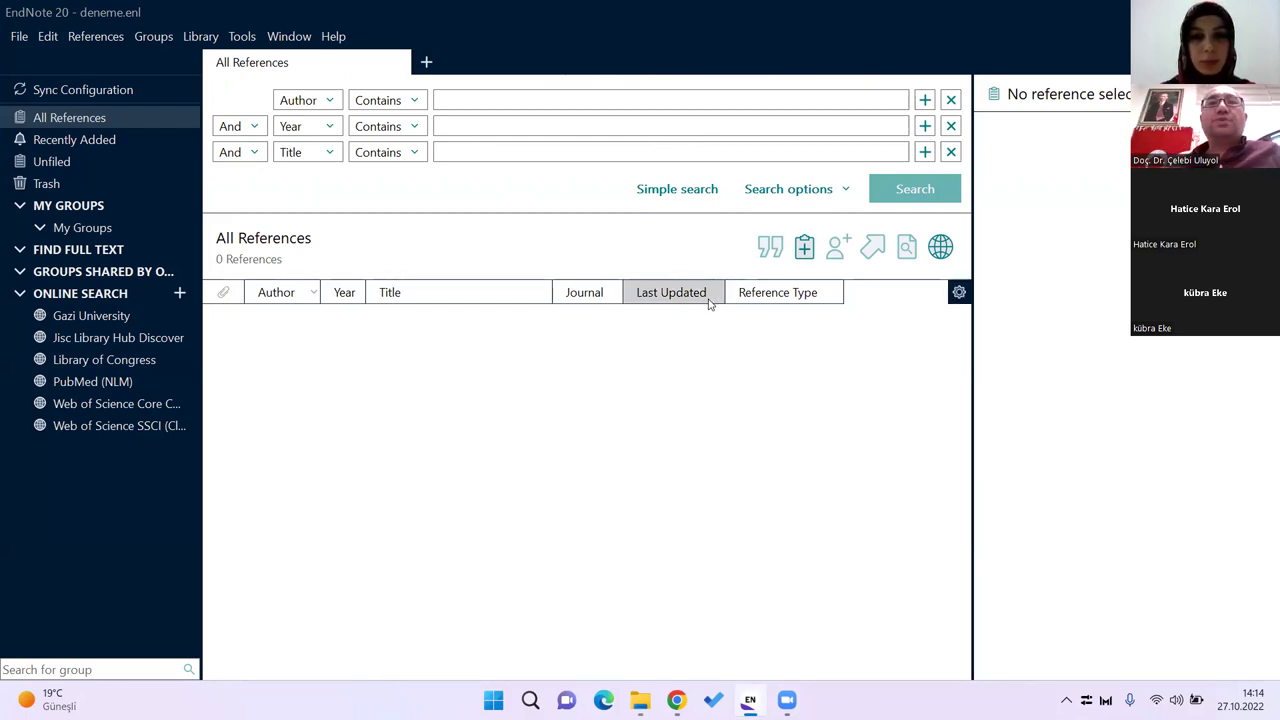
# Step: Launch Word from system search and create the blank document Belge1
pyautogui.press('super')
pyautogui.write('word')
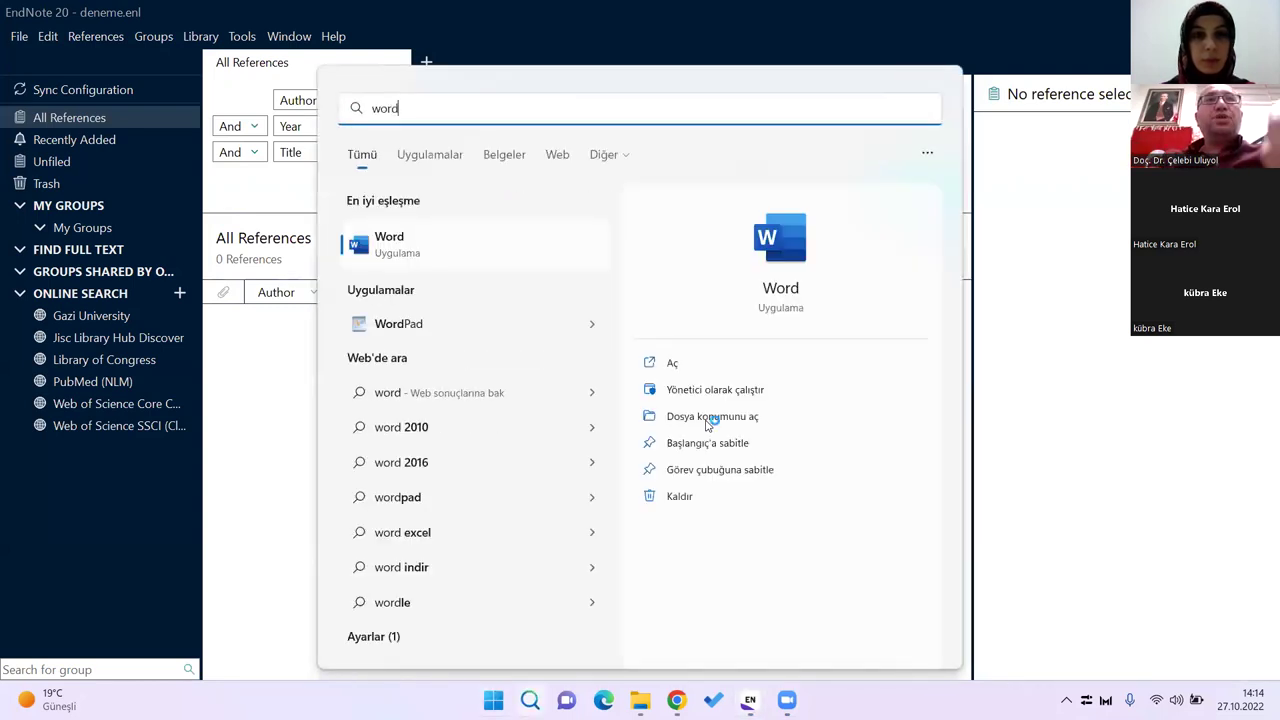
pyautogui.press('Return')
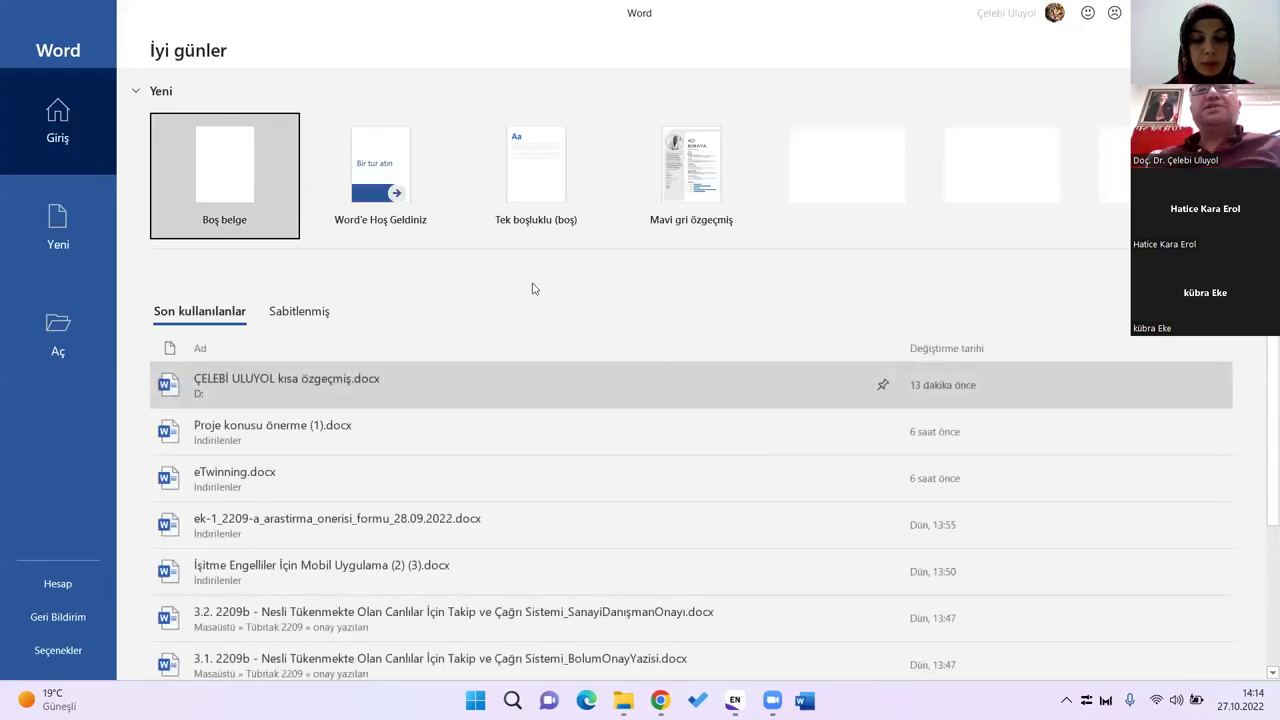
pyautogui.click(243, 184)
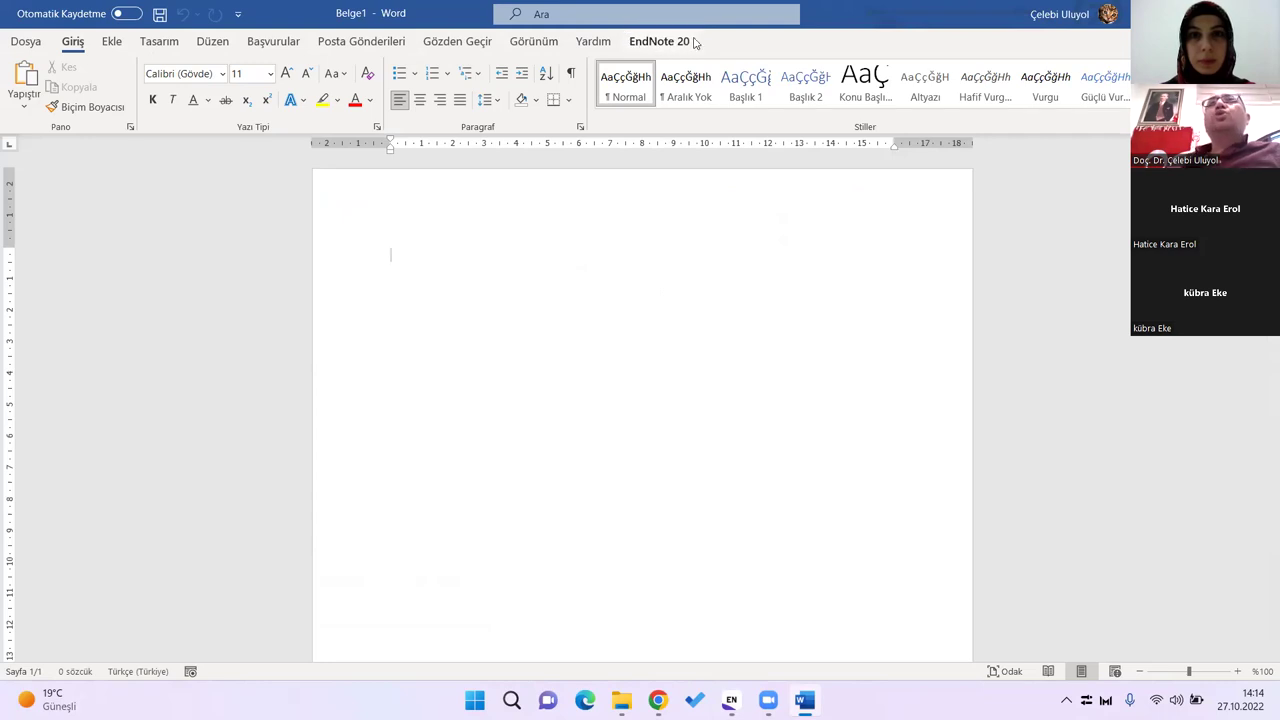
# Step: Show Word's EndNote 20 ribbon tools, with the citation style APA 7th Kopya
pyautogui.click(662, 44)
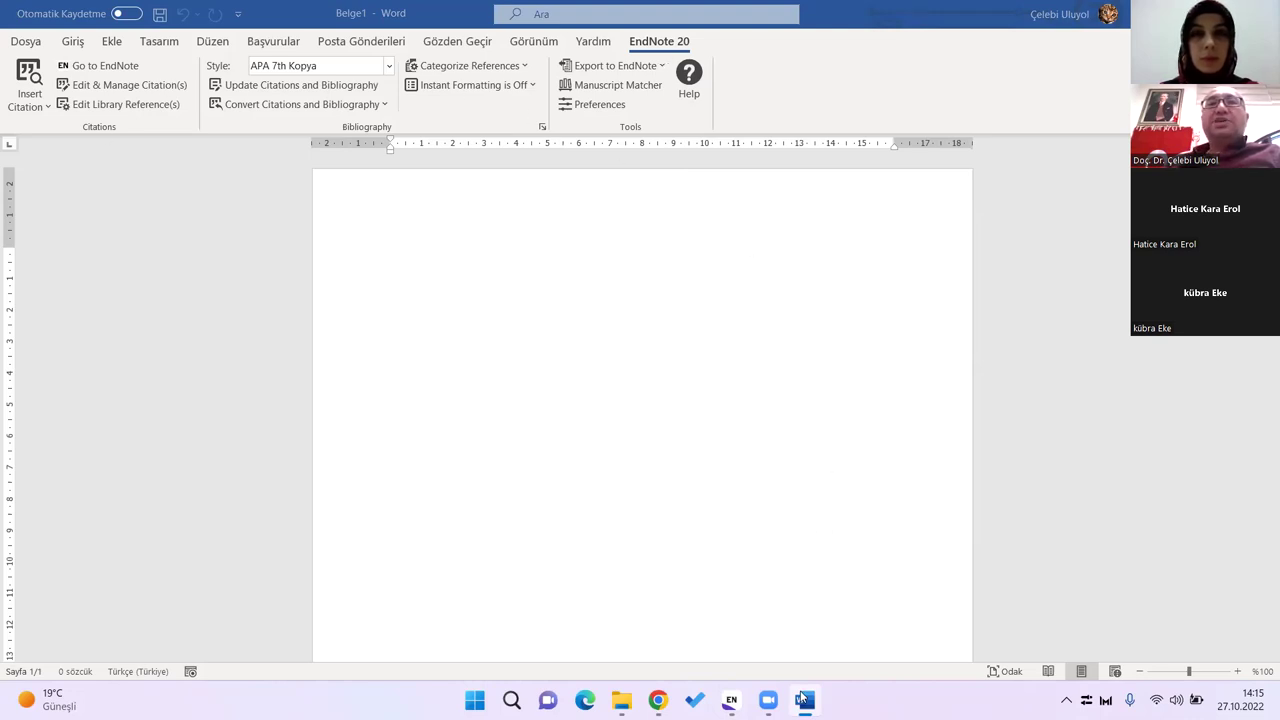
# Step: Bring EndNote forward, browse its File, Edit and other menus, then return to All References
pyautogui.moveTo(805, 699)
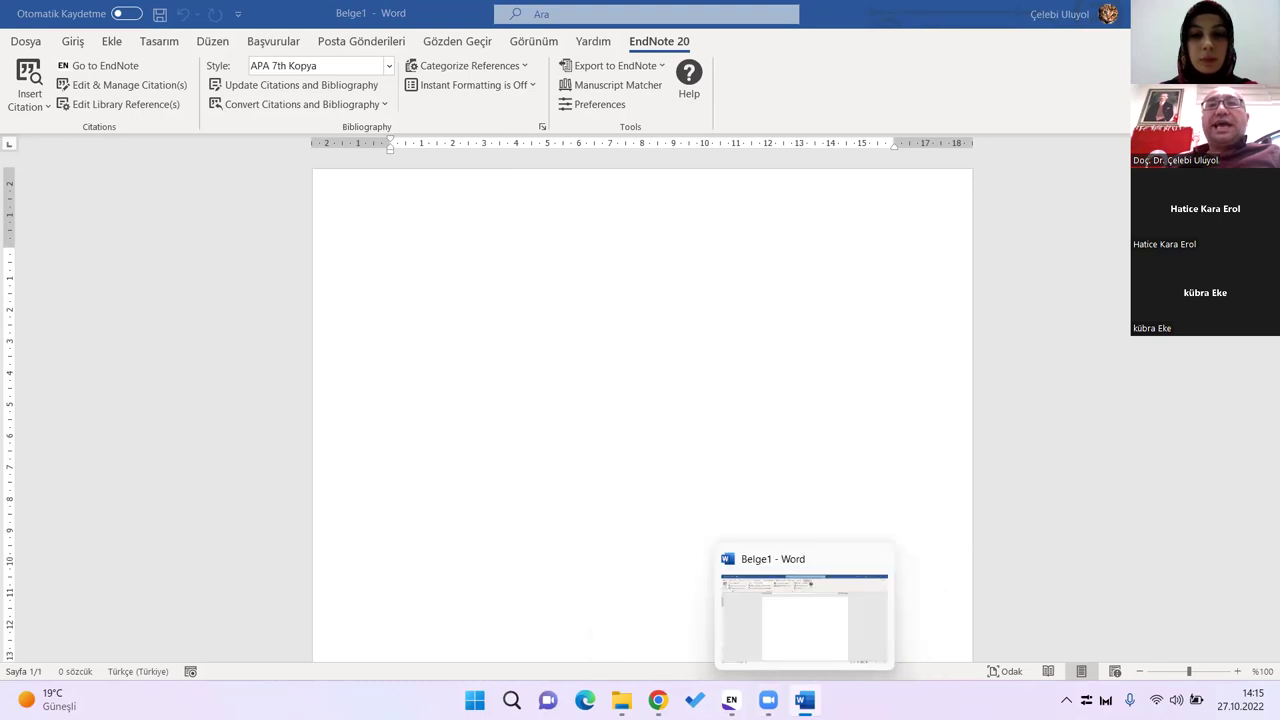
pyautogui.click(735, 629)
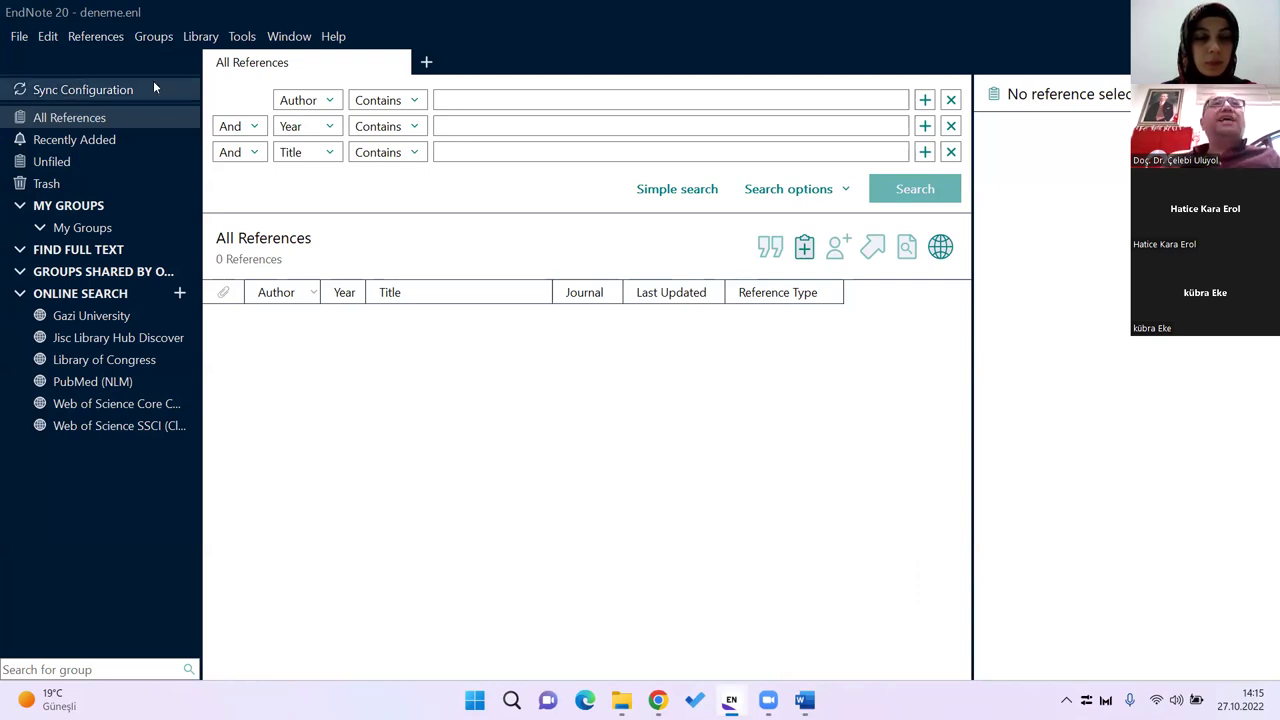
pyautogui.click(22, 38)
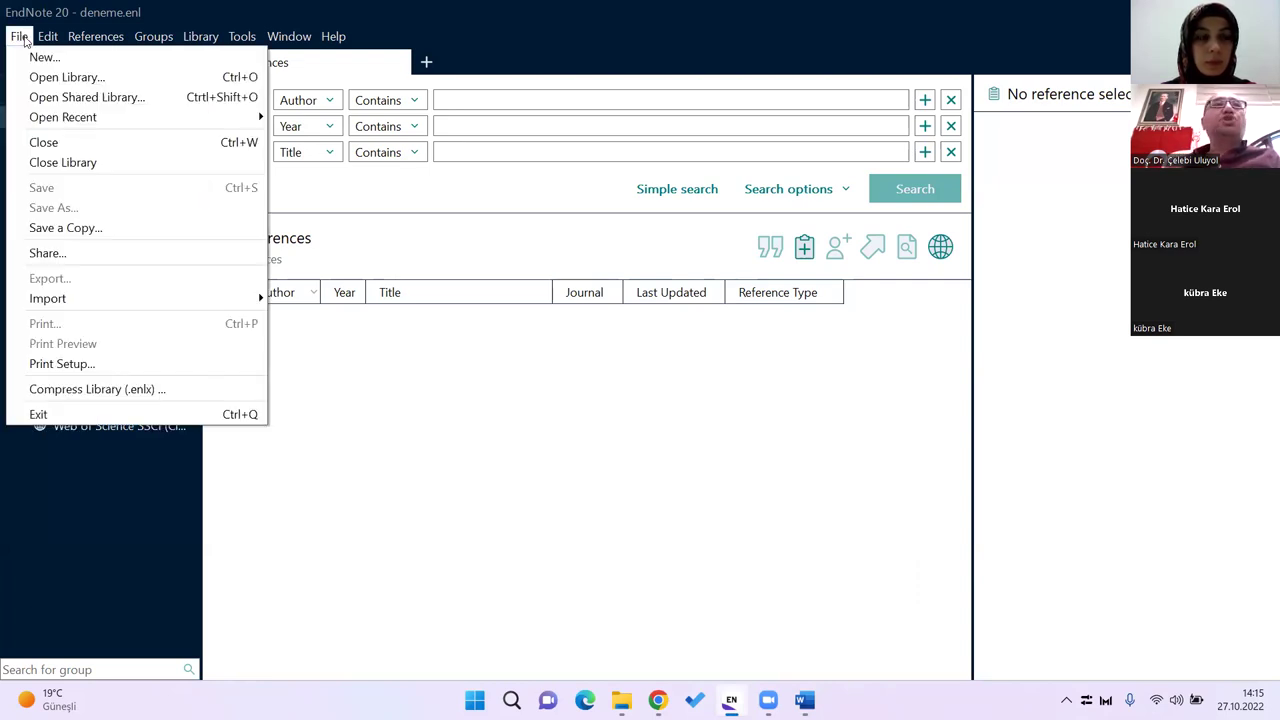
pyautogui.moveTo(54, 40)
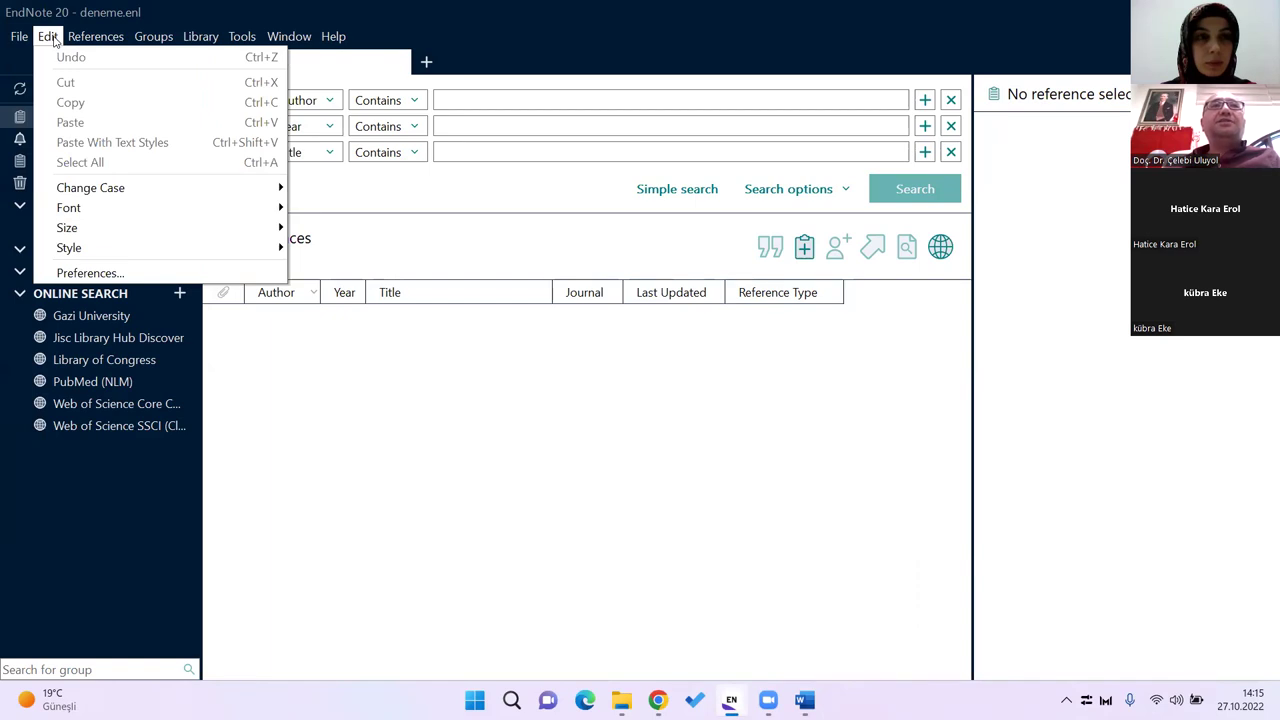
pyautogui.moveTo(202, 44)
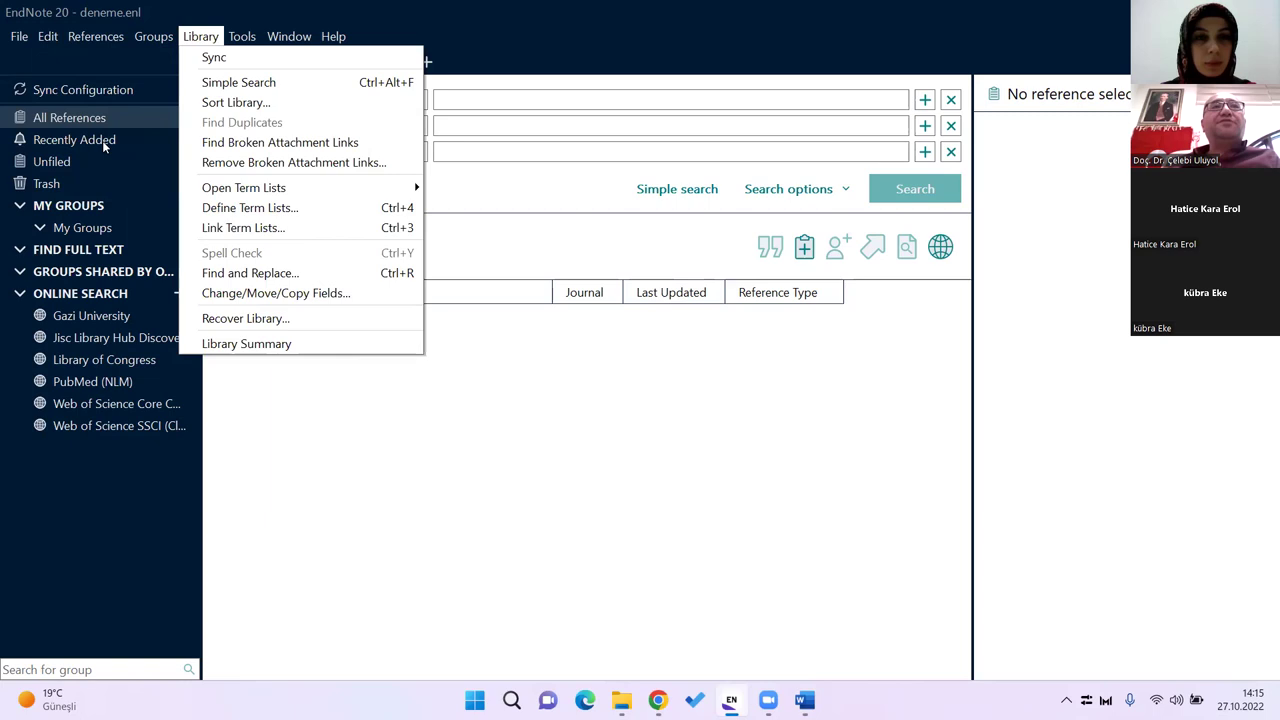
pyautogui.click(126, 491)
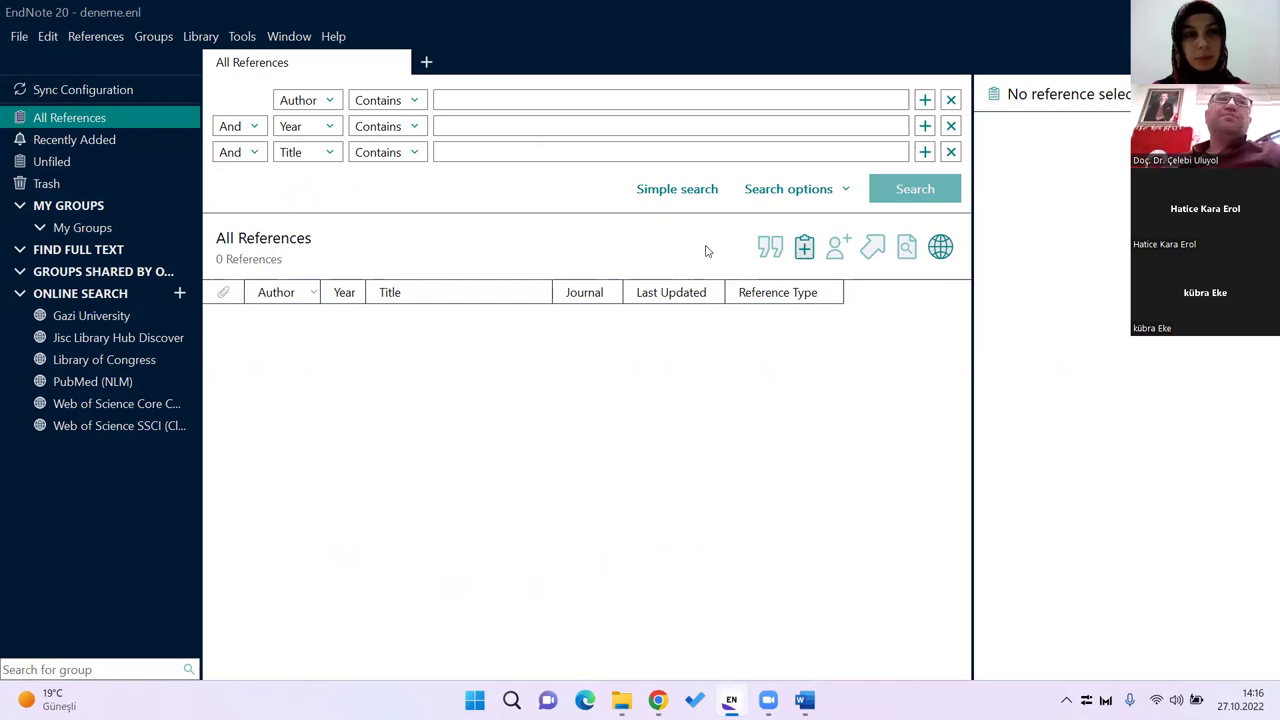
# Step: Go to Online Search in the sidebar and show the Sync Configuration page
pyautogui.click(101, 294)
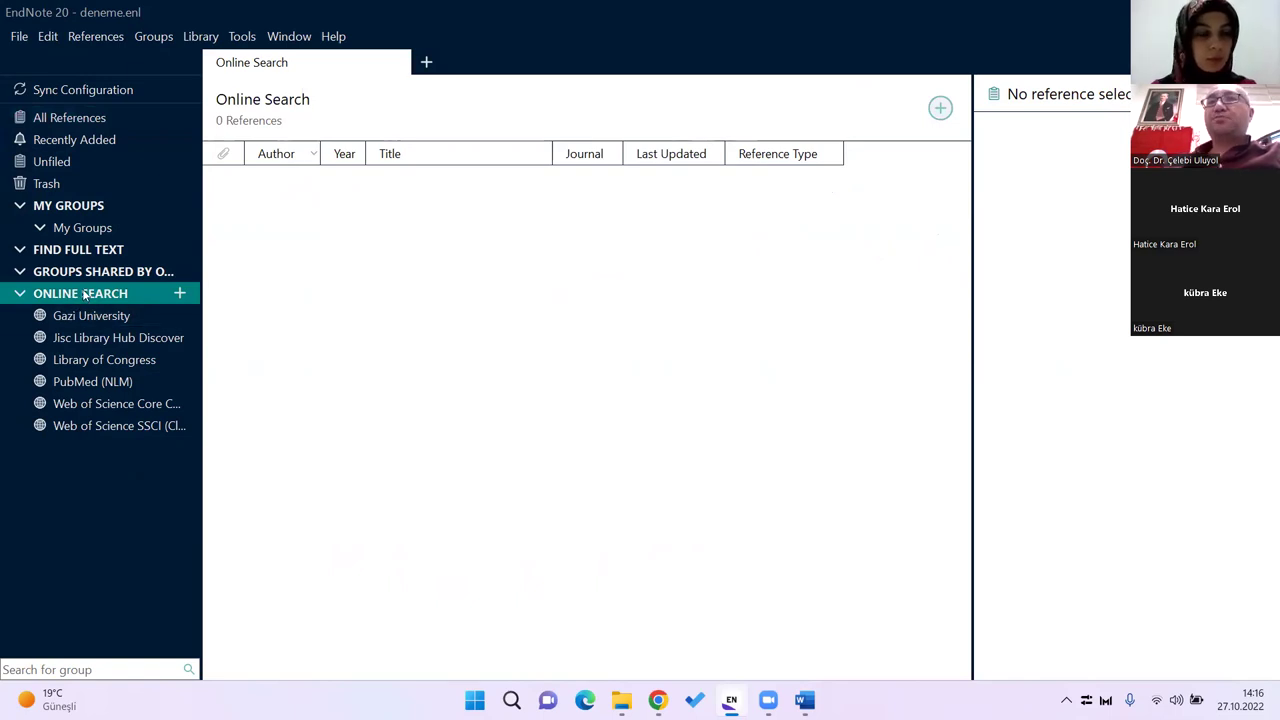
pyautogui.click(79, 92)
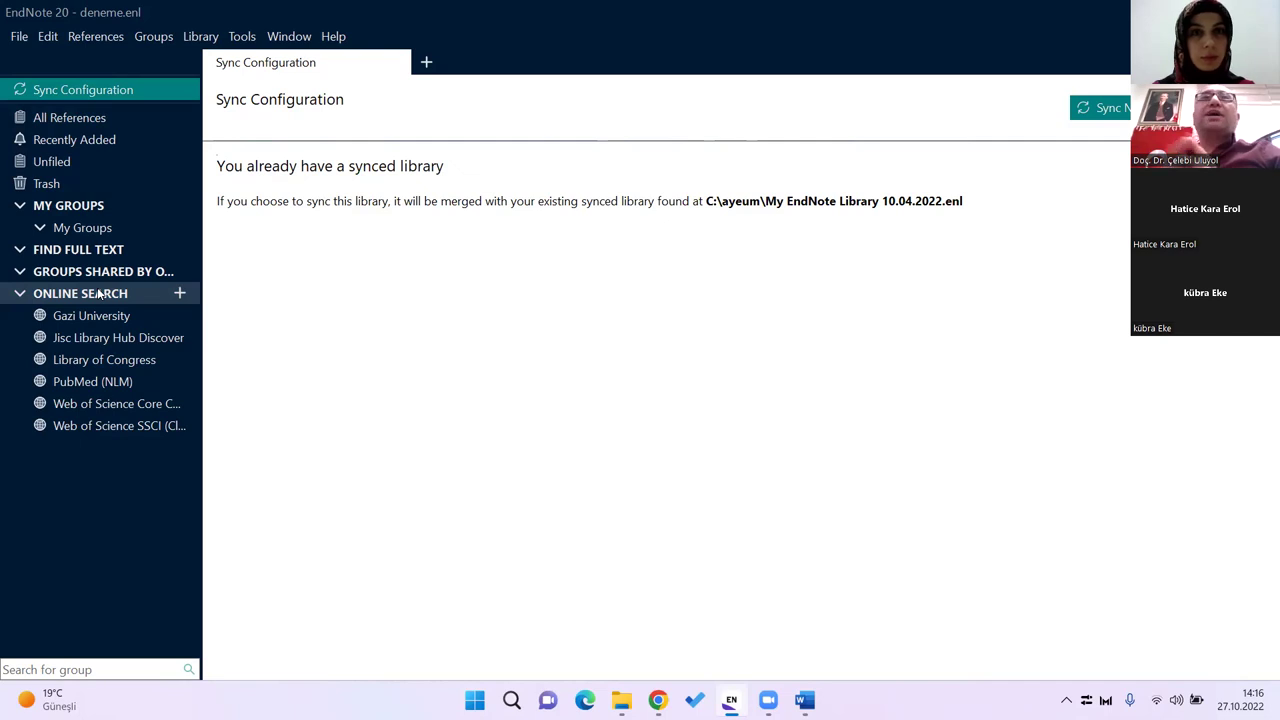
pyautogui.click(565, 58)
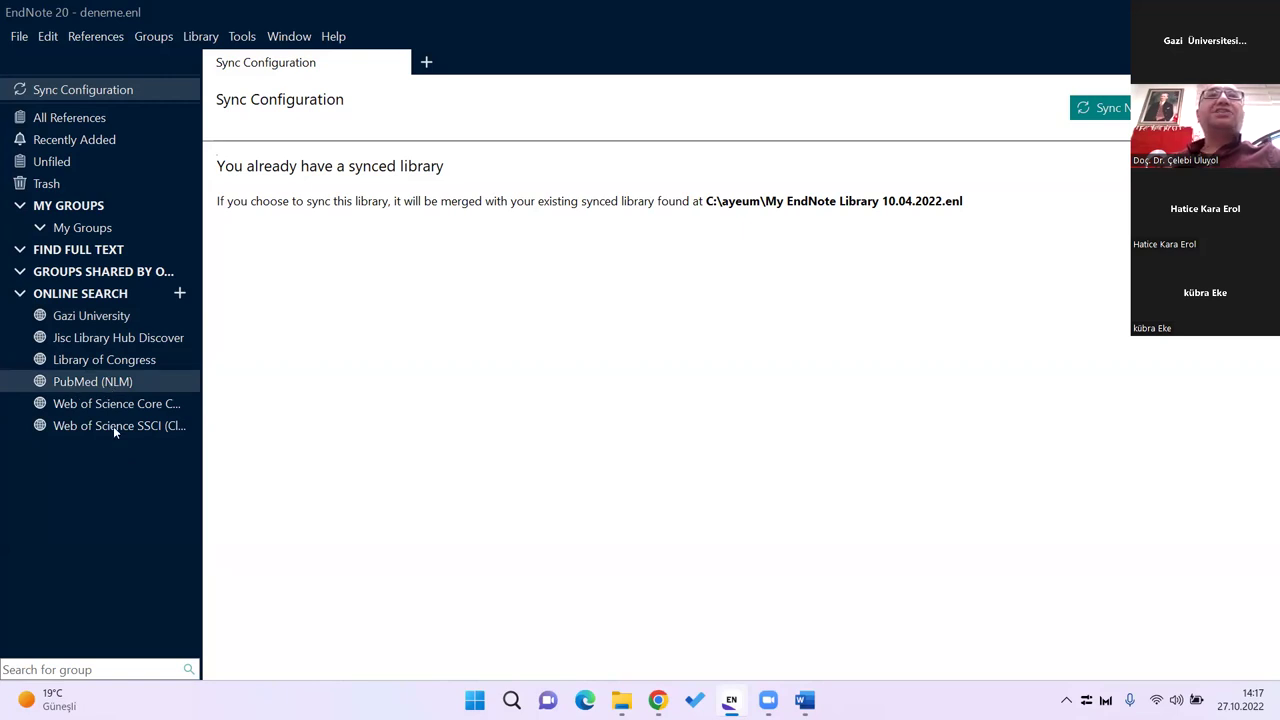
# Step: Try the Web of Science SSCI and Core Collection searches, then dismiss the connection chooser
pyautogui.click(113, 426)
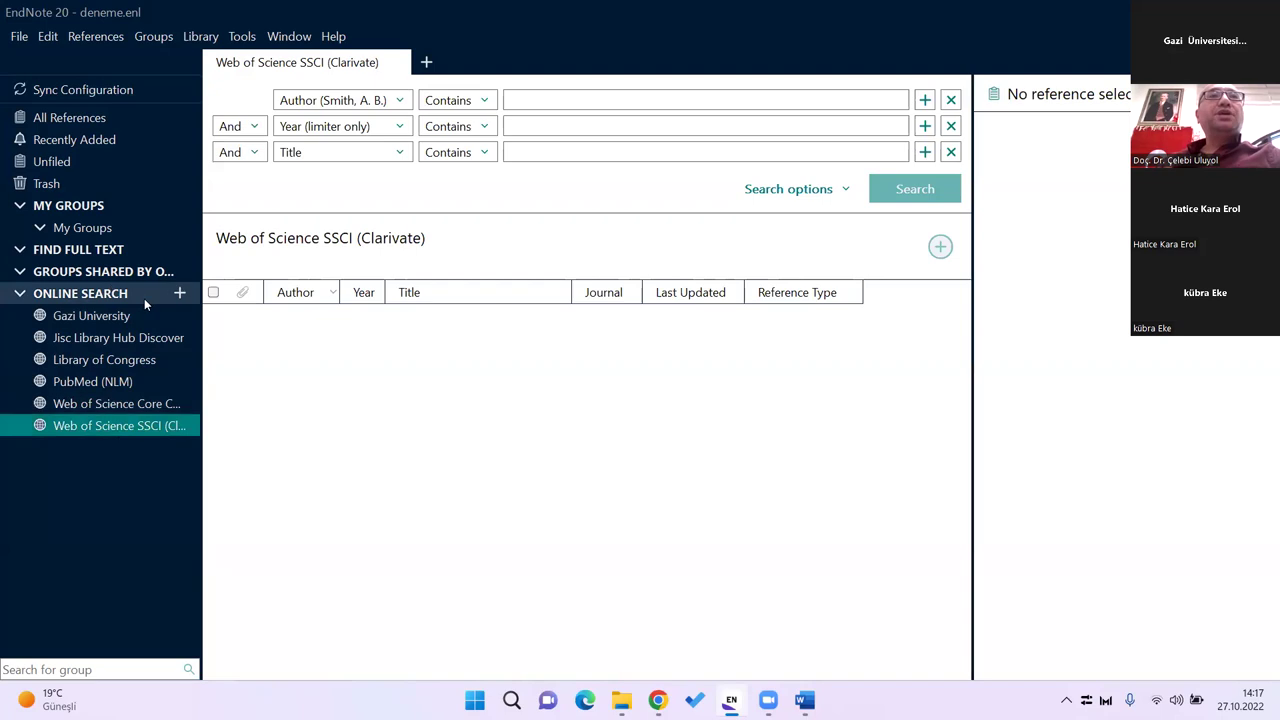
pyautogui.click(141, 404)
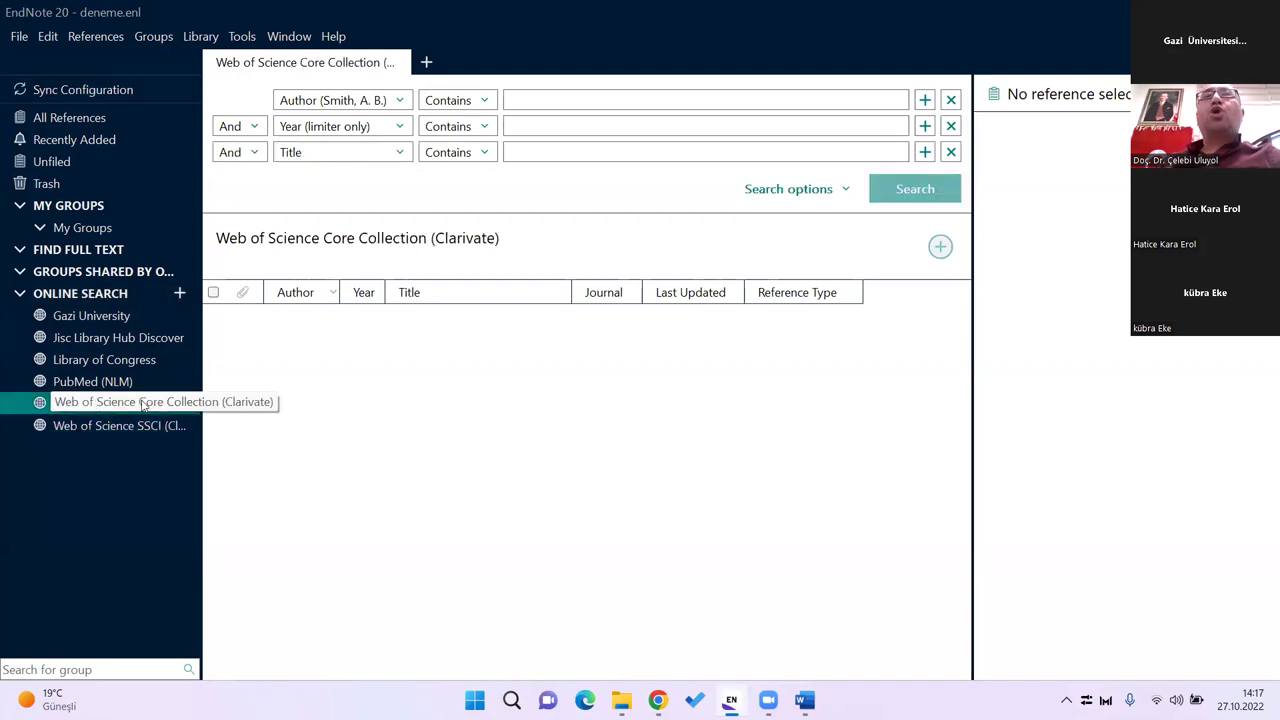
pyautogui.click(179, 292)
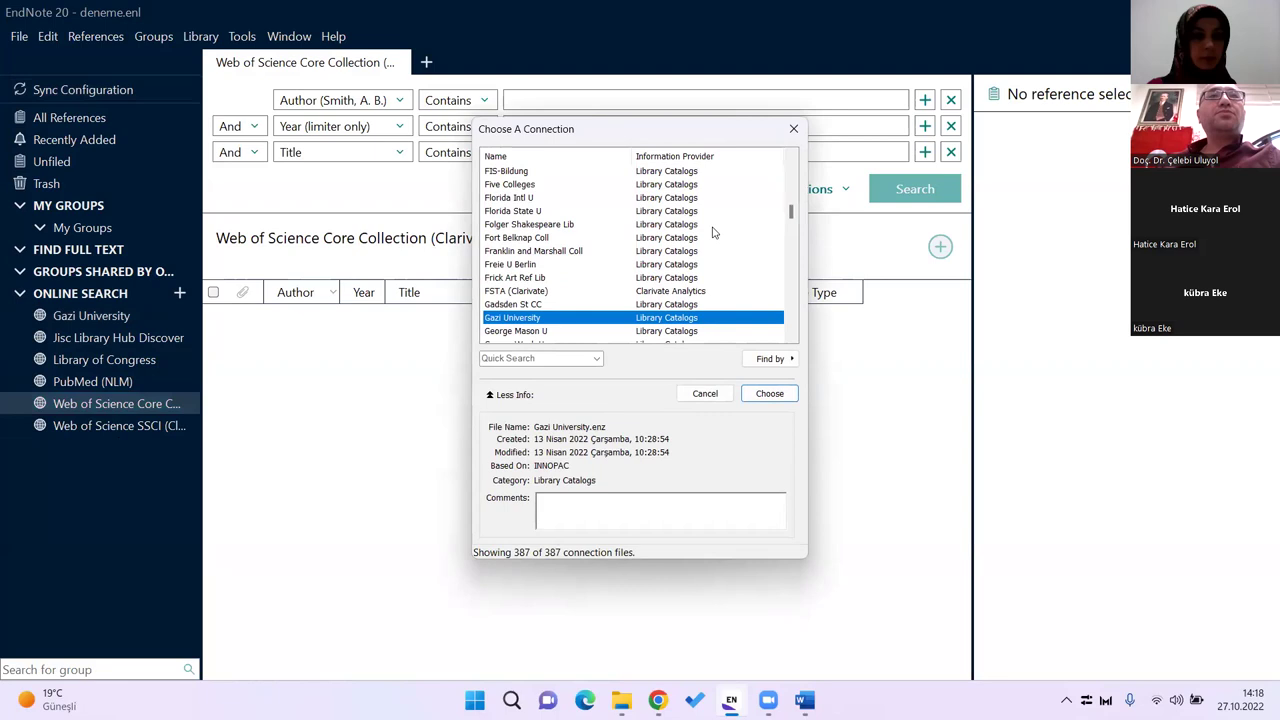
pyautogui.click(793, 129)
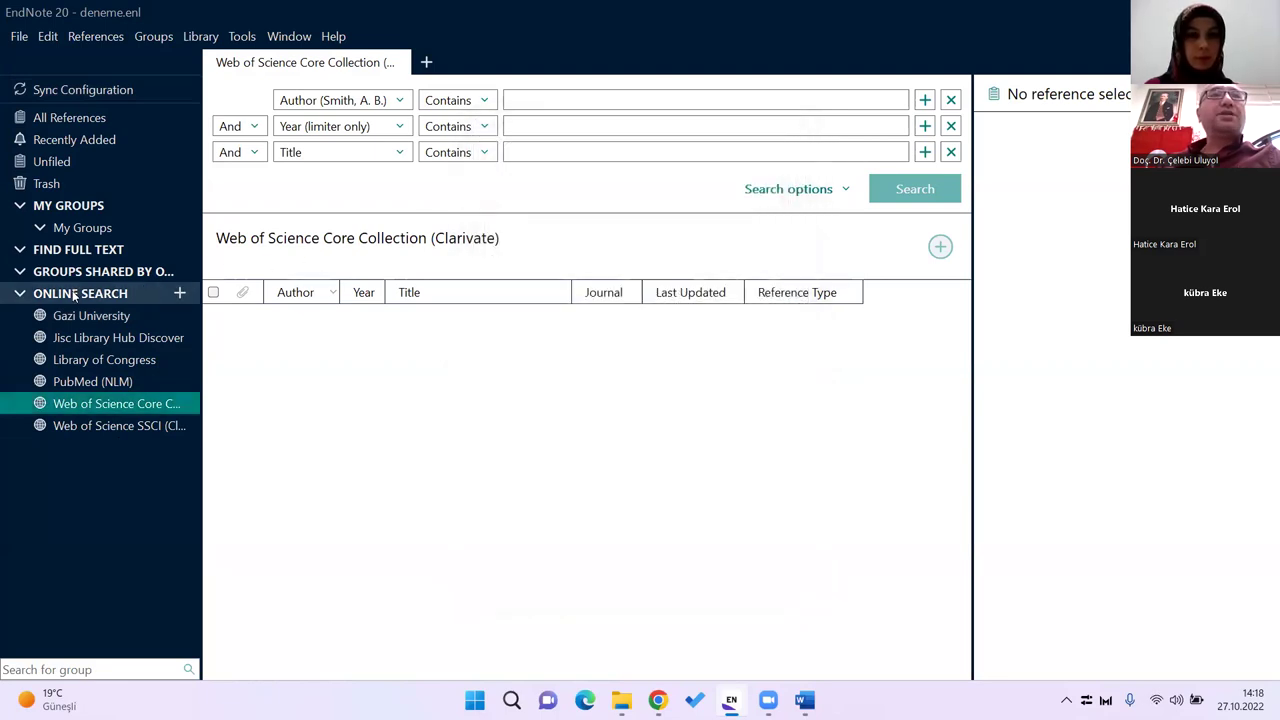
# Step: Reopen the connection chooser, scroll to the top and select AMED (EBSCO)
pyautogui.click(179, 292)
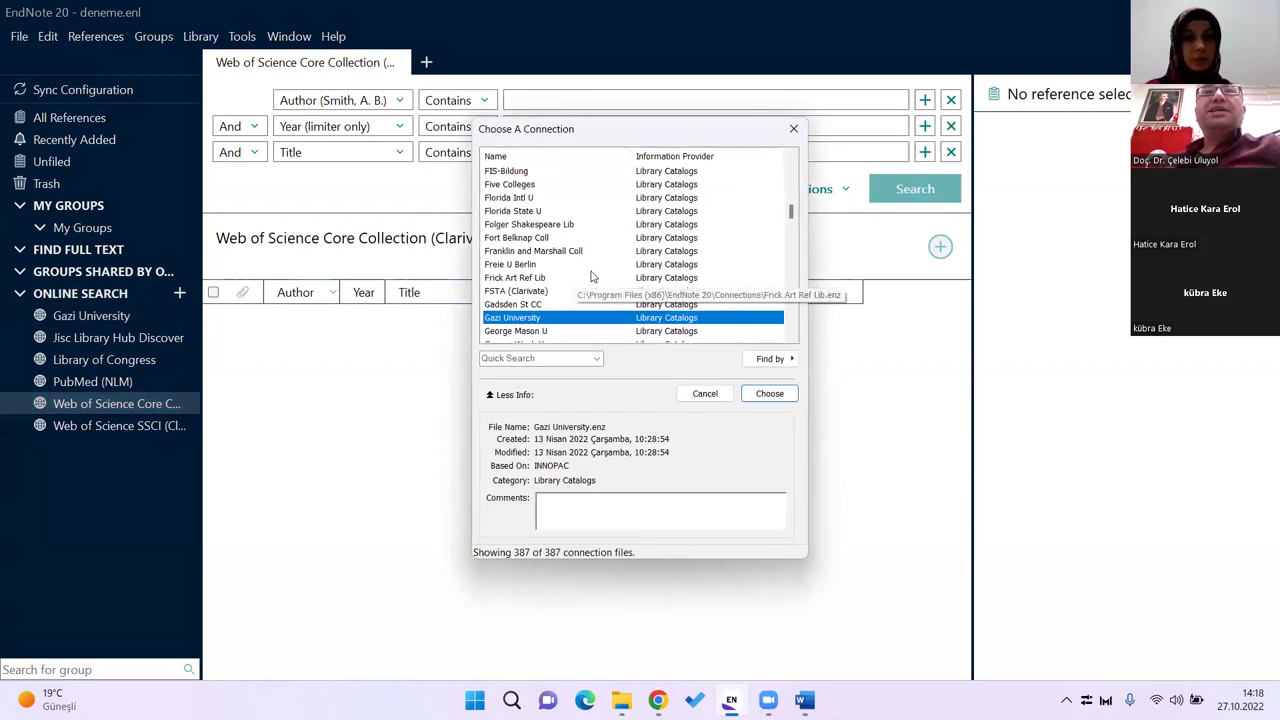
pyautogui.scroll(10, 630, 274)
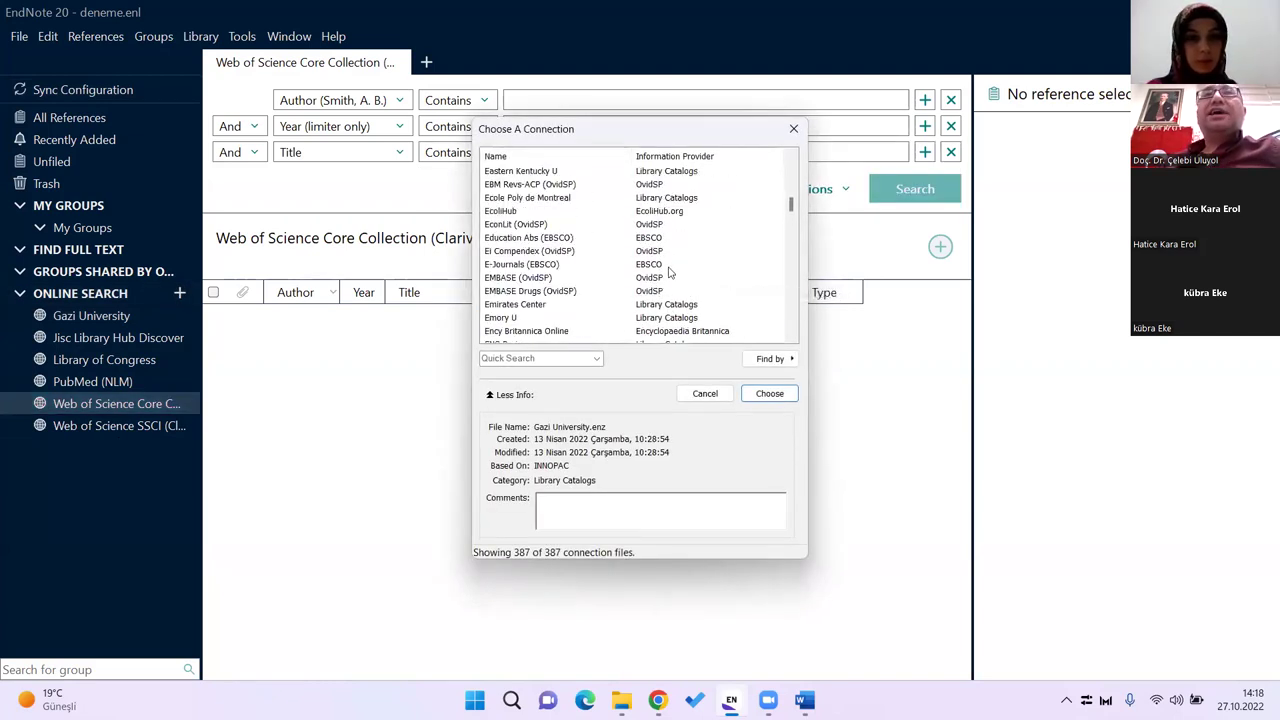
pyautogui.scroll(3, 670, 272)
pyautogui.moveTo(792, 192)
pyautogui.mouseDown()
pyautogui.moveTo(795, 170)
pyautogui.moveTo(792, 318)
pyautogui.moveTo(799, 153)
pyautogui.mouseUp()
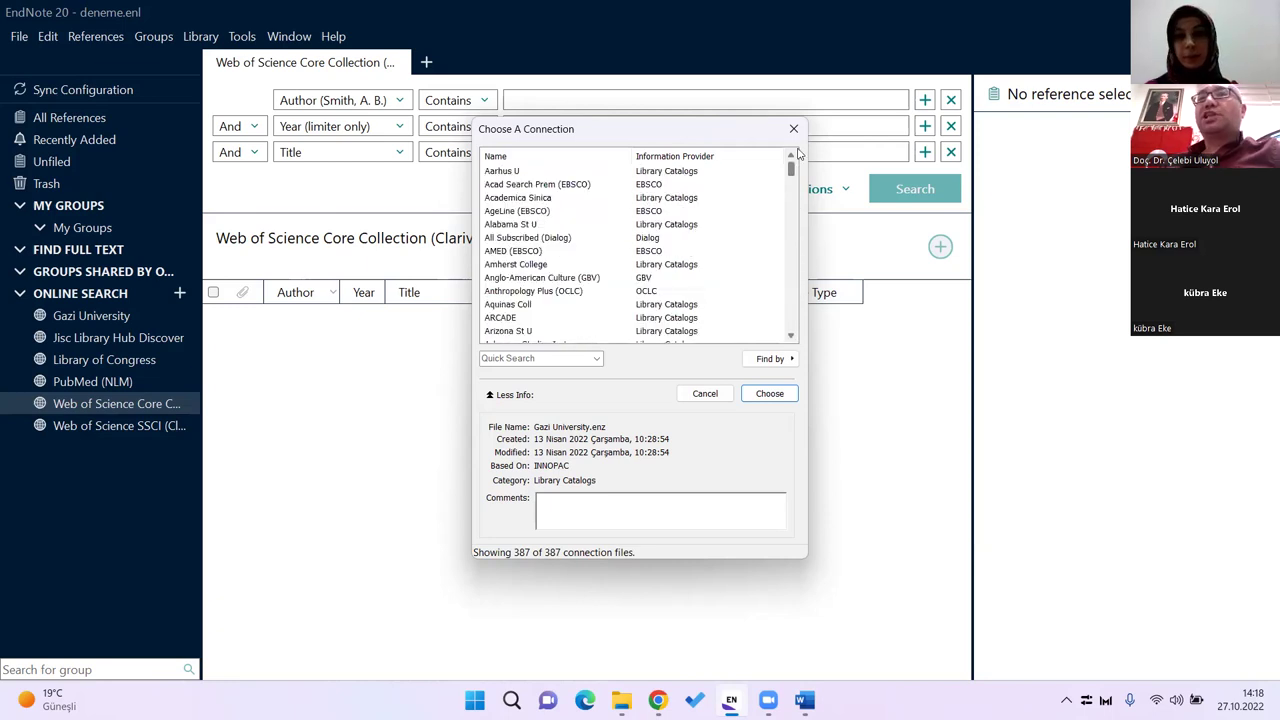
pyautogui.click(533, 251)
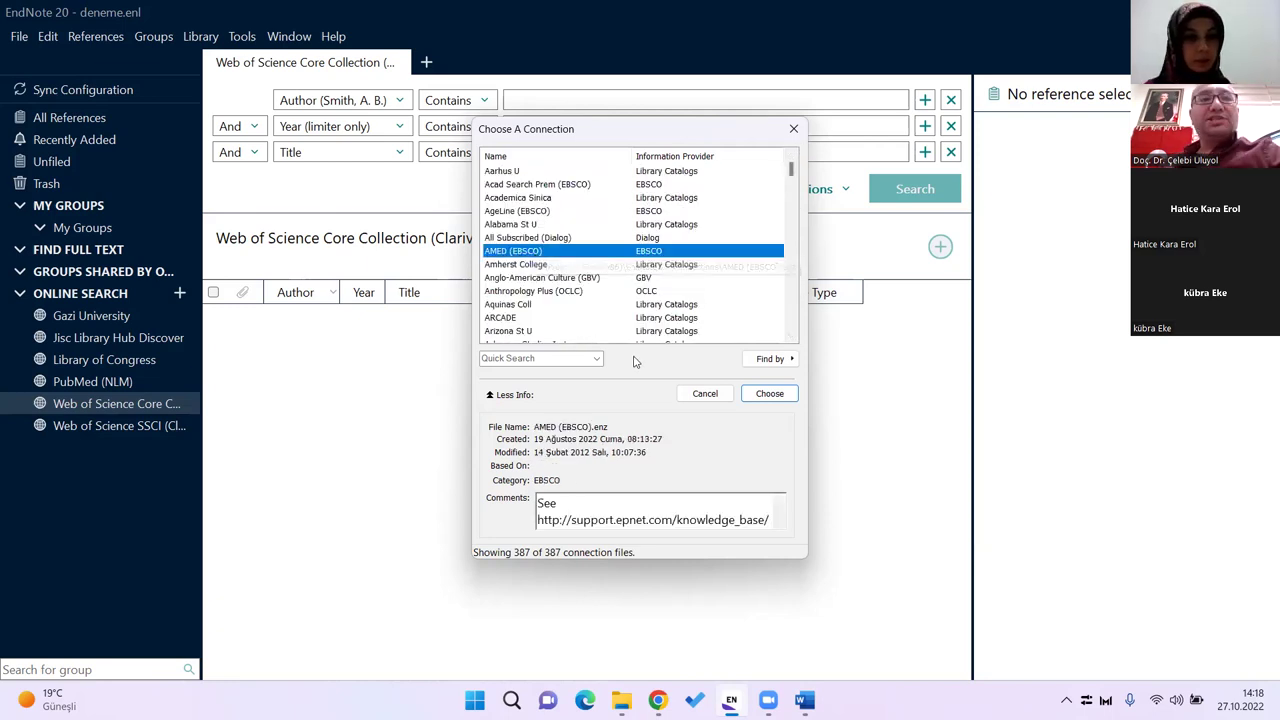
# Step: Browse the Web of Science and E connections and highlight ERIC (EBSCO)
pyautogui.press('w')
pyautogui.press('Down')
pyautogui.press('Down')
pyautogui.press('Down')
pyautogui.press('Down')
pyautogui.press('Down')
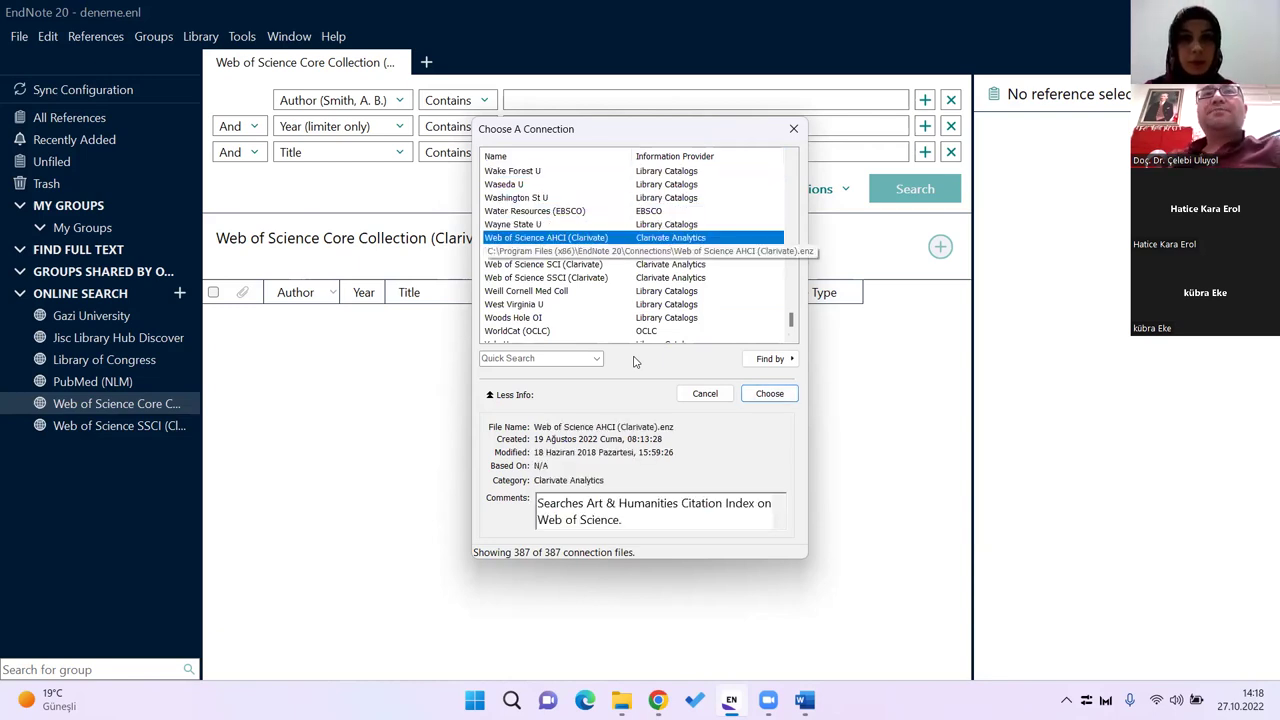
pyautogui.press('Down')
pyautogui.press('Down')
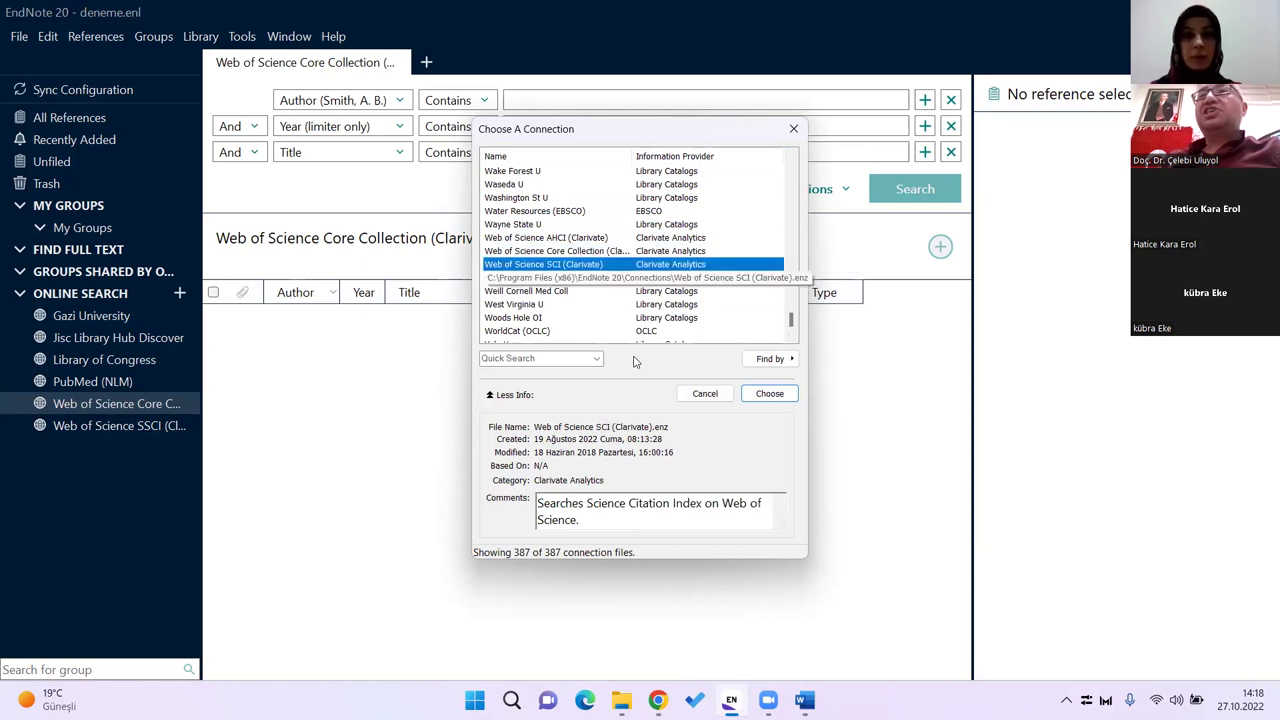
pyautogui.press('Down')
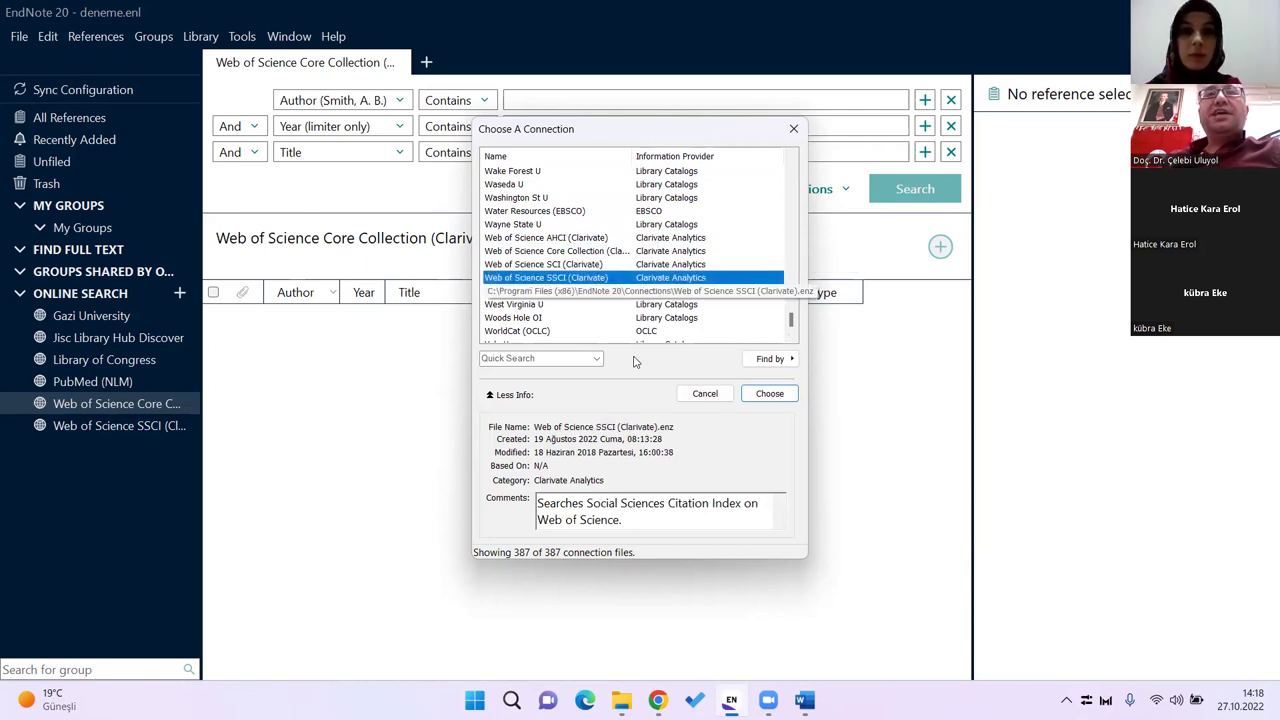
pyautogui.press('e')
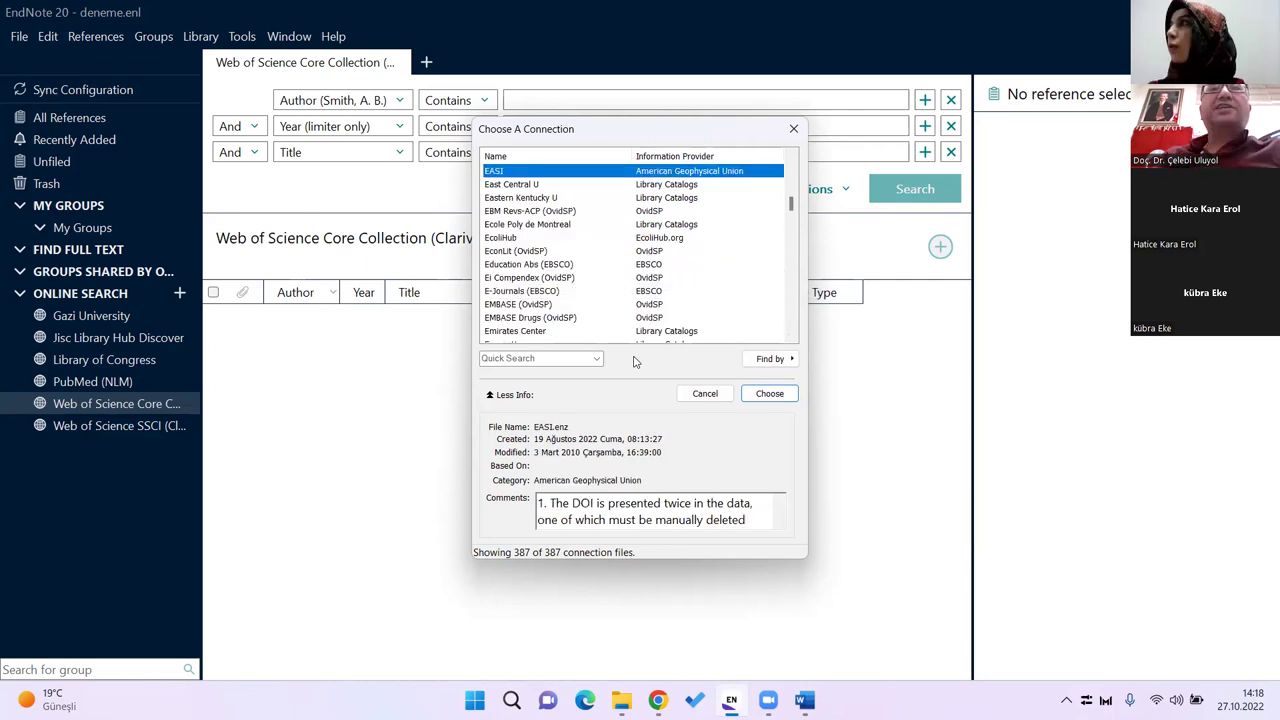
pyautogui.press('Down')
pyautogui.press('Down')
pyautogui.press('Down')
pyautogui.press('Down')
pyautogui.press('Down')
pyautogui.press('Down')
pyautogui.press('Down')
pyautogui.press('Down')
pyautogui.press('Down')
pyautogui.press('Down')
pyautogui.press('Down')
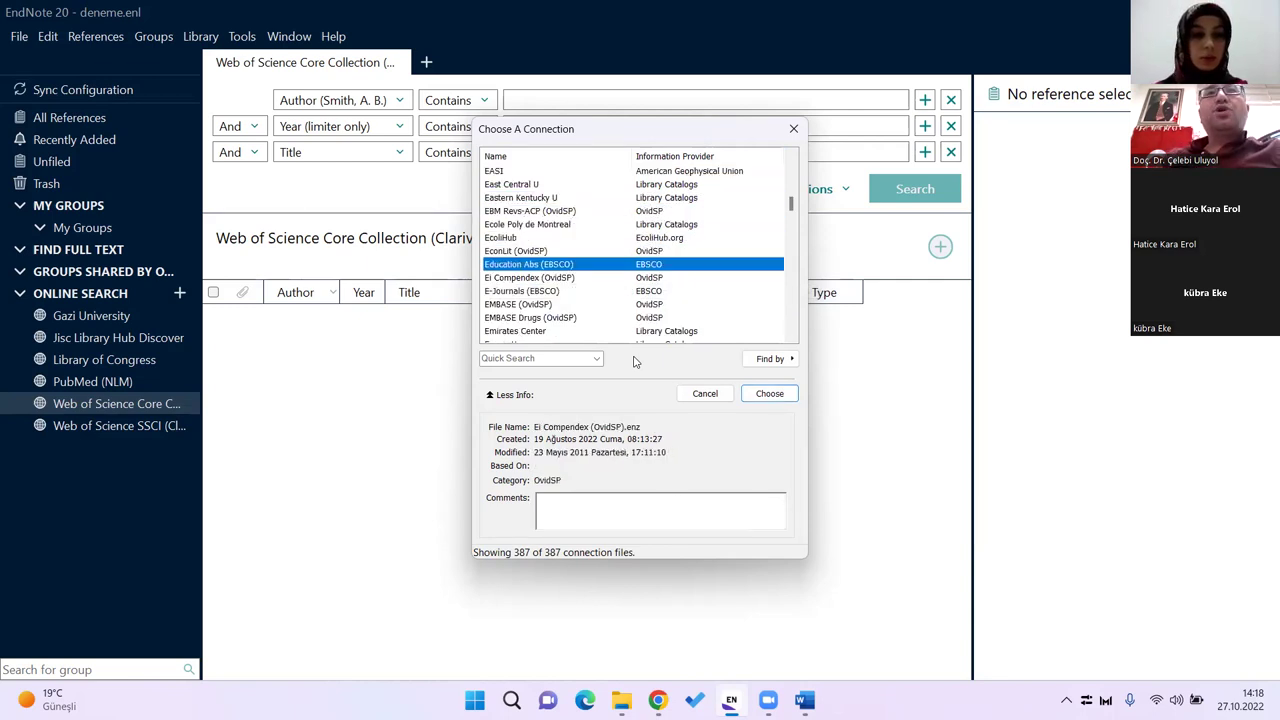
pyautogui.press('Down')
pyautogui.press('Down')
pyautogui.press('Down')
pyautogui.press('Down')
pyautogui.press('Down')
pyautogui.press('Down')
pyautogui.press('Down')
pyautogui.press('Down')
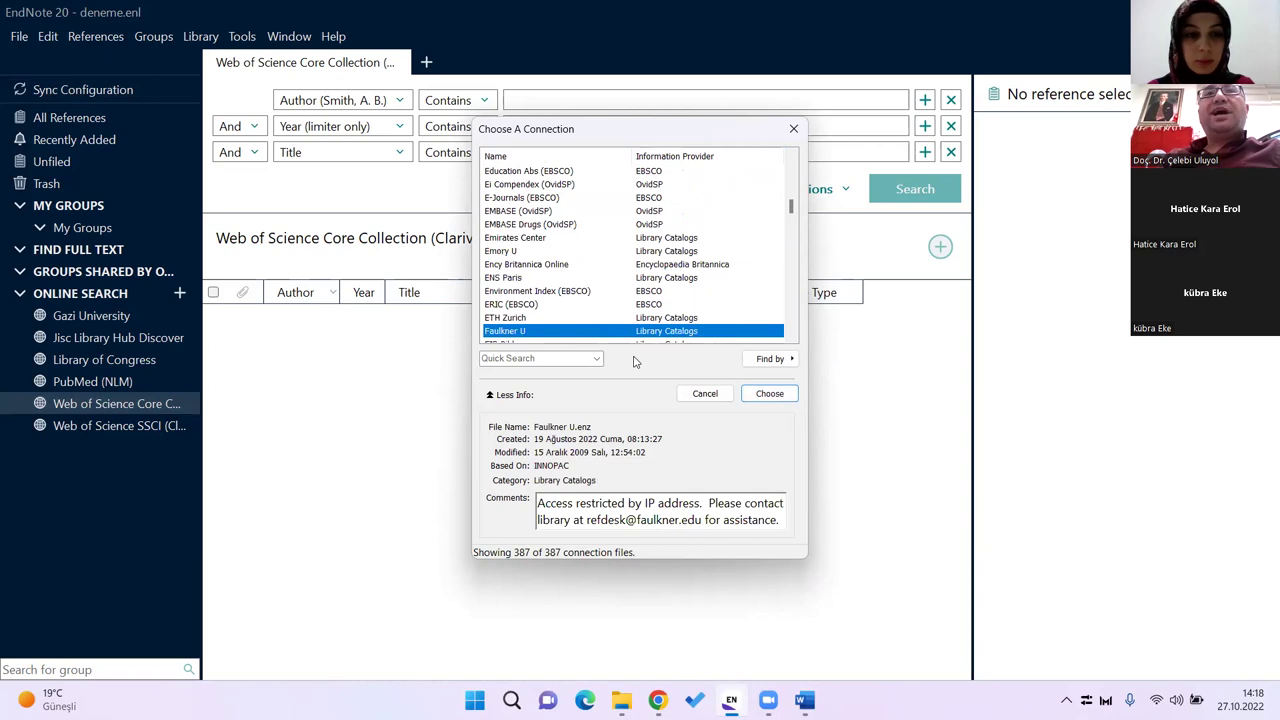
pyautogui.press('Up')
pyautogui.press('Up')
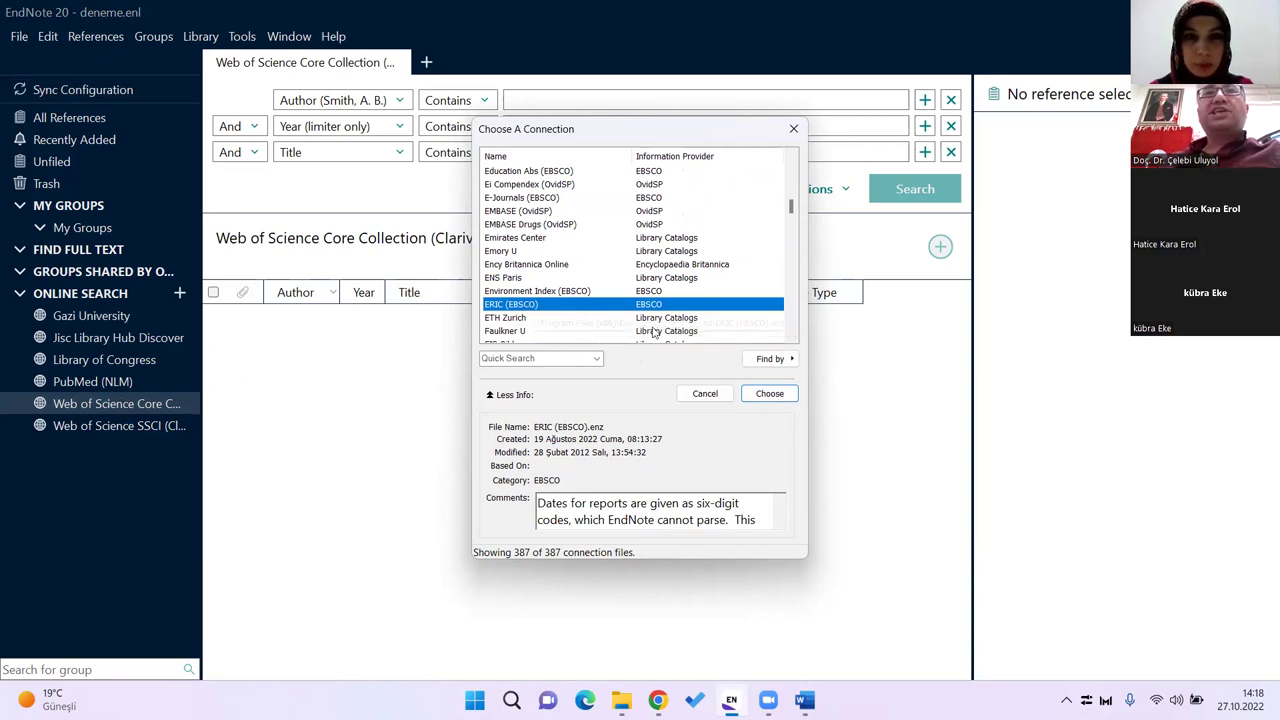
# Step: Add ERIC (EBSCO) as a connection and switch to the Web of Science SSCI search form
pyautogui.click(748, 397)
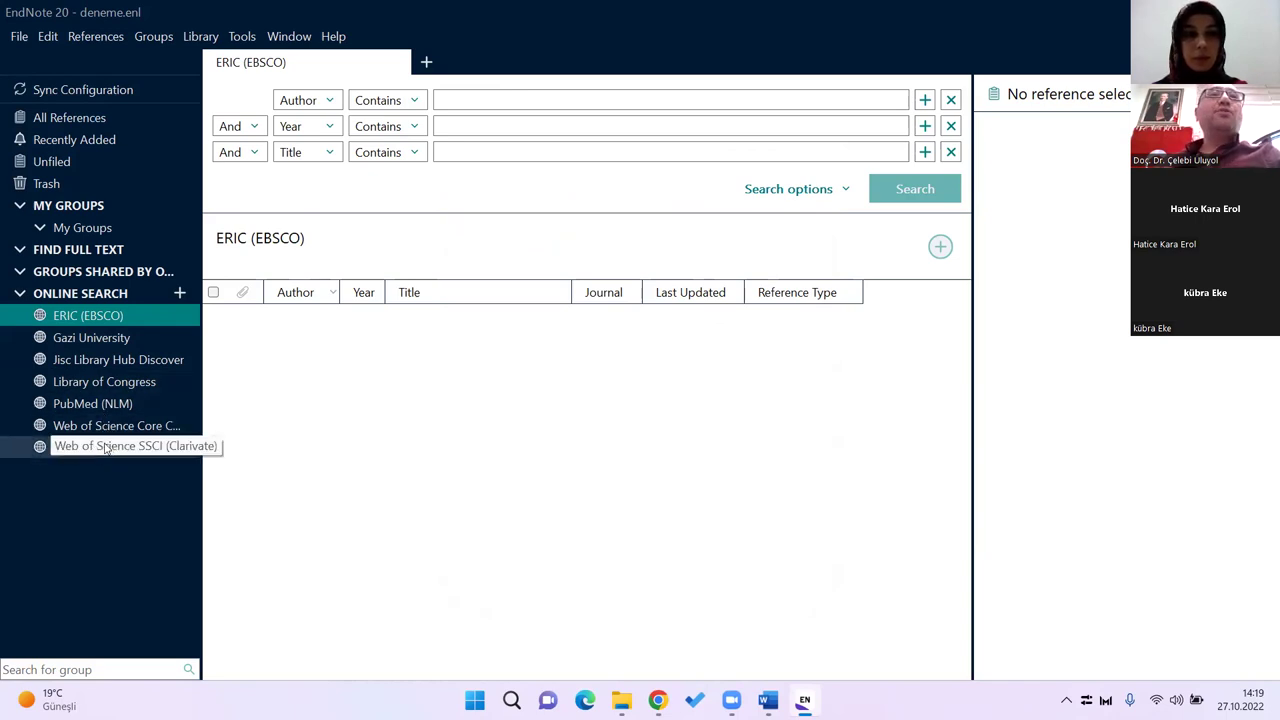
pyautogui.click(157, 450)
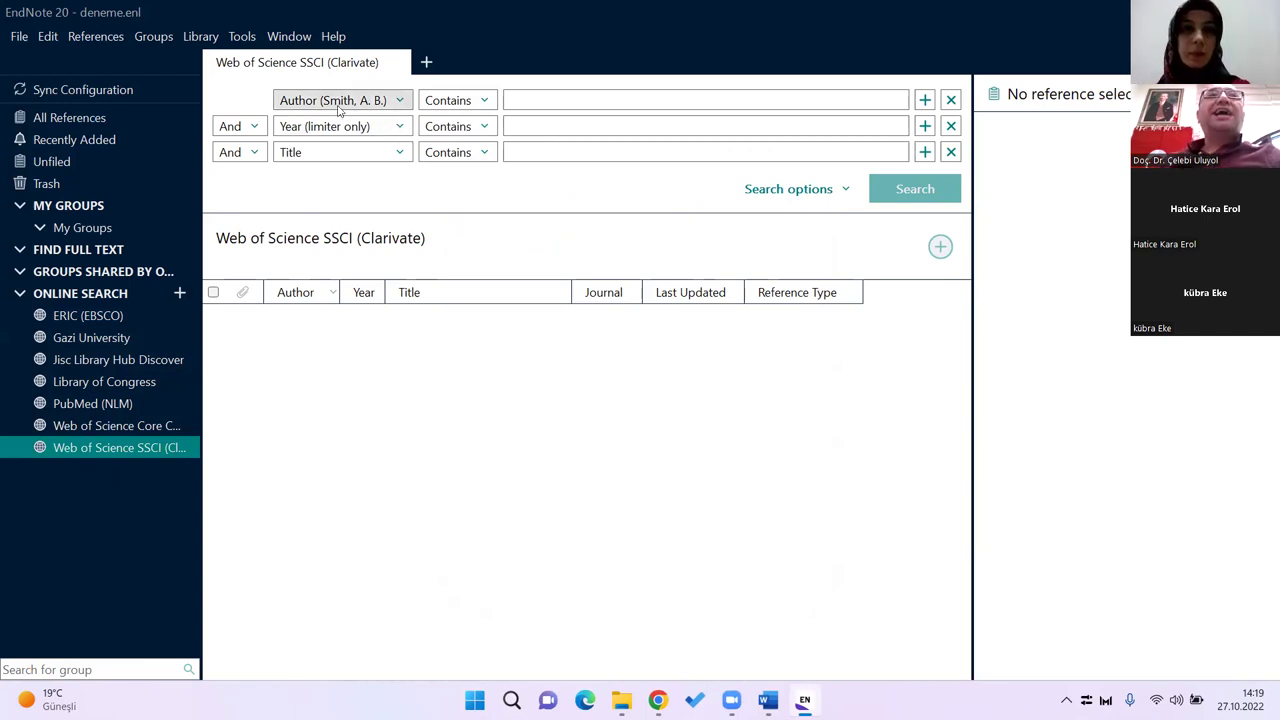
pyautogui.click(400, 104)
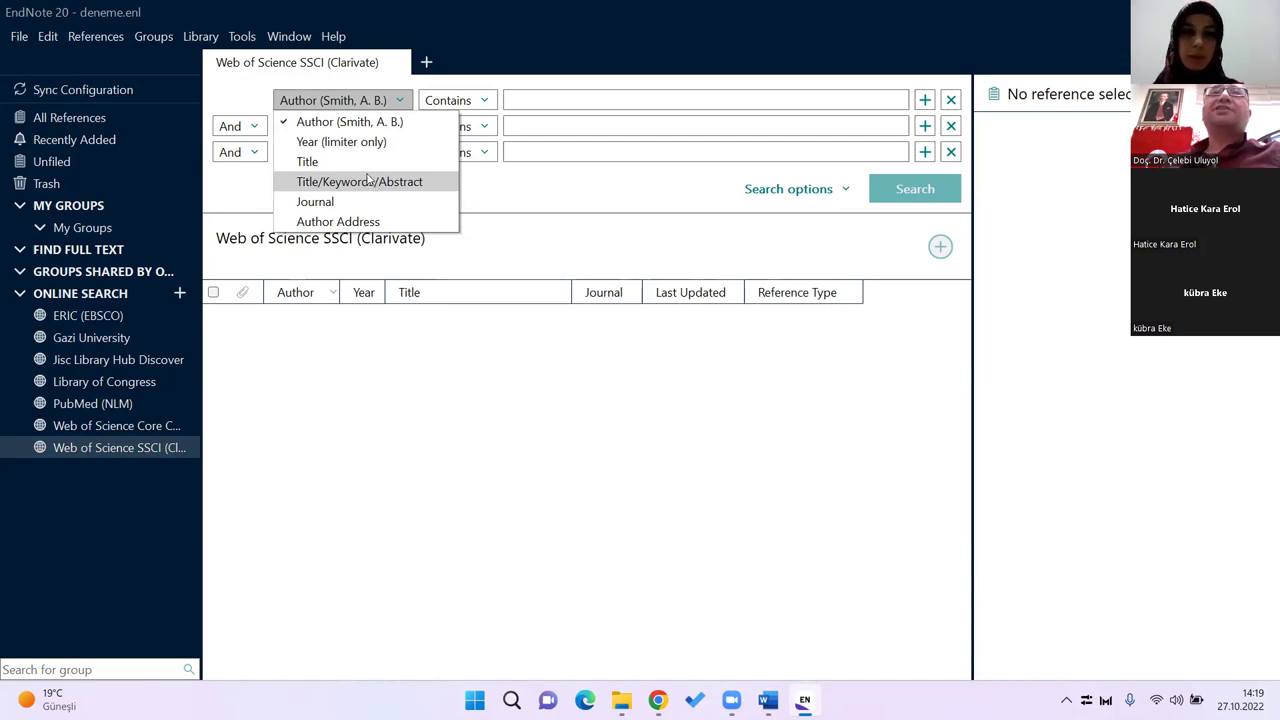
# Step: Search Web of Science SSCI with Title containing 'distance education'
pyautogui.click(324, 168)
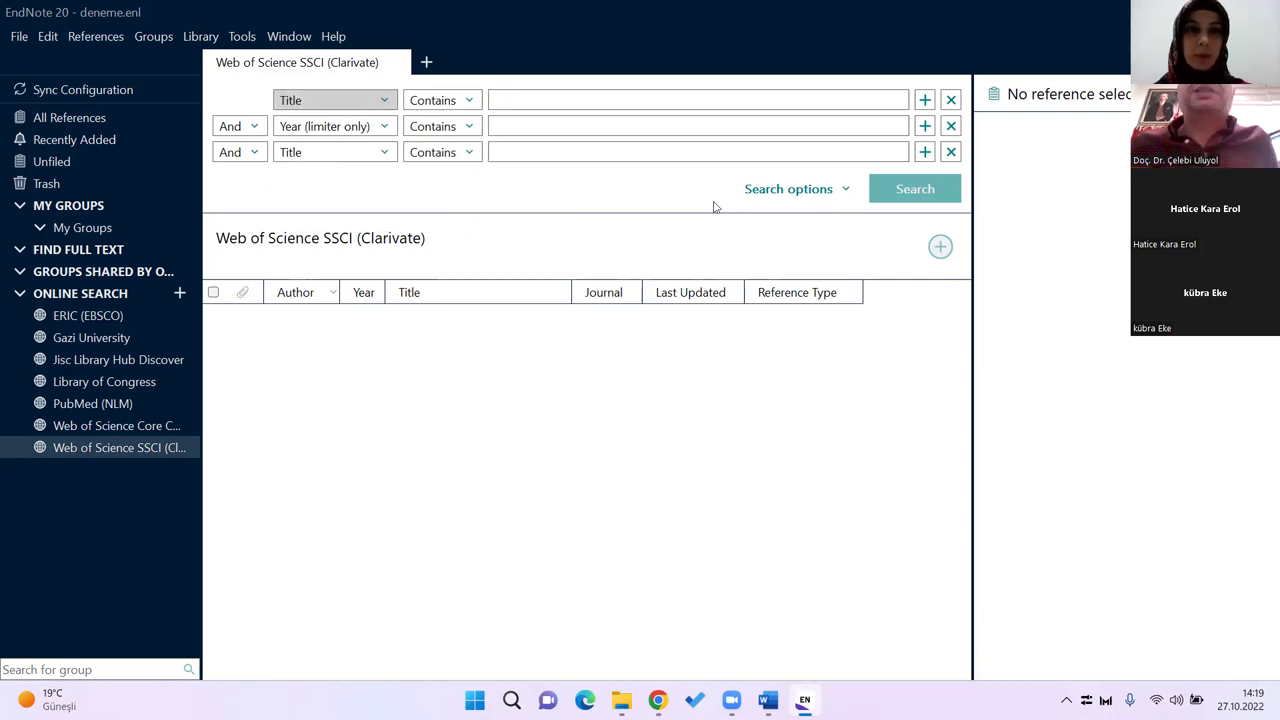
pyautogui.click(518, 97)
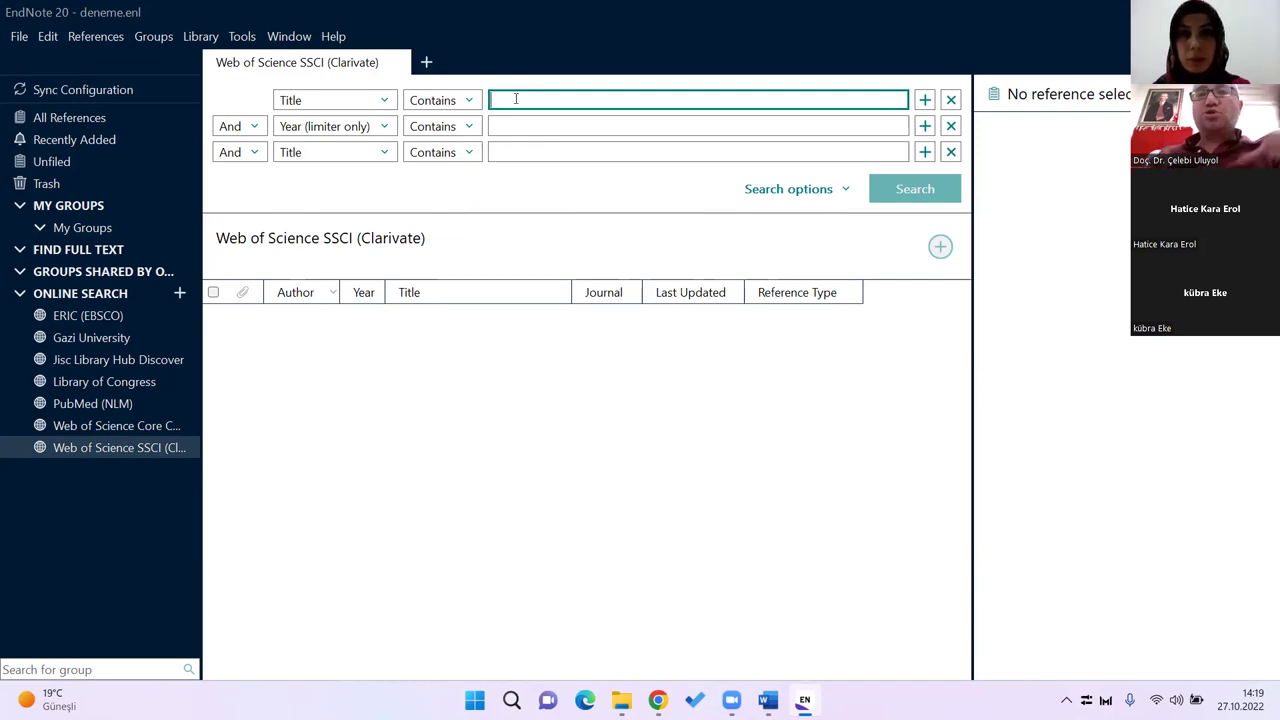
pyautogui.write('distance education')
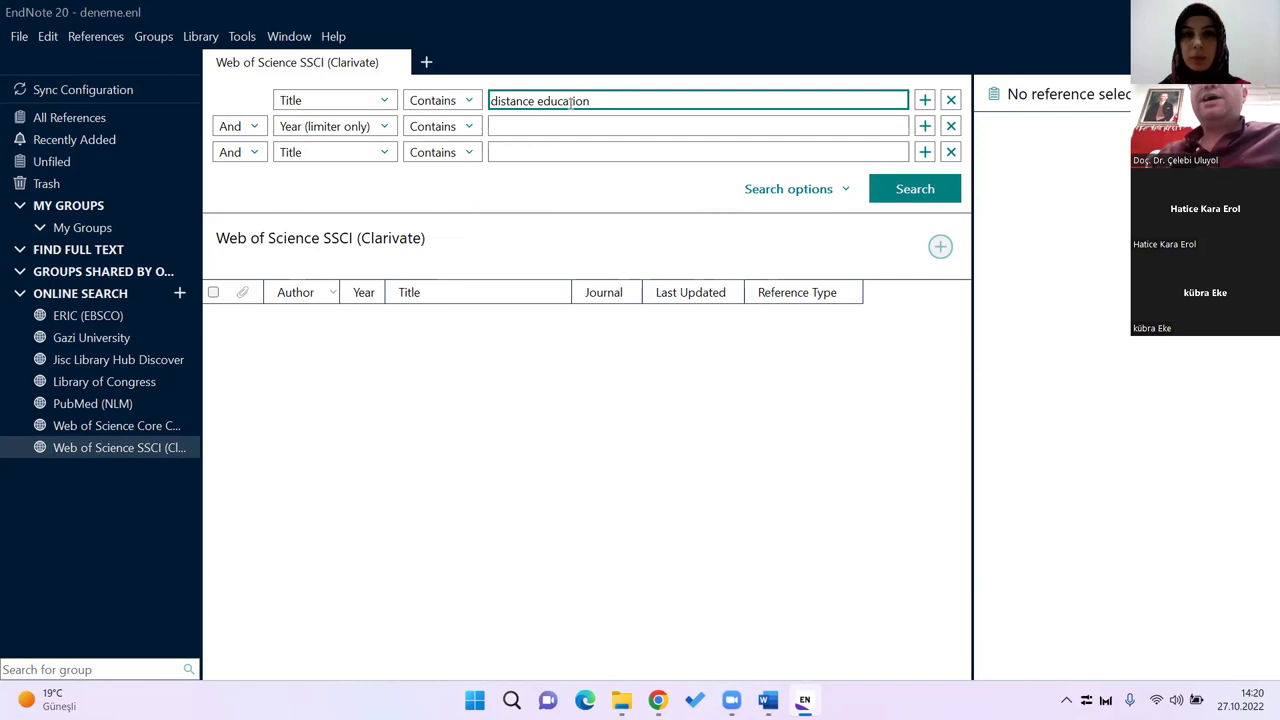
pyautogui.click(918, 191)
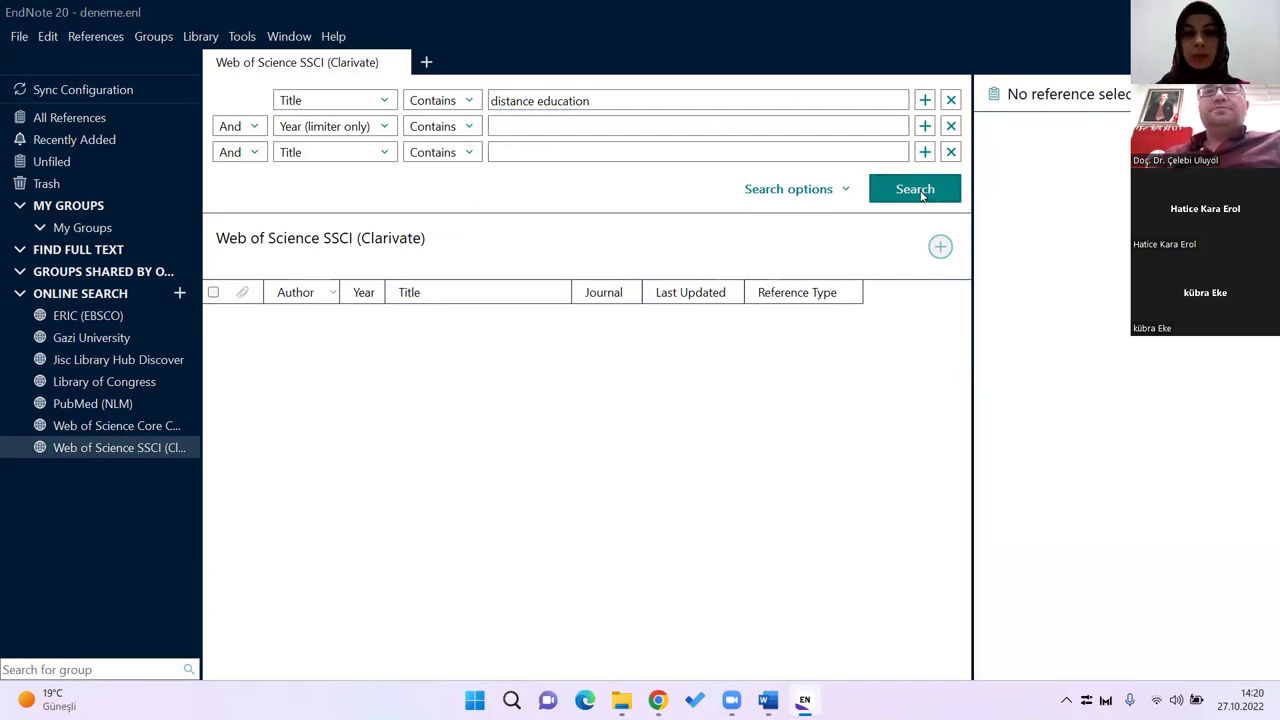
pyautogui.click(921, 194)
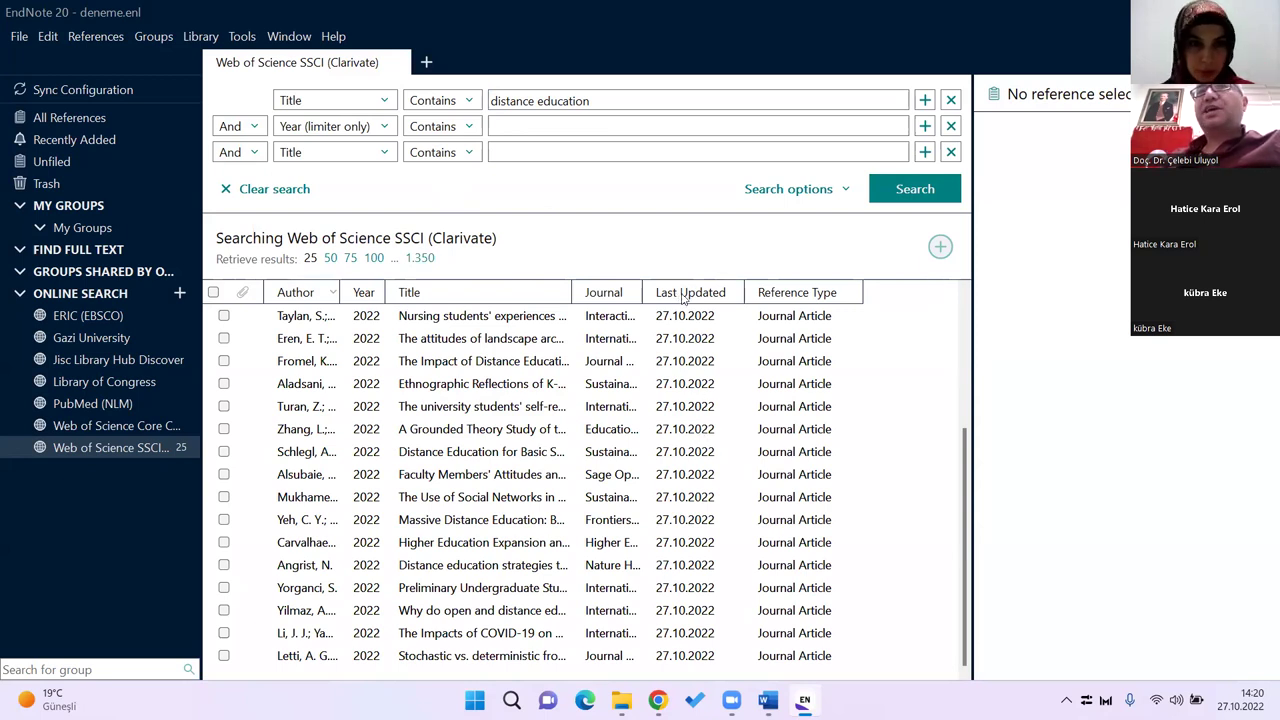
# Step: Sort the results by Last Updated in reverse order and widen the Journal column
pyautogui.click(684, 296)
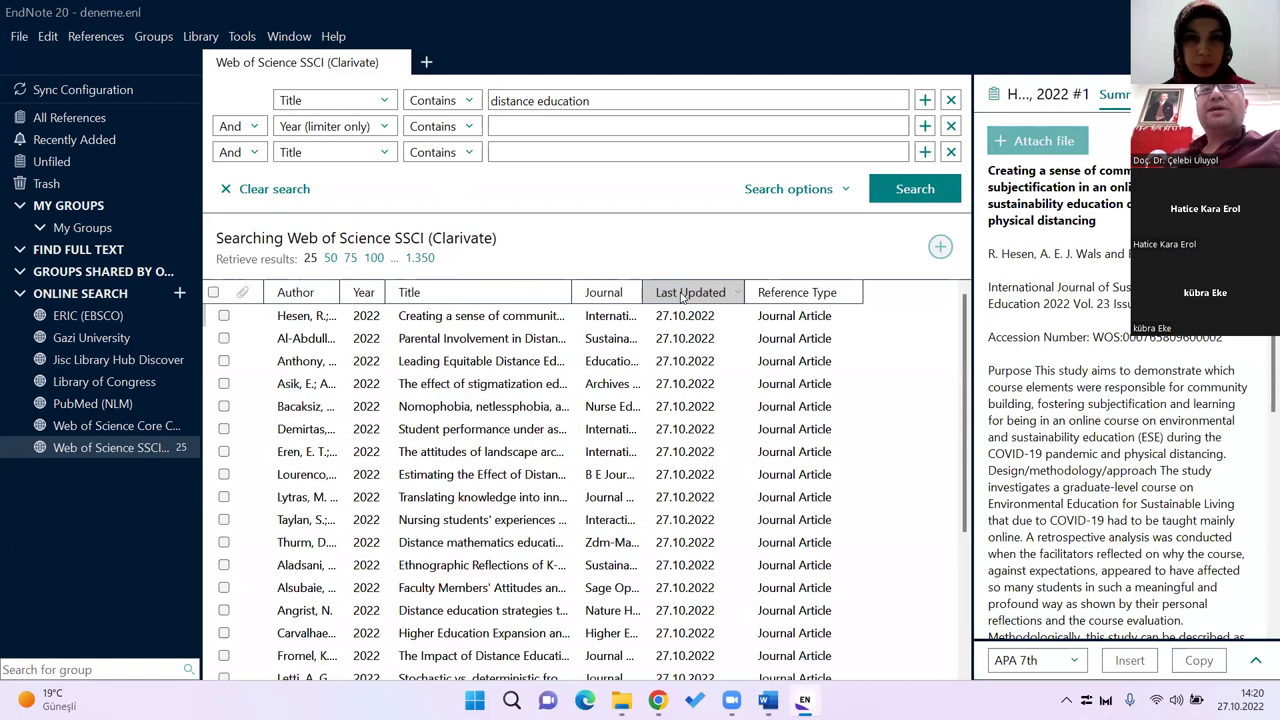
pyautogui.click(686, 297)
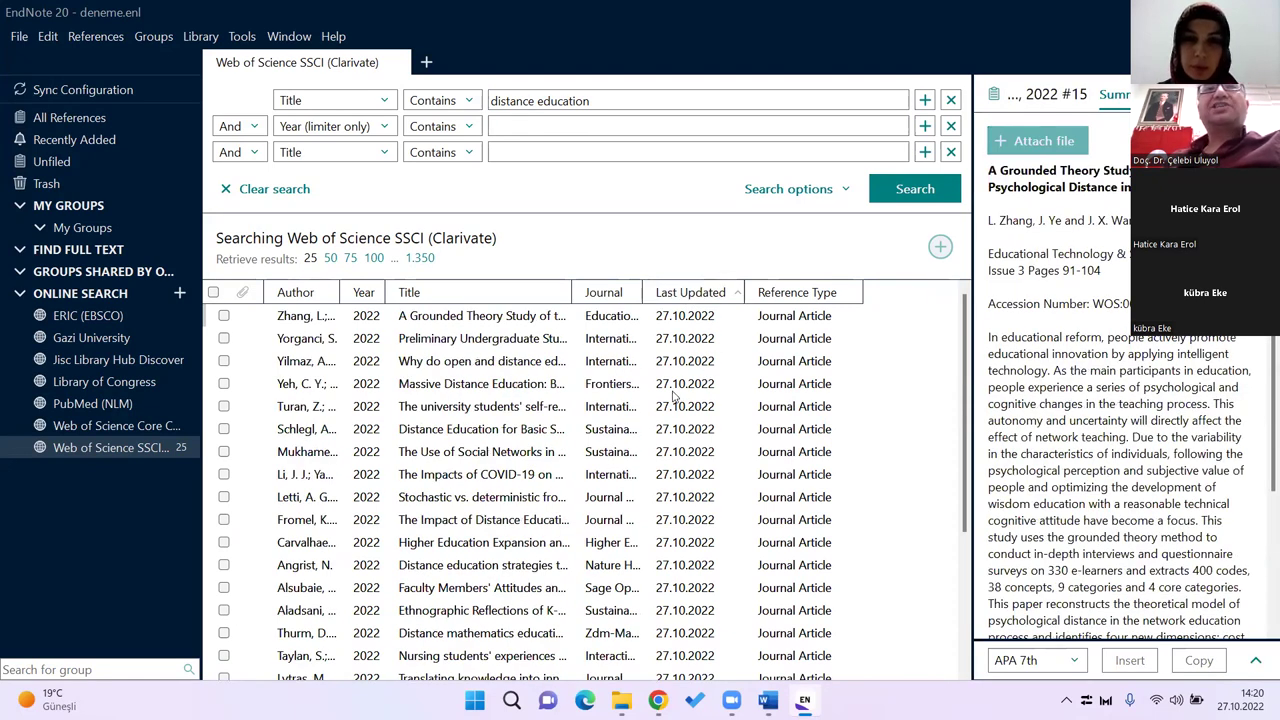
pyautogui.click(311, 319)
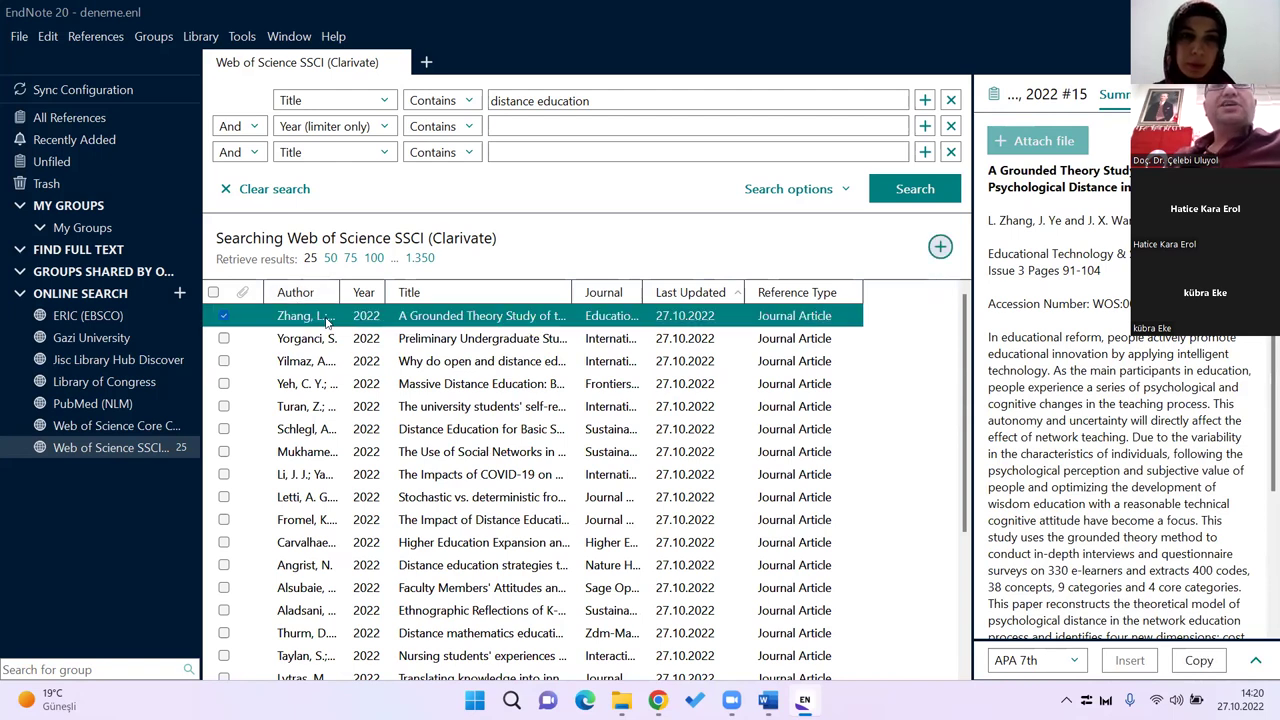
pyautogui.click(224, 316)
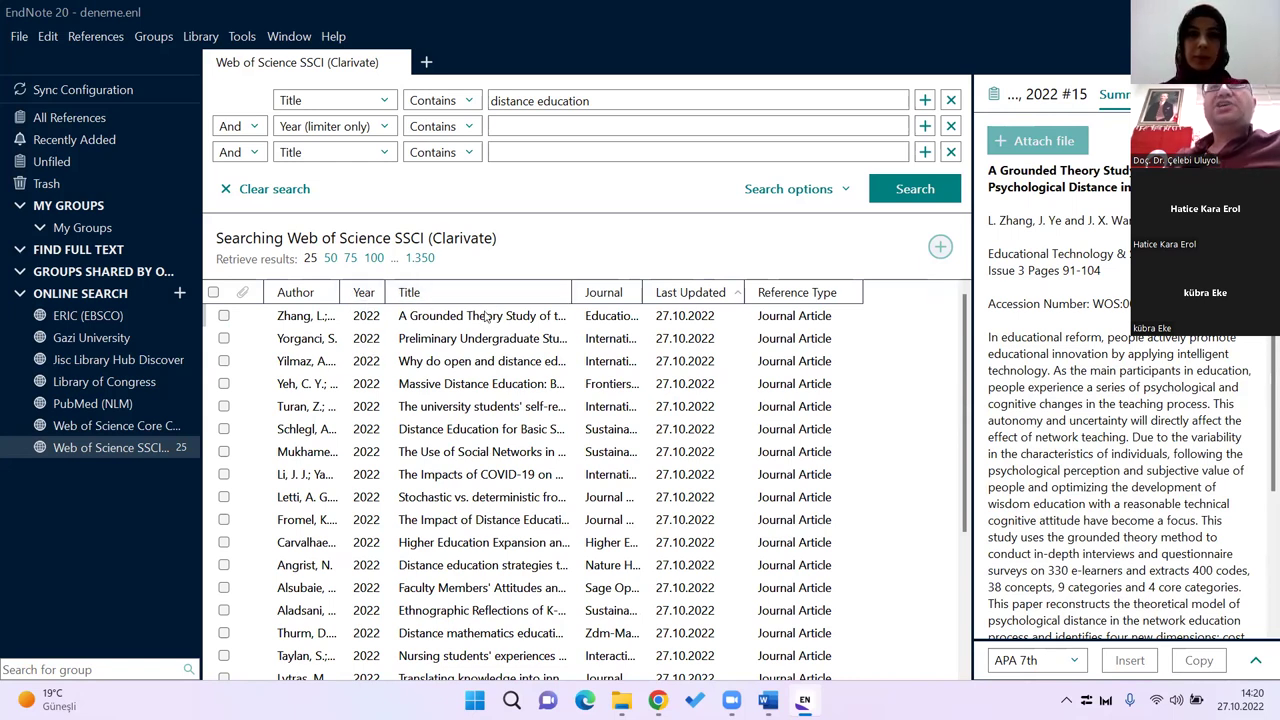
pyautogui.moveTo(640, 301); pyautogui.dragTo(772, 313)
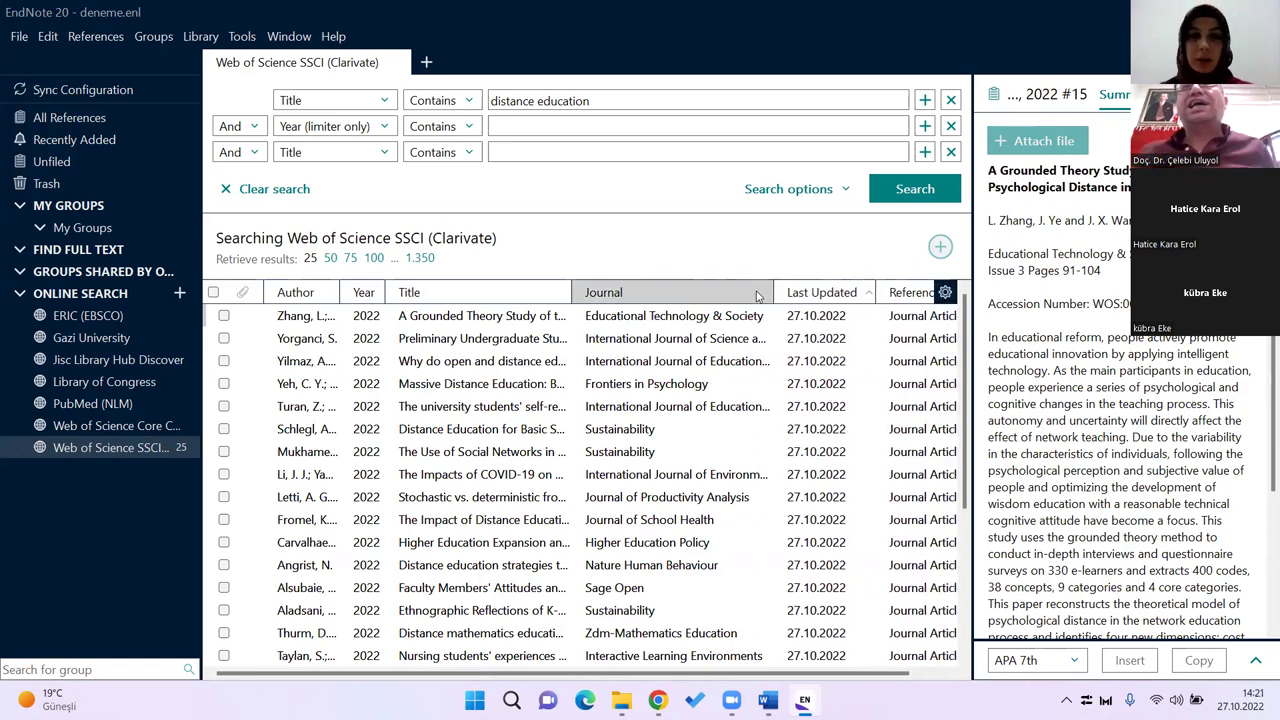
pyautogui.moveTo(777, 292); pyautogui.dragTo(715, 296)
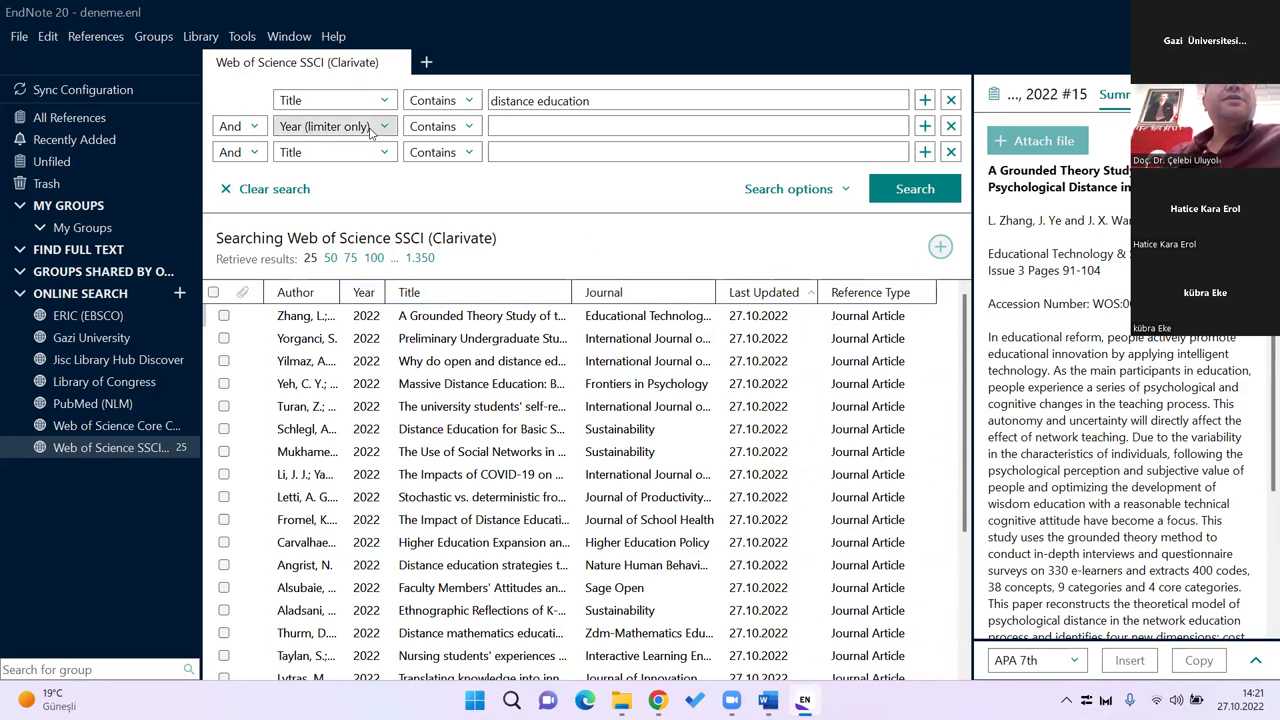
# Step: Add a 2022 Year limit on the second row and rerun the search, narrowing to 72 matches
pyautogui.click(384, 127)
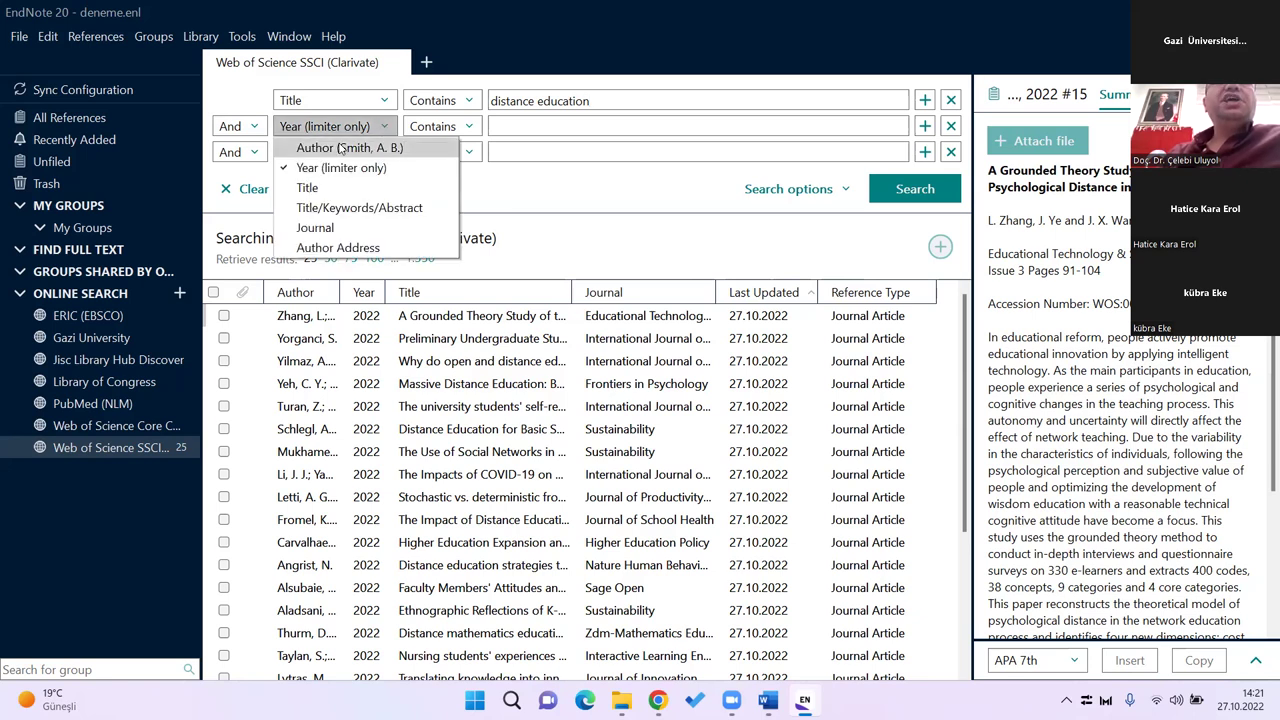
pyautogui.click(330, 166)
pyautogui.click(500, 126)
pyautogui.write('2022')
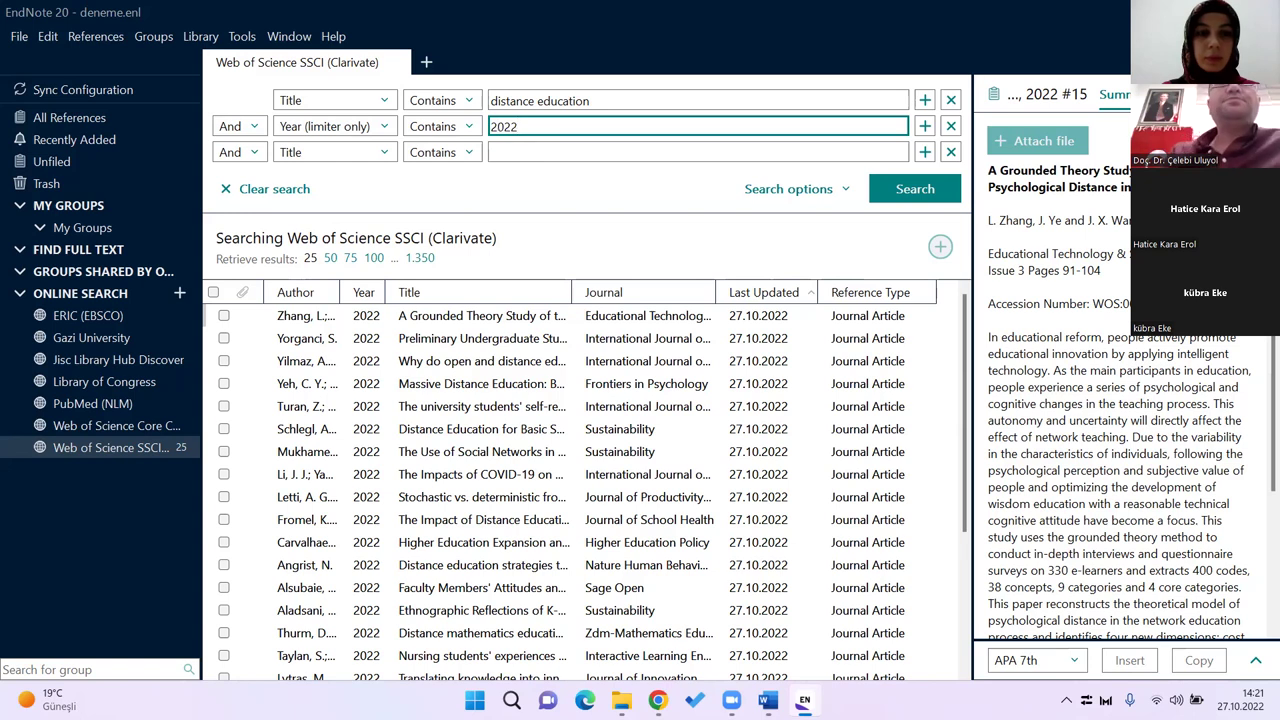
pyautogui.moveTo(530, 128); pyautogui.dragTo(476, 126)
pyautogui.click(525, 127)
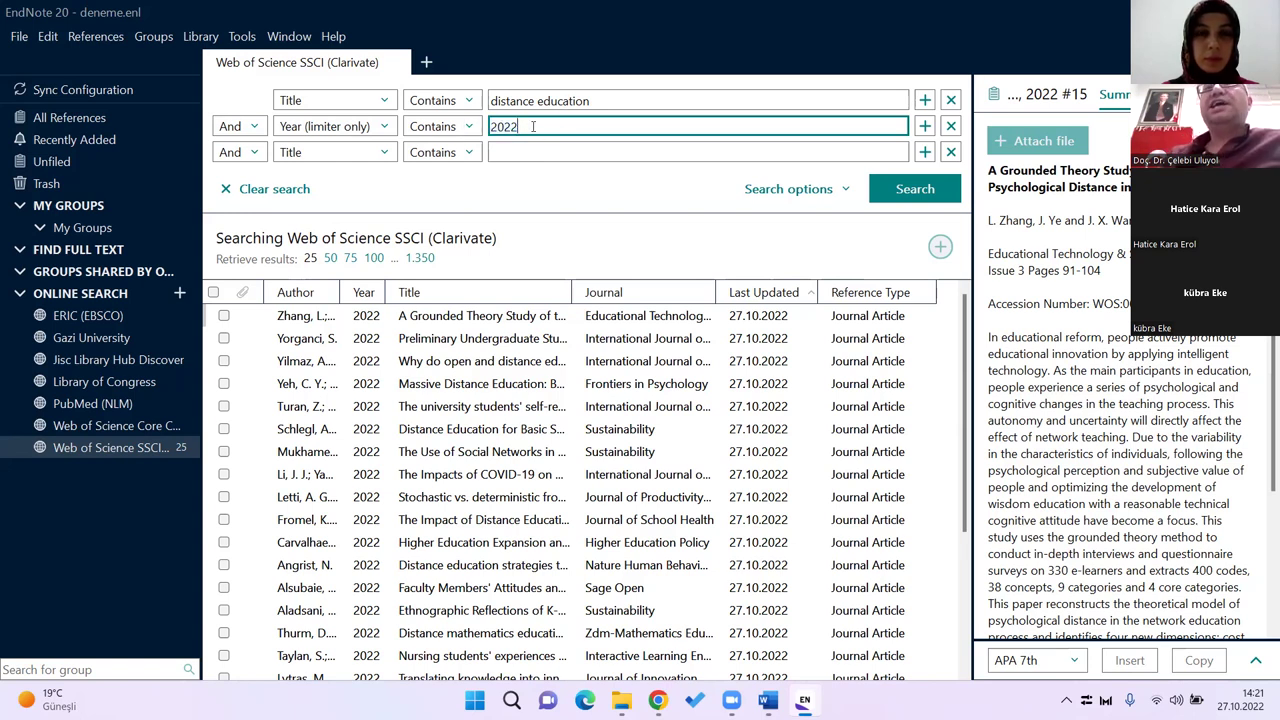
pyautogui.click(918, 199)
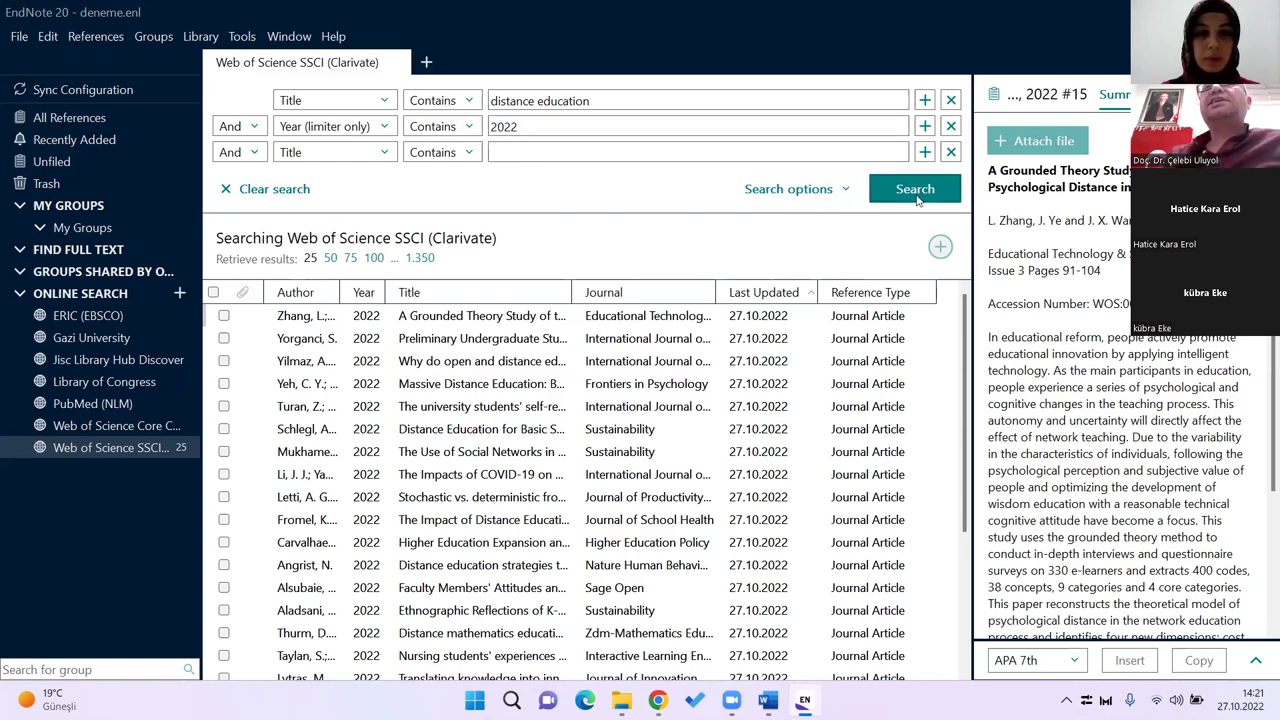
pyautogui.click(928, 199)
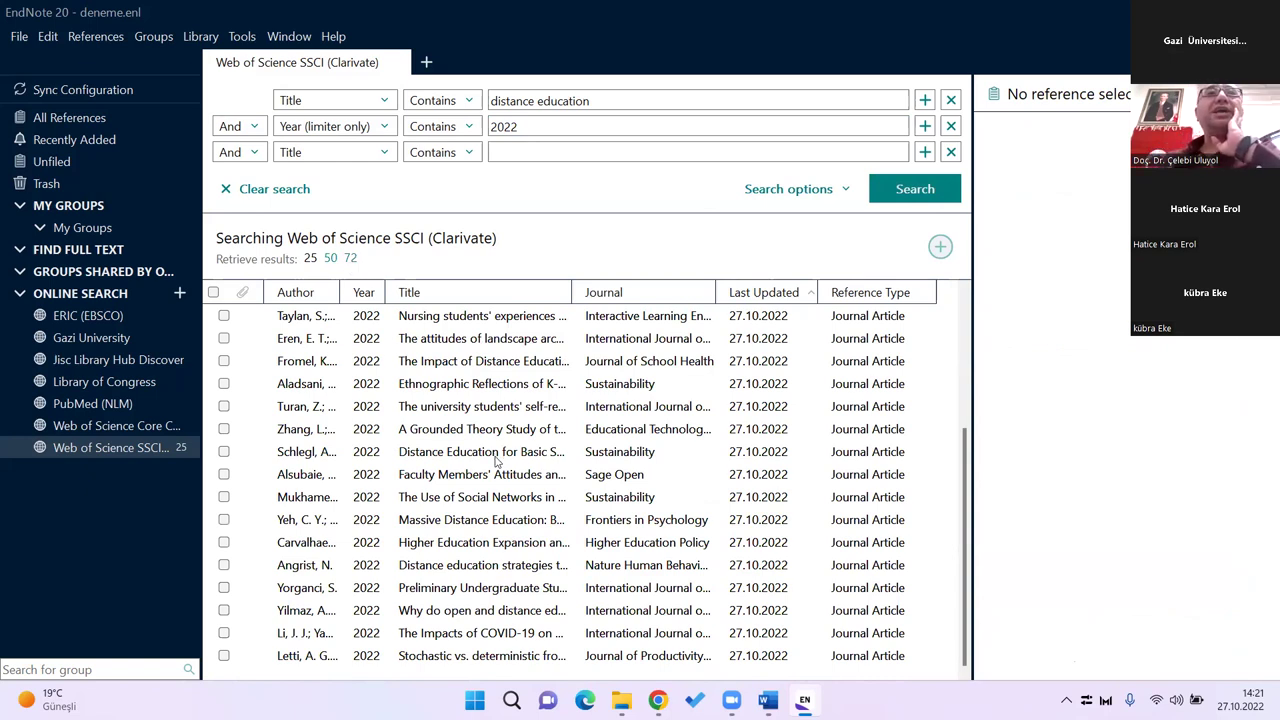
pyautogui.scroll(3, 562, 436)
pyautogui.scroll(-3, 562, 436)
pyautogui.scroll(3, 562, 436)
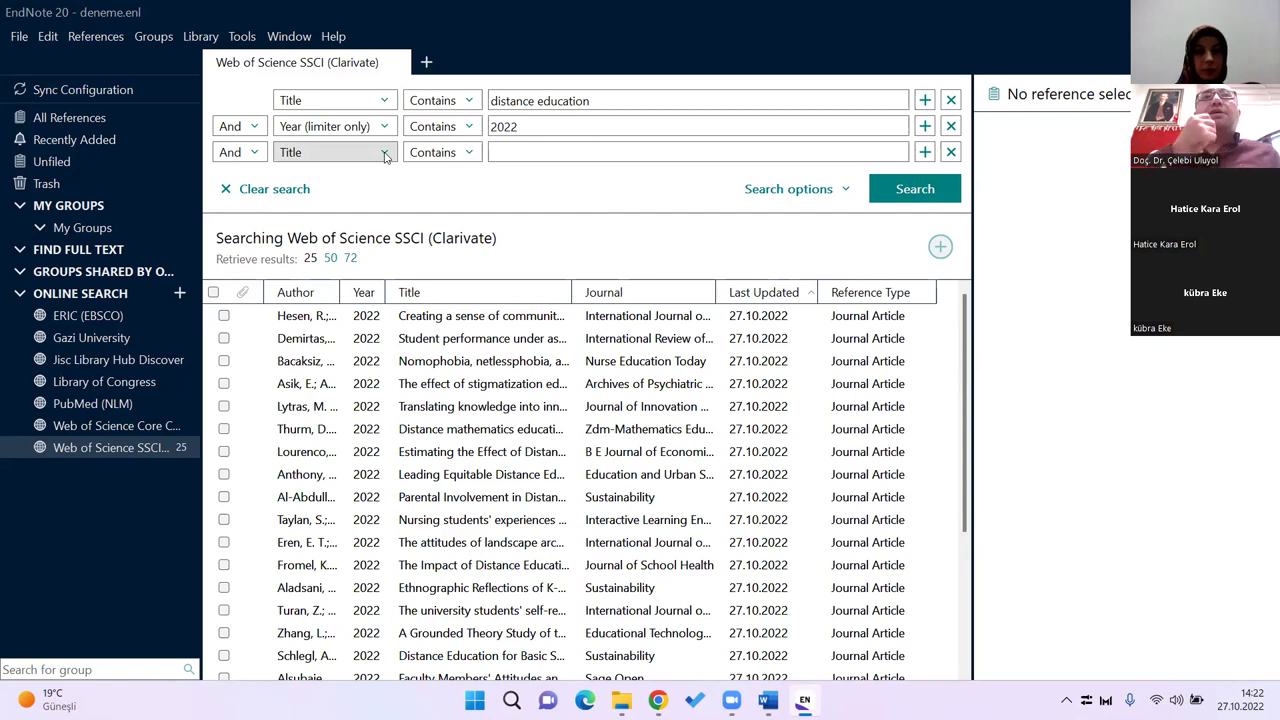
# Step: Switch the first search row to Author, clear the 2022 year limit, and search SSCI by the author's name
pyautogui.click(358, 106)
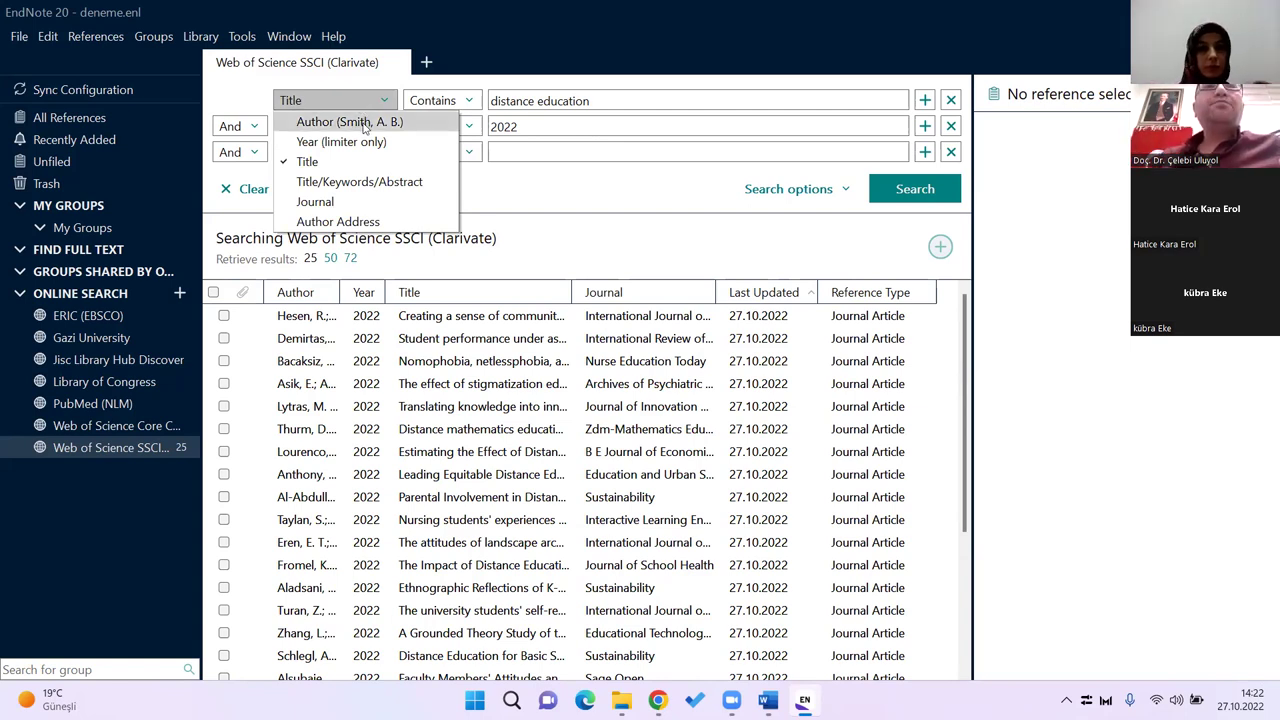
pyautogui.click(362, 123)
pyautogui.click(530, 126)
pyautogui.moveTo(530, 126); pyautogui.dragTo(460, 127)
pyautogui.press('BackSpace')
pyautogui.moveTo(607, 104); pyautogui.dragTo(357, 77)
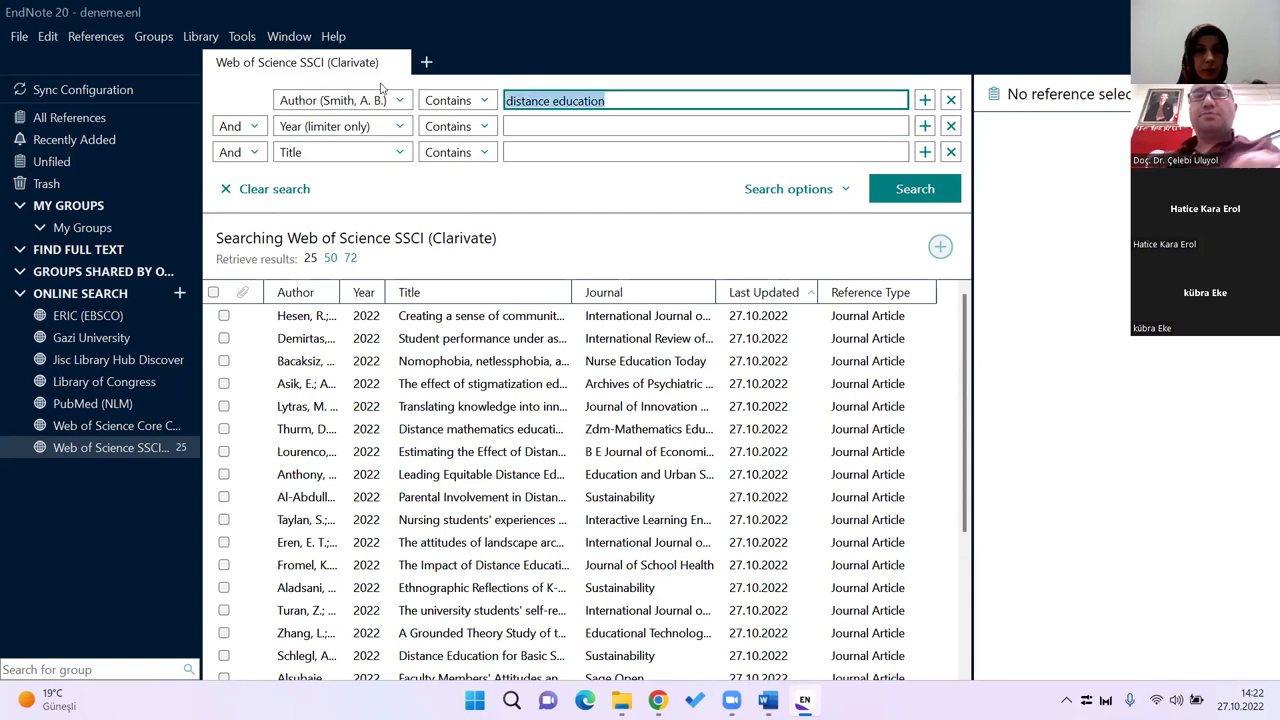
pyautogui.write('uluyol, c')
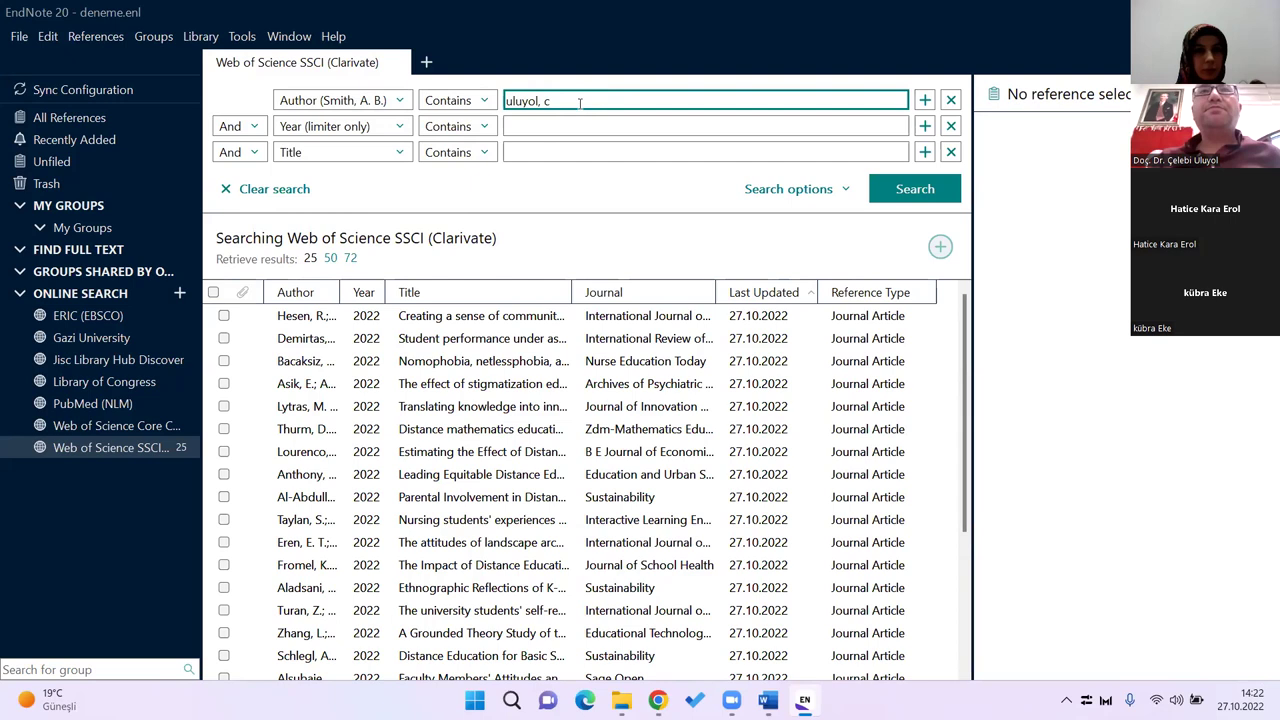
pyautogui.click(915, 190)
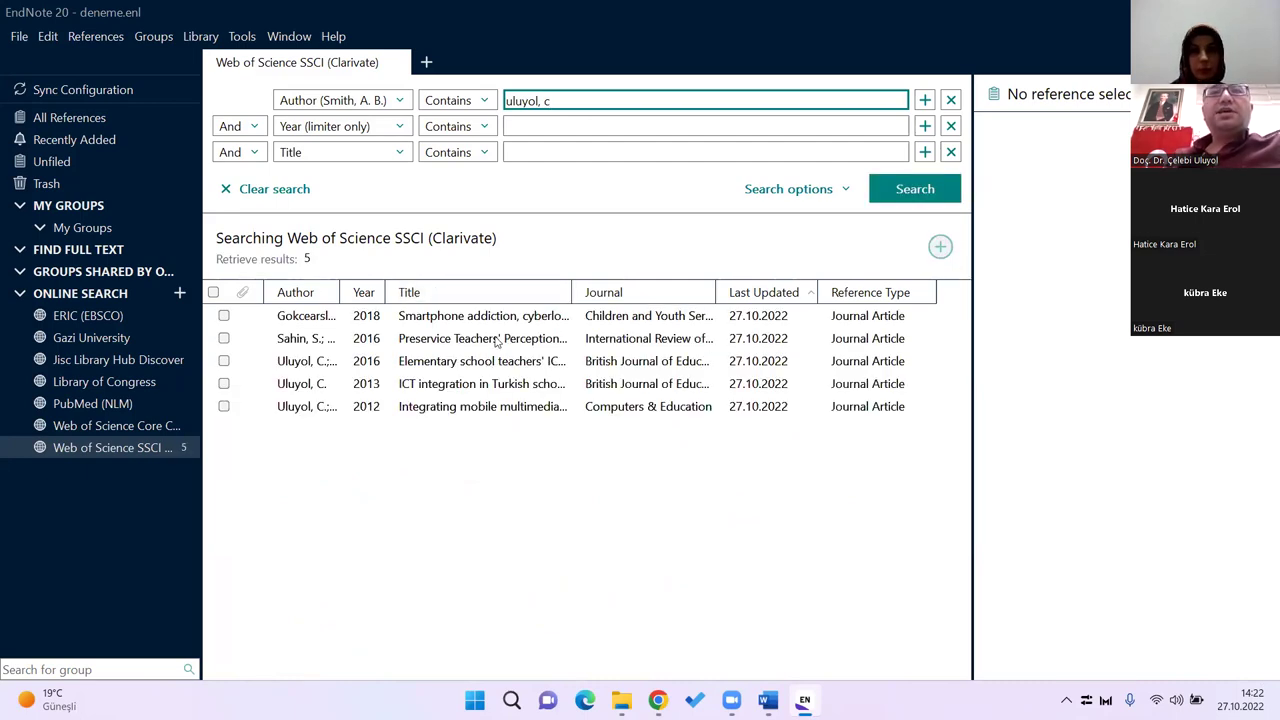
pyautogui.click(492, 450)
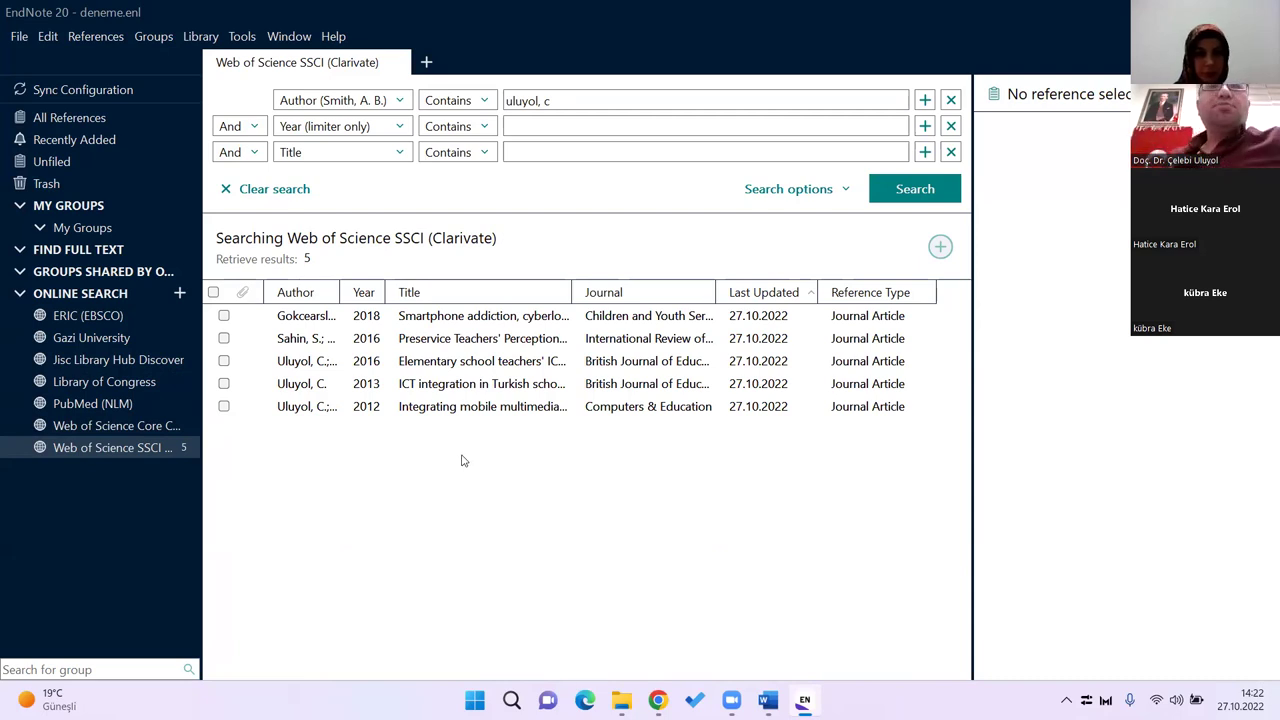
# Step: View the 2016 preservice teachers' article and widen the reference preview pane
pyautogui.click(483, 344)
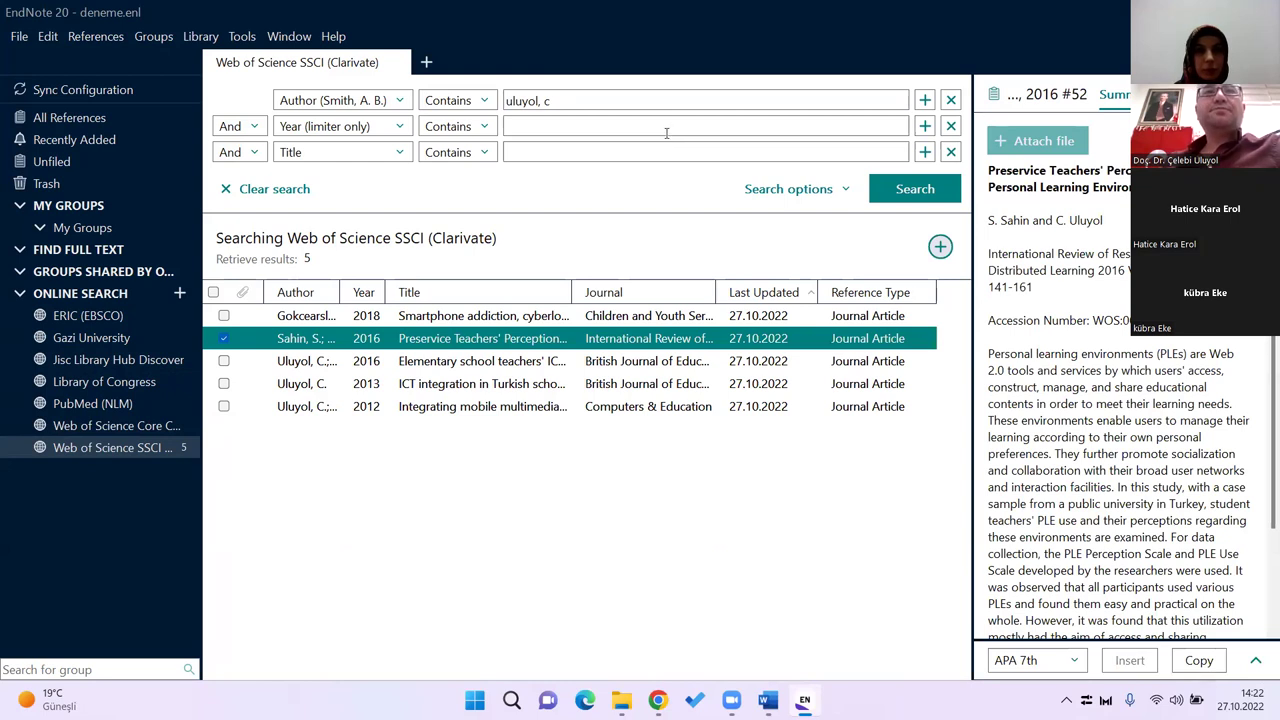
pyautogui.click(1038, 195)
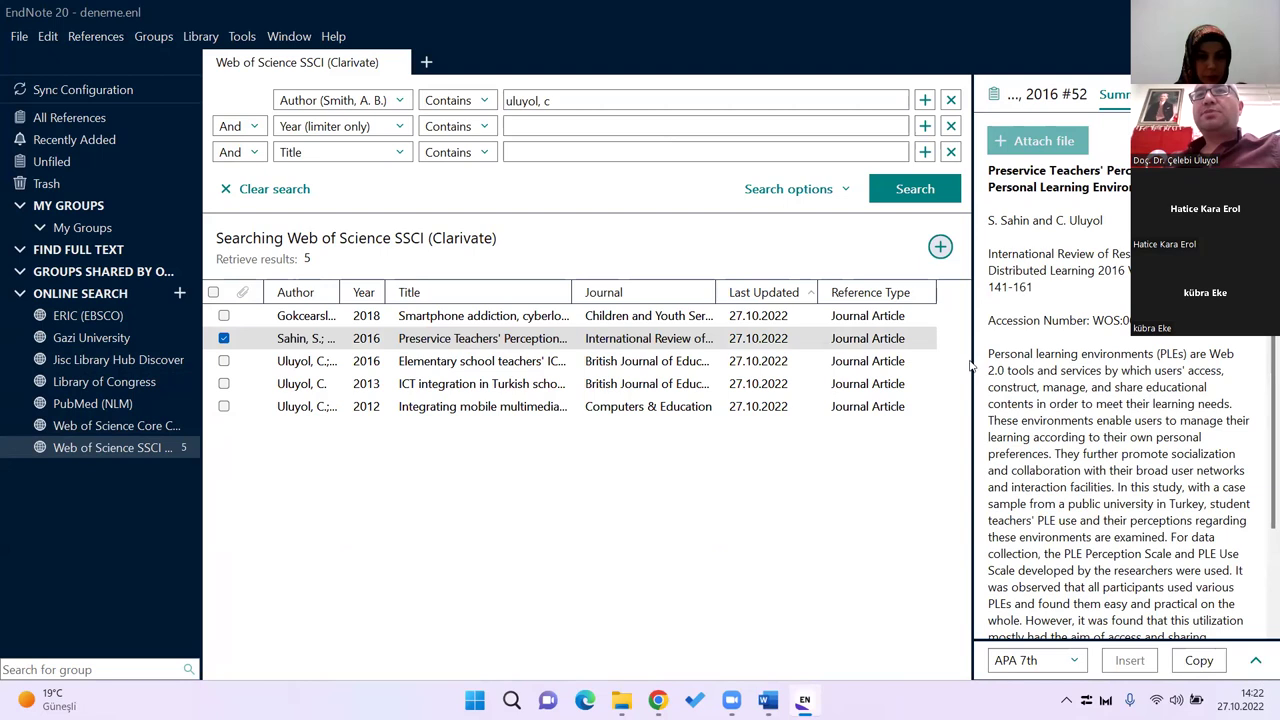
pyautogui.moveTo(971, 360); pyautogui.dragTo(918, 364)
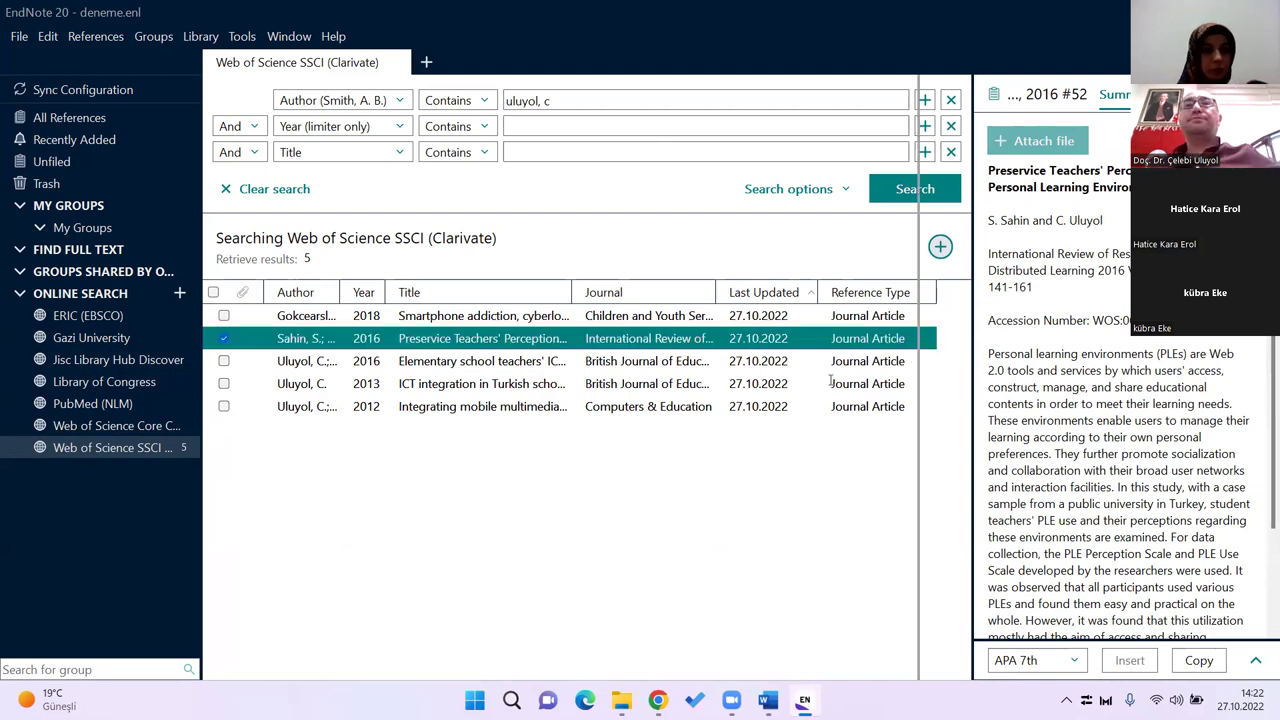
pyautogui.moveTo(965, 348); pyautogui.dragTo(909, 368)
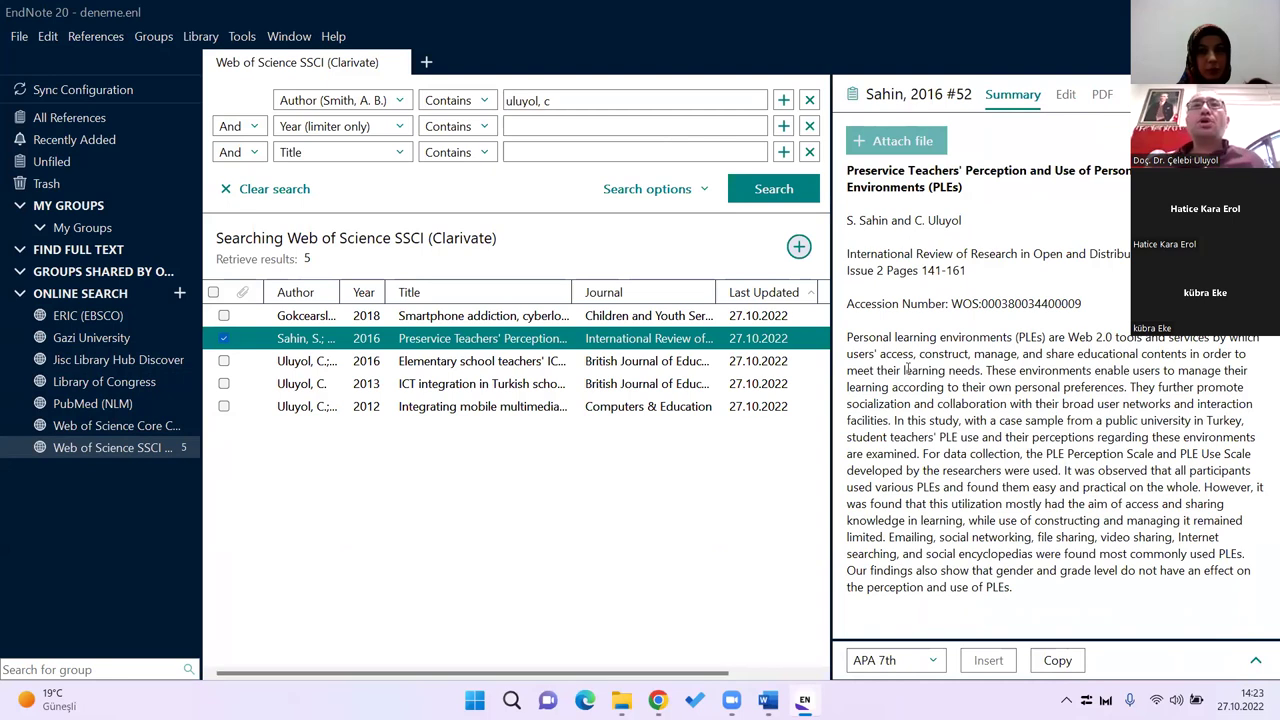
# Step: Select the 2016 elementary school teachers' ICT reference after briefly checking the 2013 ICT integration one
pyautogui.keyDown('ctrl'); pyautogui.click(510, 361); pyautogui.keyUp('ctrl')
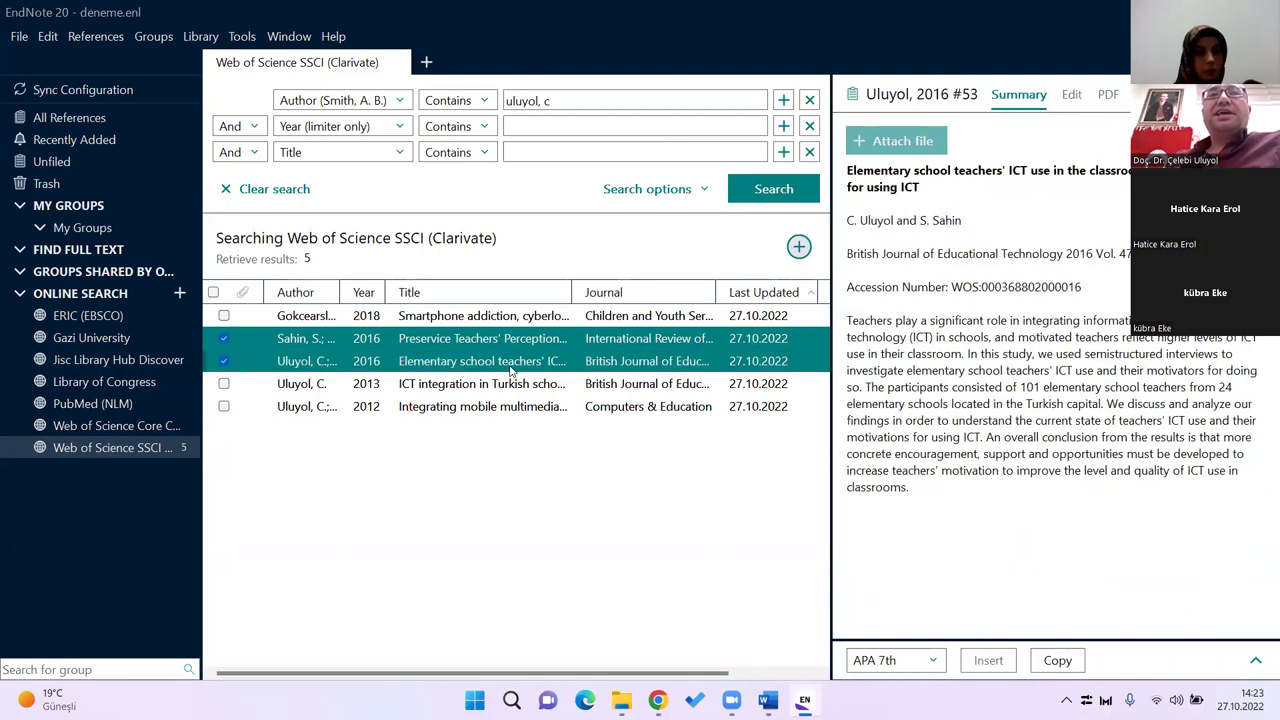
pyautogui.click(225, 339)
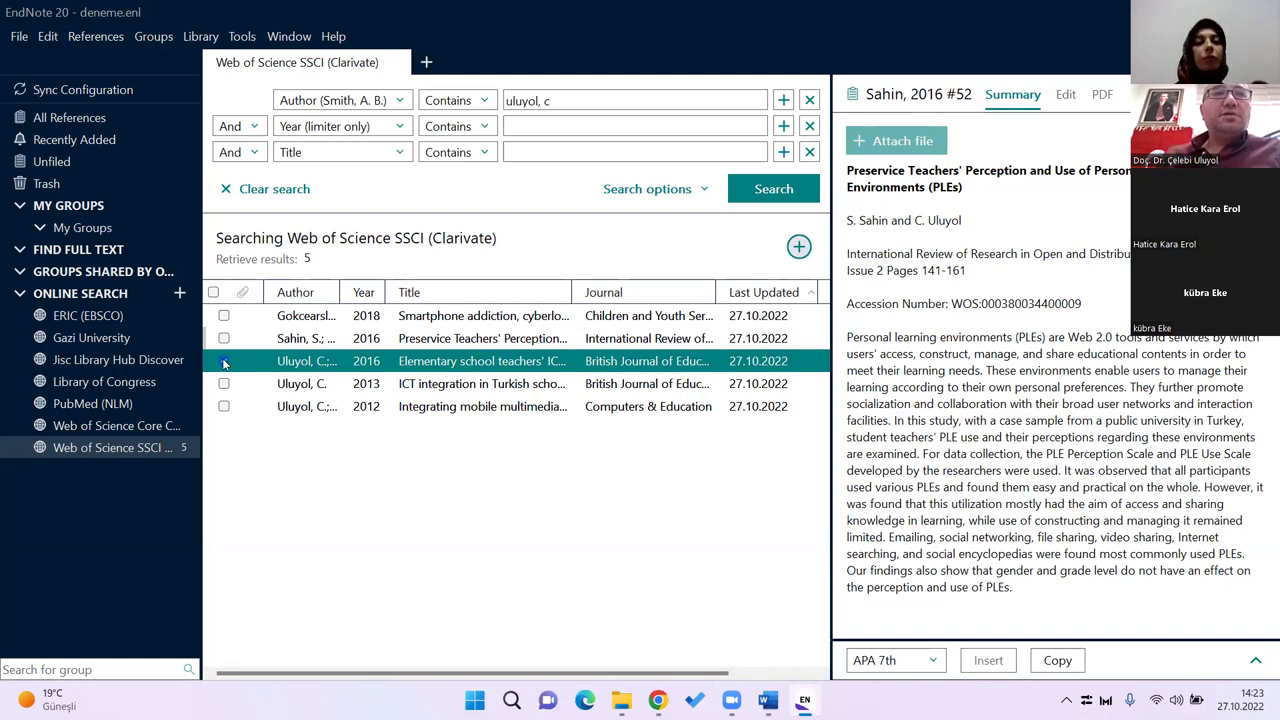
pyautogui.click(454, 388)
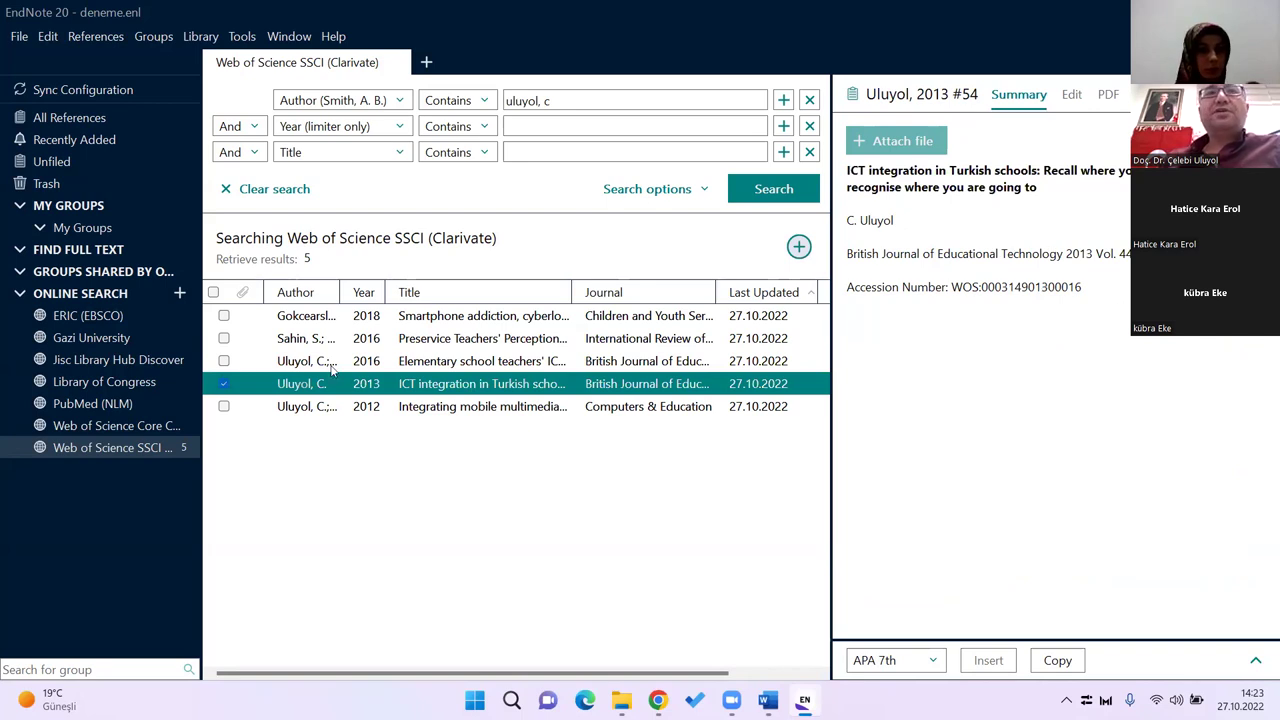
pyautogui.click(224, 384)
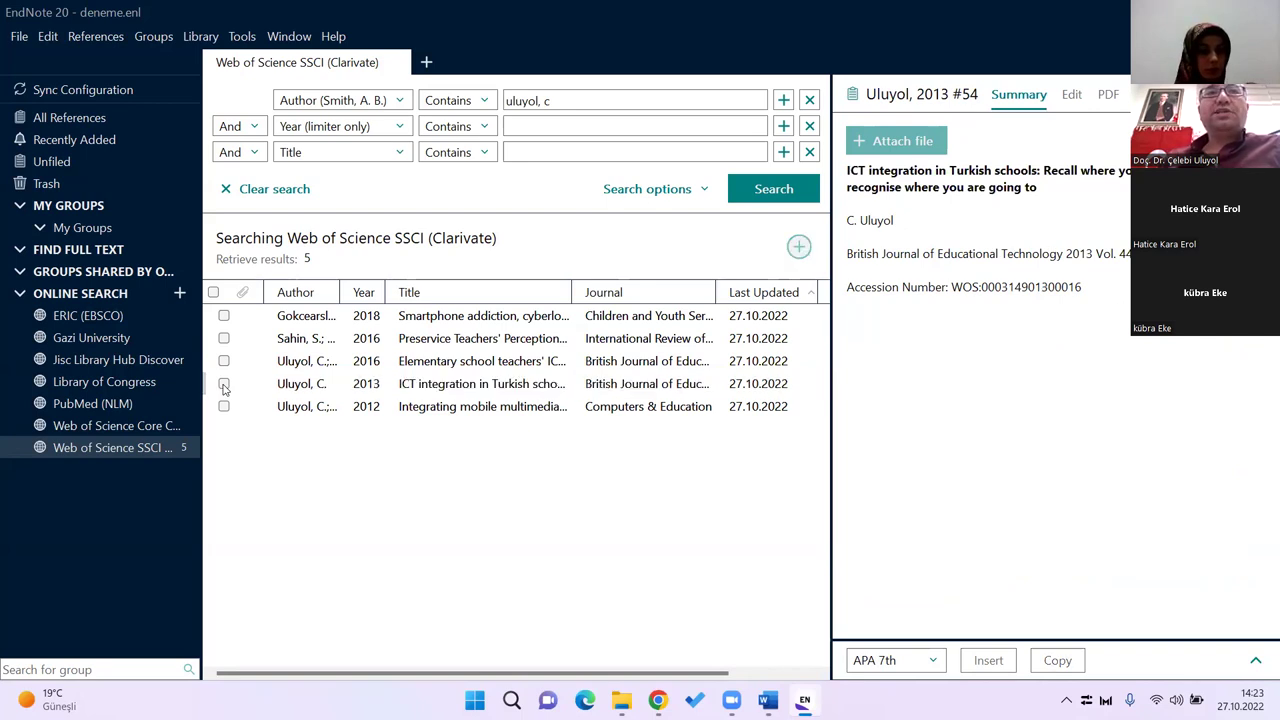
pyautogui.click(589, 363)
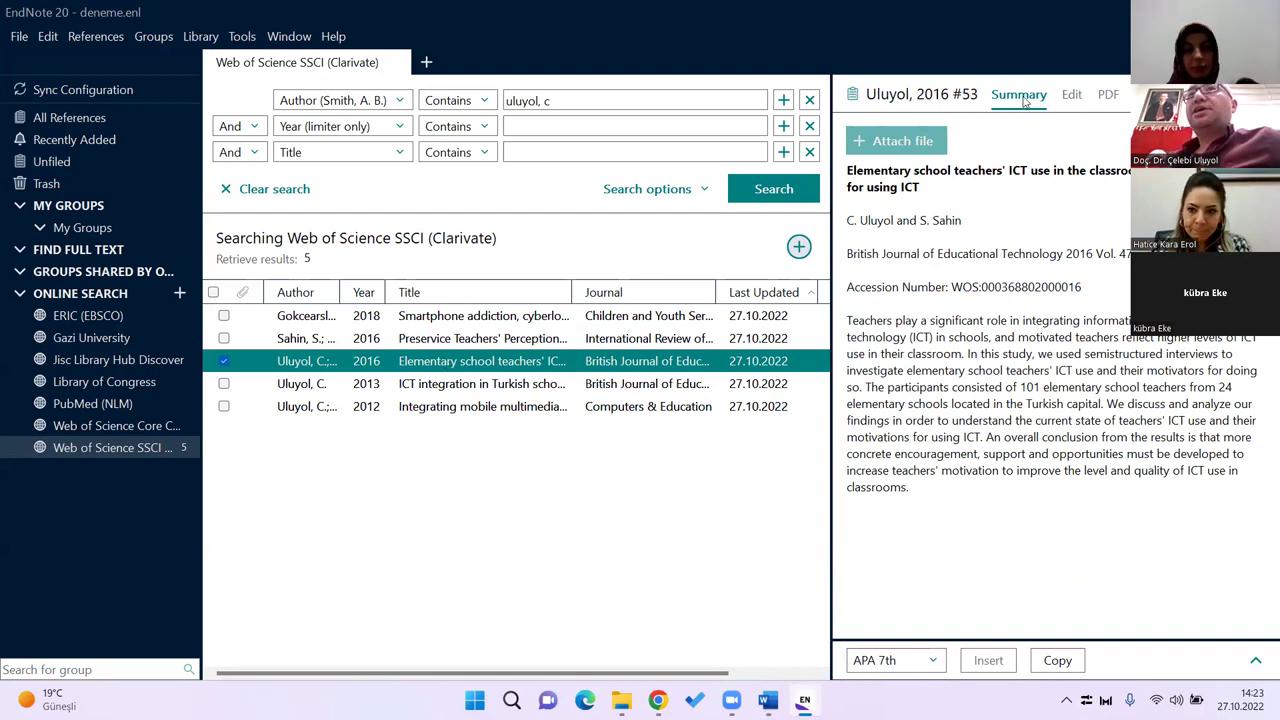
# Step: Check the Edit and PDF tabs, then select the title, authors, journal and abstract in the summary
pyautogui.click(1092, 97)
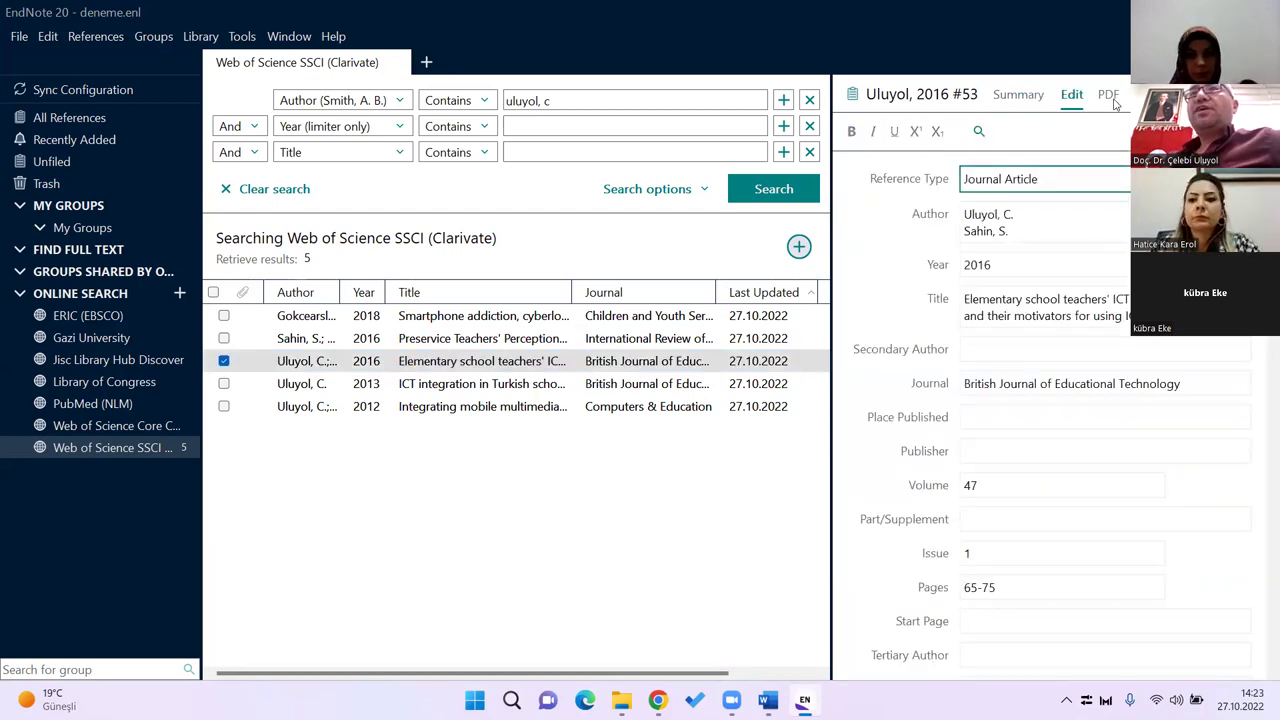
pyautogui.click(1112, 97)
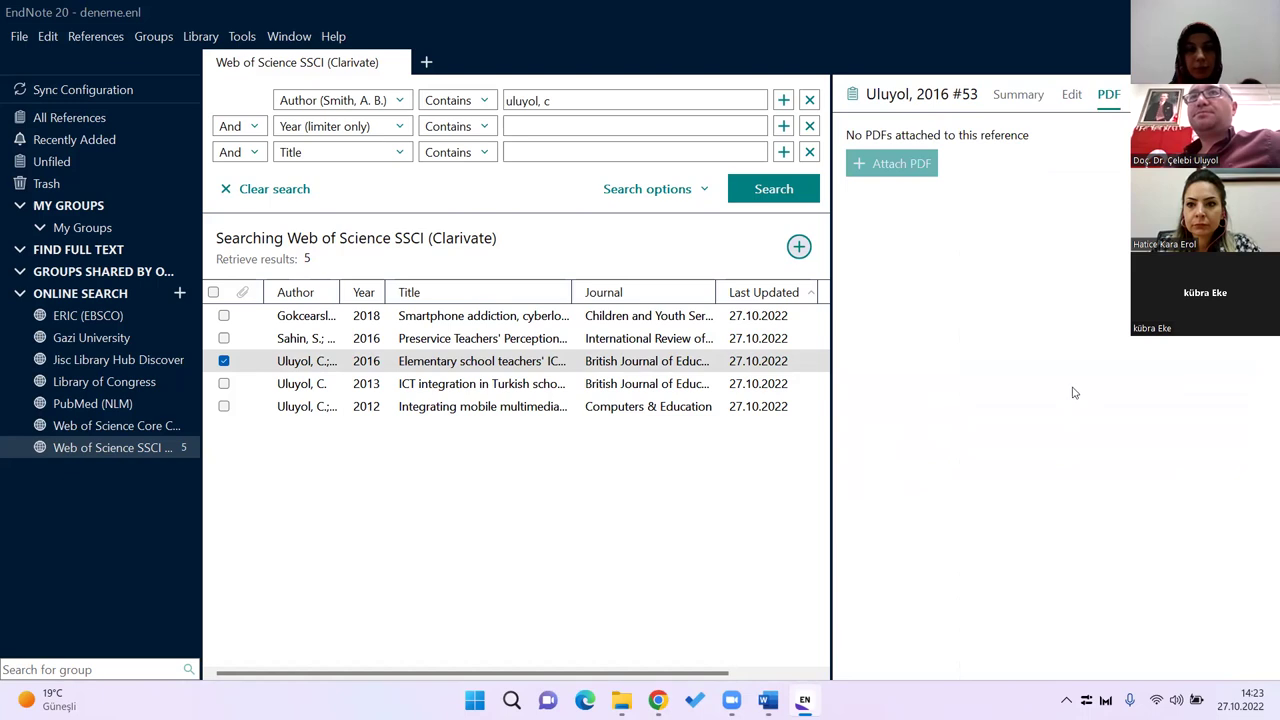
pyautogui.click(1022, 100)
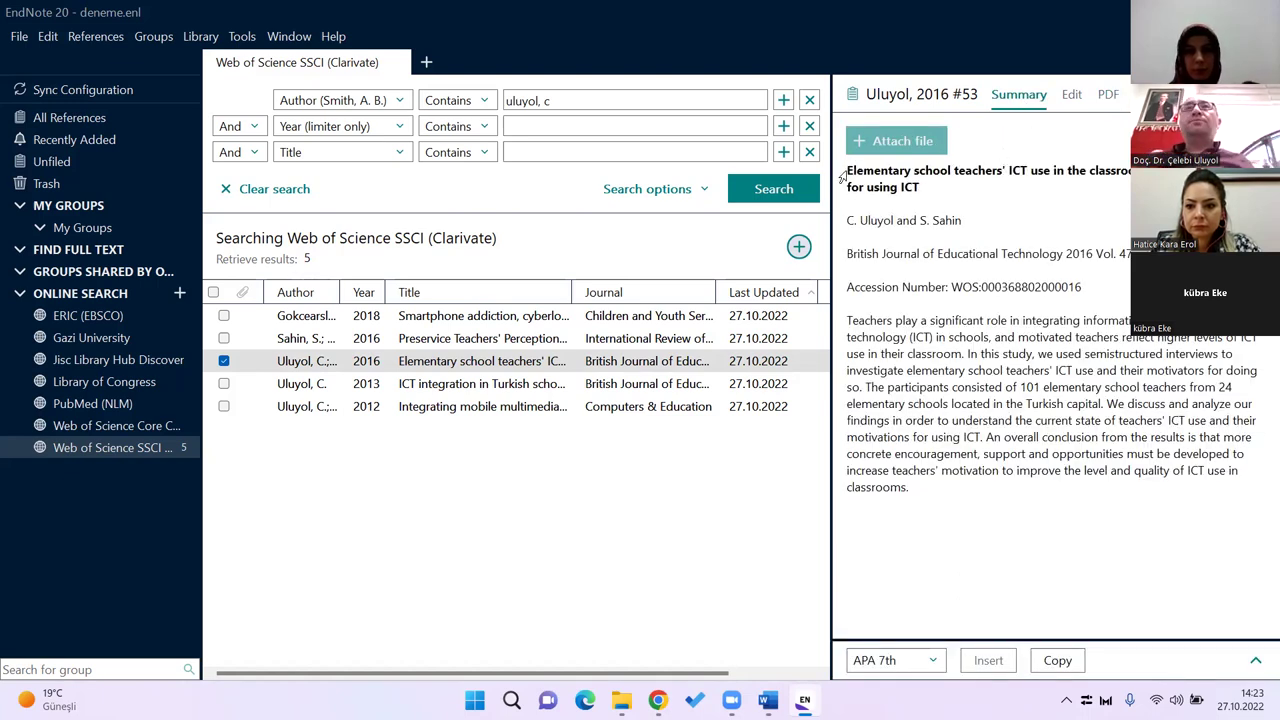
pyautogui.moveTo(842, 176); pyautogui.dragTo(927, 187)
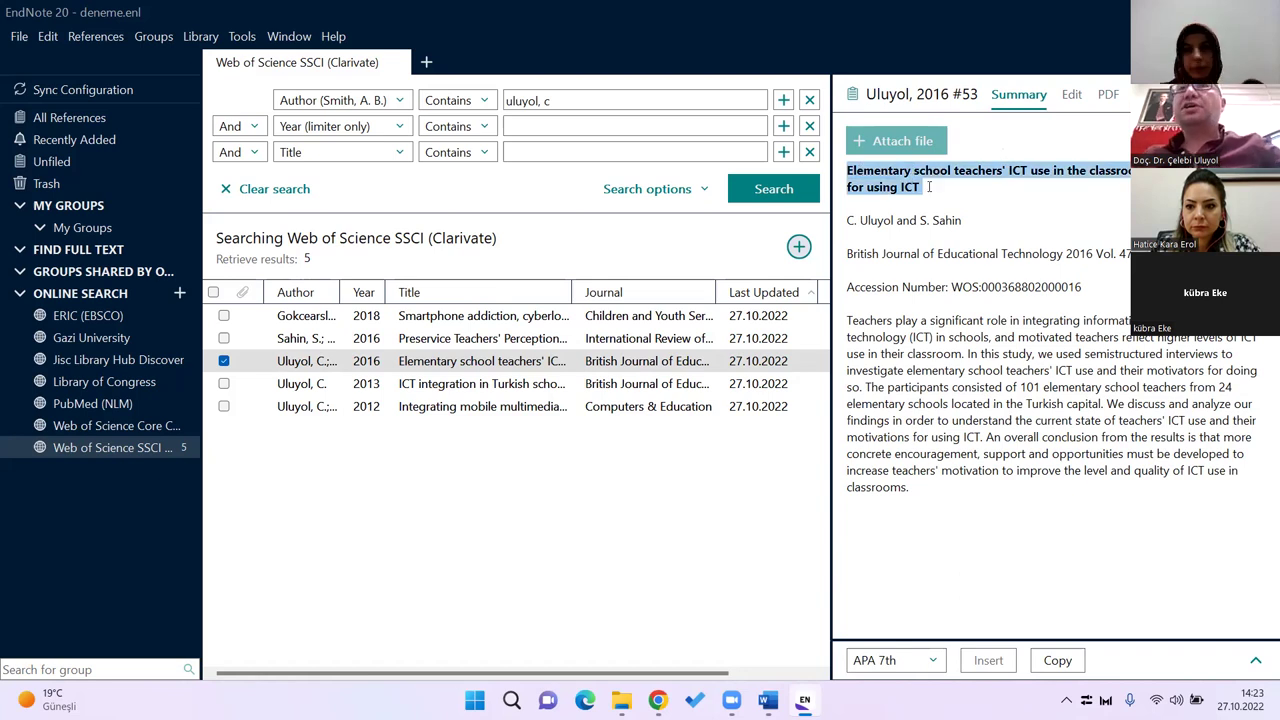
pyautogui.moveTo(846, 220); pyautogui.dragTo(970, 221)
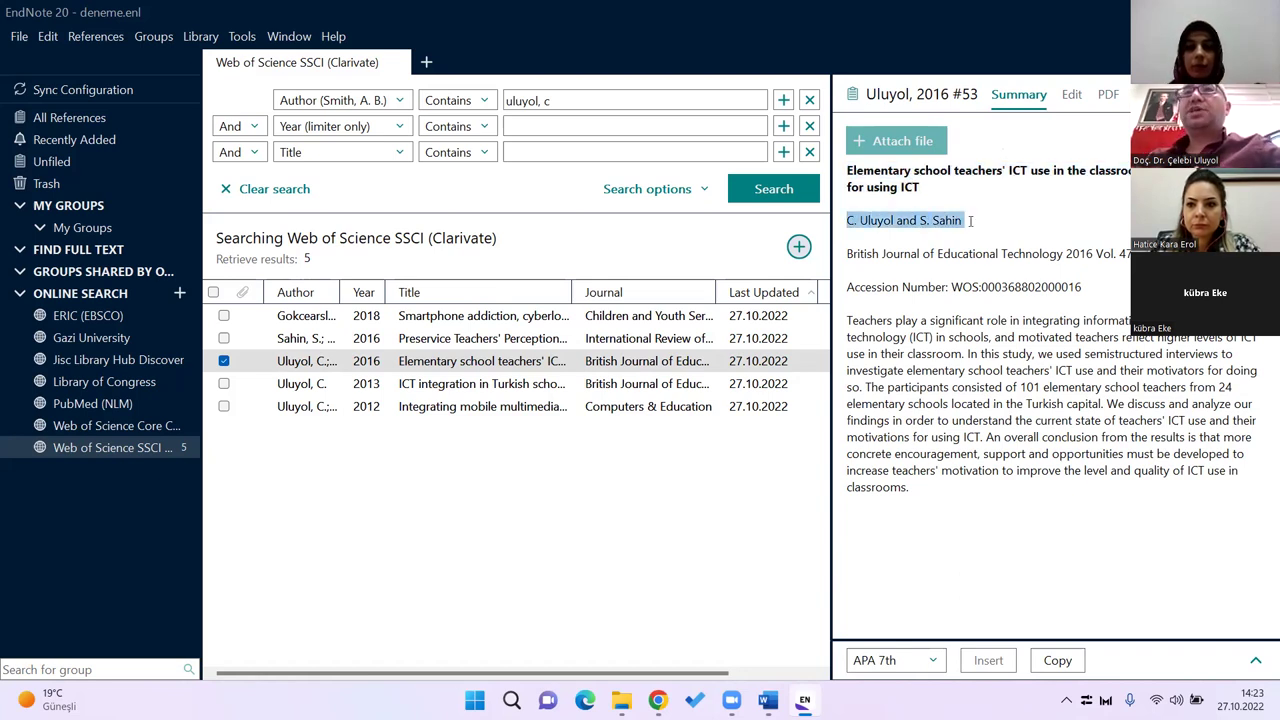
pyautogui.moveTo(847, 254); pyautogui.dragTo(1128, 256)
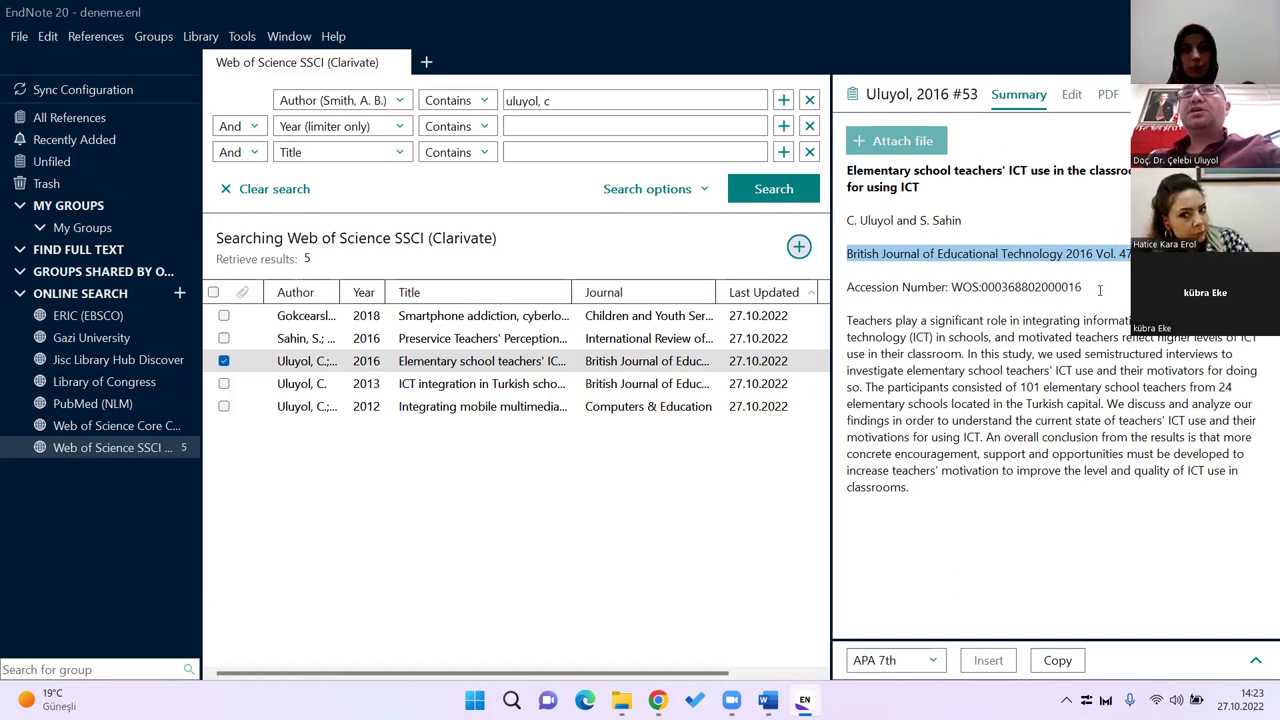
pyautogui.moveTo(847, 320); pyautogui.dragTo(918, 492)
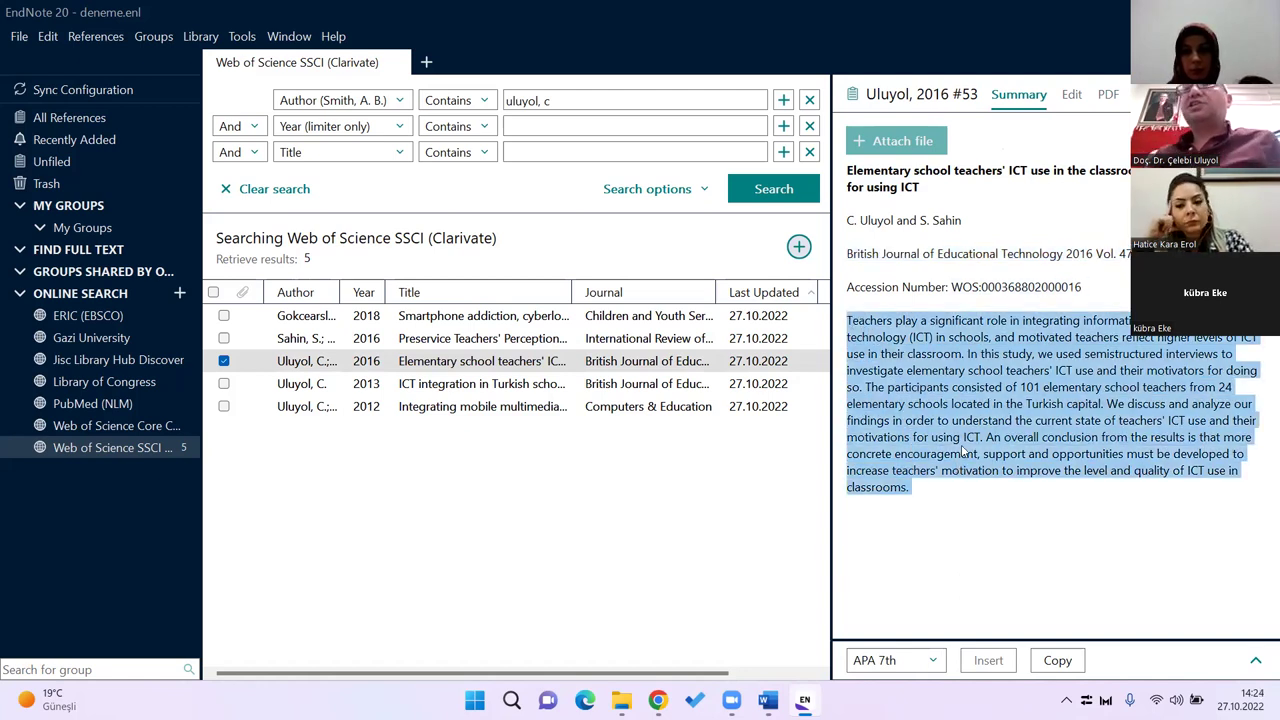
pyautogui.click(975, 422)
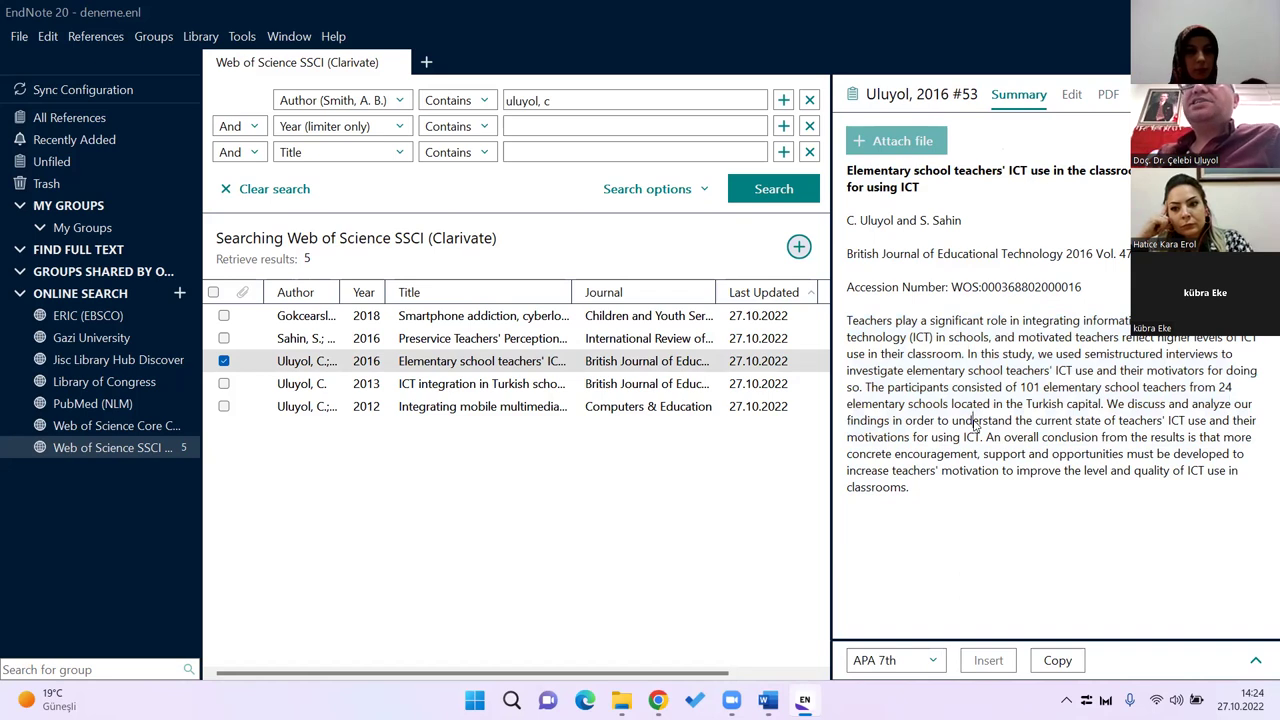
# Step: Show the editable fields and scroll through volume 47, pages 65-75 and ISSN 0007-1013
pyautogui.click(1071, 96)
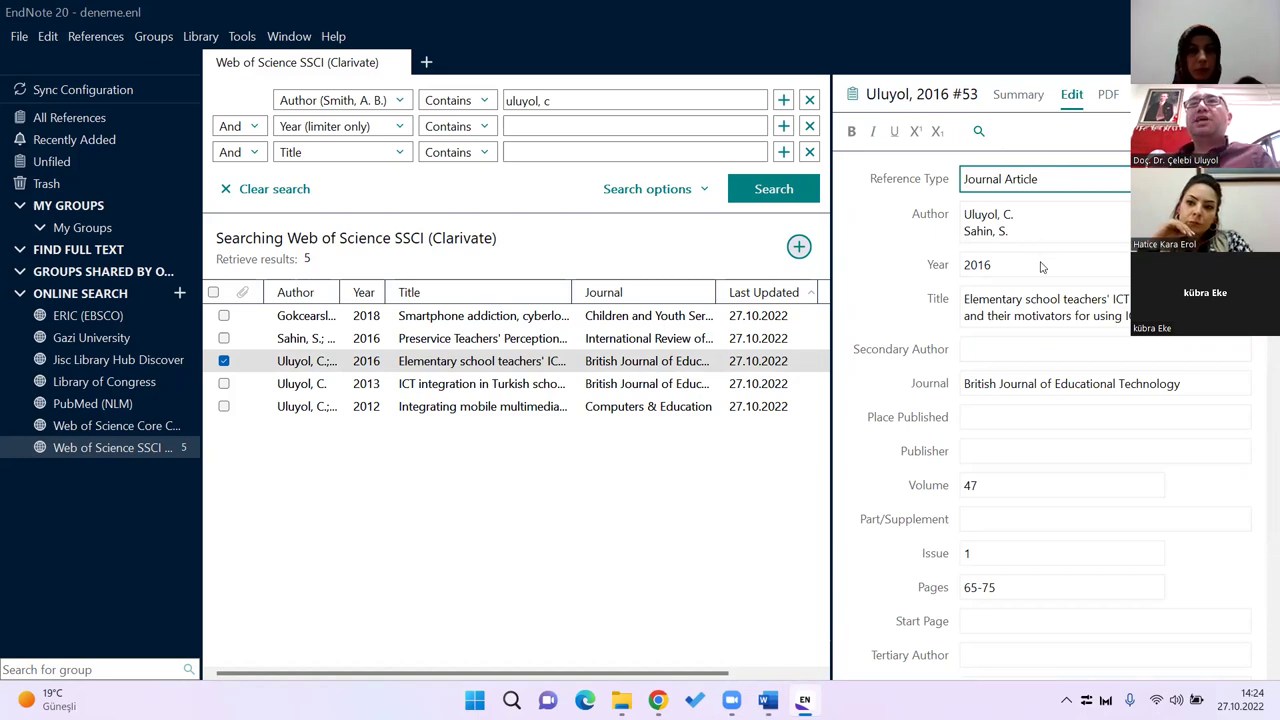
pyautogui.scroll(-1, 1045, 352)
pyautogui.scroll(-7, 1045, 360)
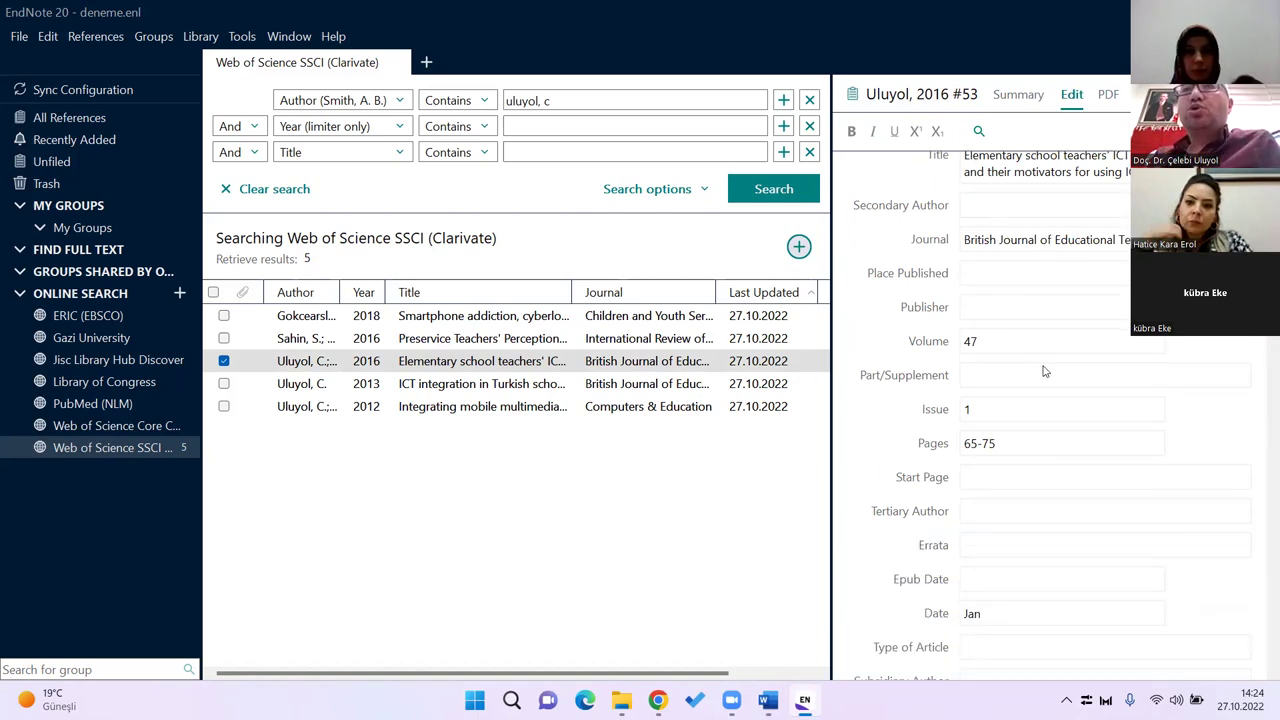
pyautogui.scroll(-2, 1043, 374)
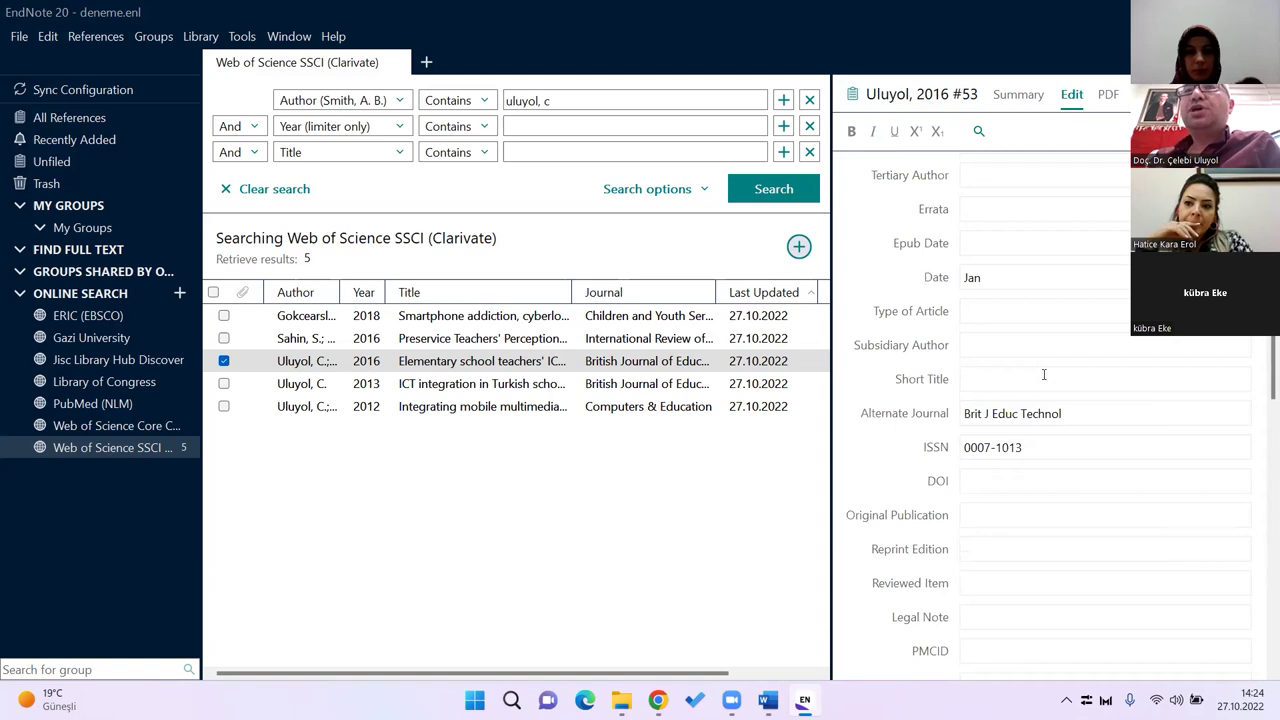
pyautogui.scroll(-5, 1043, 375)
pyautogui.scroll(-2, 1044, 377)
pyautogui.scroll(7, 1045, 375)
# Step: Change the Accession Number's last digit to 7
pyautogui.scroll(-10, 1014, 395)
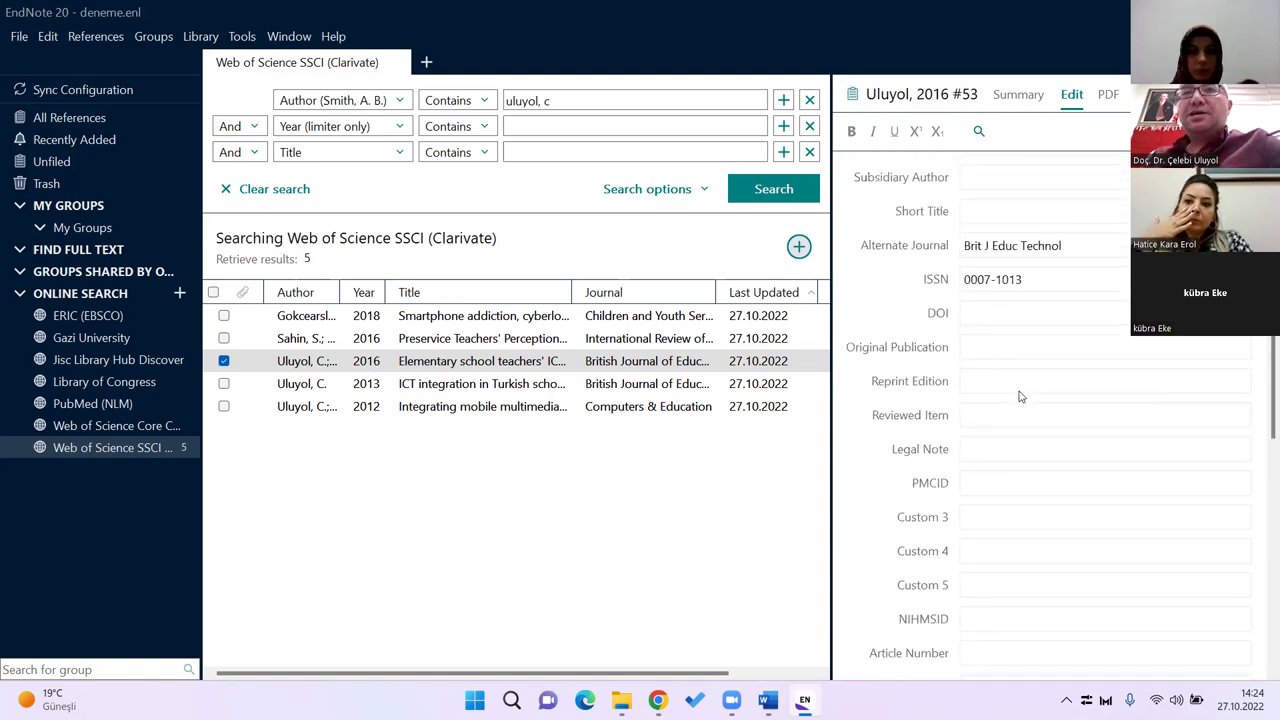
pyautogui.click(1099, 385)
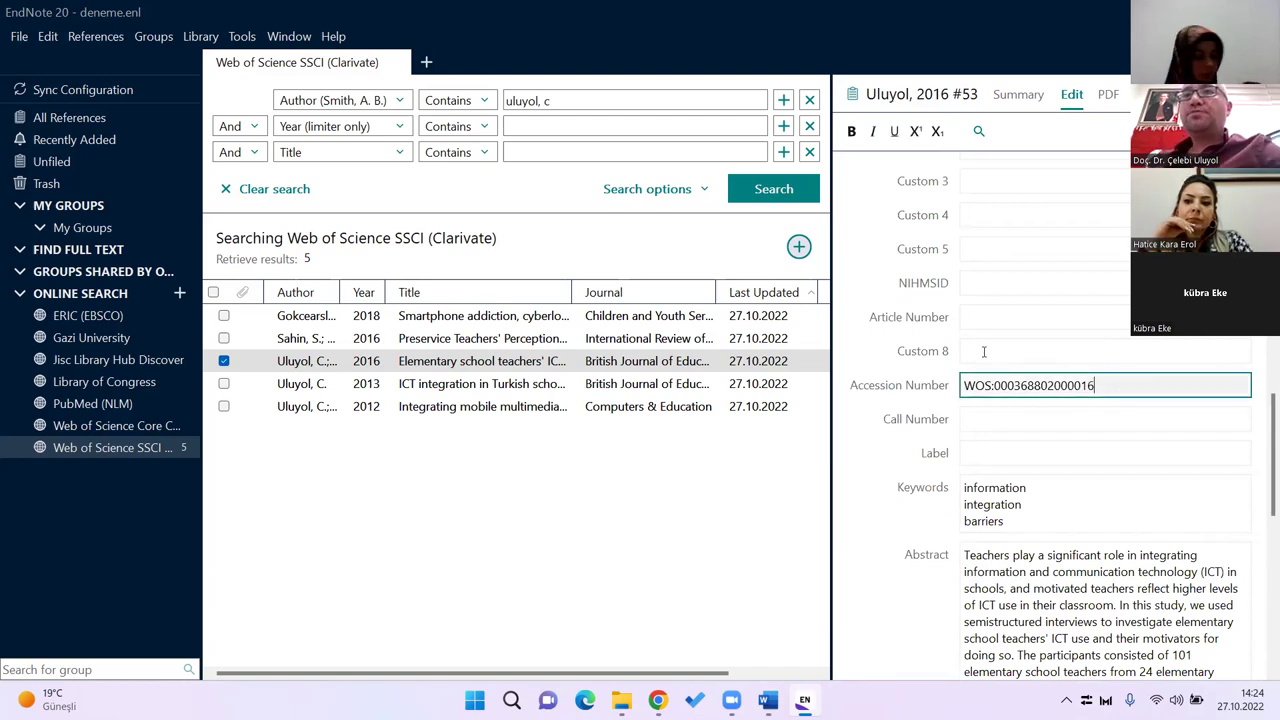
pyautogui.press('BackSpace')
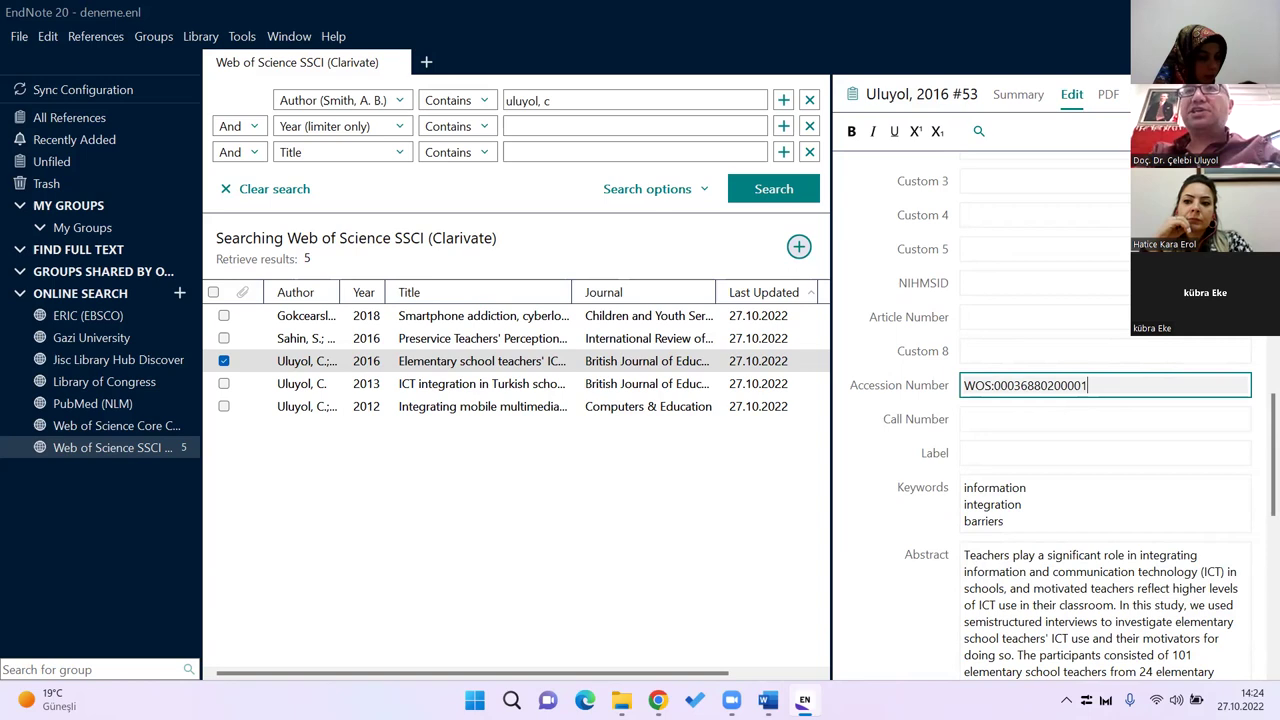
pyautogui.write('7')
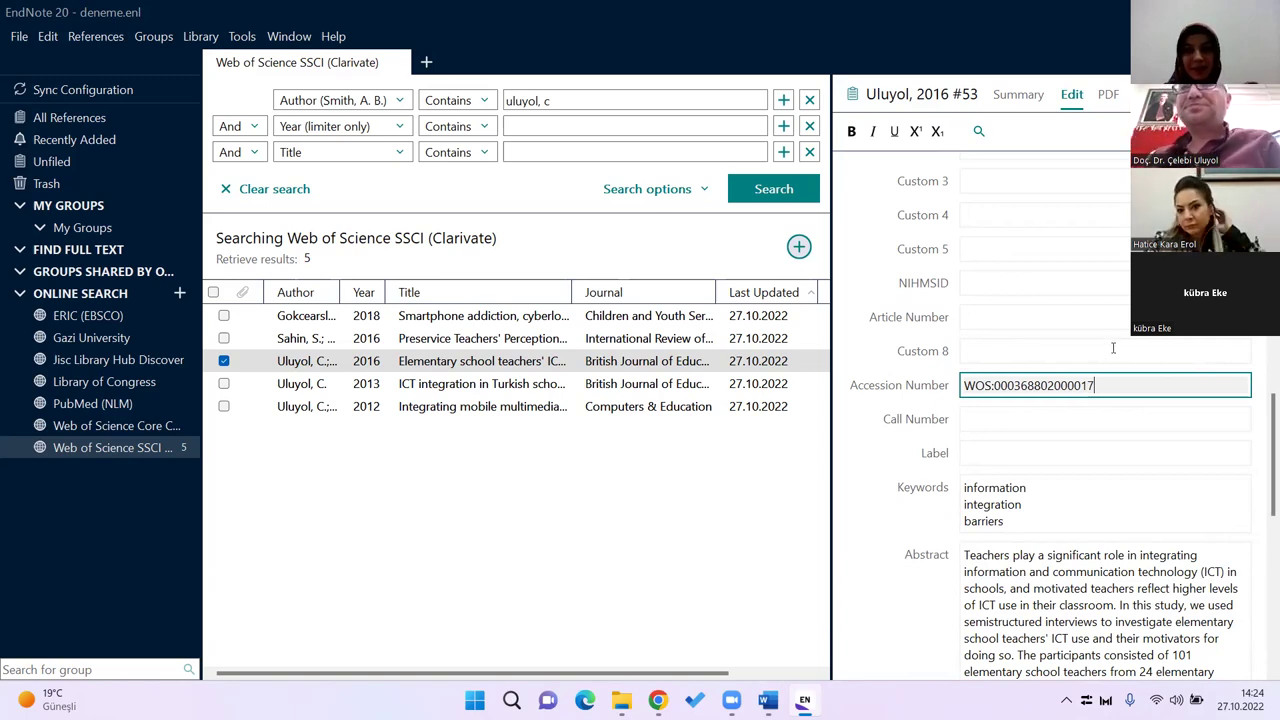
# Step: Spell out 'Gazi University' in the Author Address by adding 'ersity'
pyautogui.scroll(-2, 1050, 470)
pyautogui.scroll(-5, 1052, 466)
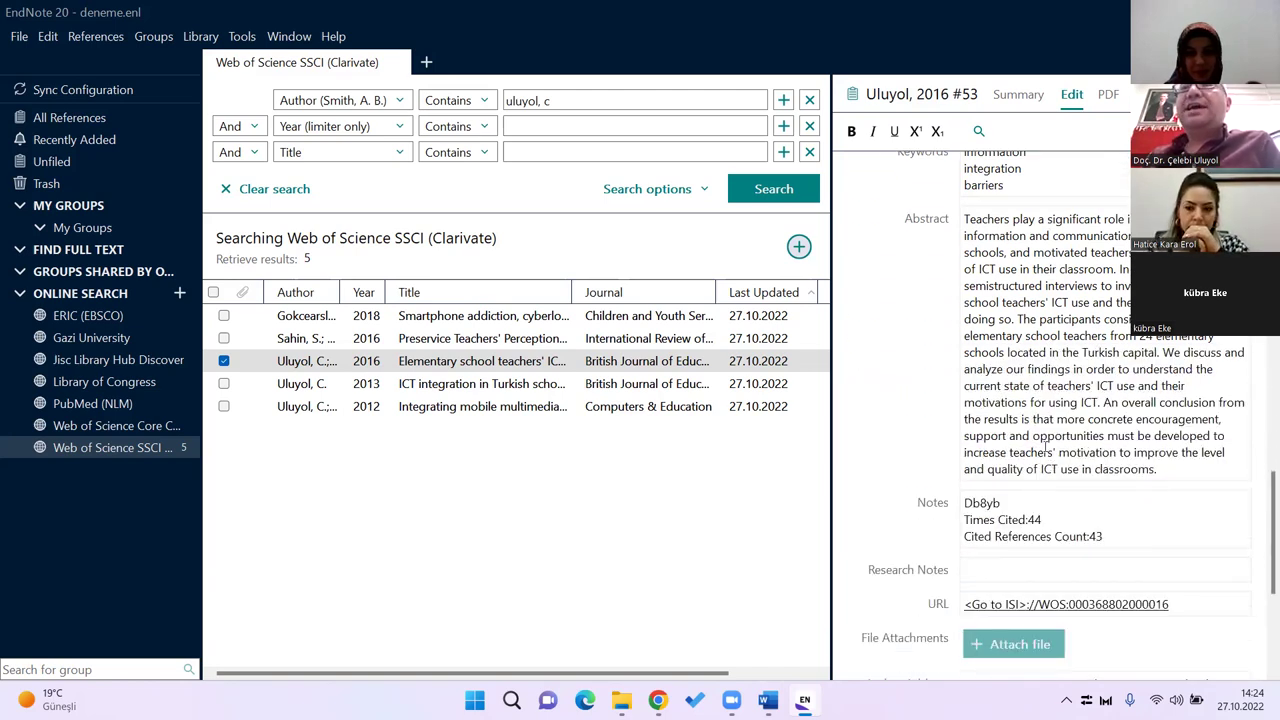
pyautogui.scroll(-2, 1045, 440)
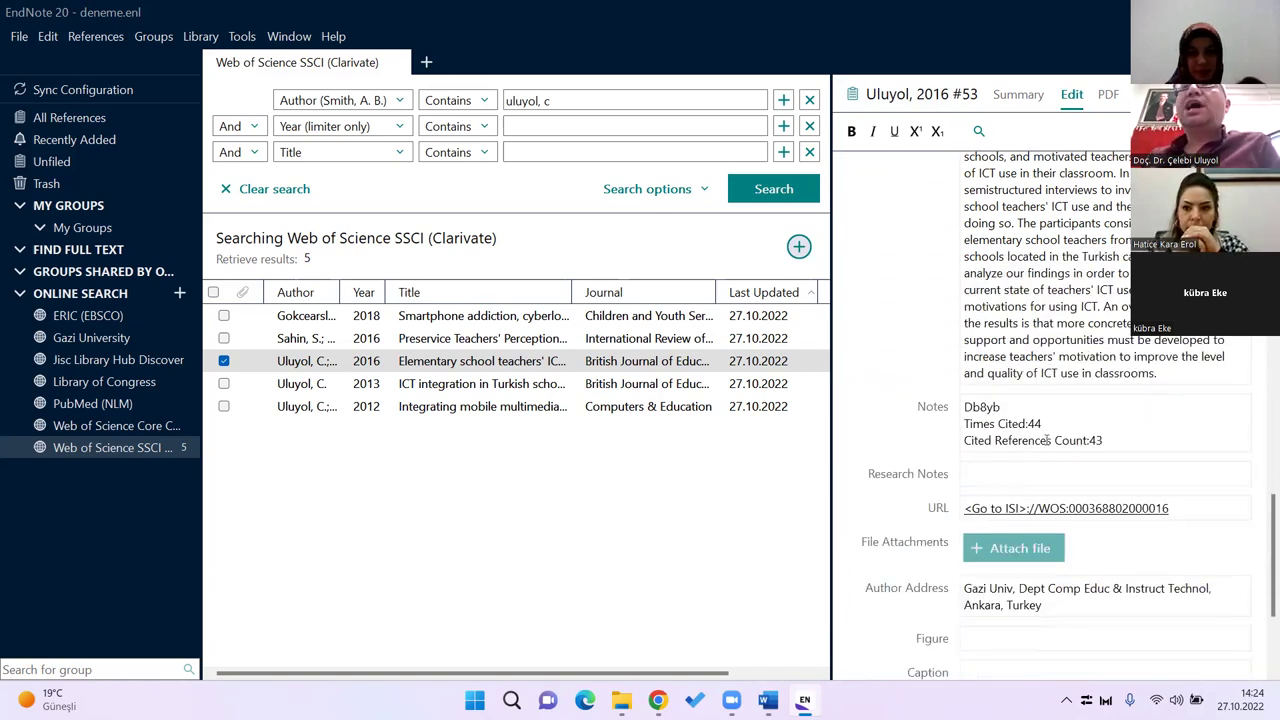
pyautogui.scroll(-4, 1040, 430)
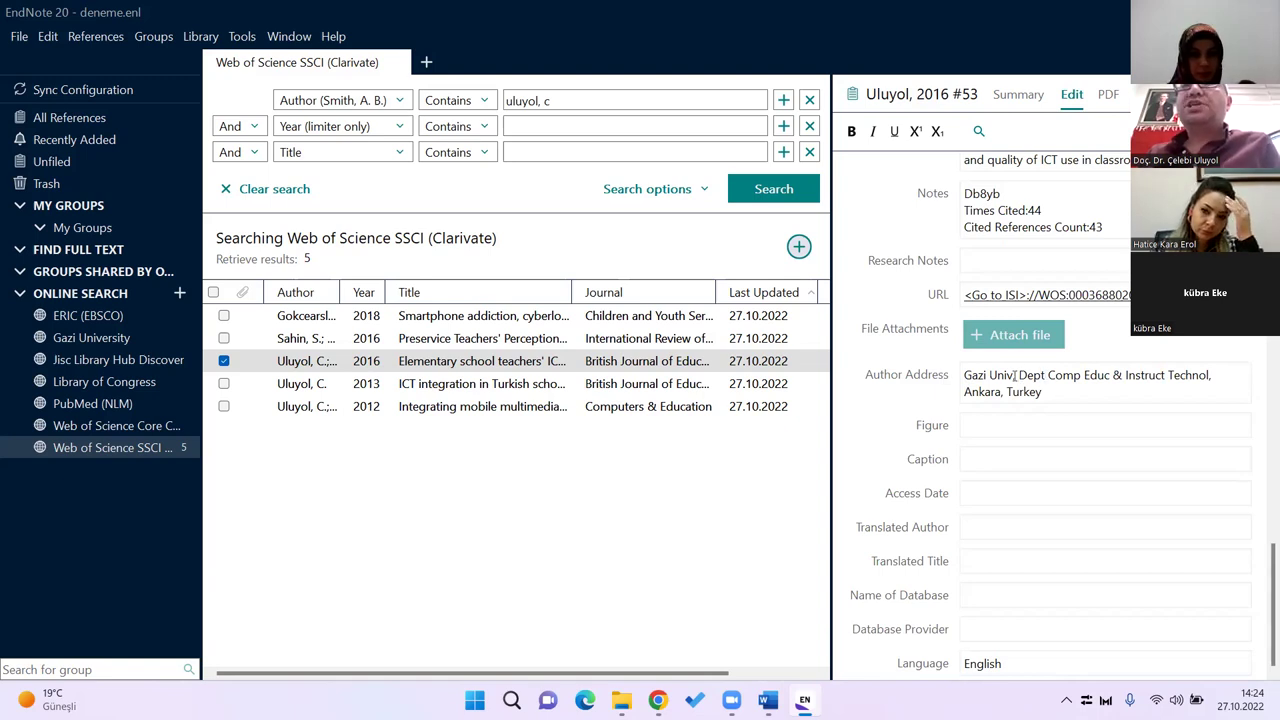
pyautogui.click(1019, 376)
pyautogui.write('ersity')
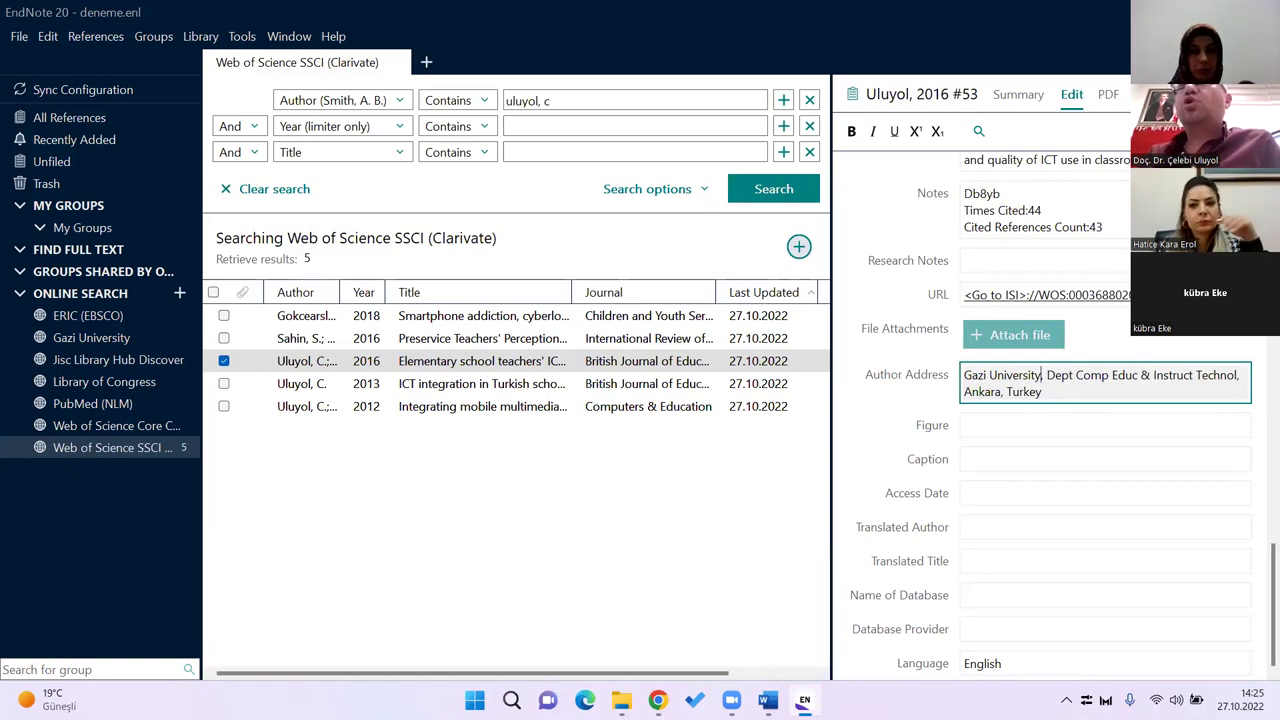
pyautogui.scroll(5, 1040, 428)
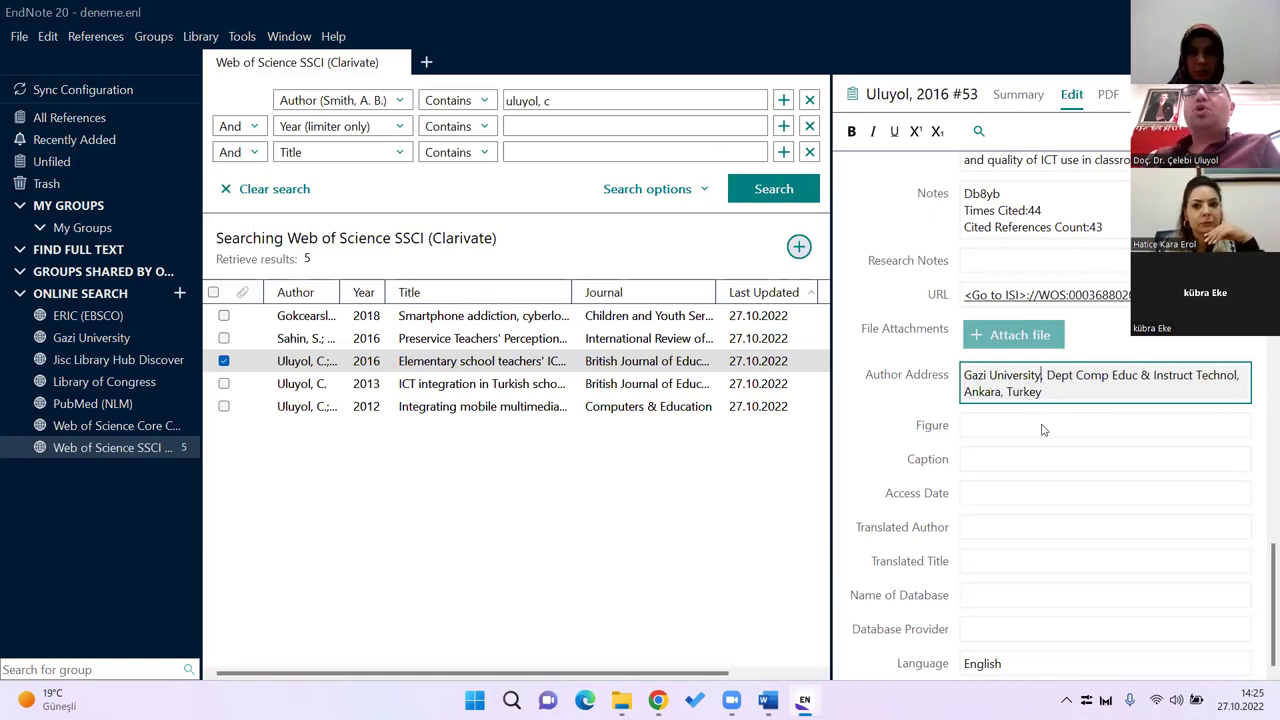
pyautogui.scroll(9, 1100, 450)
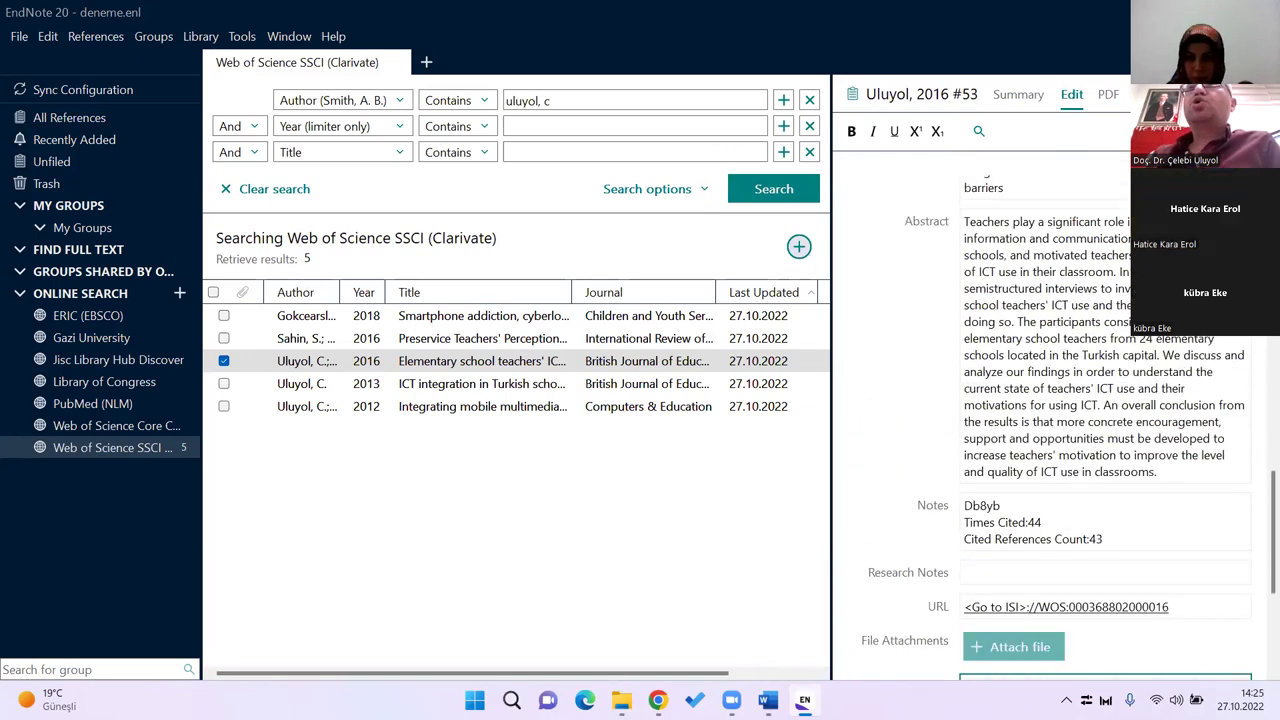
pyautogui.click(1125, 460)
pyautogui.press('BackSpace')
pyautogui.write('68802000016')
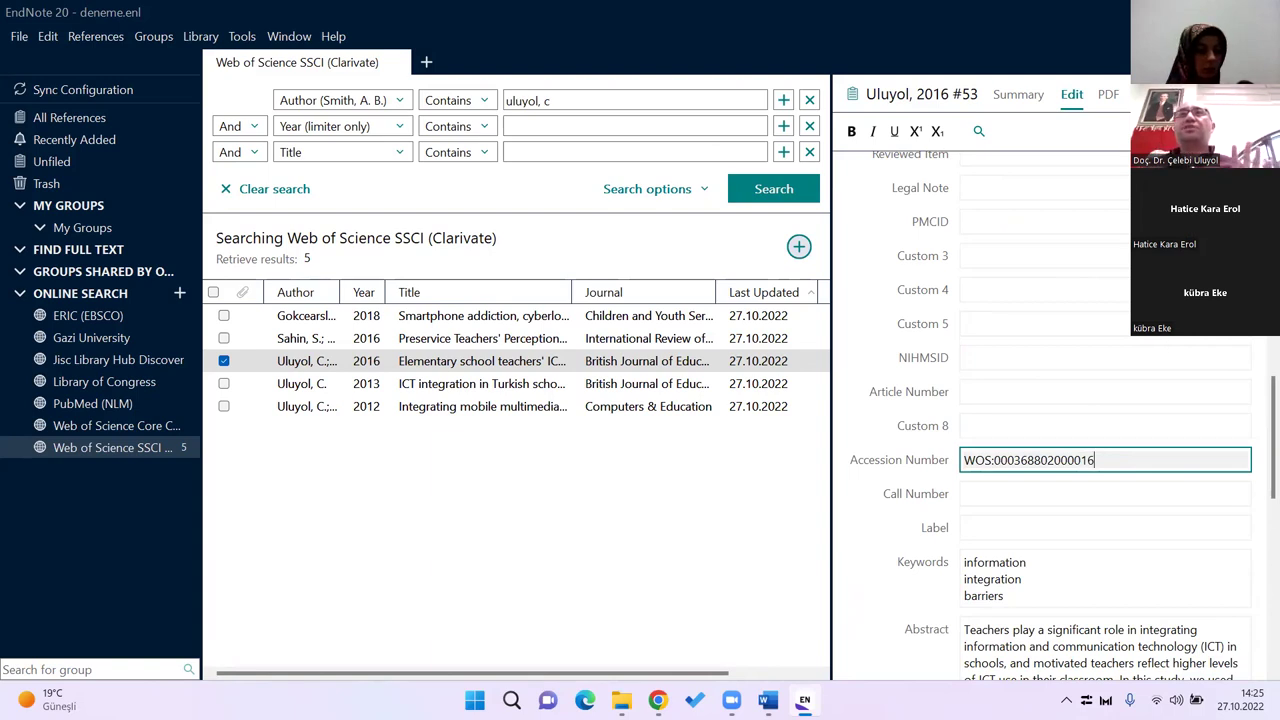
pyautogui.click(1107, 96)
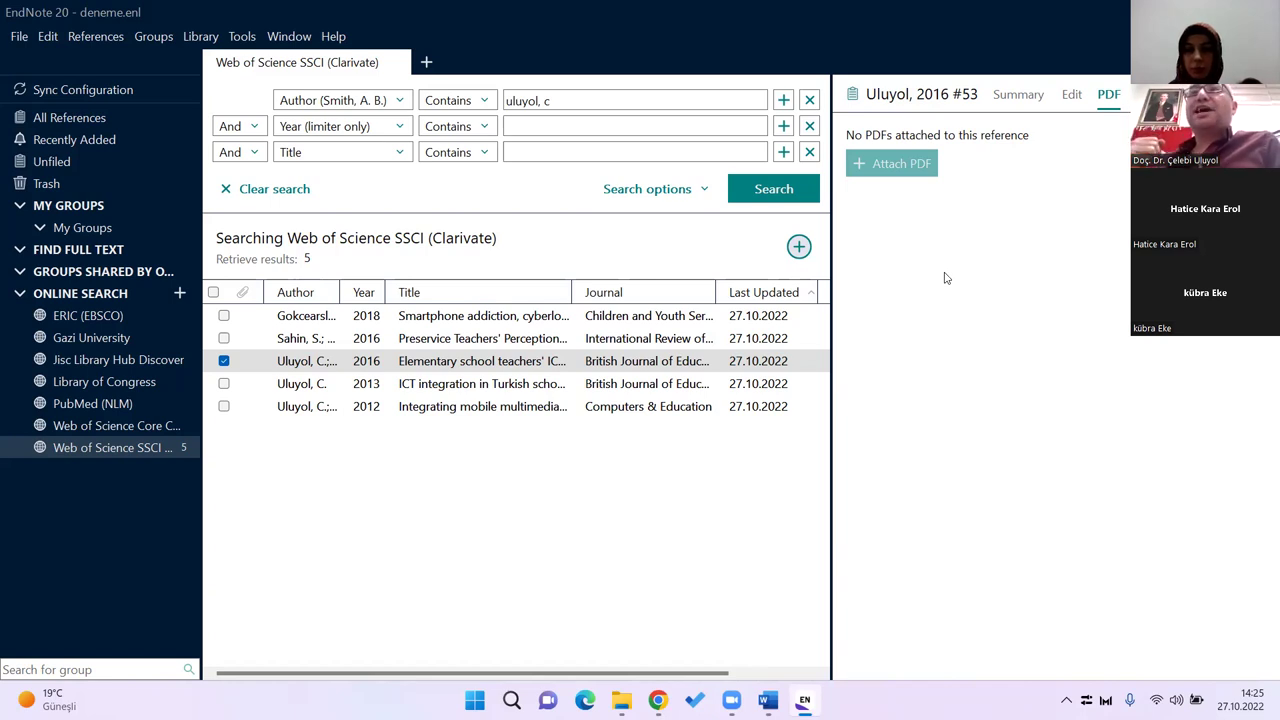
pyautogui.click(476, 365)
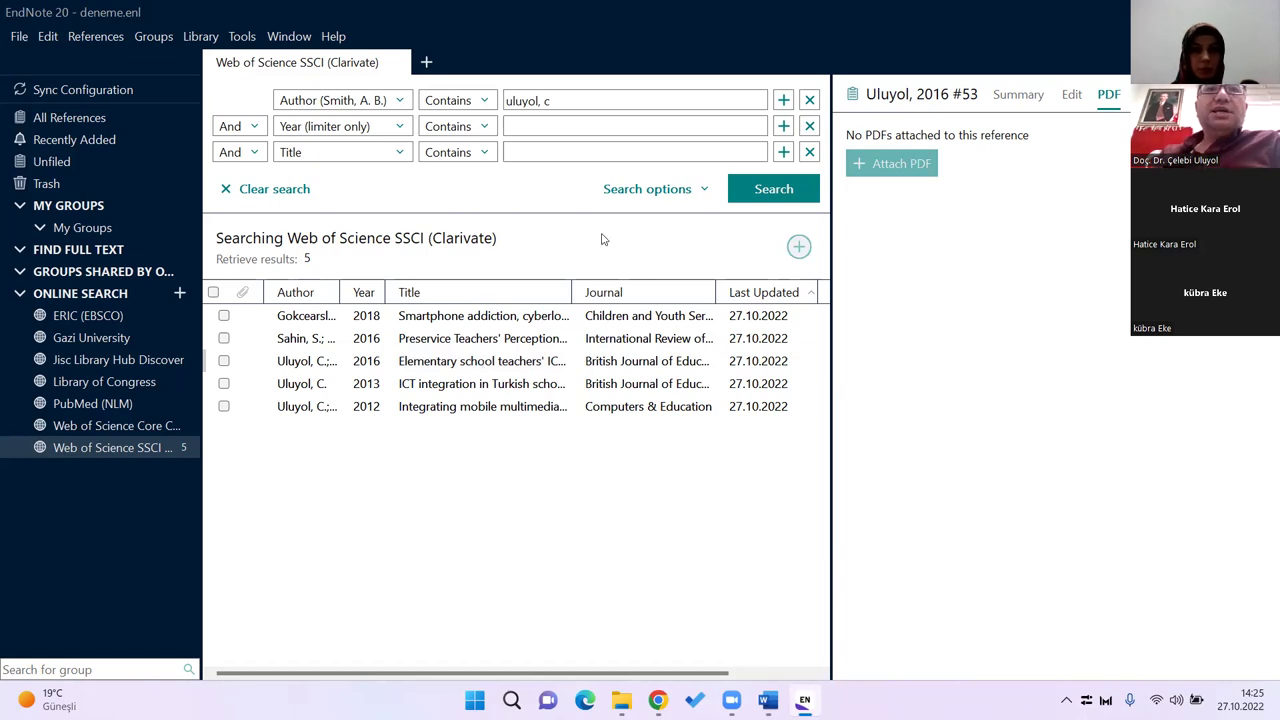
pyautogui.click(490, 367)
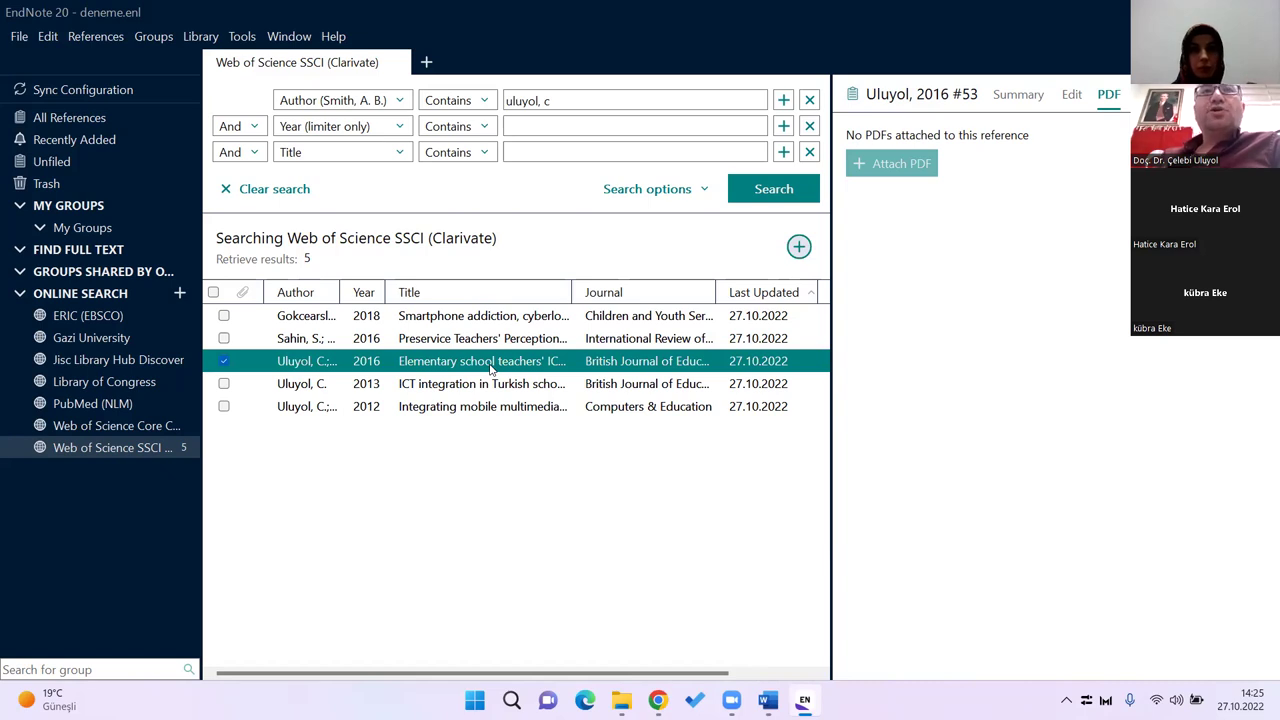
pyautogui.rightClick(490, 368)
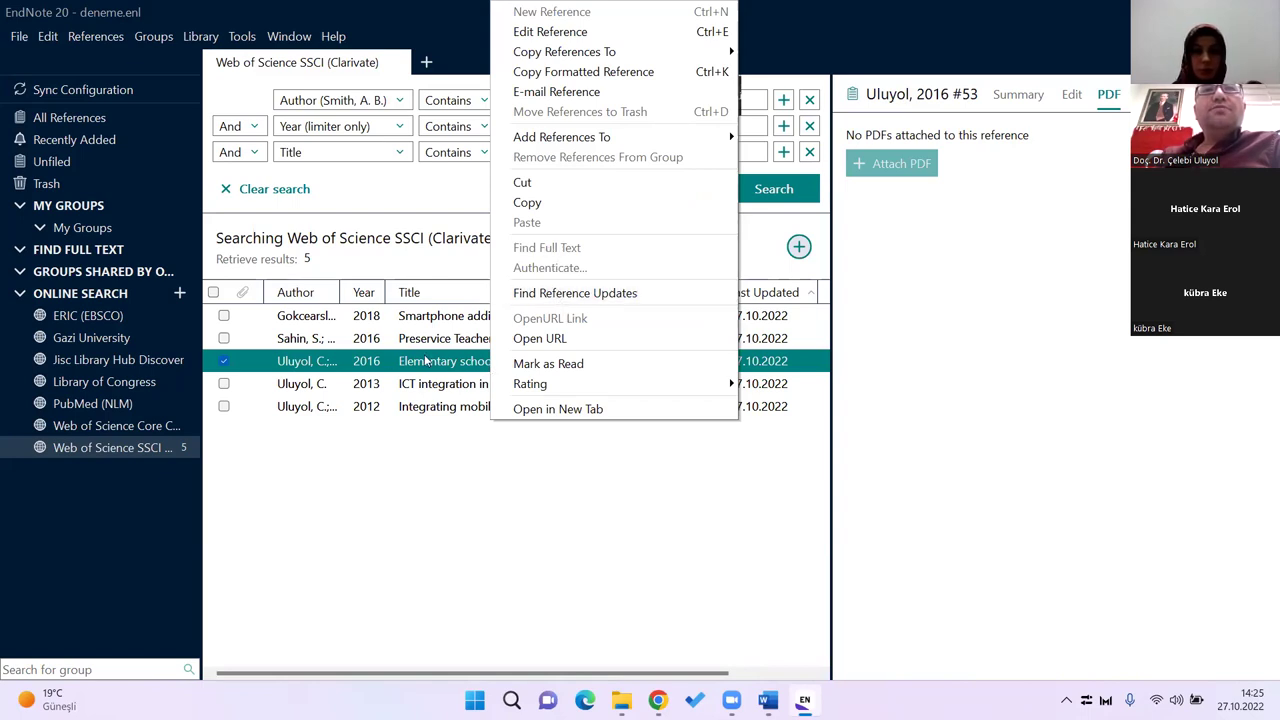
pyautogui.click(572, 298)
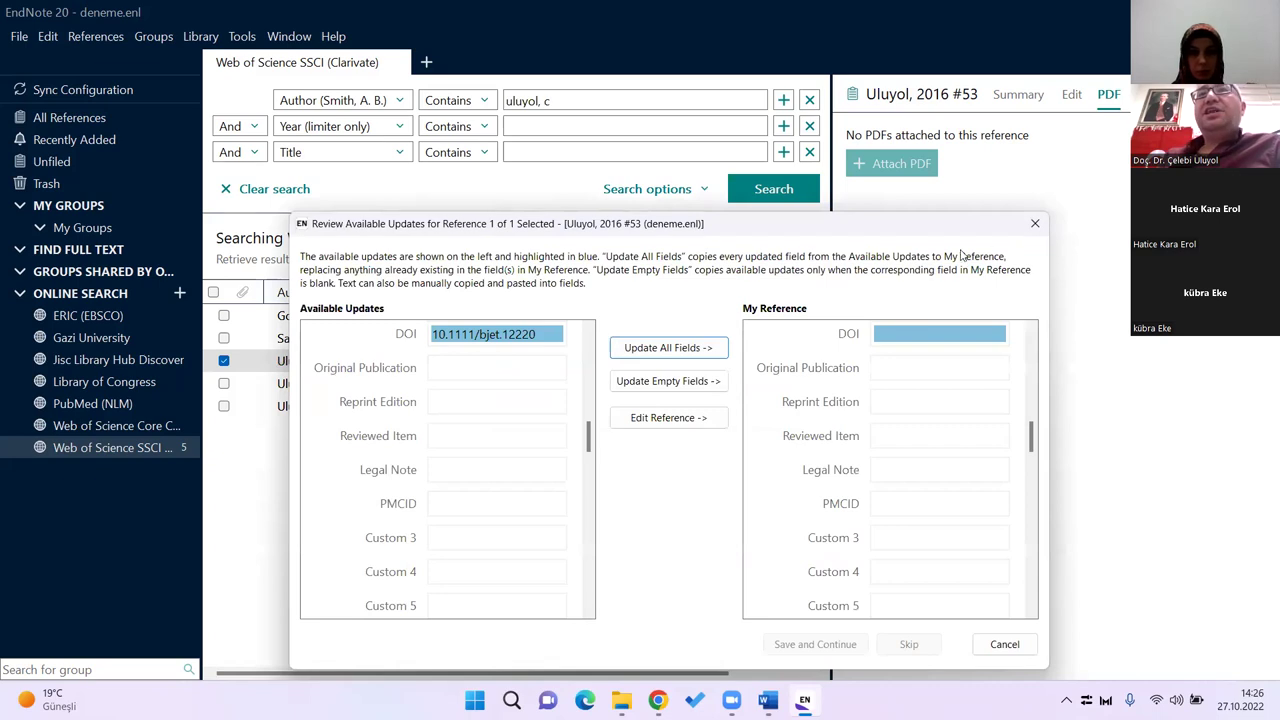
pyautogui.click(1035, 223)
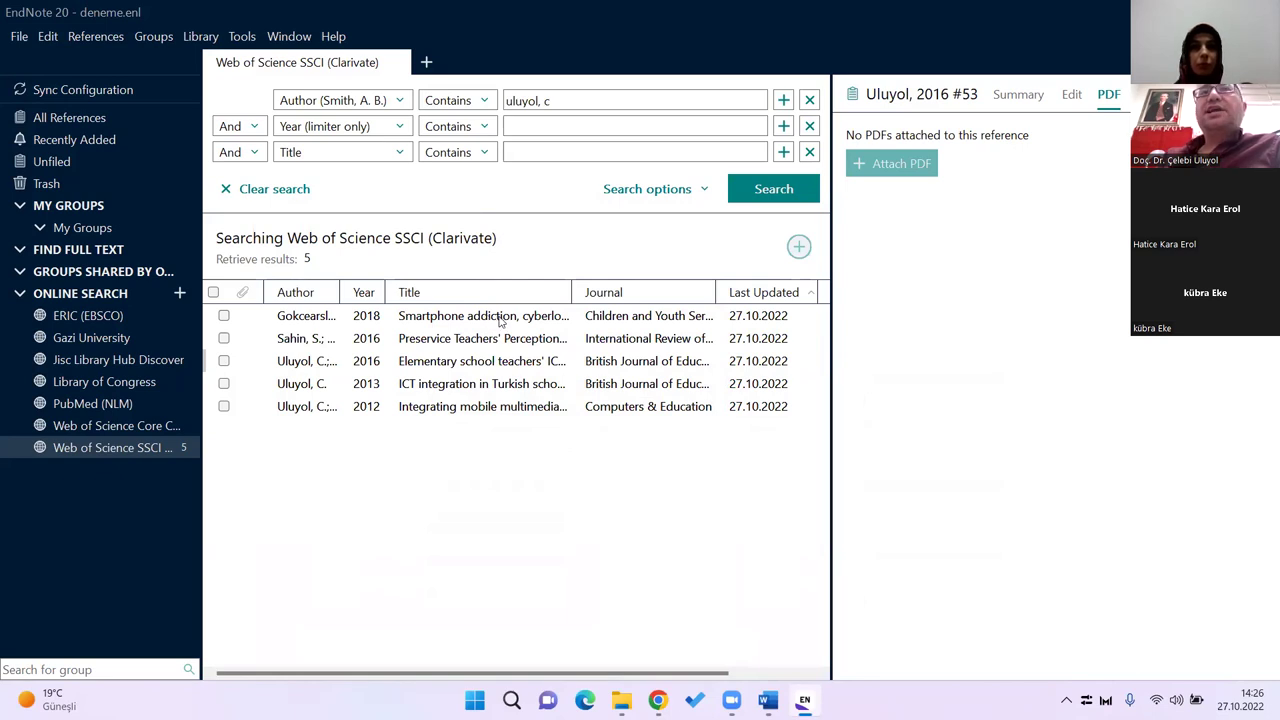
# Step: Select the 2018 reference and dismiss its right-click menu without choosing anything
pyautogui.click(487, 317)
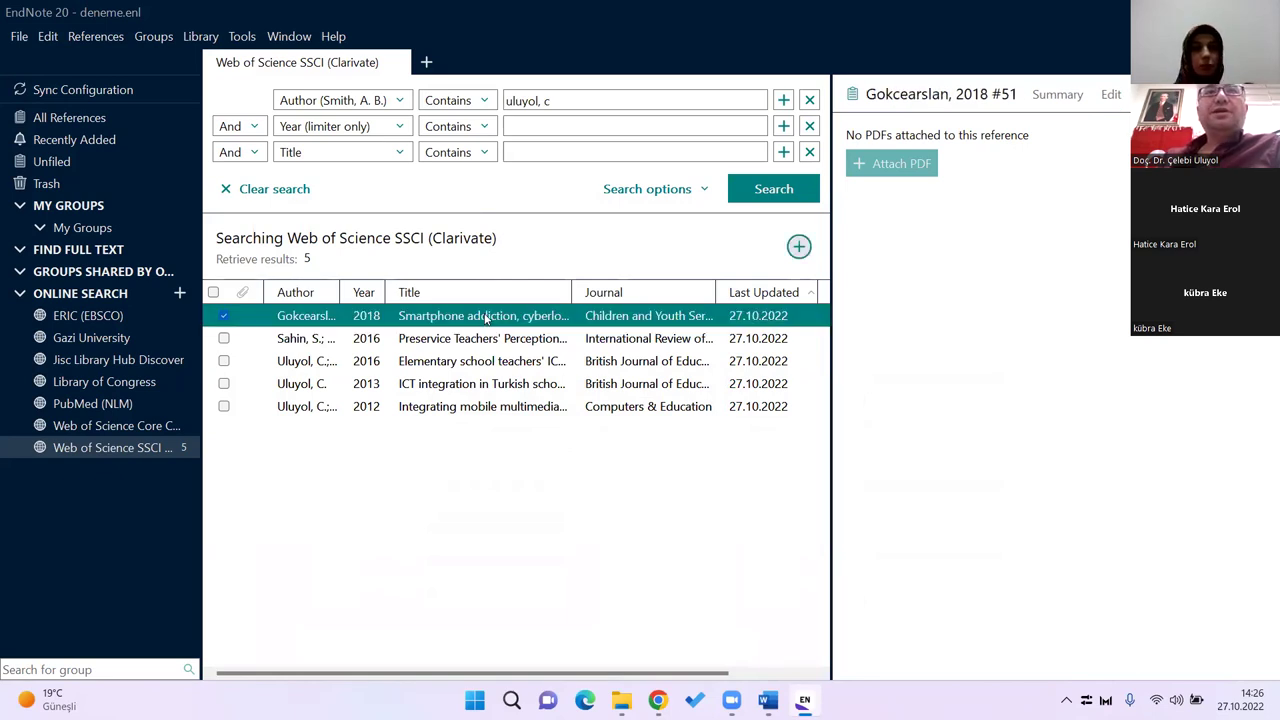
pyautogui.rightClick(487, 317)
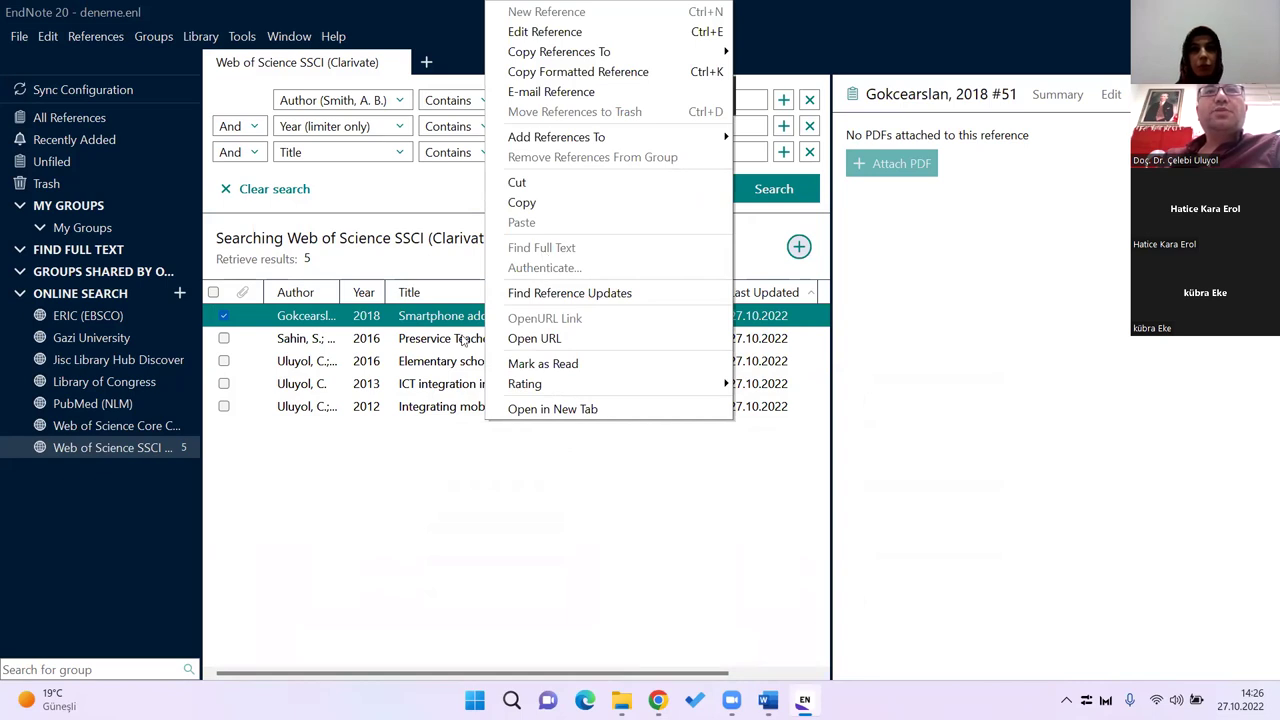
pyautogui.click(444, 320)
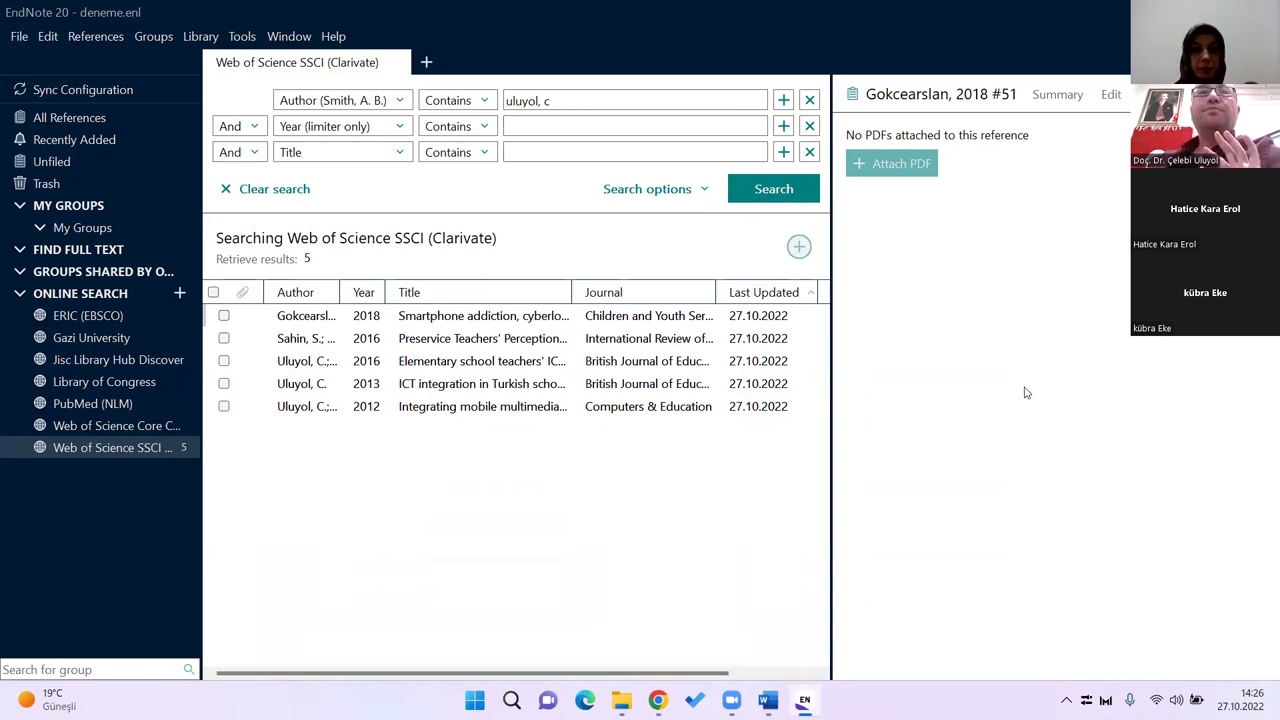
# Step: Copy the 2013 ICT integration article's title from its Summary and switch to the browser
pyautogui.click(482, 386)
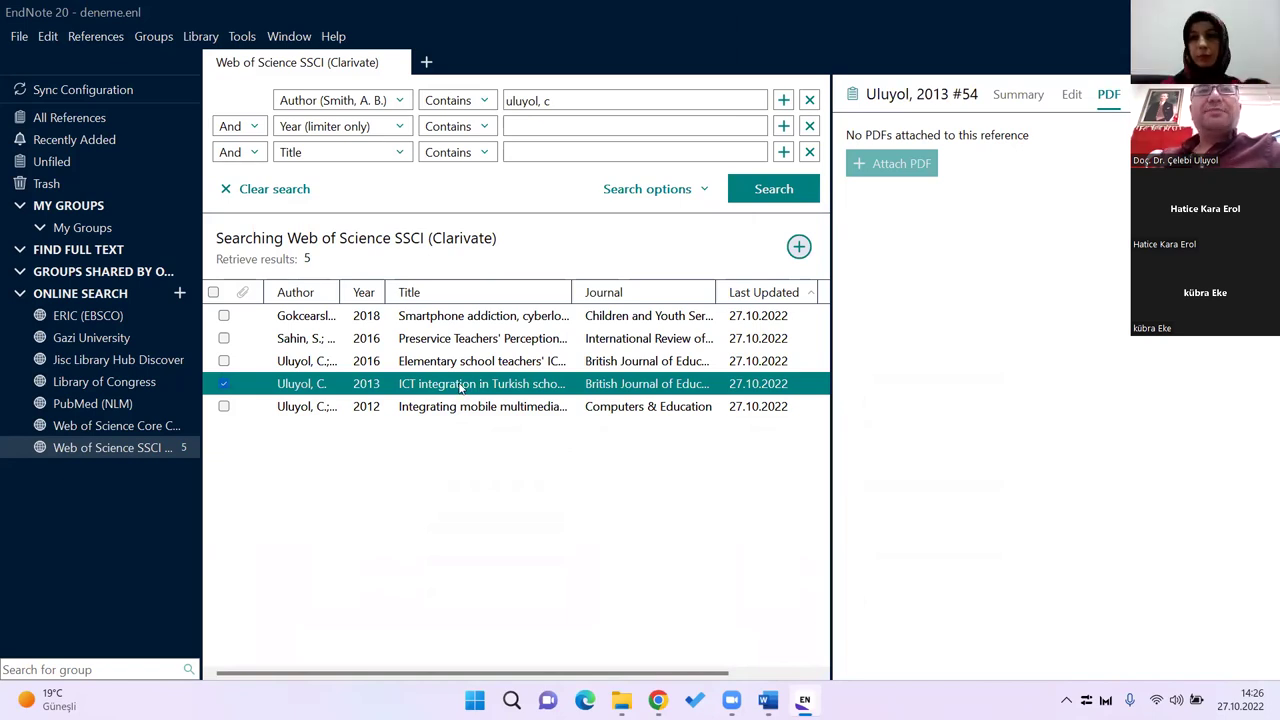
pyautogui.keyDown('ctrl'); pyautogui.click(462, 386); pyautogui.keyUp('ctrl')
pyautogui.click(1018, 94)
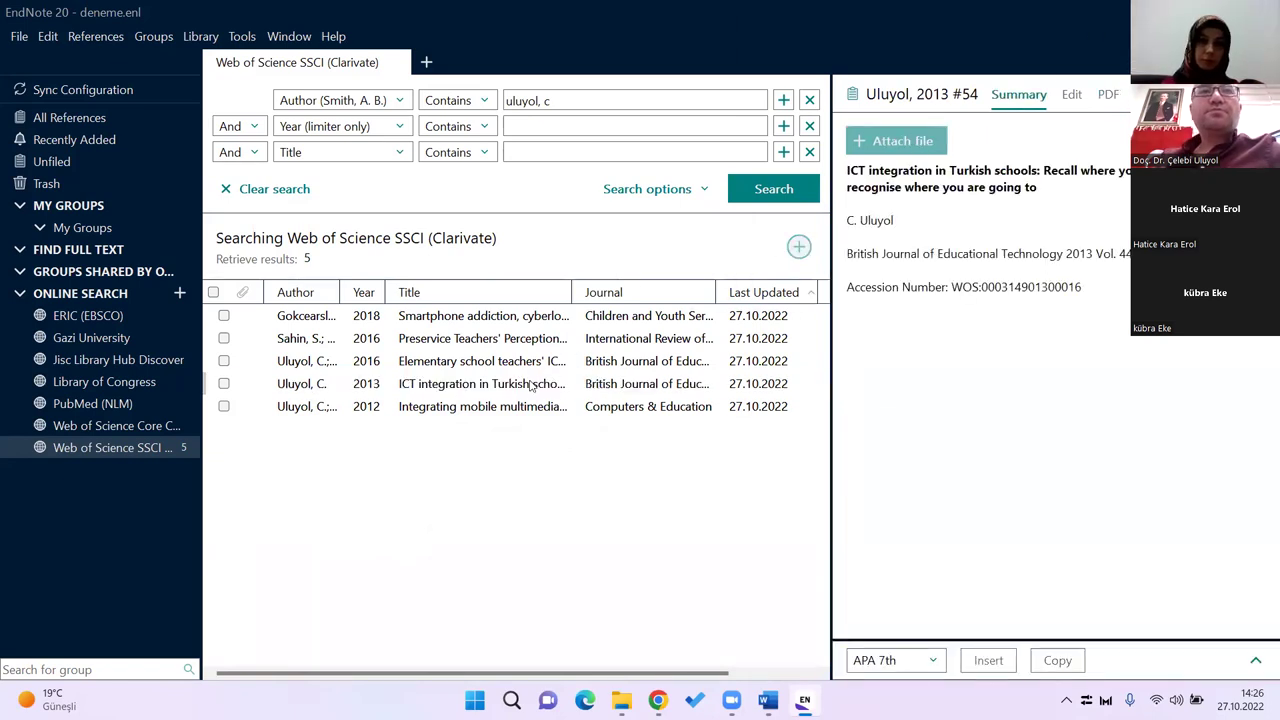
pyautogui.click(567, 378)
pyautogui.moveTo(1037, 190); pyautogui.dragTo(846, 170)
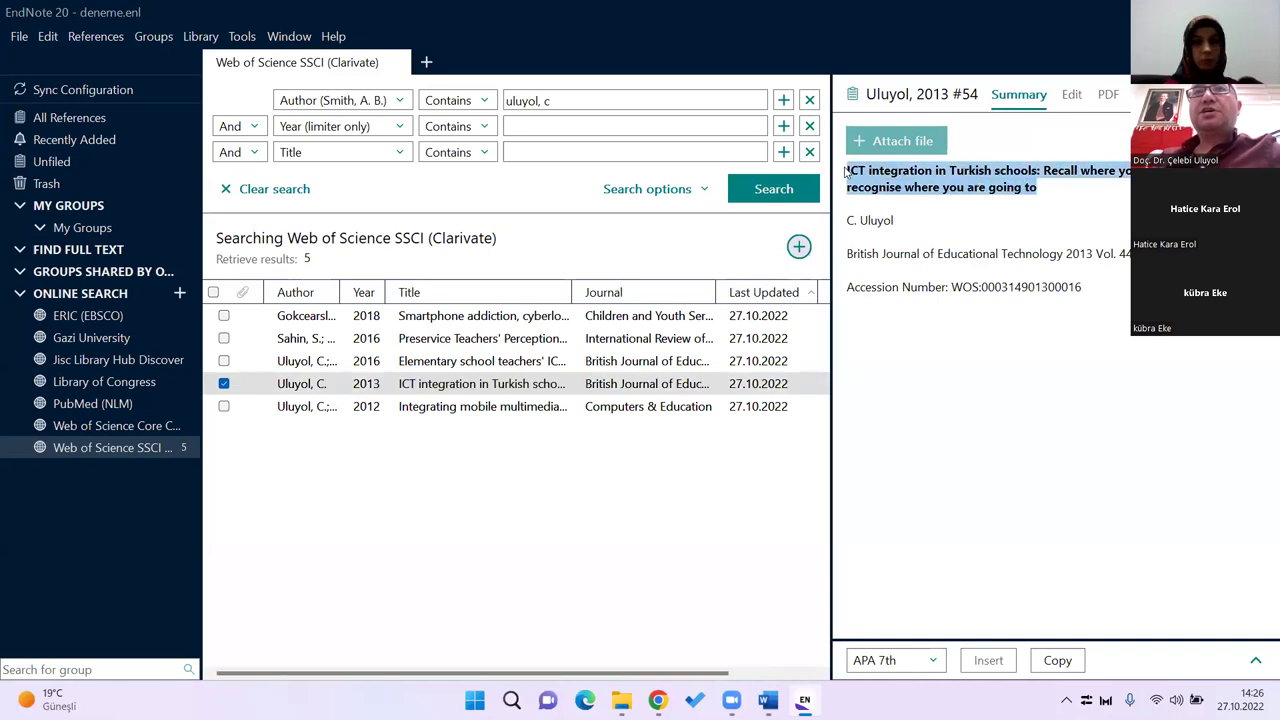
pyautogui.rightClick(899, 180)
pyautogui.click(934, 232)
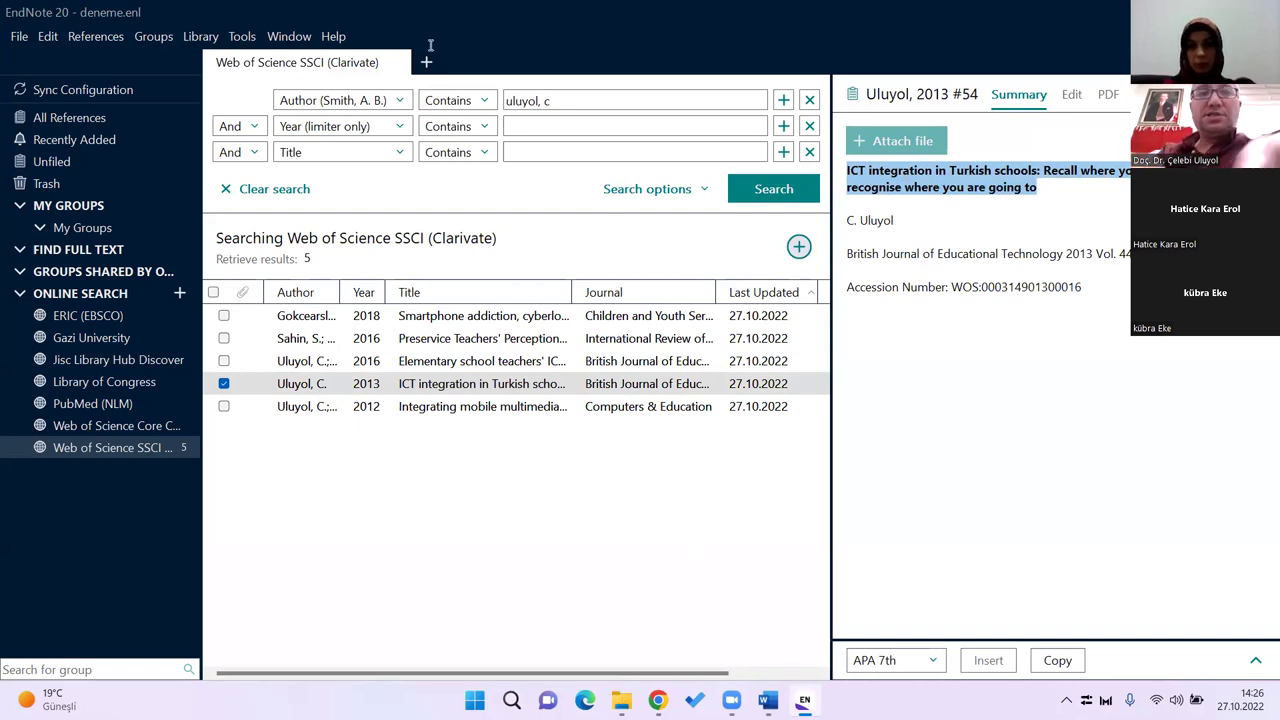
pyautogui.hotkey('alt', 'Tab')
# Step: Search Google Scholar for the pasted article title and open its wiley.com PDF
pyautogui.write('scholar')
pyautogui.press('Return')
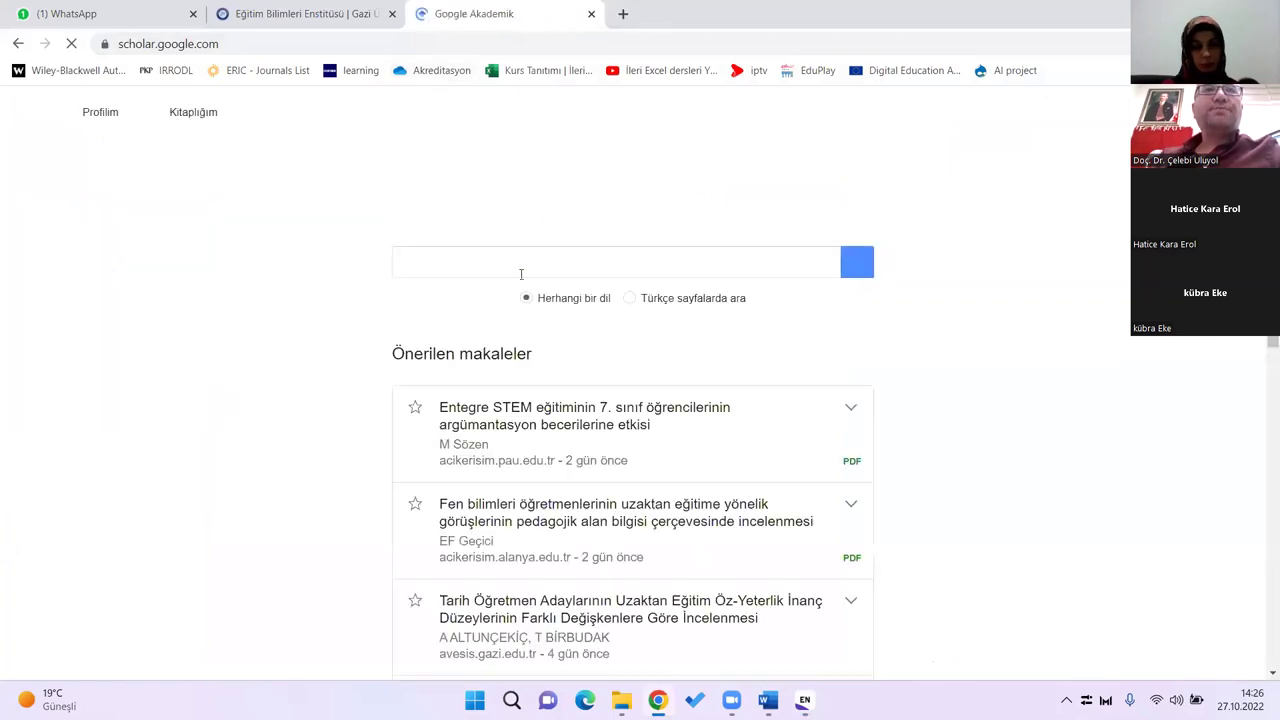
pyautogui.hotkey('ctrl', 'v')
pyautogui.press('Return')
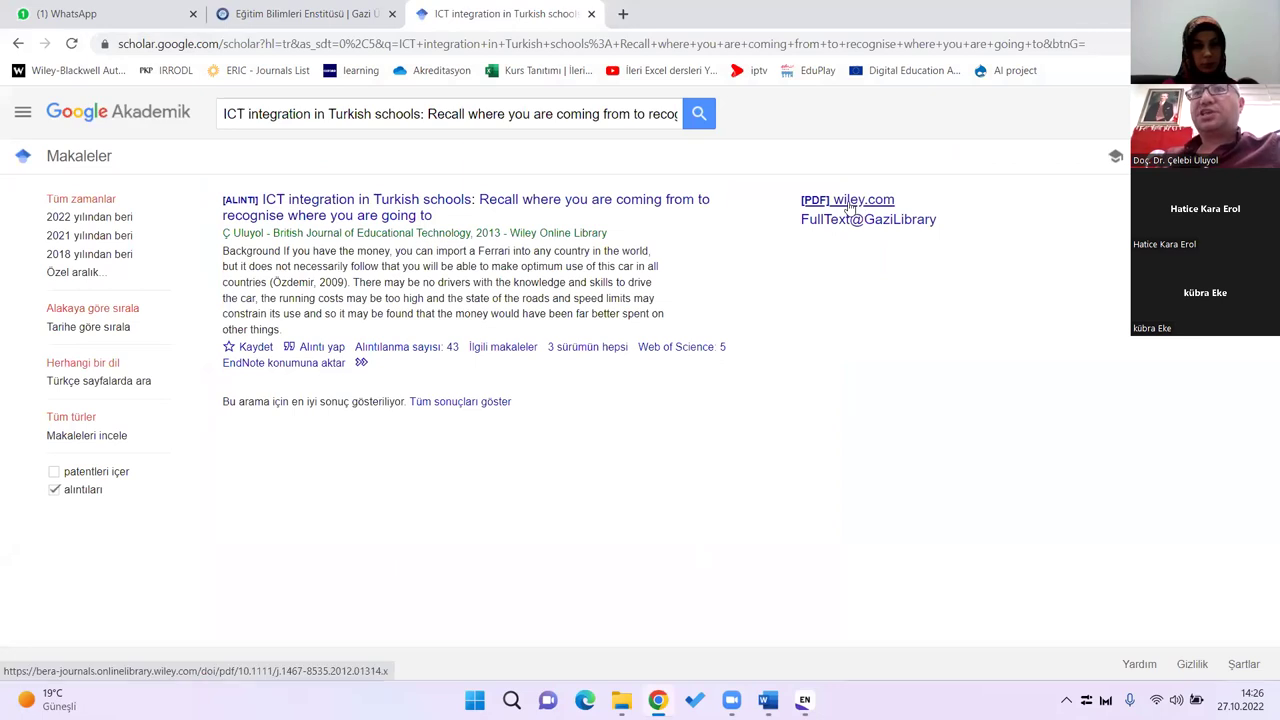
pyautogui.click(848, 204)
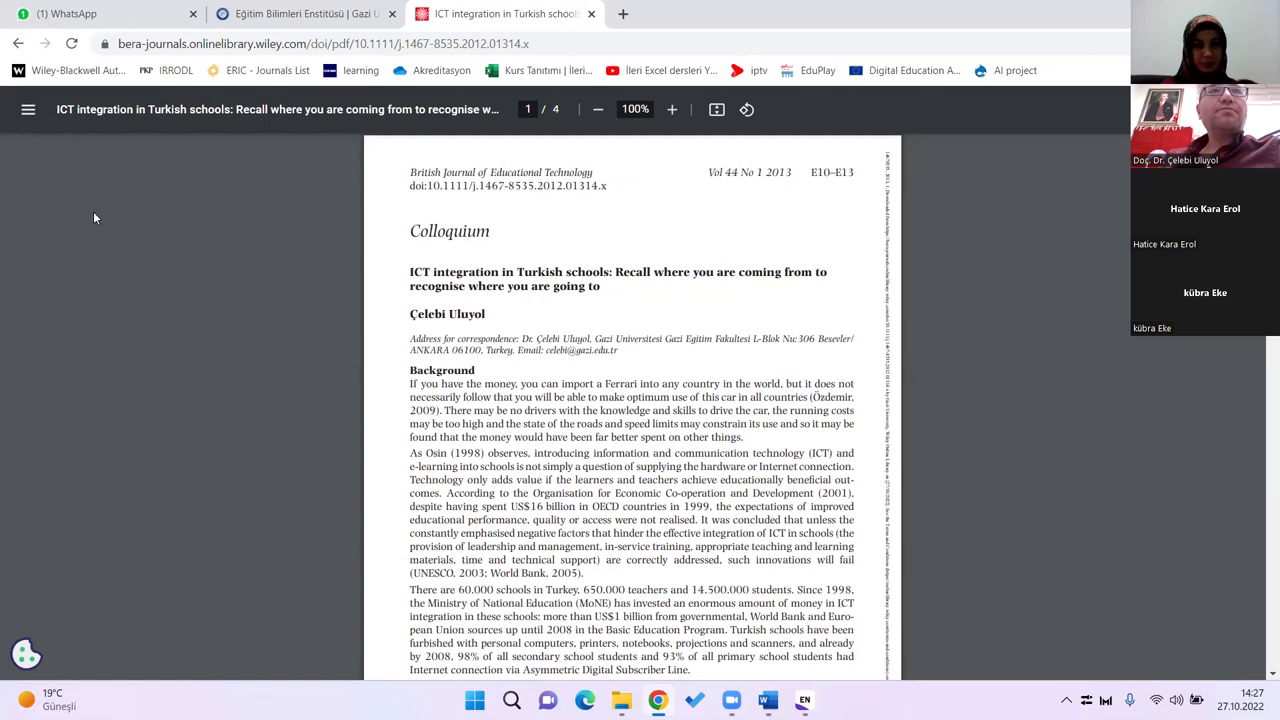
# Step: Save the PDF to Downloads as makale1.pdf and return to EndNote
pyautogui.hotkey('ctrl', 's')
pyautogui.click(80, 157)
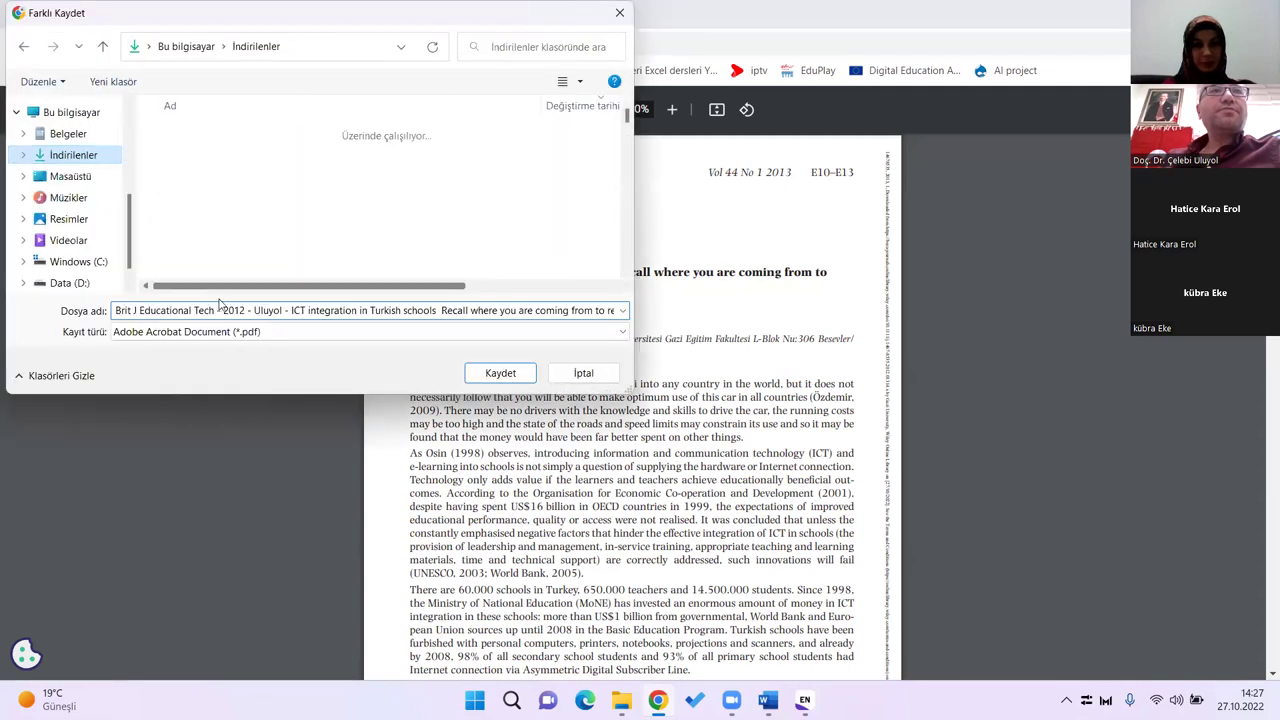
pyautogui.click(228, 310)
pyautogui.write('makale1')
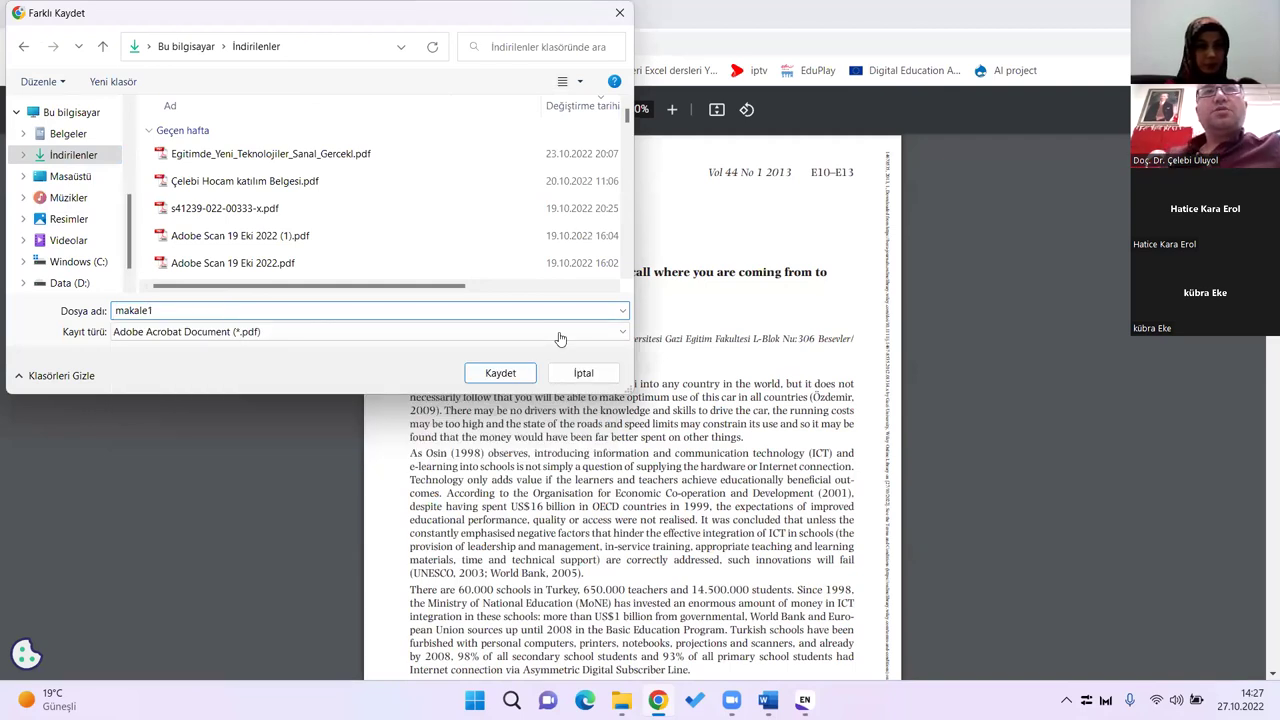
pyautogui.press('Return')
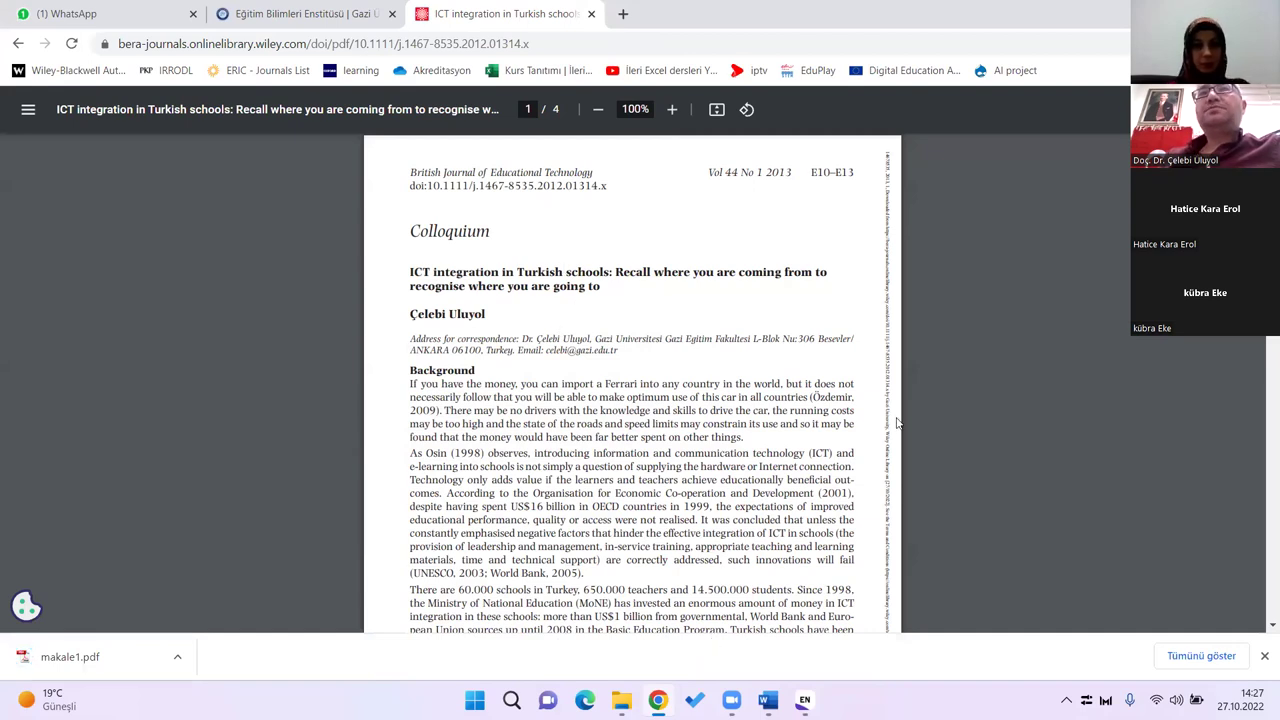
pyautogui.hotkey('alt', 'Tab')
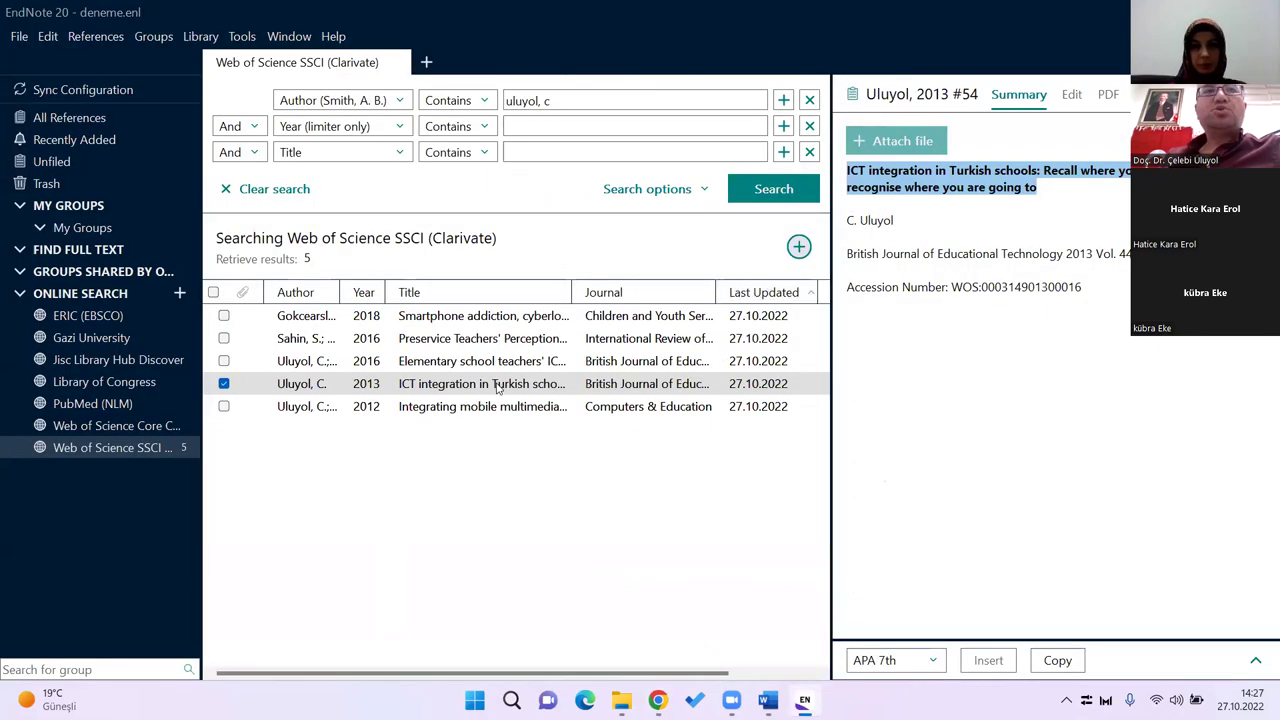
# Step: Select reference #54, the 2013 ICT integration article, and show its empty PDF attachments pane
pyautogui.click(497, 390)
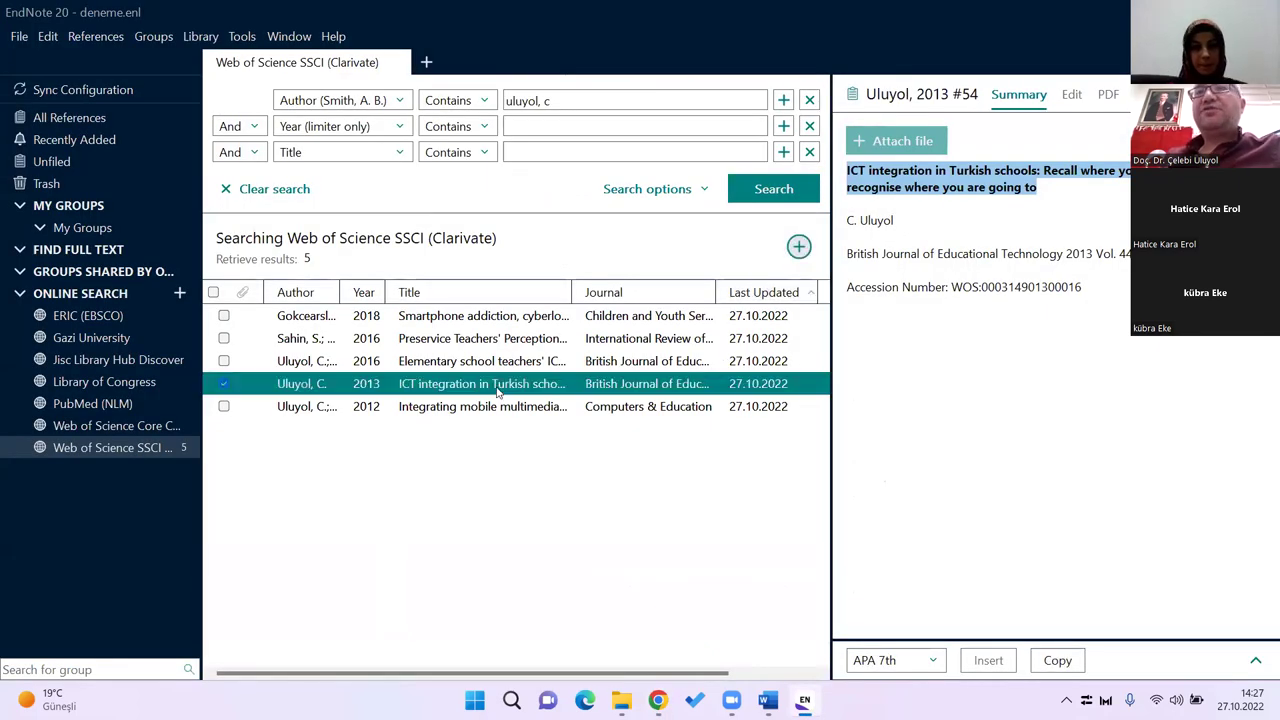
pyautogui.click(1109, 97)
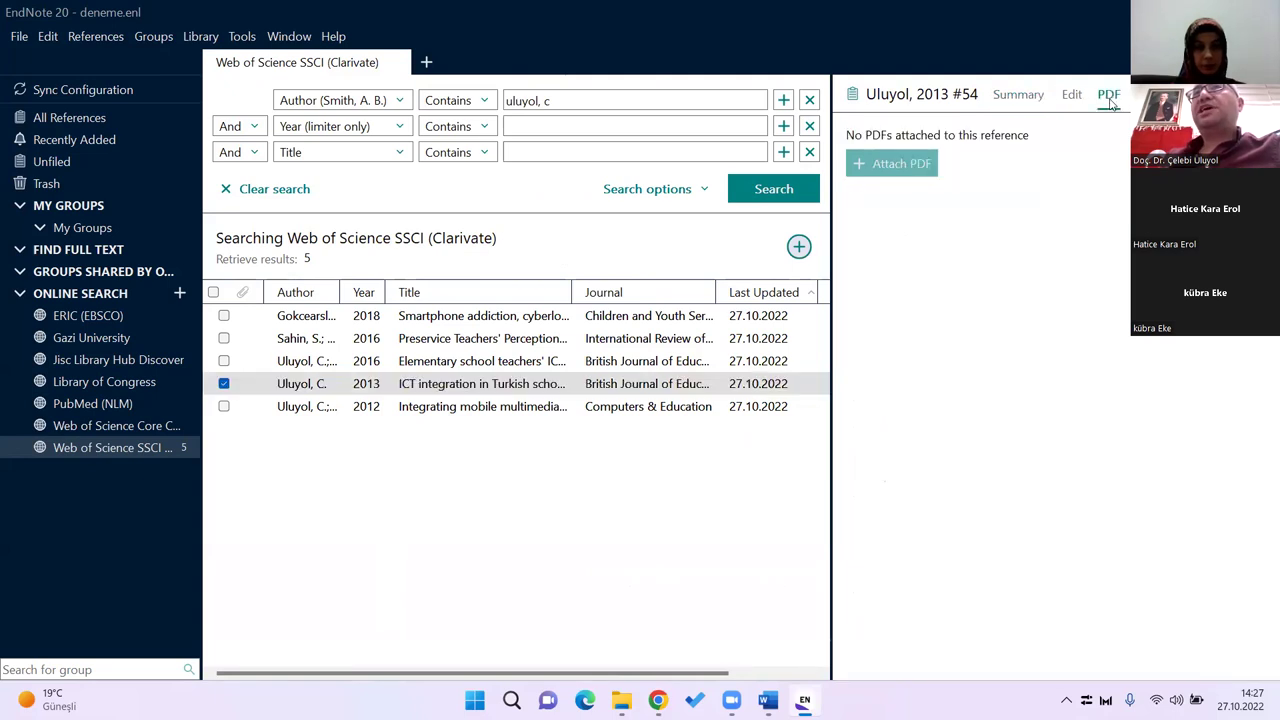
pyautogui.click(1010, 101)
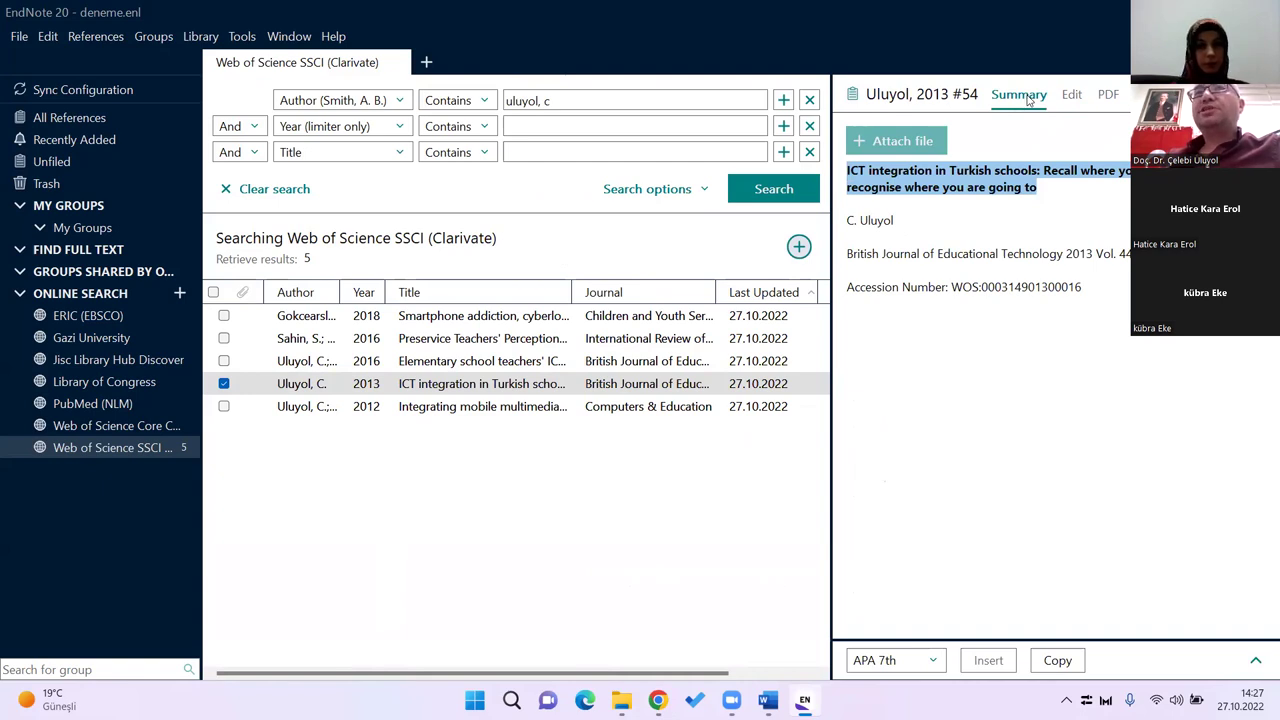
pyautogui.click(224, 384)
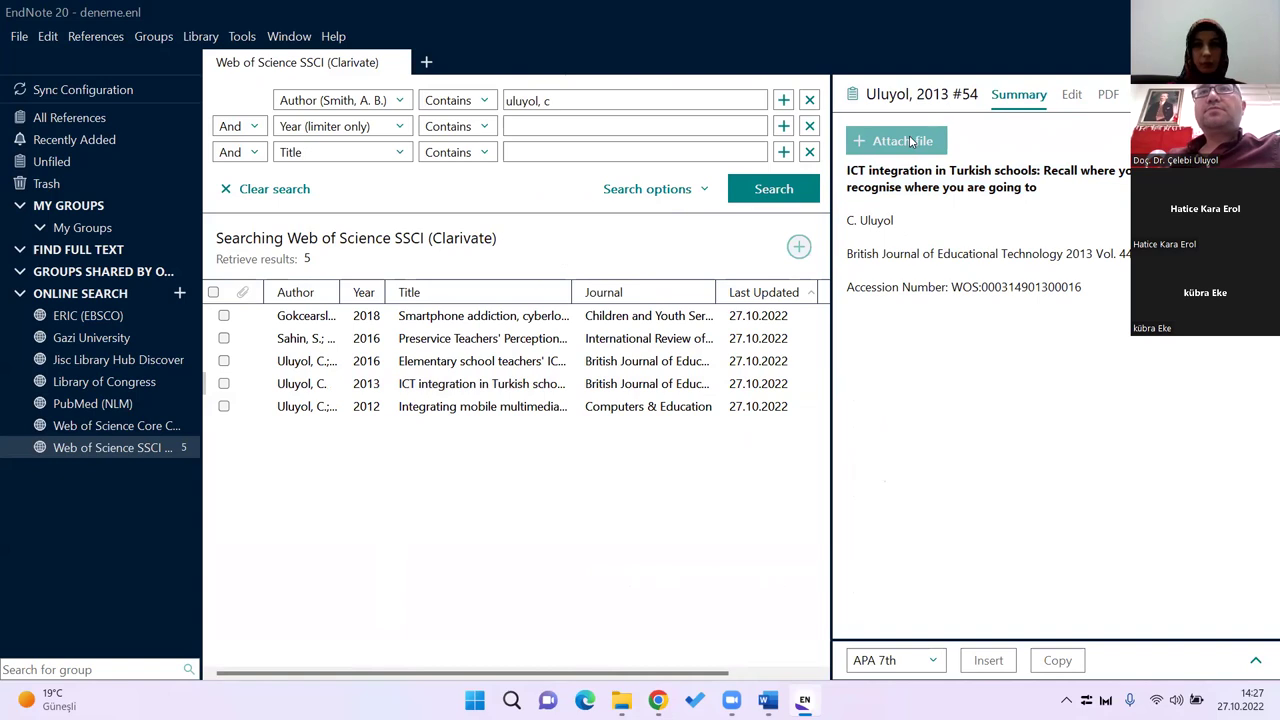
pyautogui.click(664, 388)
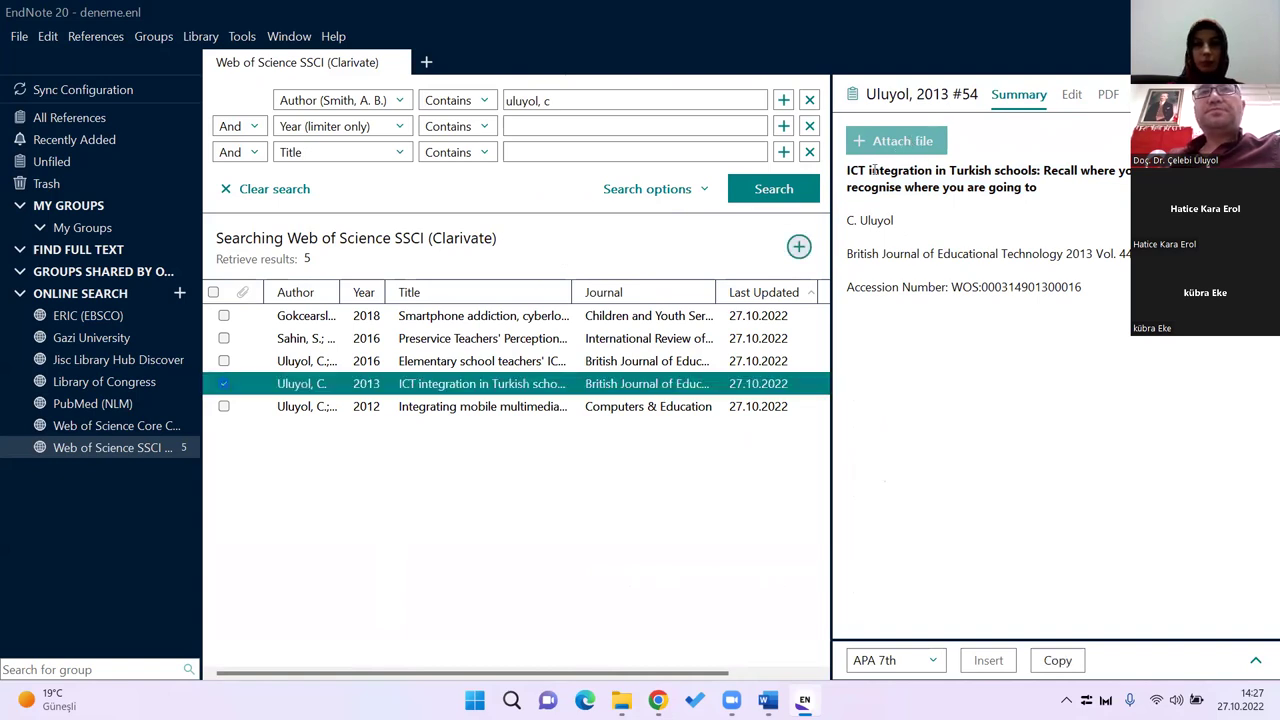
pyautogui.click(912, 143)
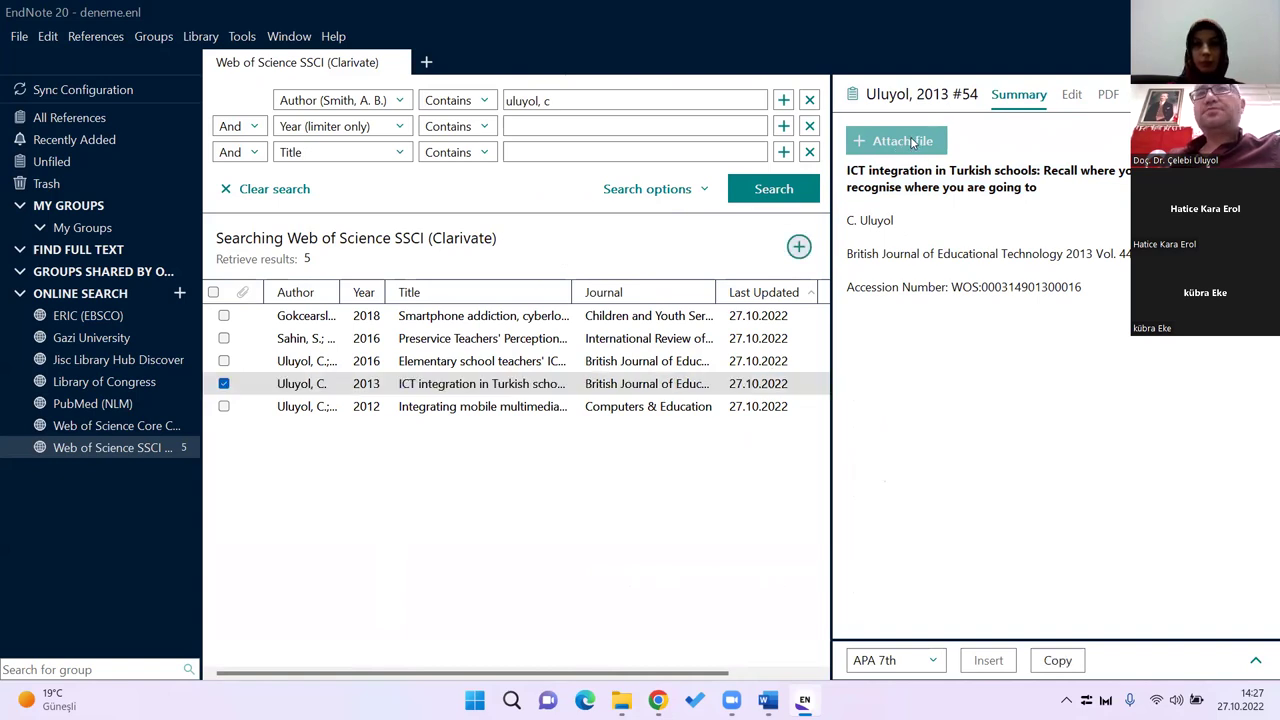
pyautogui.click(1071, 96)
pyautogui.click(1104, 94)
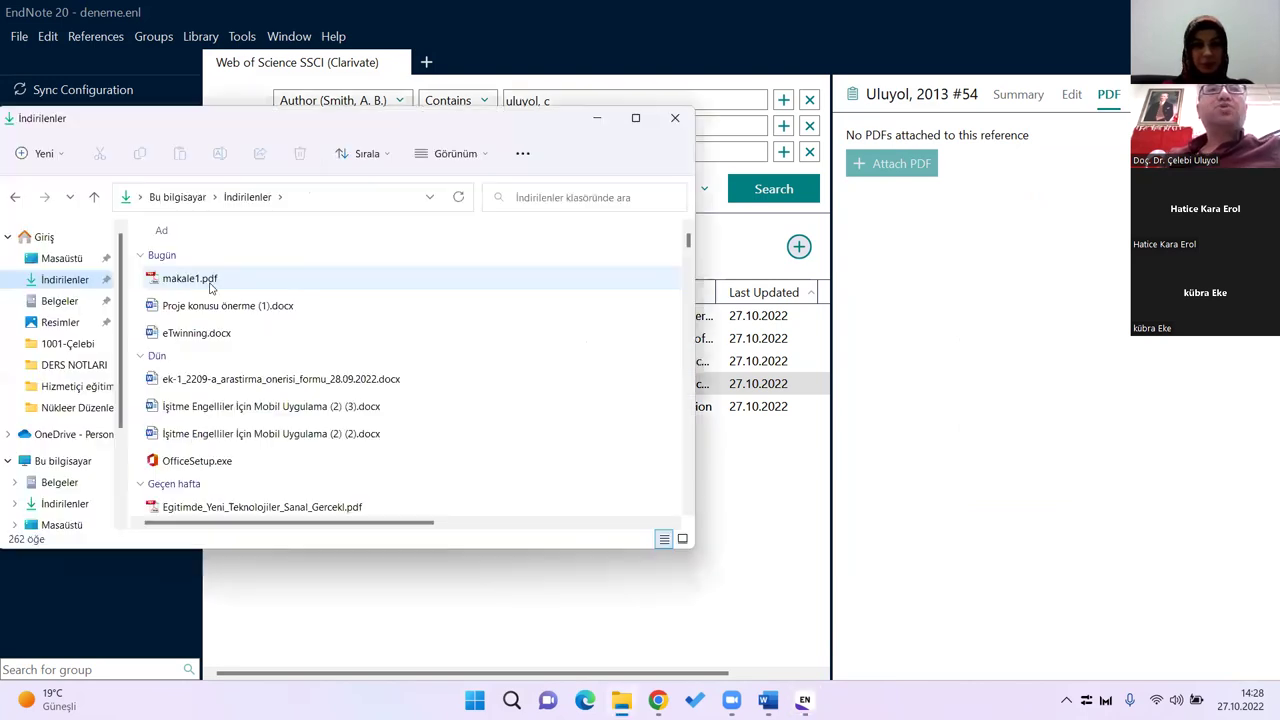
# Step: Import makale1.pdf into the library by dragging it from Downloads, then go back to Chrome
pyautogui.moveTo(209, 279); pyautogui.dragTo(955, 221)
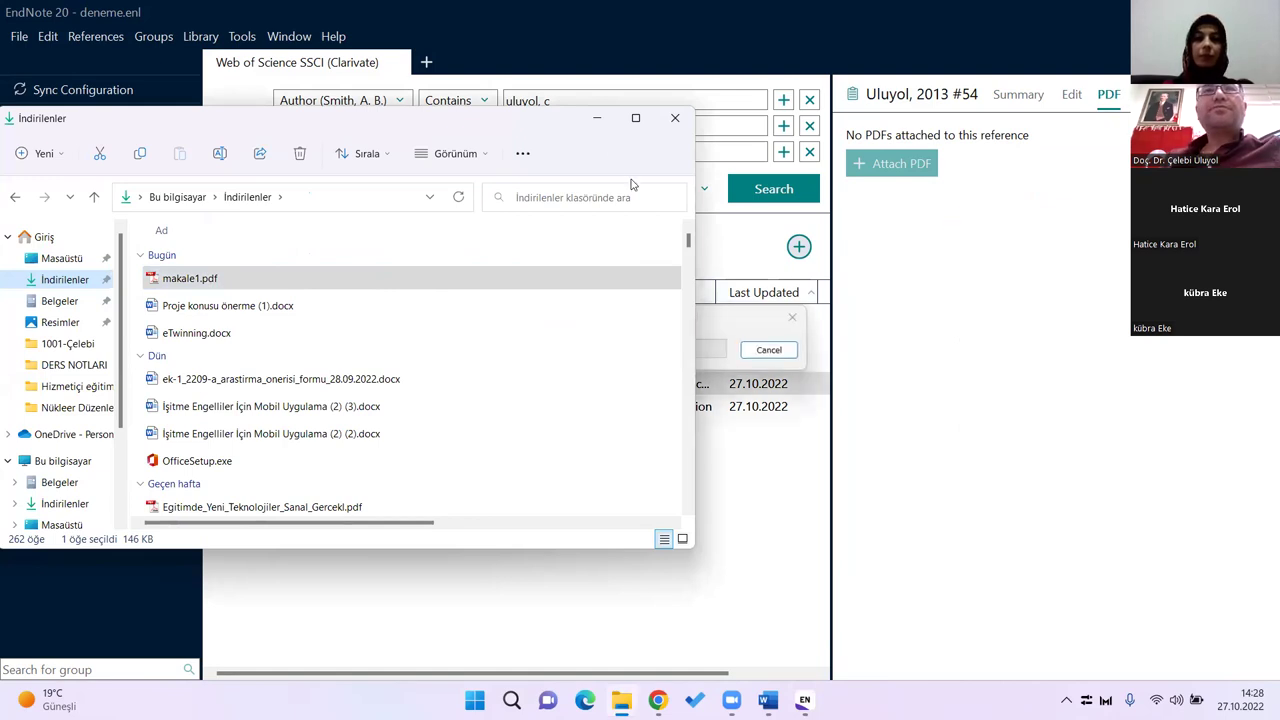
pyautogui.click(598, 122)
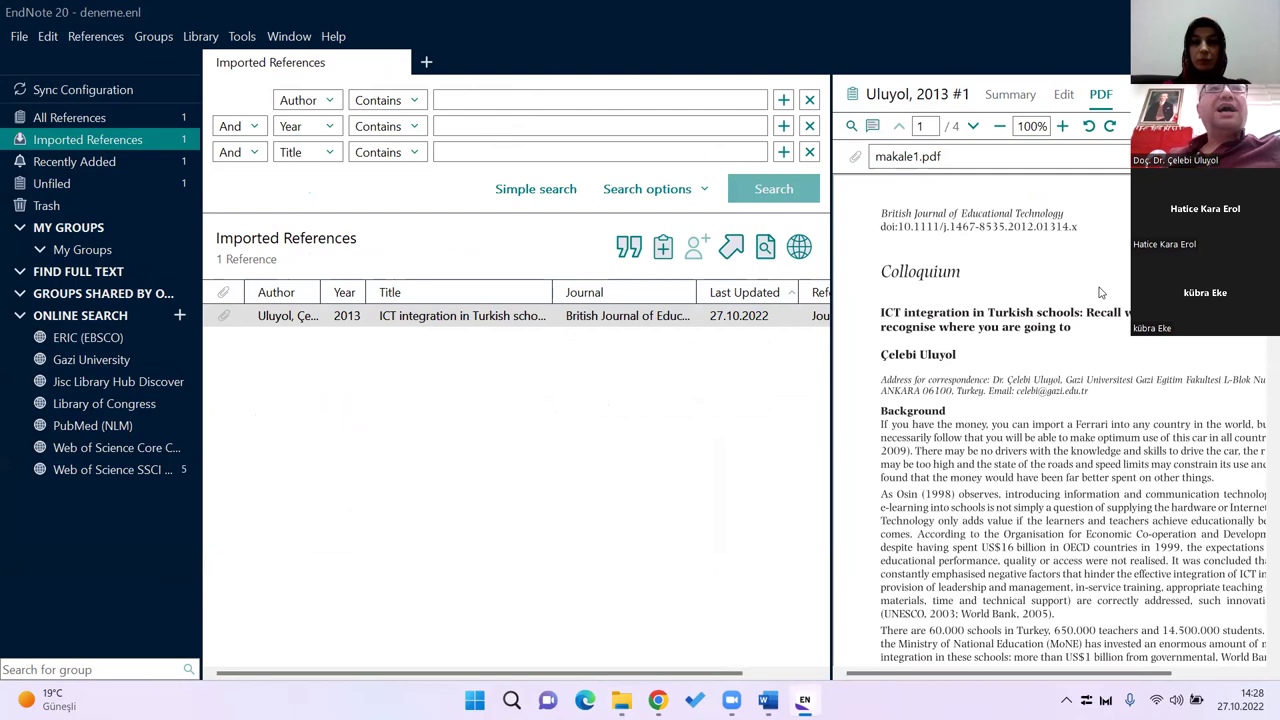
pyautogui.click(323, 349)
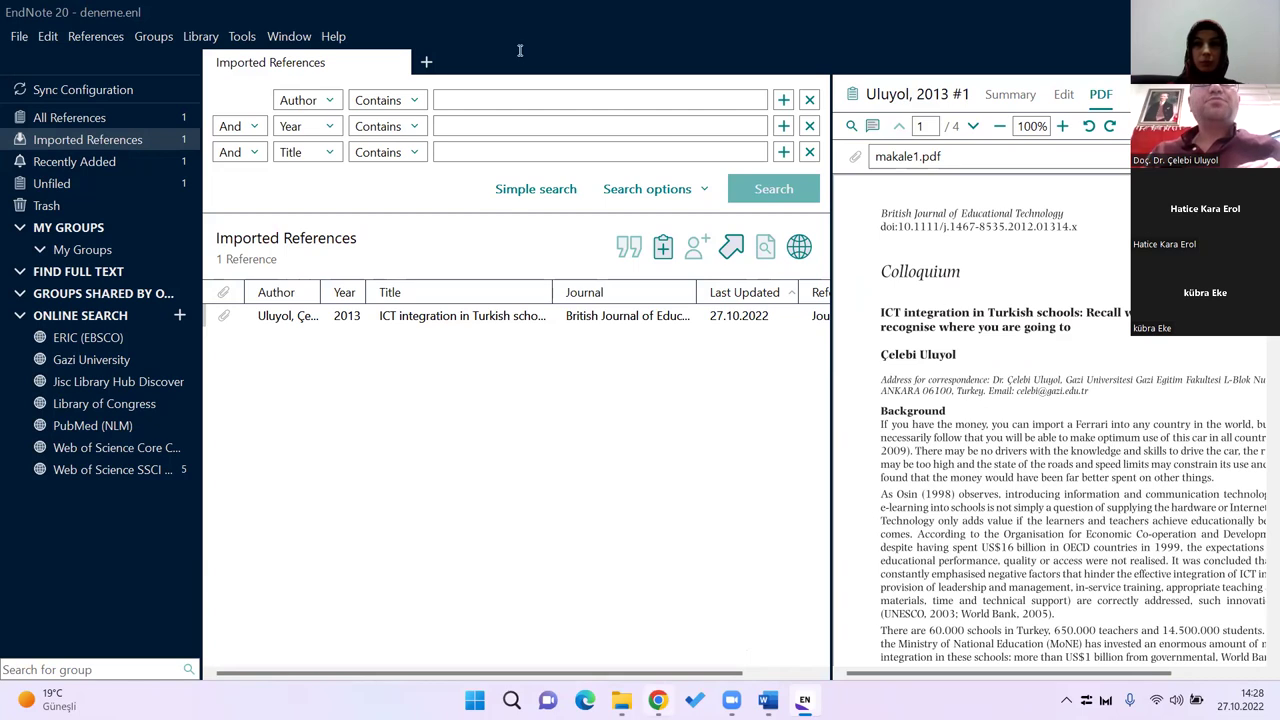
pyautogui.hotkey('alt', 'Tab')
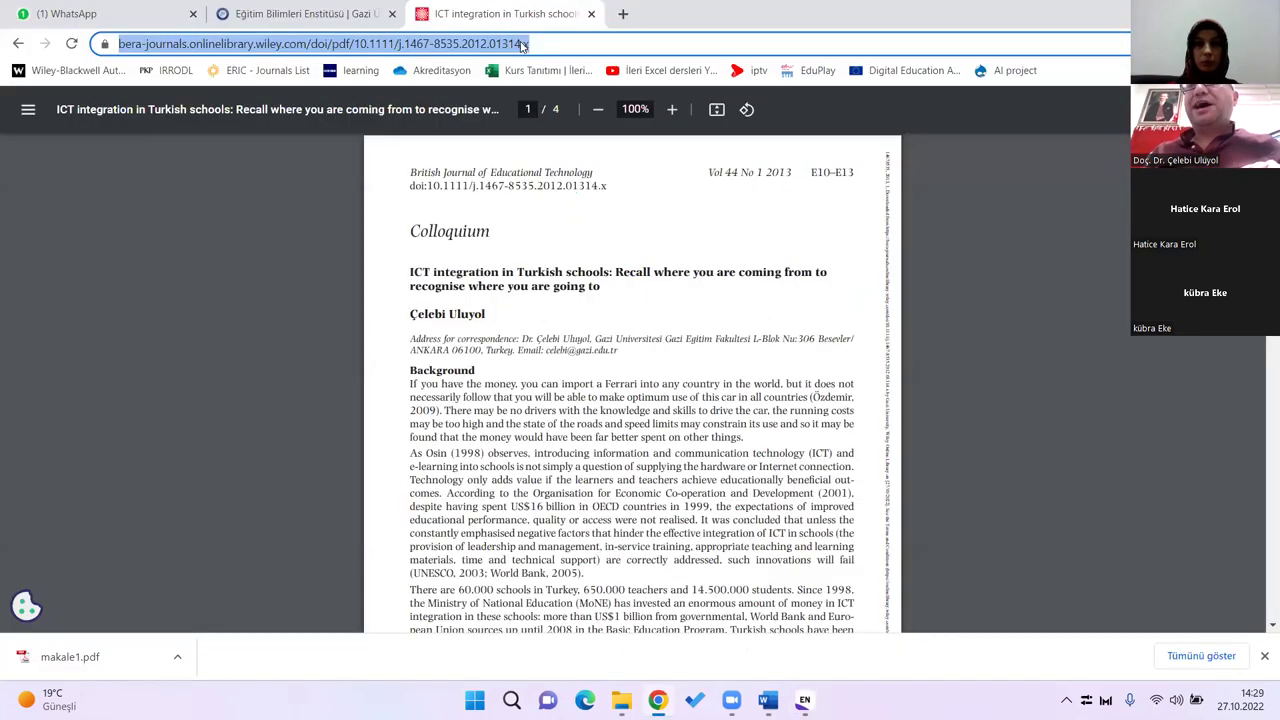
# Step: Open Google Scholar and search for 'siber güvenlik'
pyautogui.write('schol')
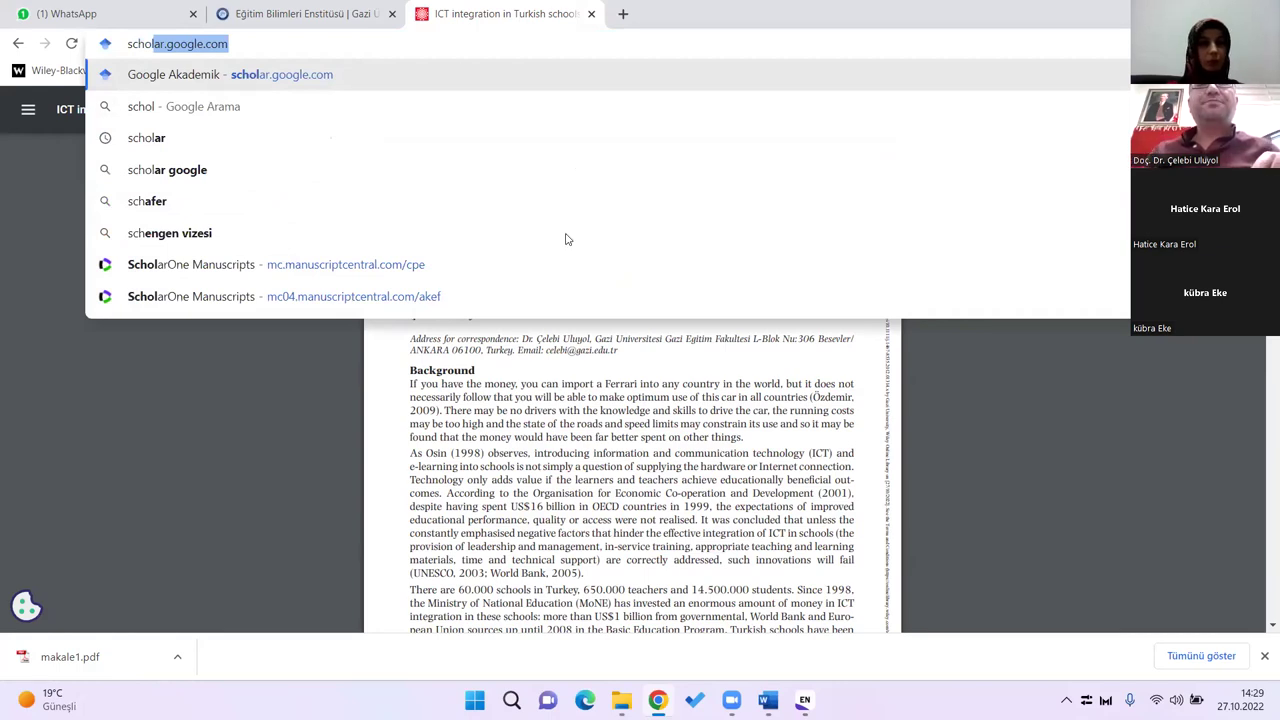
pyautogui.press('Return')
pyautogui.click(529, 262)
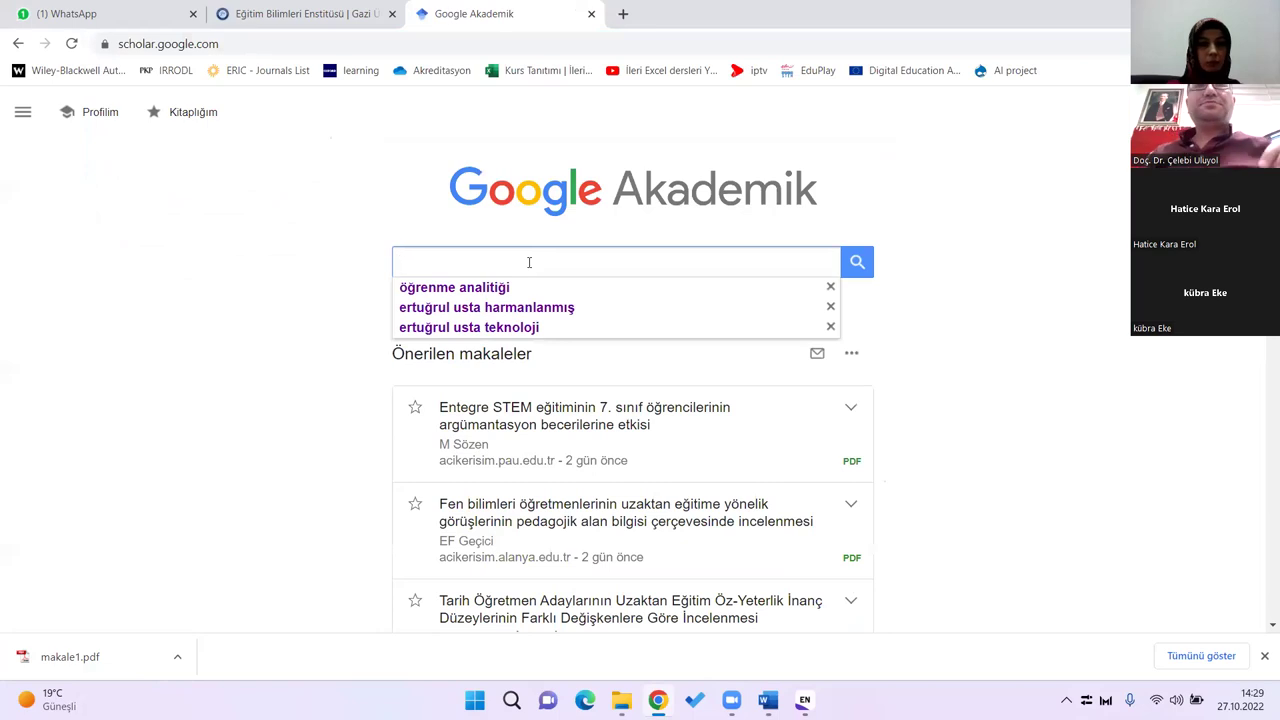
pyautogui.click(523, 290)
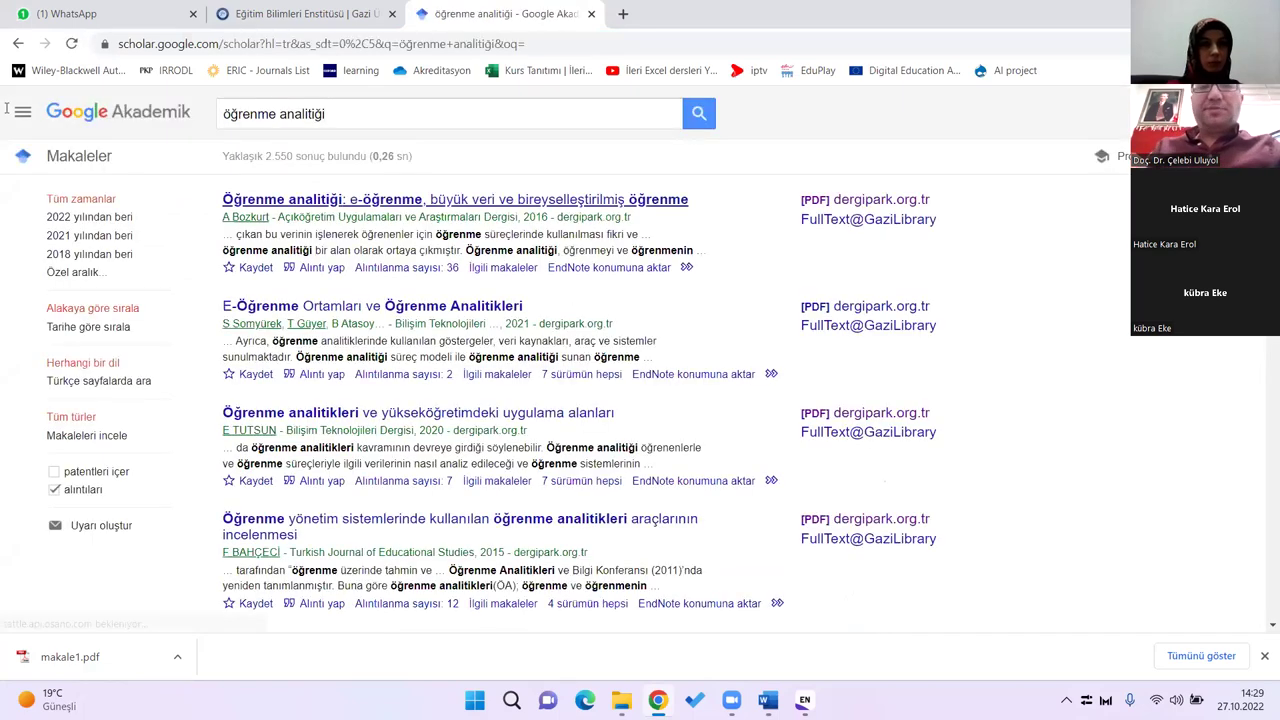
pyautogui.hotkey('ctrl', 'a')
pyautogui.write('siber güvenlik')
pyautogui.press('Return')
# Step: Replace the query with 'cyber security' and open the ScienceDirect result
pyautogui.tripleClick(327, 112)
pyautogui.write('cyber security')
pyautogui.press('Return')
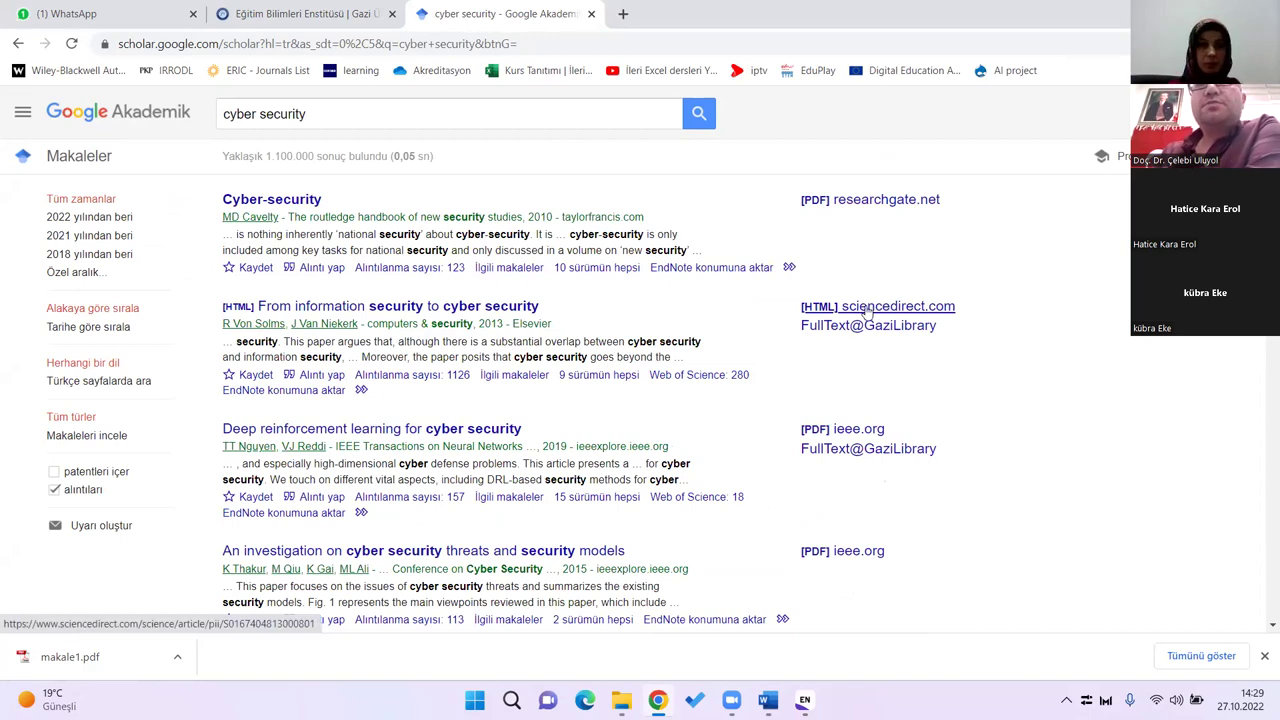
pyautogui.click(866, 312)
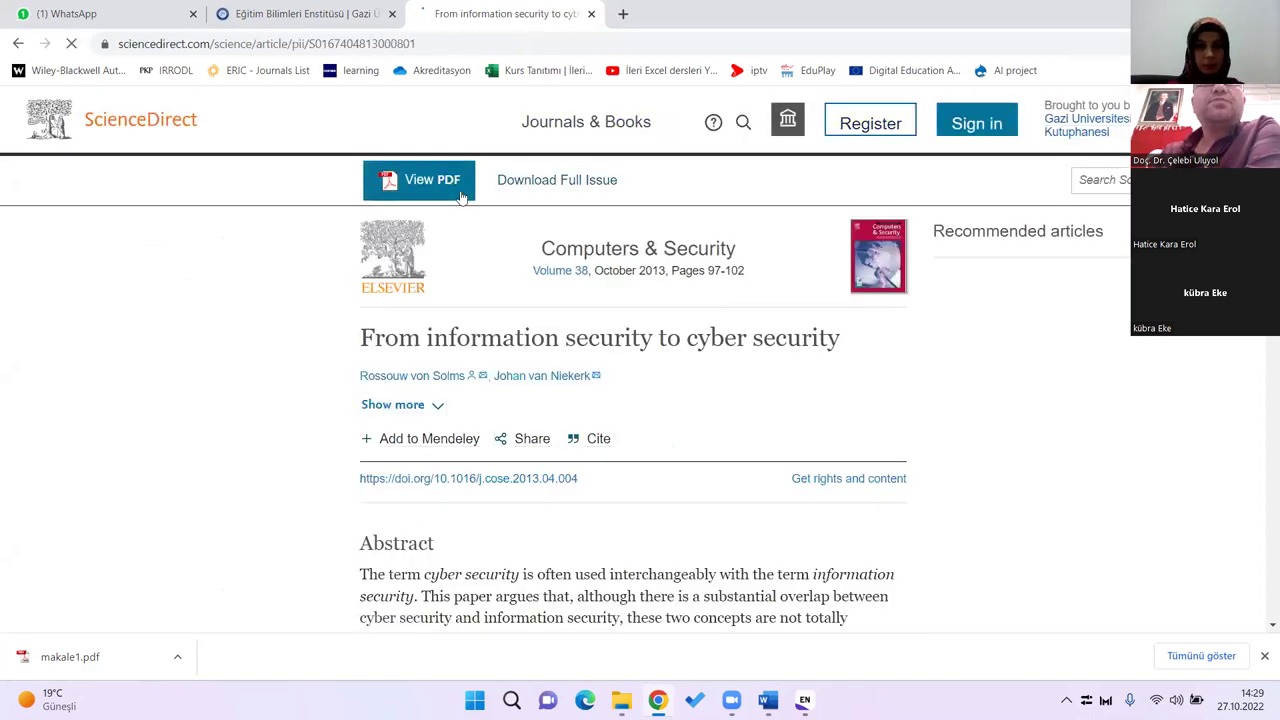
# Step: Download the 'From information security to cyber security' PDF from ScienceDirect and return to EndNote
pyautogui.click(428, 195)
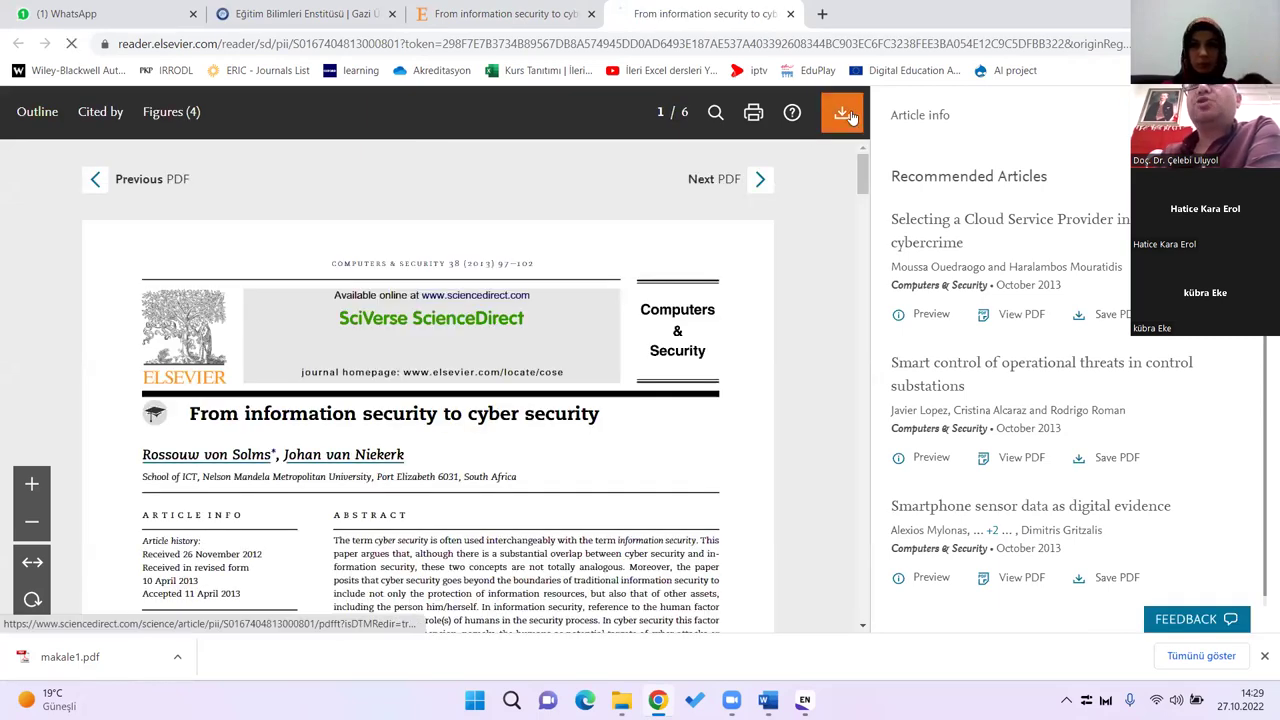
pyautogui.click(845, 117)
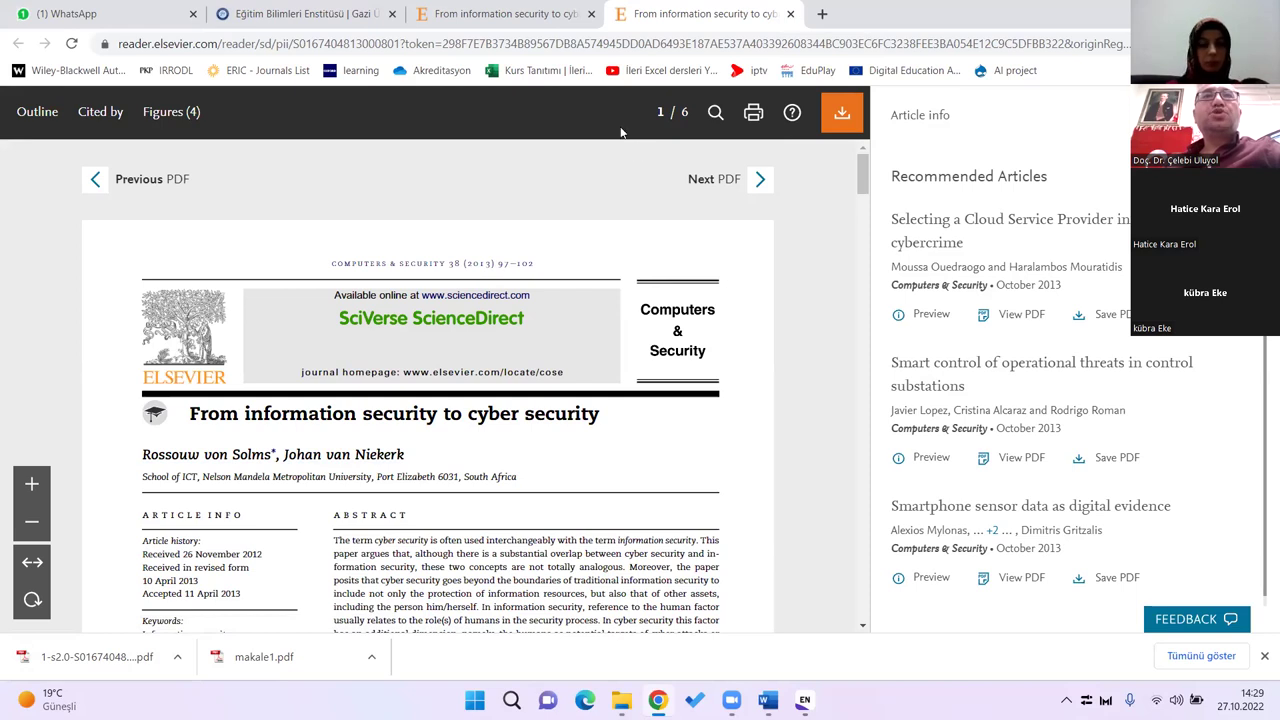
pyautogui.hotkey('alt', 'Tab')
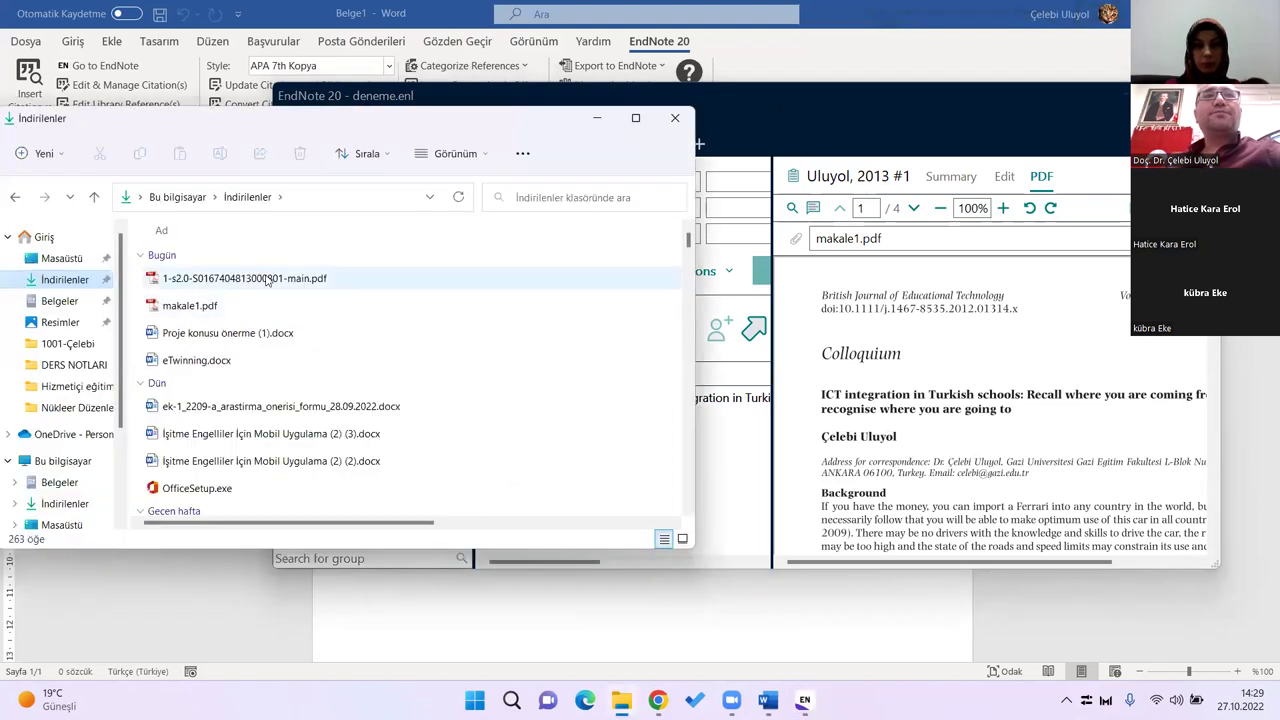
pyautogui.click(268, 280)
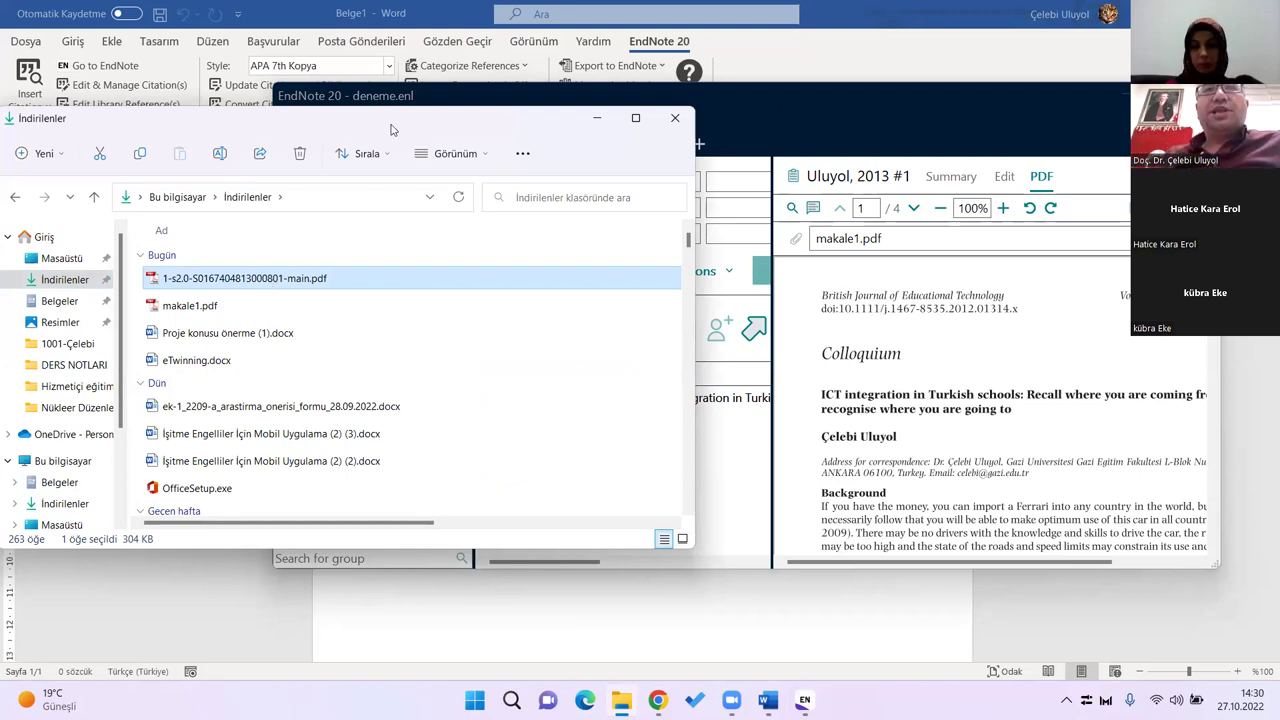
pyautogui.moveTo(391, 128); pyautogui.dragTo(752, 479)
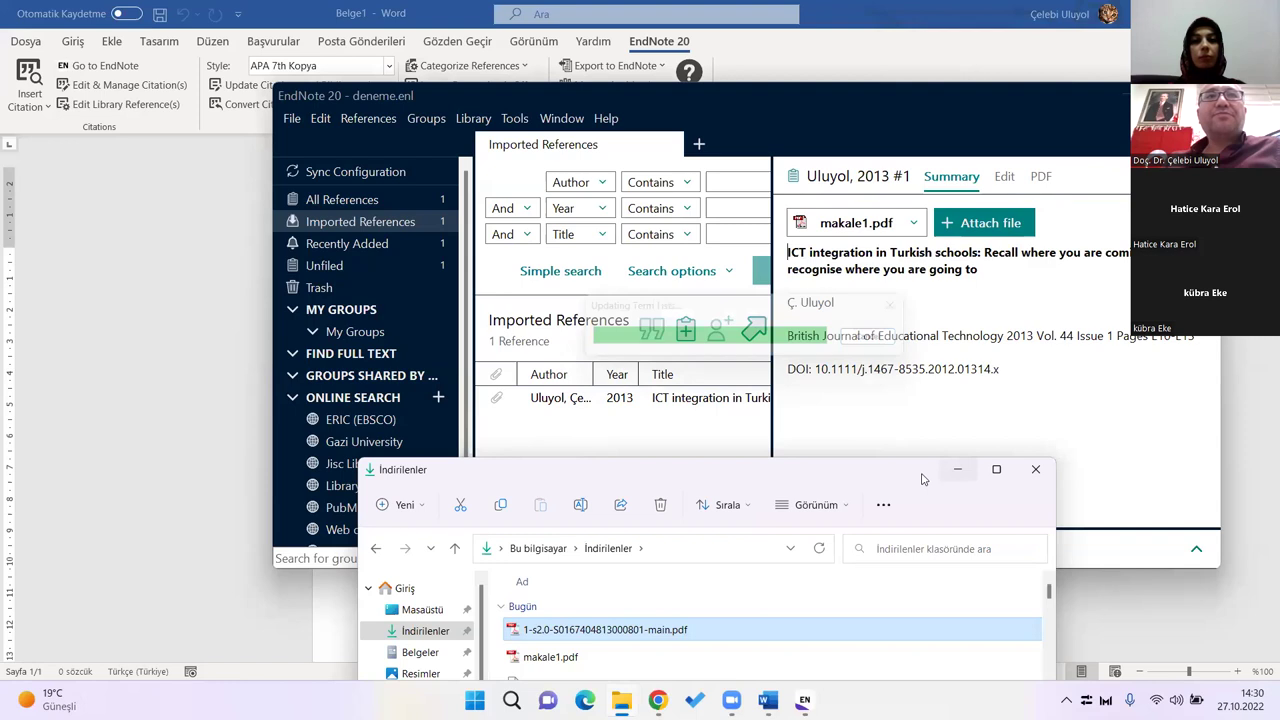
pyautogui.click(957, 469)
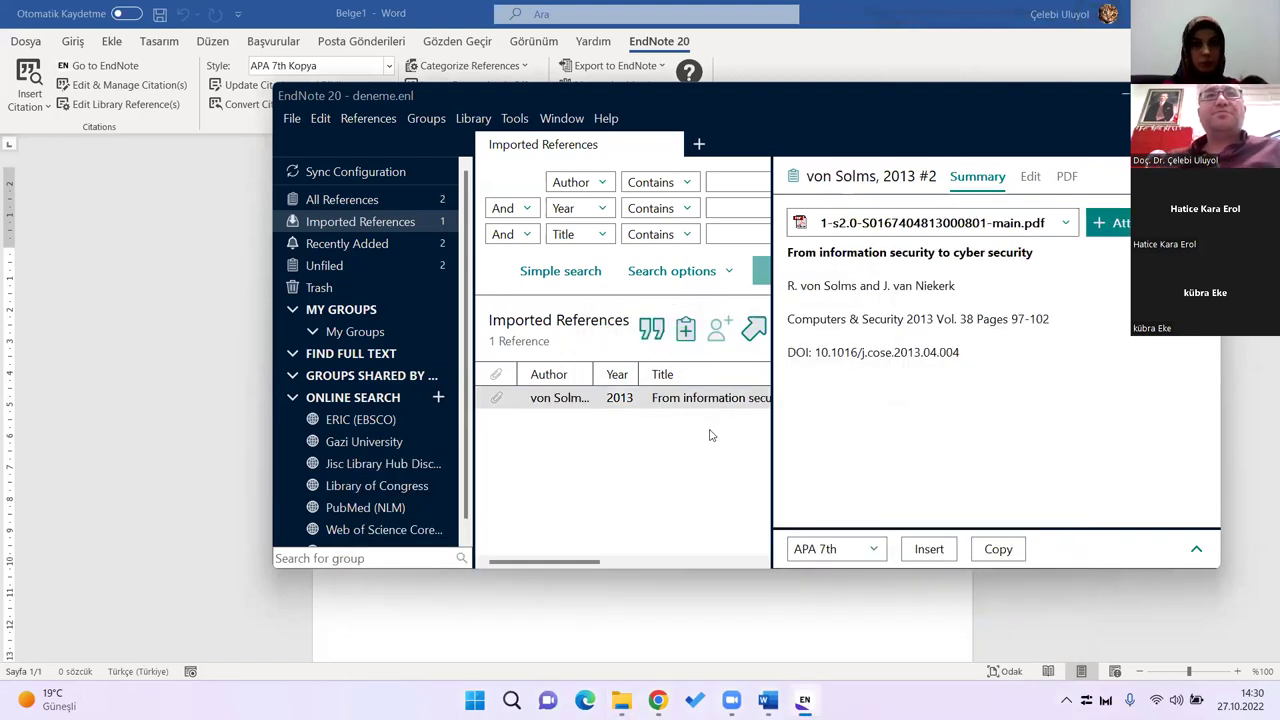
# Step: Maximize EndNote and inspect the von Solms 2013 reference's Journal and Volume fields
pyautogui.press('super+Up')
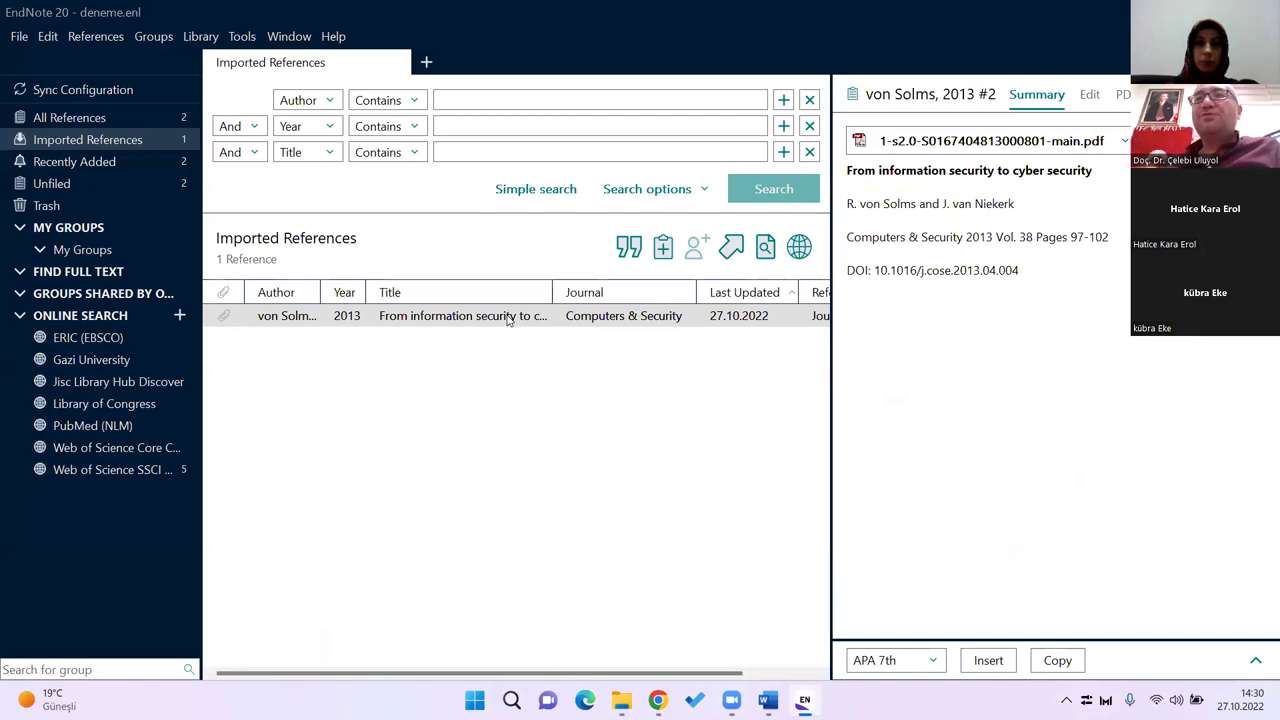
pyautogui.click(1090, 95)
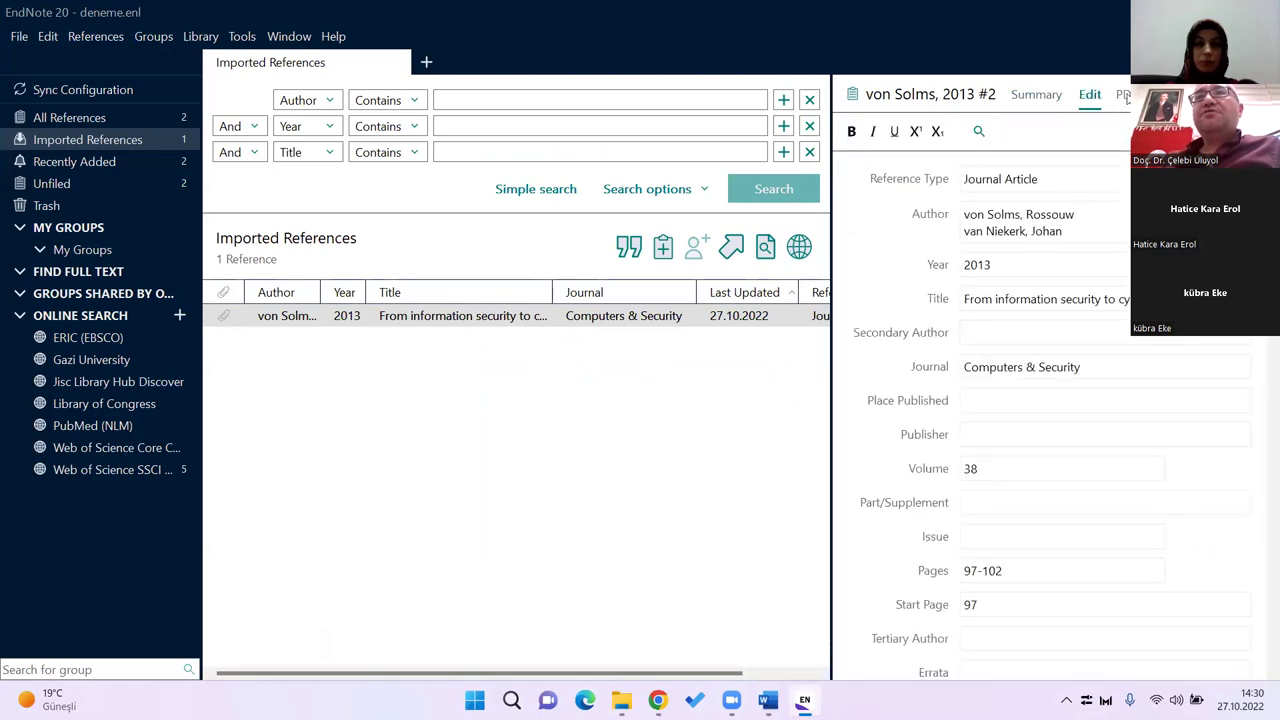
pyautogui.click(1123, 95)
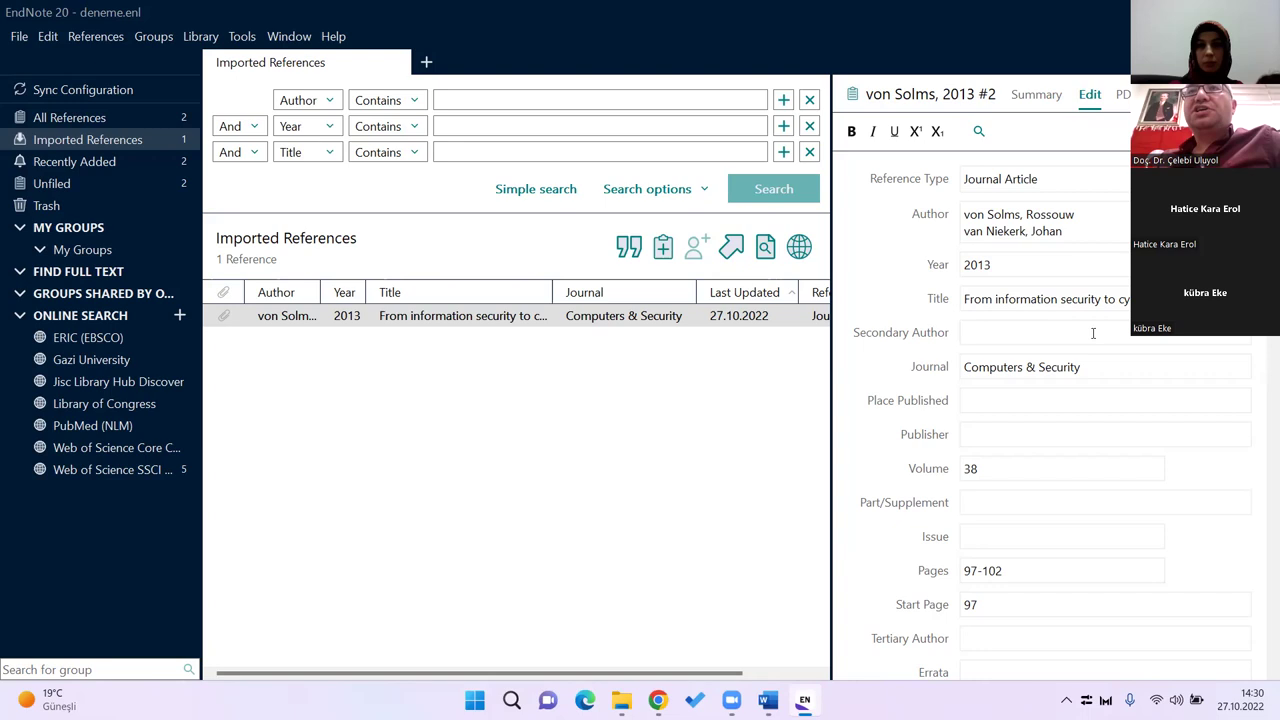
pyautogui.press('Tab')
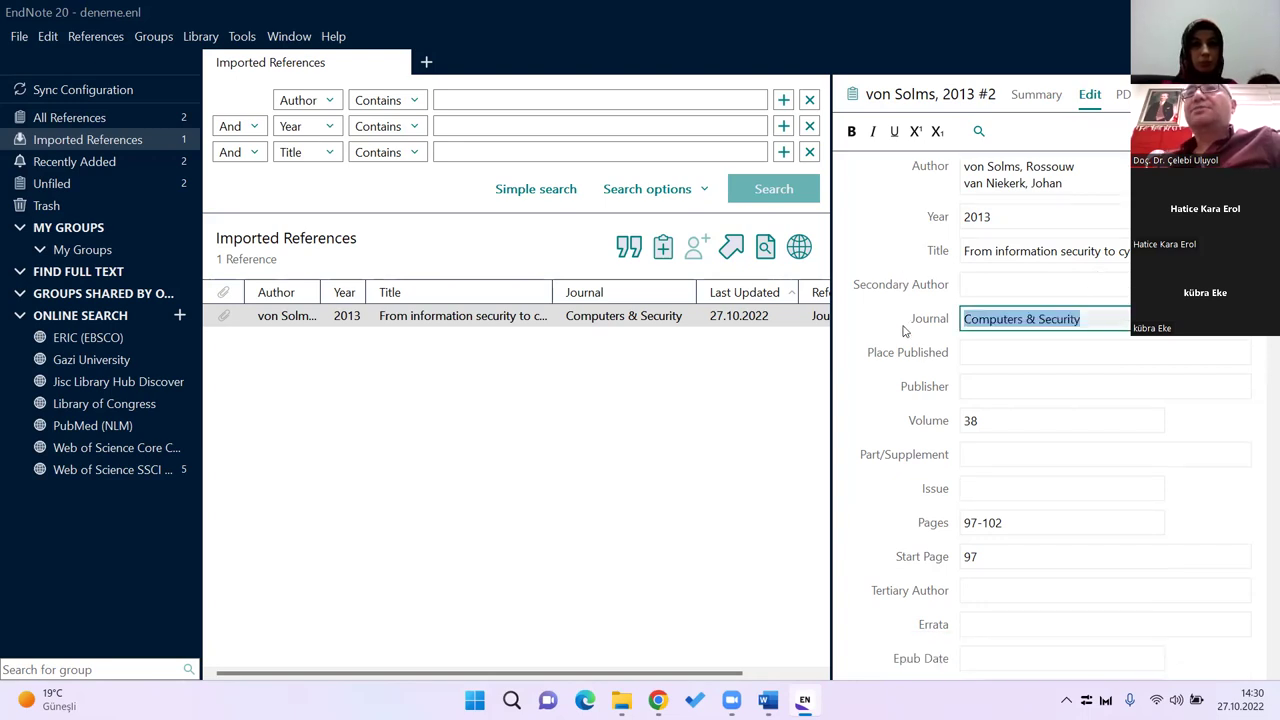
pyautogui.click(986, 423)
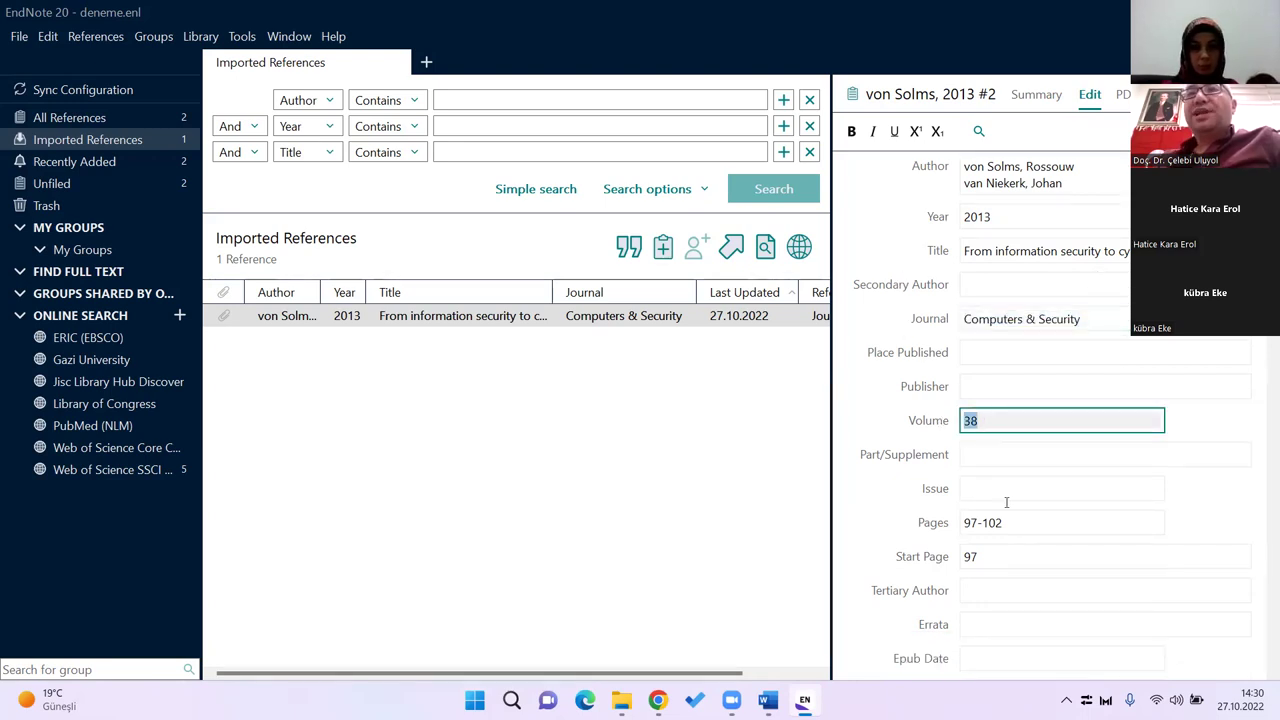
pyautogui.scroll(-1, 1010, 480)
pyautogui.scroll(-3, 1020, 462)
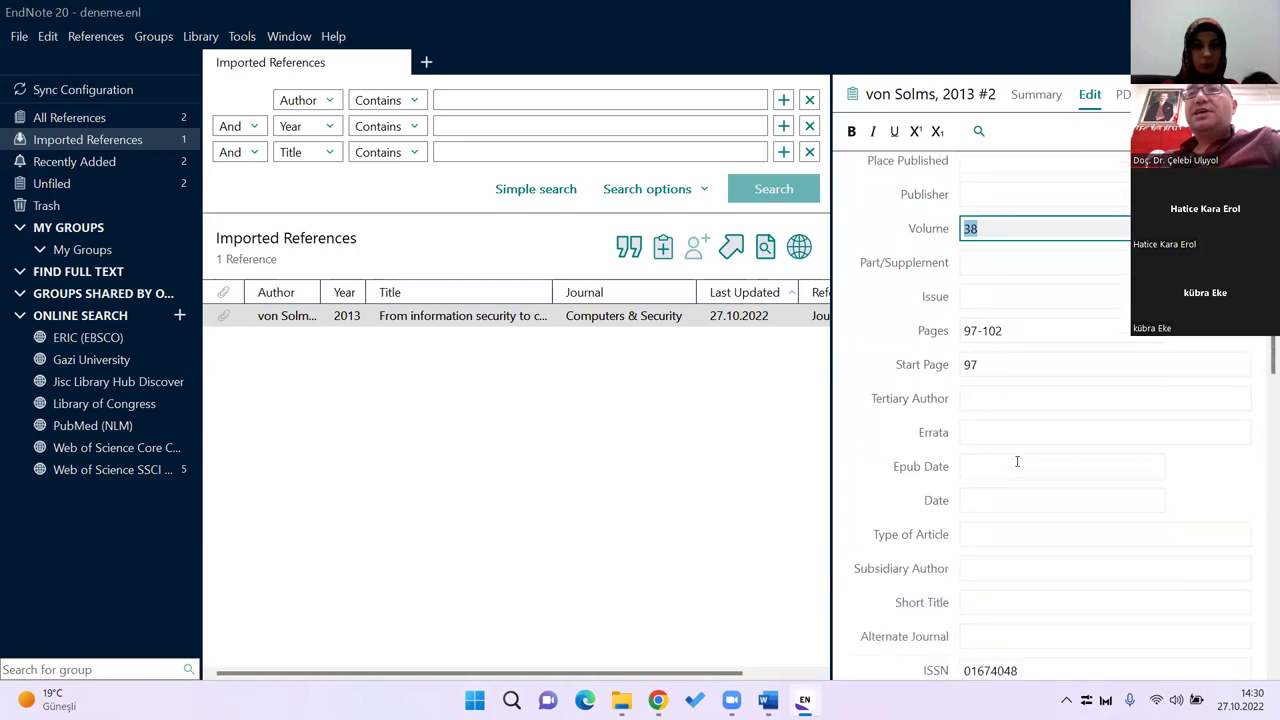
pyautogui.scroll(-2, 1018, 470)
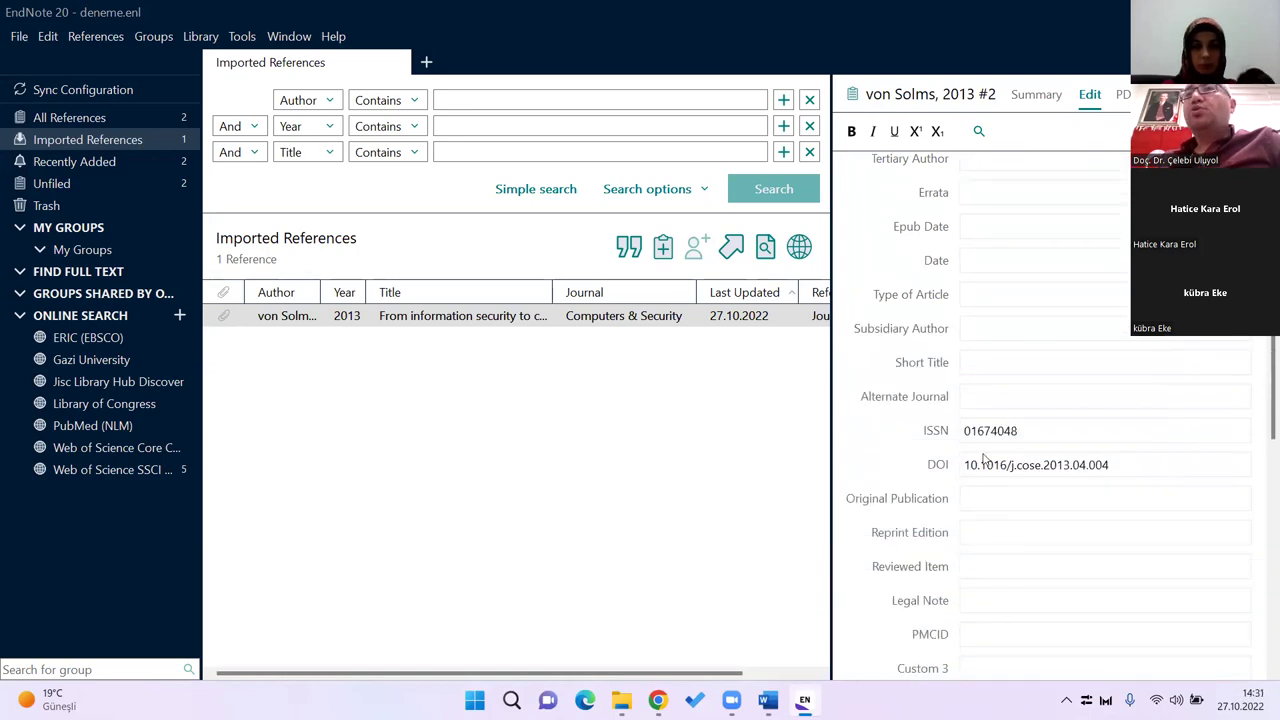
pyautogui.scroll(-11, 1040, 457)
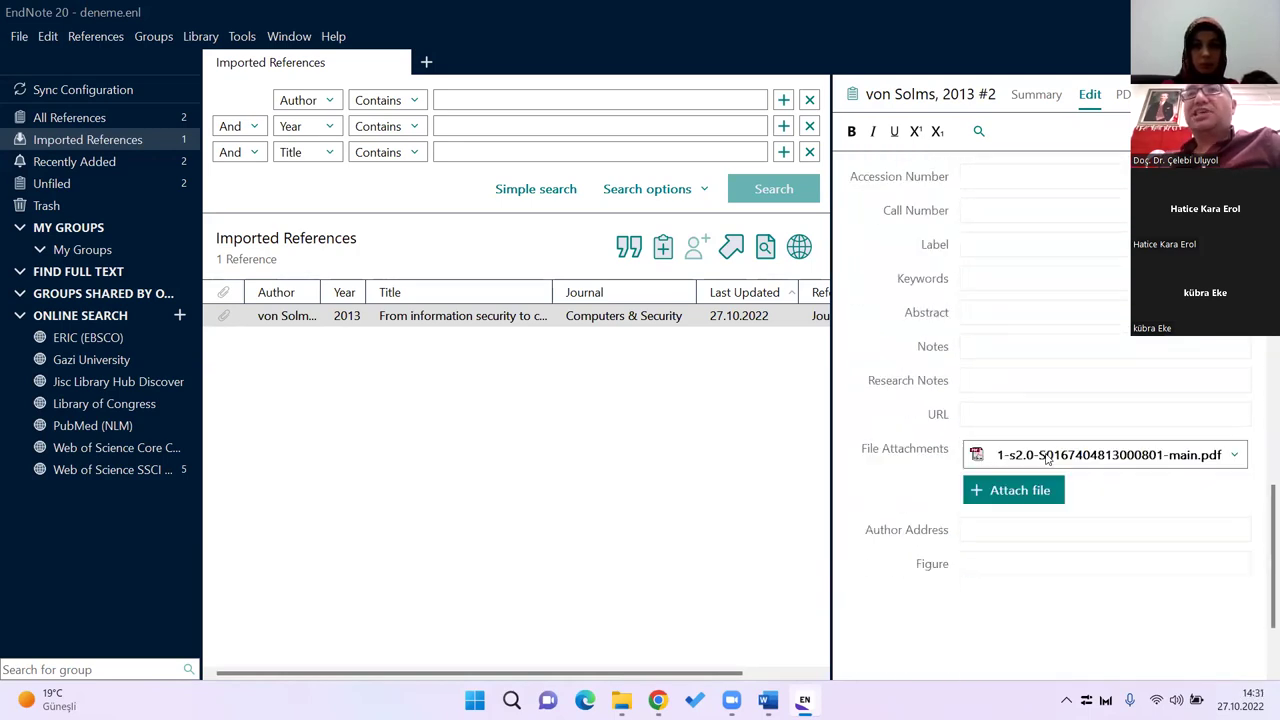
pyautogui.scroll(17, 1048, 460)
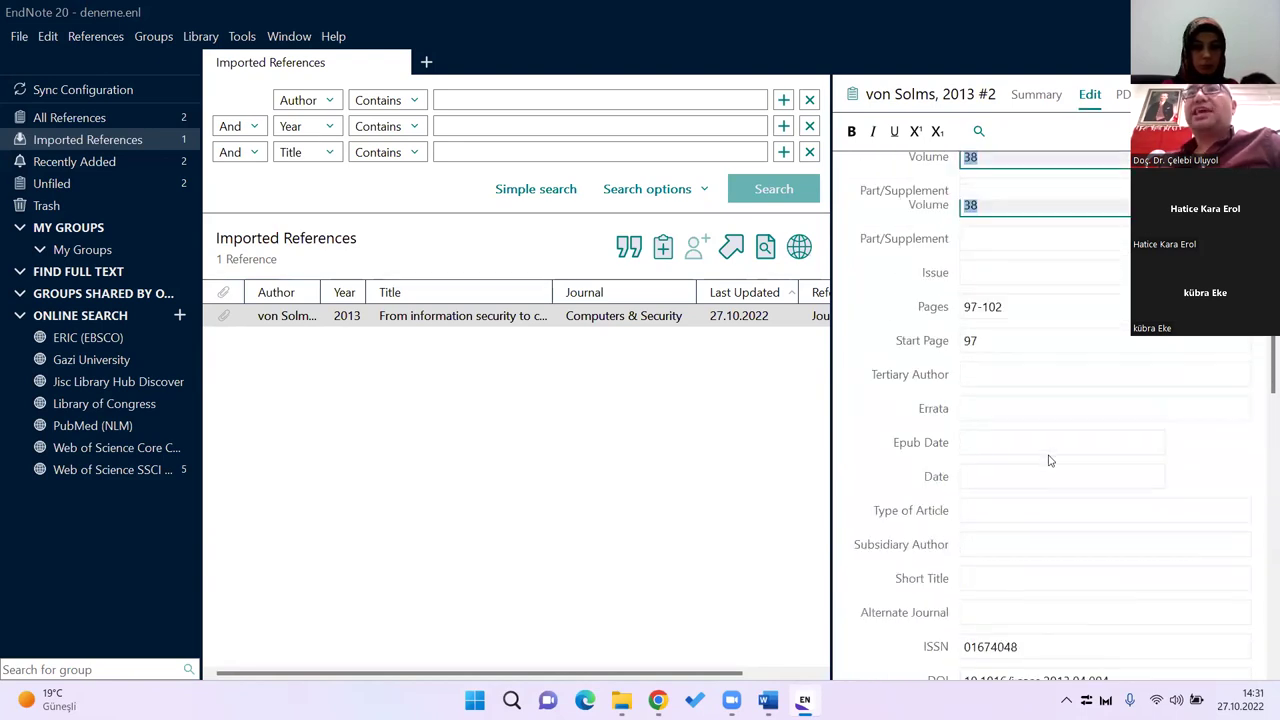
pyautogui.click(1124, 95)
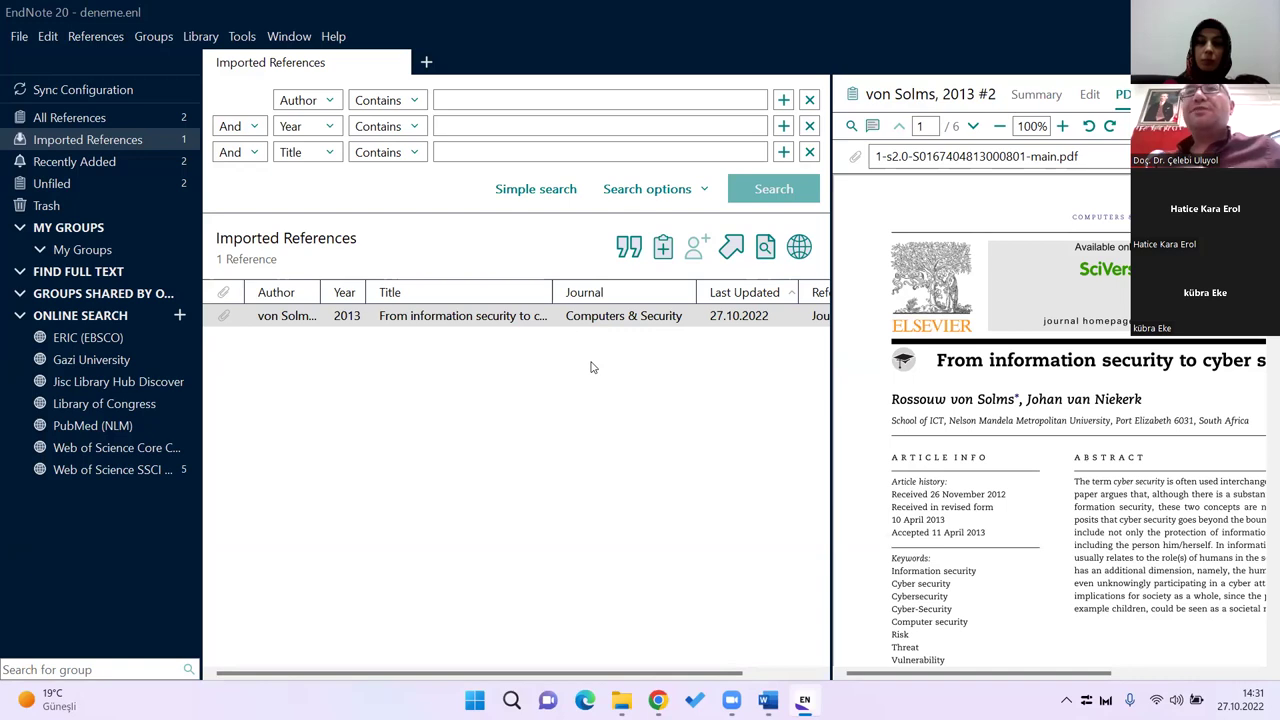
# Step: Return to the editable record showing volume 38 and pages 97-102
pyautogui.click(1090, 94)
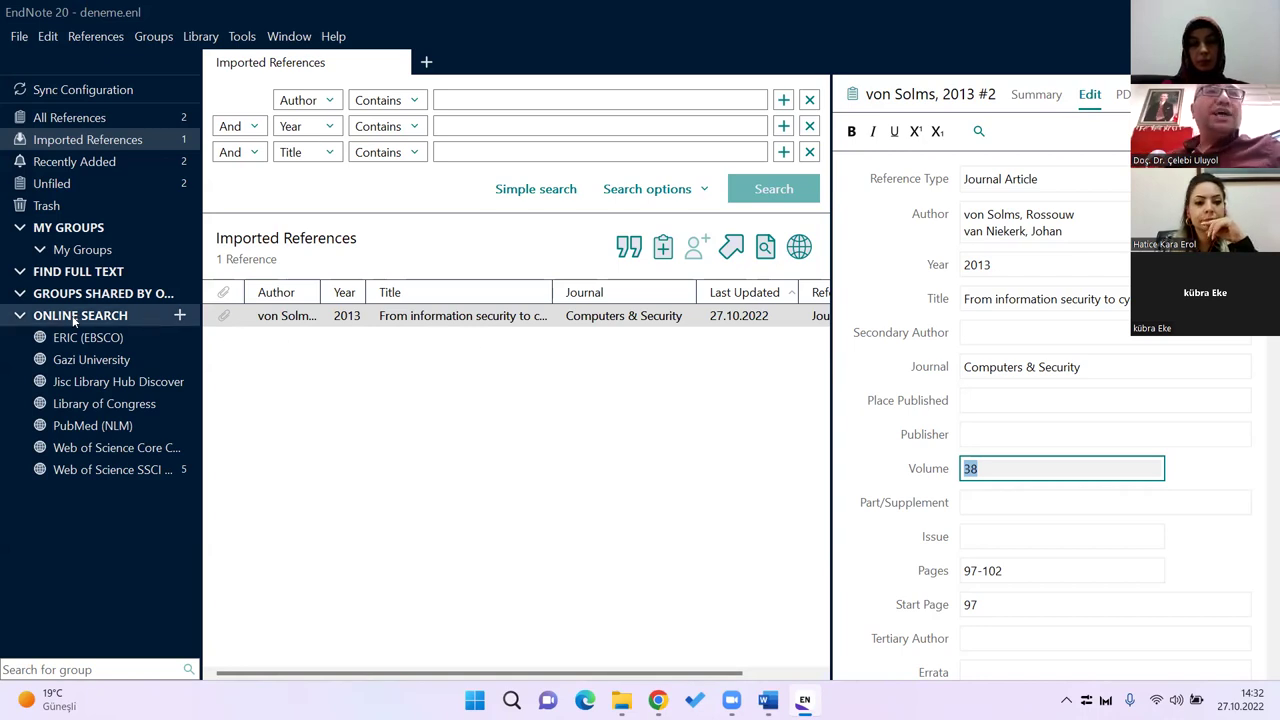
# Step: Browse Recently Added, selecting the von Solms and Uluyol 2013 references in turn
pyautogui.click(100, 470)
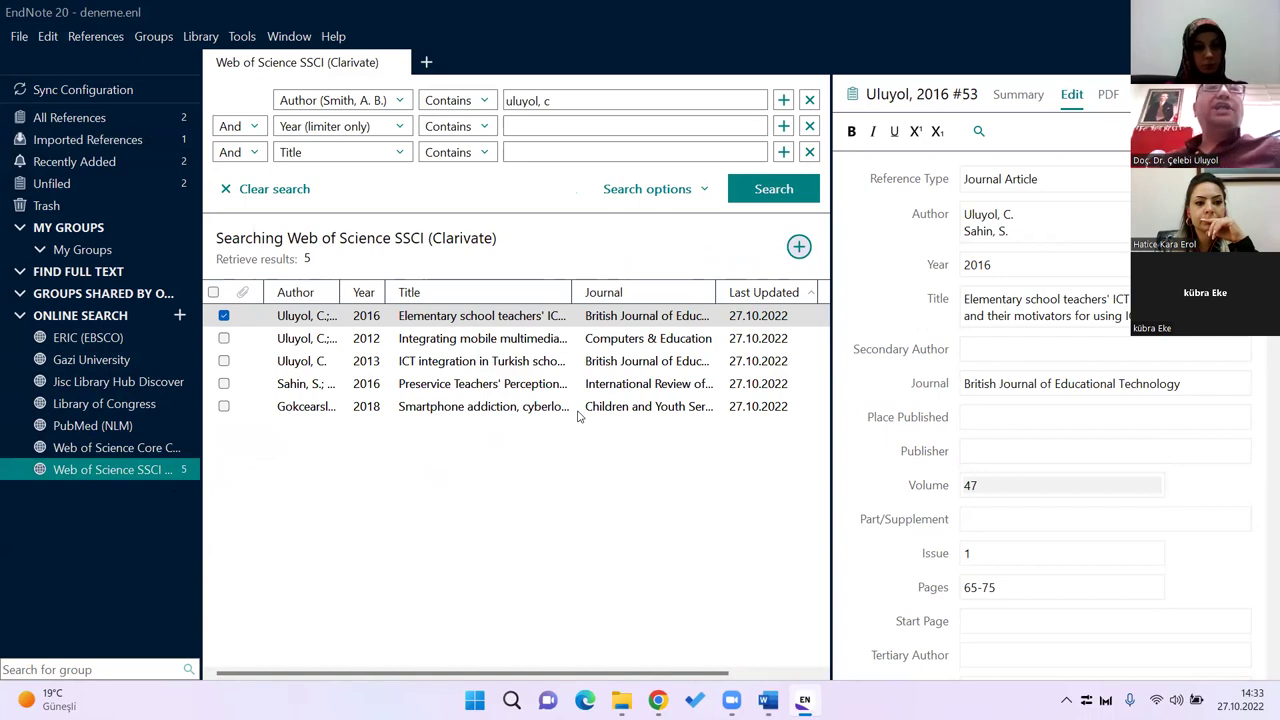
pyautogui.click(107, 163)
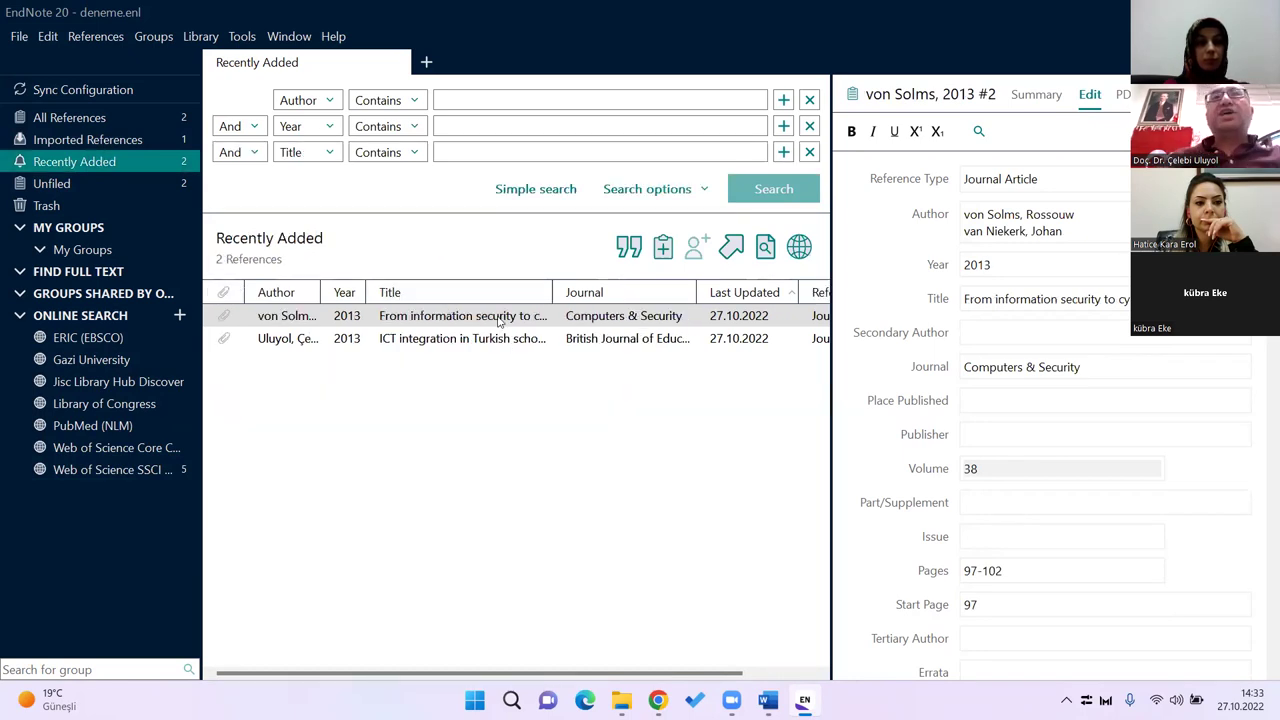
pyautogui.click(316, 341)
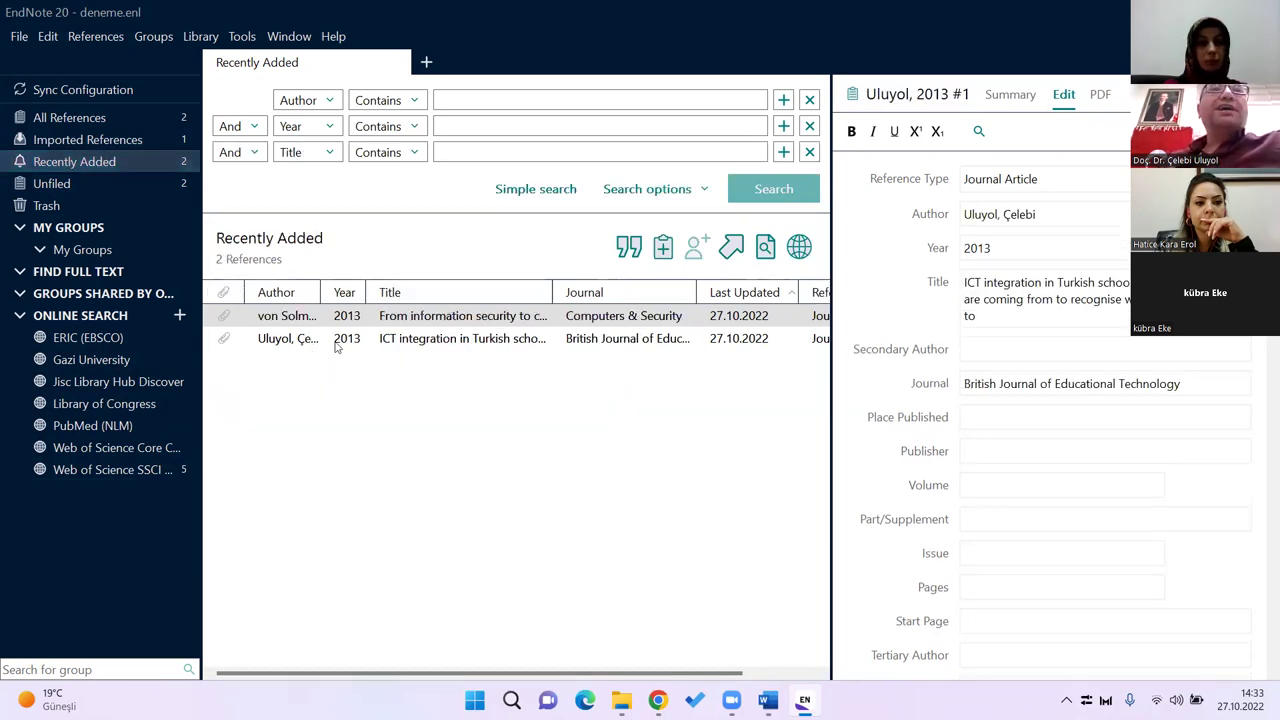
pyautogui.click(478, 318)
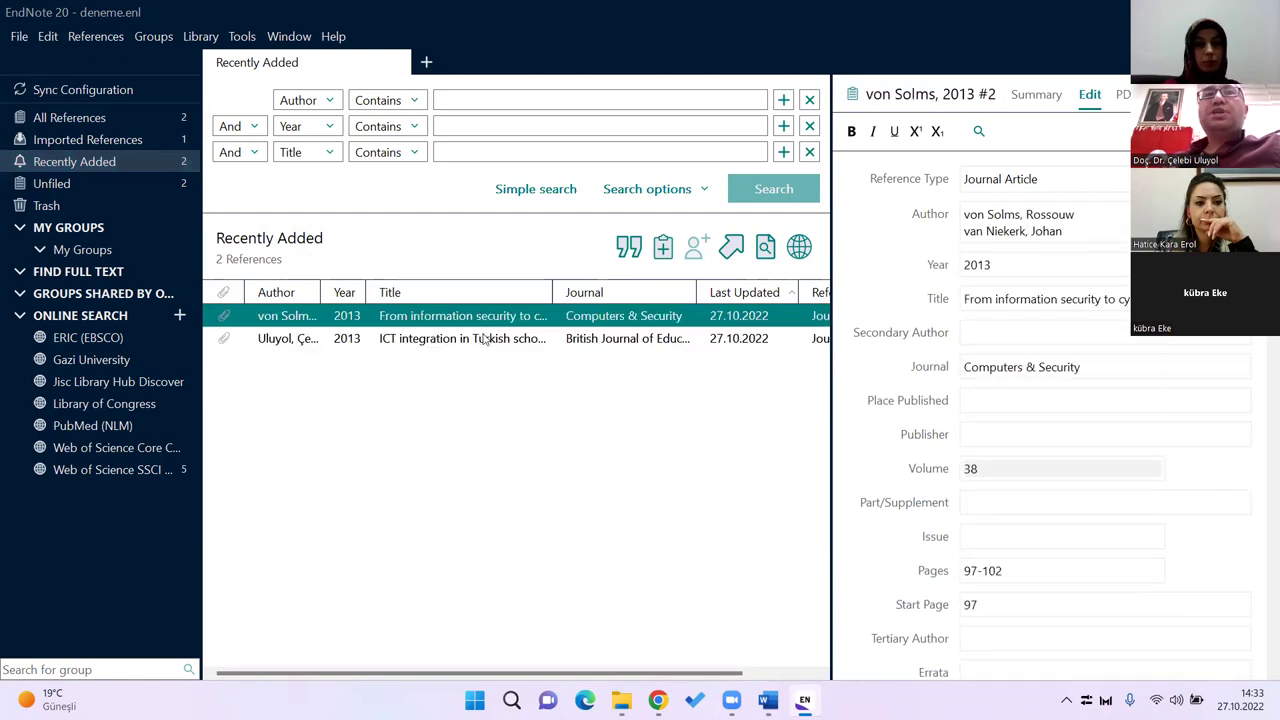
pyautogui.click(488, 342)
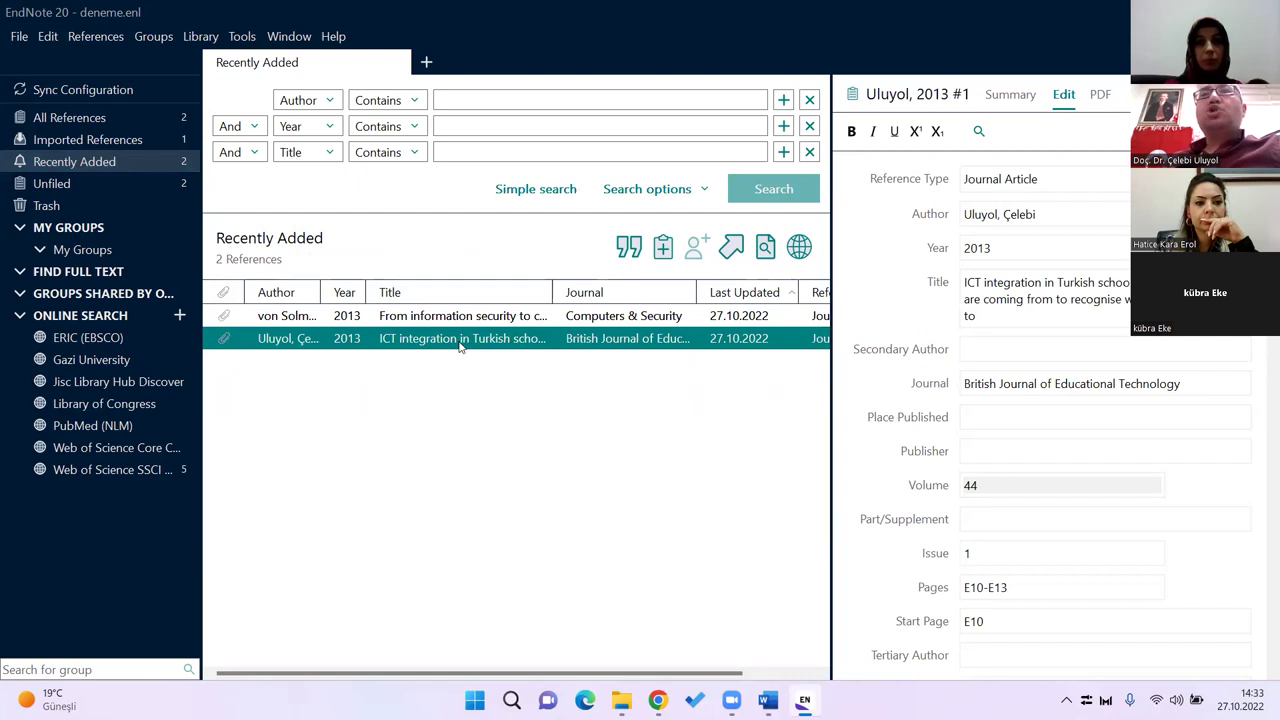
# Step: View the Uluyol 2013 reference's Summary, Edit and makale1.pdf, then go back to Web of Science SSCI
pyautogui.click(1011, 99)
pyautogui.click(1073, 100)
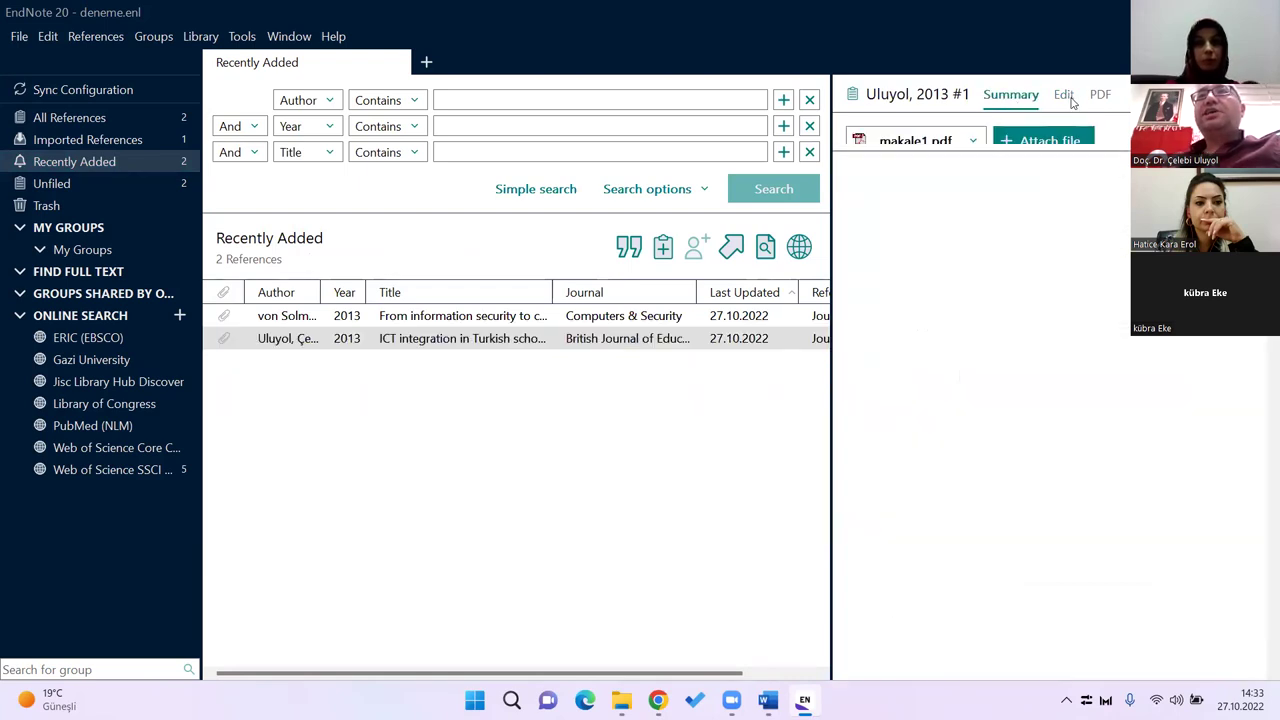
pyautogui.click(1101, 98)
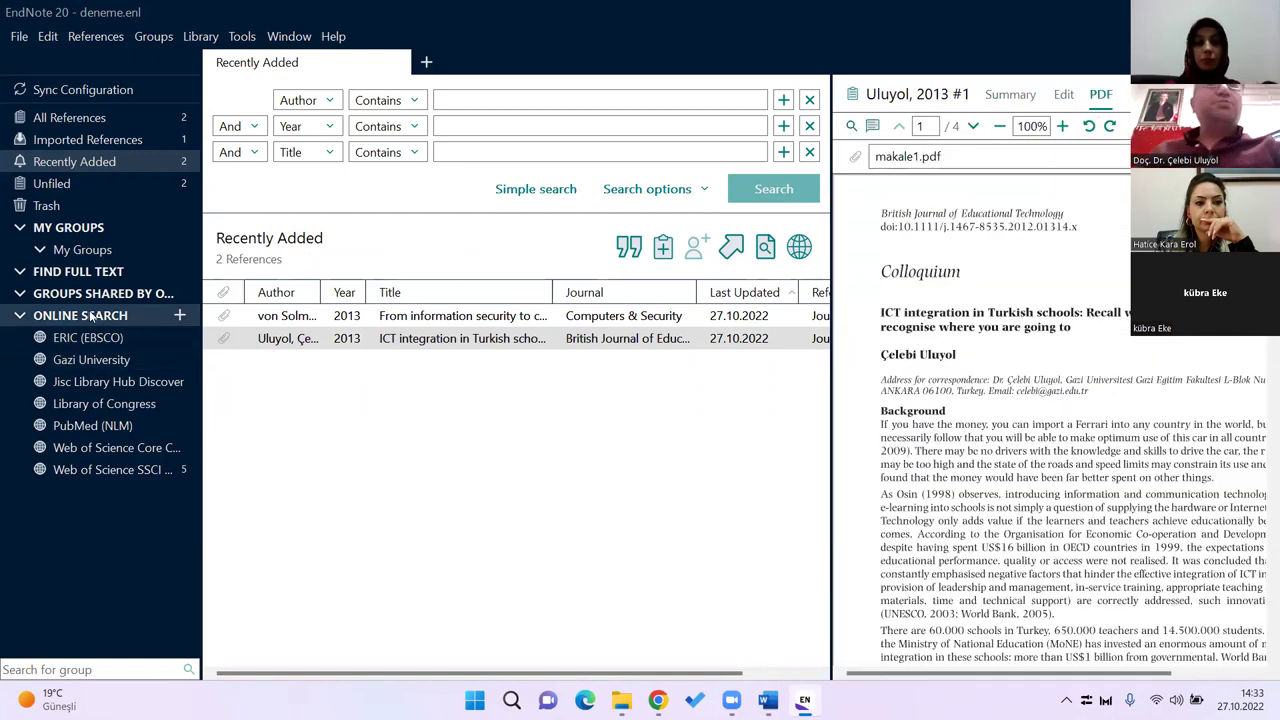
pyautogui.click(129, 467)
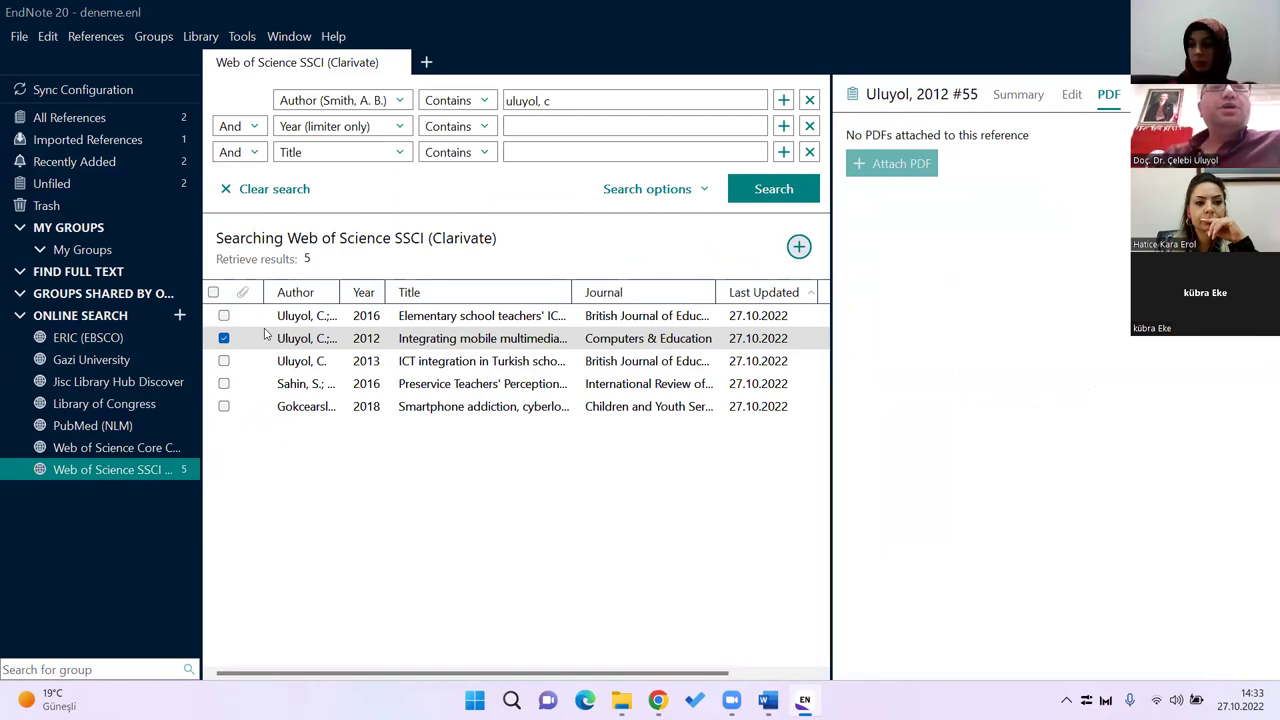
# Step: Replace the 2012 result with the 2016 elementary school teachers article and add it to the library
pyautogui.click(224, 318)
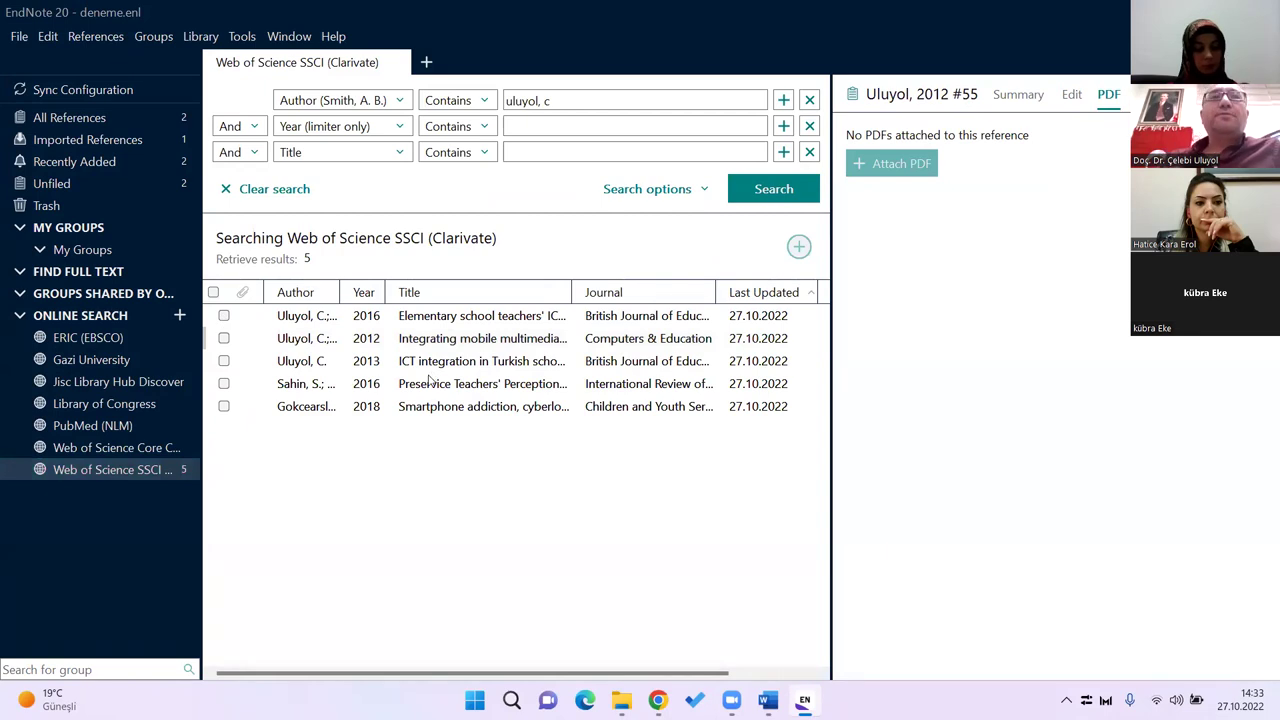
pyautogui.click(224, 317)
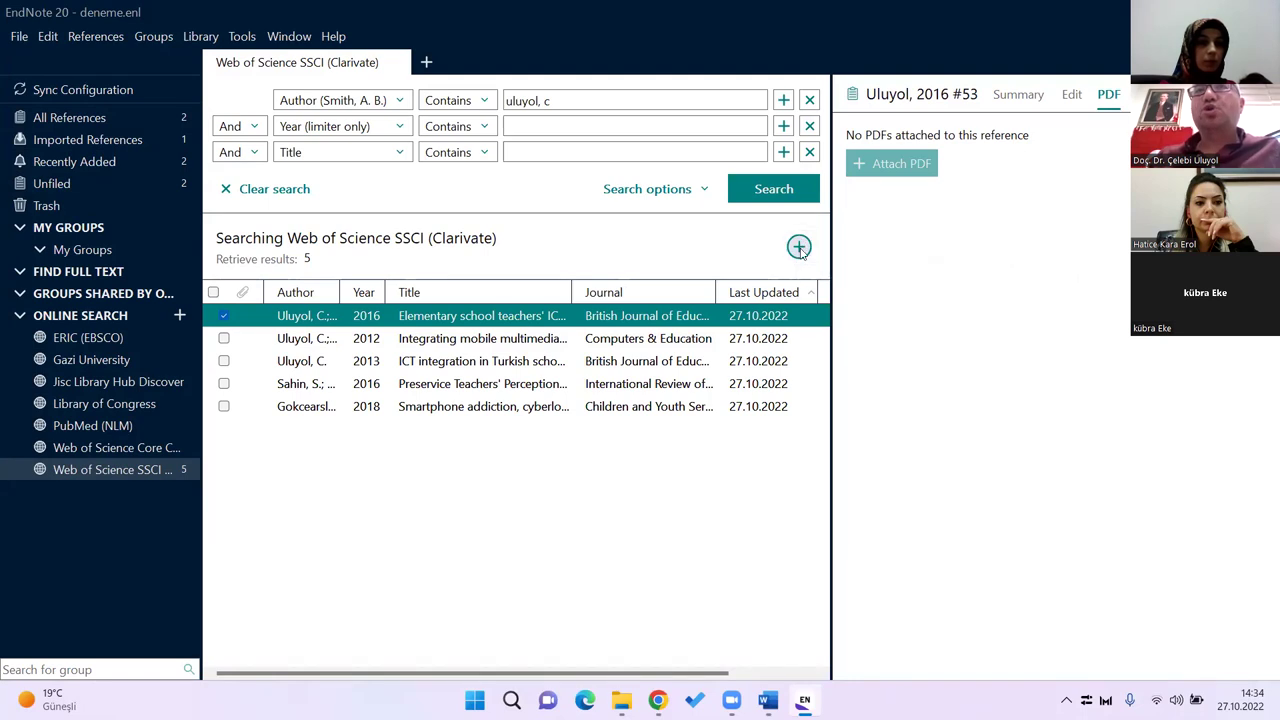
pyautogui.click(799, 247)
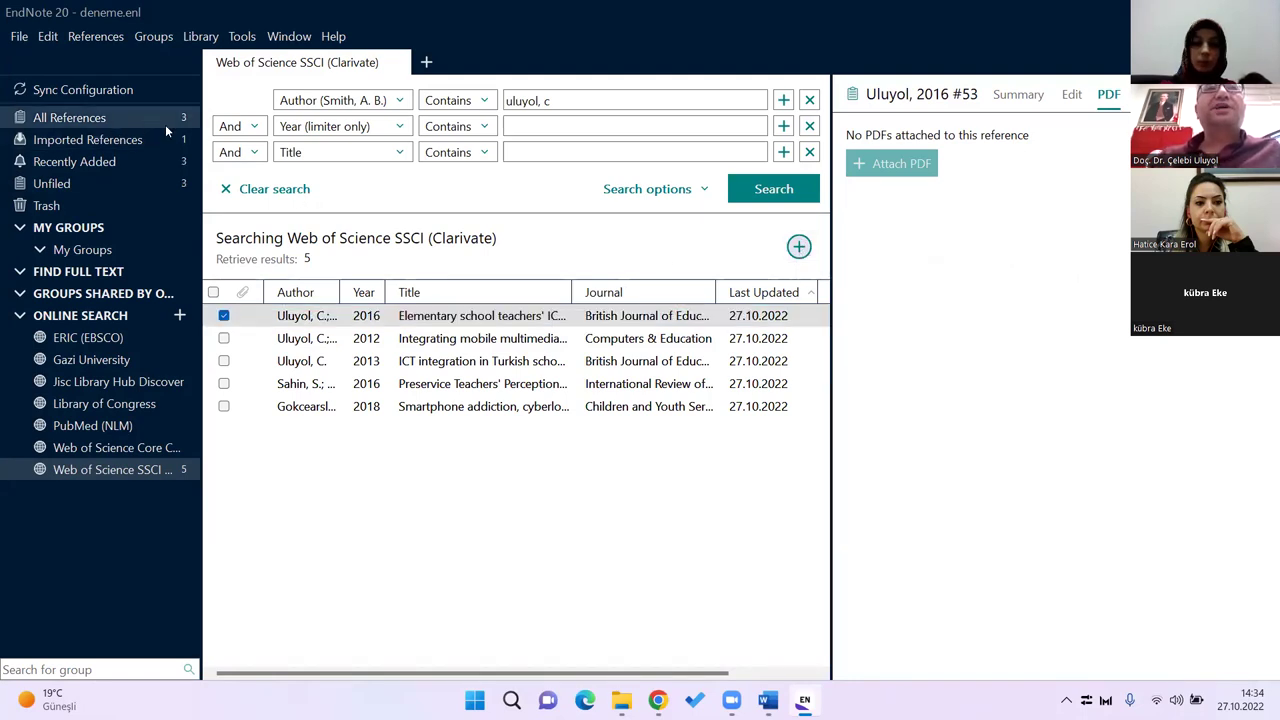
pyautogui.click(69, 118)
# Step: Show All References and widen the list to reveal the Reference Type column
pyautogui.click(50, 122)
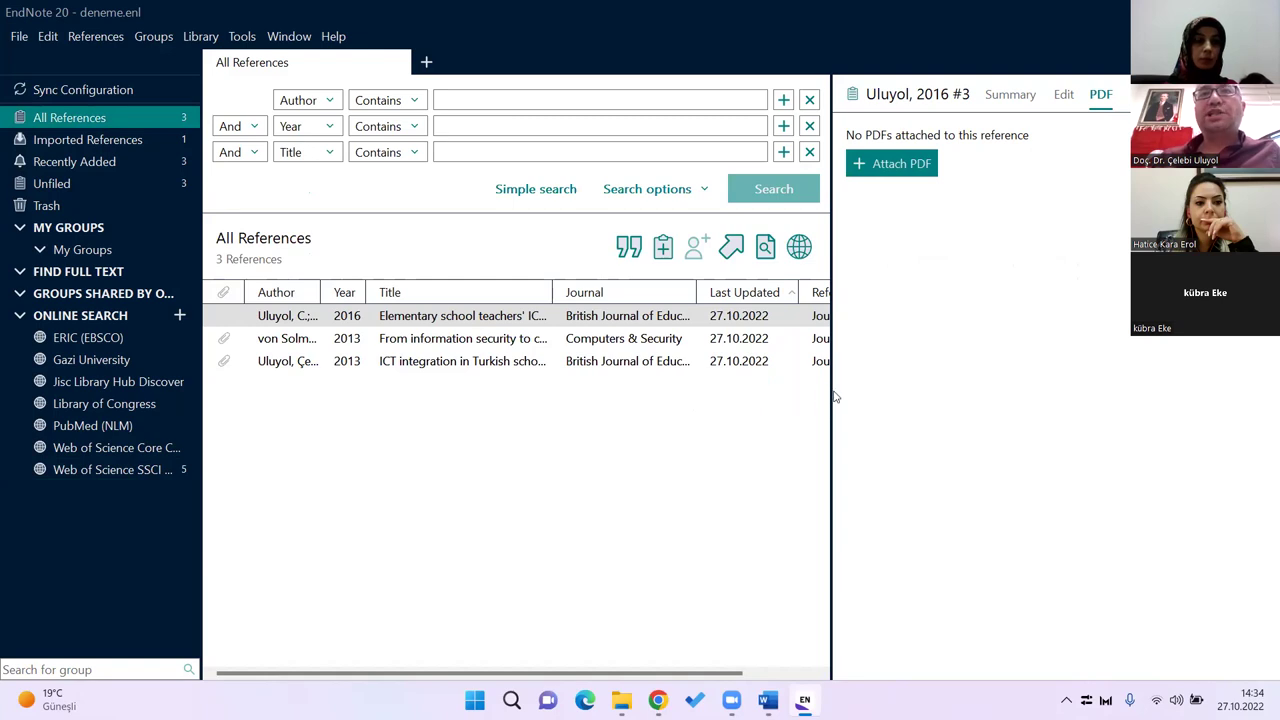
pyautogui.moveTo(830, 391); pyautogui.dragTo(960, 405)
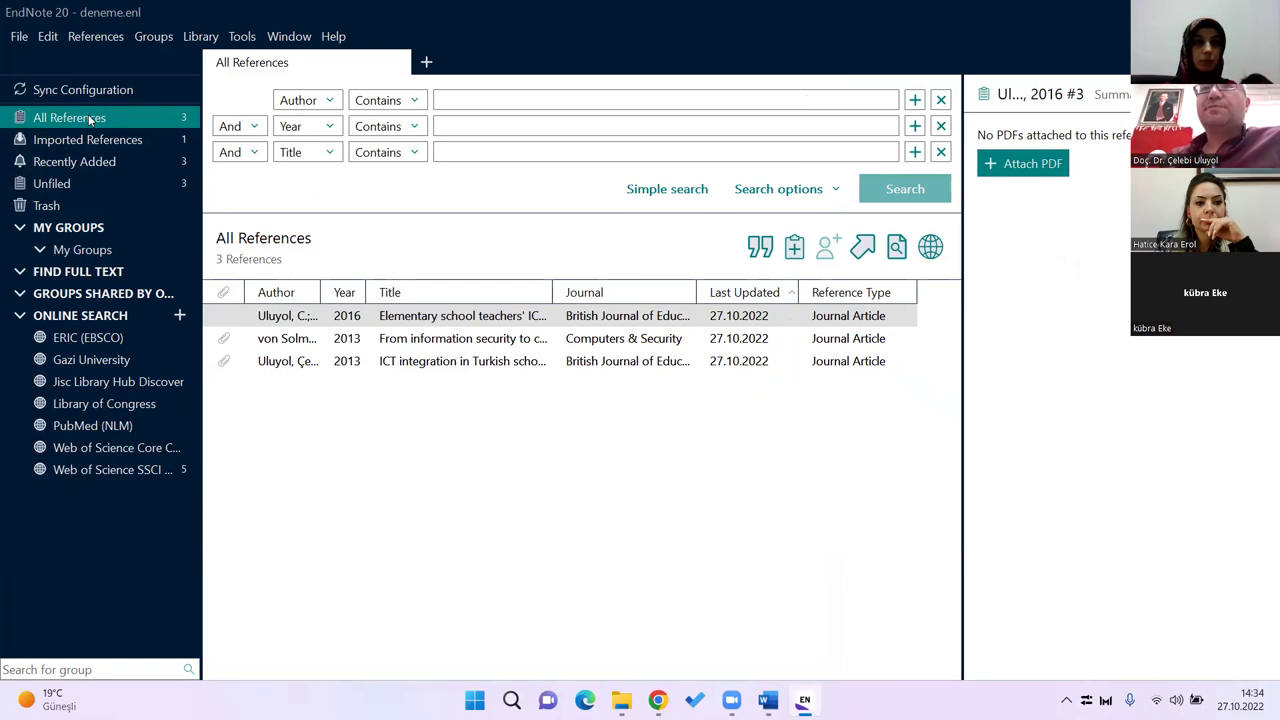
pyautogui.click(151, 470)
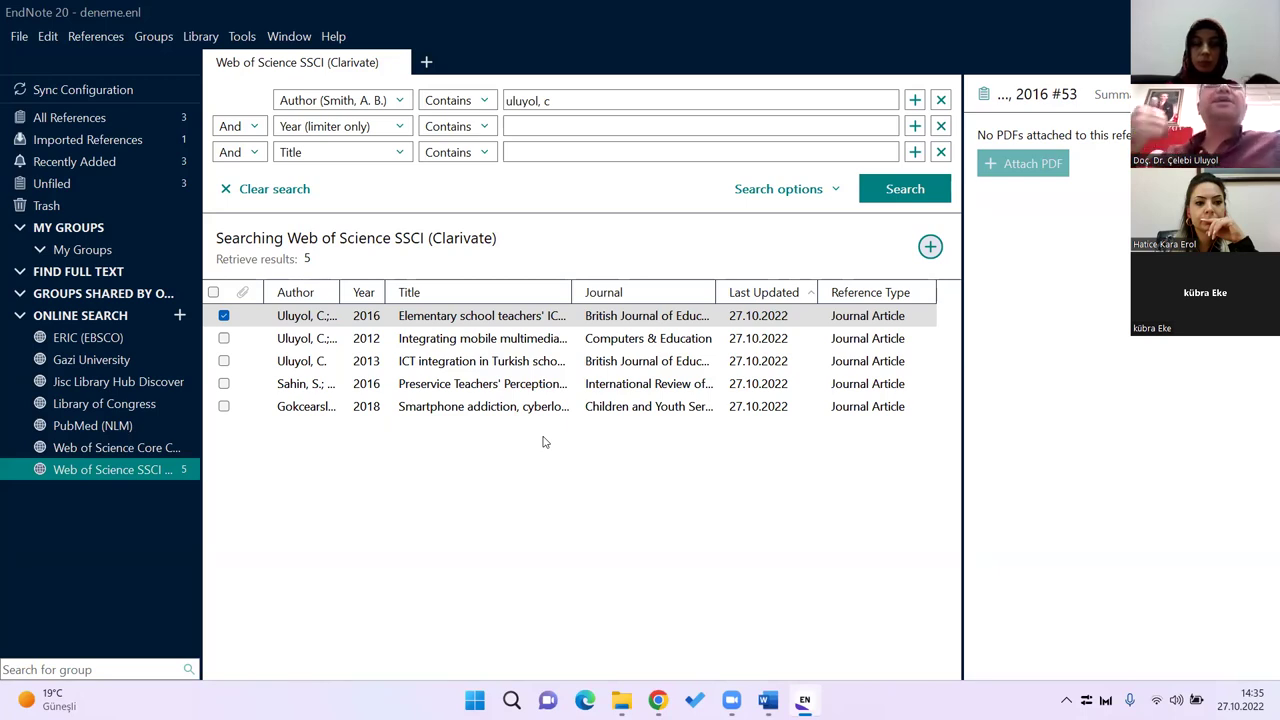
# Step: Swap the 2016 selection for the 2018 smartphone addiction result and add it, giving 4 references
pyautogui.click(226, 318)
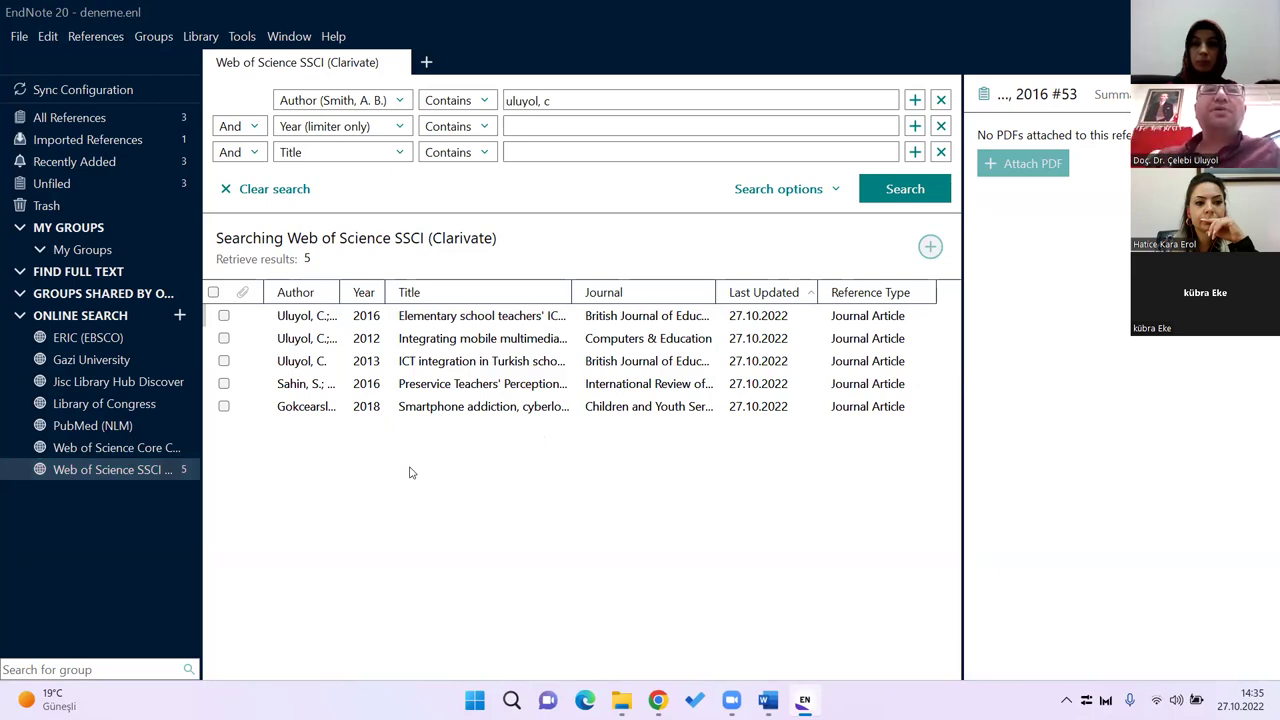
pyautogui.click(224, 407)
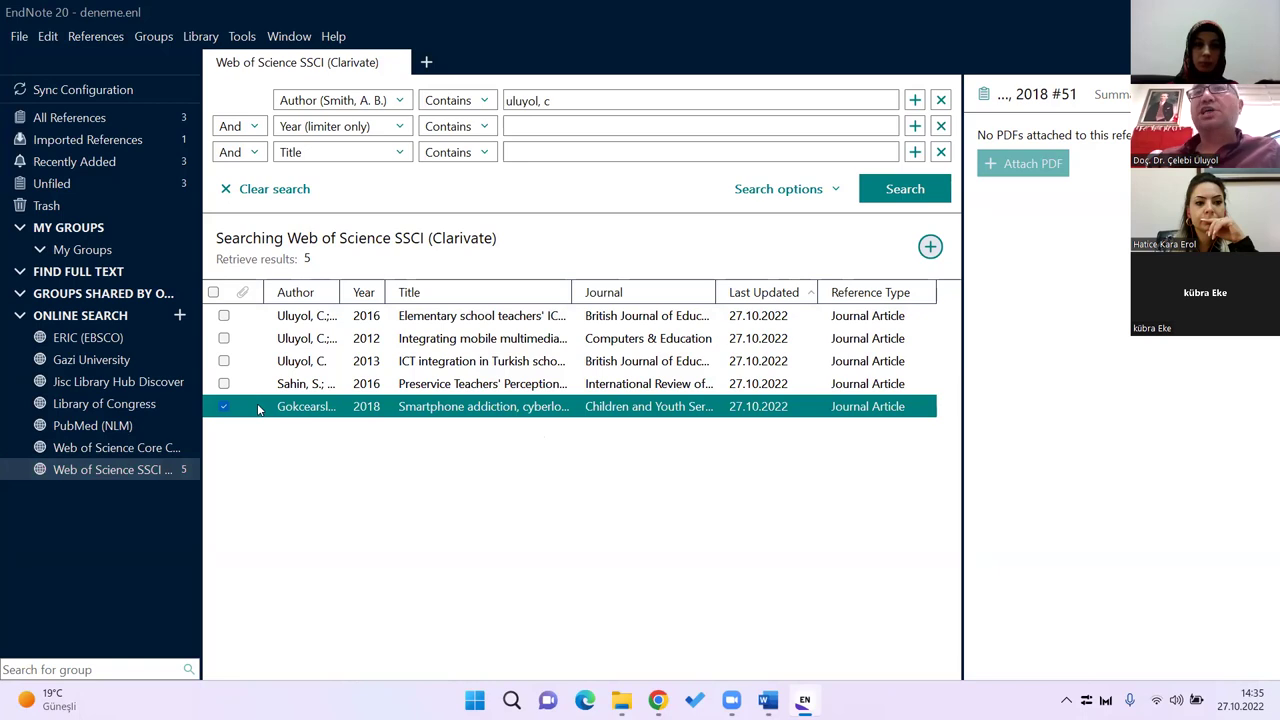
pyautogui.click(930, 248)
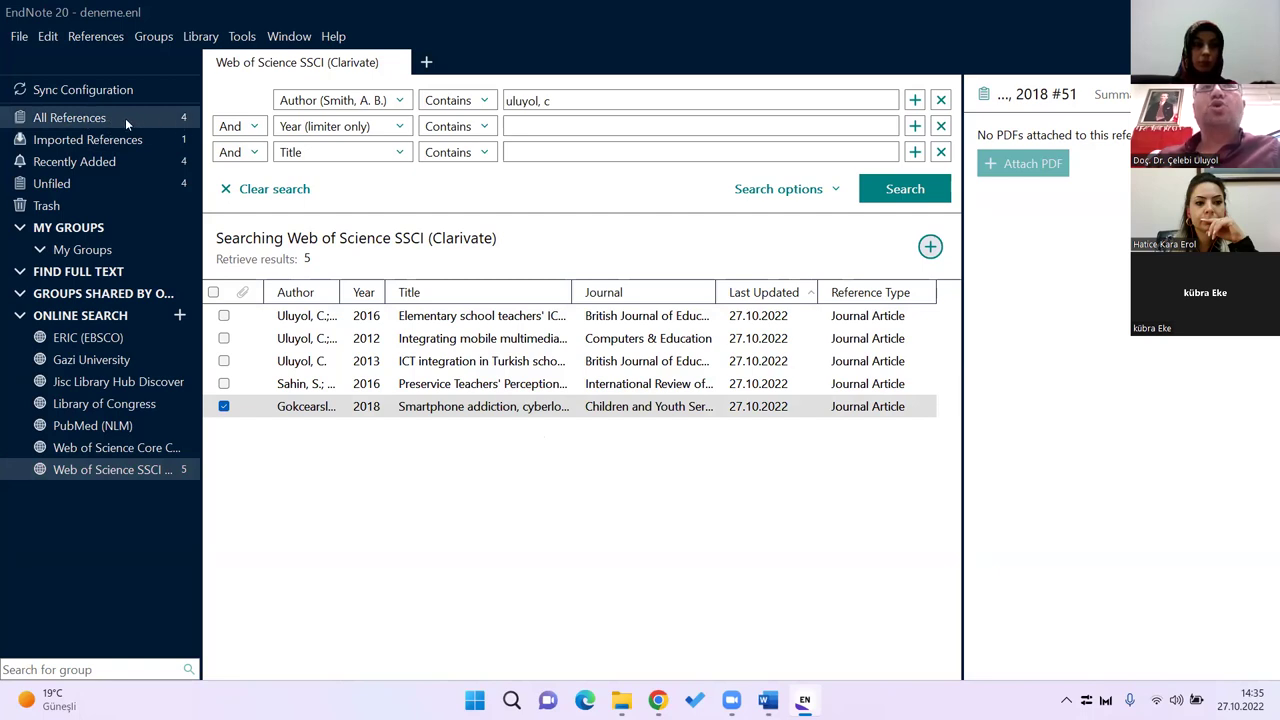
pyautogui.click(72, 120)
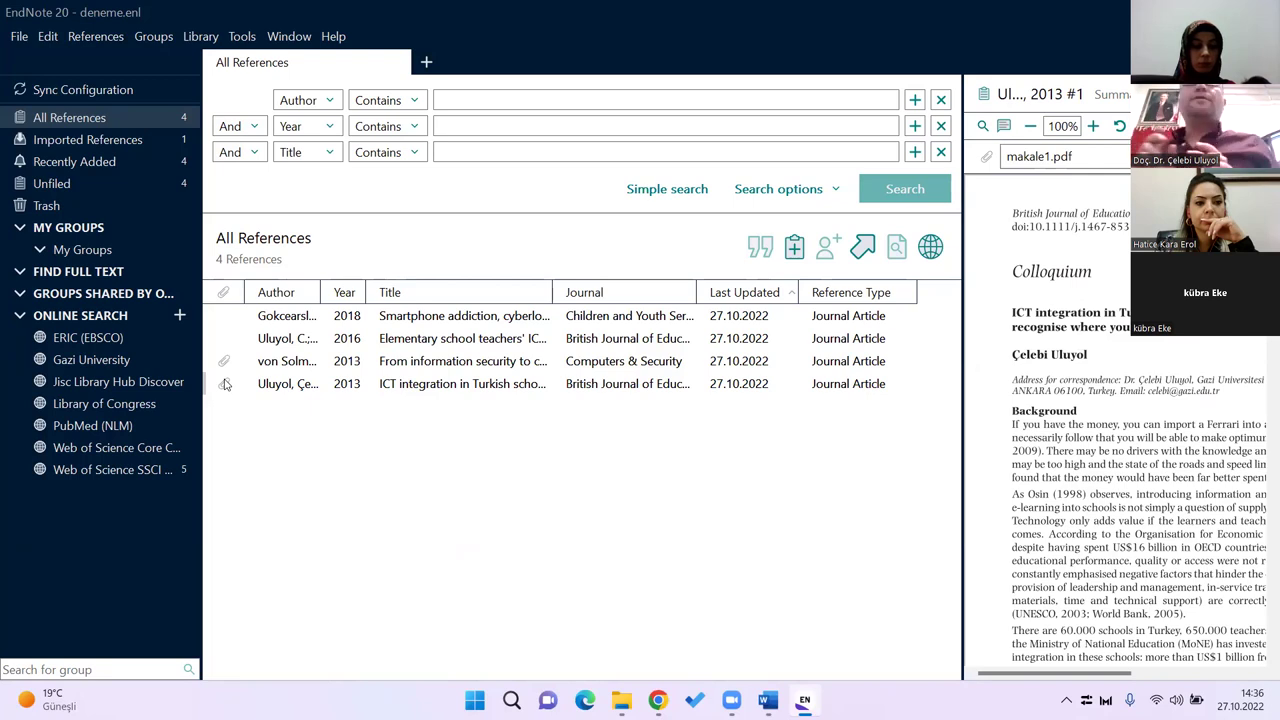
# Step: Search online for full text of the 2016 elementary school teachers reference
pyautogui.click(442, 320)
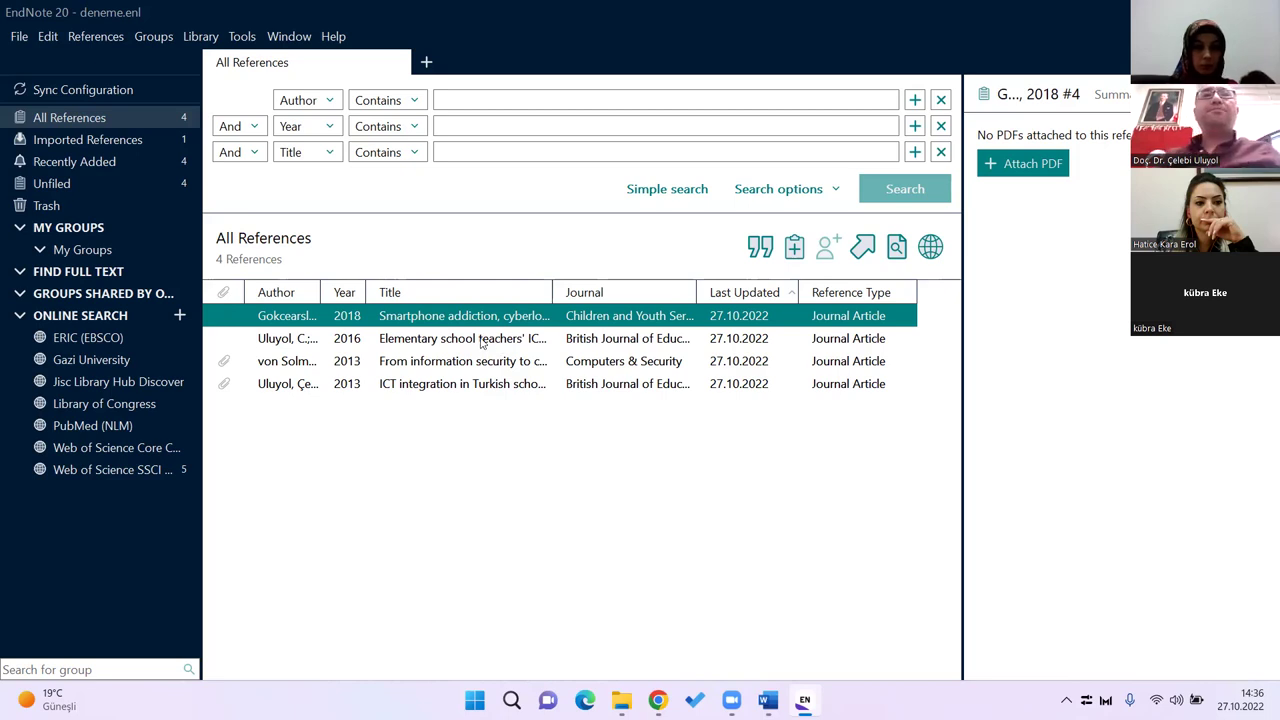
pyautogui.click(482, 341)
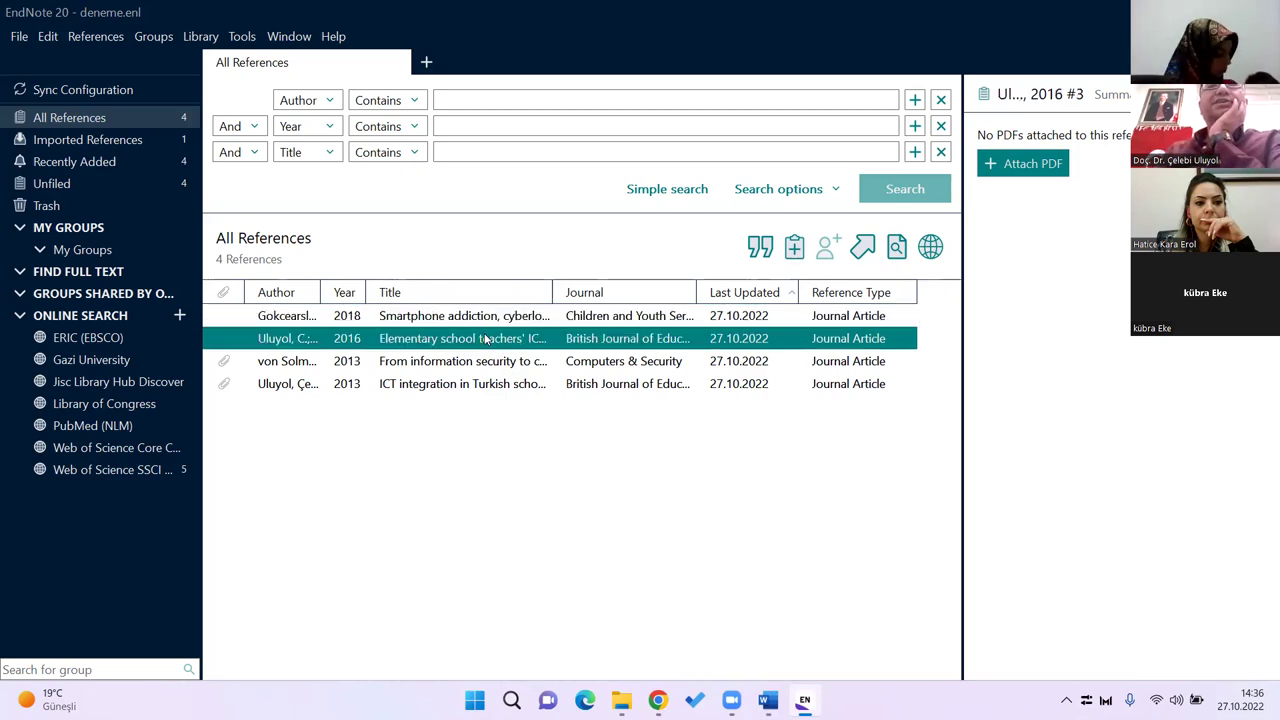
pyautogui.rightClick(484, 340)
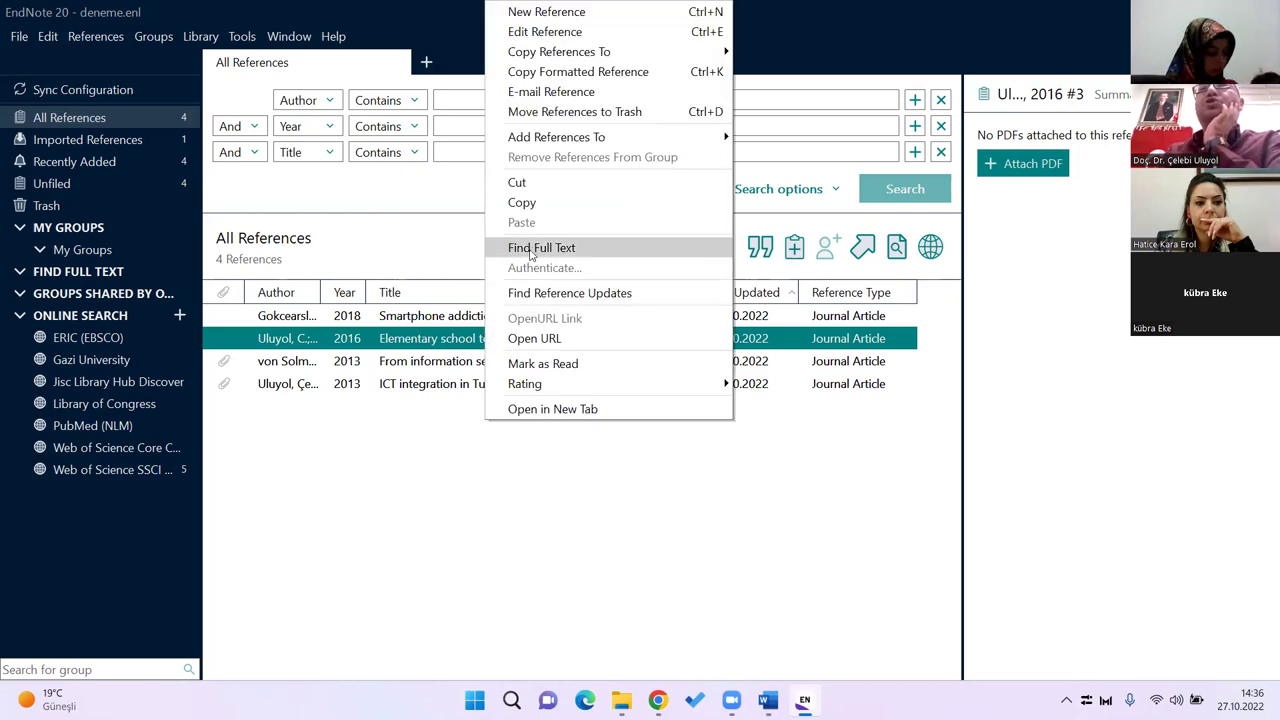
pyautogui.click(581, 255)
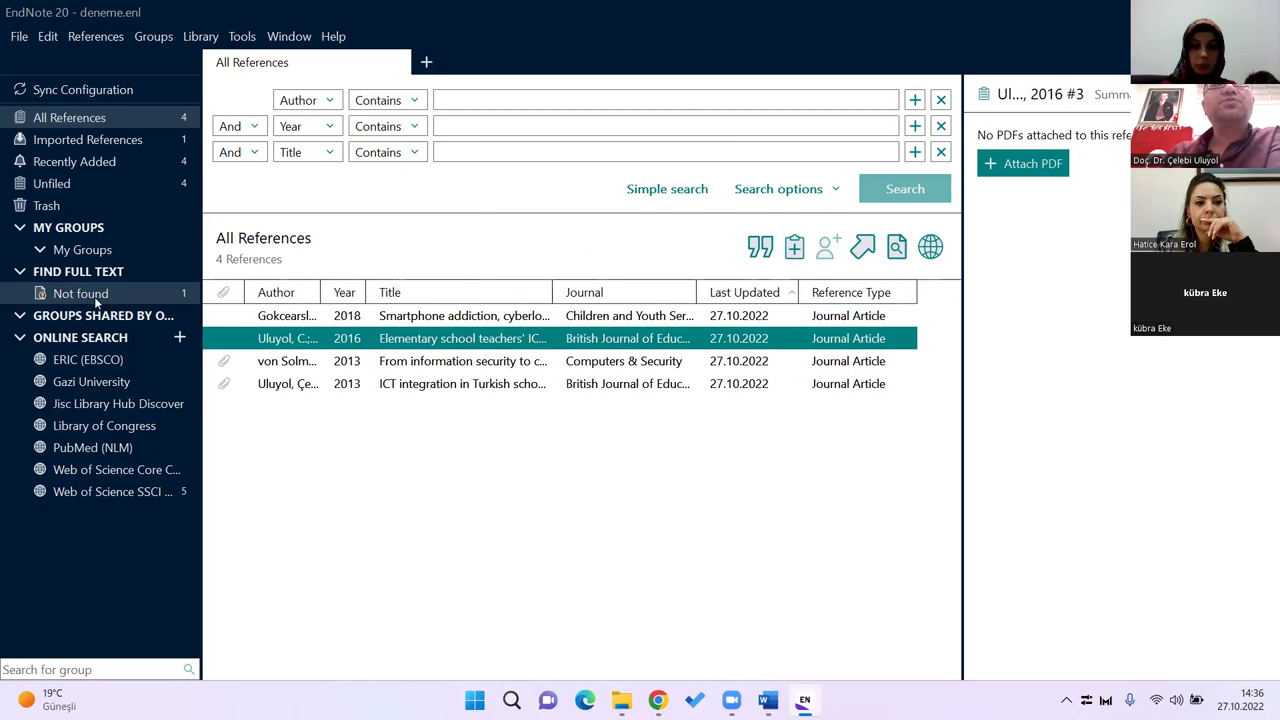
# Step: Search online for the 2018 smartphone addiction article's full text and view its summary and abstract
pyautogui.click(450, 318)
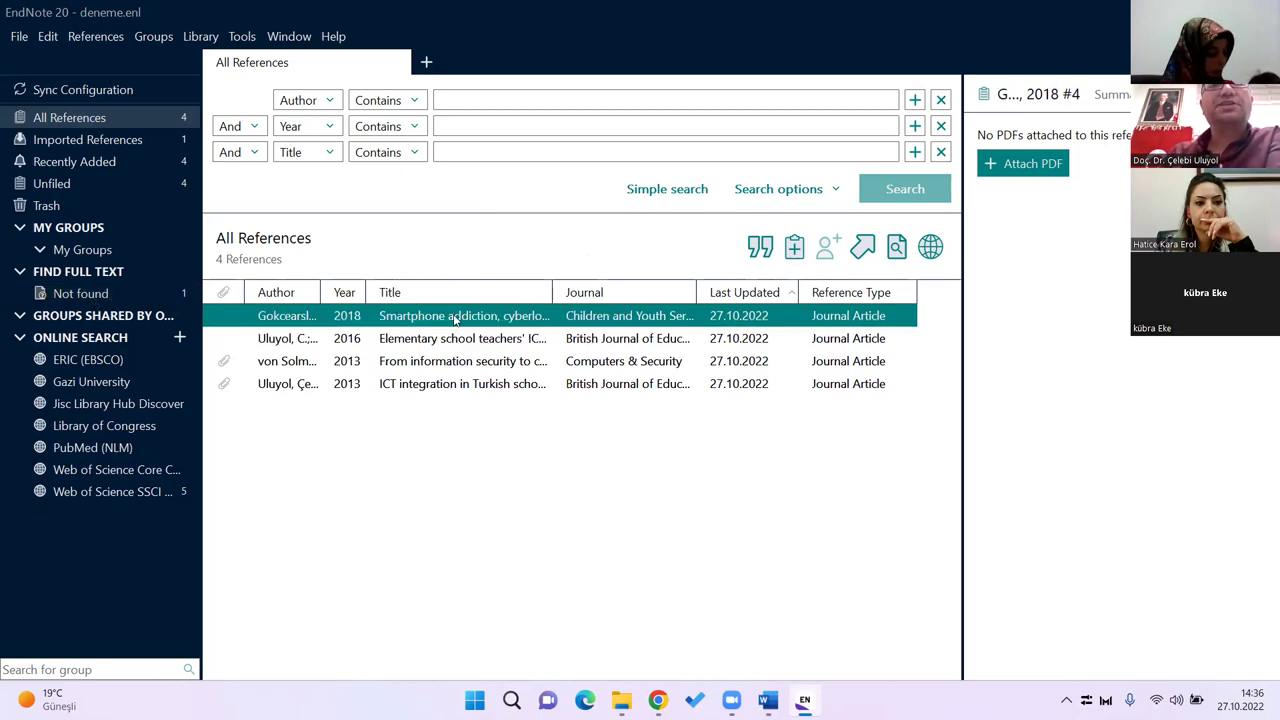
pyautogui.rightClick(455, 318)
pyautogui.click(505, 249)
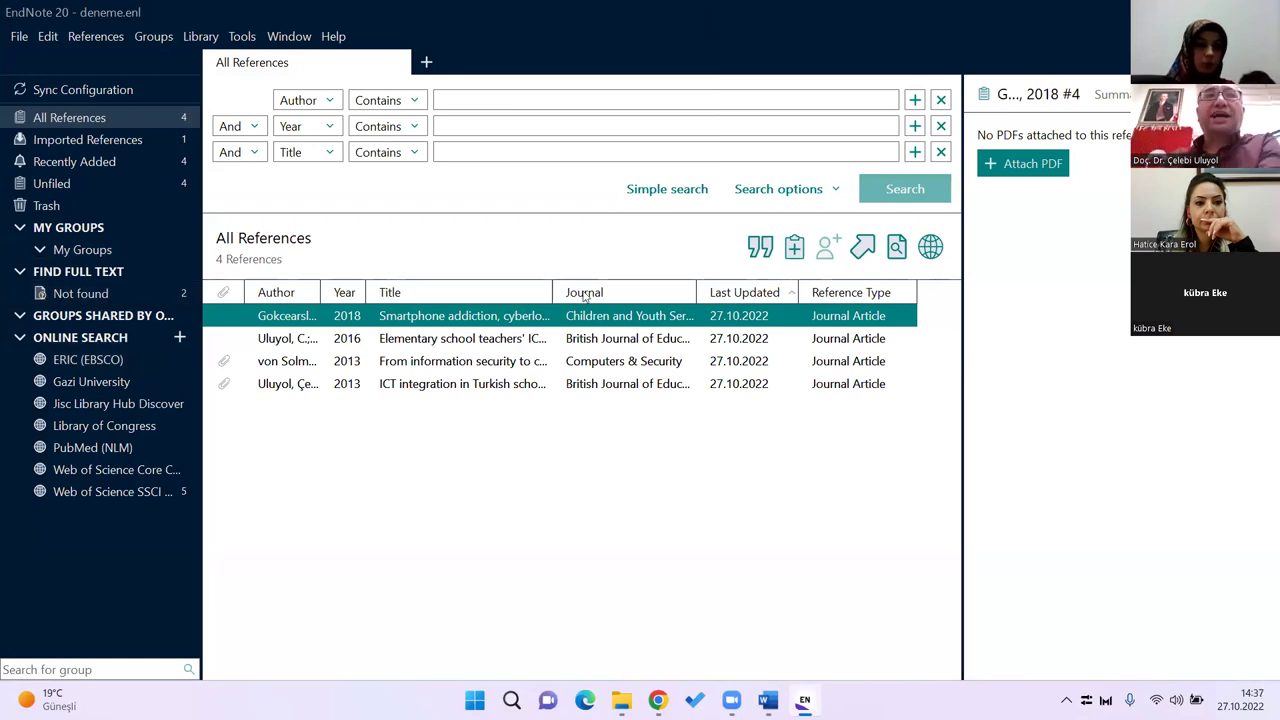
pyautogui.click(1120, 95)
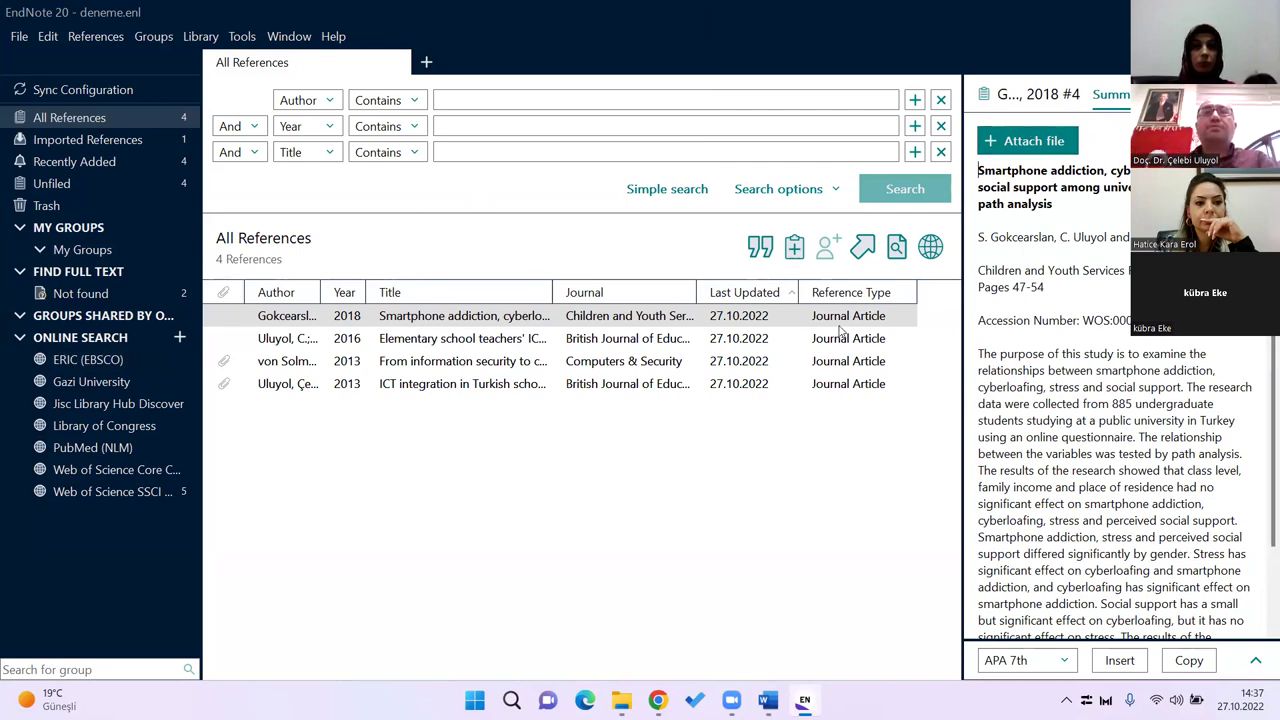
# Step: Select the Uluyol 2013 ICT integration reference and show makale1.pdf in a widened pane
pyautogui.click(467, 368)
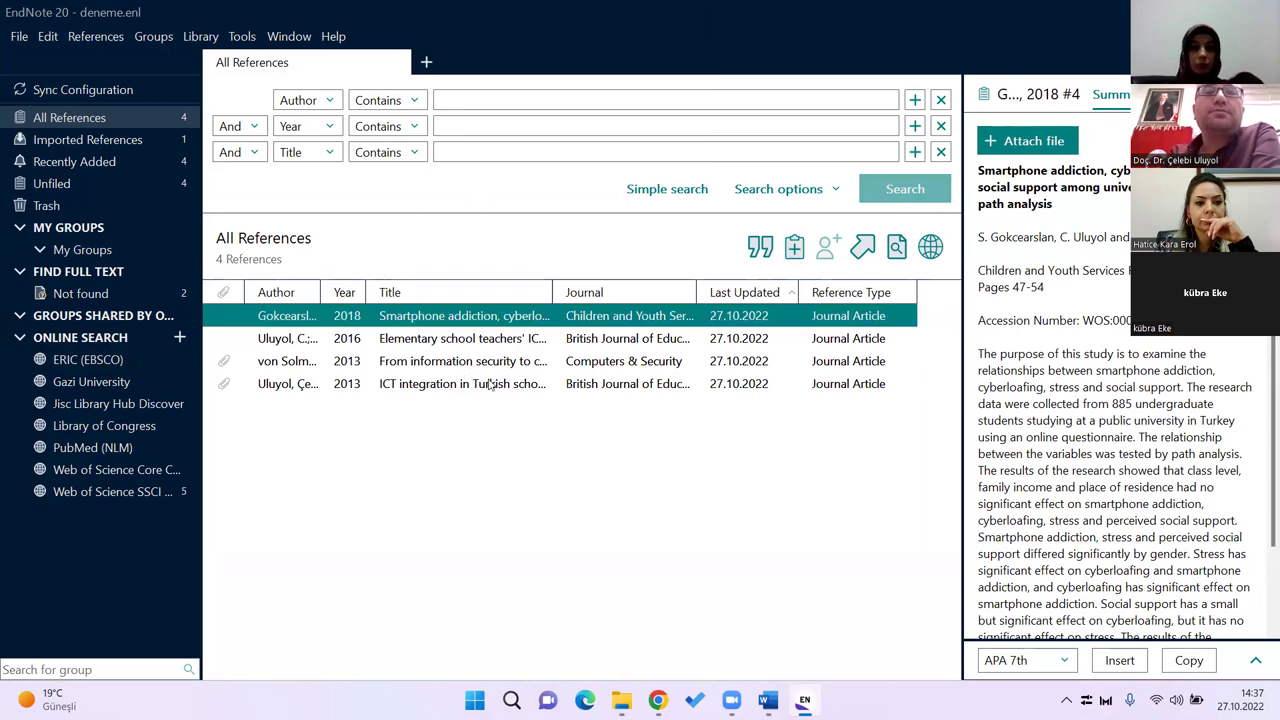
pyautogui.click(491, 386)
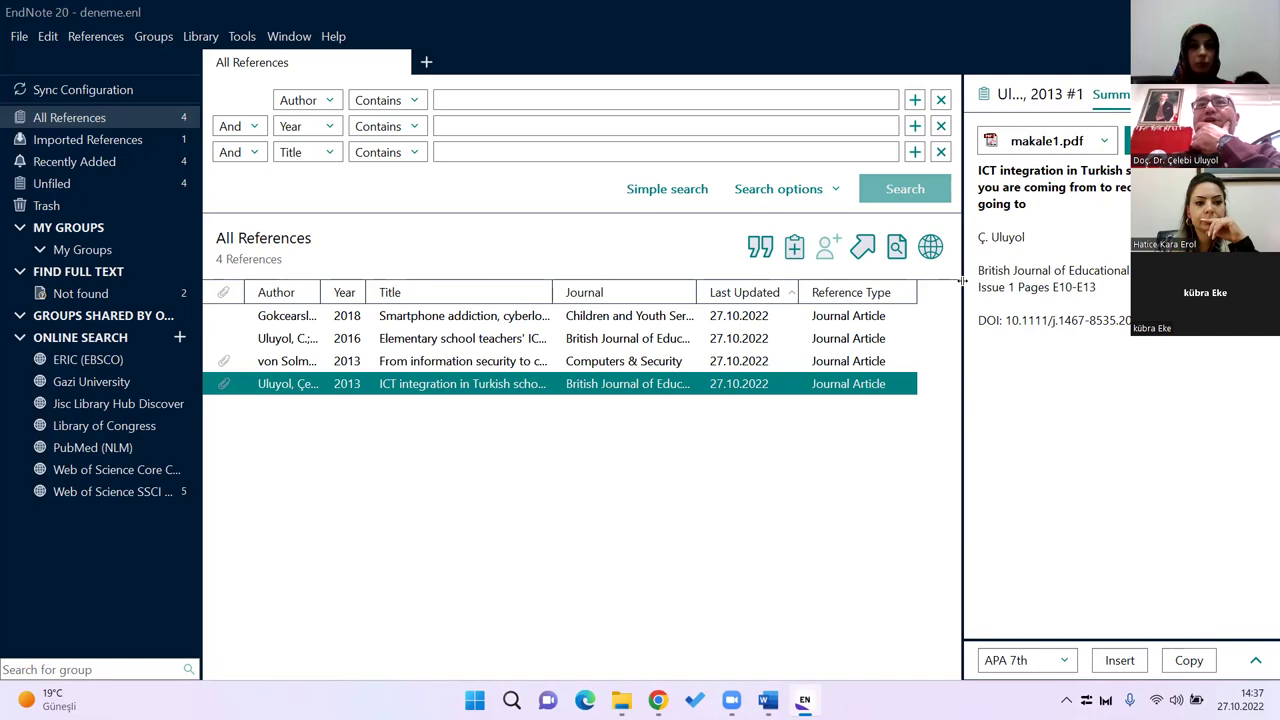
pyautogui.moveTo(877, 292); pyautogui.dragTo(850, 292)
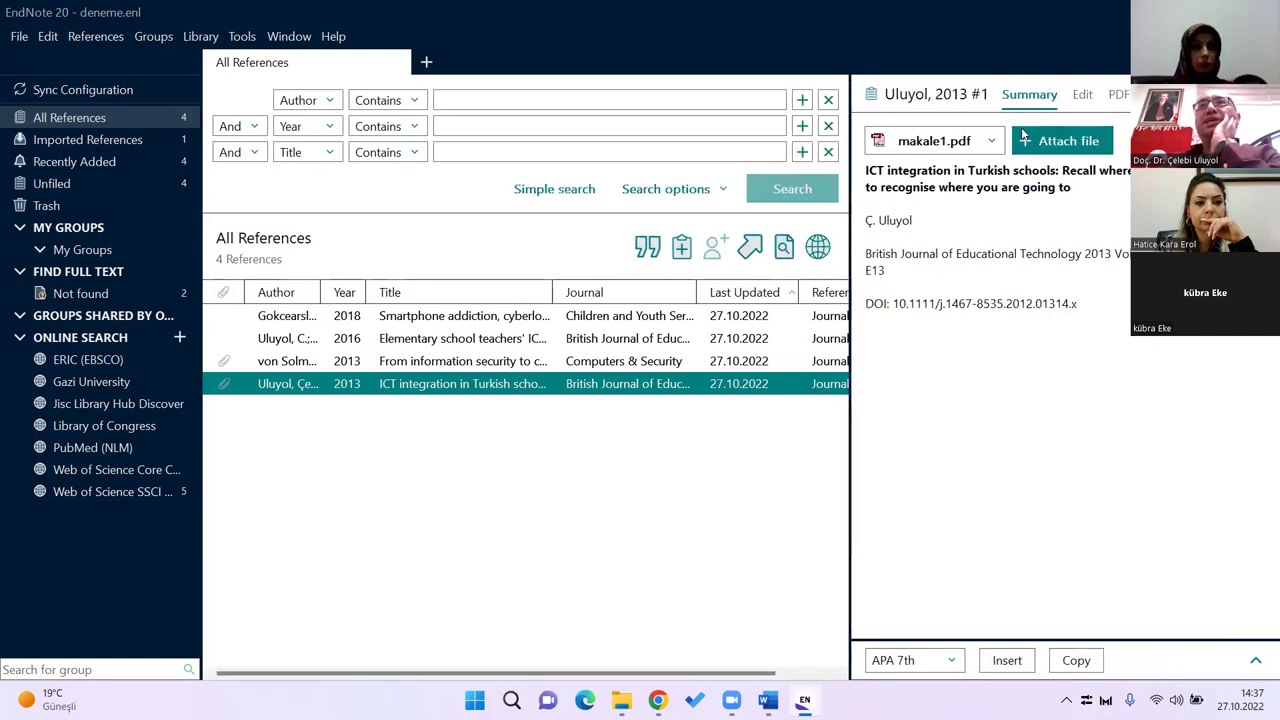
pyautogui.click(1082, 95)
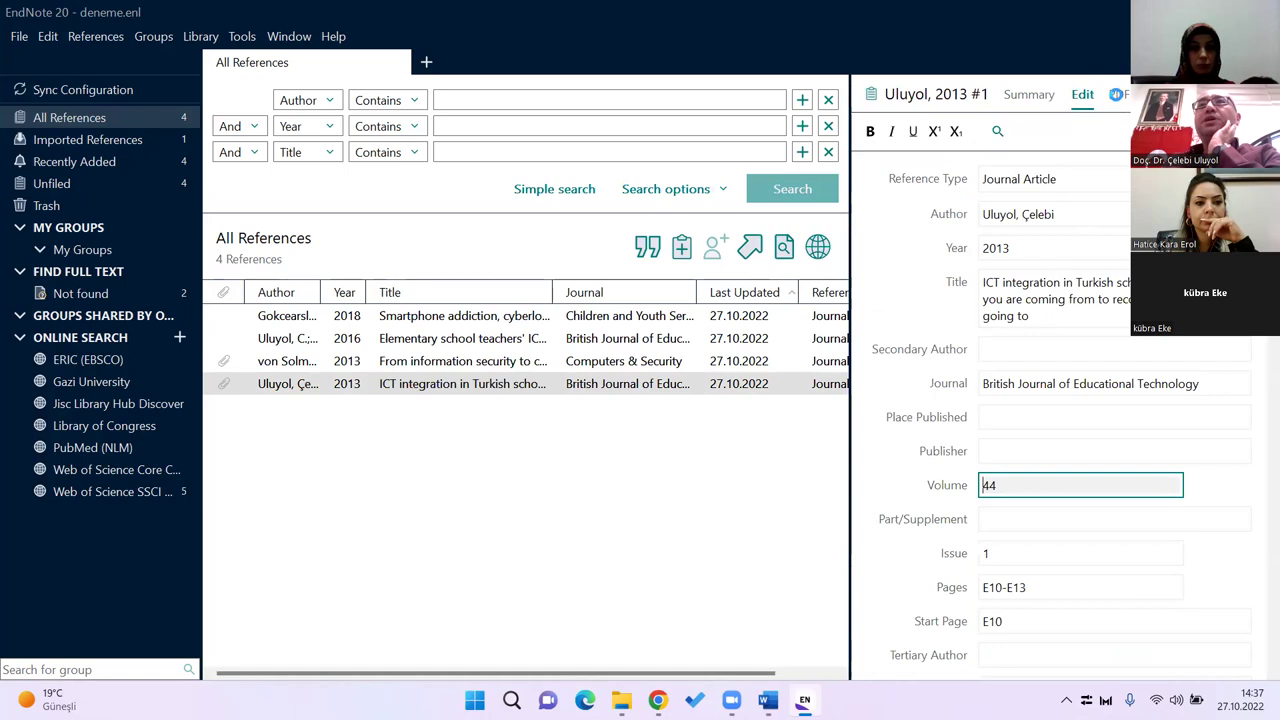
pyautogui.click(1117, 95)
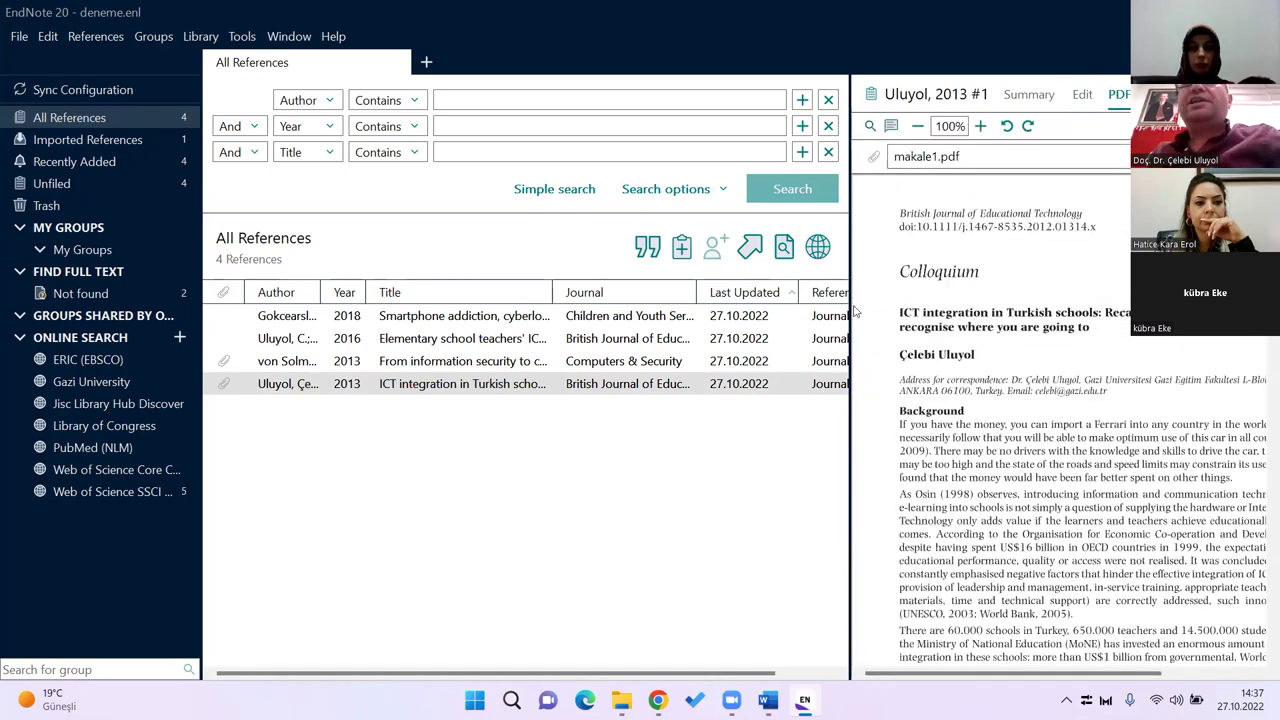
pyautogui.moveTo(851, 306); pyautogui.dragTo(730, 308)
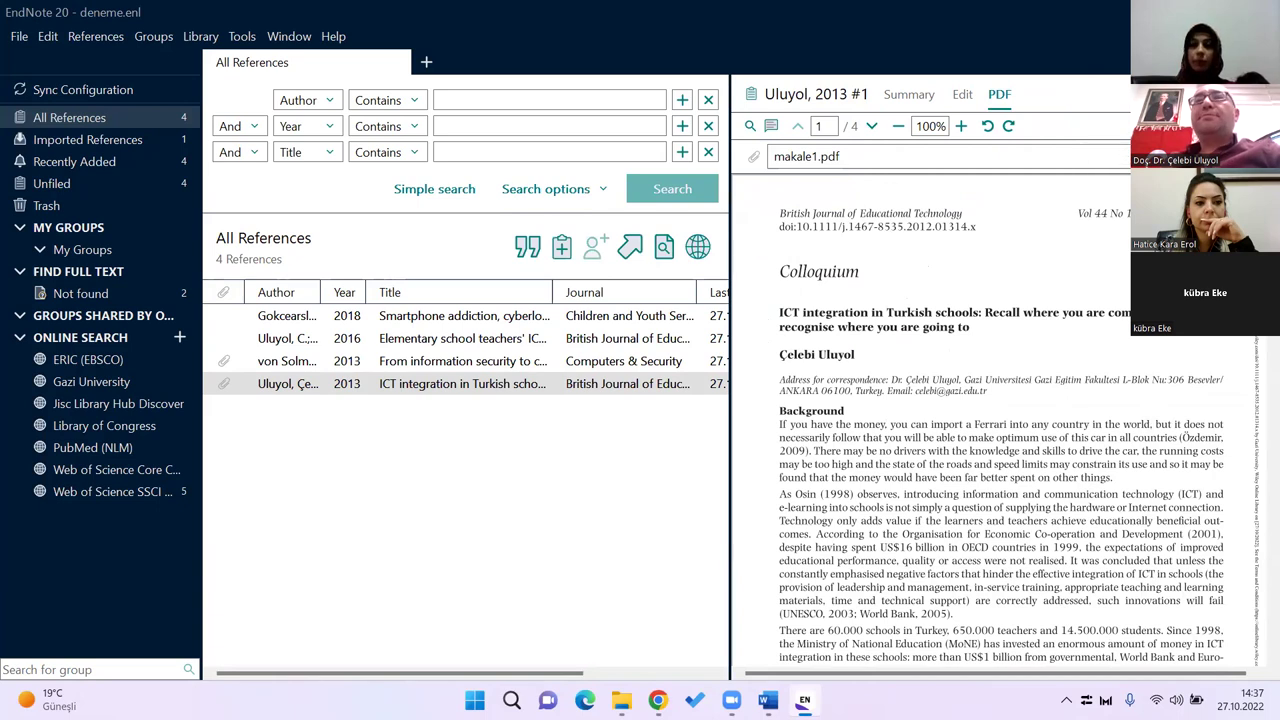
# Step: Open makale1.pdf in its own PDF viewer window
pyautogui.click(1120, 156)
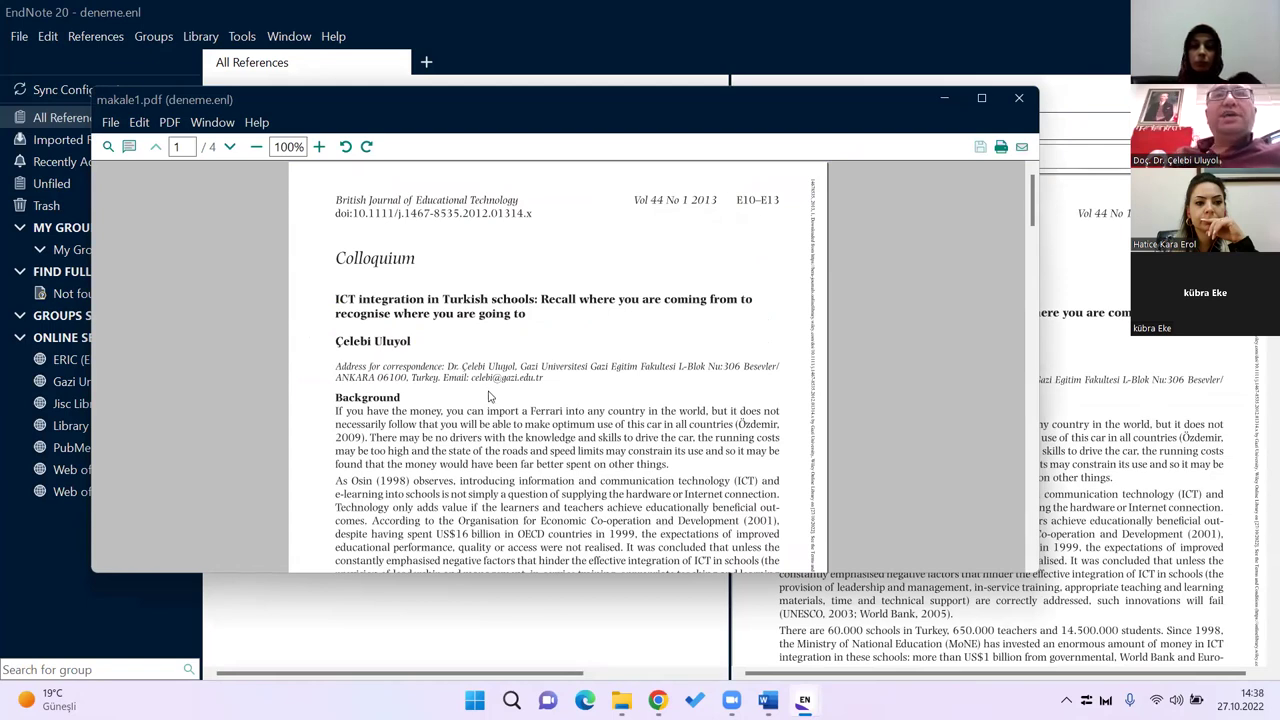
pyautogui.scroll(-4, 489, 398)
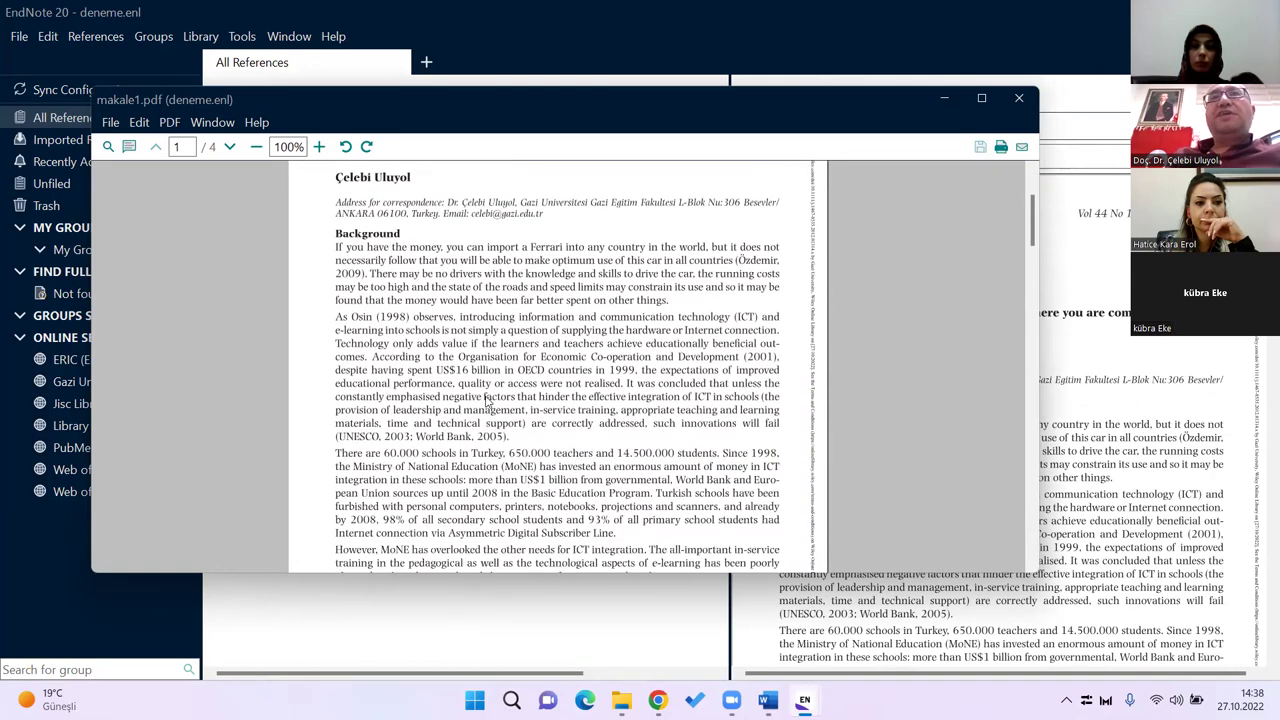
pyautogui.scroll(4, 486, 401)
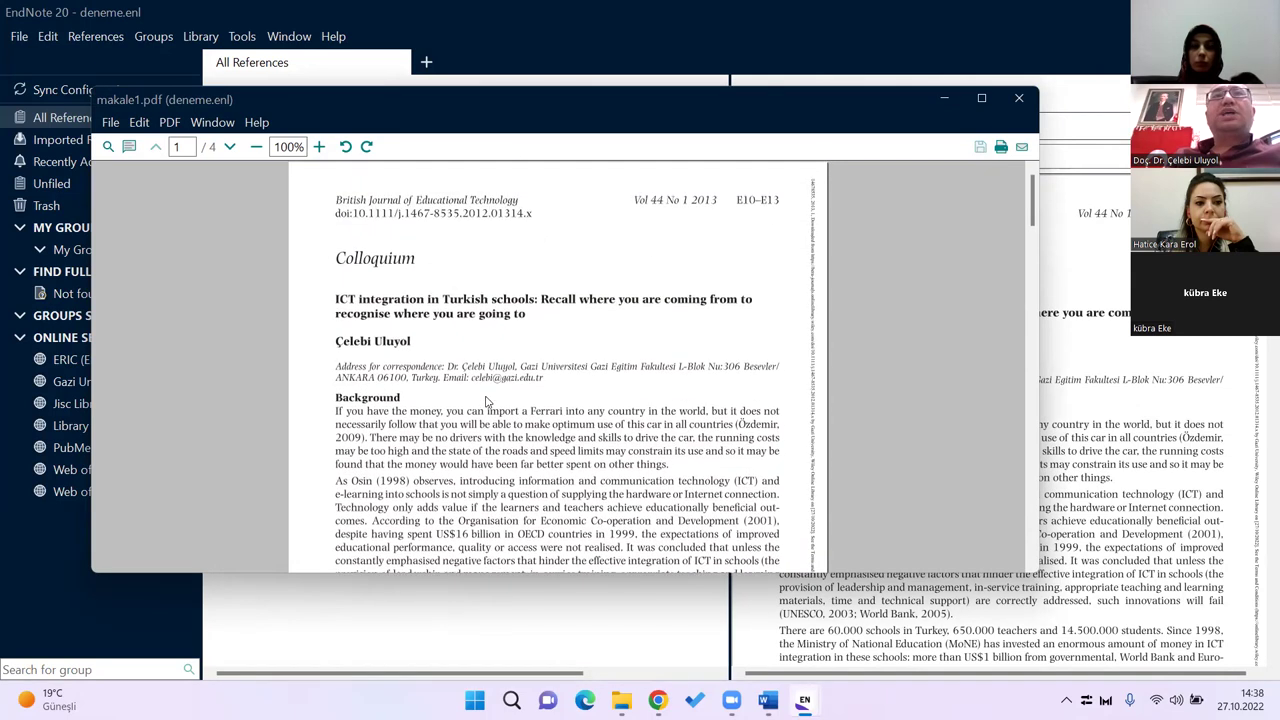
# Step: Highlight the first Background paragraph in yellow
pyautogui.click(129, 147)
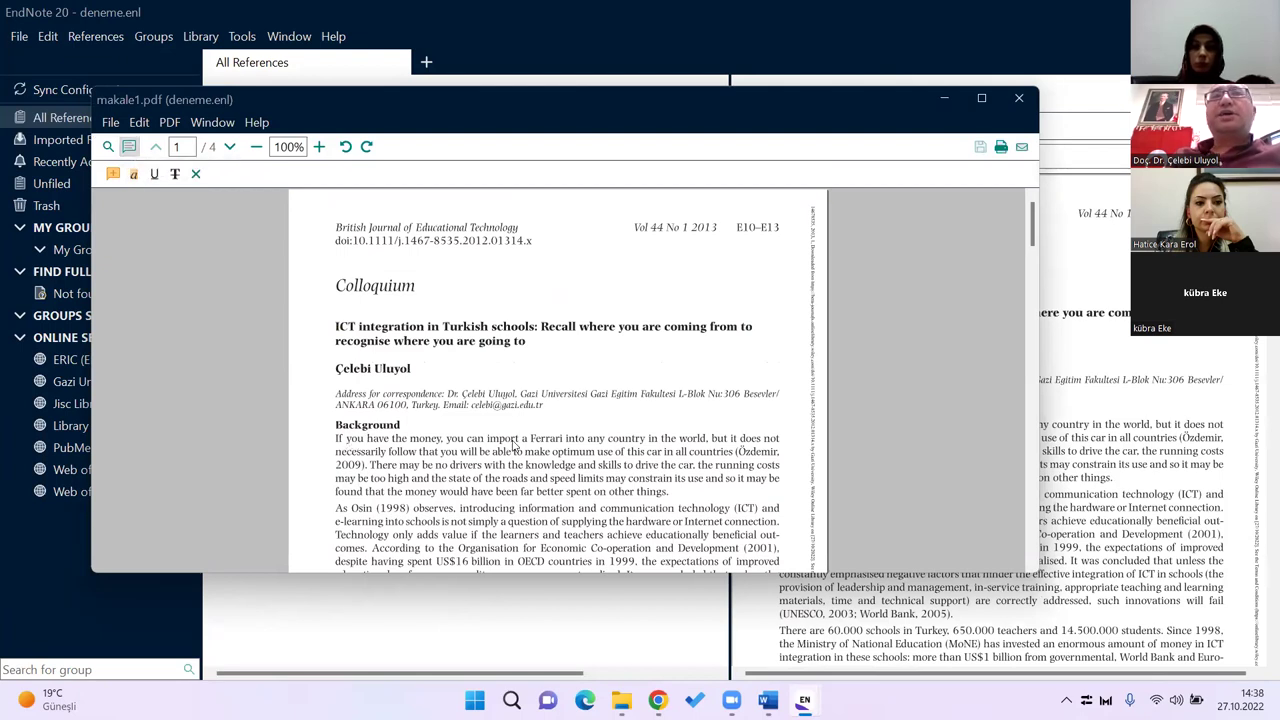
pyautogui.click(134, 175)
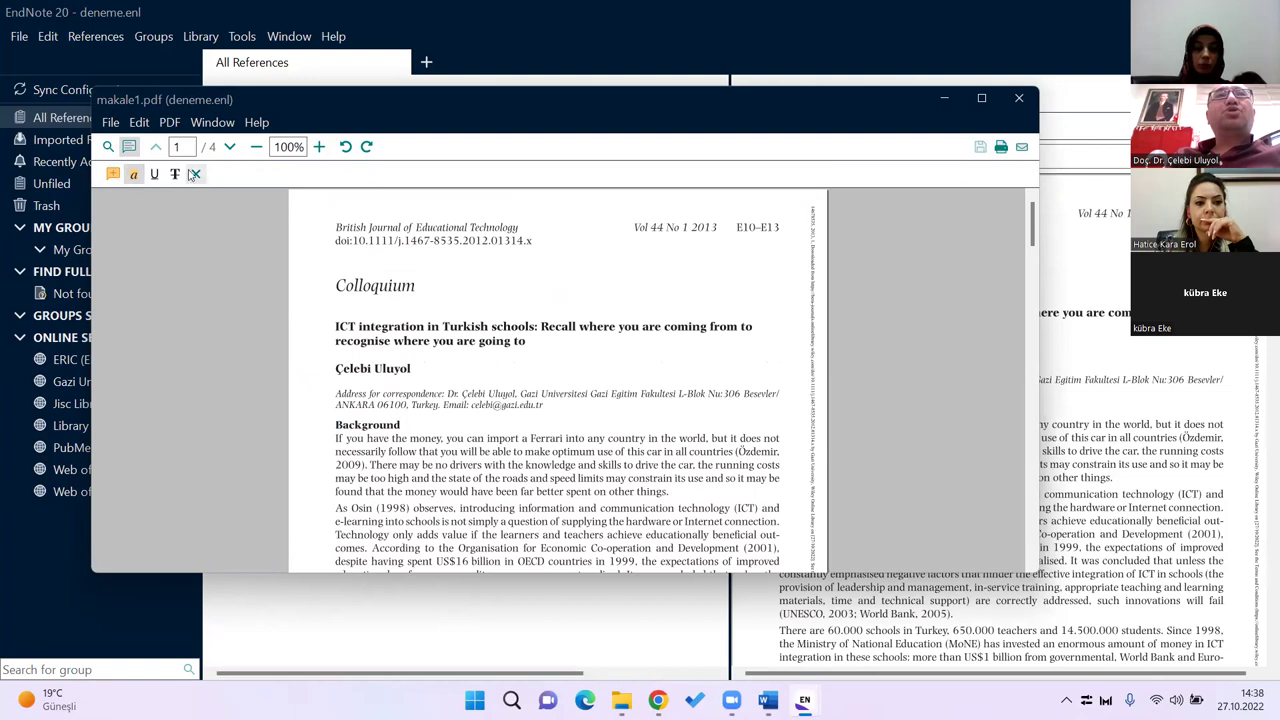
pyautogui.click(140, 176)
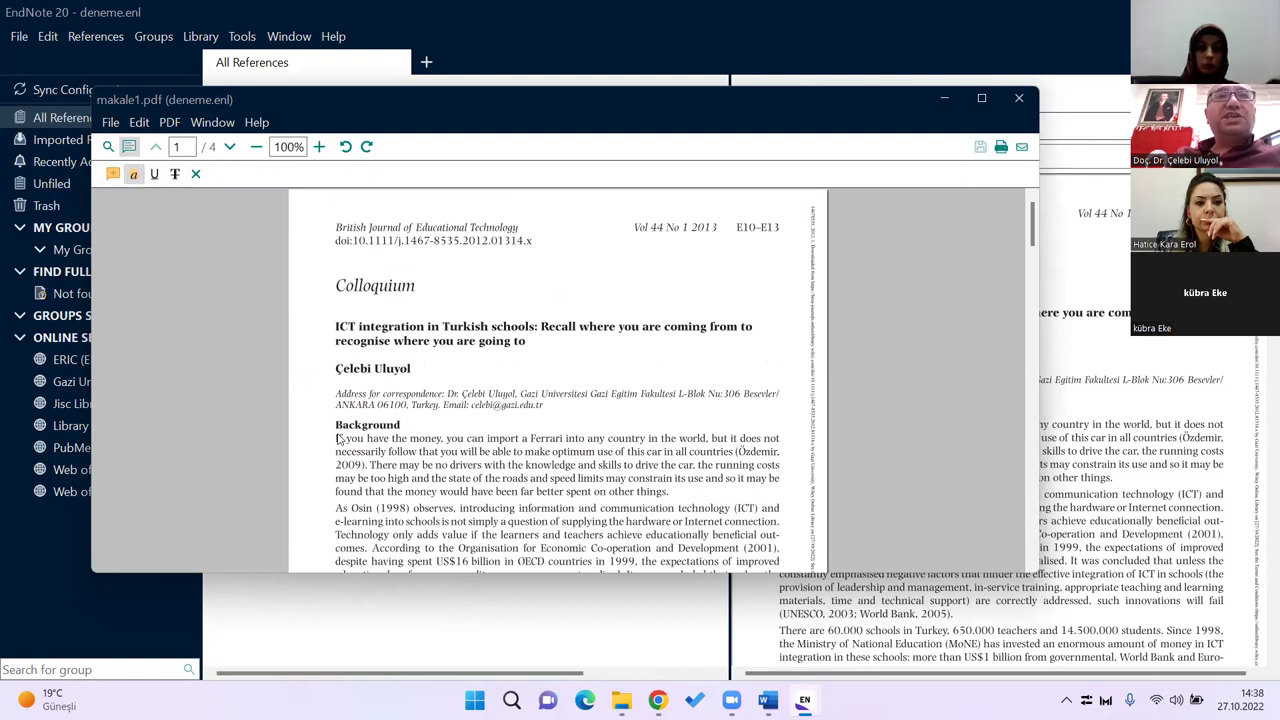
pyautogui.moveTo(336, 440); pyautogui.dragTo(660, 492)
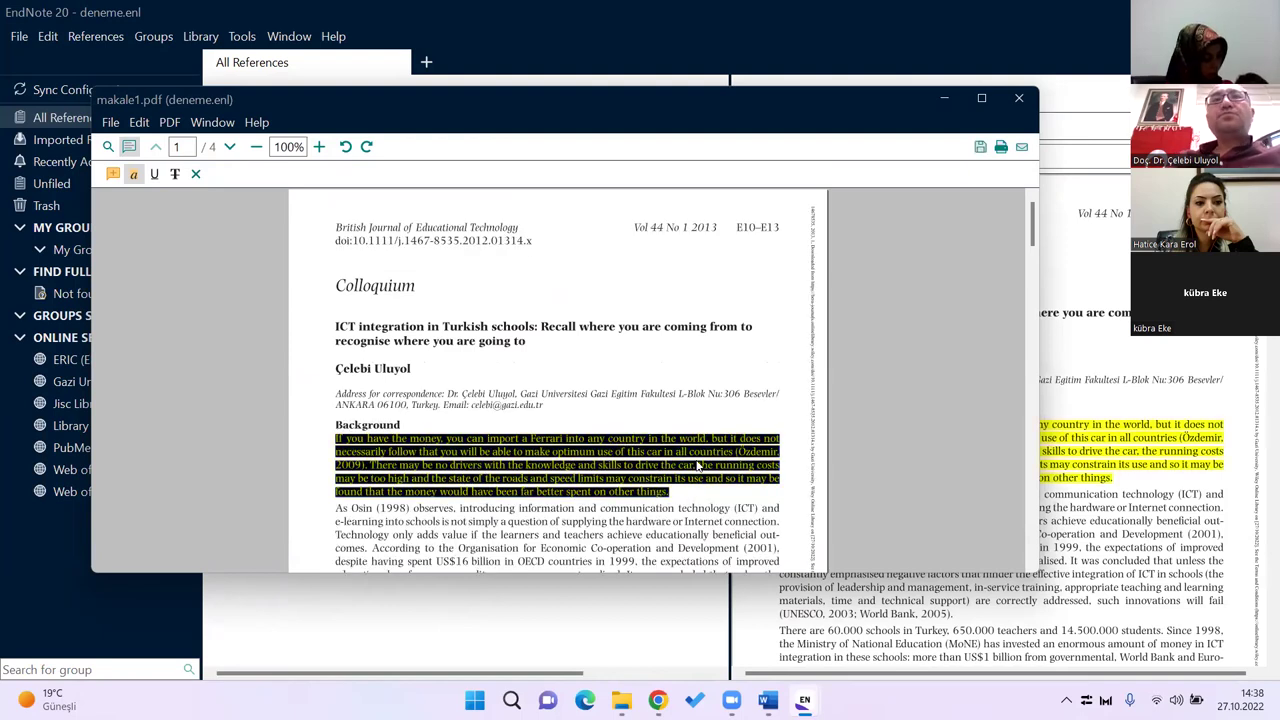
pyautogui.click(697, 430)
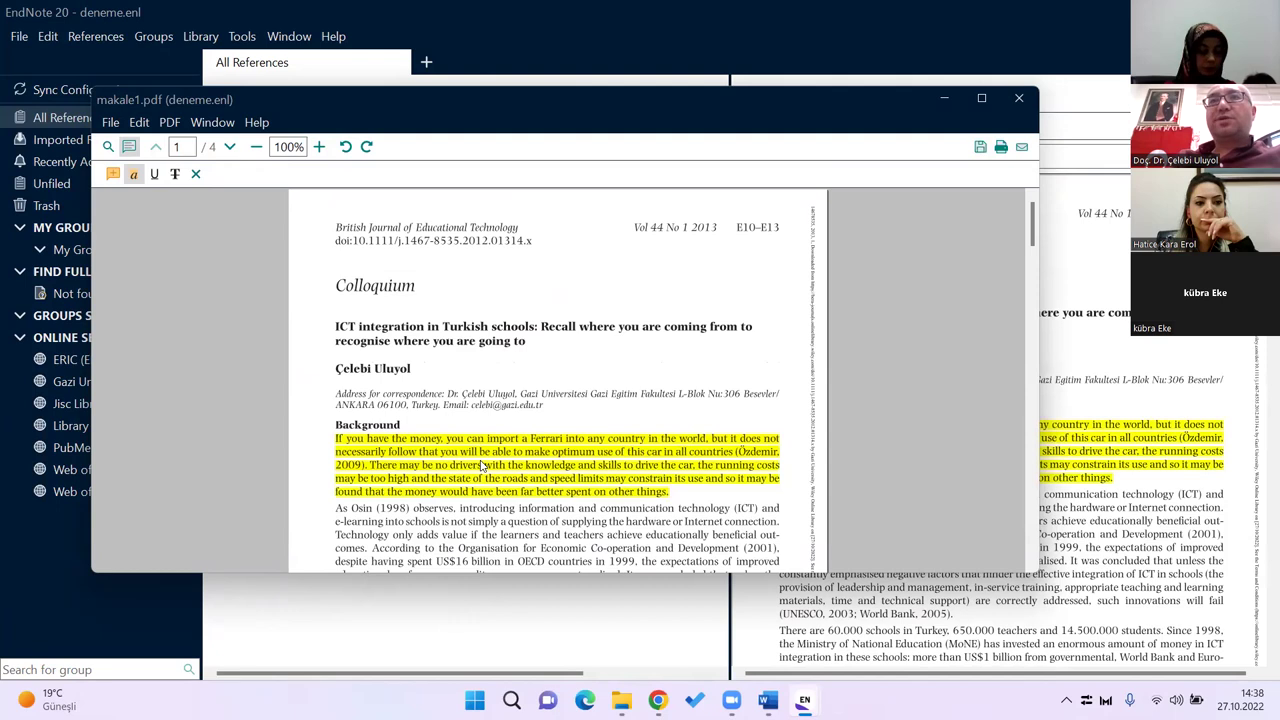
# Step: Add a sticky note 'Tezimin Giriş kısmında kullanacağım' beside the author address, then save makale1.pdf and close its window
pyautogui.click(113, 176)
pyautogui.click(586, 401)
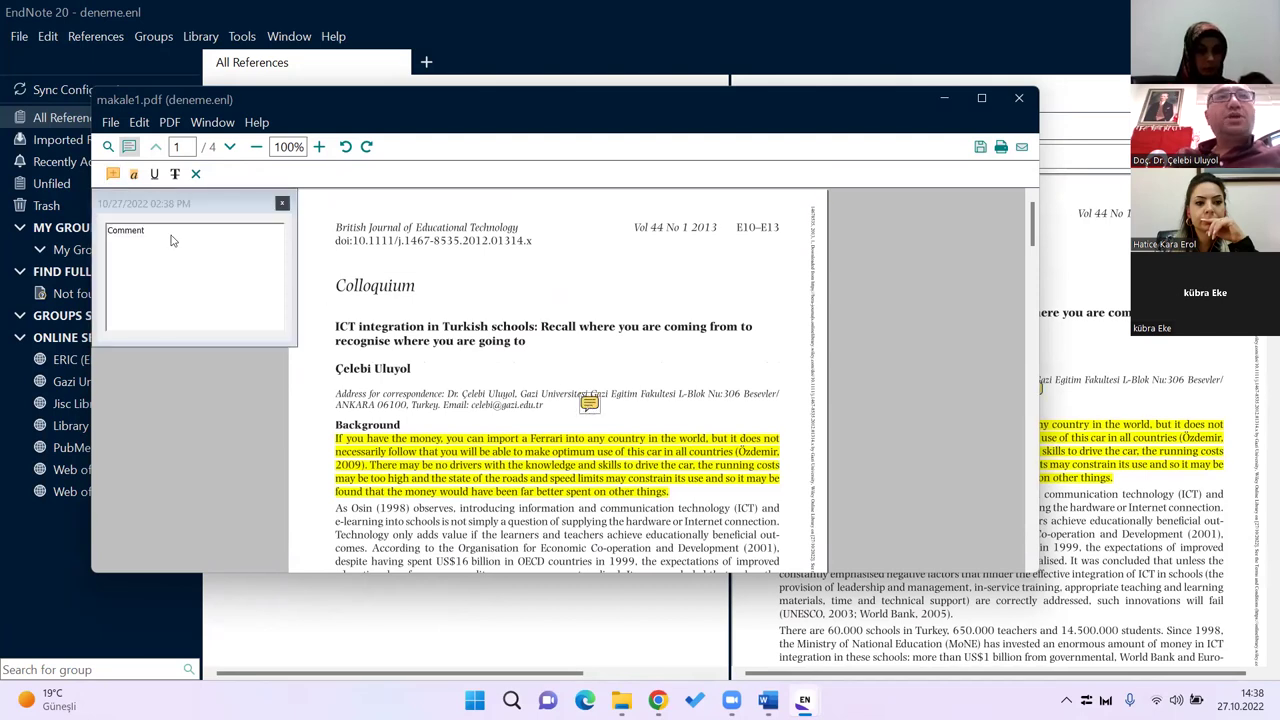
pyautogui.write('Te')
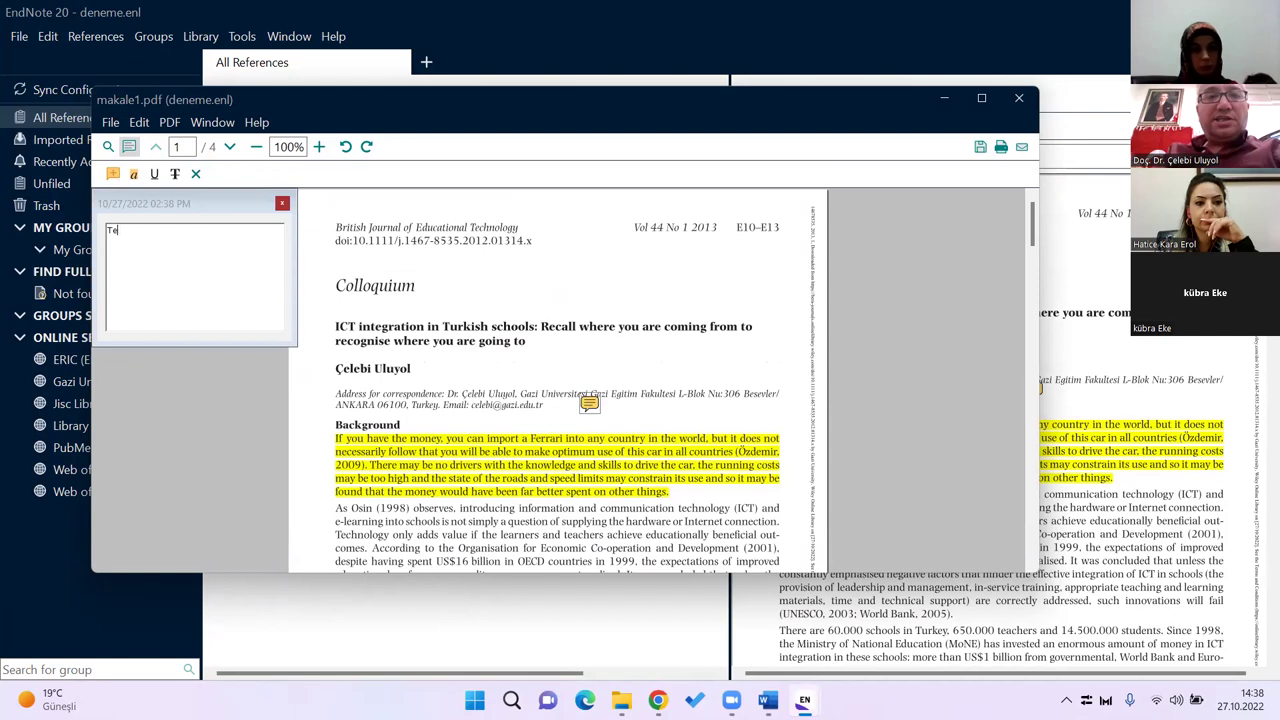
pyautogui.write('zimin Giriş')
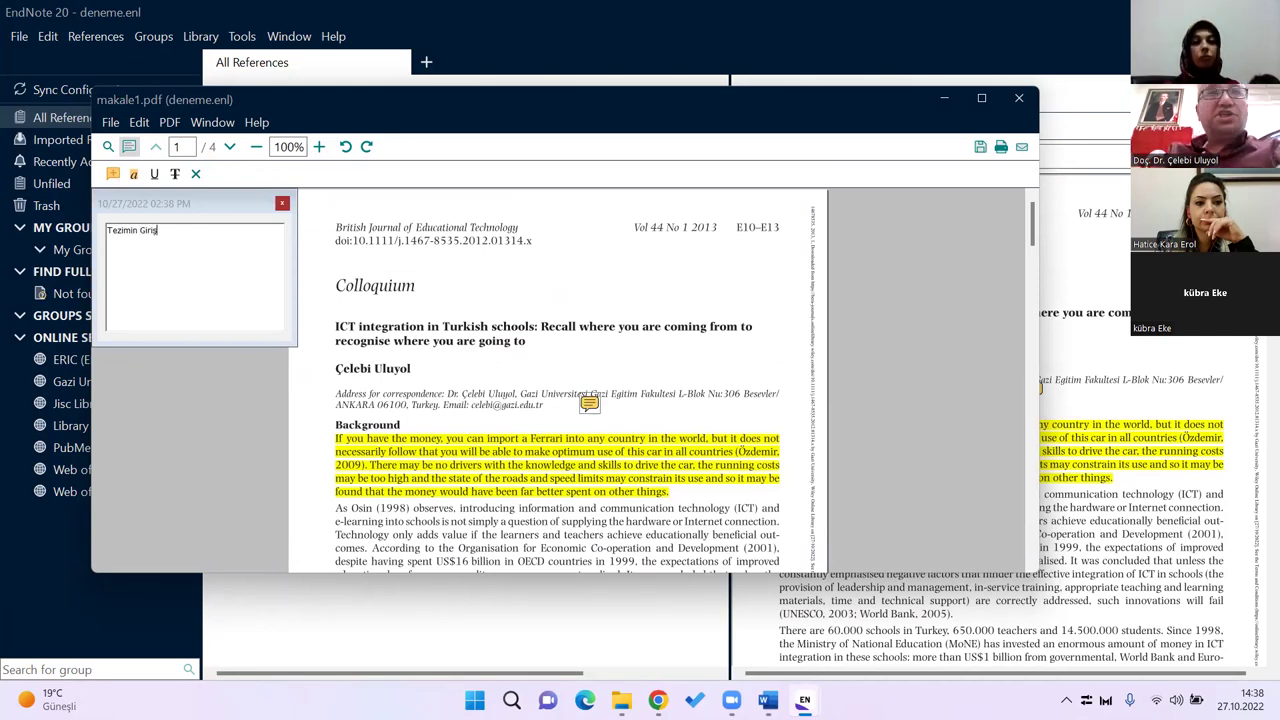
pyautogui.write(' kısmında ku')
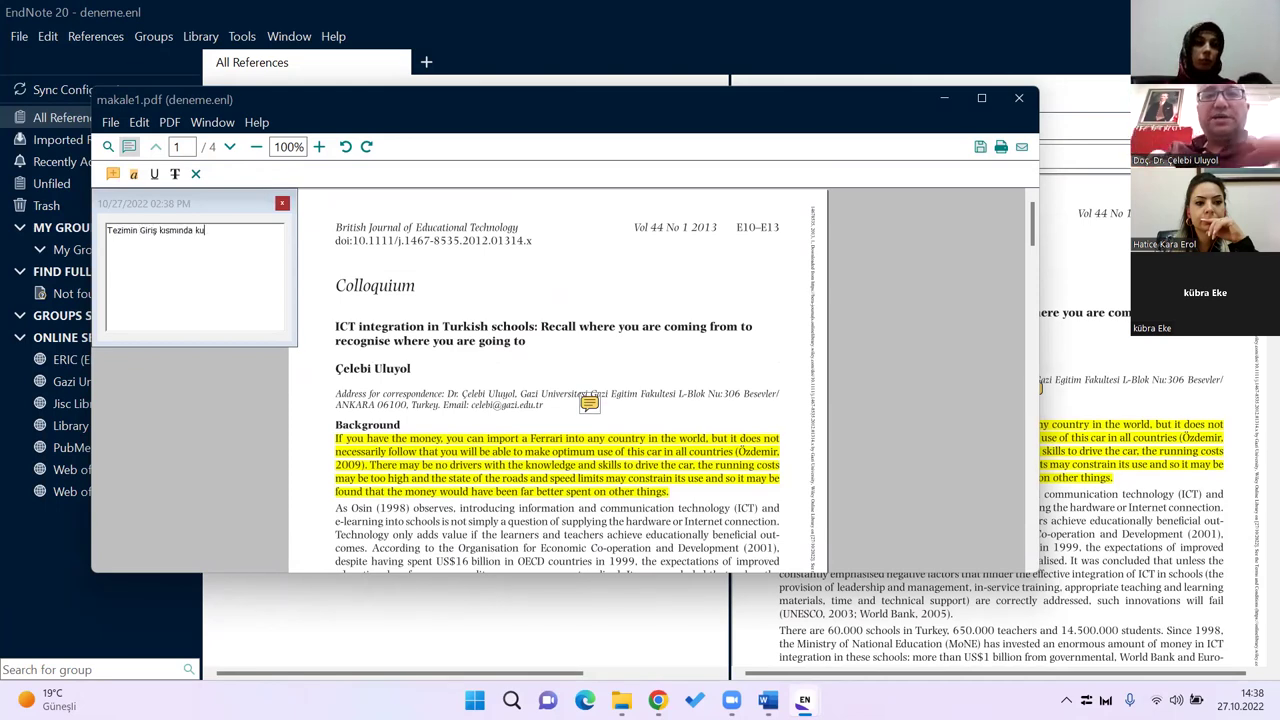
pyautogui.write('llanacağım')
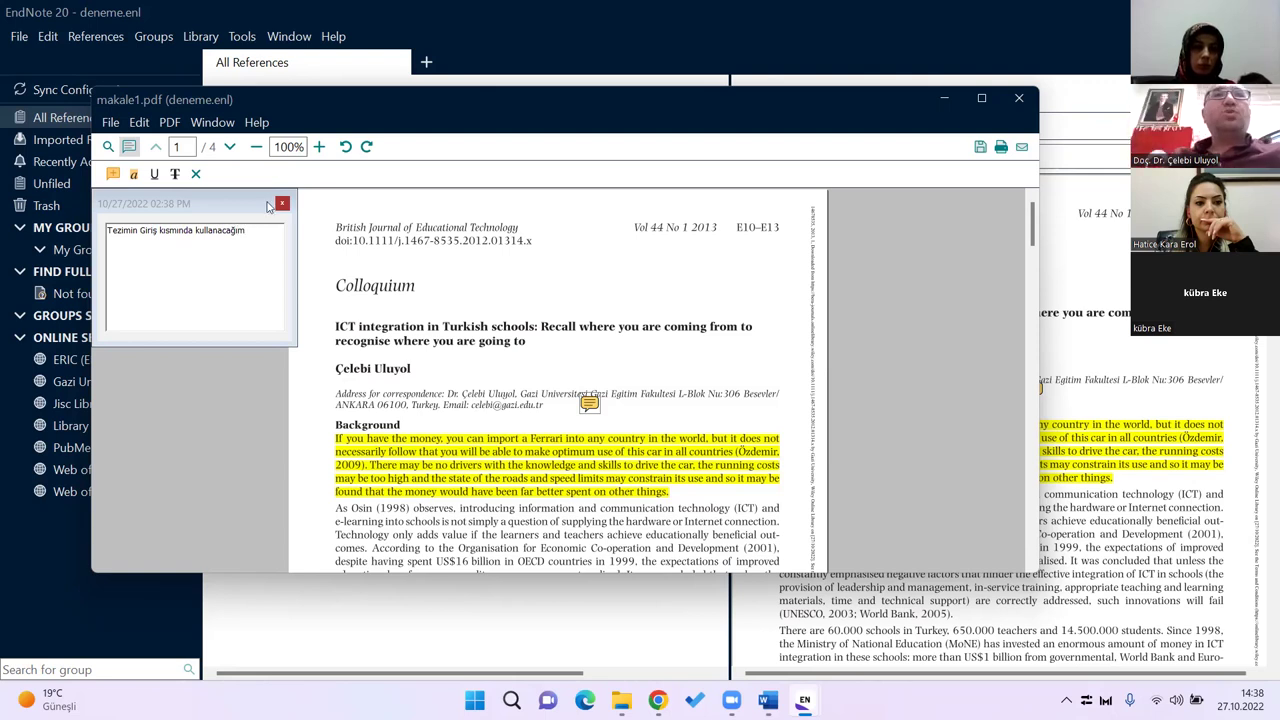
pyautogui.click(283, 205)
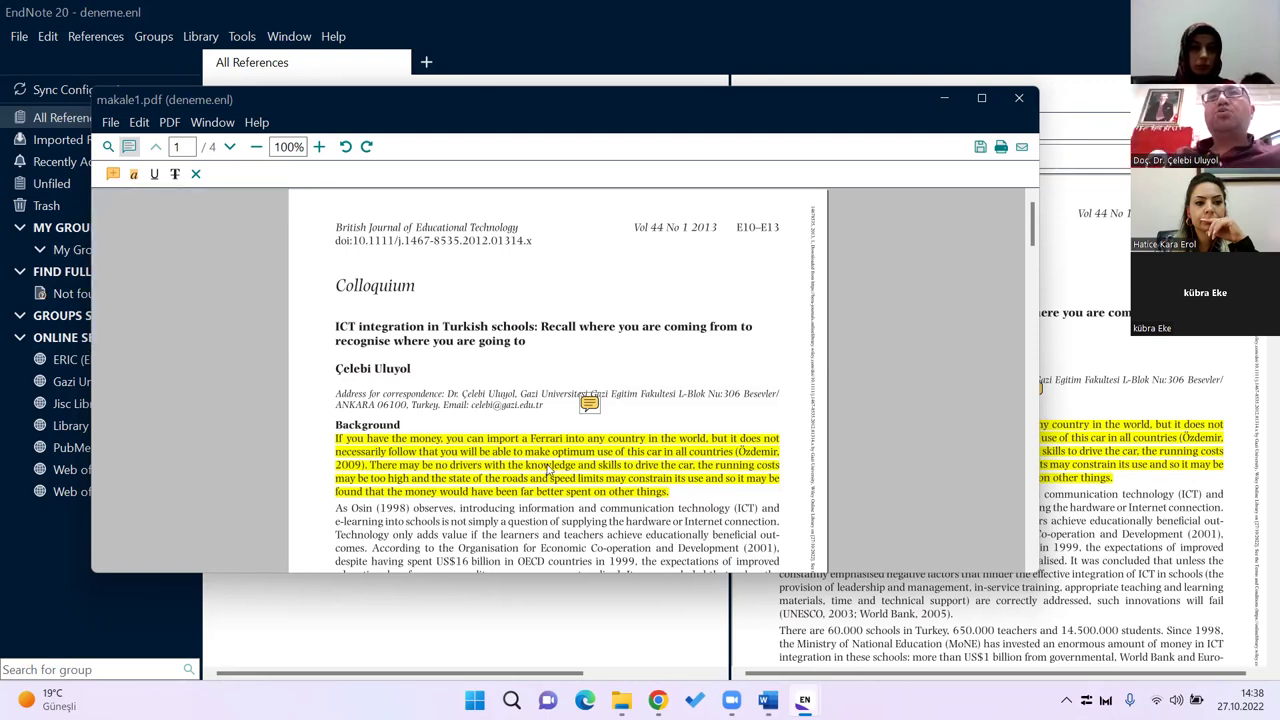
pyautogui.click(980, 147)
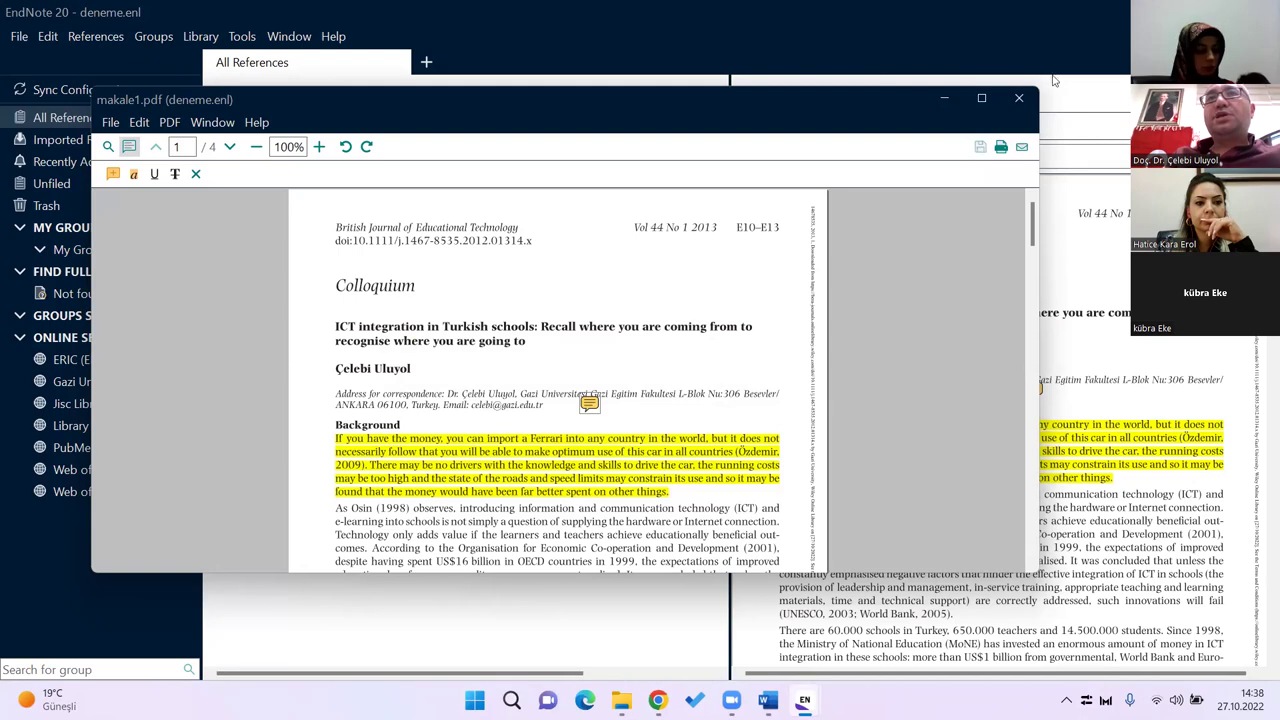
pyautogui.click(1019, 97)
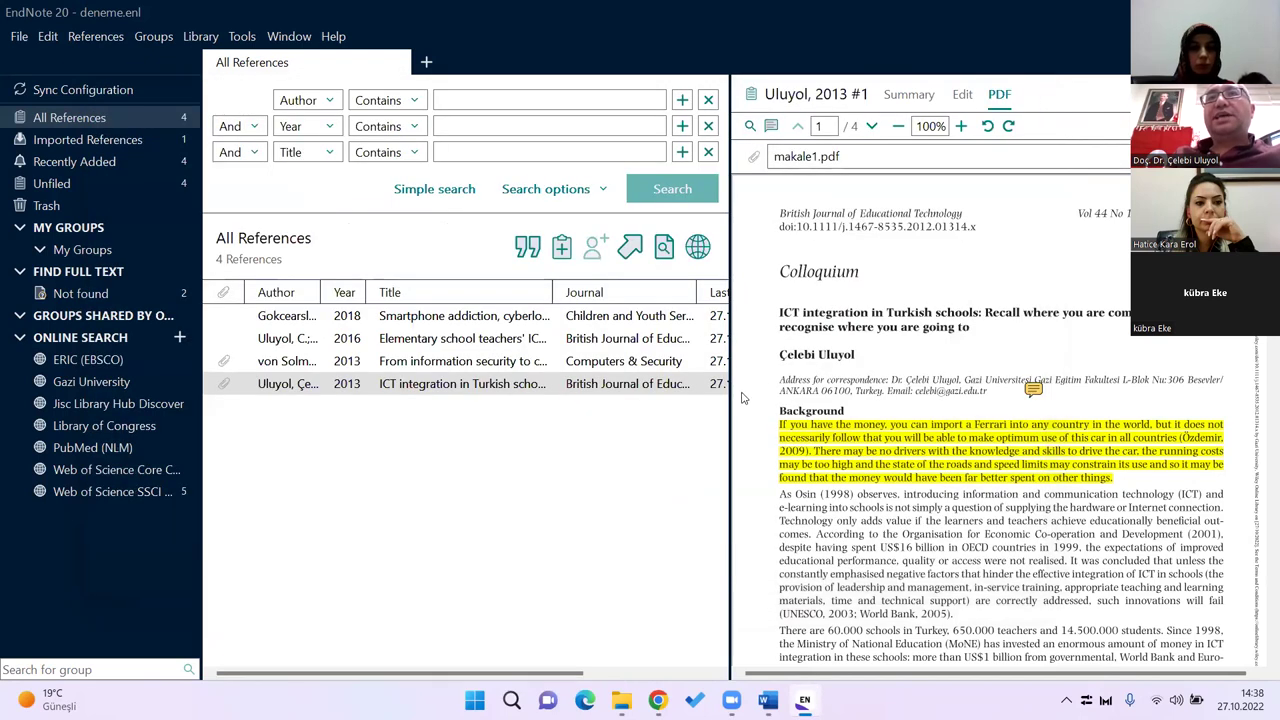
# Step: Widen the reference list to show more columns and scroll to the passage in the PDF
pyautogui.moveTo(730, 397); pyautogui.dragTo(883, 390)
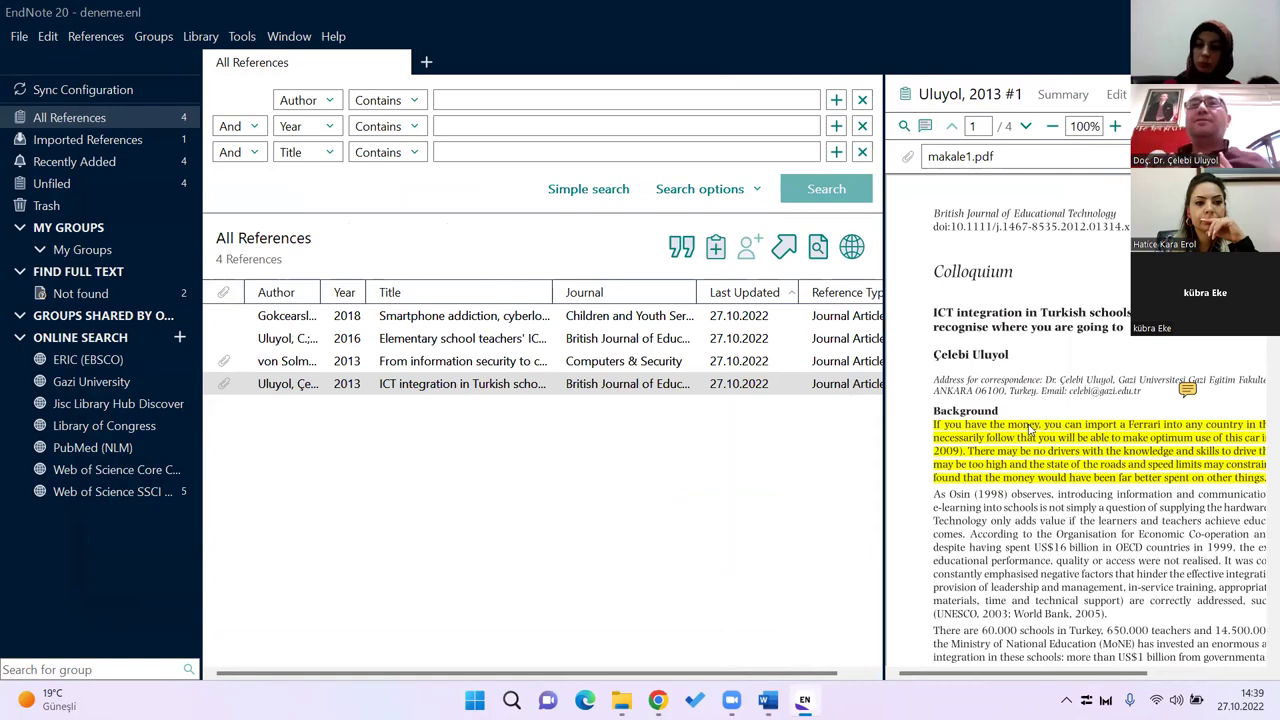
pyautogui.scroll(-5, 1030, 428)
pyautogui.scroll(-8, 1036, 436)
pyautogui.scroll(7, 1036, 438)
pyautogui.scroll(-8, 1036, 440)
pyautogui.scroll(7, 1036, 440)
pyautogui.scroll(7, 1036, 446)
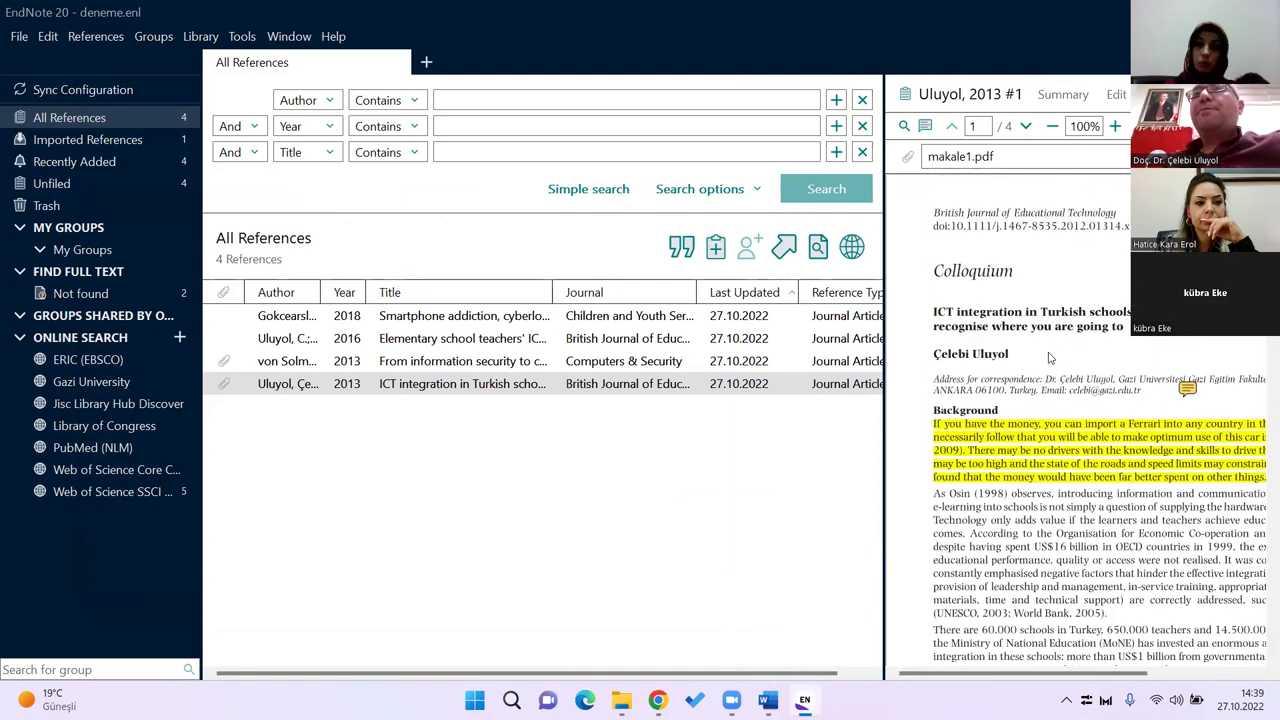
pyautogui.scroll(-2, 1055, 350)
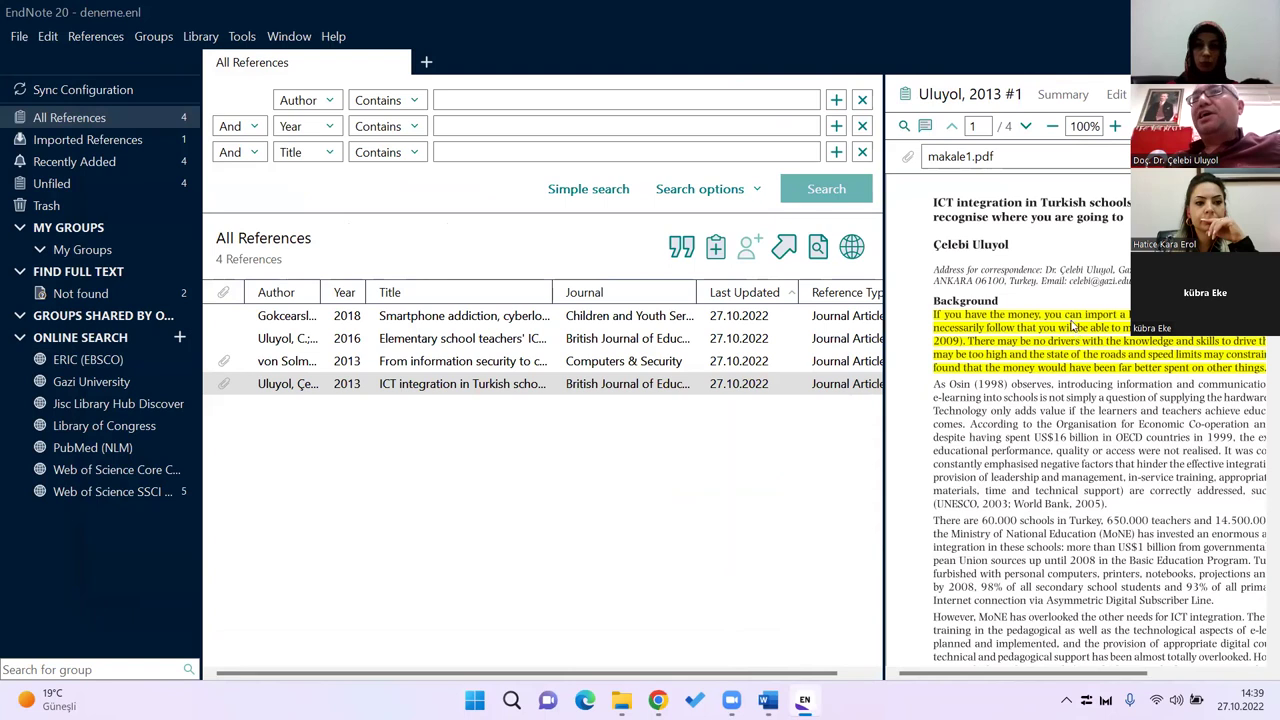
# Step: Underline 'Technology only adds value if the learners' and strike through the line about negative factors
pyautogui.click(925, 126)
pyautogui.click(945, 153)
pyautogui.moveTo(934, 438); pyautogui.dragTo(1137, 442)
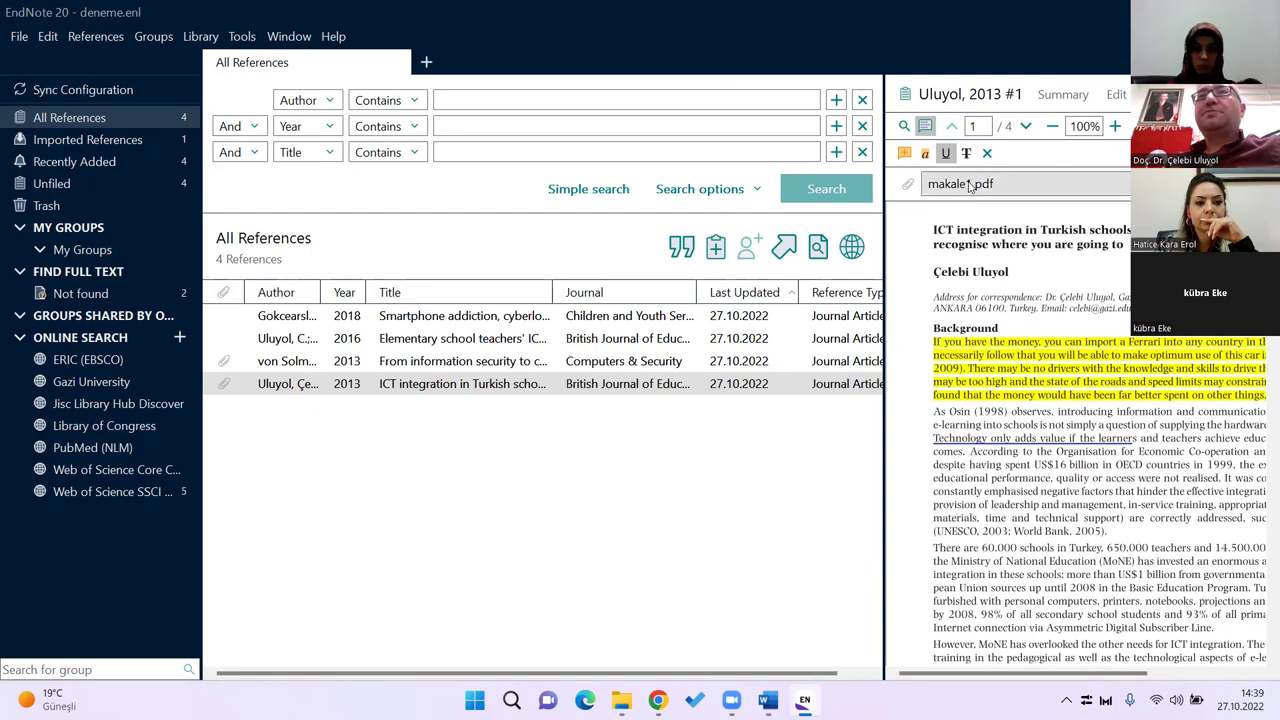
pyautogui.click(966, 153)
pyautogui.moveTo(934, 495); pyautogui.dragTo(1216, 495)
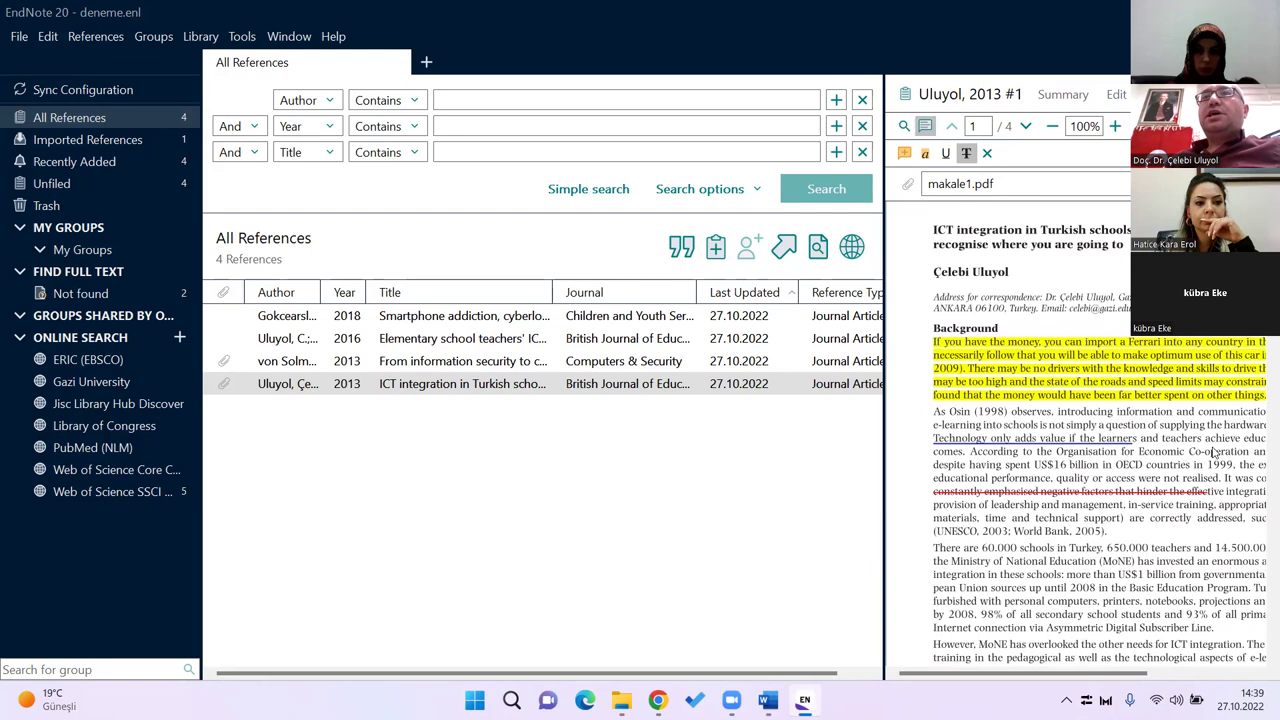
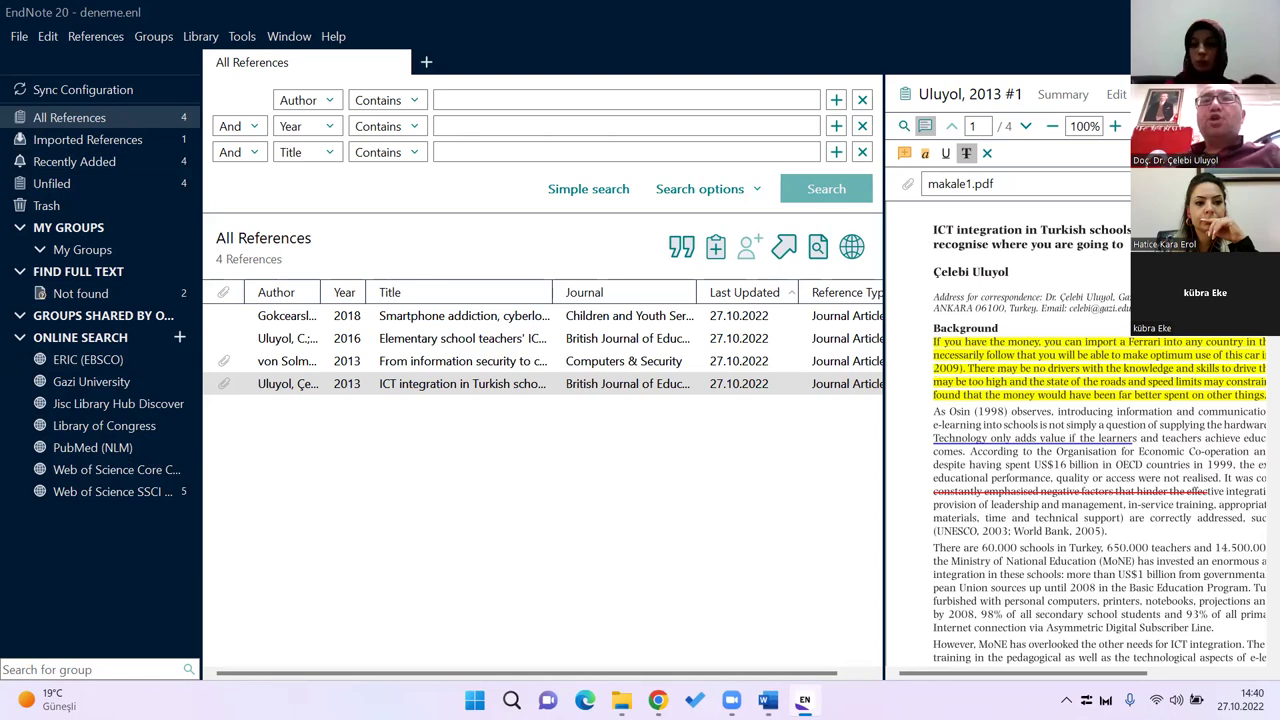
# Step: Check Word, then quit EndNote 20 so the blank Belge1 document with APA 7th Kopya style remains
pyautogui.hotkey('alt', 'Tab')
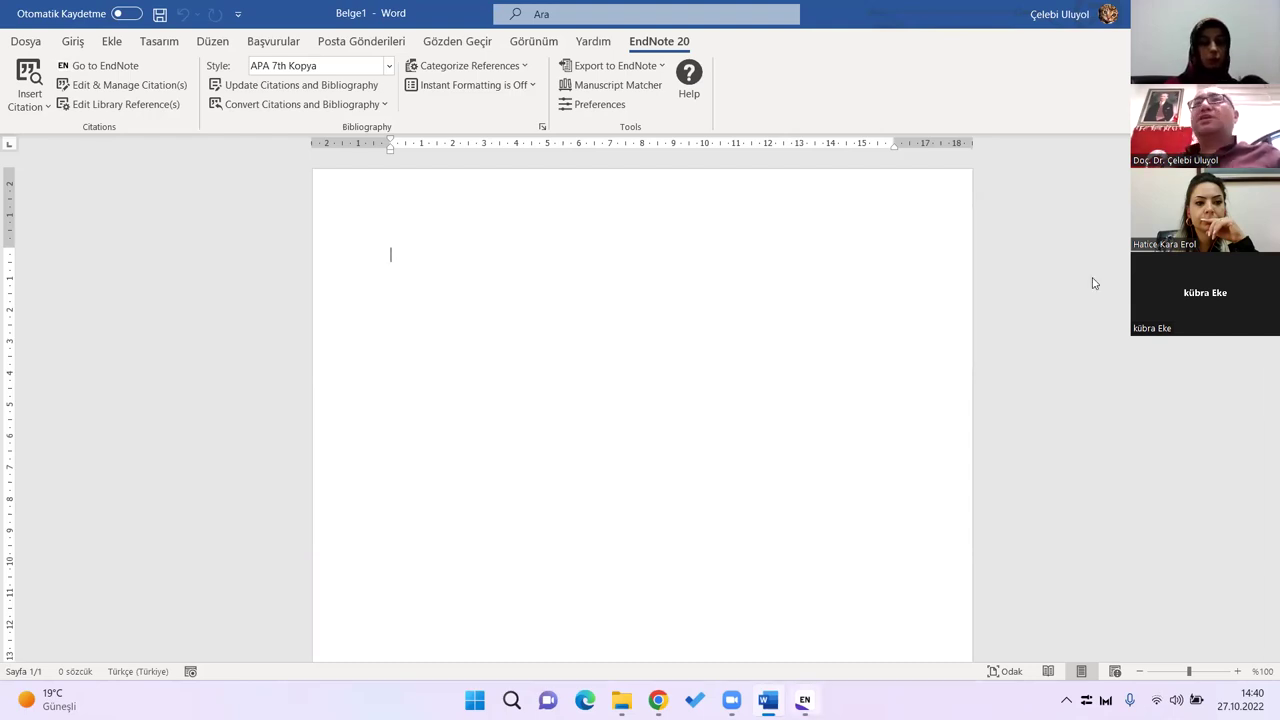
pyautogui.hotkey('alt', 'Tab')
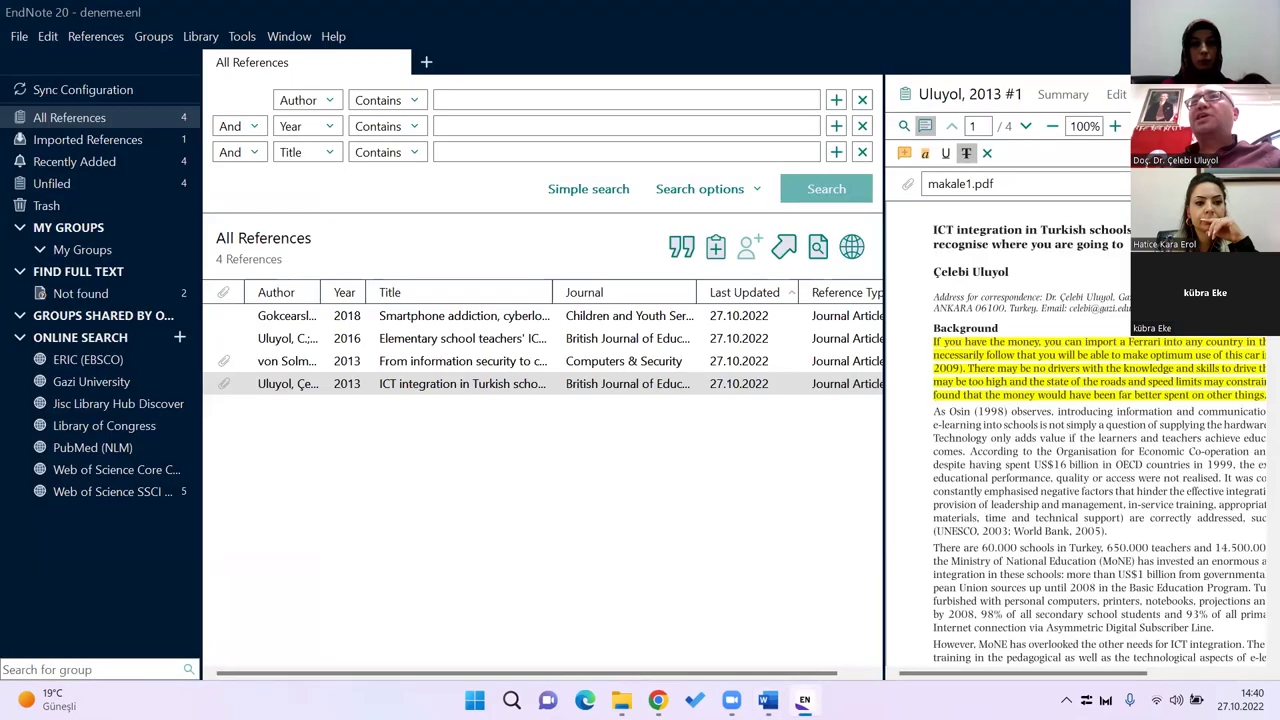
pyautogui.hotkey('alt', 'F4')
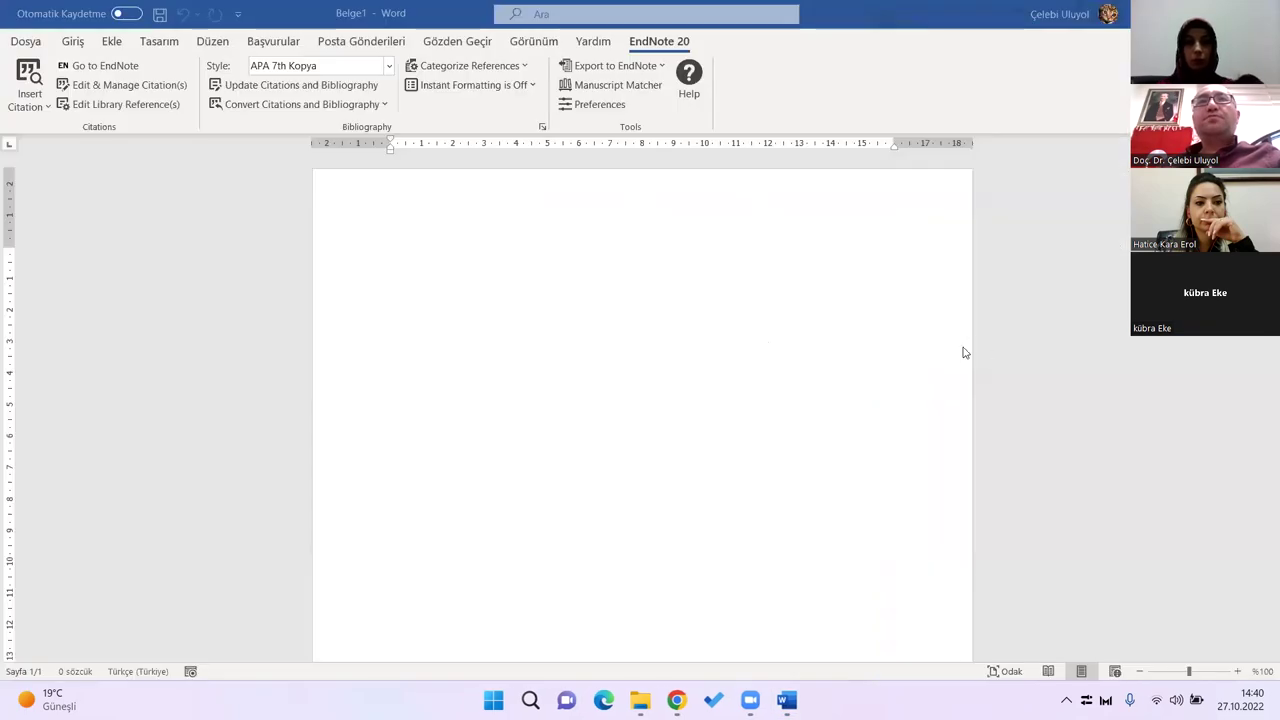
# Step: Reopen the deneme.enl library with its 4 references using Go to EndNote on Word's EndNote 20 tab
pyautogui.click(646, 305)
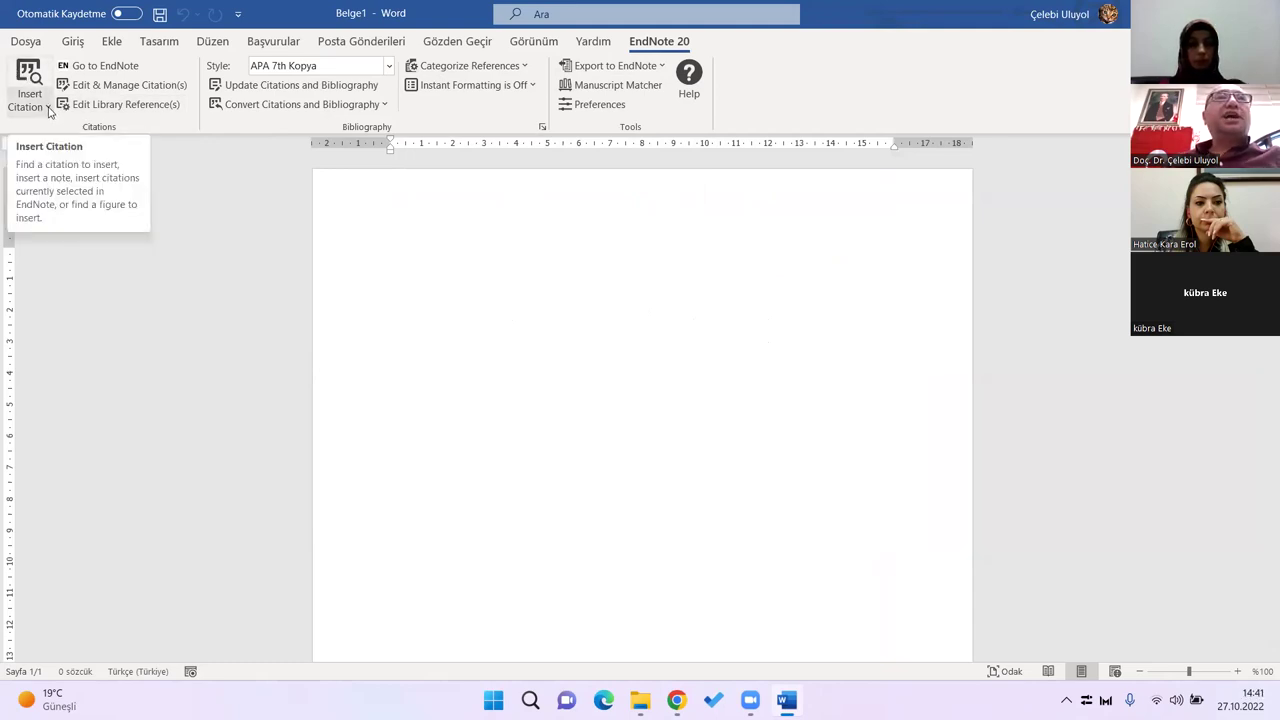
pyautogui.click(48, 108)
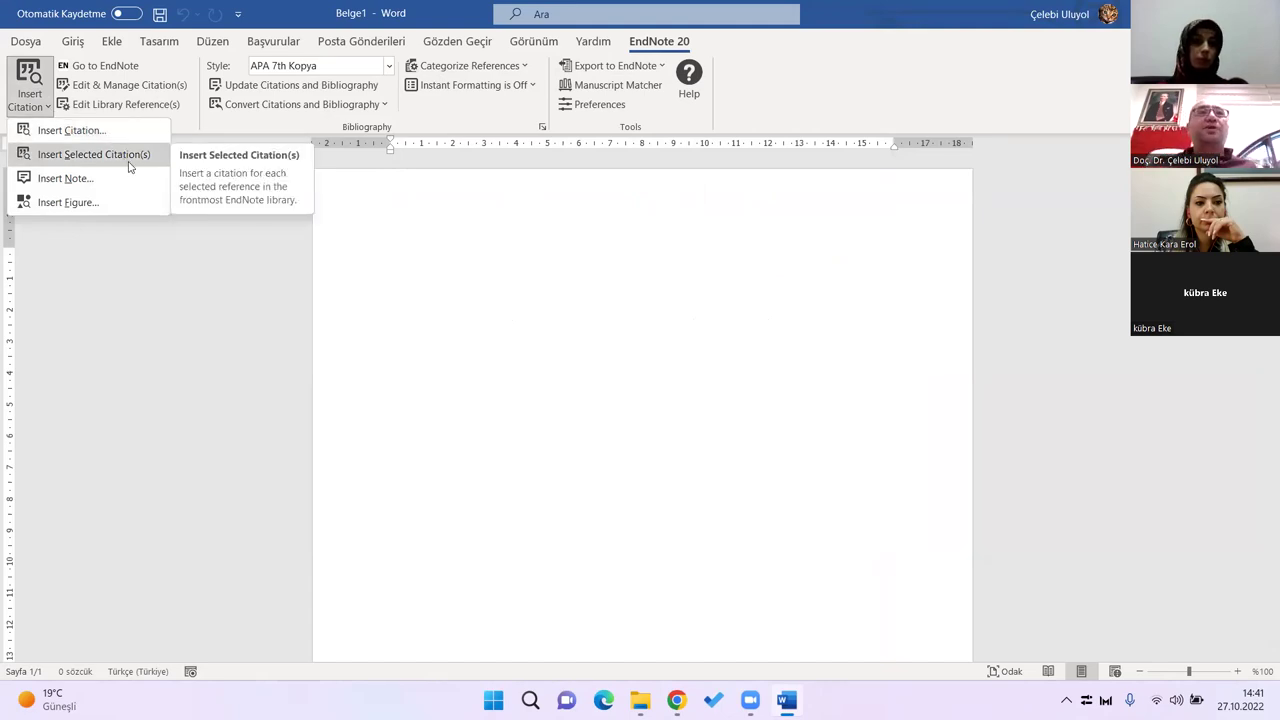
pyautogui.press('Escape')
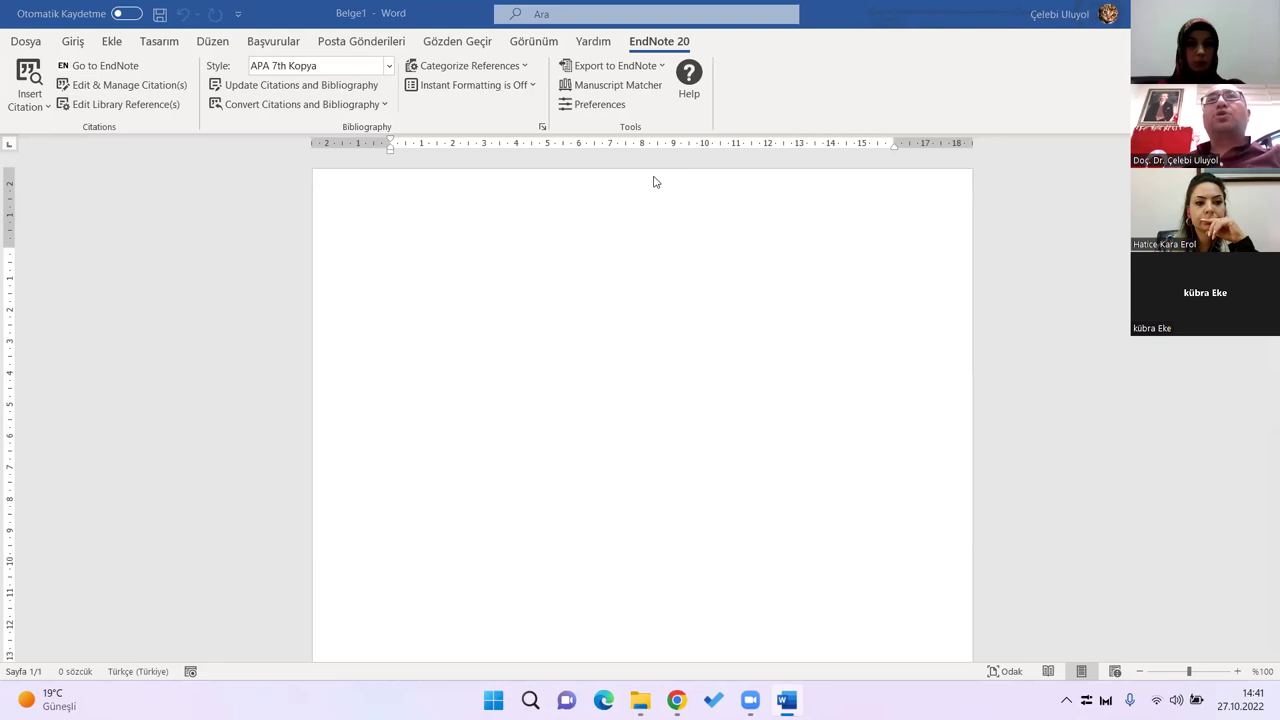
pyautogui.click(118, 66)
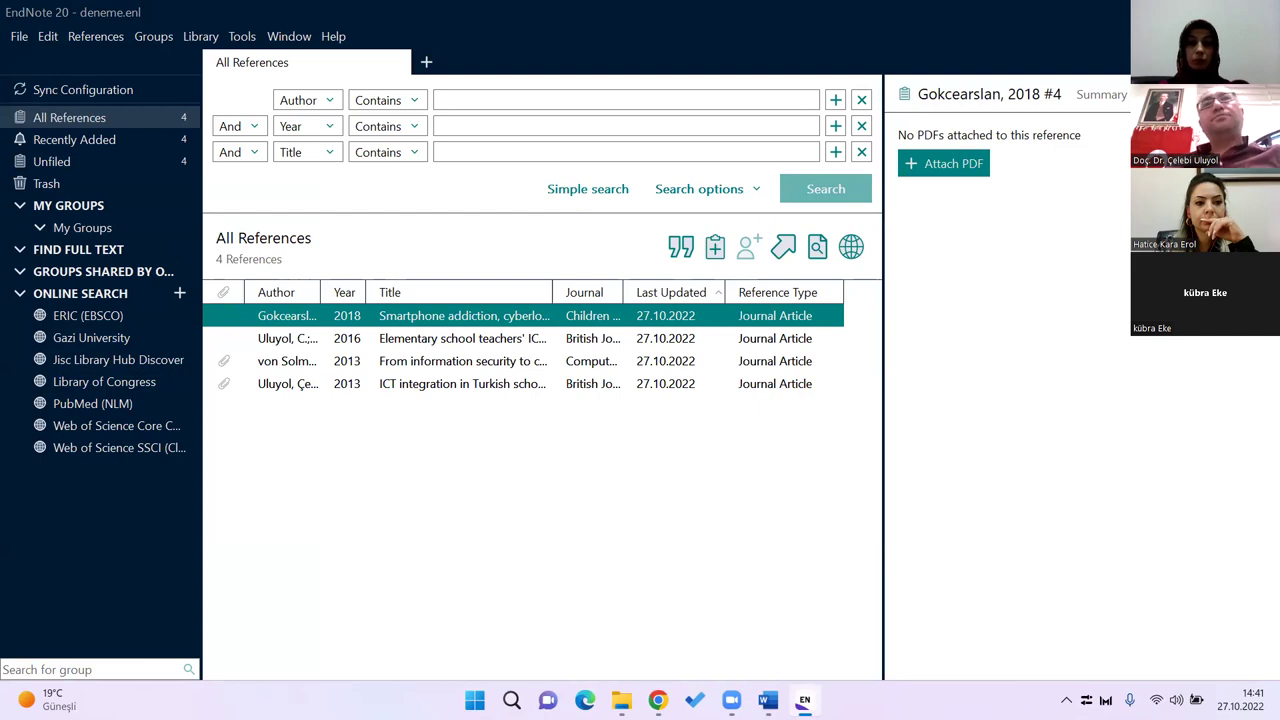
# Step: Type 'Türkiye BİT alanında önemli yatırımları hayata geçirmektedir' at the top of Belge1
pyautogui.hotkey('alt', 'Tab')
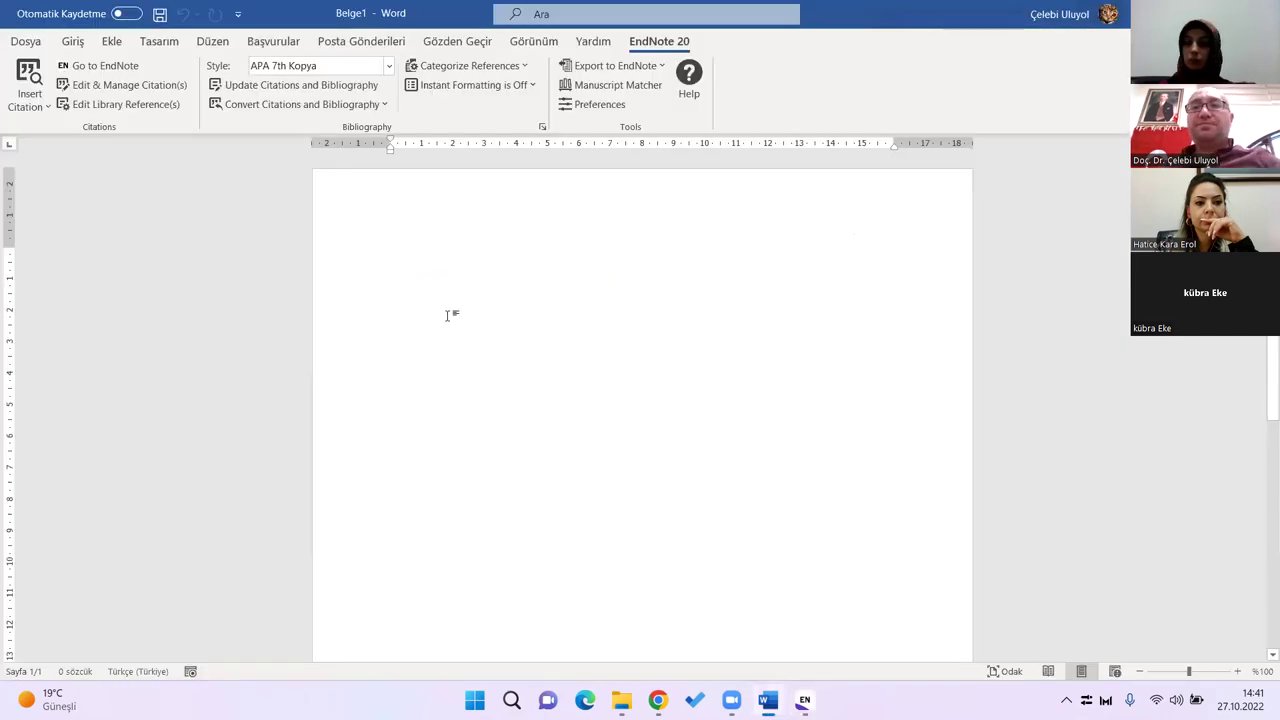
pyautogui.write('Türkiye')
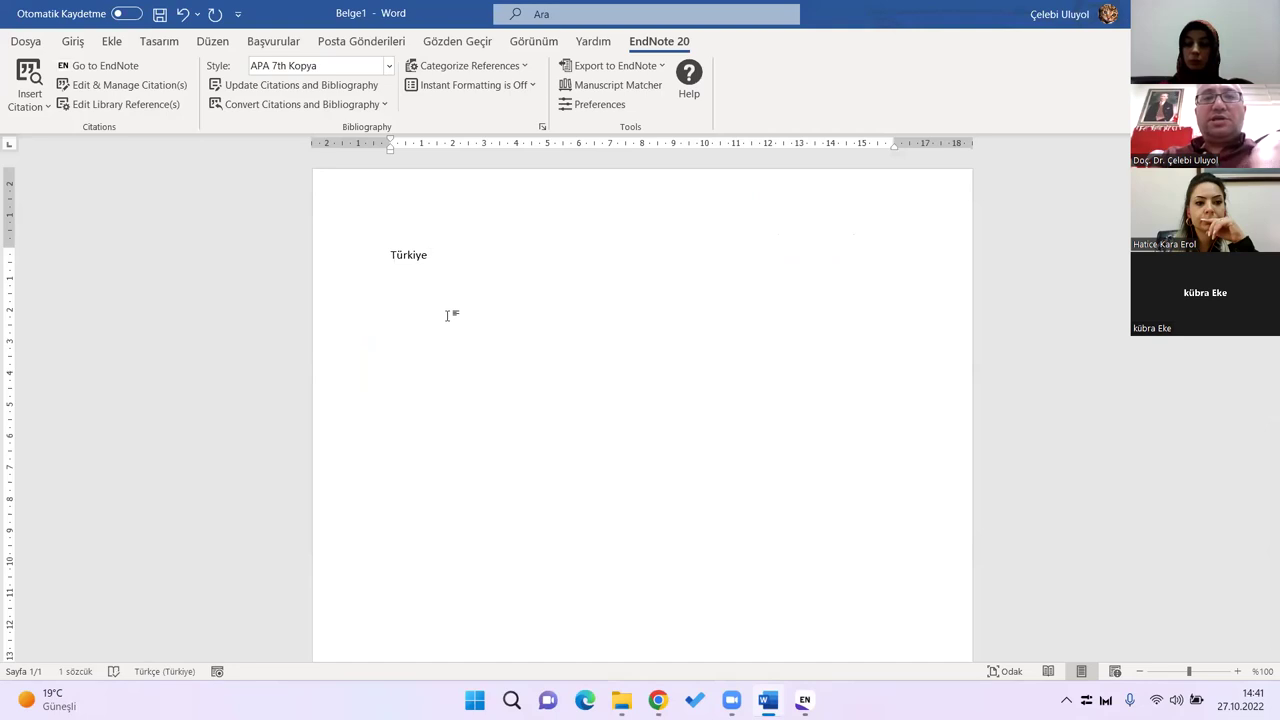
pyautogui.write(' BİT ')
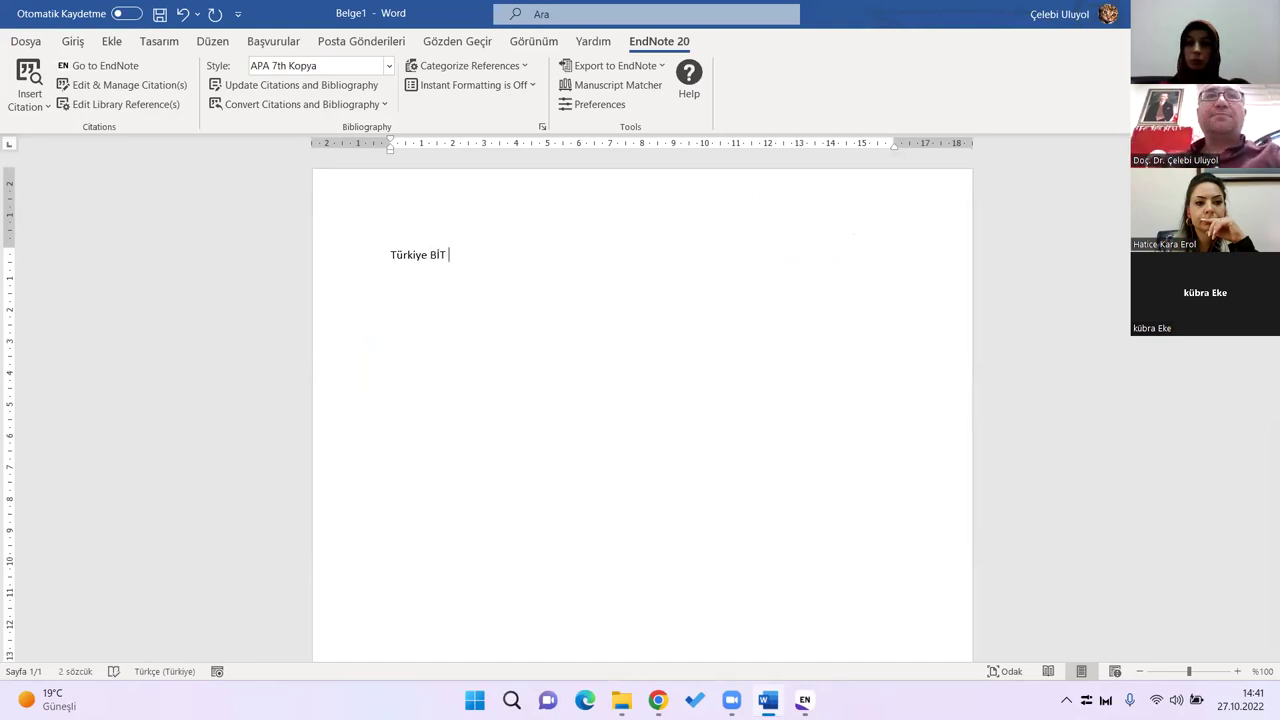
pyautogui.write('alanında ')
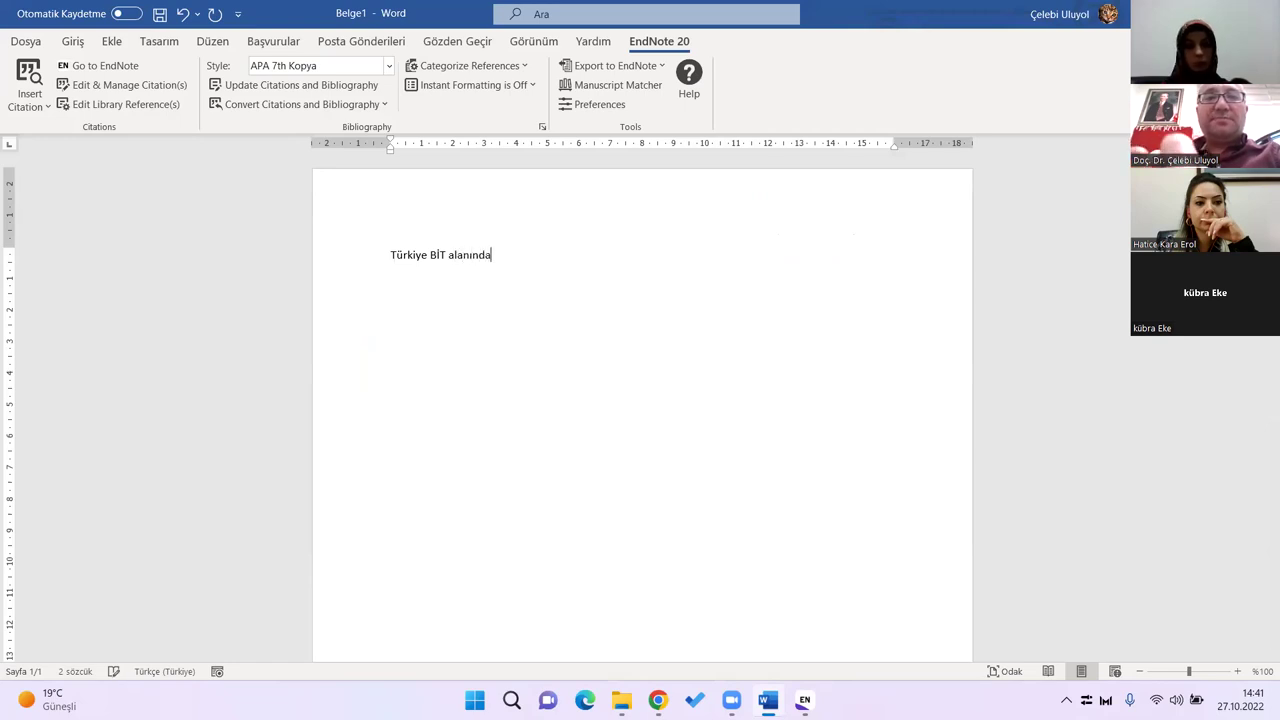
pyautogui.write('öneml')
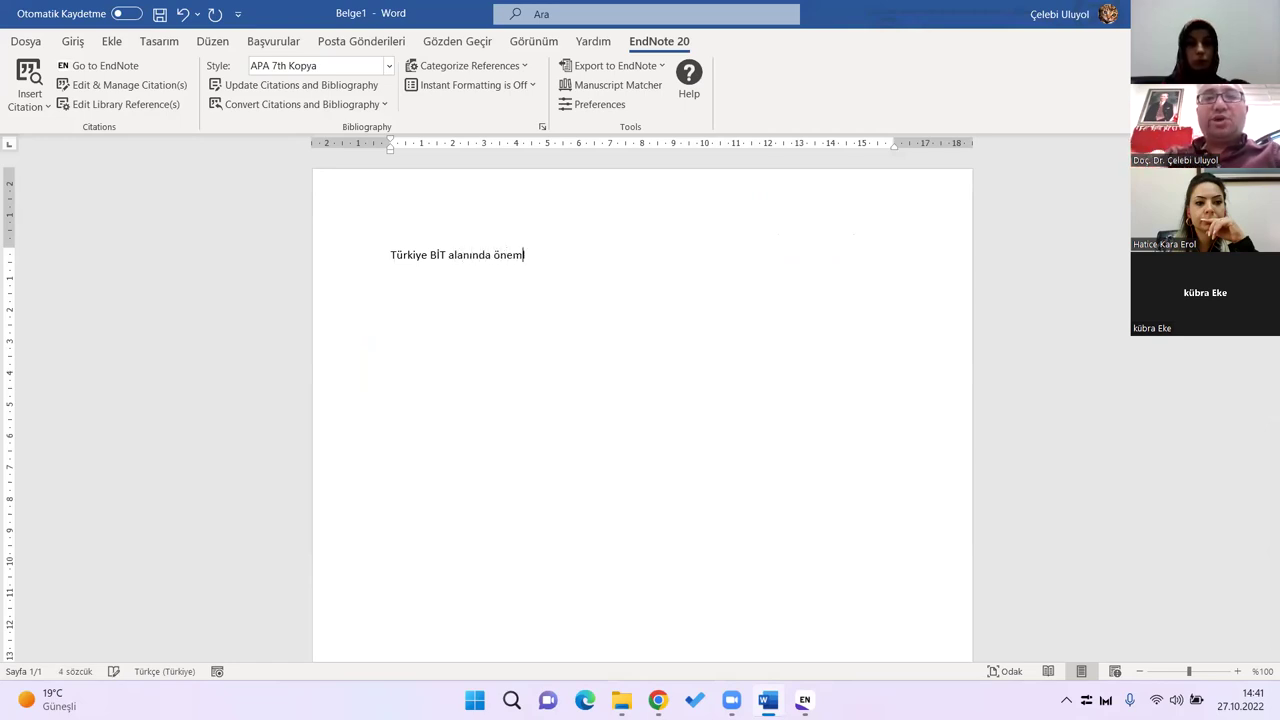
pyautogui.write('i yatırımları ')
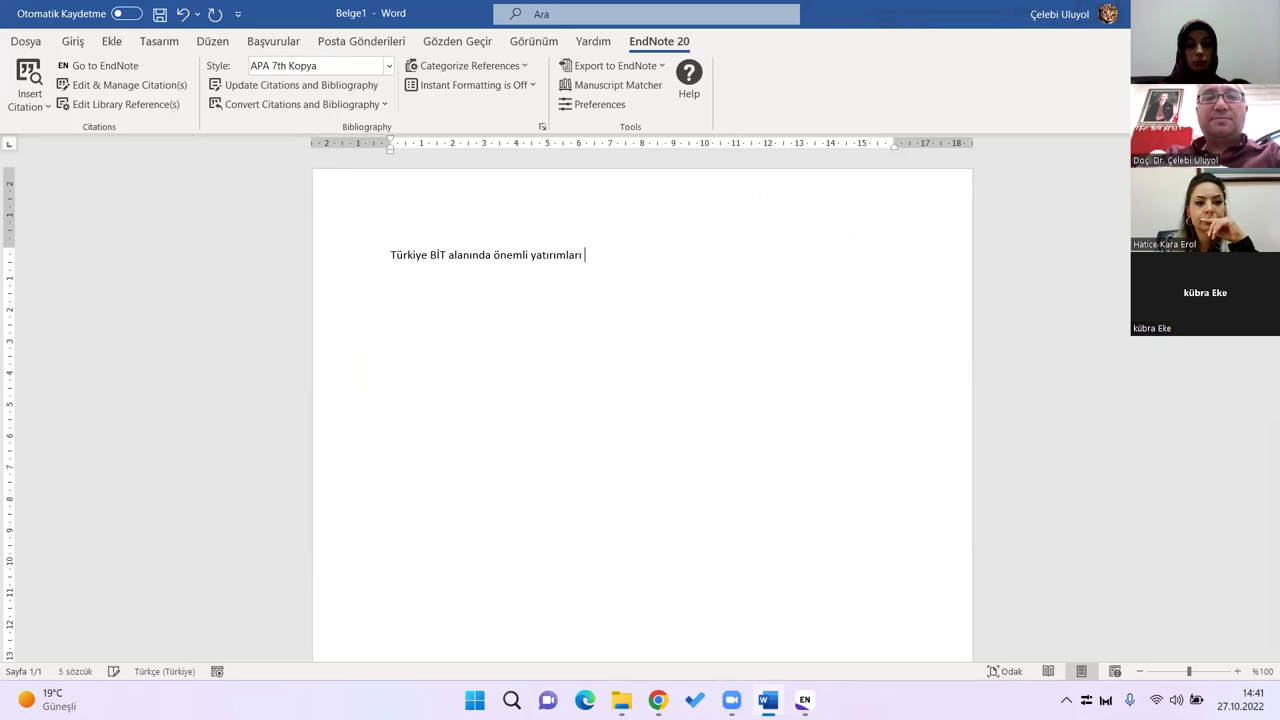
pyautogui.write('hayata ge')
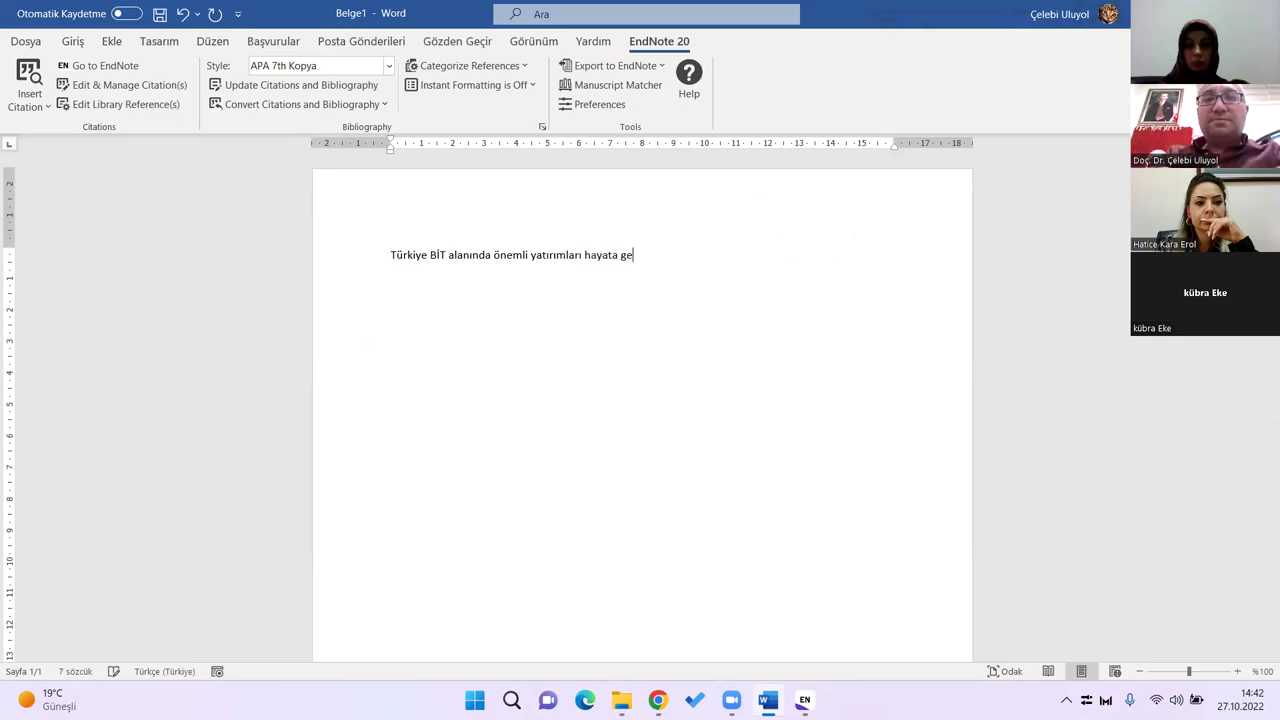
pyautogui.write('çirmektedir')
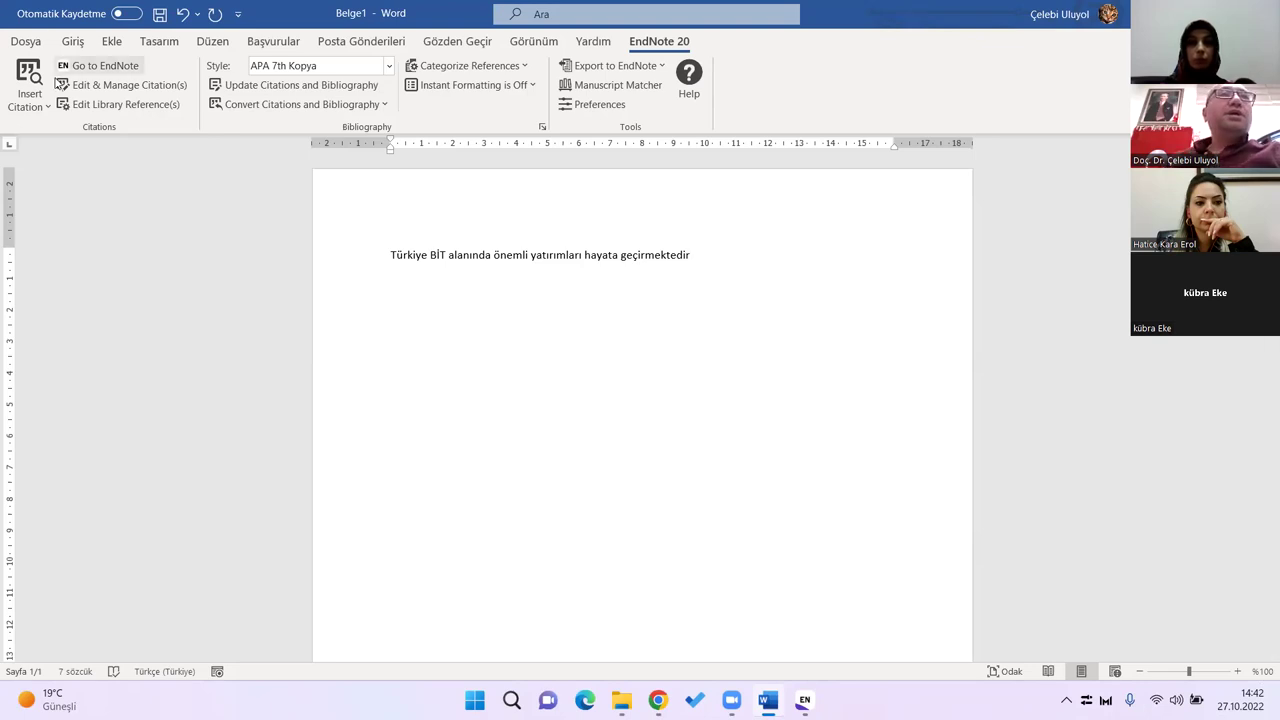
pyautogui.click(48, 106)
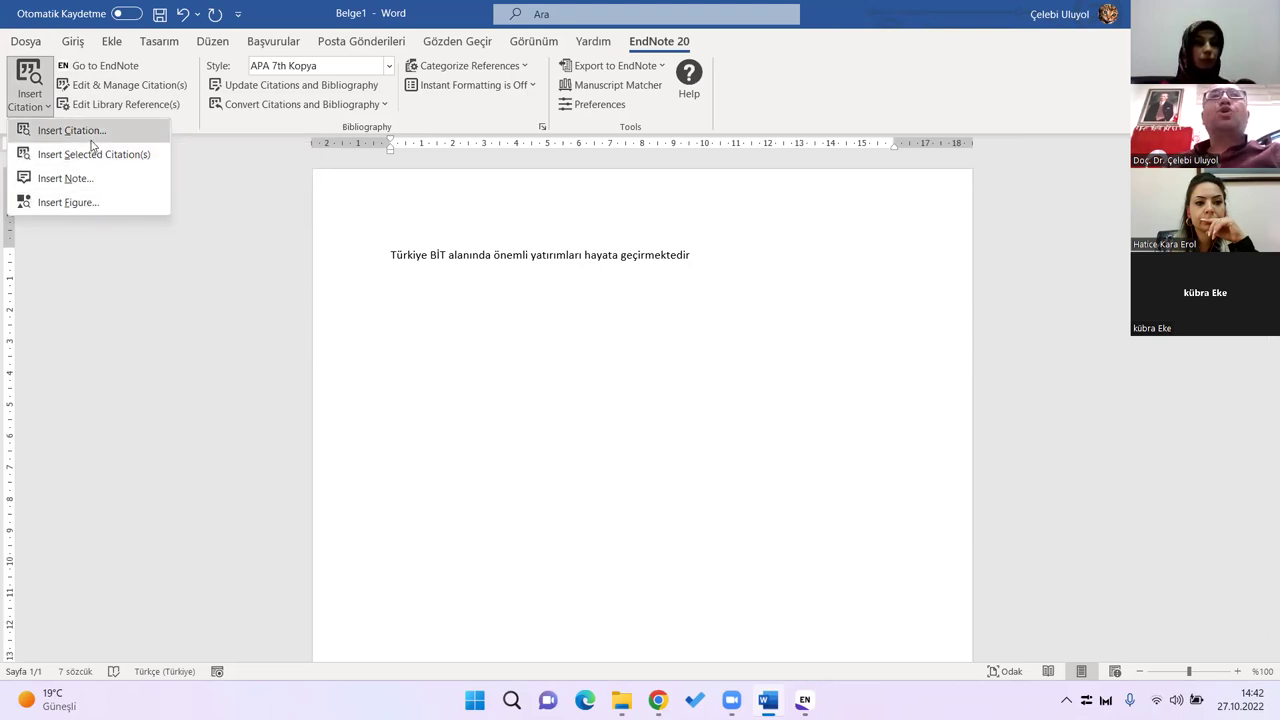
# Step: Select the 2013 ICT integration article in EndNote and insert it as a citation after the sentence
pyautogui.click(705, 276)
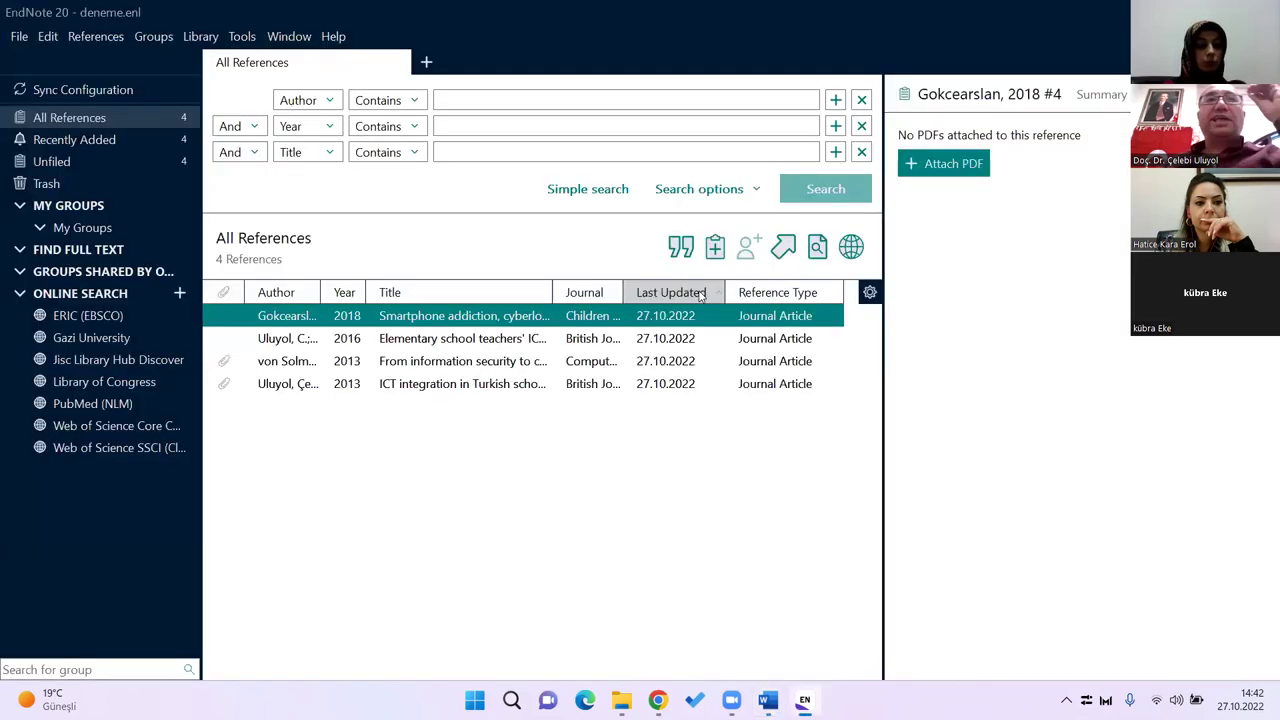
pyautogui.click(701, 292)
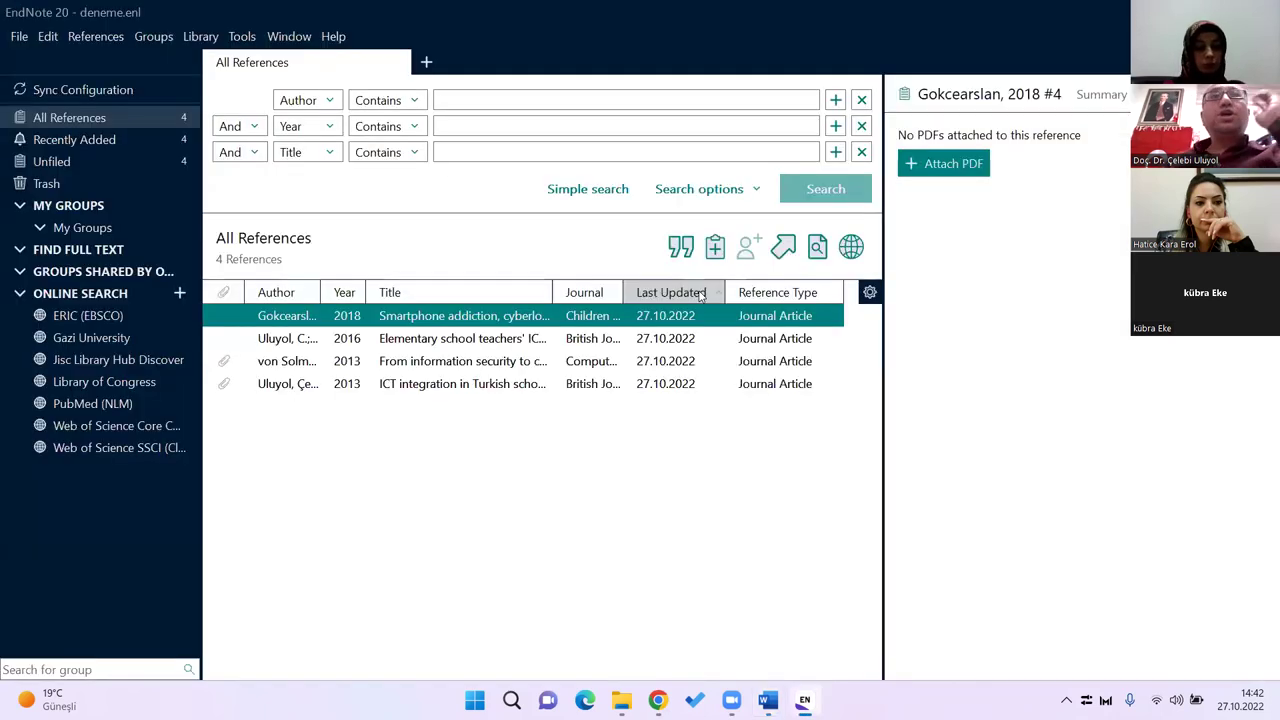
pyautogui.click(531, 388)
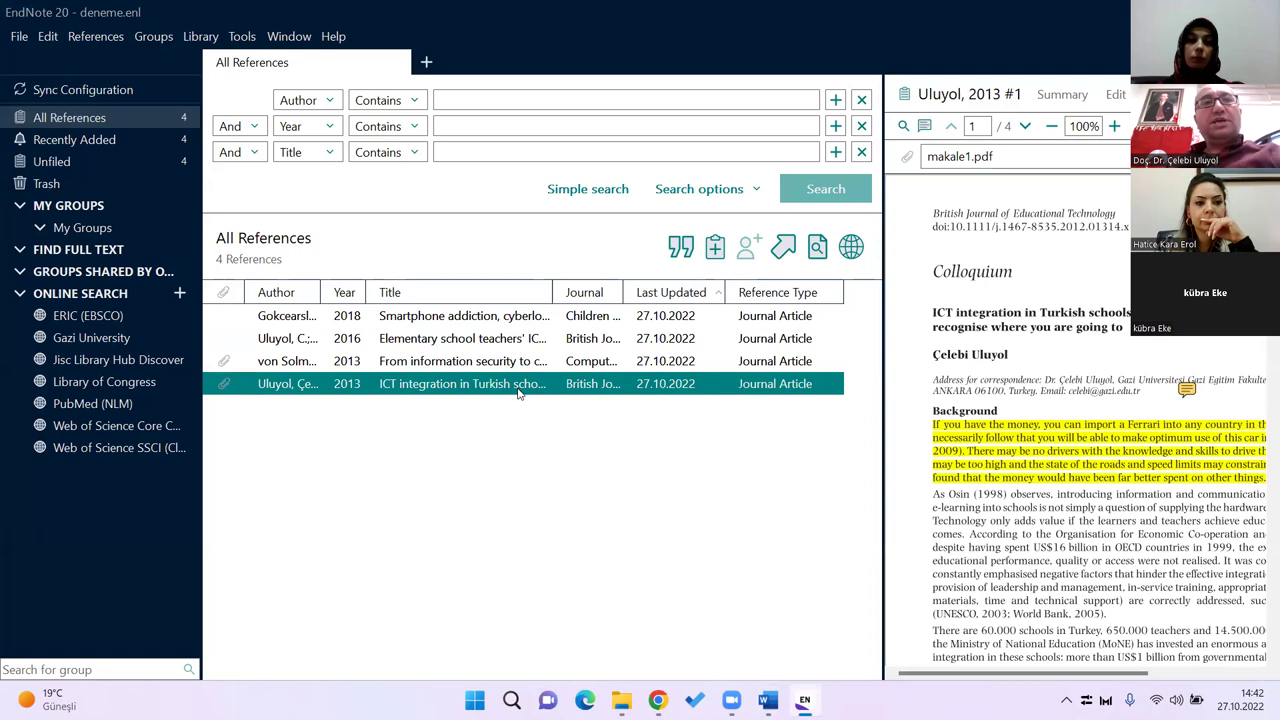
pyautogui.hotkey('alt', 'Tab')
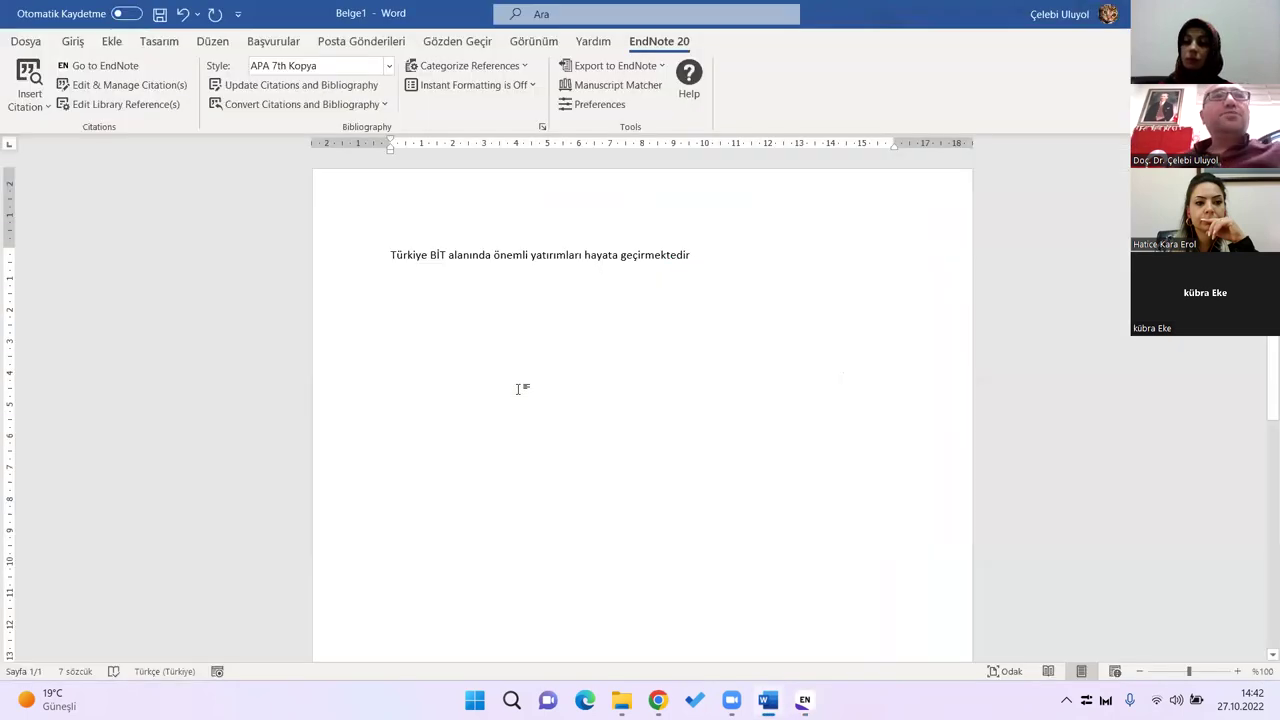
pyautogui.click(32, 102)
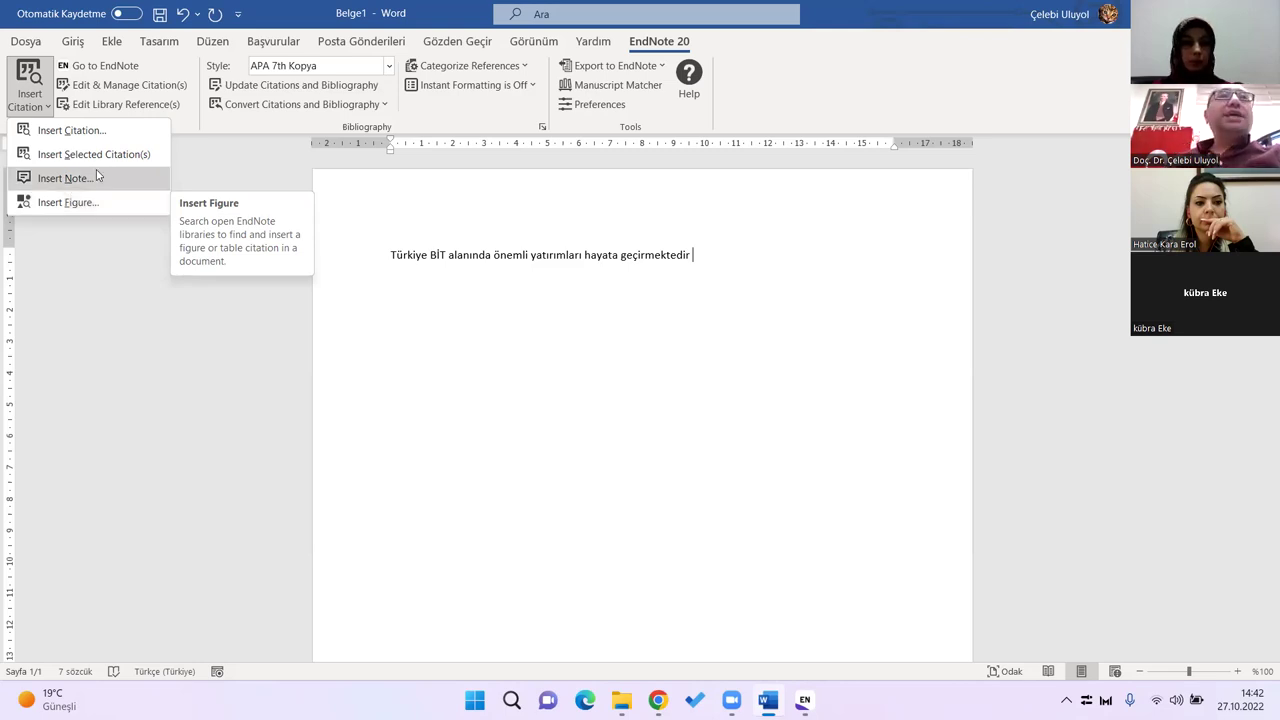
pyautogui.click(100, 164)
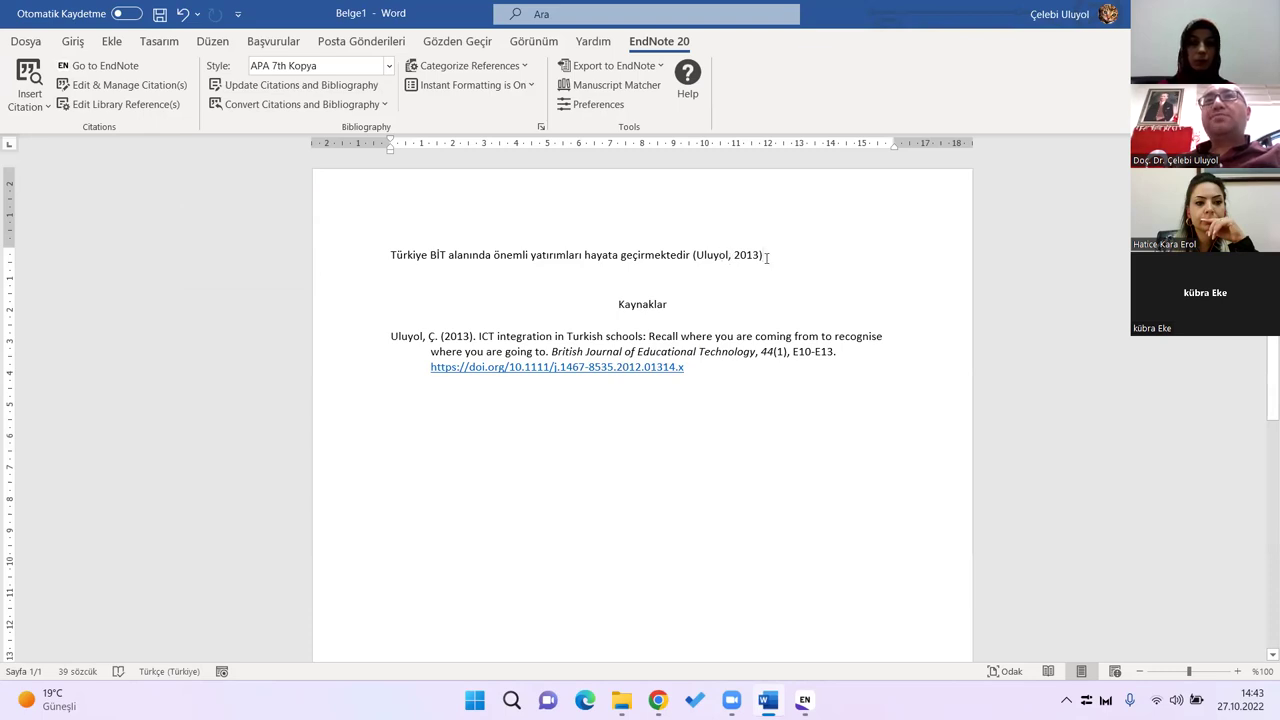
# Step: Inspect the (Uluyol, 2013) citation and its Kaynaklar entry with DOI link
pyautogui.click(725, 254)
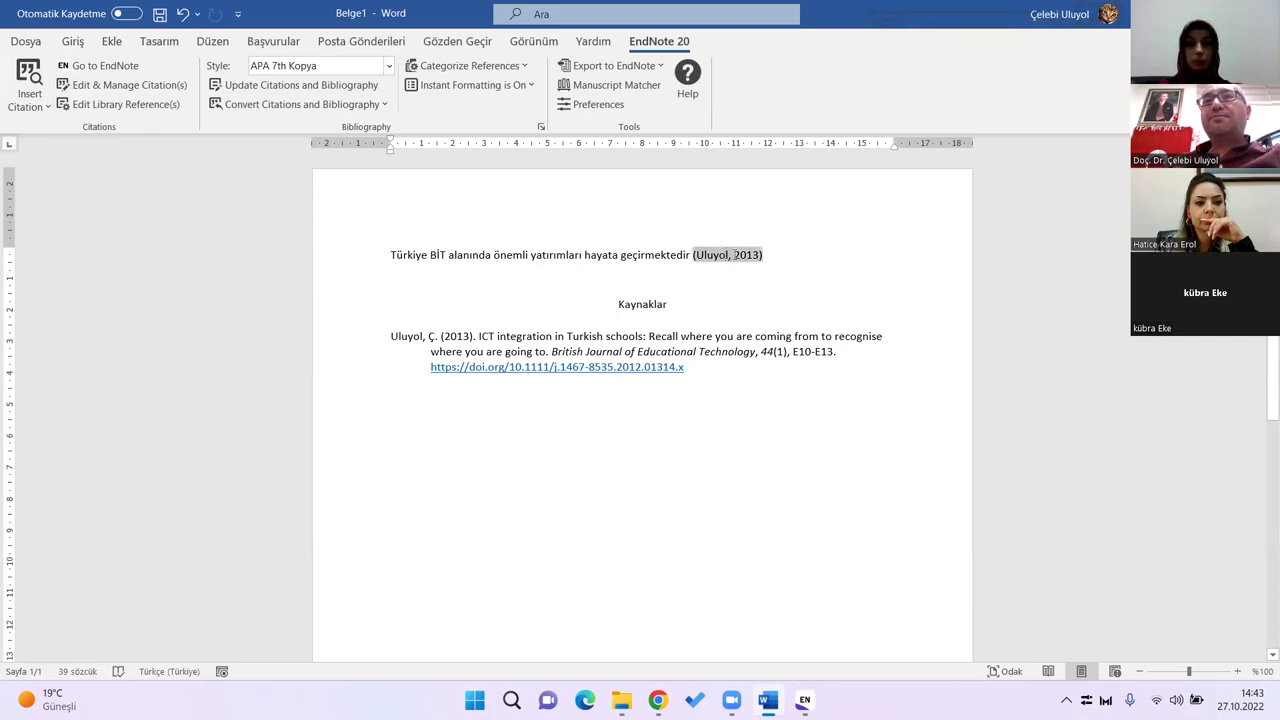
pyautogui.click(644, 304)
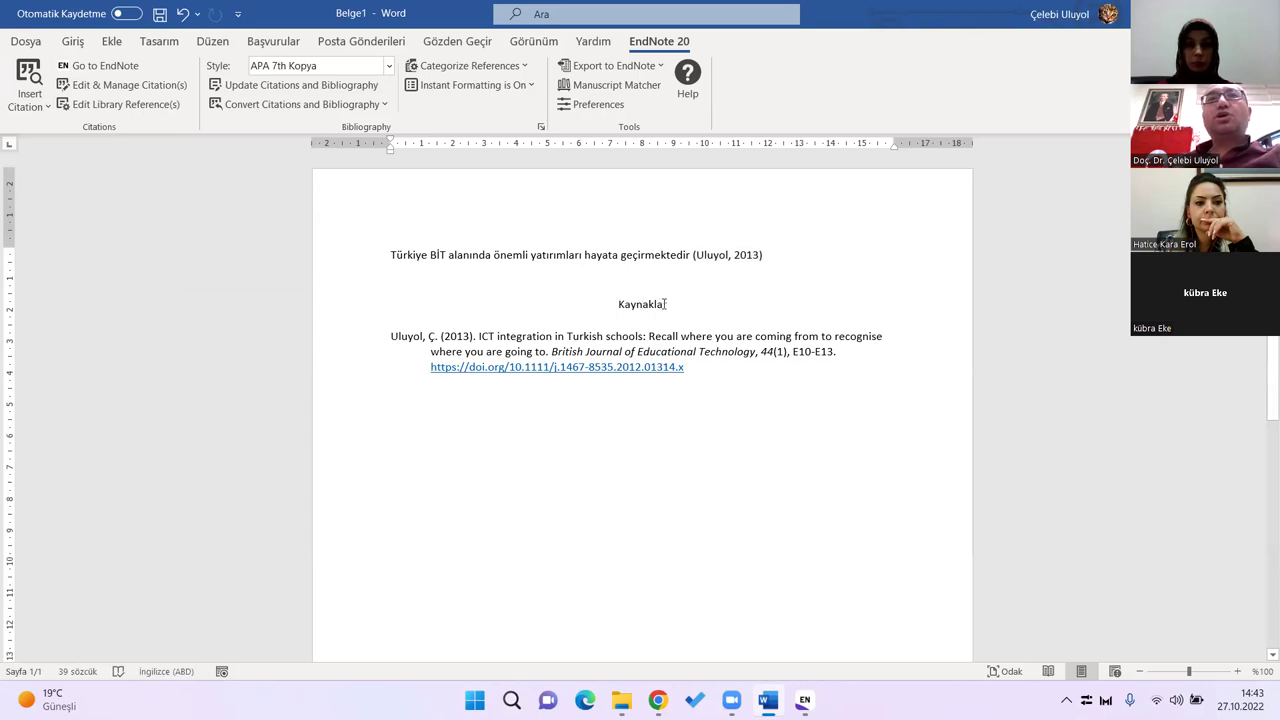
pyautogui.click(396, 338)
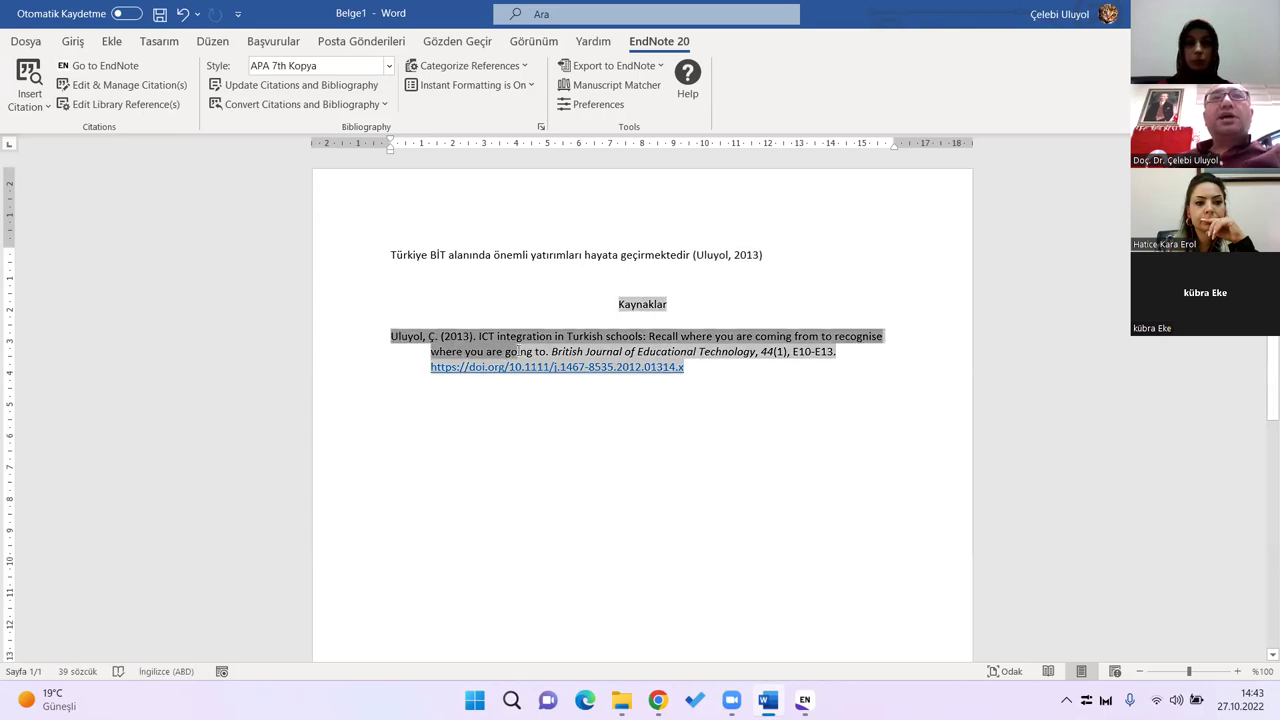
pyautogui.click(774, 401)
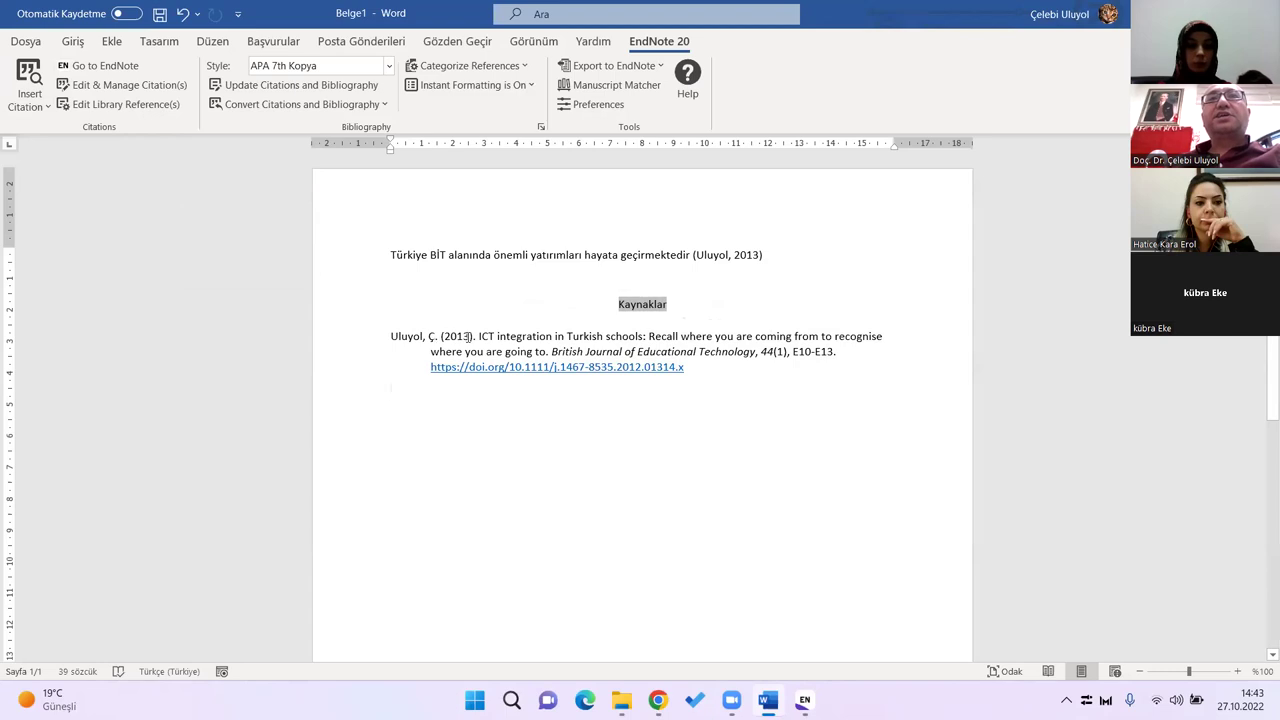
pyautogui.moveTo(517, 337); pyautogui.dragTo(776, 337)
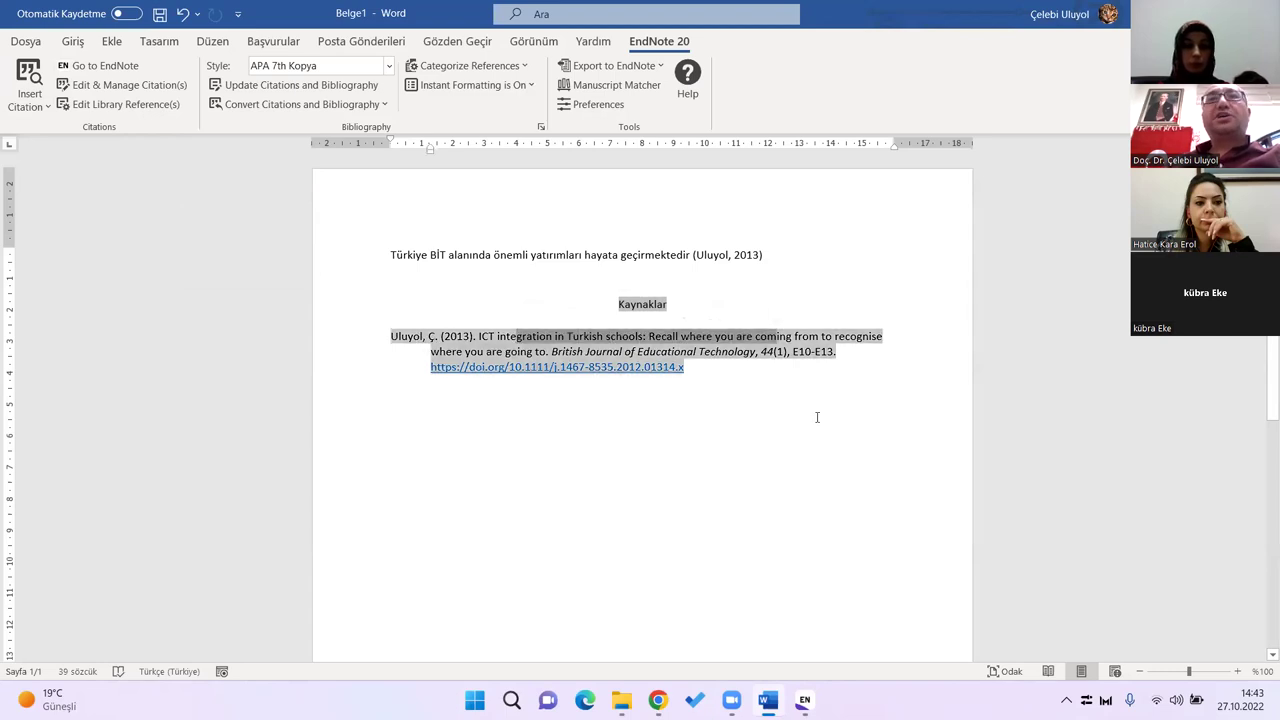
pyautogui.click(817, 417)
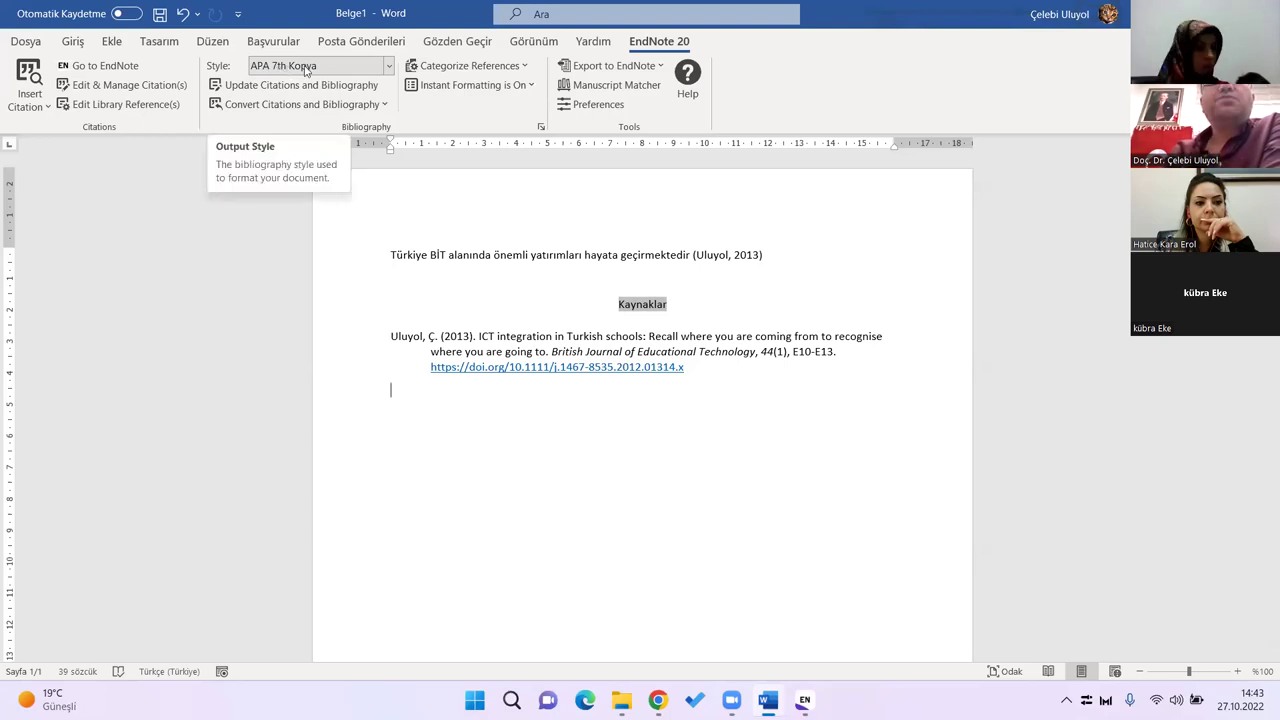
pyautogui.hotkey('alt', 'Tab')
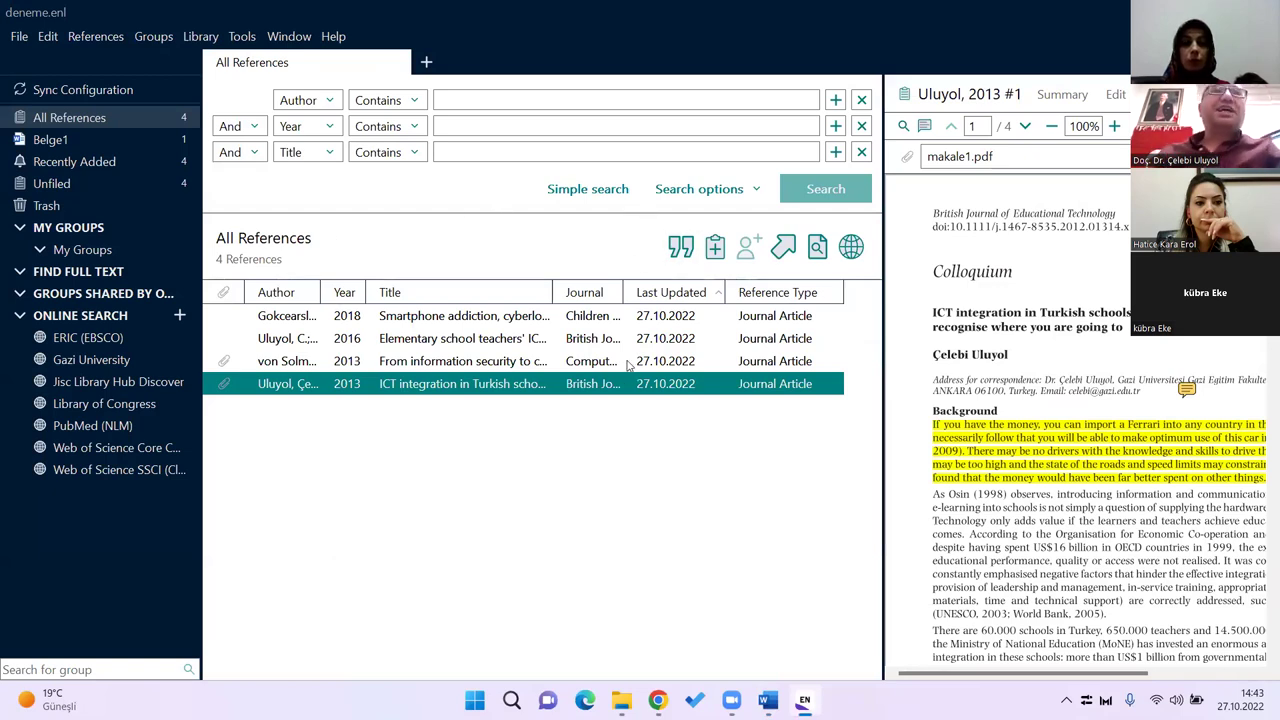
pyautogui.hotkey('alt', 'Tab')
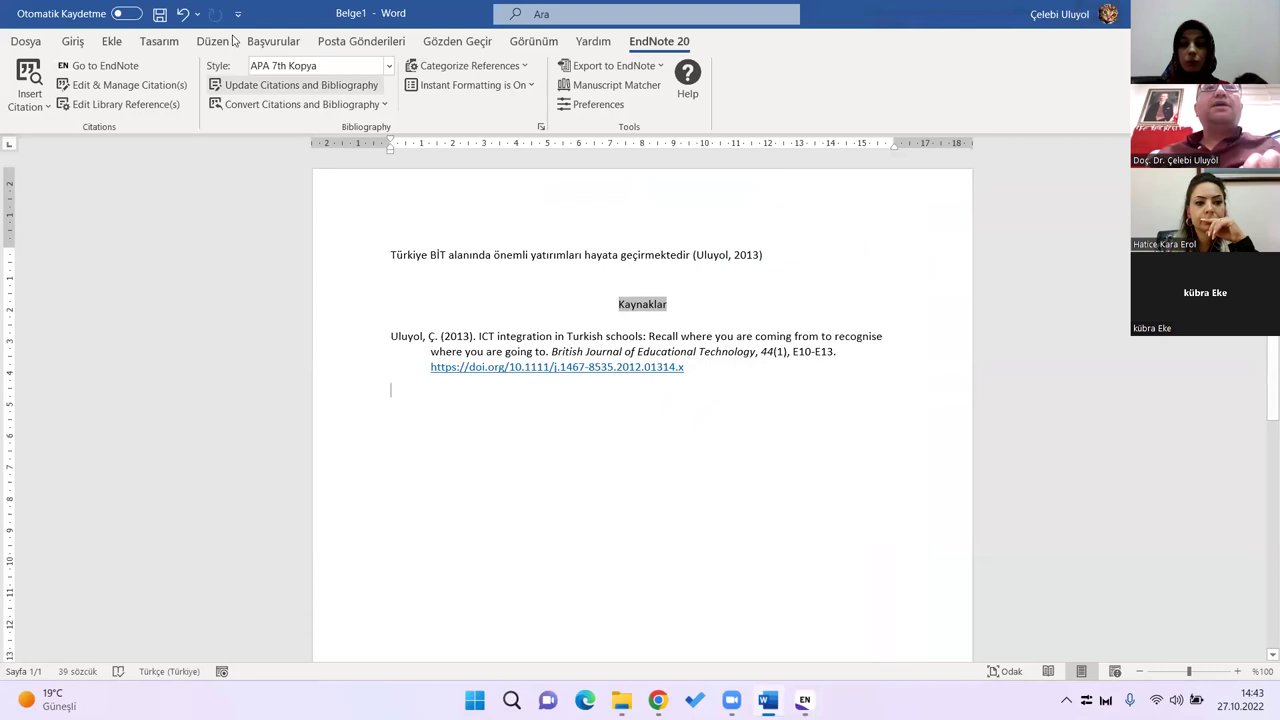
pyautogui.tripleClick(656, 338)
pyautogui.click(700, 374)
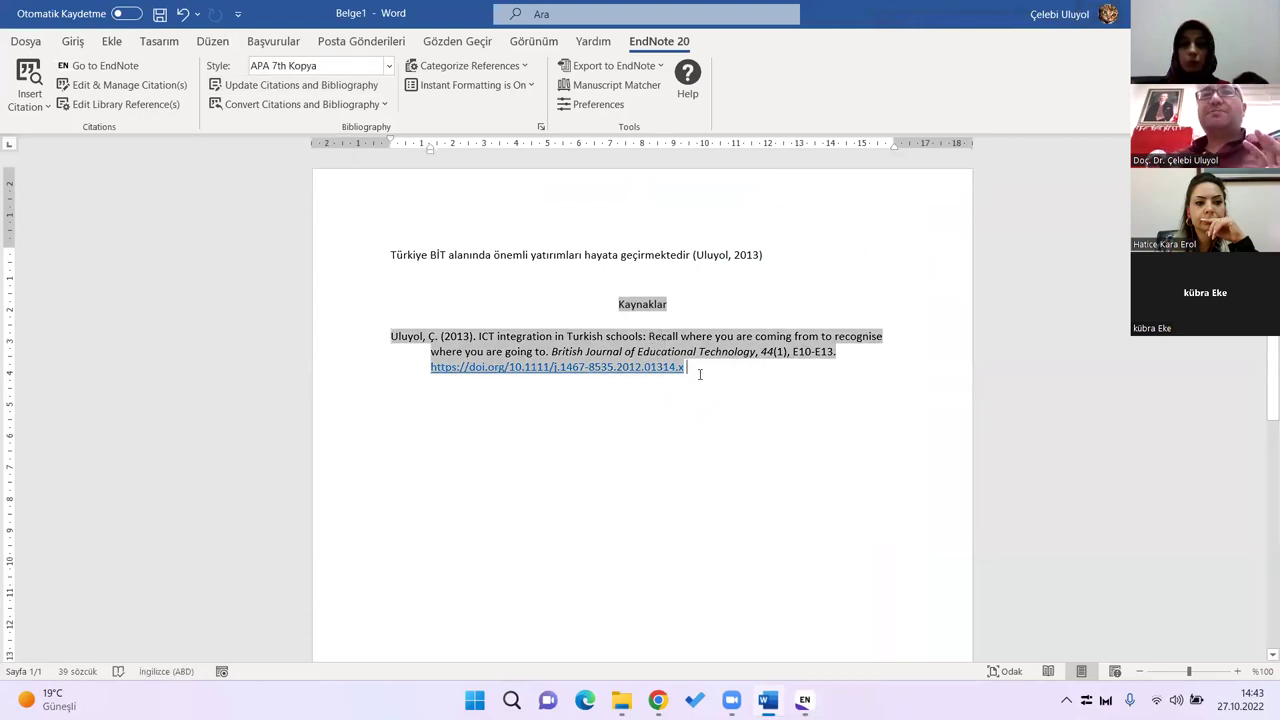
pyautogui.click(762, 255)
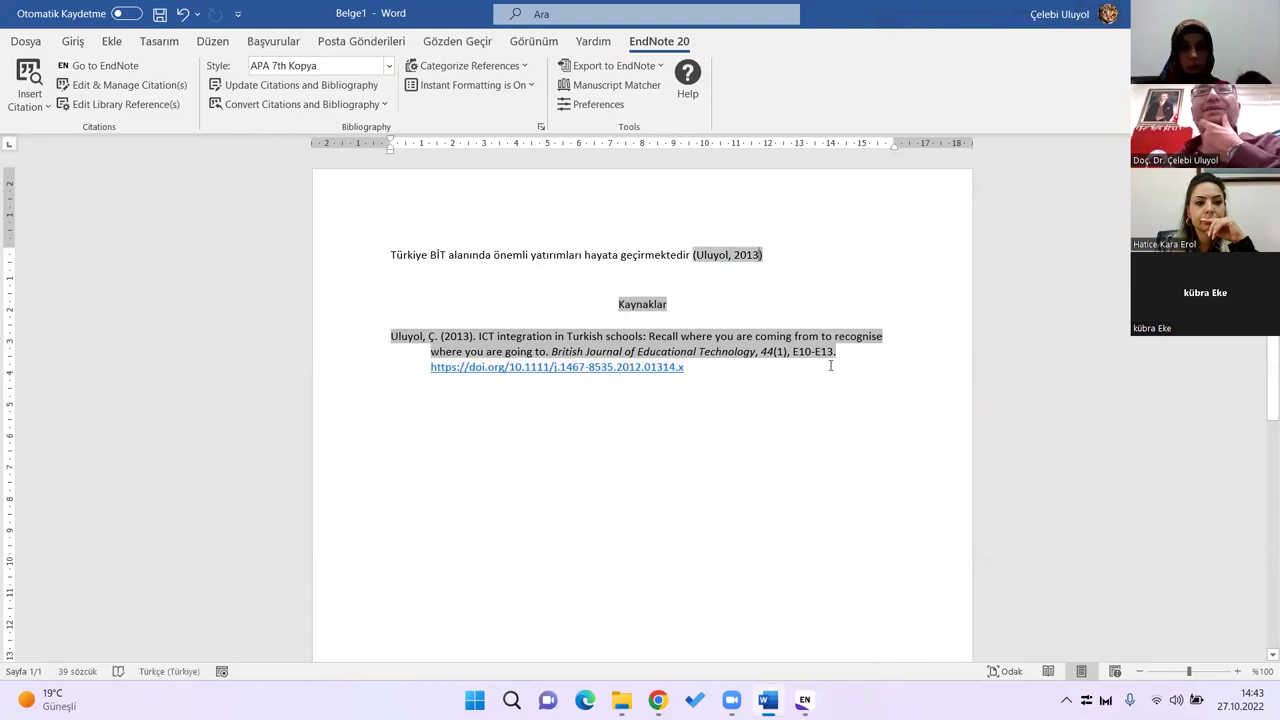
# Step: Append 'Son 10 yılda ülkemizin teknoloji yatırımları 10 milyar doları aşmıştır' after the Uluyol citation
pyautogui.press('End')
pyautogui.write('. Son 10 yılda')
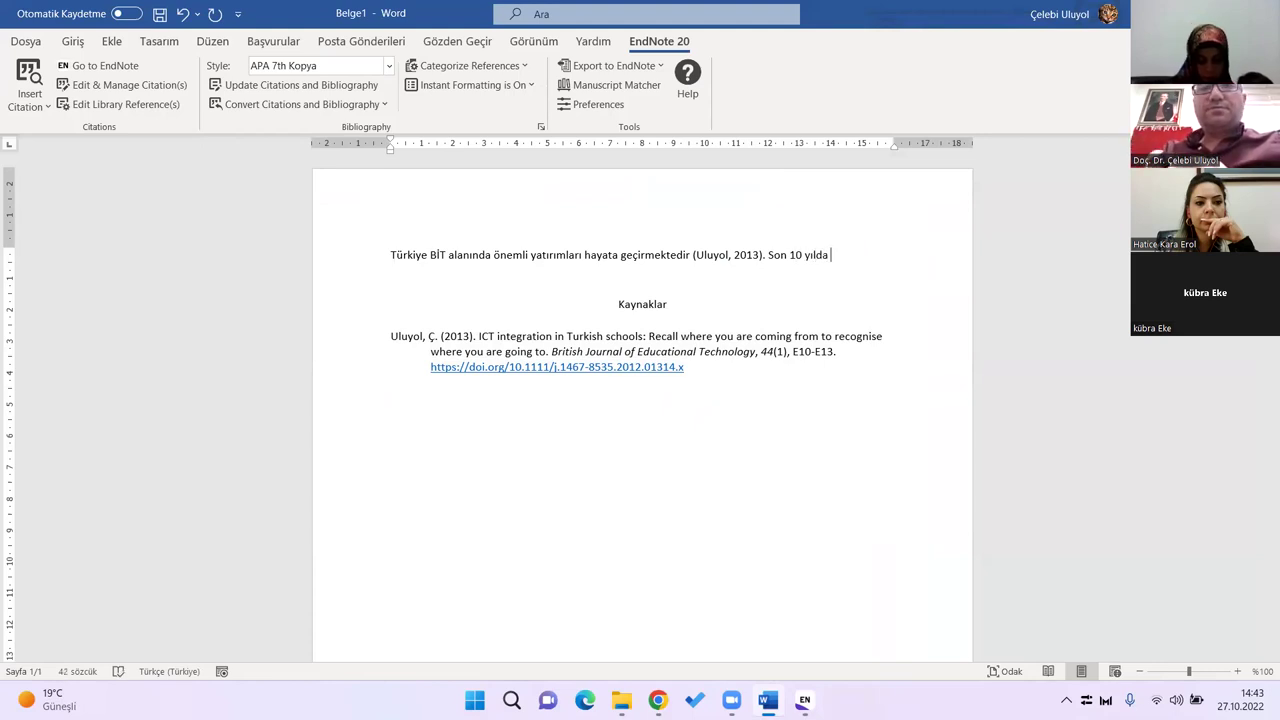
pyautogui.write(' ülkemizin tek')
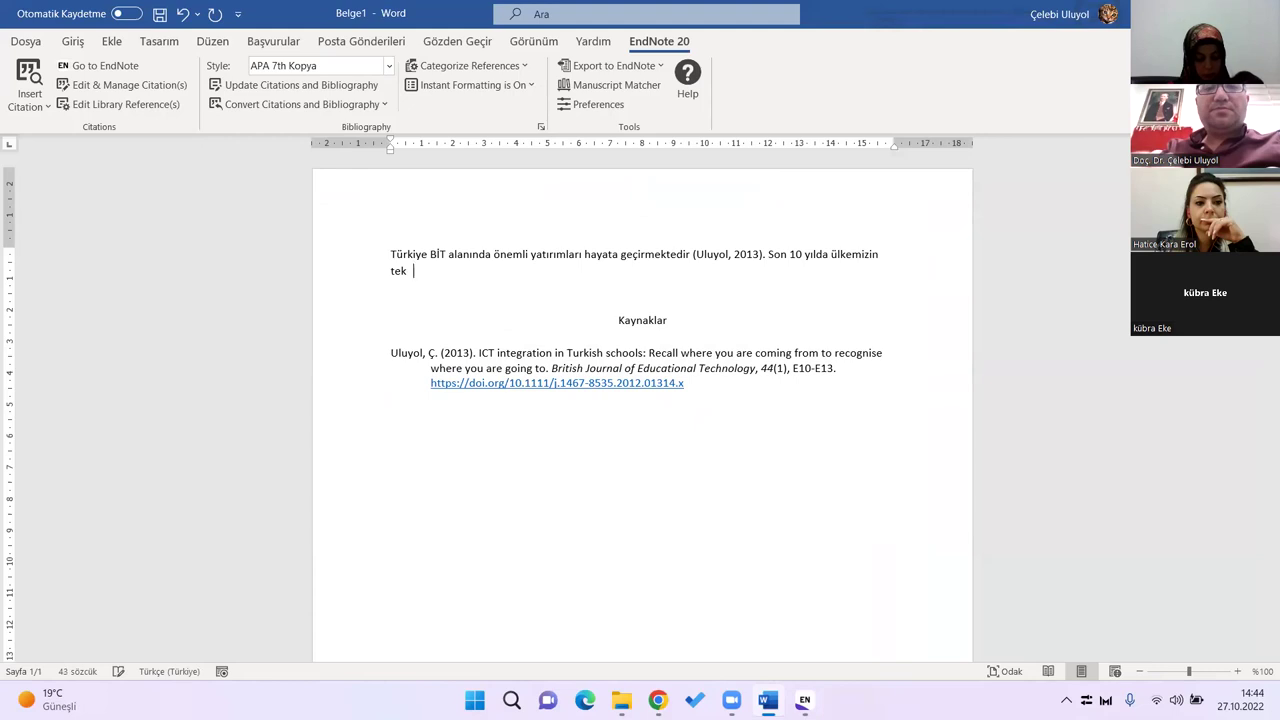
pyautogui.press('BackSpace')
pyautogui.write('noloji yatı')
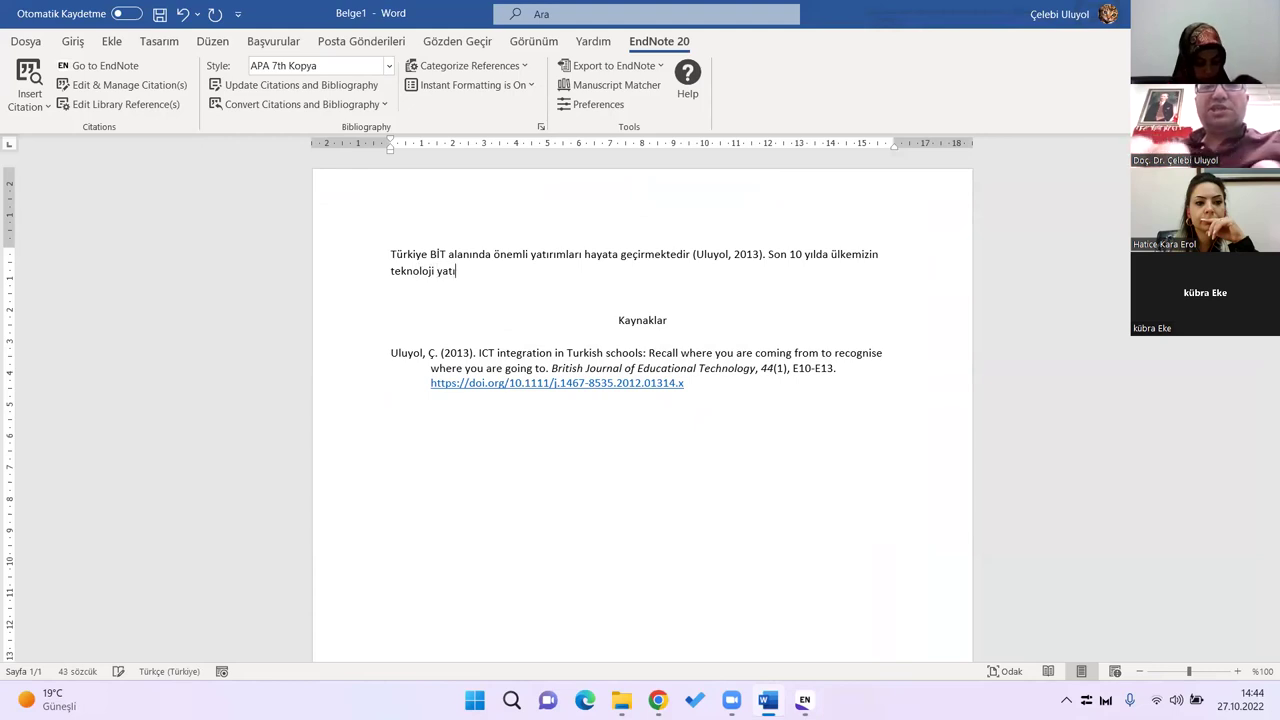
pyautogui.write('rımları 1')
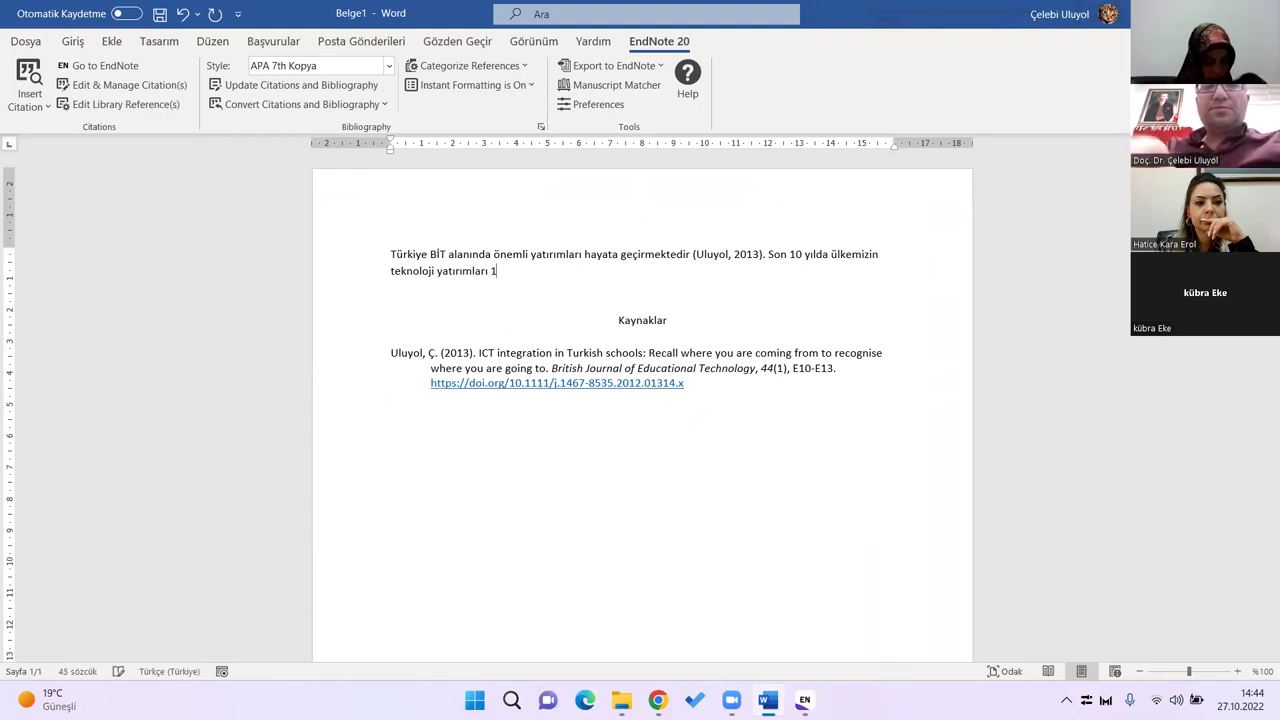
pyautogui.write('0 milyar ')
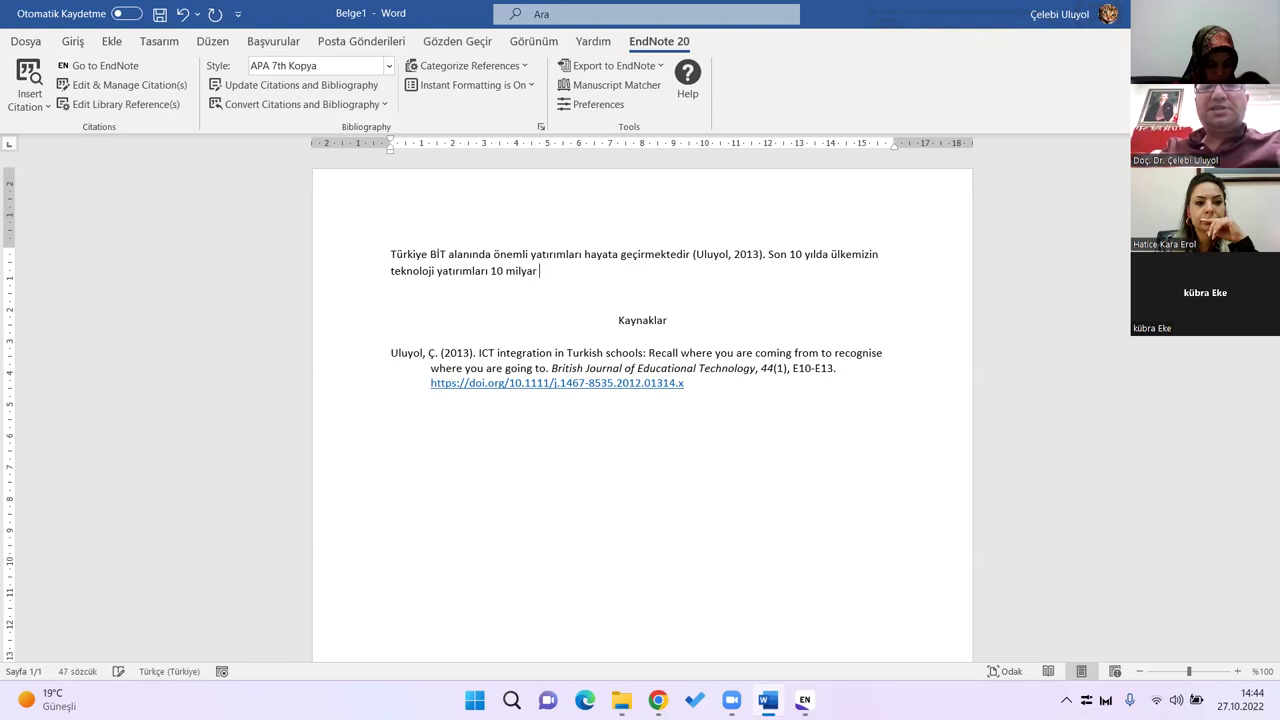
pyautogui.write('doları aşm')
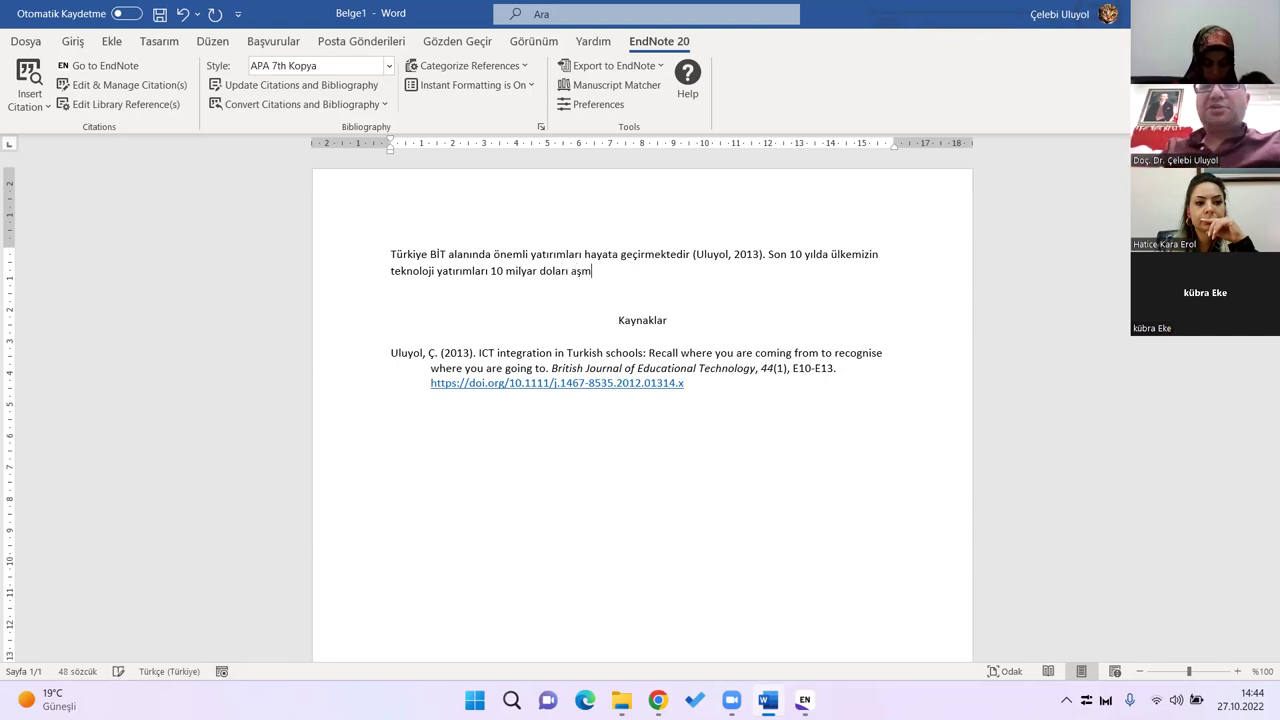
pyautogui.write('ıştır')
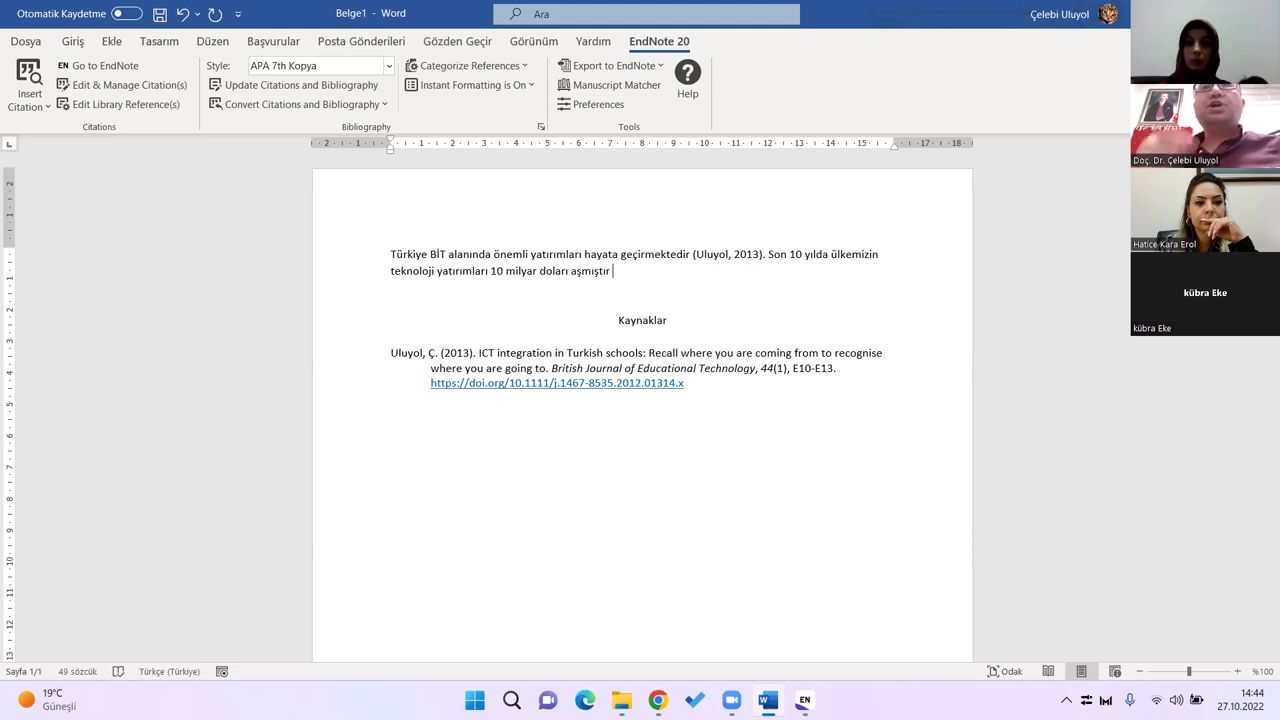
pyautogui.hotkey('alt', 'Tab')
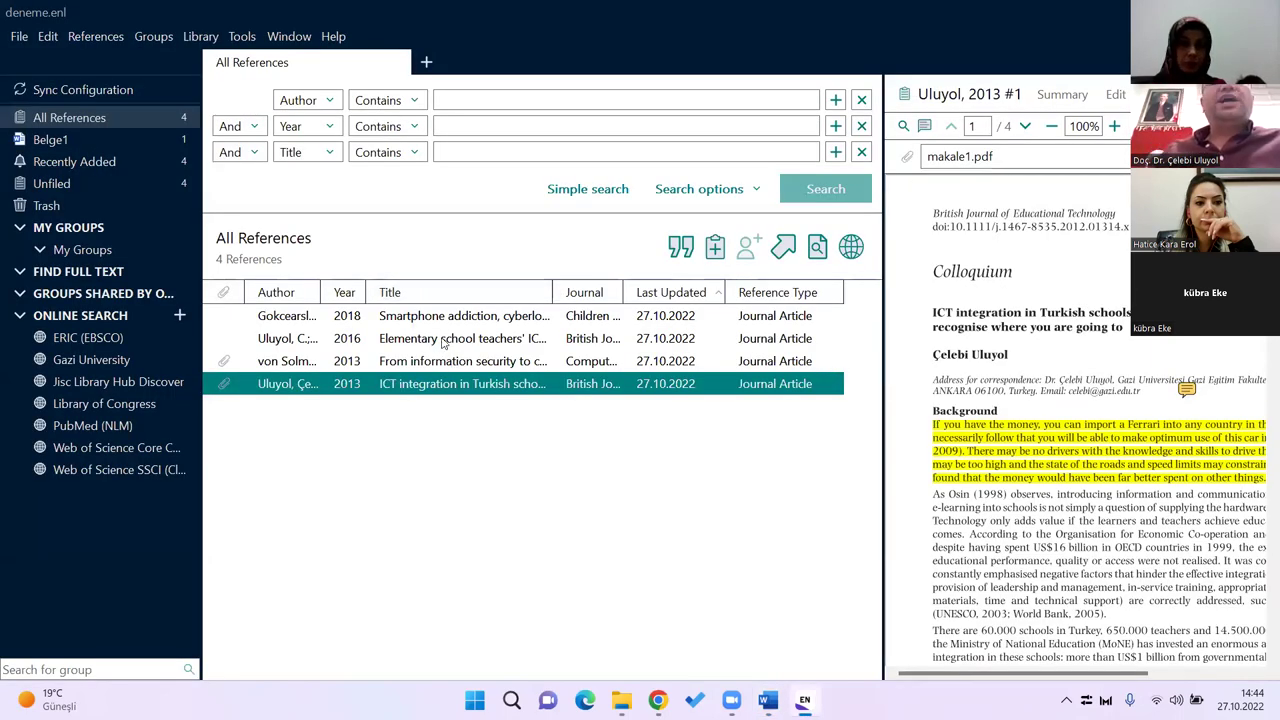
# Step: Select the 2013 von Solms 'From information security to cyber security' article and insert its citation
pyautogui.click(463, 362)
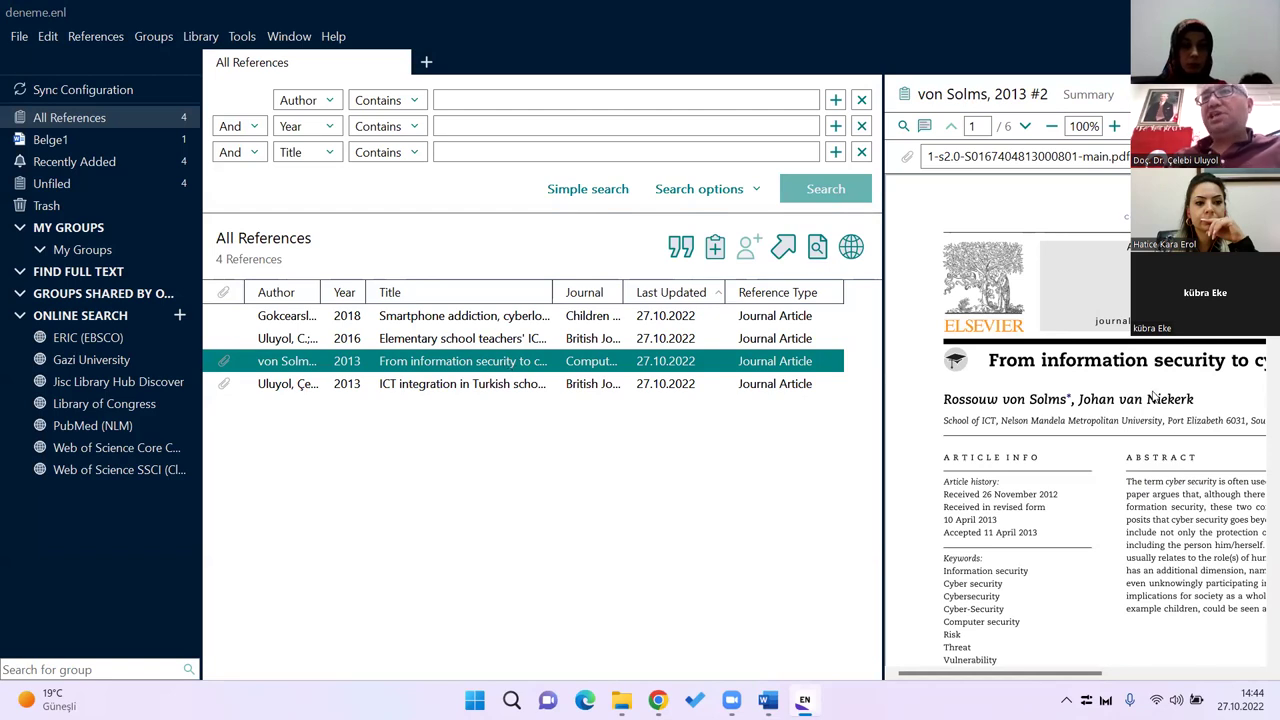
pyautogui.scroll(-1, 1150, 398)
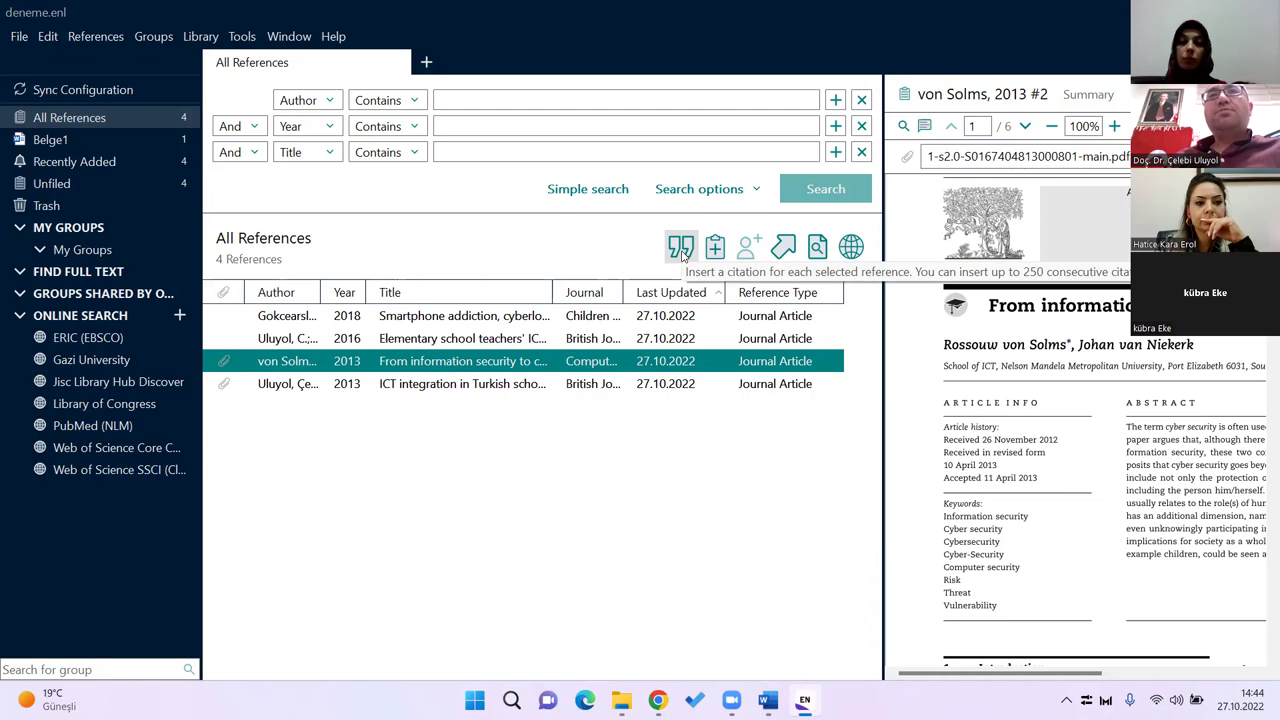
pyautogui.click(681, 250)
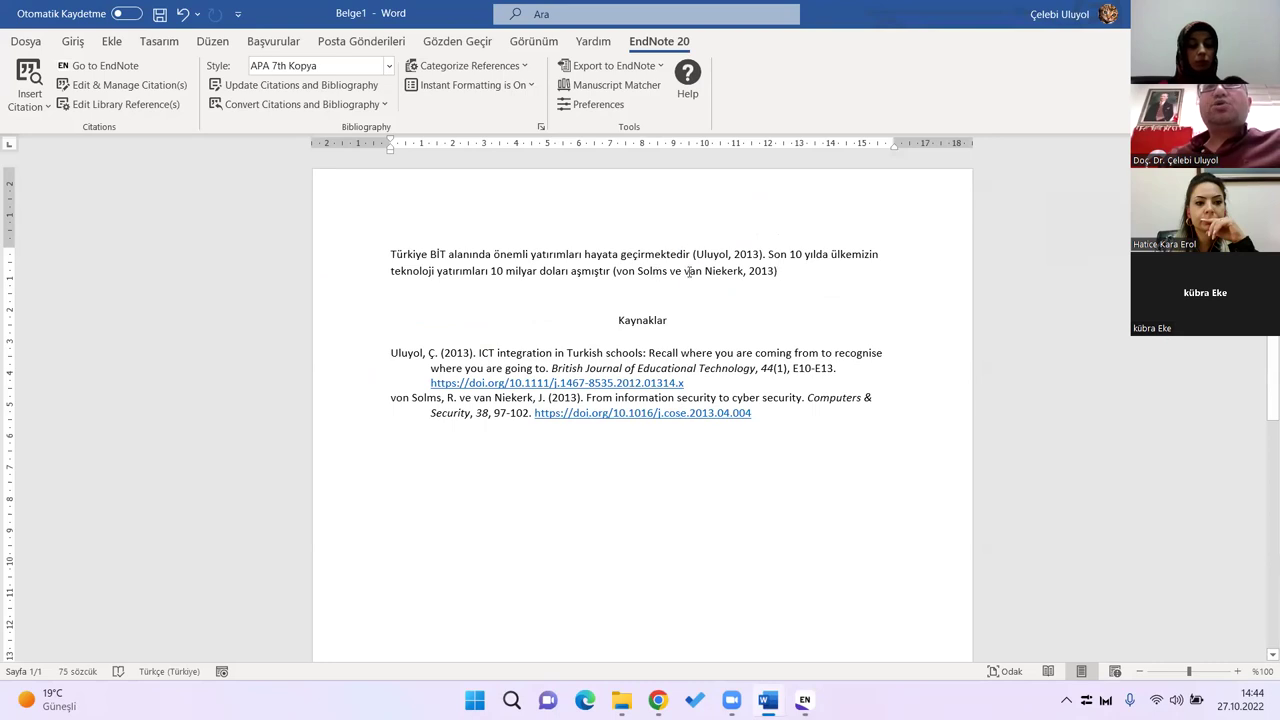
# Step: Delete the extra space before the (von Solms ve van Niekerk, 2013) citation
pyautogui.click(636, 268)
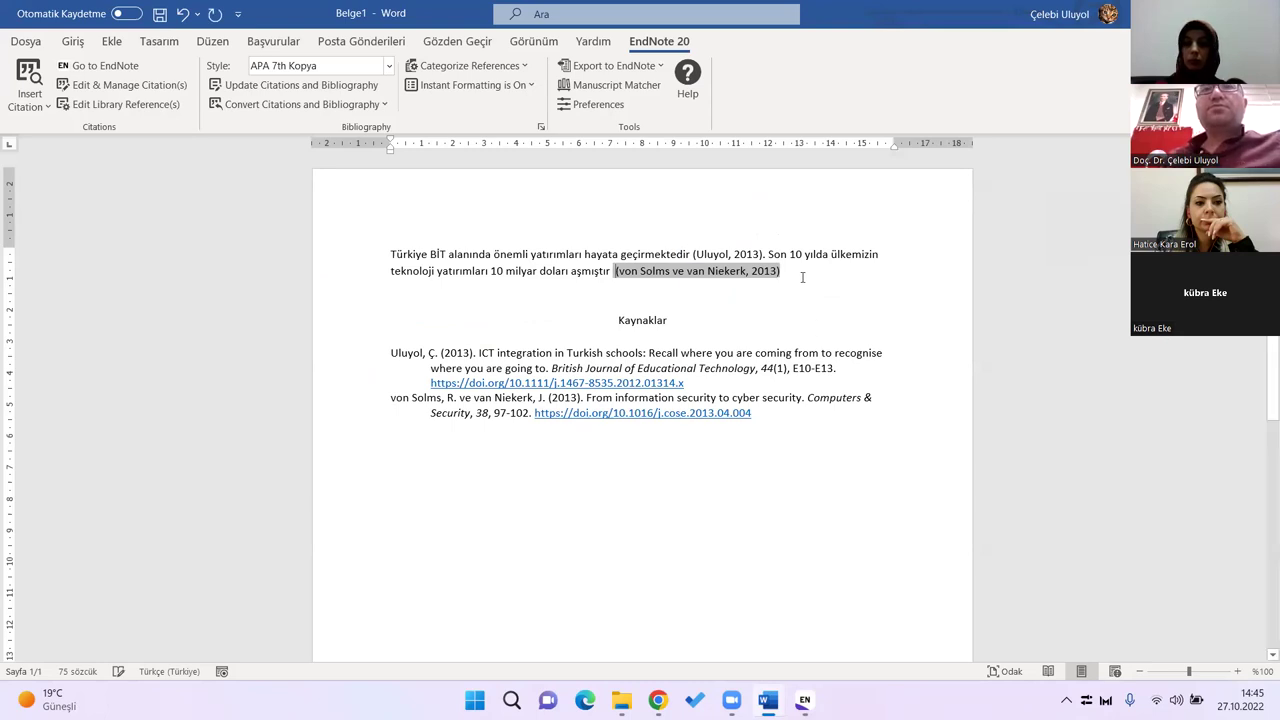
pyautogui.press('BackSpace')
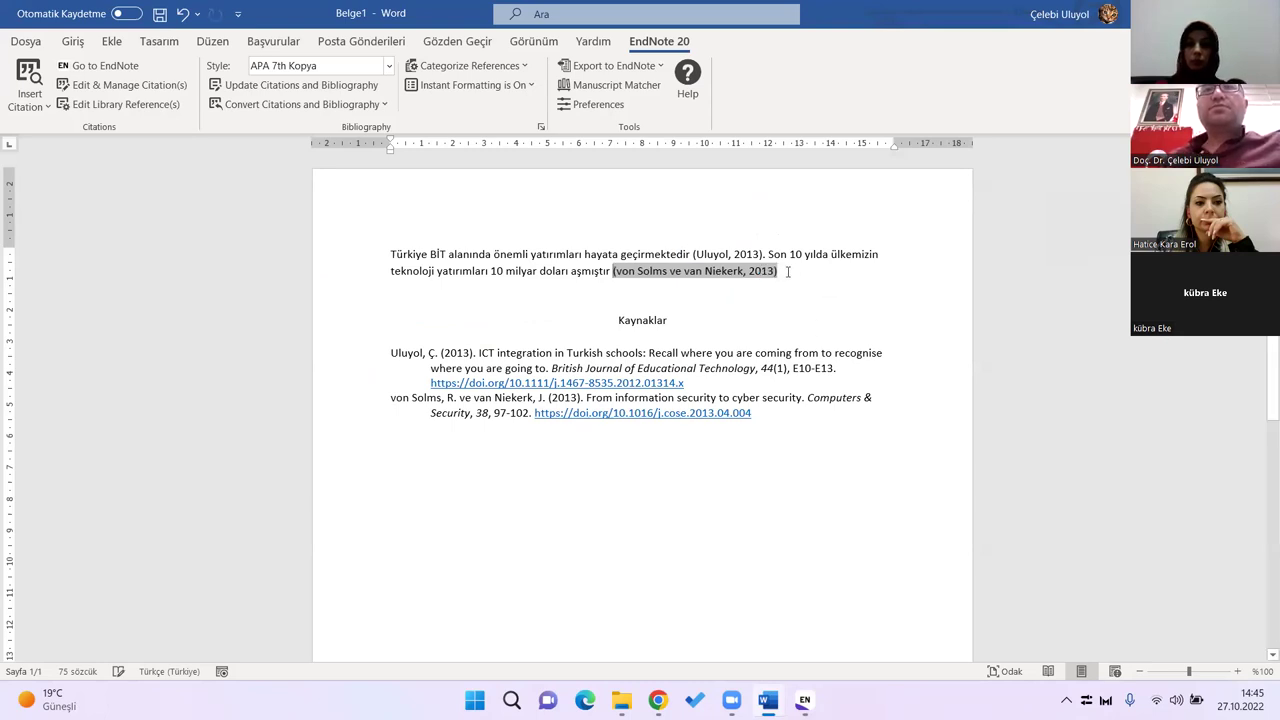
pyautogui.click(790, 280)
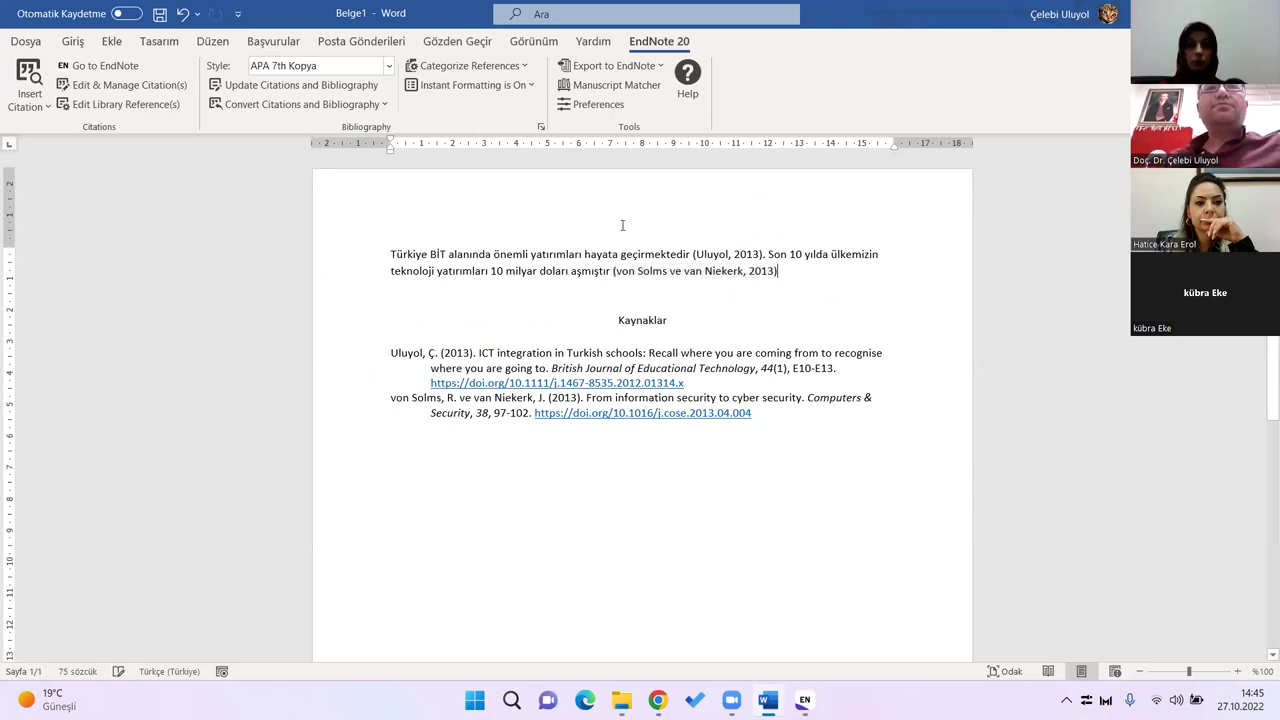
pyautogui.click(753, 271)
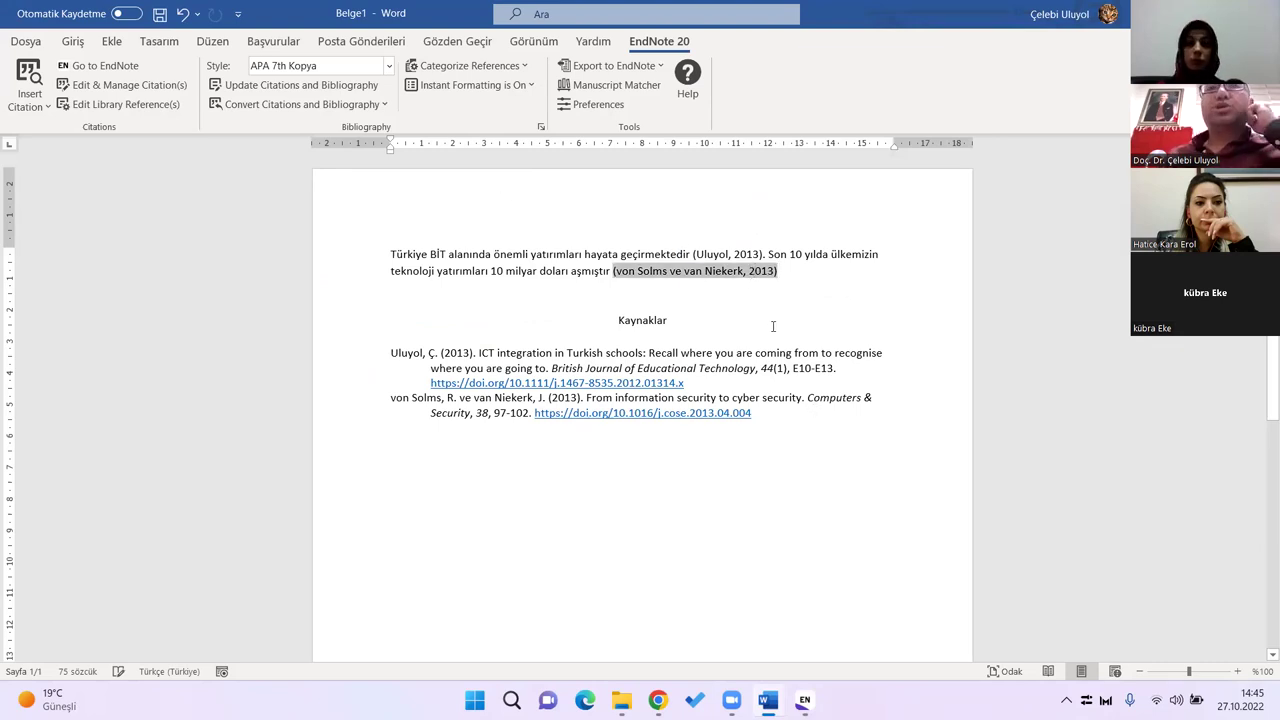
pyautogui.click(681, 270)
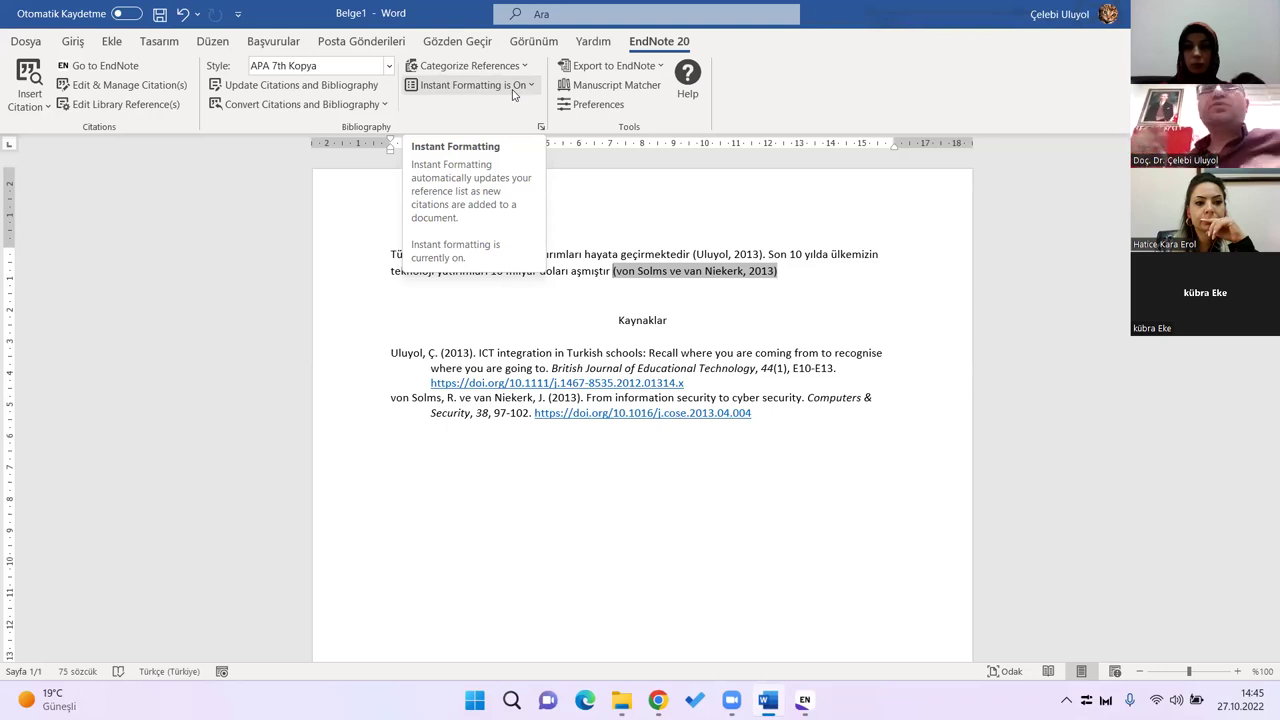
# Step: Turn Instant Formatting off and replace 've' with '&' in the von Solms citation
pyautogui.click(531, 88)
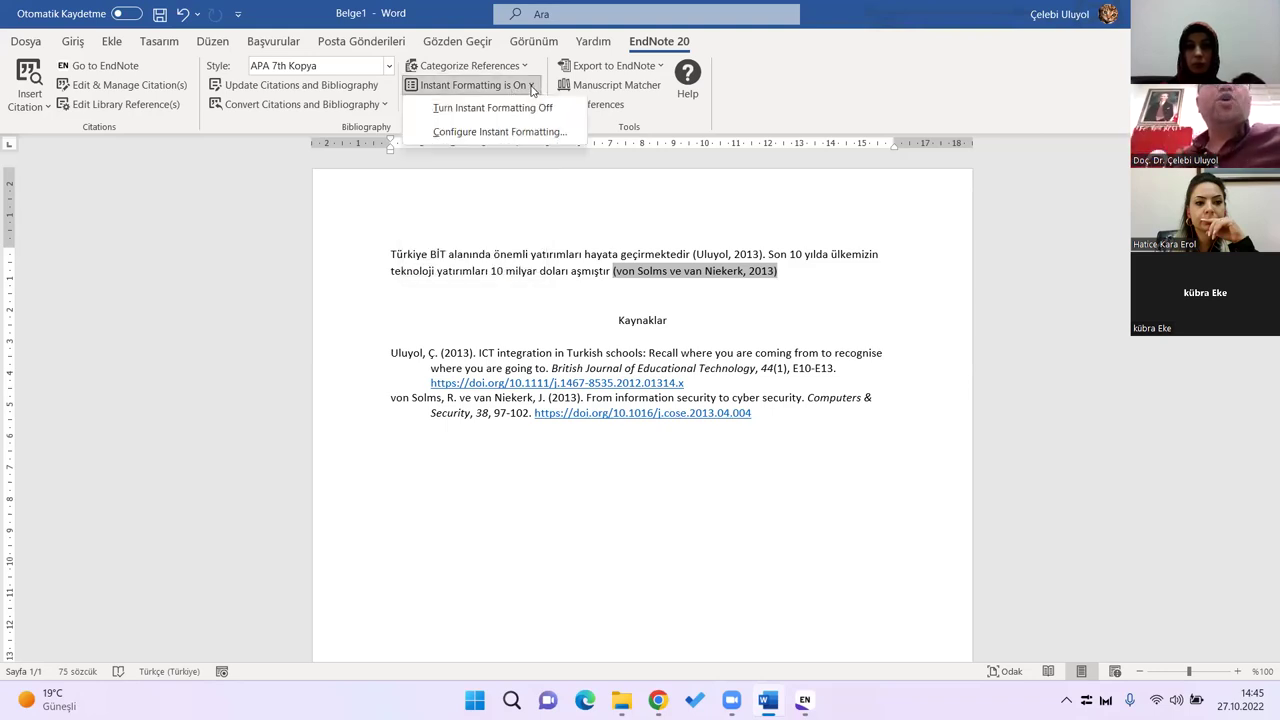
pyautogui.click(538, 110)
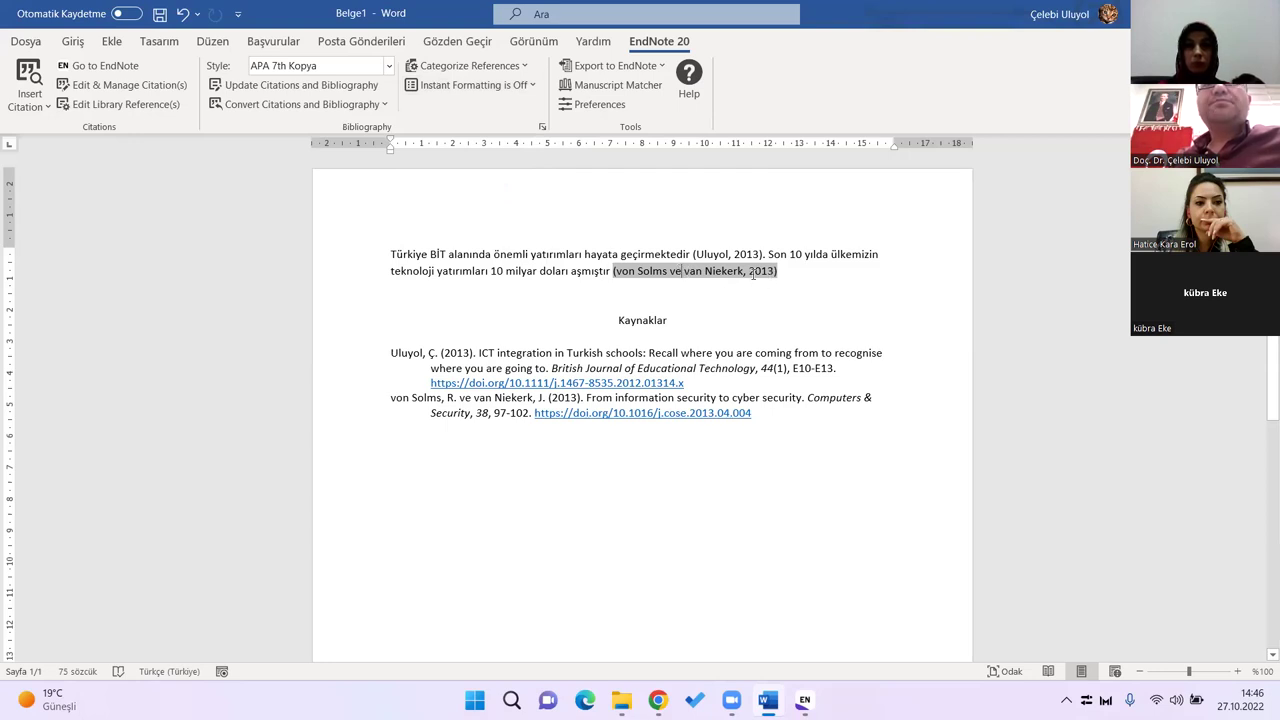
pyautogui.click(683, 270)
pyautogui.press('BackSpace')
pyautogui.press('BackSpace')
pyautogui.press('BackSpace')
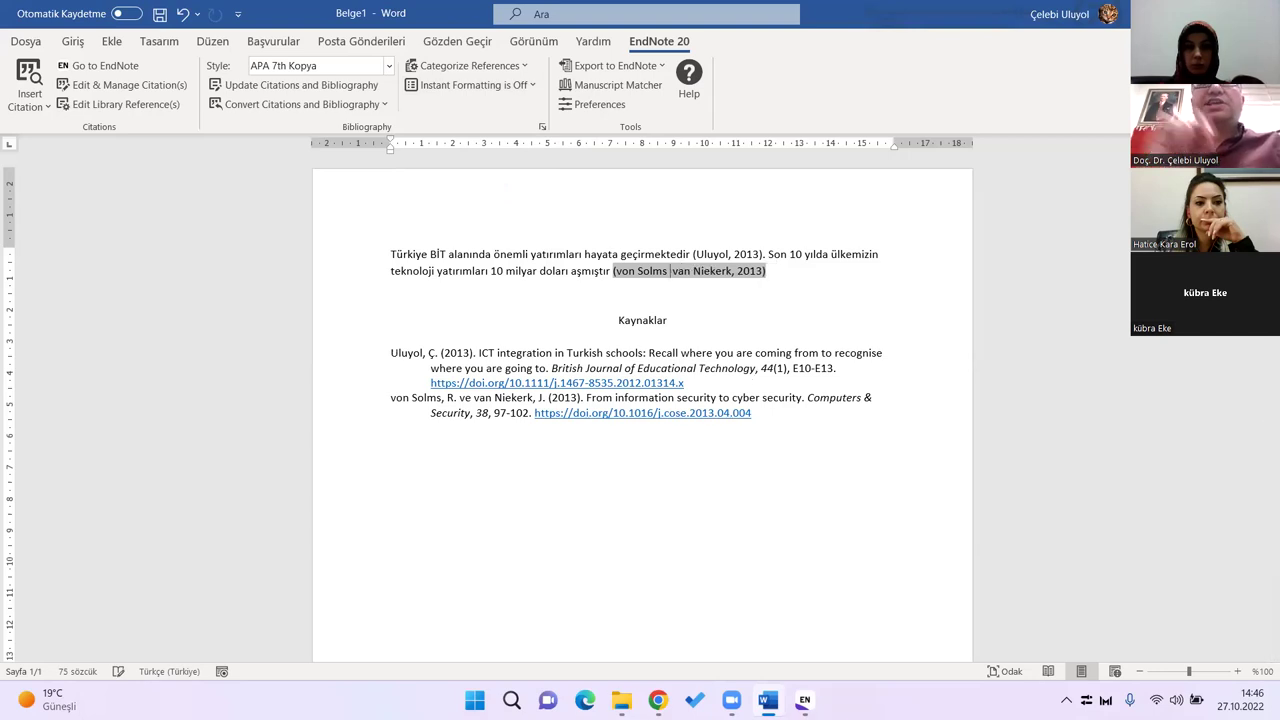
pyautogui.write('and')
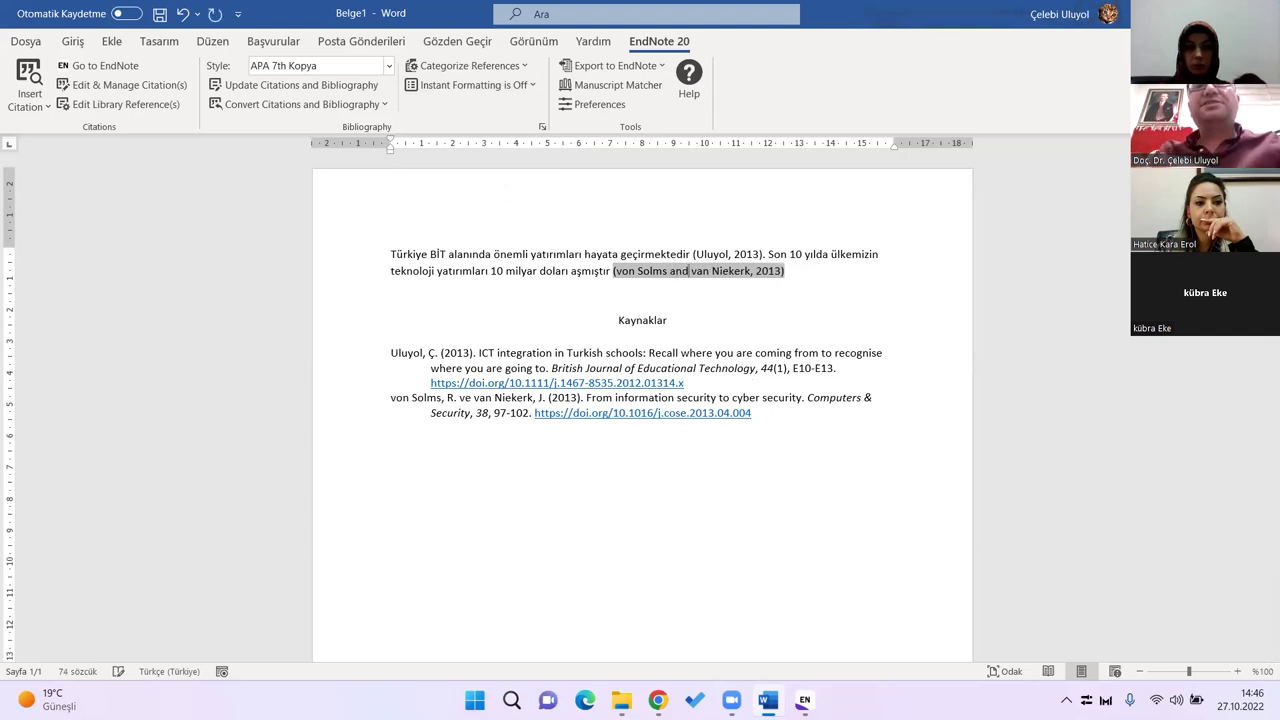
pyautogui.press('BackSpace')
pyautogui.press('BackSpace')
pyautogui.press('BackSpace')
pyautogui.write('&')
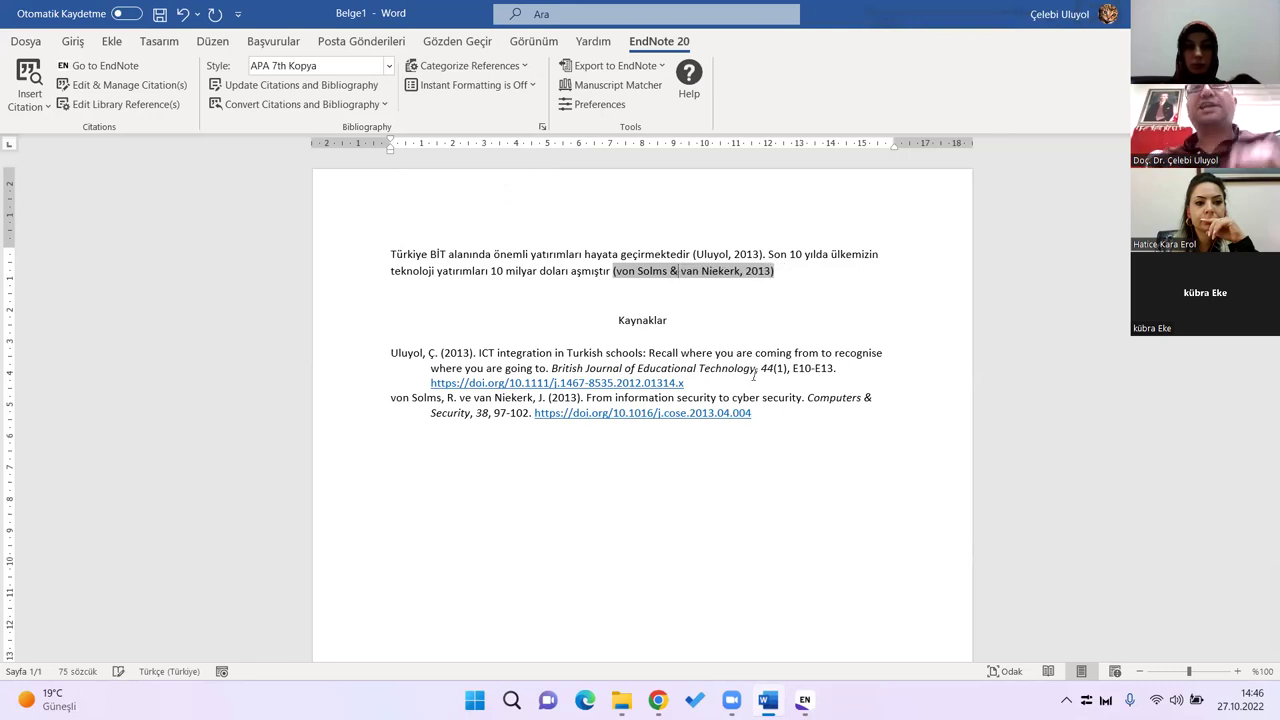
pyautogui.click(751, 320)
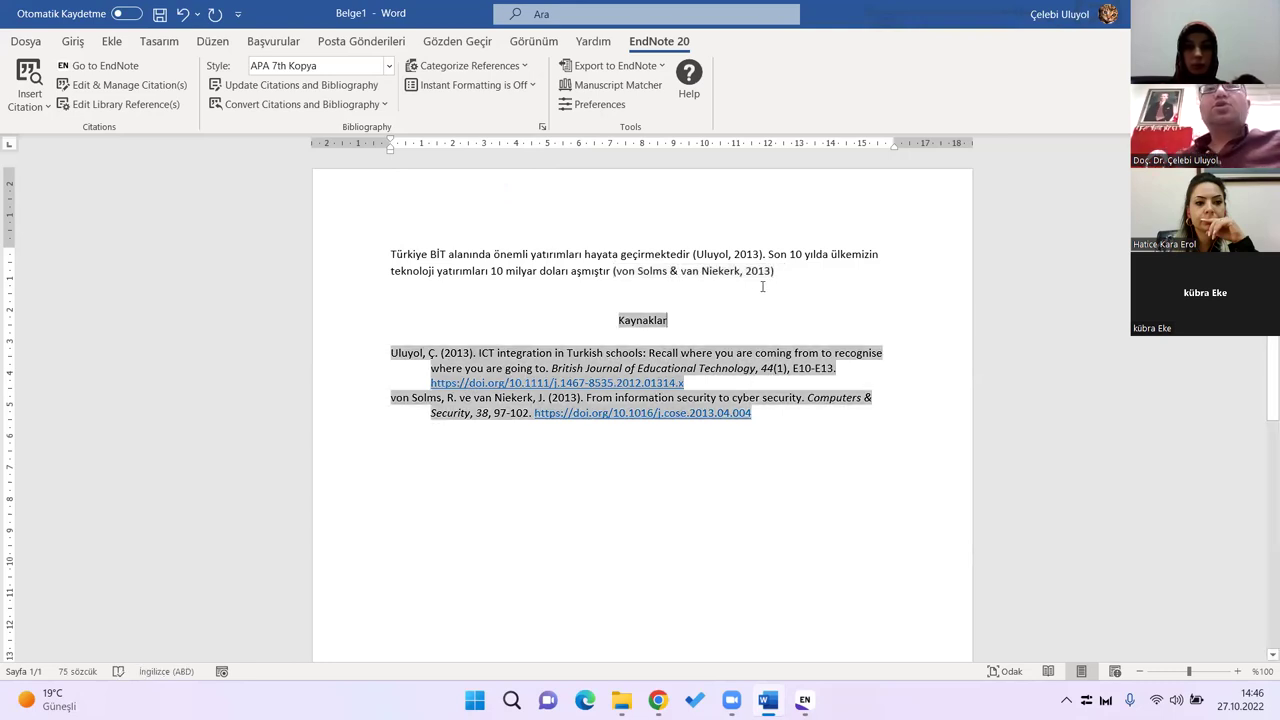
pyautogui.click(800, 275)
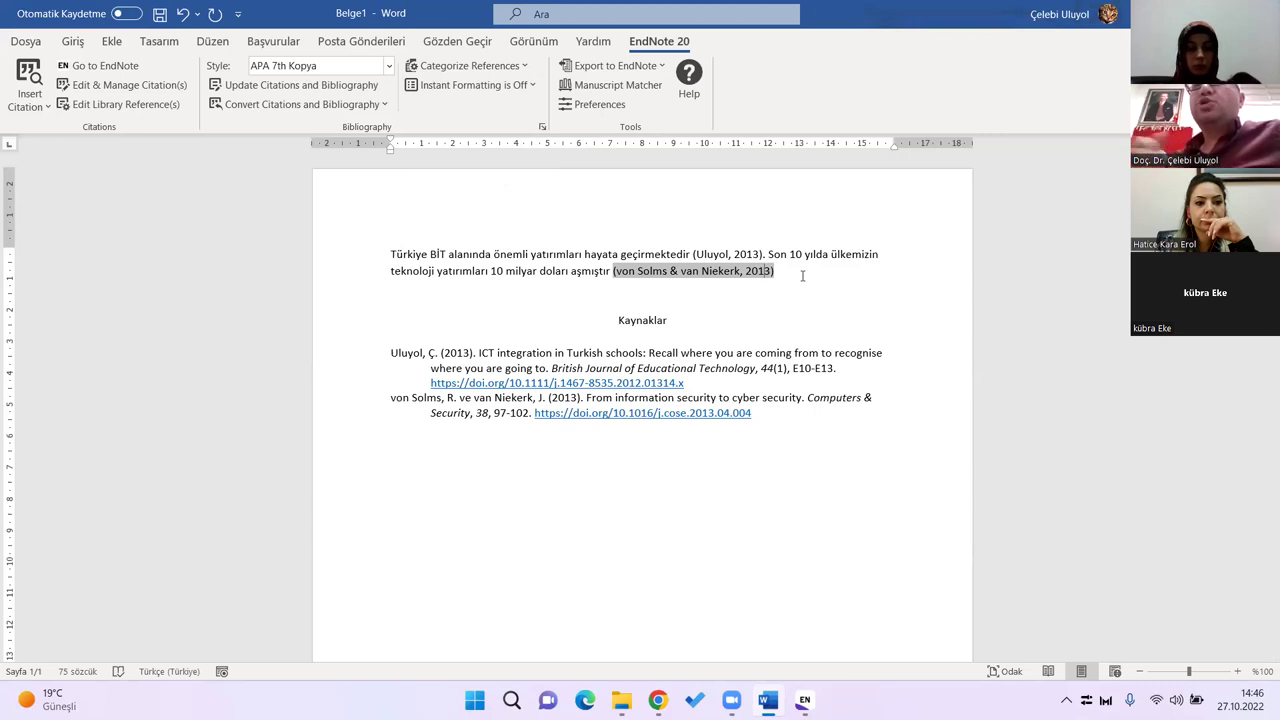
# Step: Re-enable Instant Formatting, which undoes the '&' edit in the von Solms citation
pyautogui.click(536, 87)
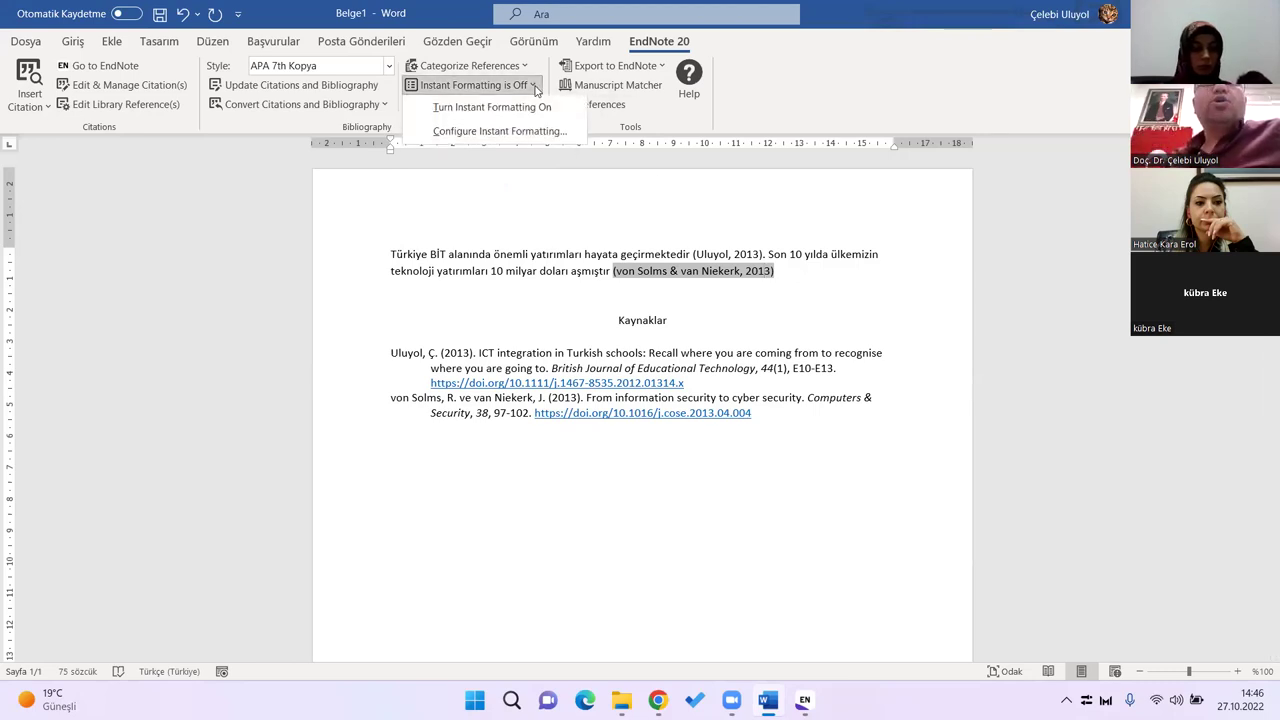
pyautogui.click(521, 108)
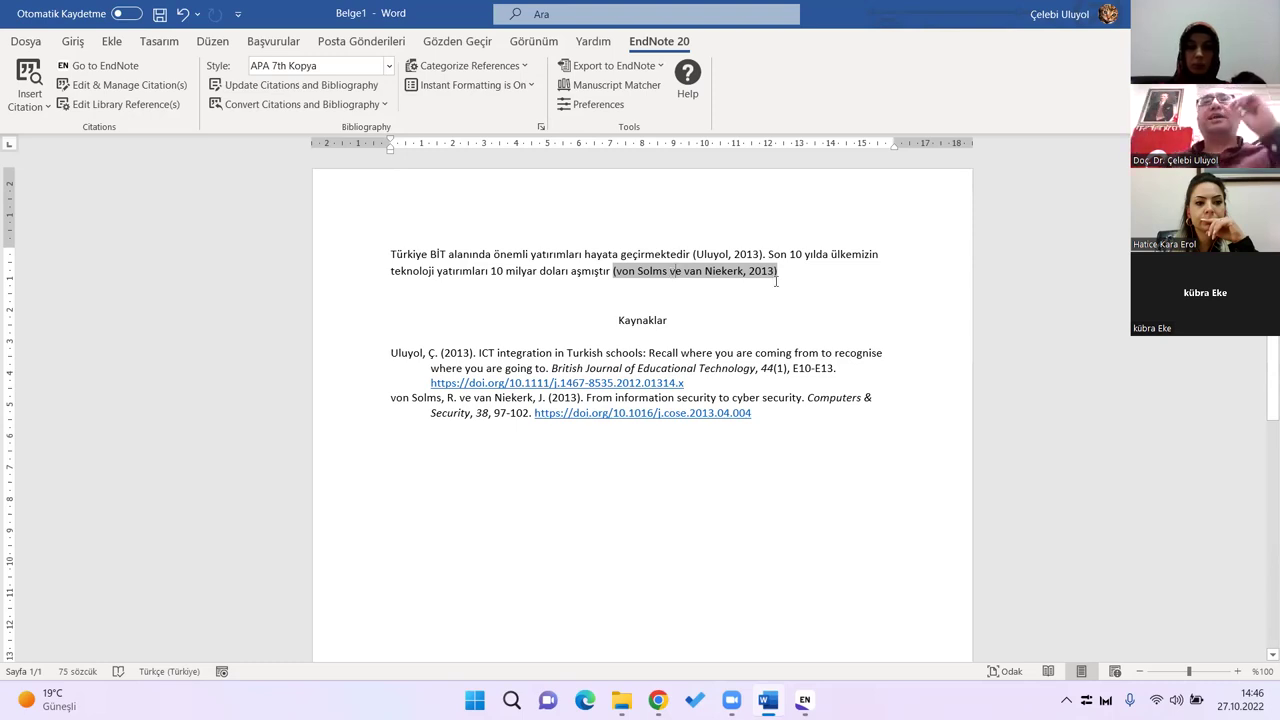
pyautogui.click(790, 274)
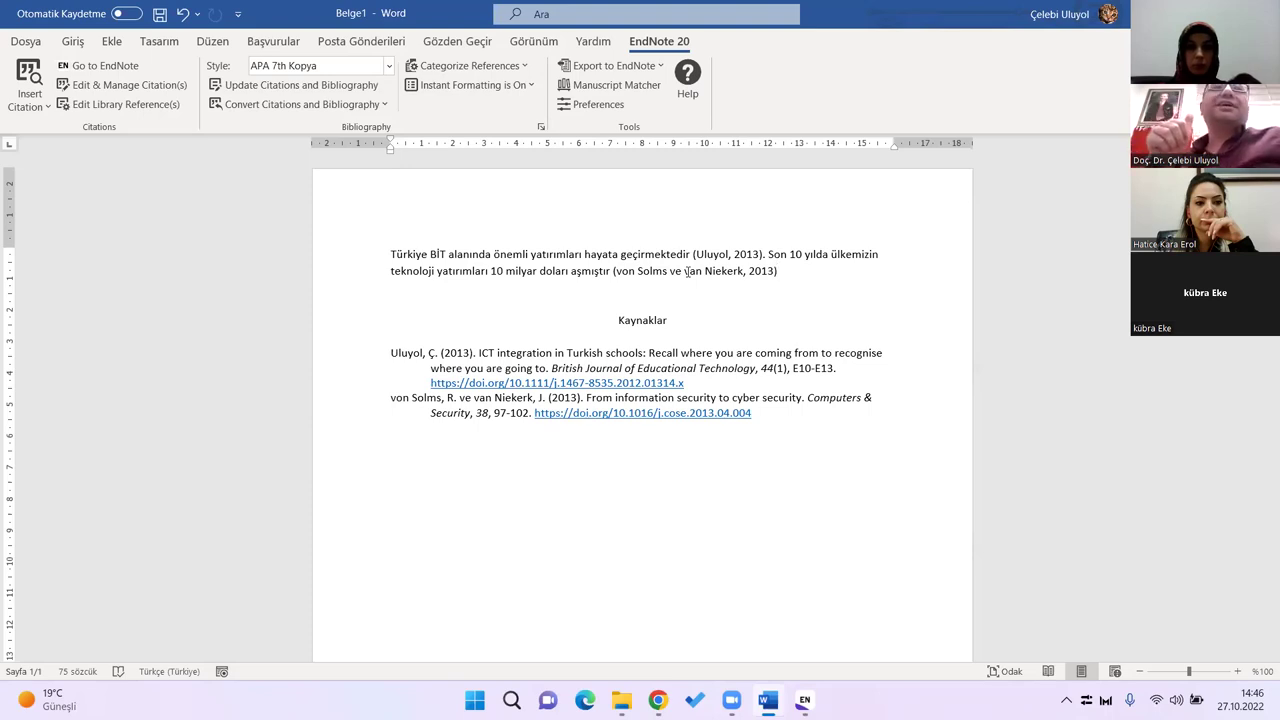
pyautogui.click(46, 108)
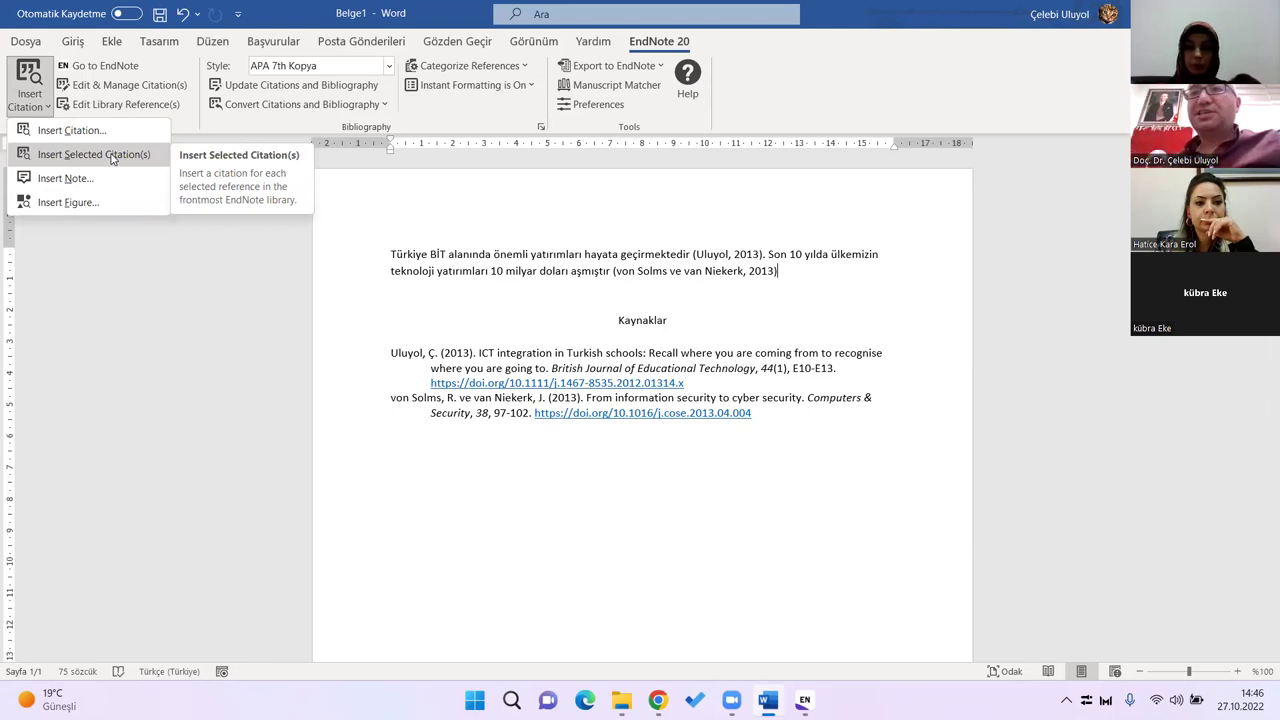
pyautogui.click(786, 271)
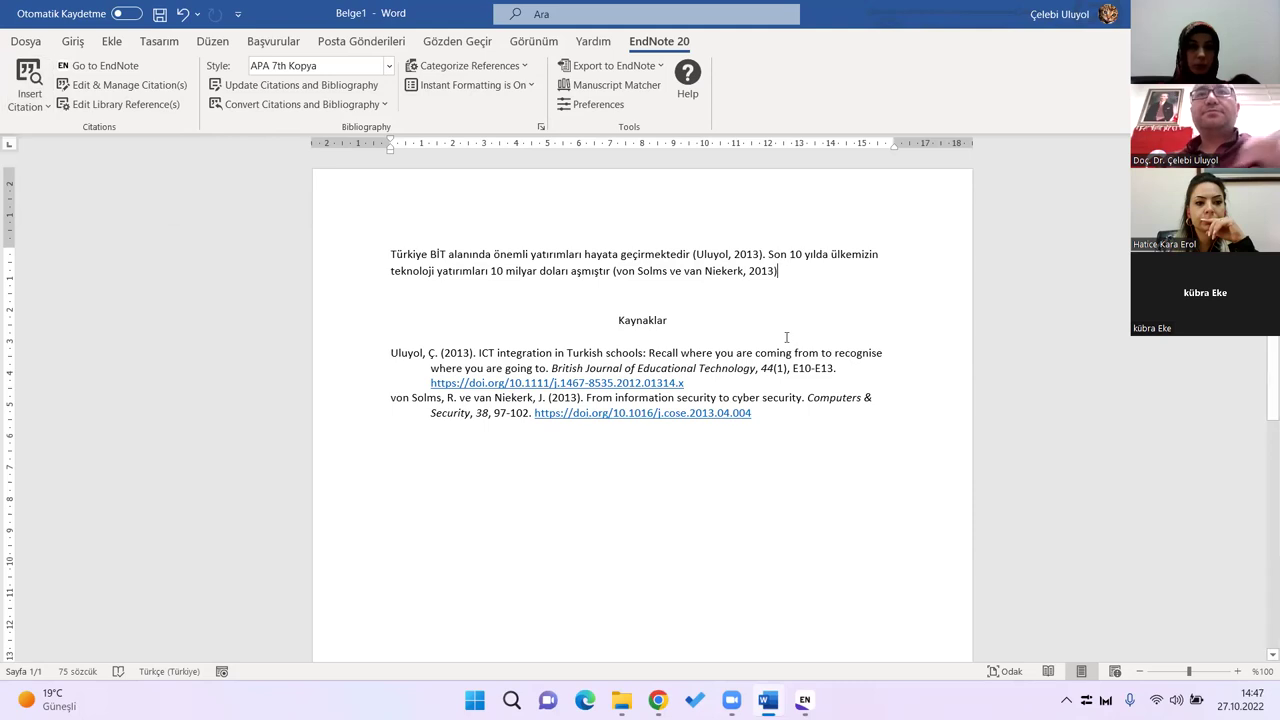
# Step: In EndNote, select the 2016 Uluyol reference, then switch back to the Word document
pyautogui.hotkey('alt', 'Tab')
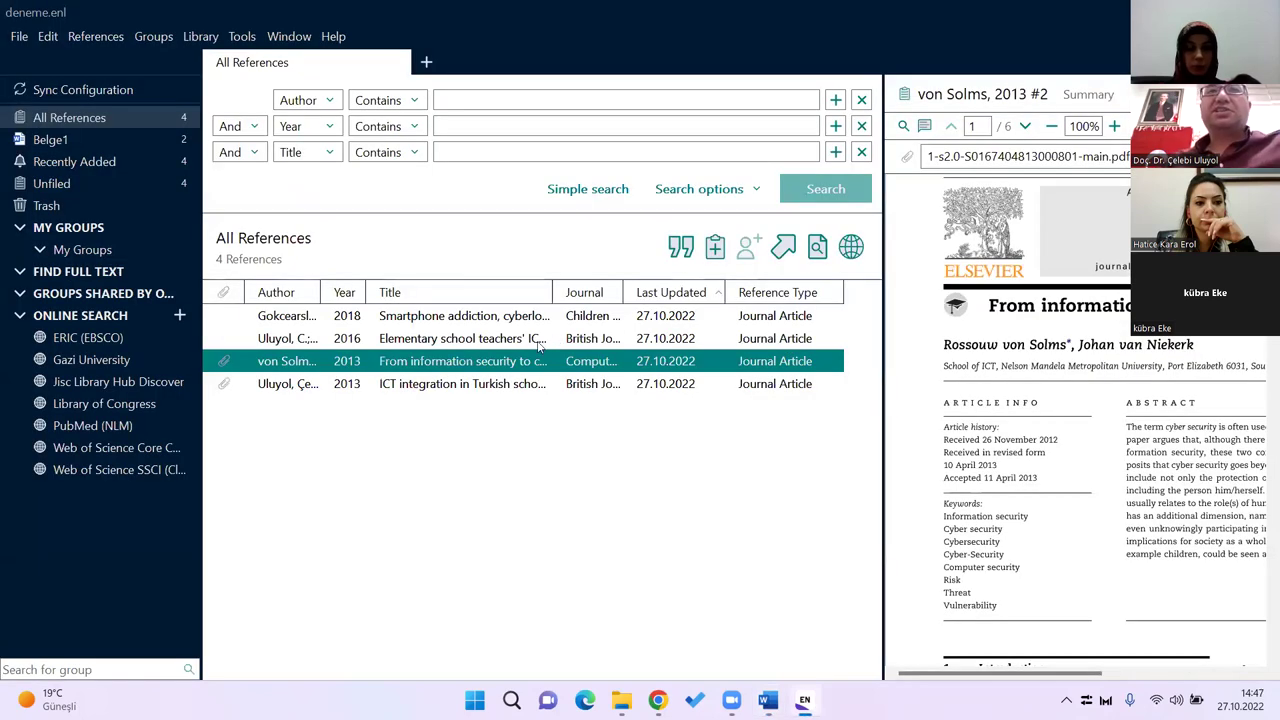
pyautogui.click(517, 340)
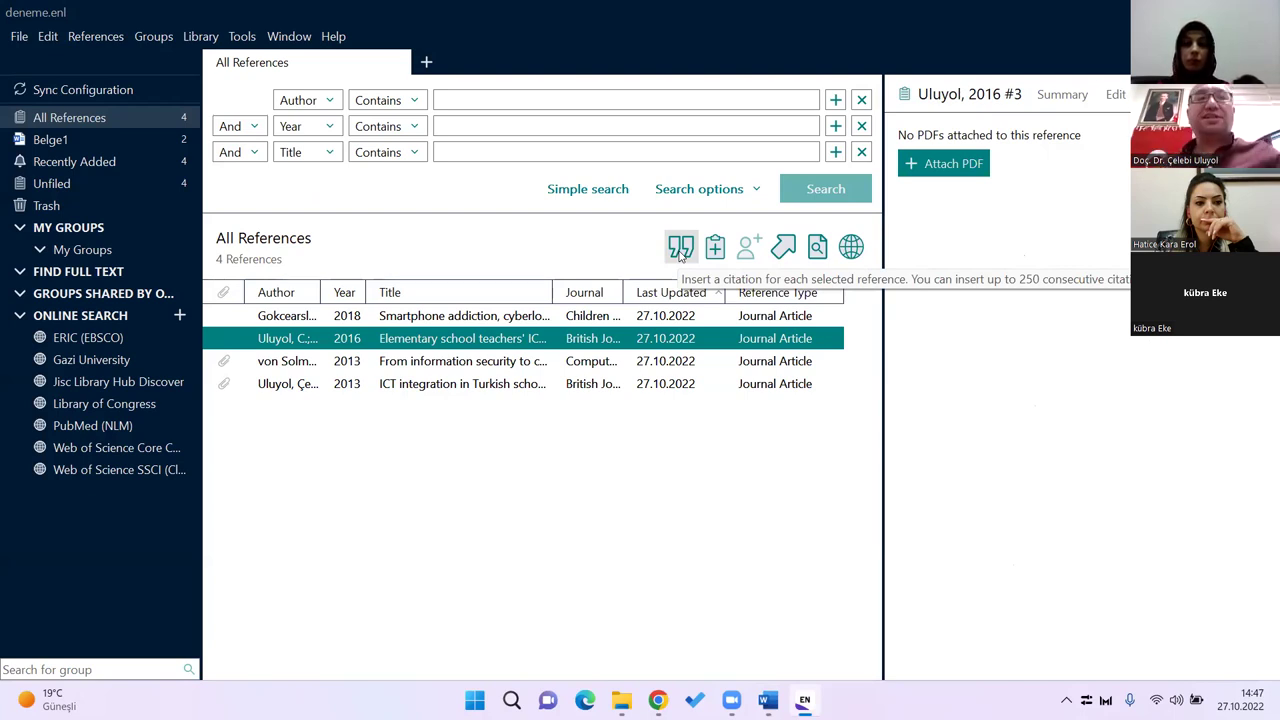
pyautogui.click(680, 252)
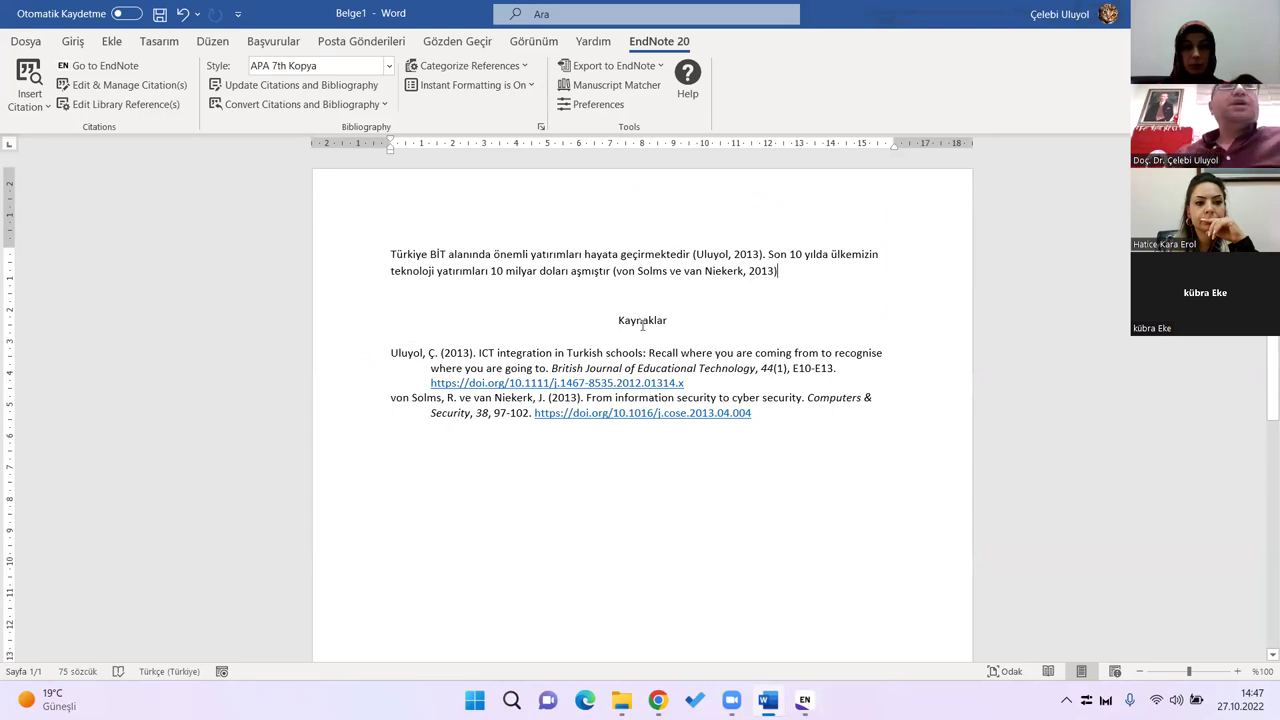
# Step: From the Kaynaklar list, open Edit & Manage Citation(s) for the Uluyol and von Solms citations
pyautogui.click(559, 352)
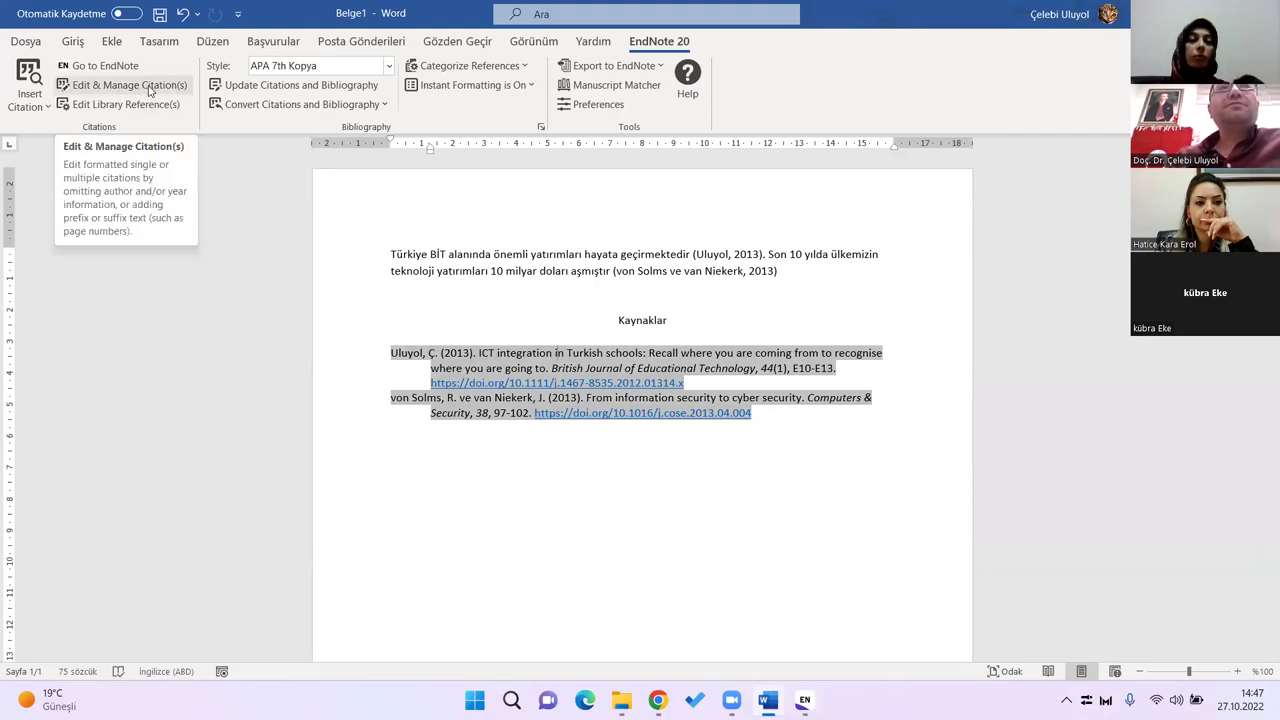
pyautogui.click(149, 89)
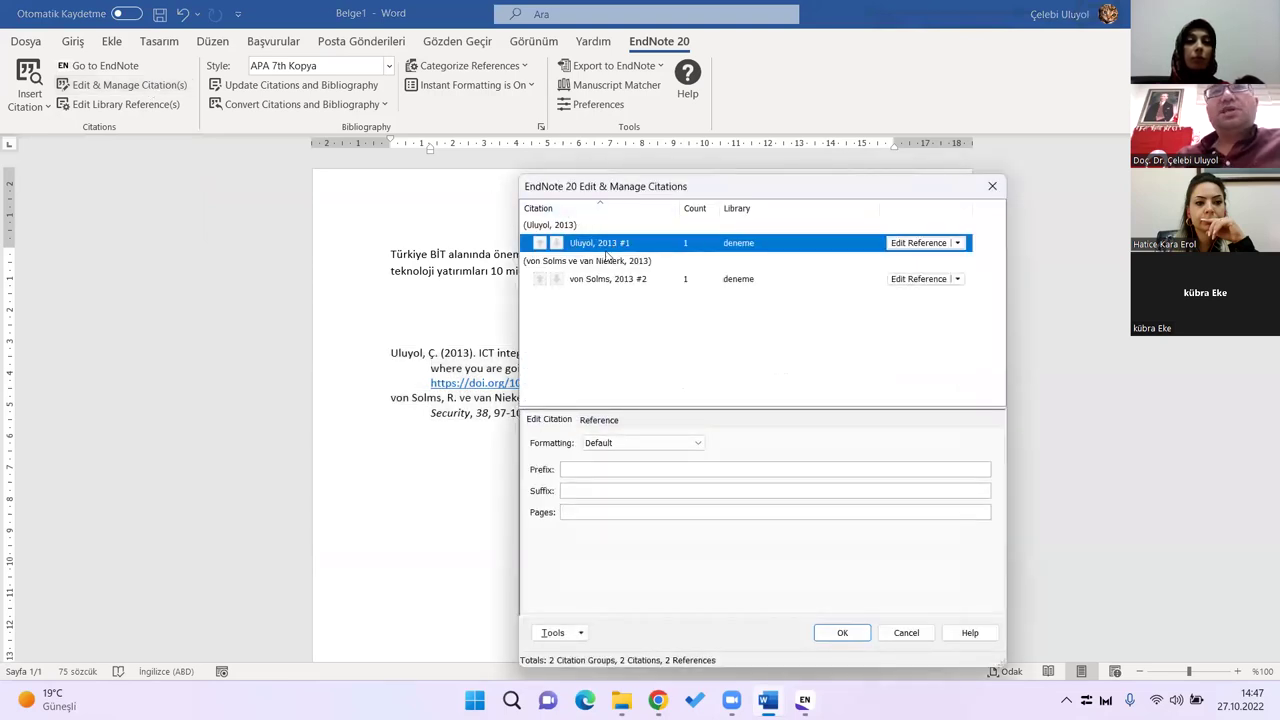
# Step: Add page 37 to the von Solms citation
pyautogui.moveTo(640, 190); pyautogui.dragTo(560, 165)
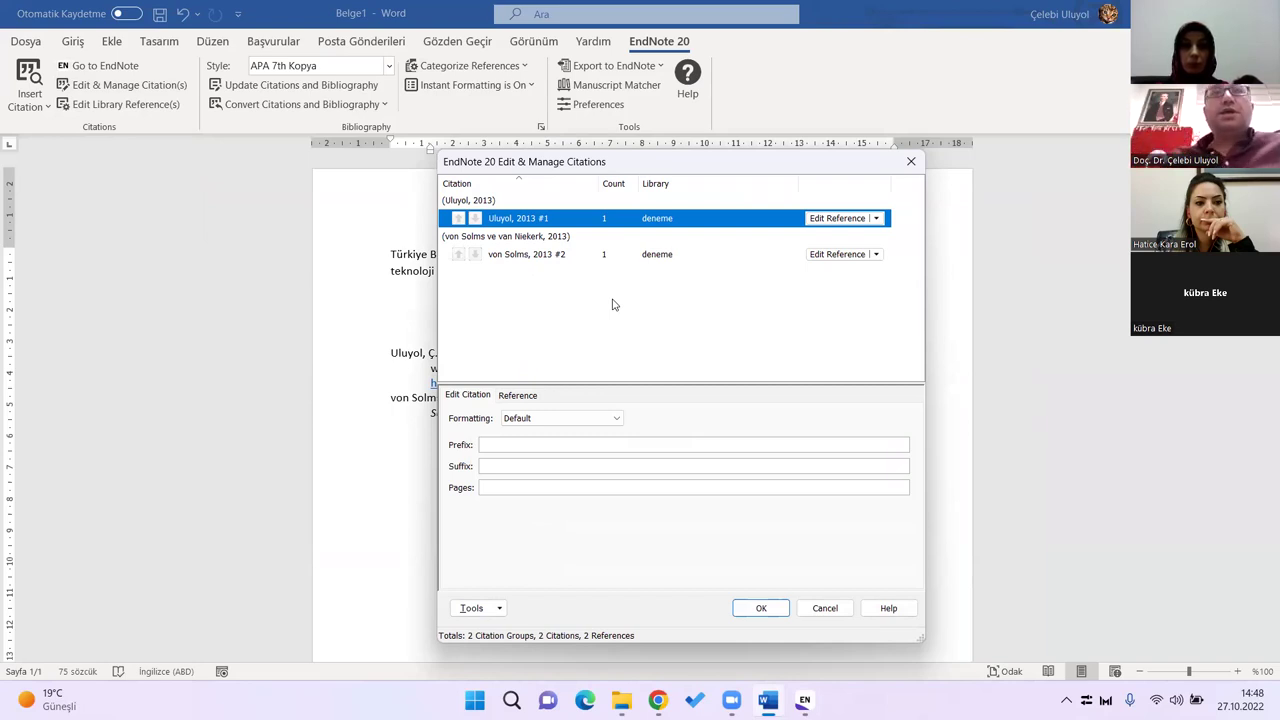
pyautogui.click(546, 260)
pyautogui.click(543, 218)
pyautogui.click(547, 262)
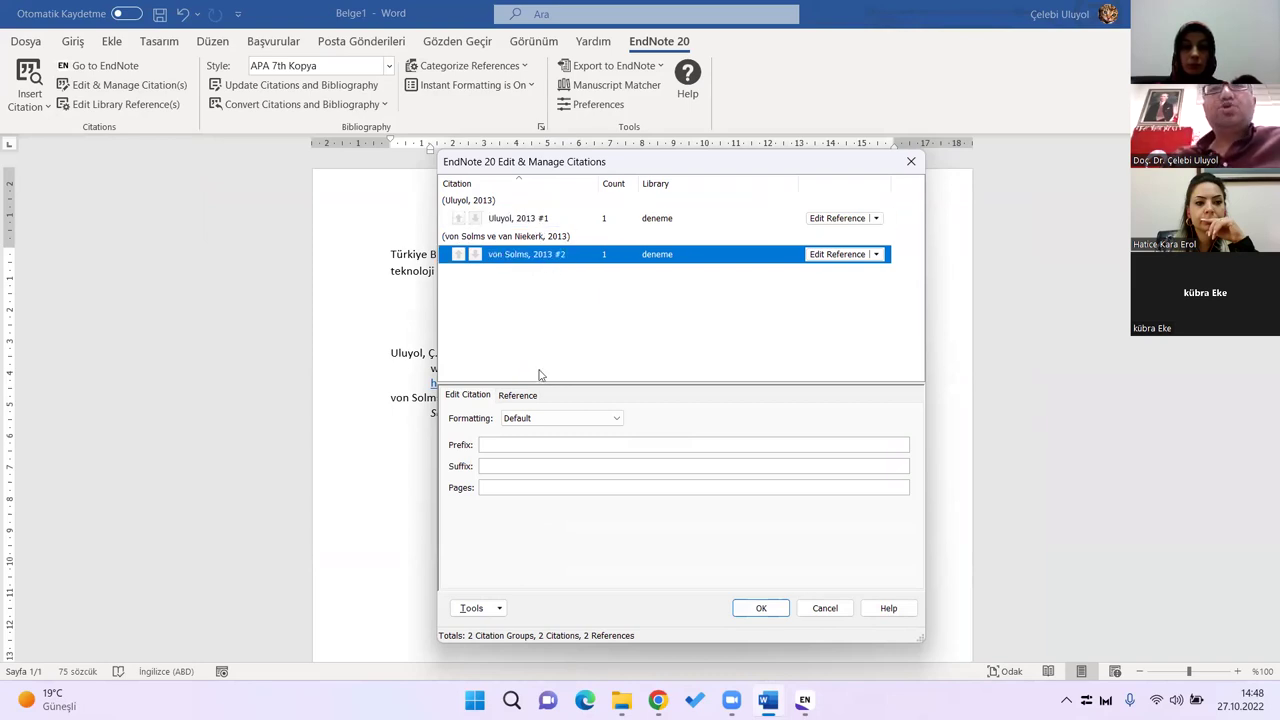
pyautogui.click(493, 487)
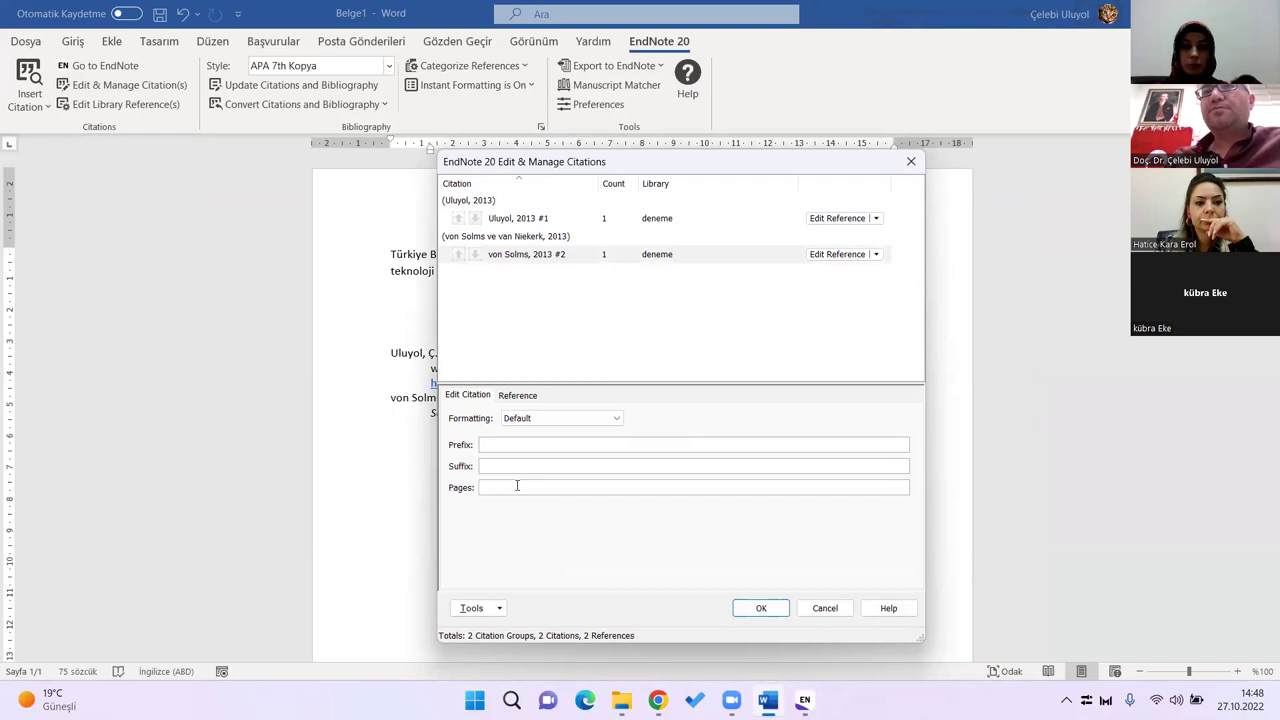
pyautogui.write('37')
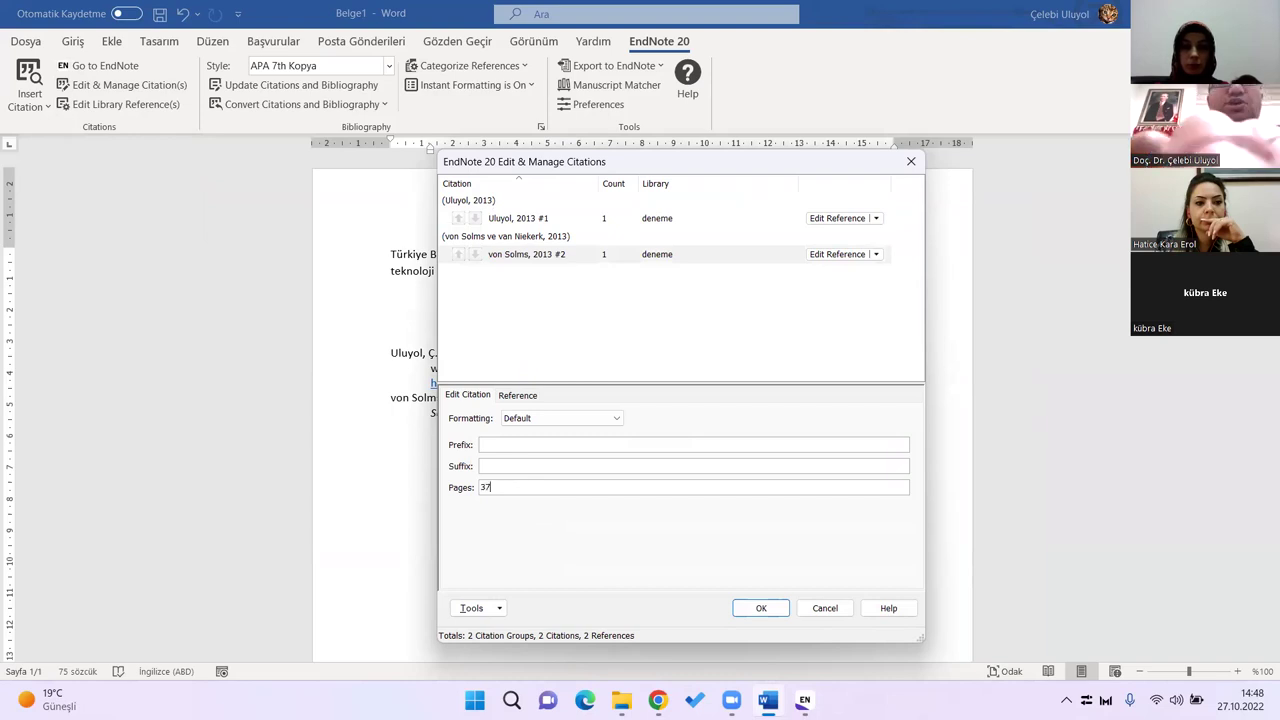
pyautogui.click(761, 608)
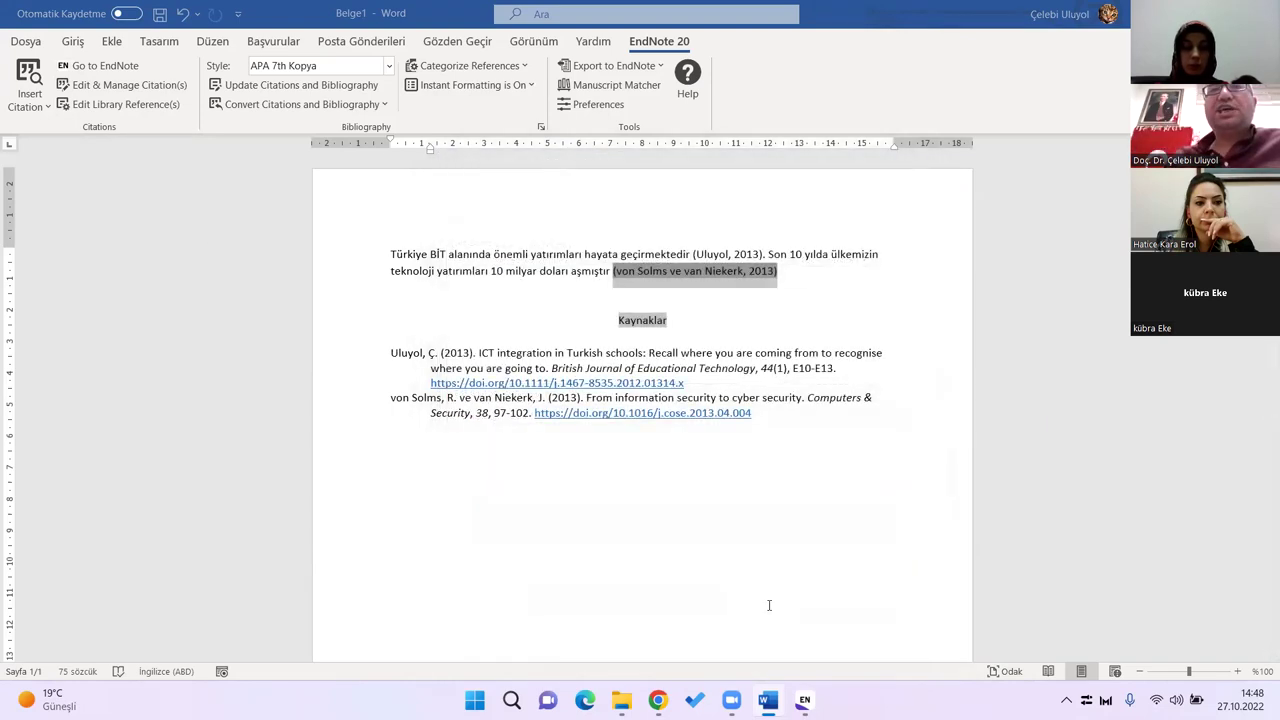
# Step: Reopen the von Solms citation and delete its page number 37
pyautogui.click(775, 275)
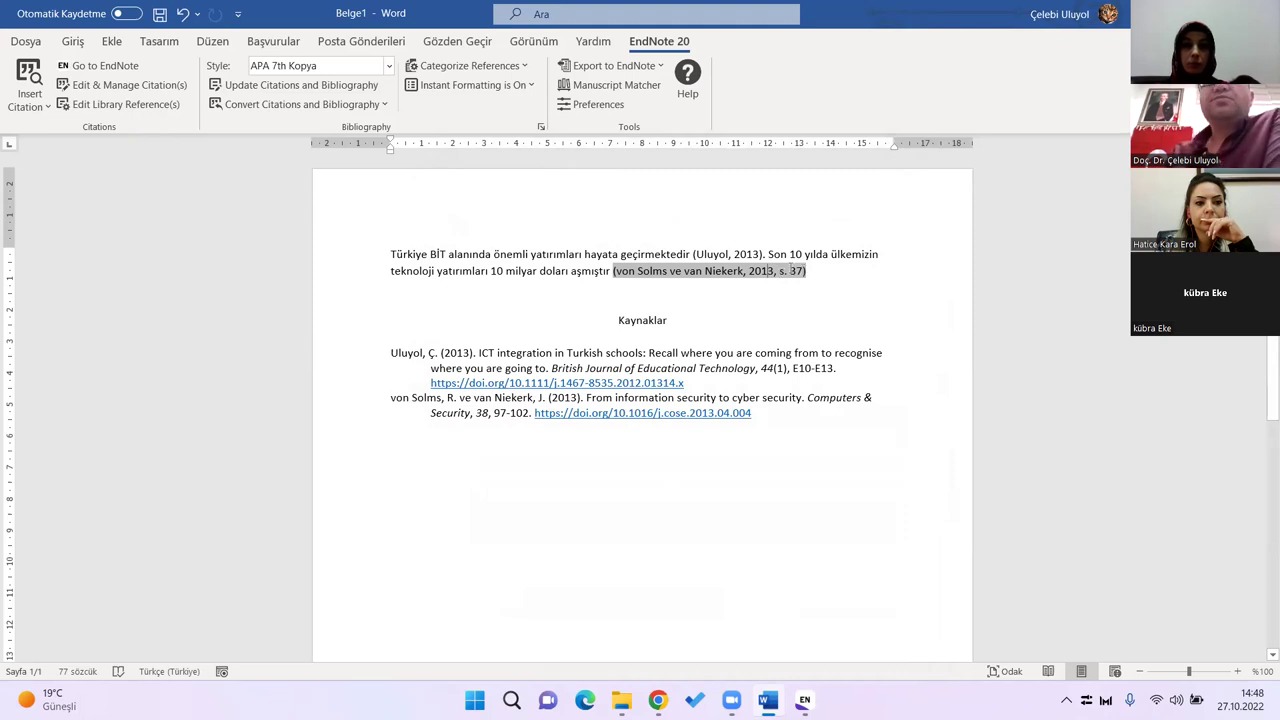
pyautogui.click(122, 85)
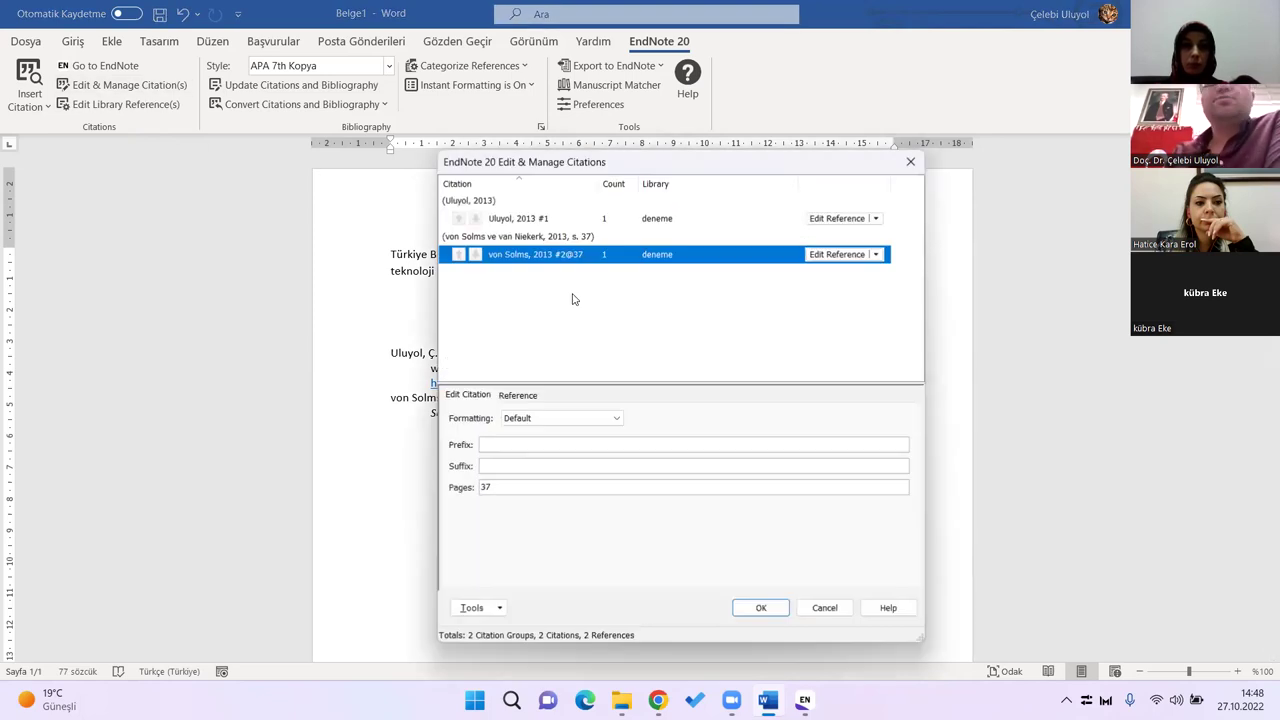
pyautogui.moveTo(515, 490); pyautogui.dragTo(422, 486)
pyautogui.press('BackSpace')
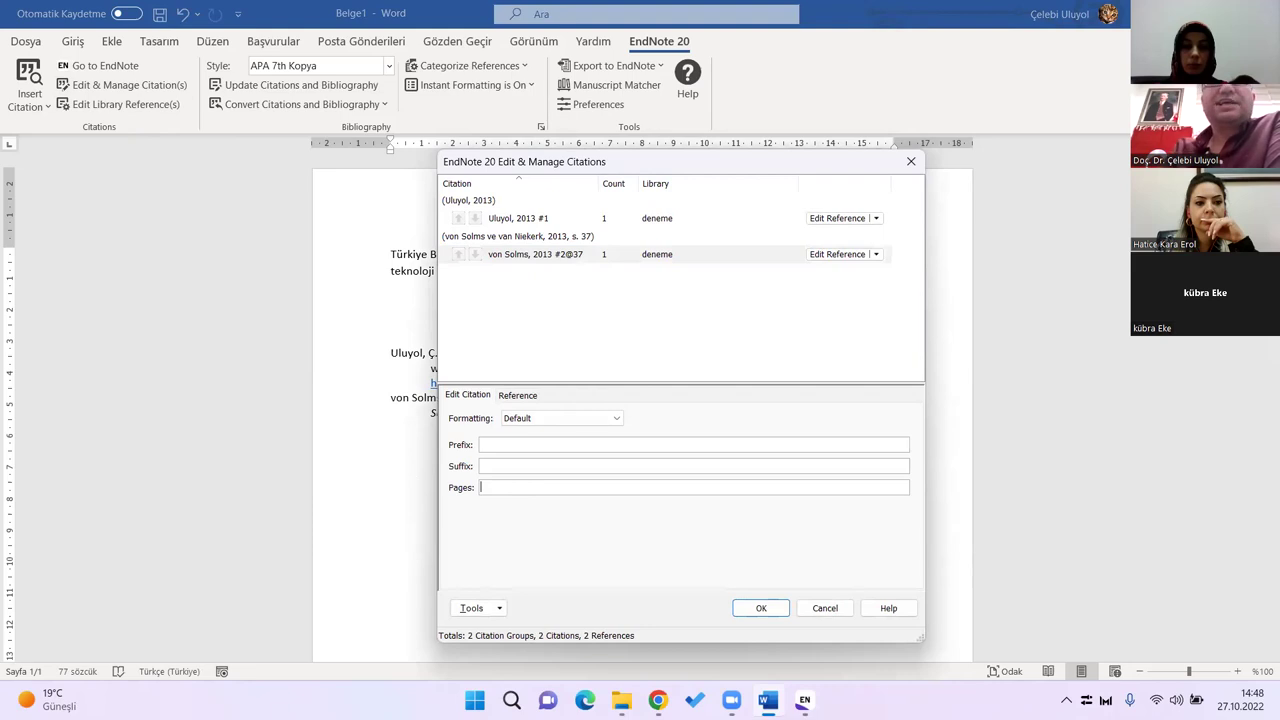
pyautogui.click(765, 612)
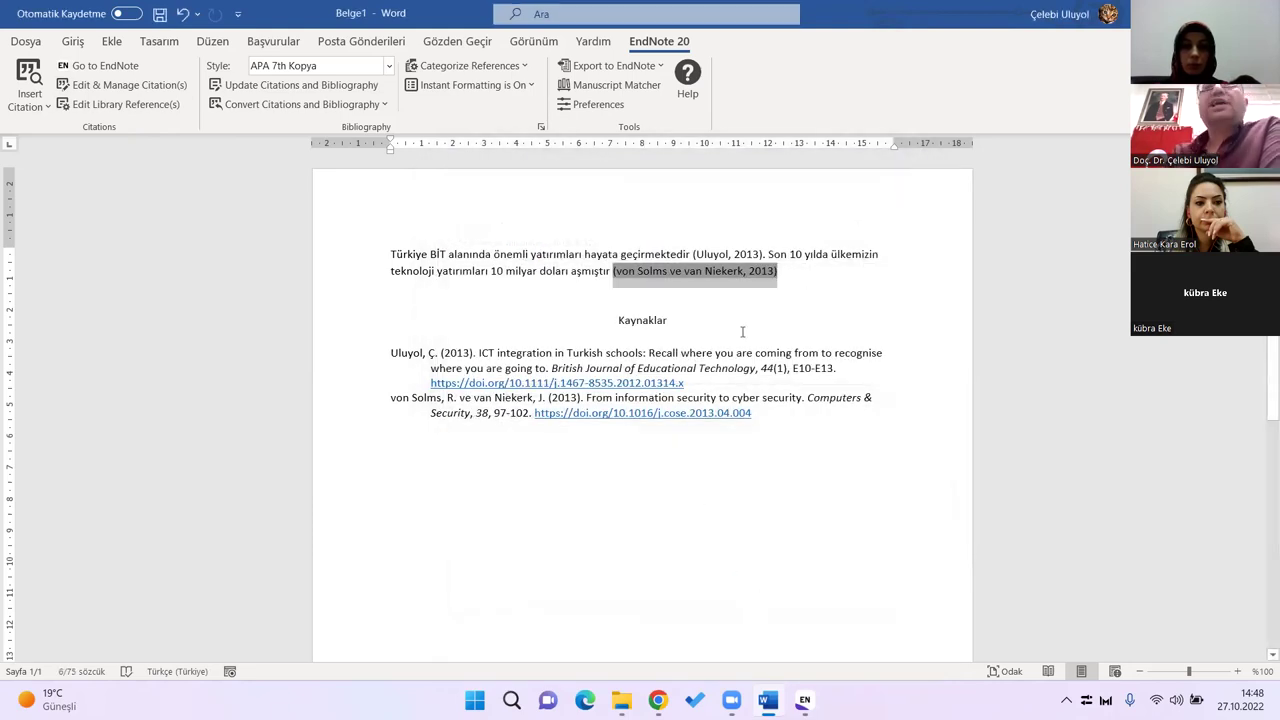
pyautogui.click(798, 277)
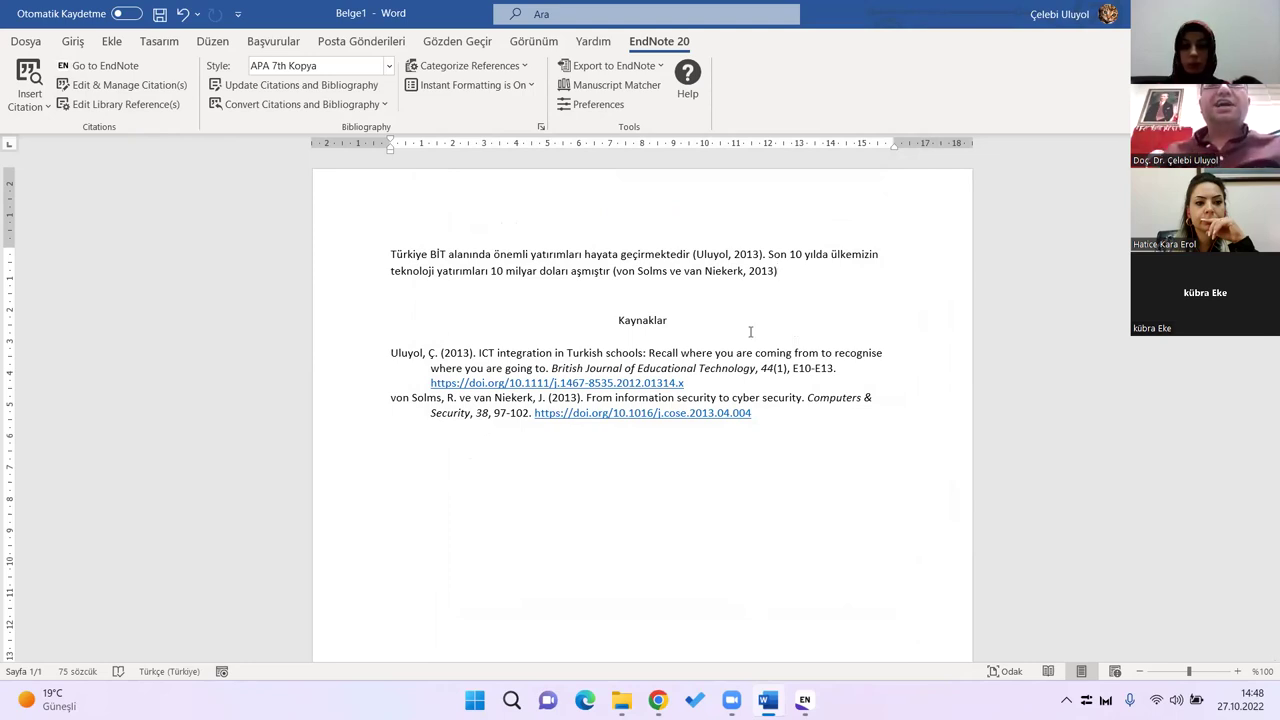
# Step: Switch from Word to the four-reference EndNote deneme.enl library
pyautogui.click(708, 352)
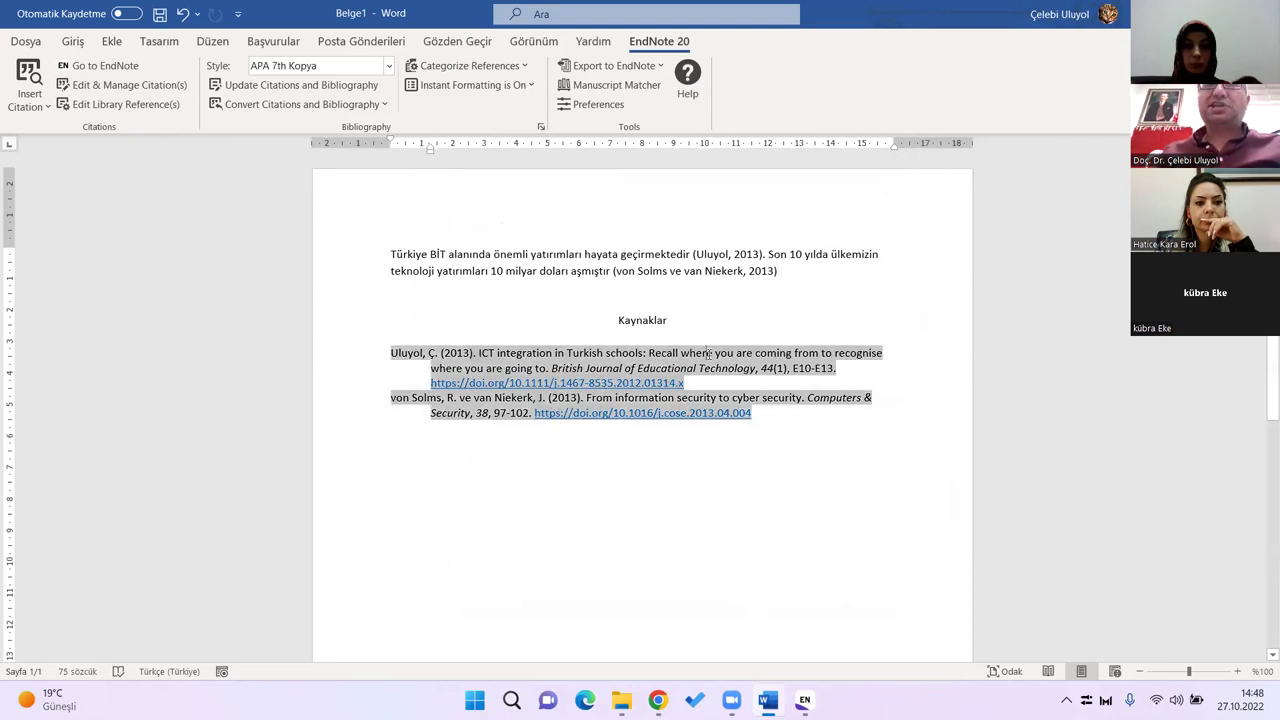
pyautogui.hotkey('alt', 'Tab')
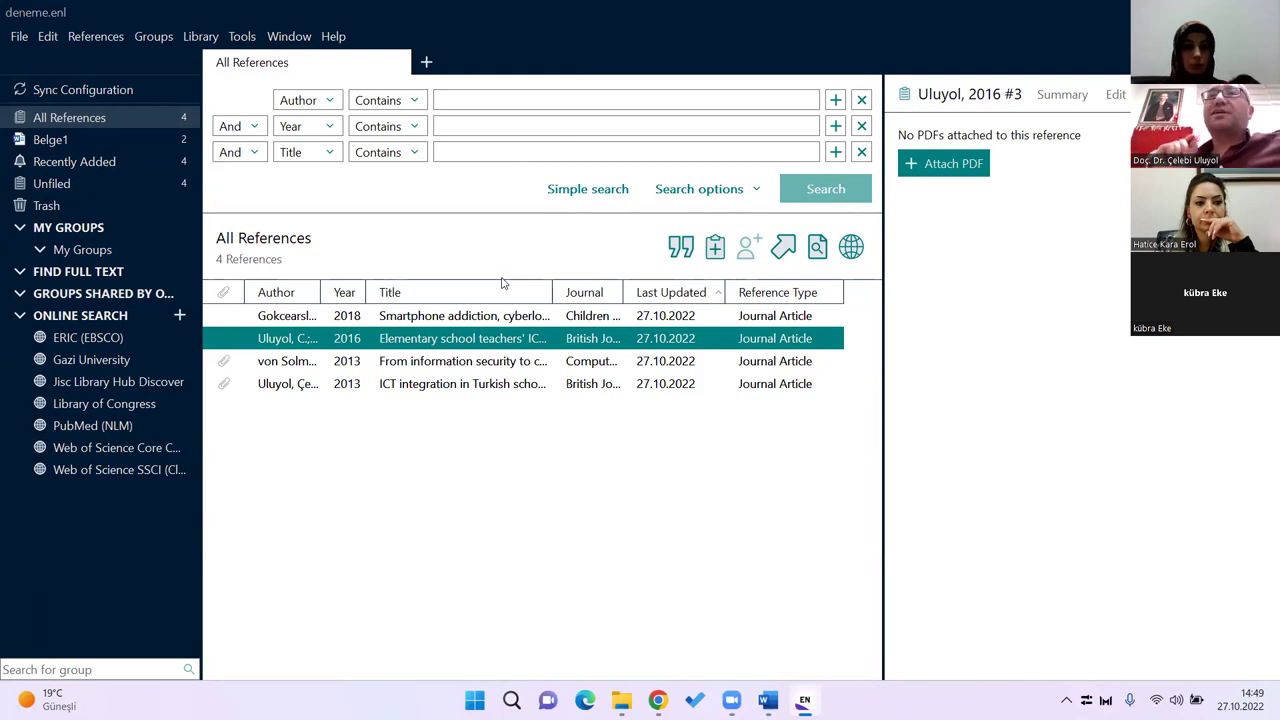
# Step: Save a copy of the EndNote library named TEZ.enl, accepting the user home folder location
pyautogui.click(19, 36)
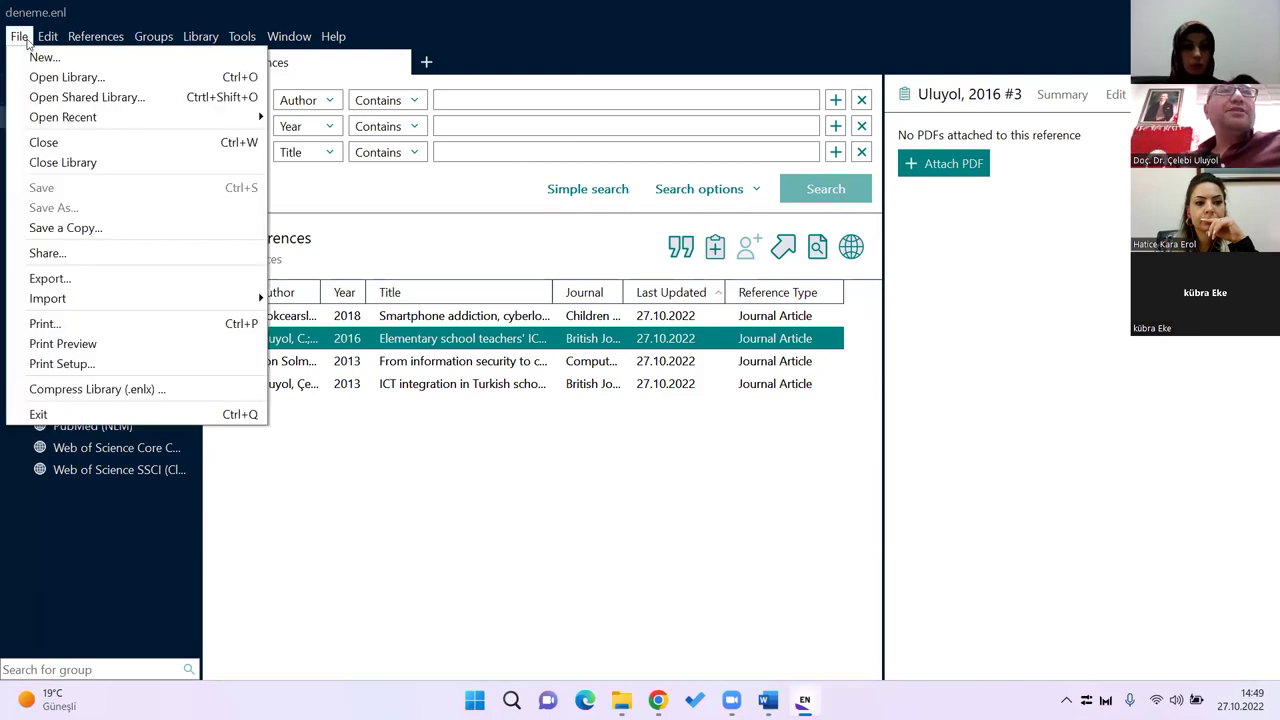
pyautogui.click(70, 228)
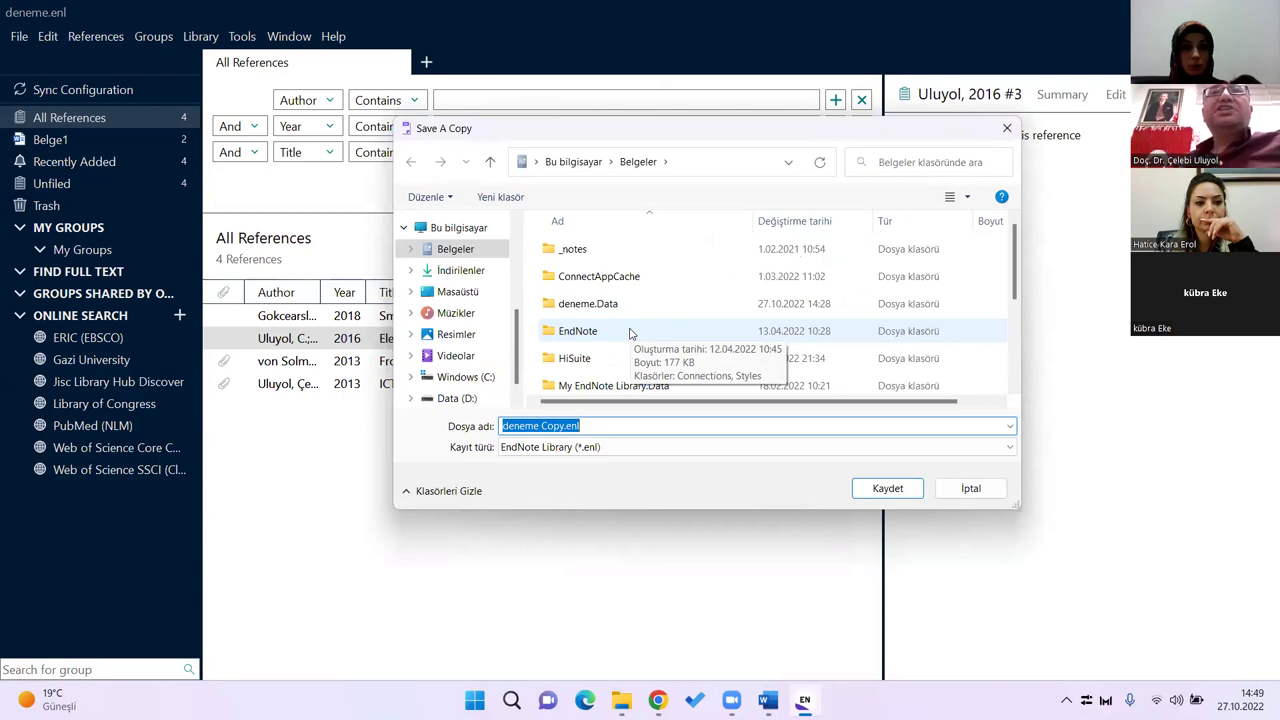
pyautogui.click(480, 376)
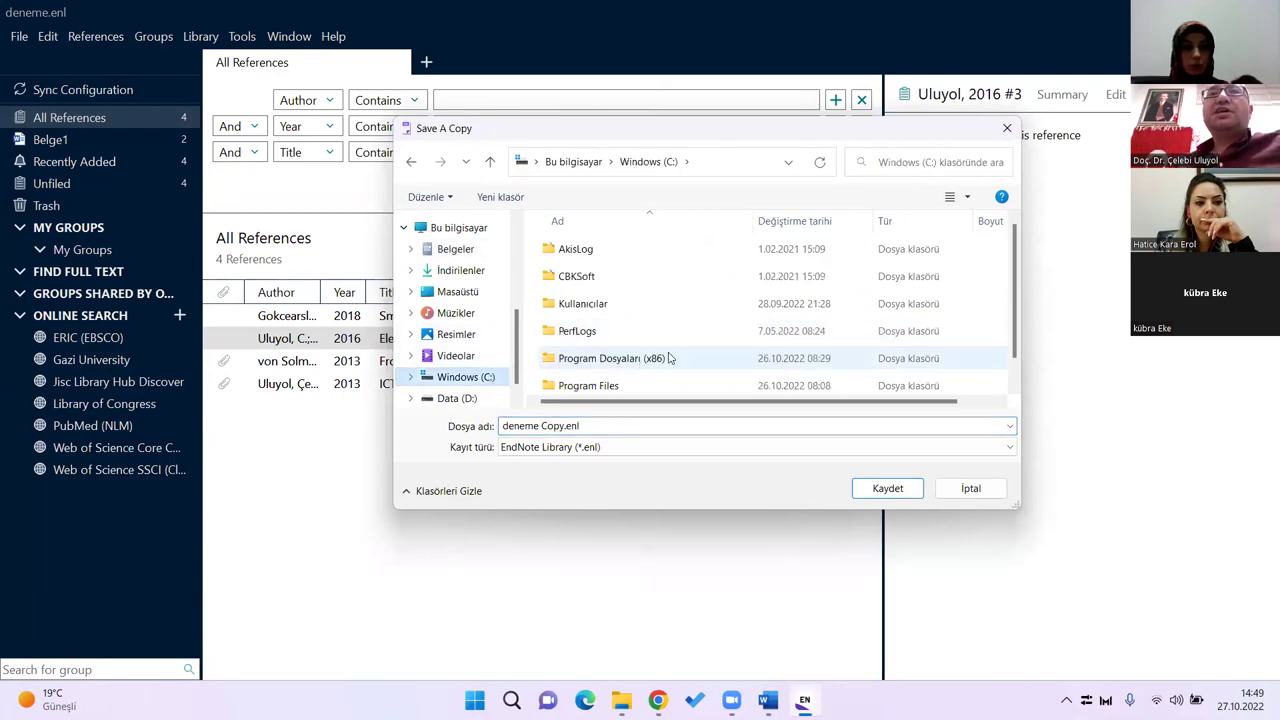
pyautogui.scroll(-1, 745, 335)
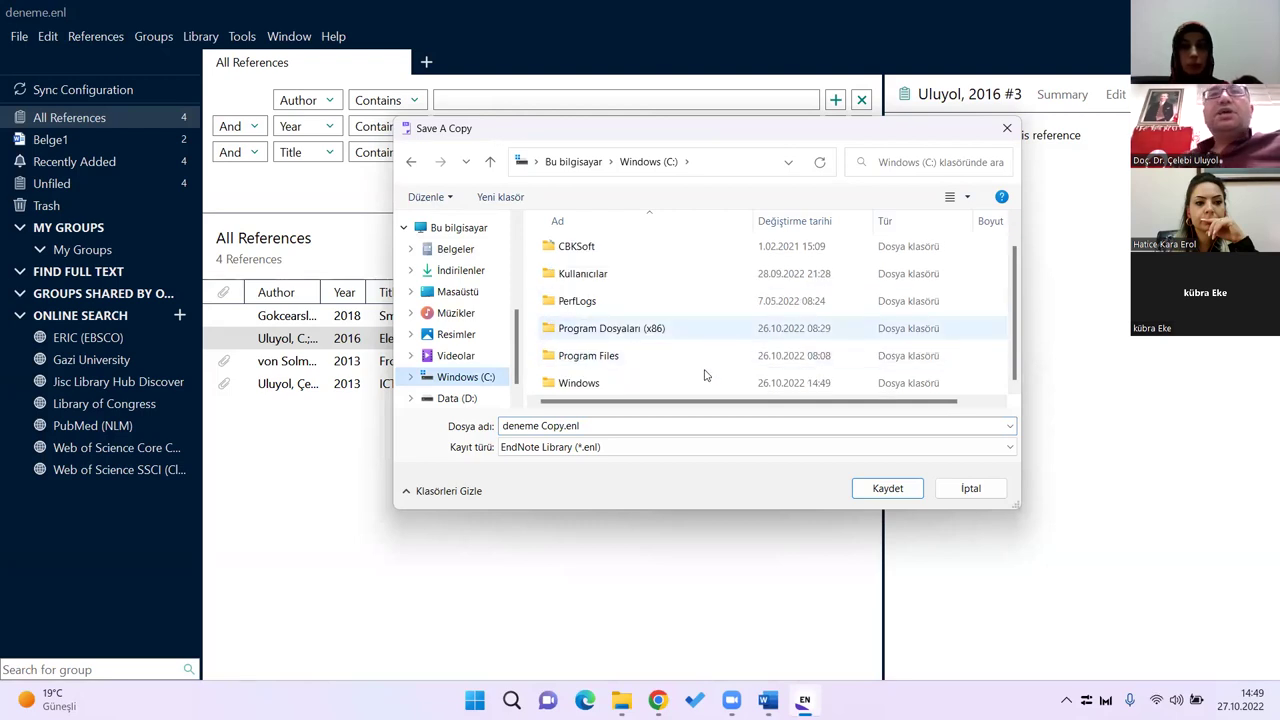
pyautogui.click(585, 426)
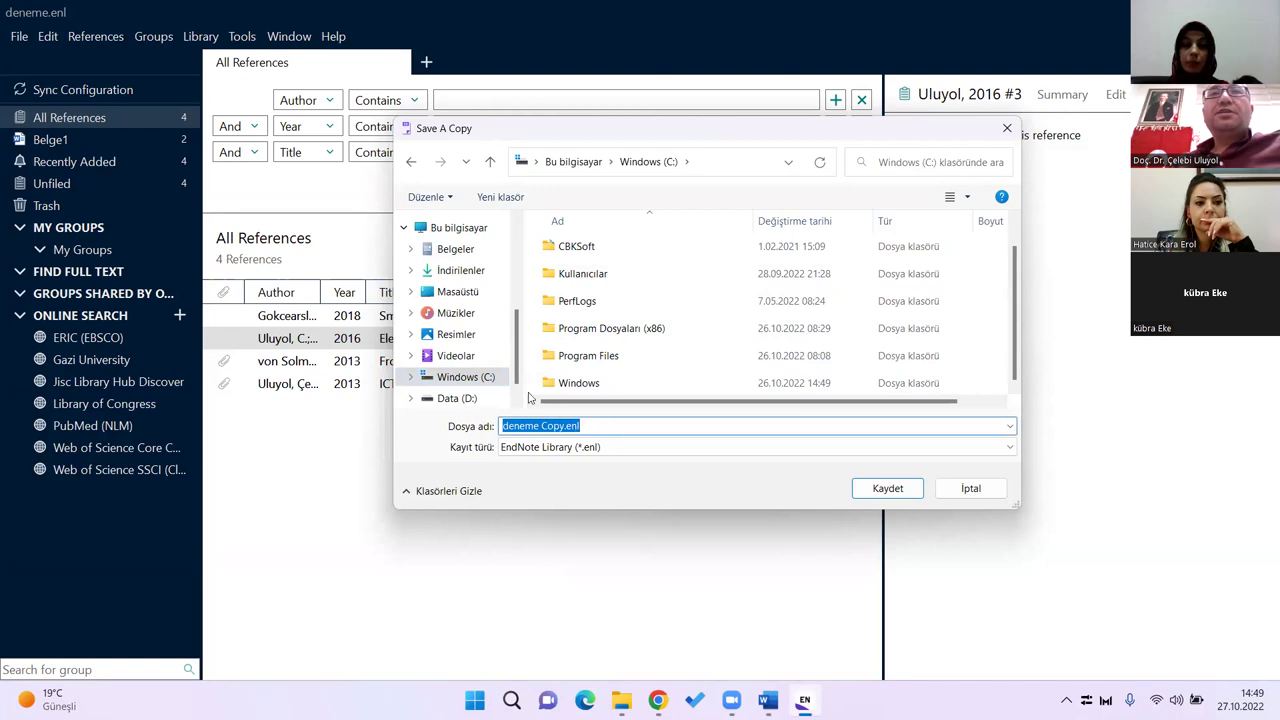
pyautogui.write('TEZ')
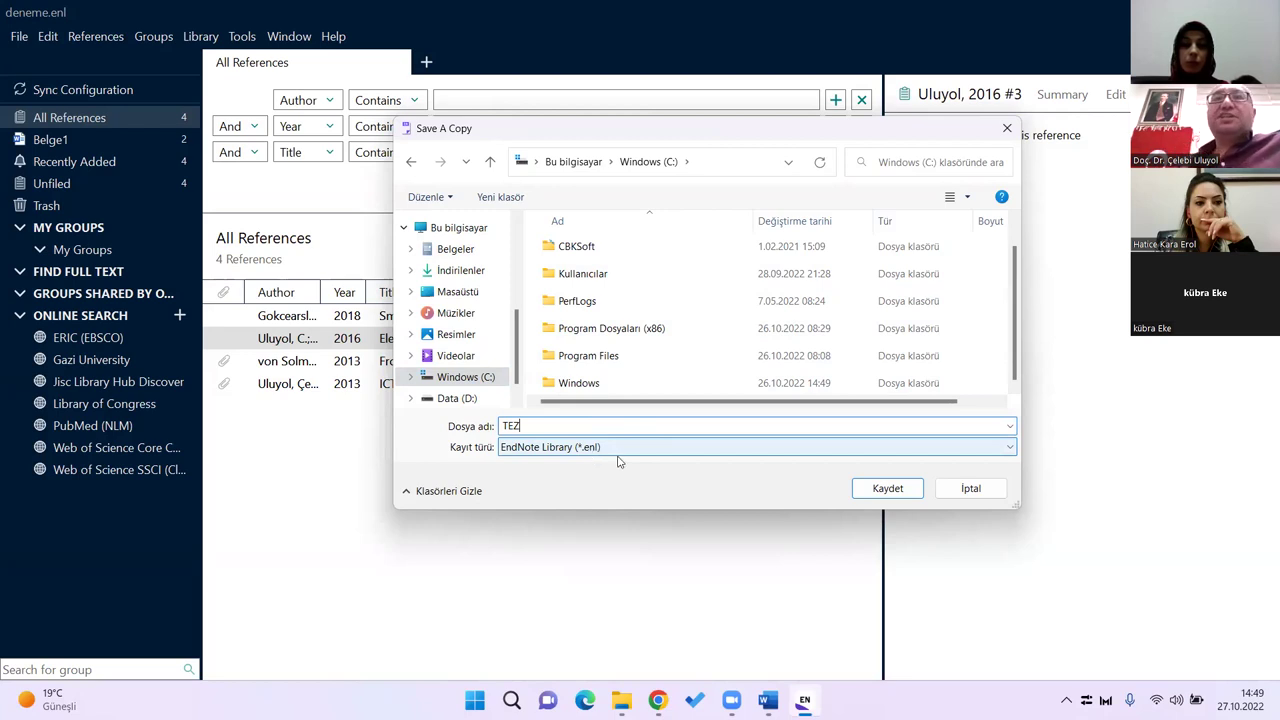
pyautogui.click(886, 487)
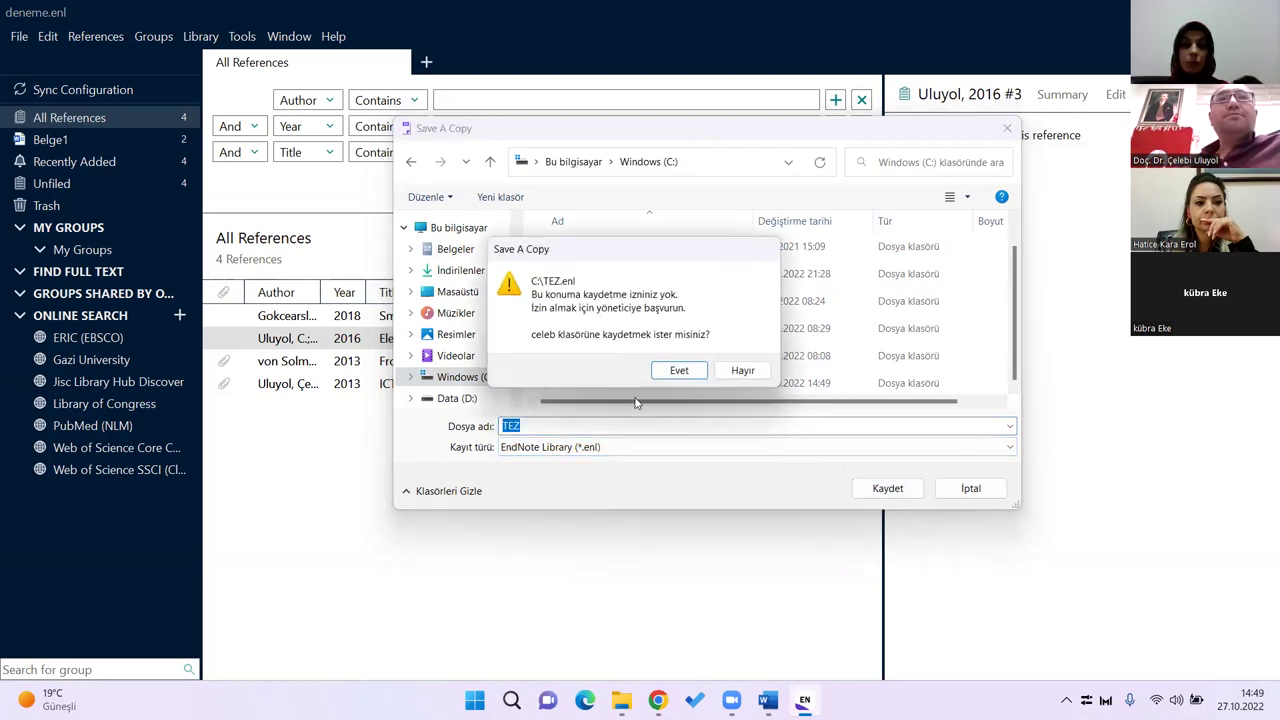
pyautogui.click(678, 371)
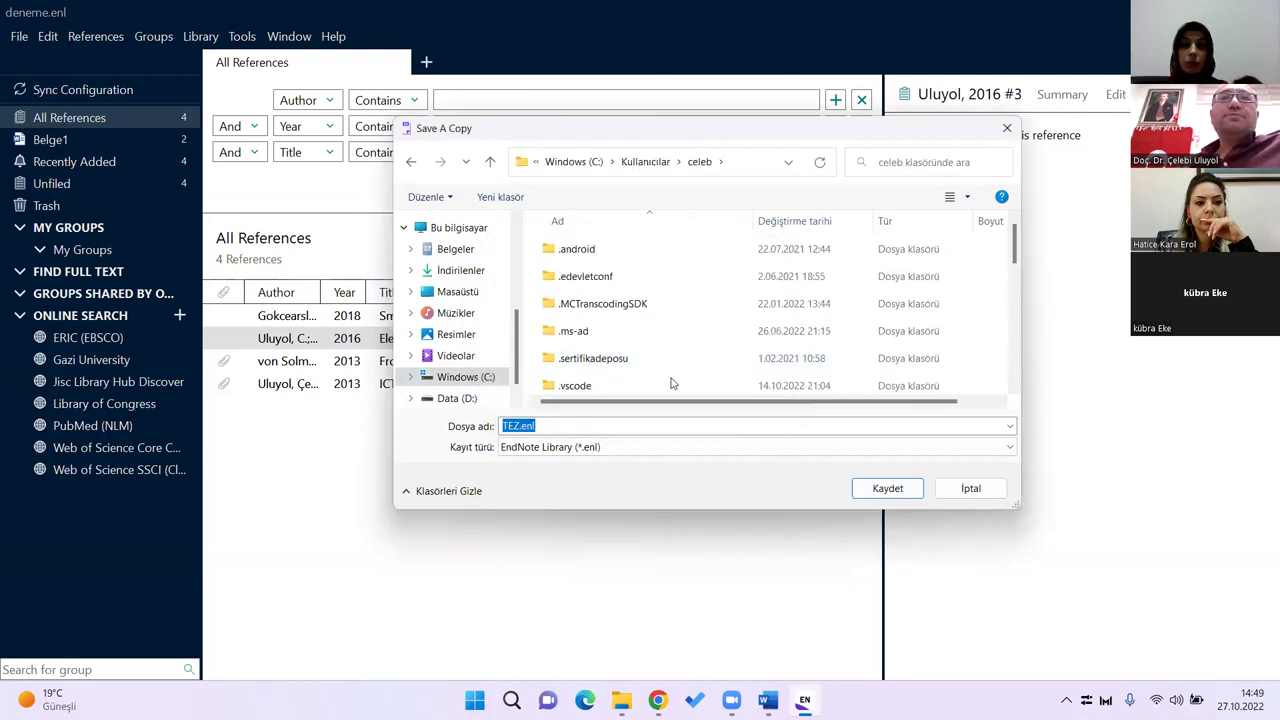
pyautogui.click(880, 488)
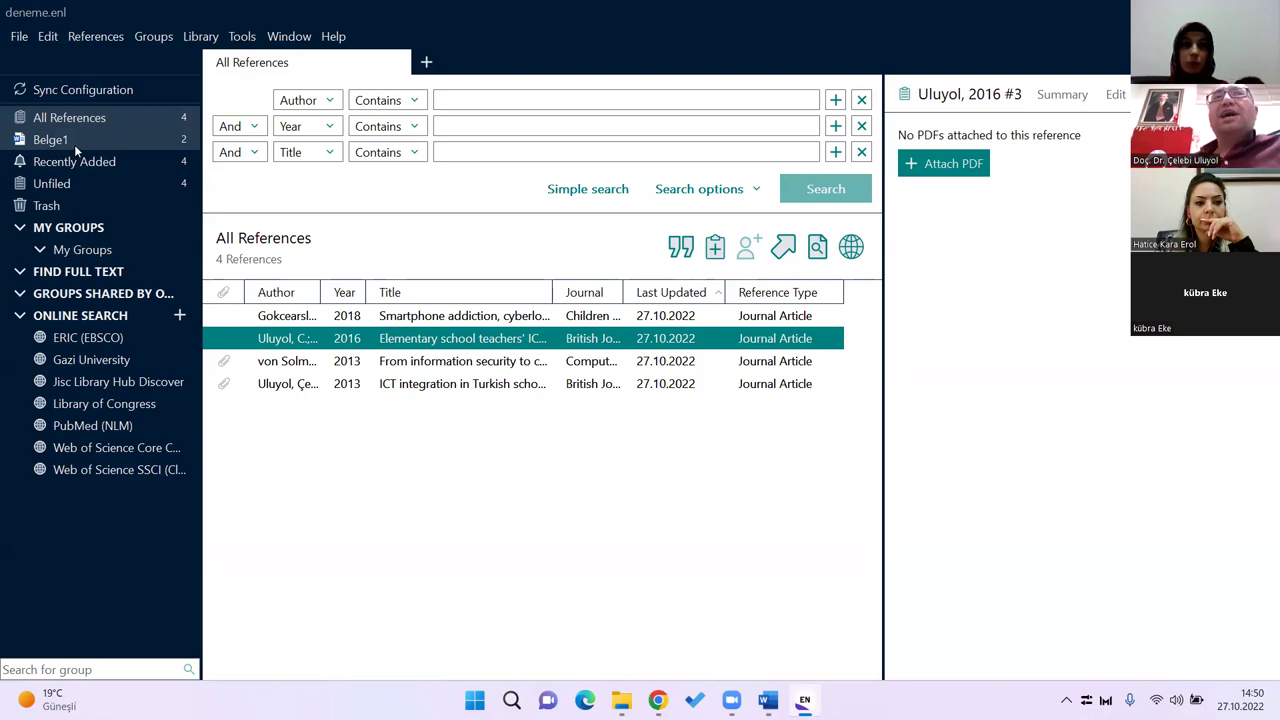
# Step: Show the Belge1 group's two cited references, then switch back to Word
pyautogui.click(61, 142)
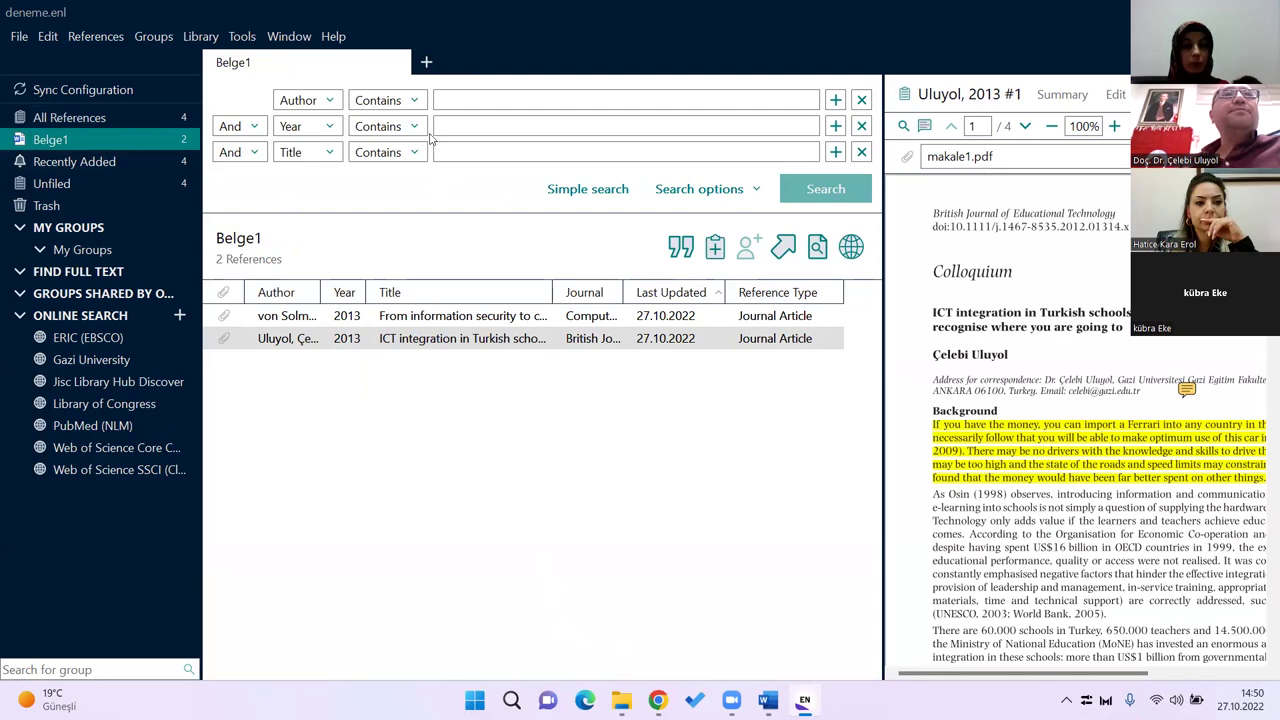
pyautogui.hotkey('alt', 'Tab')
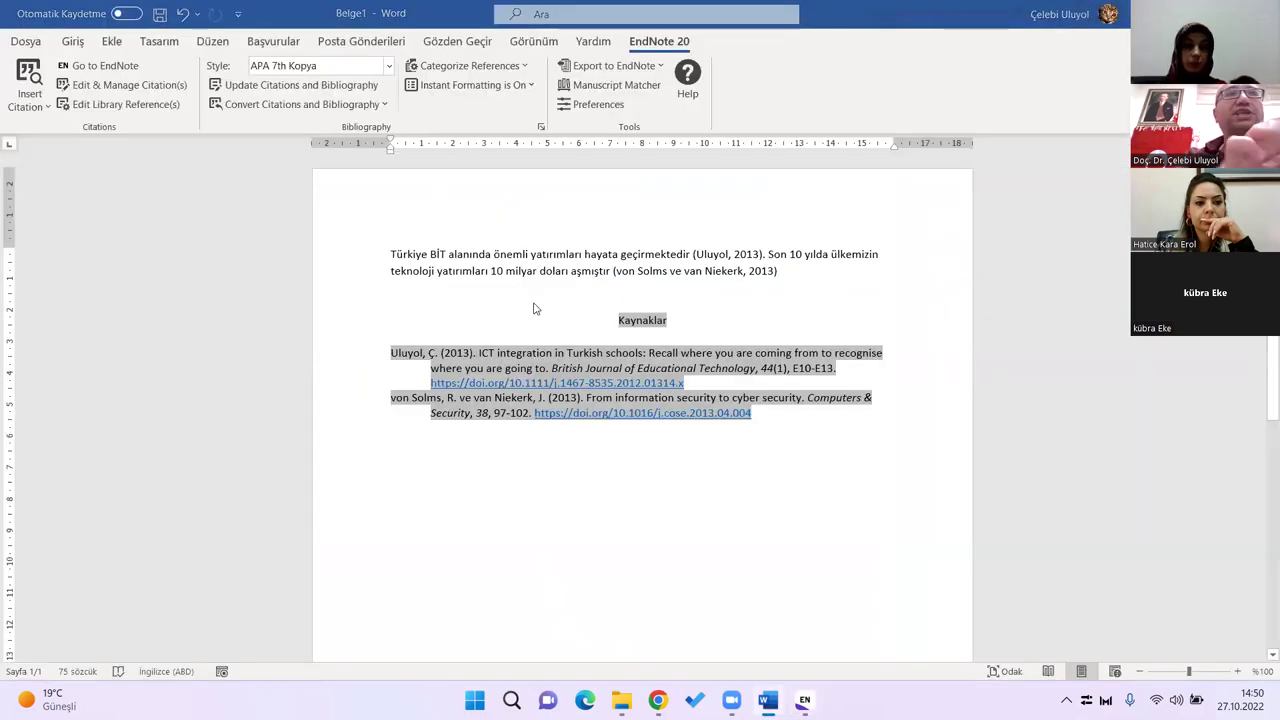
# Step: Start saving the Word document, trying the Belgeler location before opening the full save options
pyautogui.hotkey('ctrl', 's')
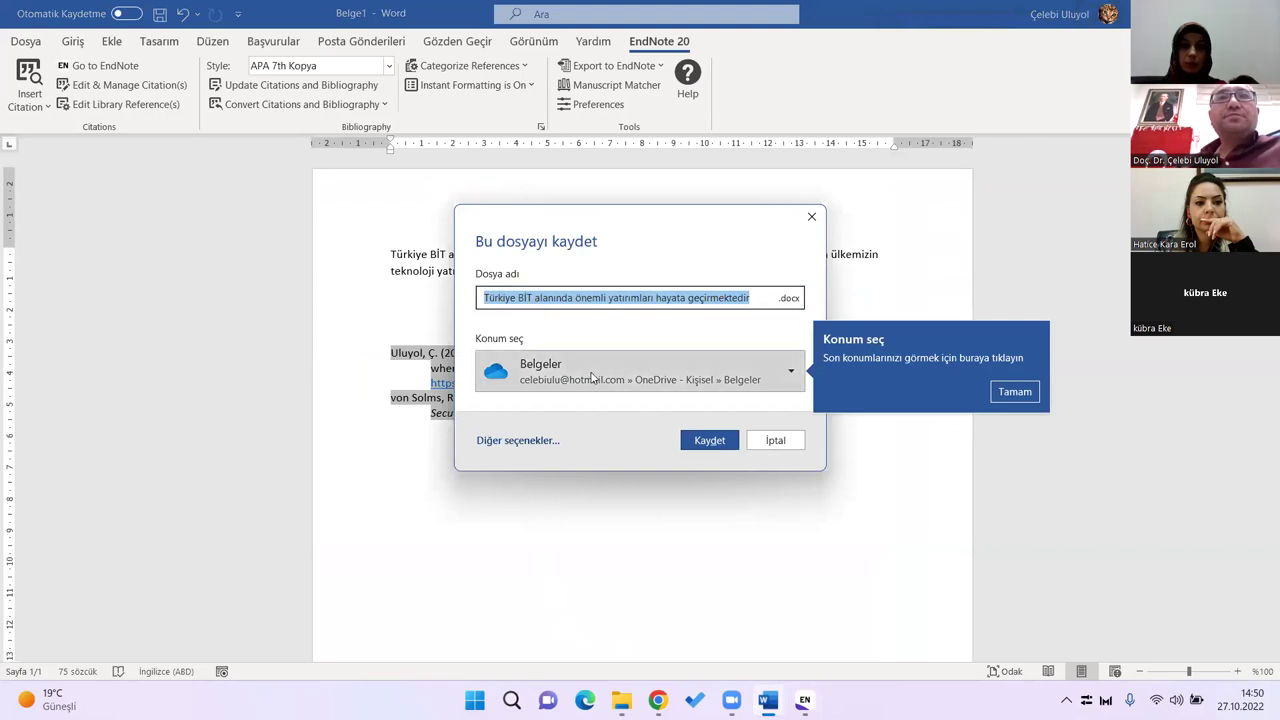
pyautogui.click(592, 376)
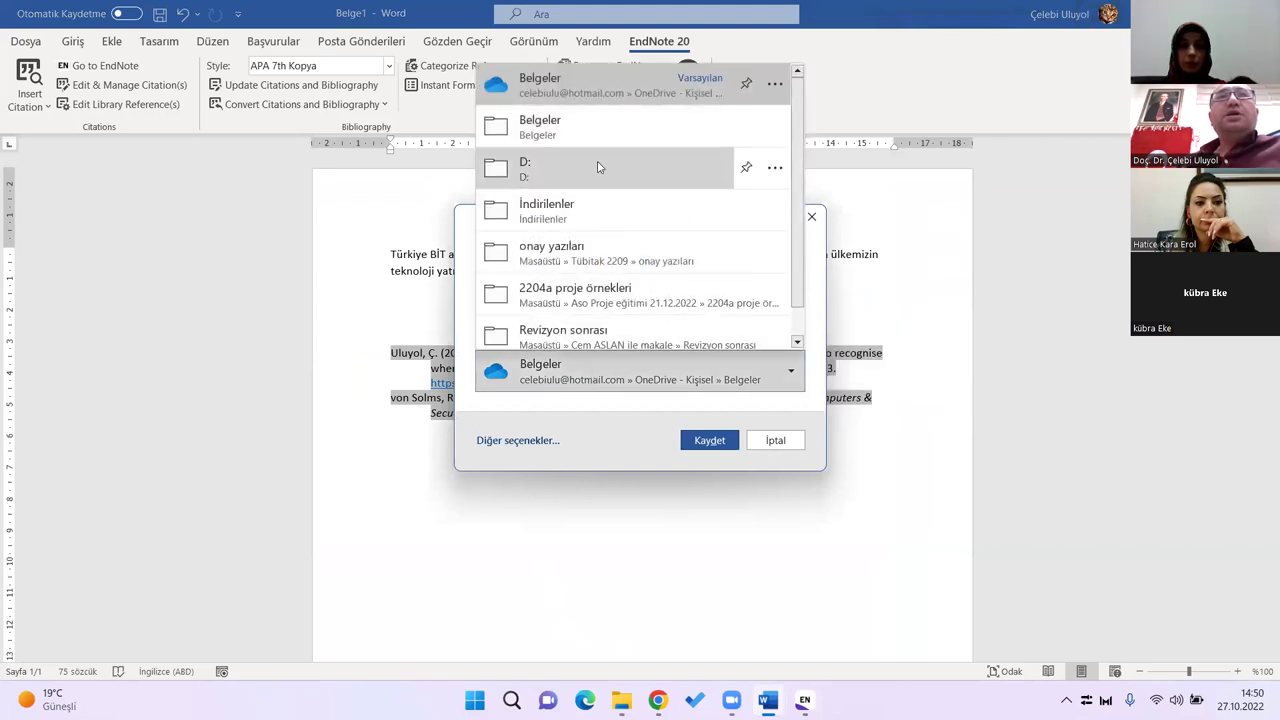
pyautogui.scroll(-1, 735, 220)
pyautogui.scroll(1, 735, 220)
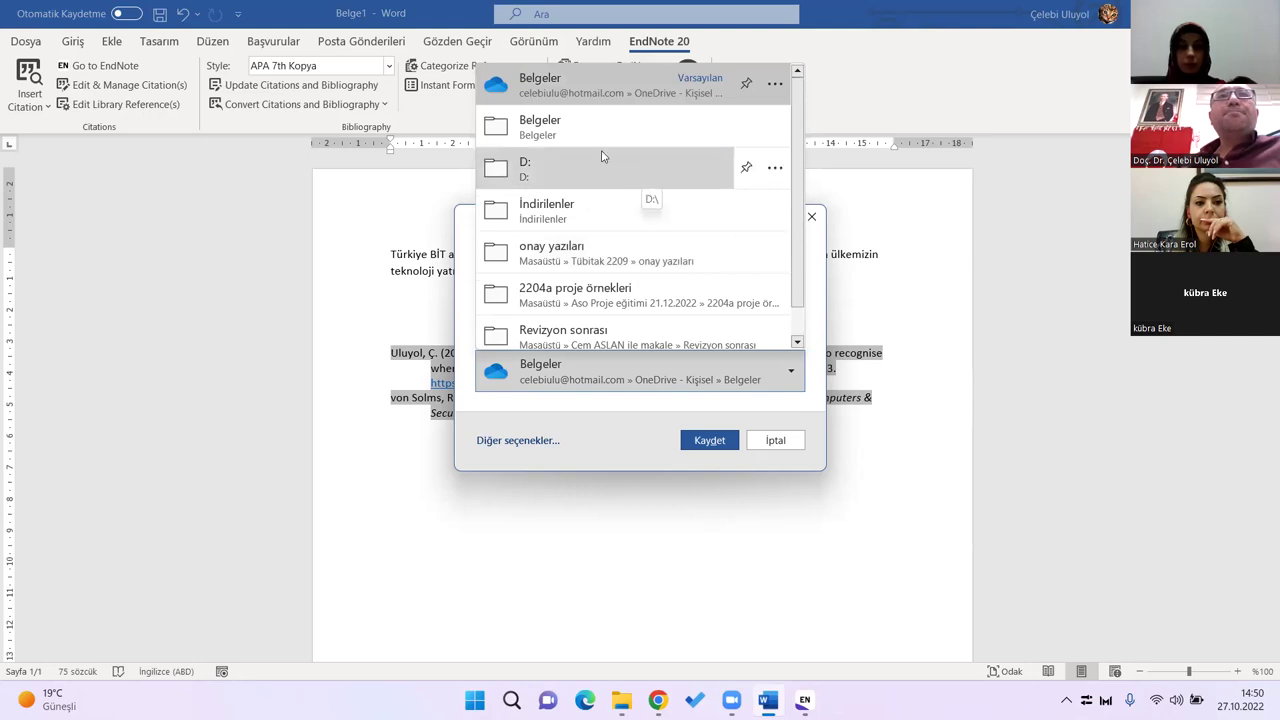
pyautogui.click(546, 136)
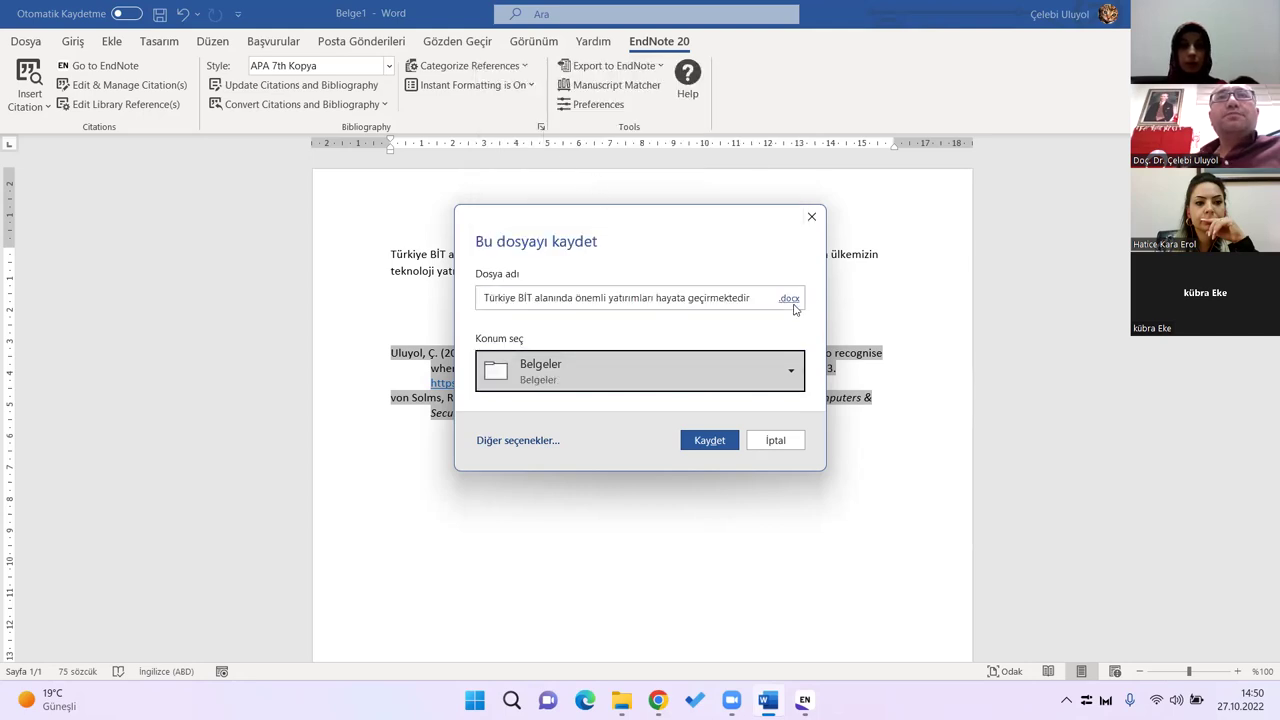
pyautogui.click(566, 366)
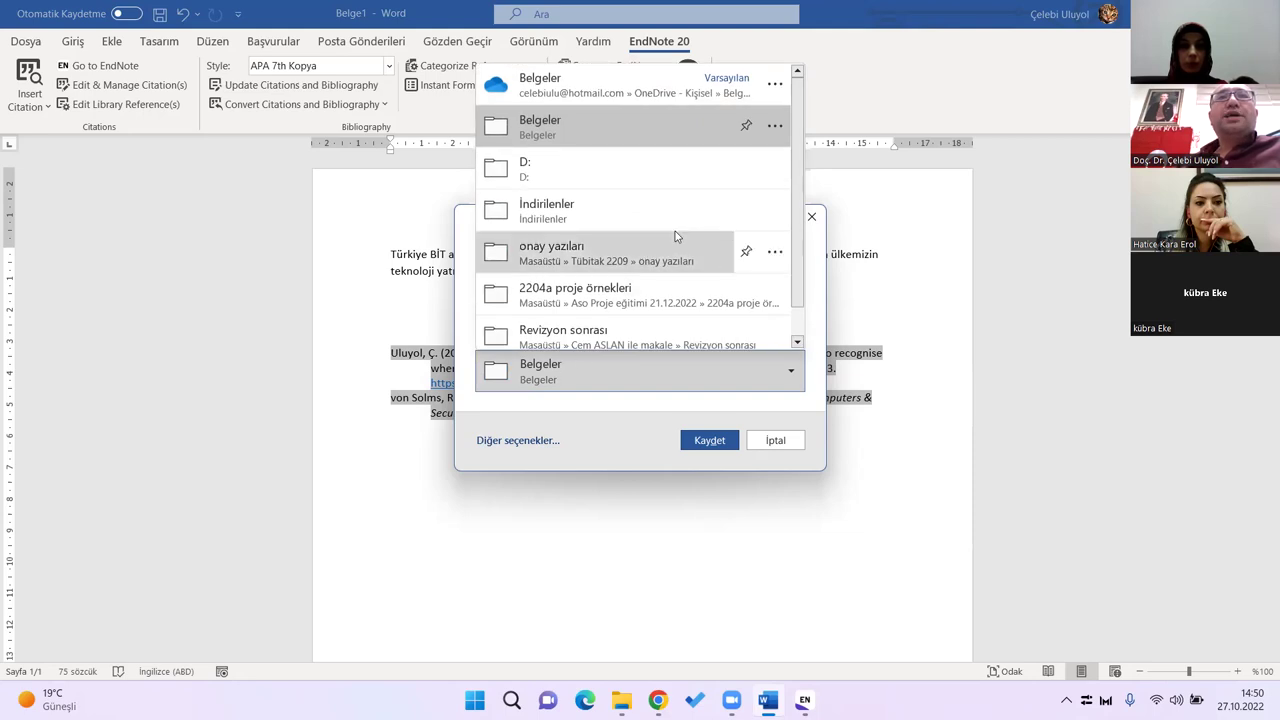
pyautogui.scroll(-1, 666, 240)
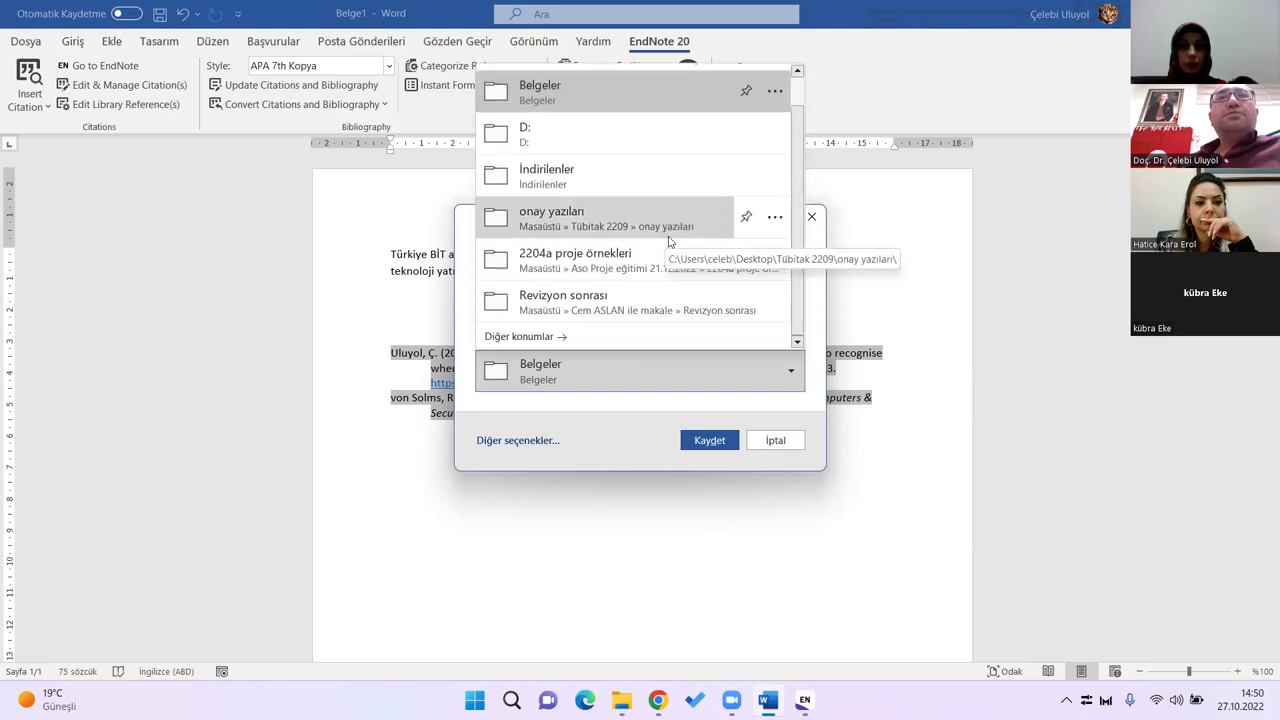
pyautogui.click(556, 338)
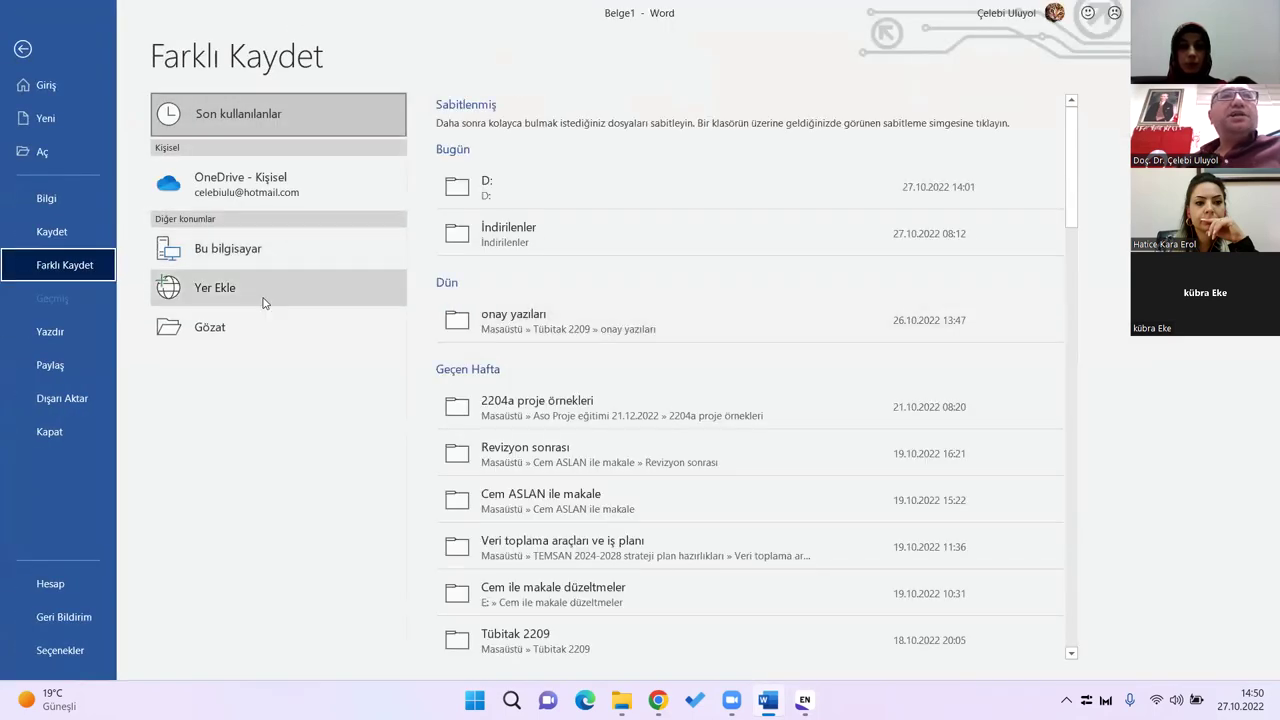
# Step: Browse the Windows (C:) drive into Kullanıcılar and the user's personal folder
pyautogui.click(205, 328)
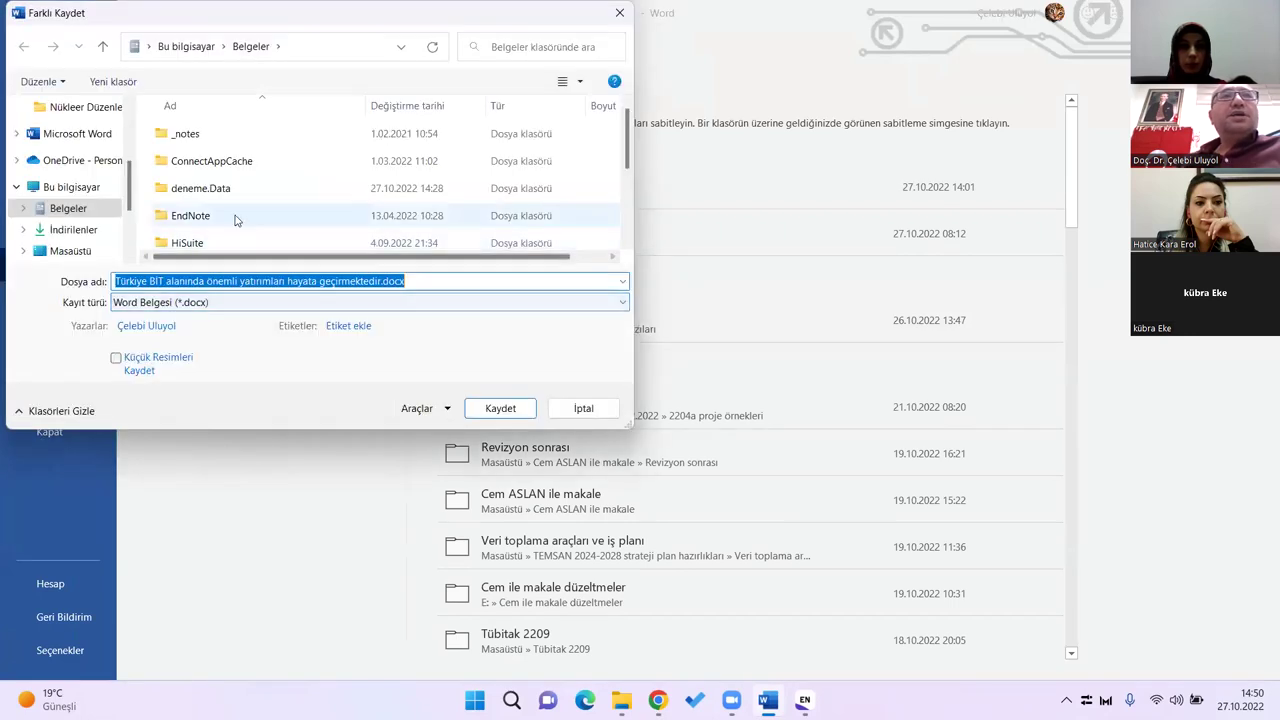
pyautogui.scroll(-1, 224, 205)
pyautogui.scroll(1, 222, 180)
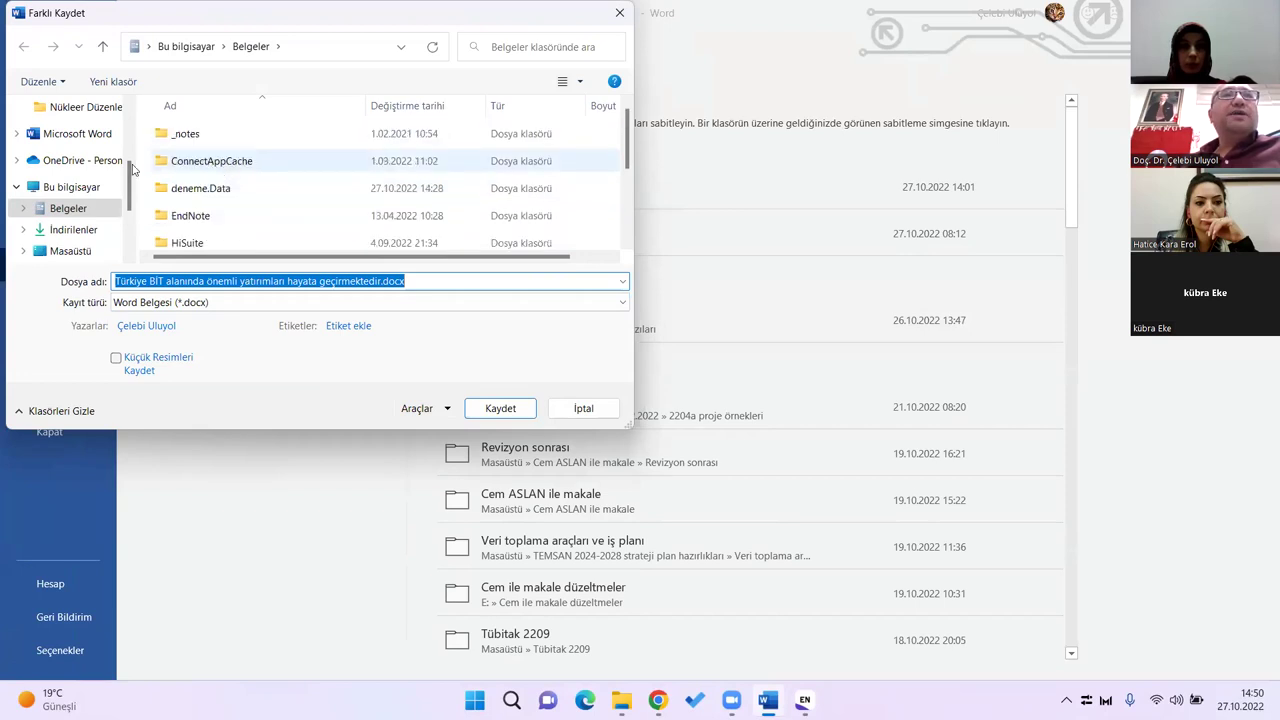
pyautogui.scroll(-2, 100, 235)
pyautogui.click(95, 235)
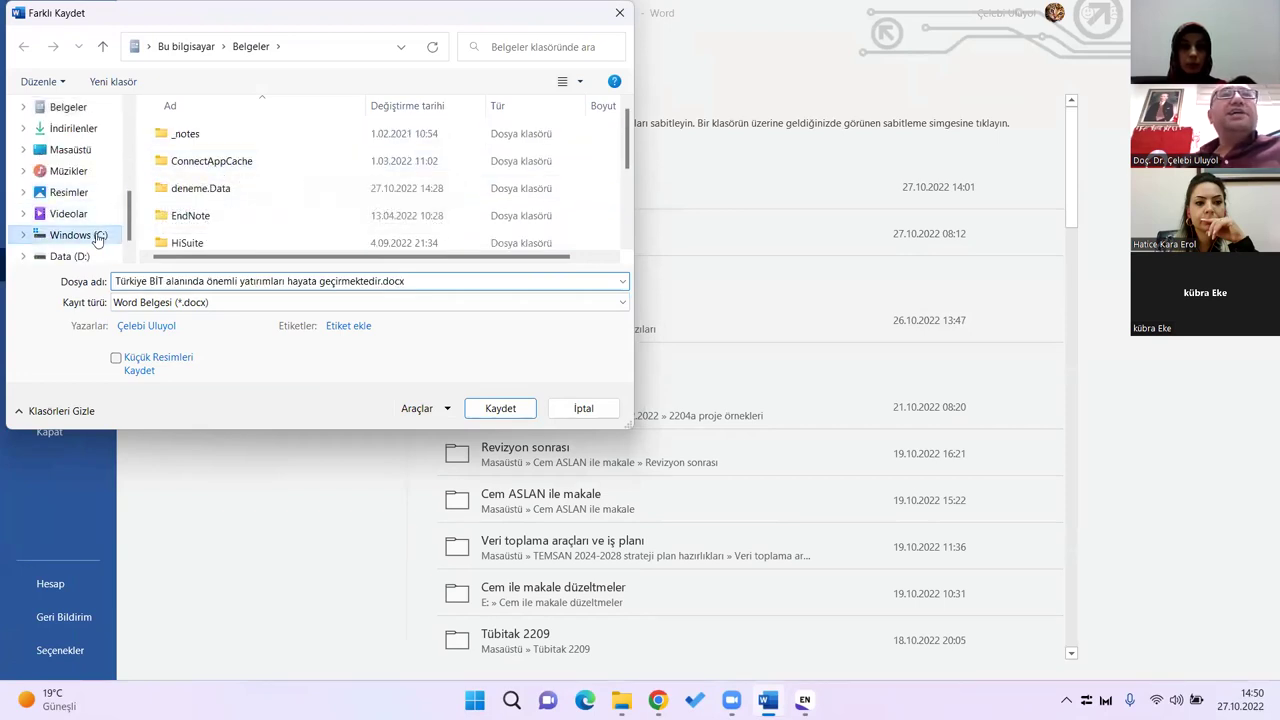
pyautogui.click(203, 162)
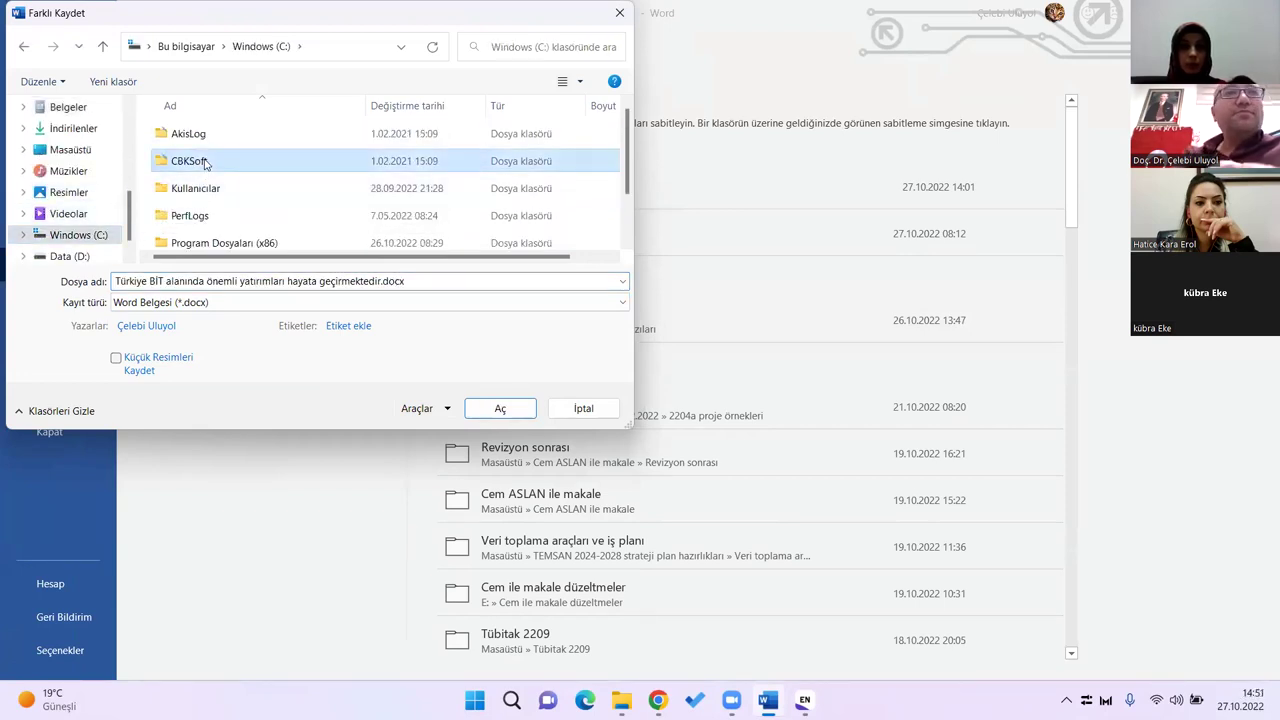
pyautogui.scroll(-1, 235, 176)
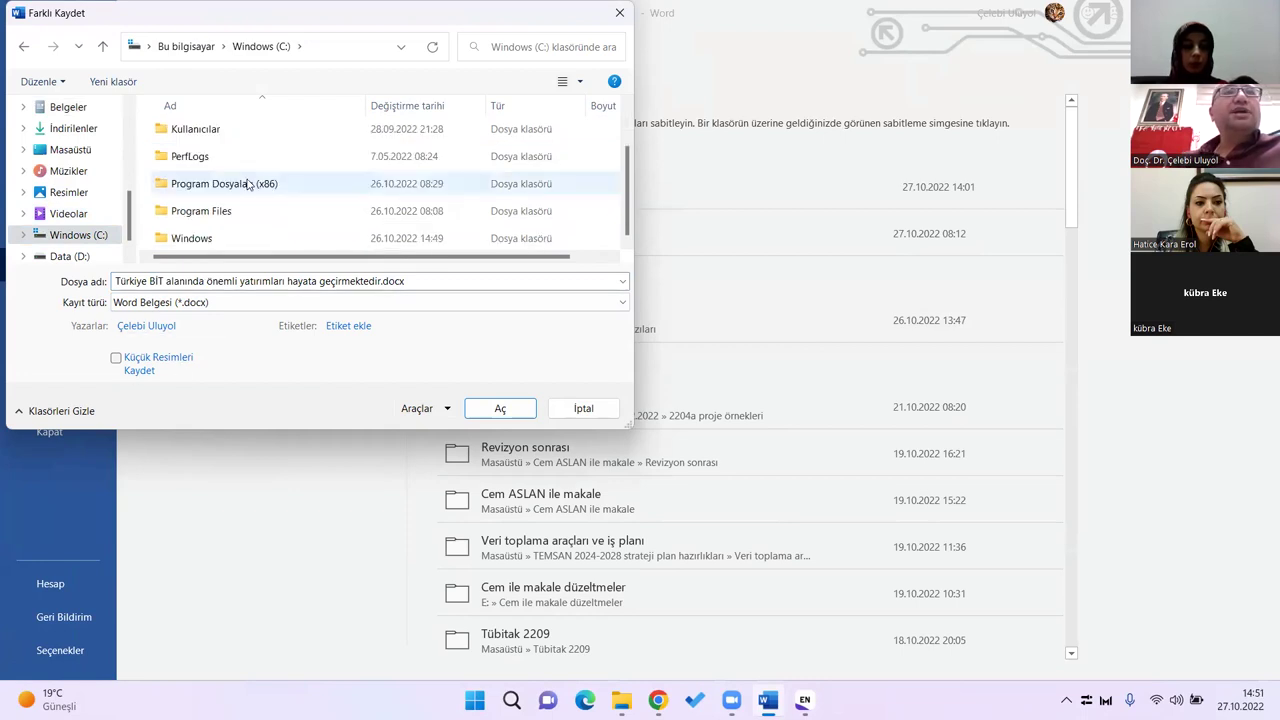
pyautogui.scroll(1, 241, 203)
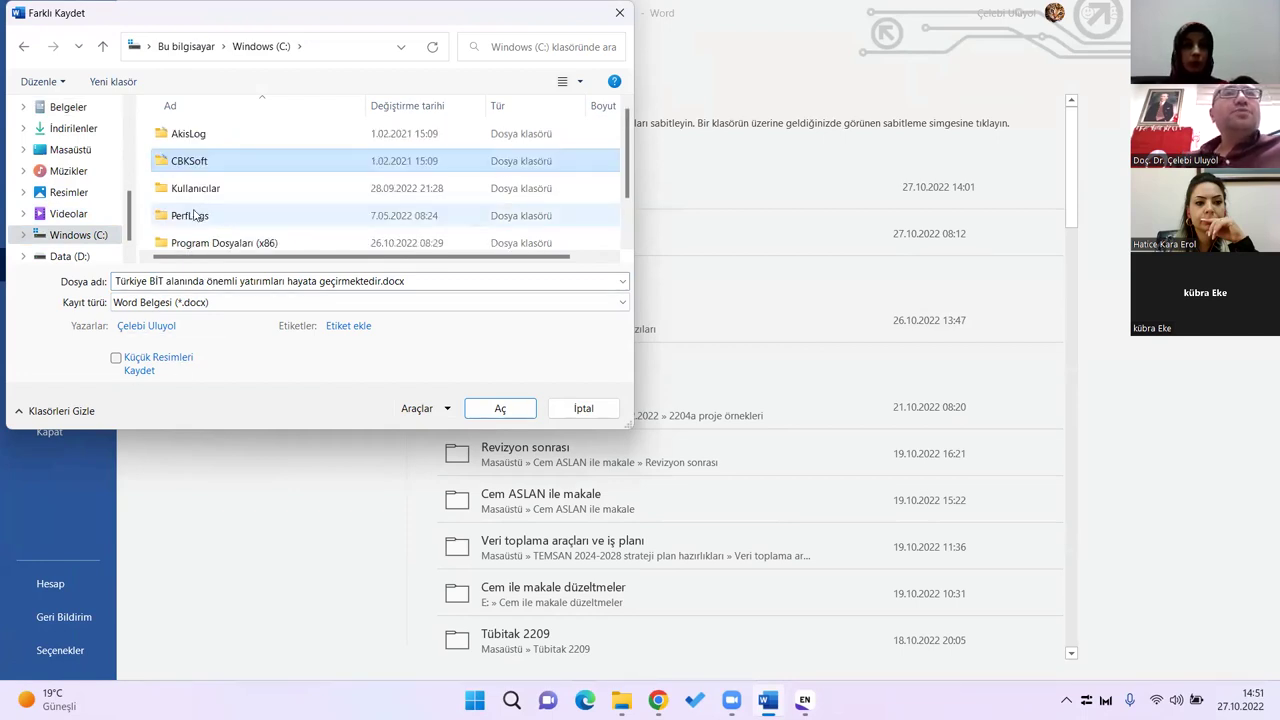
pyautogui.doubleClick(197, 188)
pyautogui.doubleClick(194, 140)
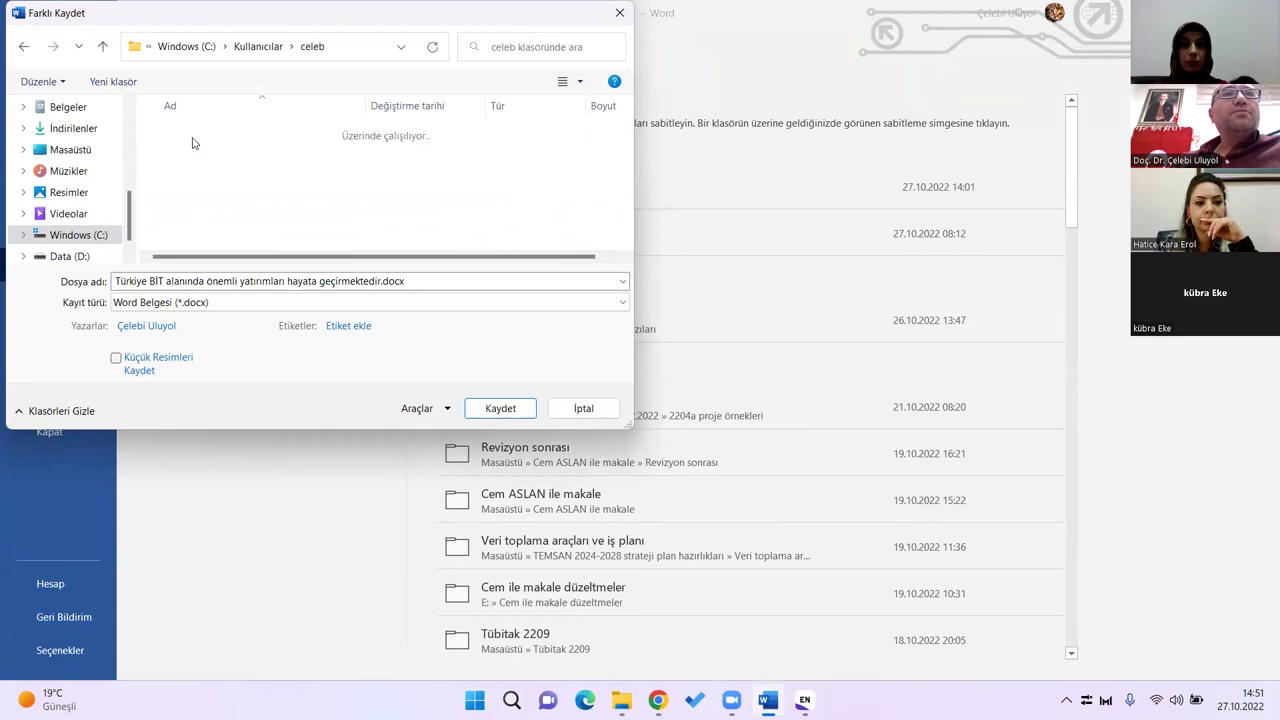
# Step: Look inside TEZ.Data, cancel the save dialog, and switch to EndNote
pyautogui.click(228, 191)
pyautogui.scroll(-5, 228, 192)
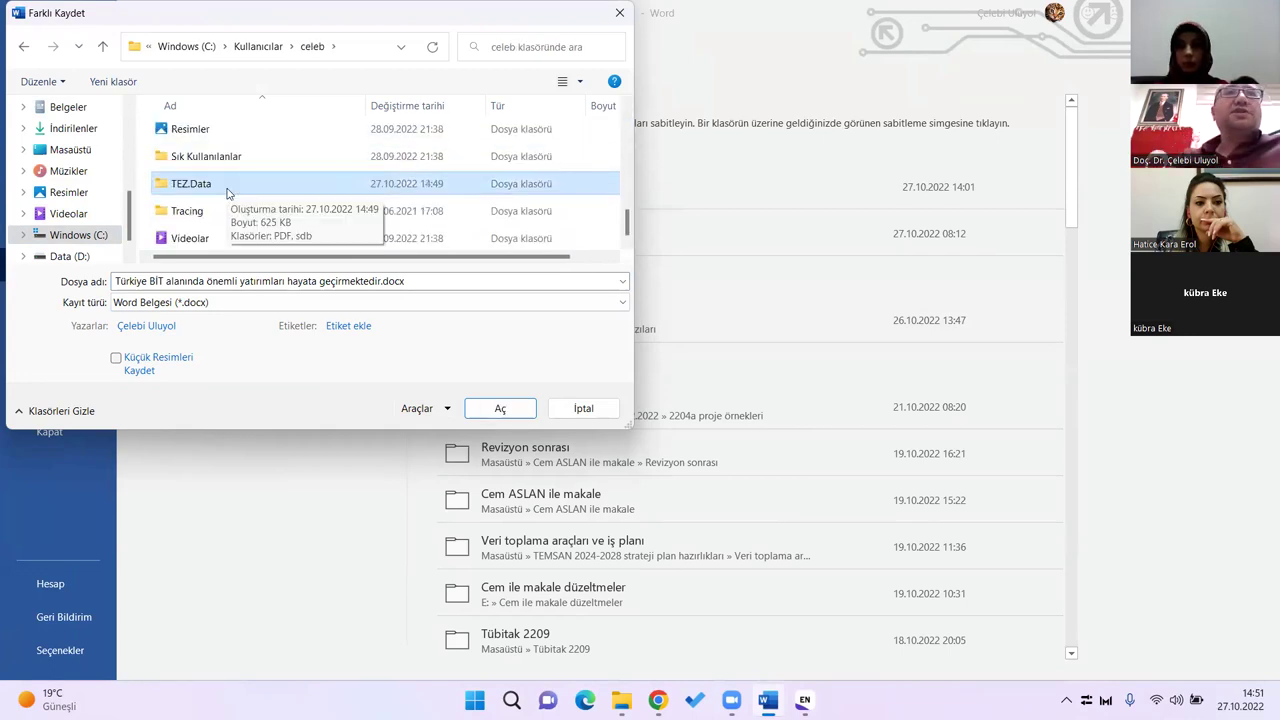
pyautogui.doubleClick(191, 184)
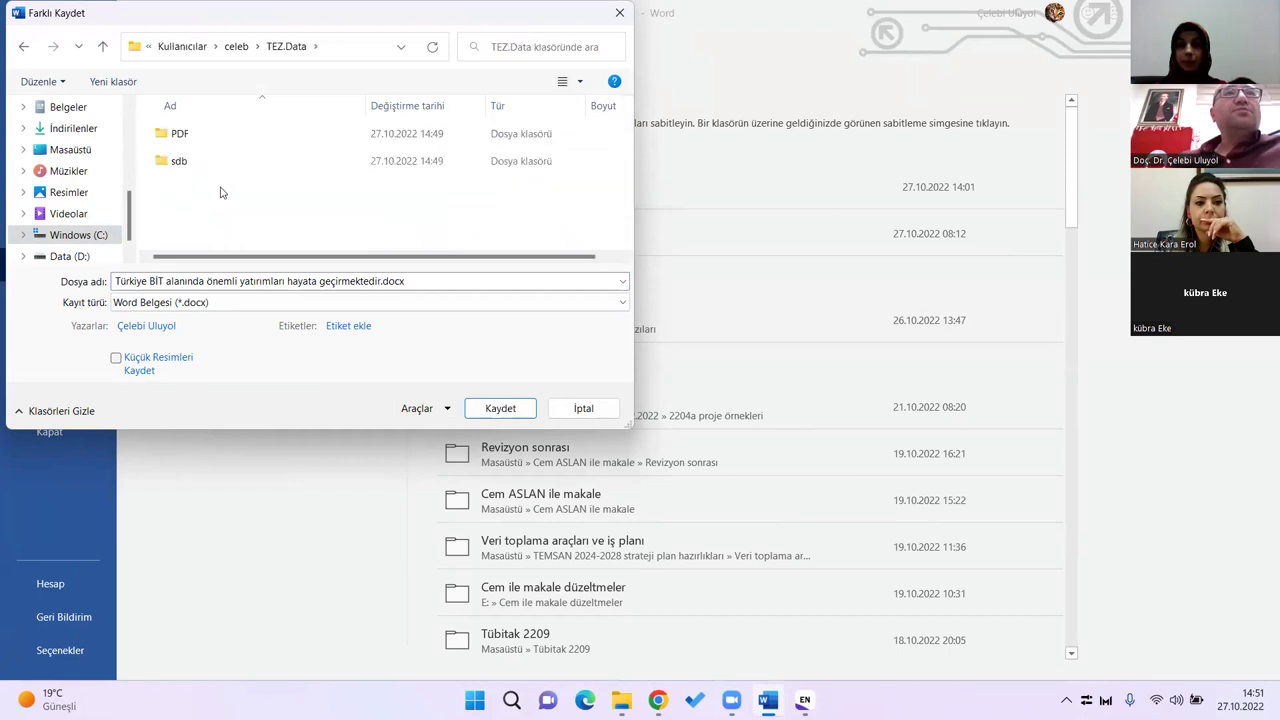
pyautogui.hotkey('alt', 'Up')
pyautogui.scroll(-5, 240, 197)
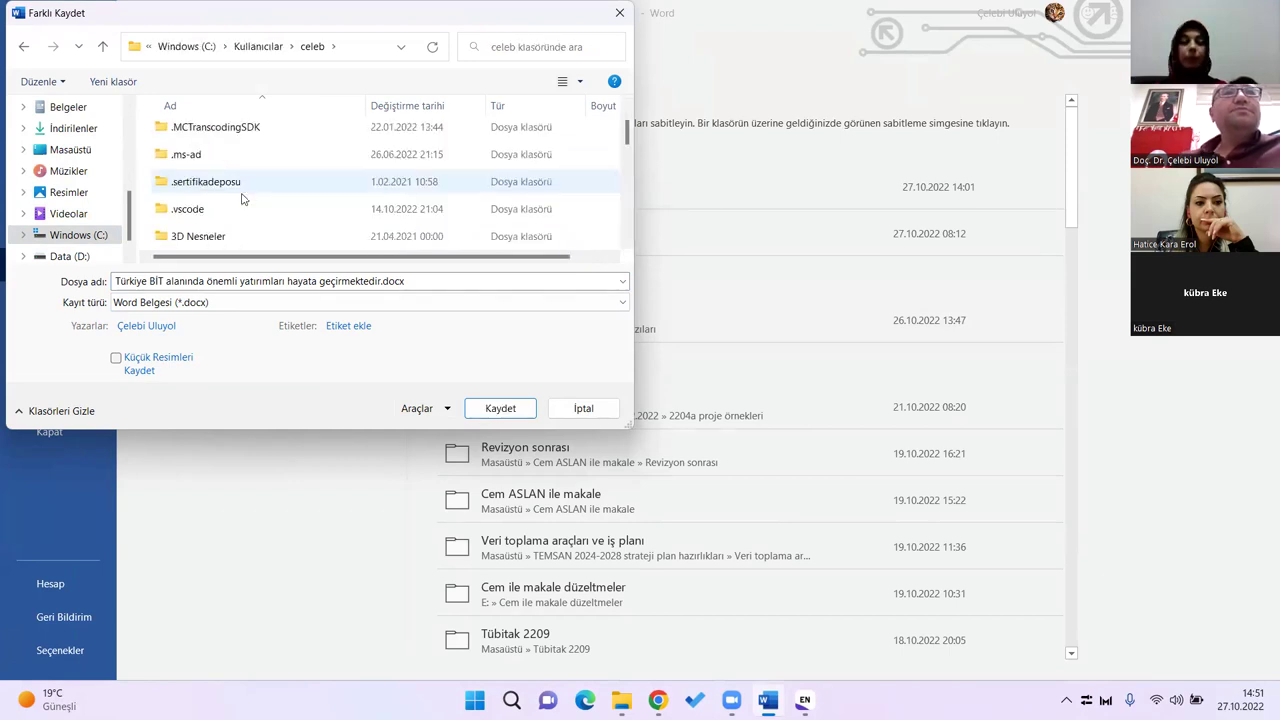
pyautogui.click(602, 410)
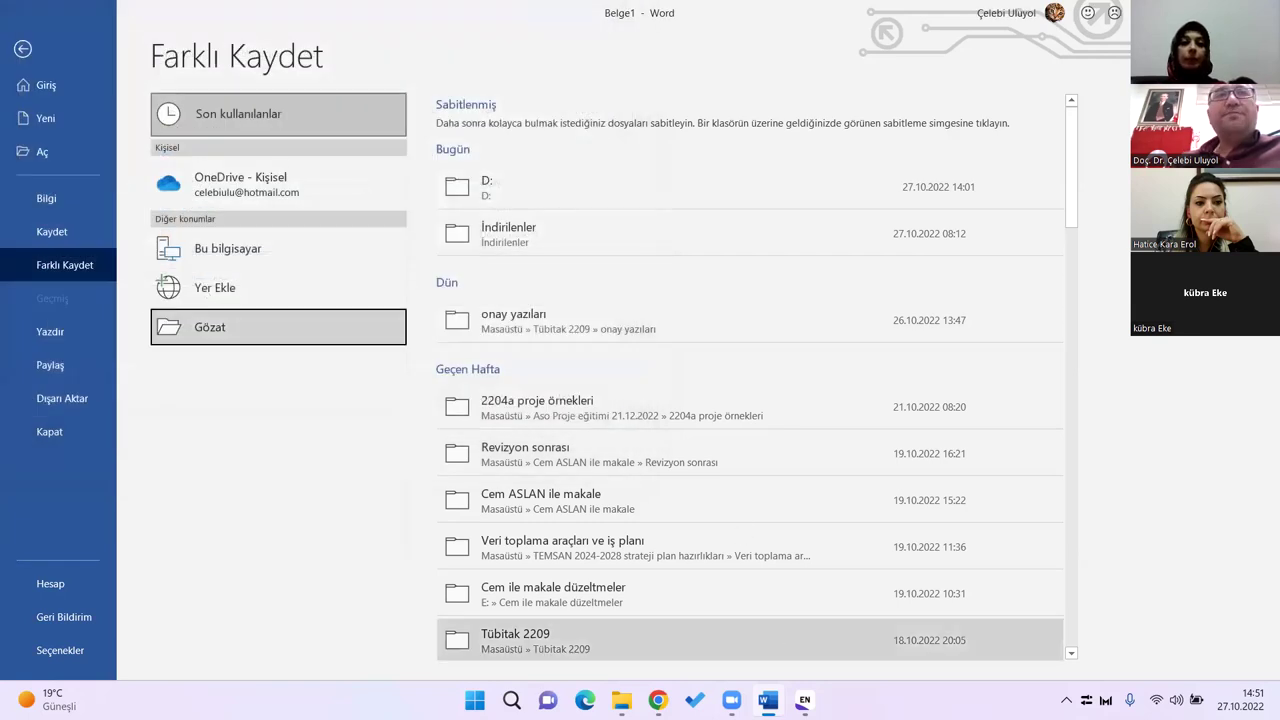
pyautogui.hotkey('alt', 'Tab')
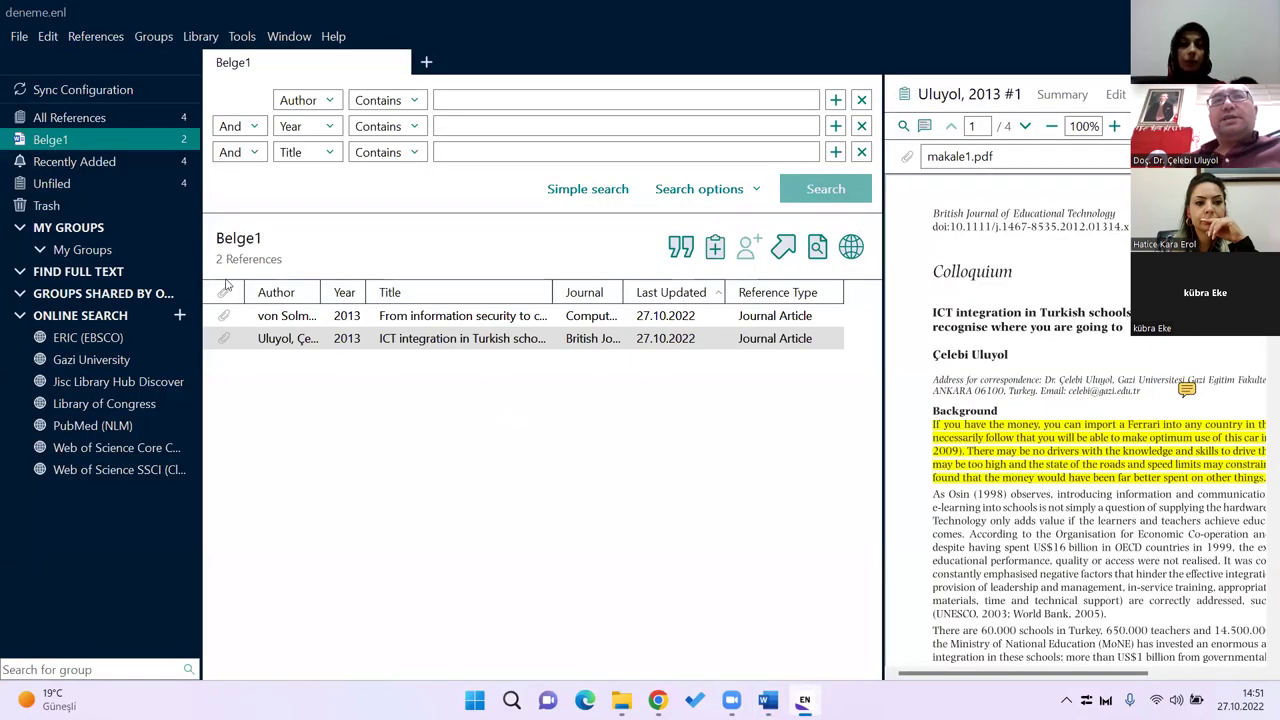
# Step: In Save a Copy, create and open a new folder named tez on drive C:
pyautogui.click(19, 36)
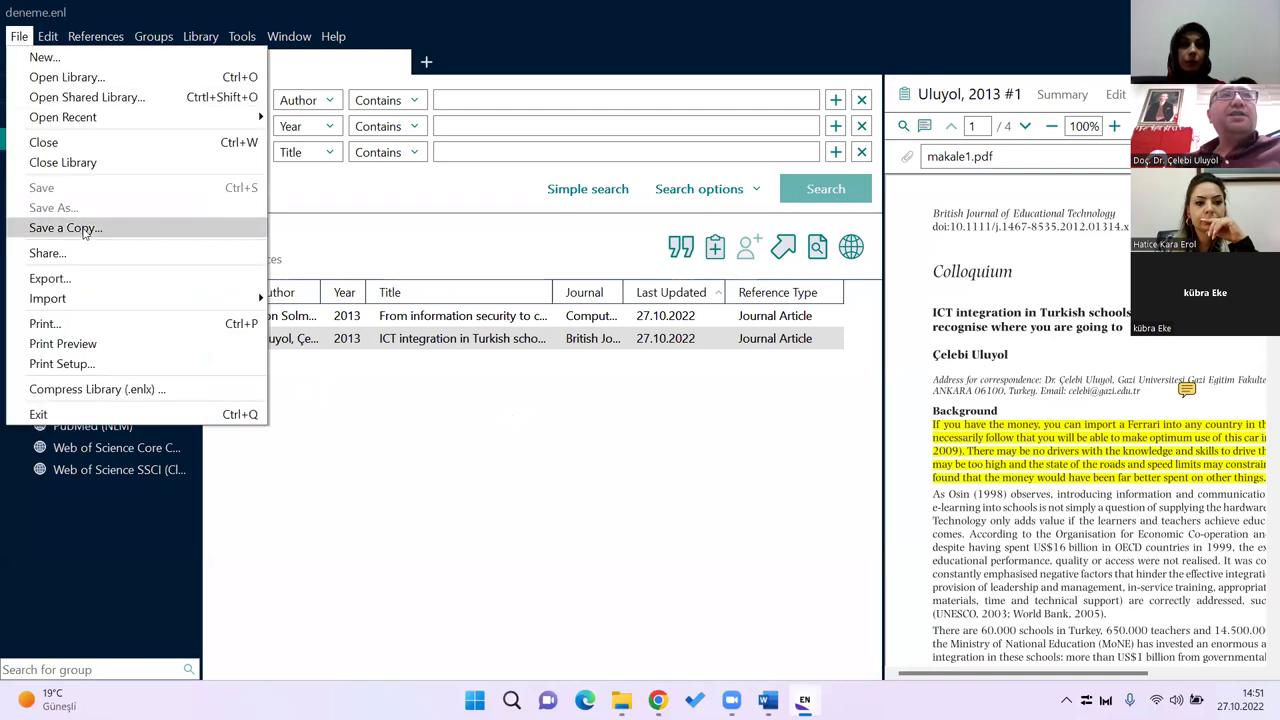
pyautogui.click(78, 228)
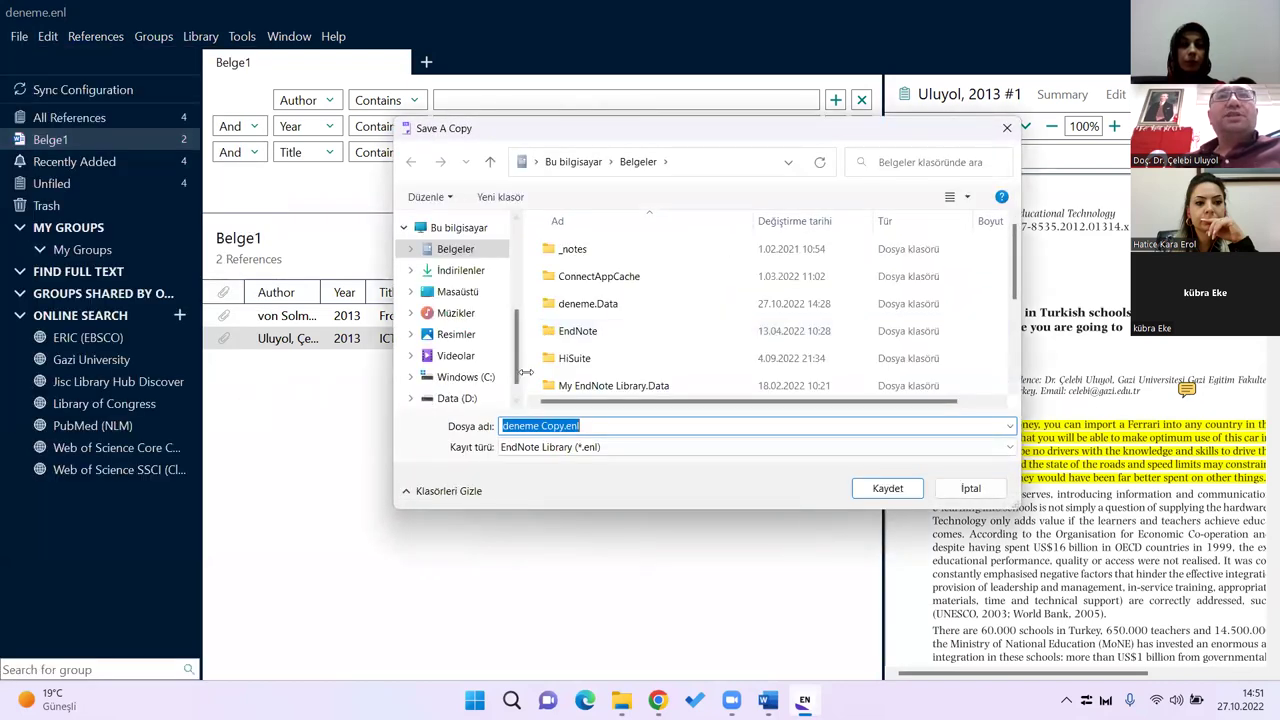
pyautogui.click(482, 376)
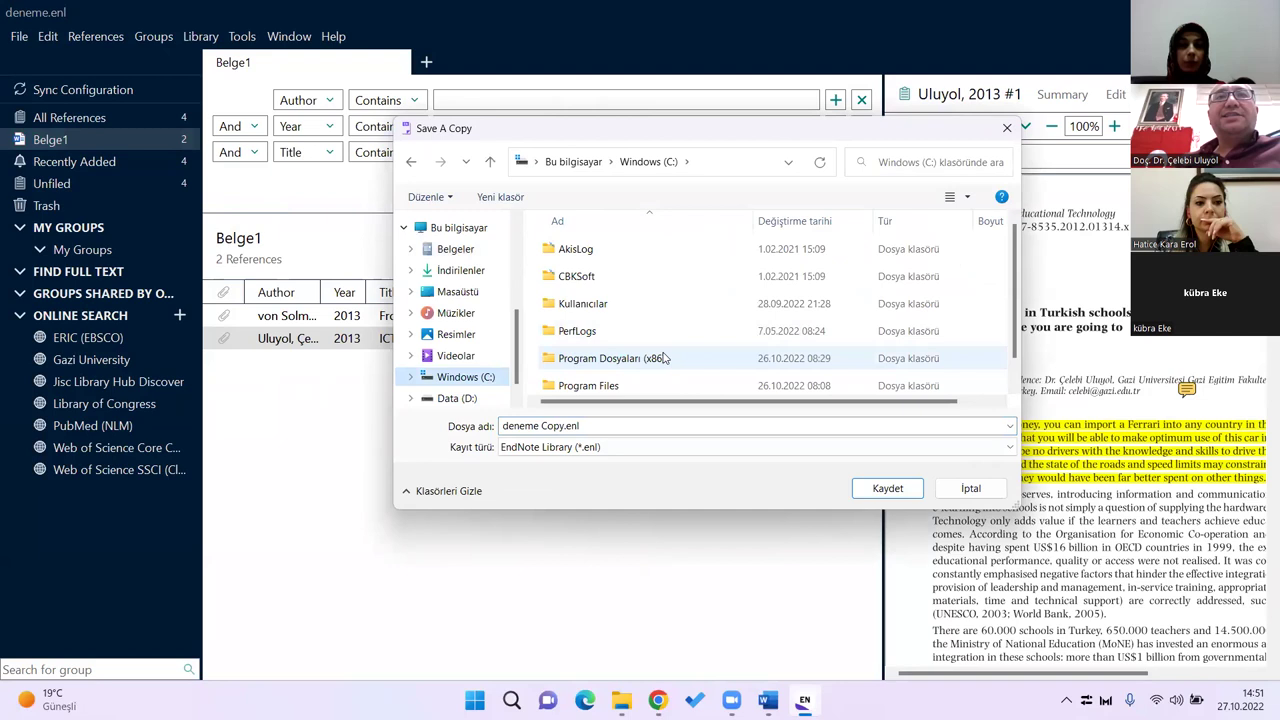
pyautogui.scroll(-1, 682, 383)
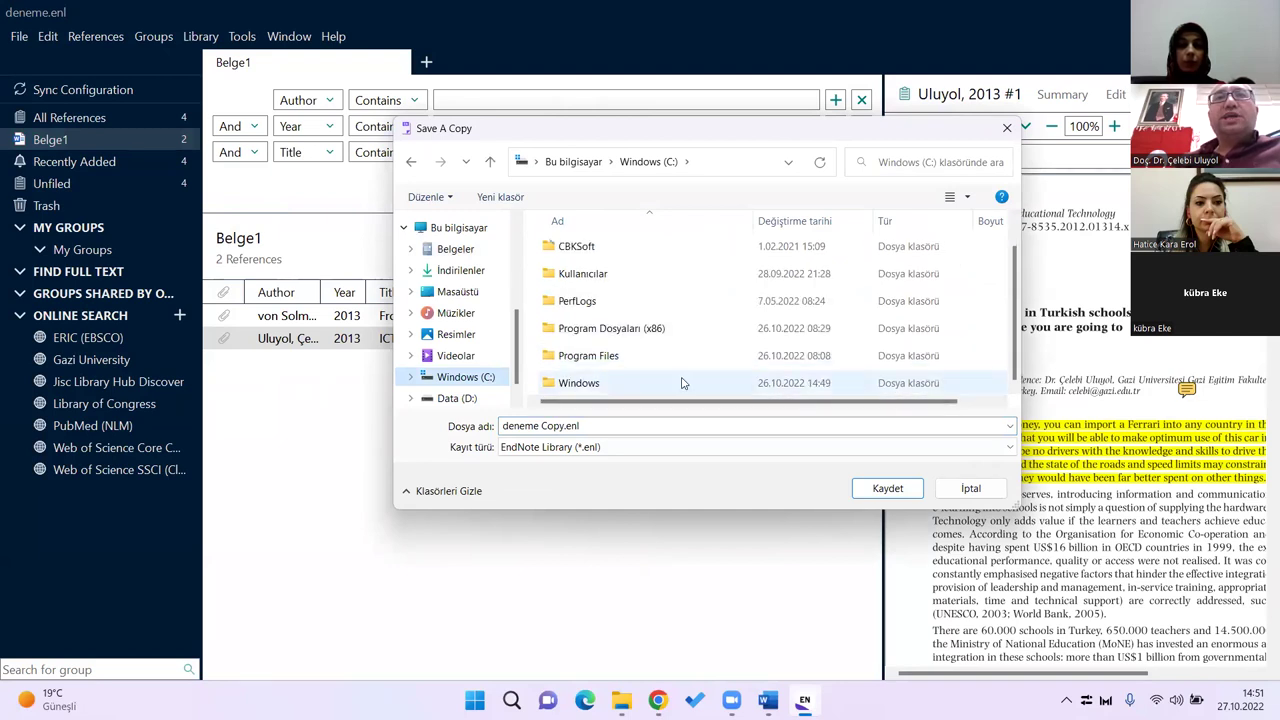
pyautogui.rightClick(954, 380)
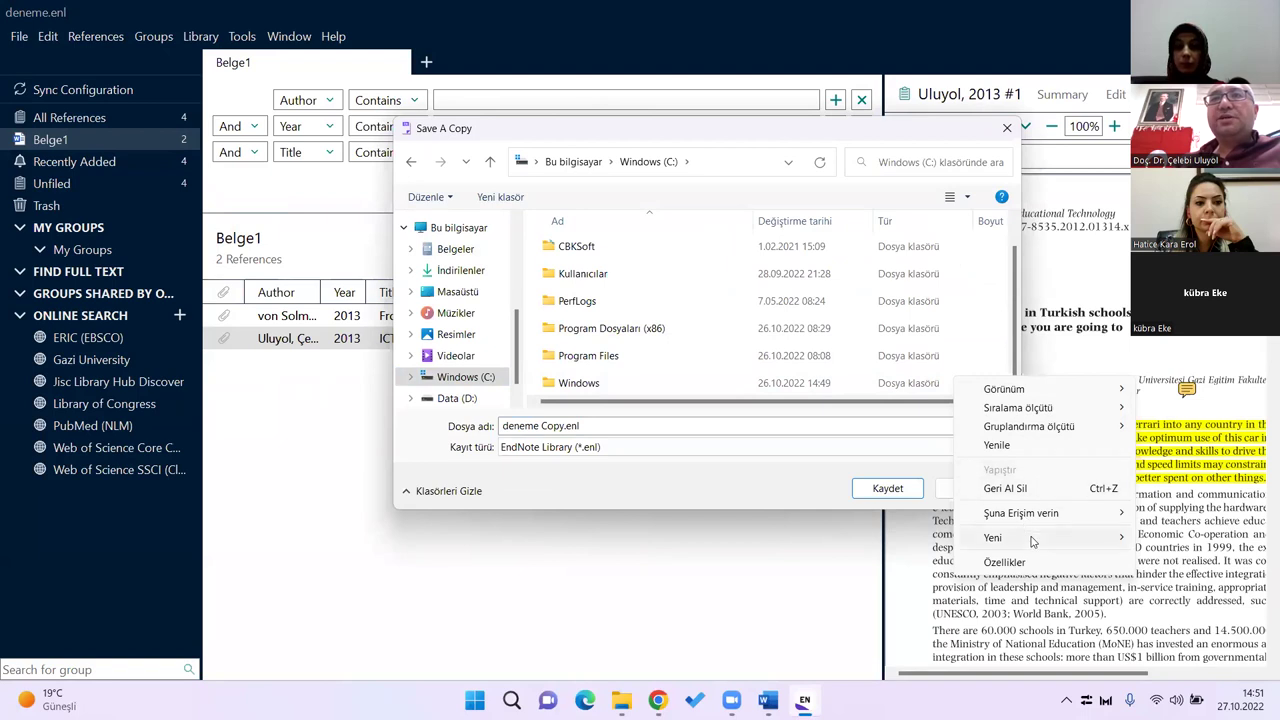
pyautogui.moveTo(1033, 541)
pyautogui.click(1175, 541)
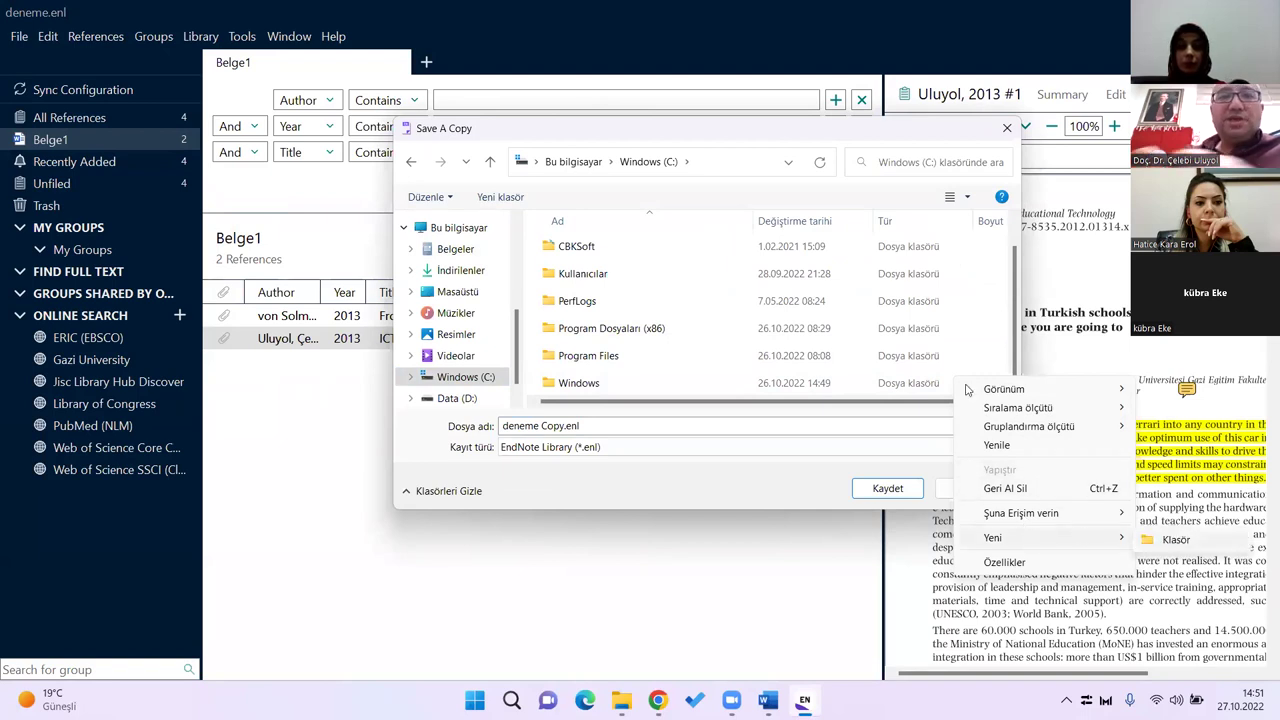
pyautogui.write('tez')
pyautogui.press('Return')
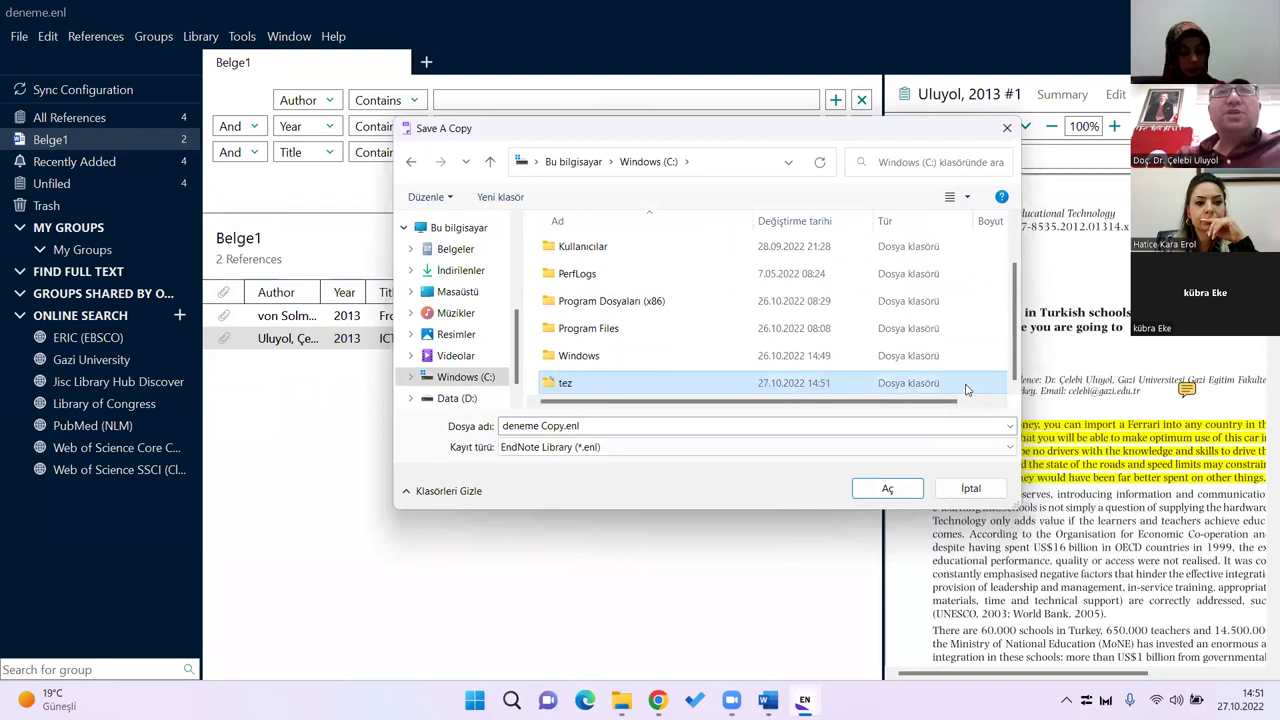
pyautogui.doubleClick(966, 389)
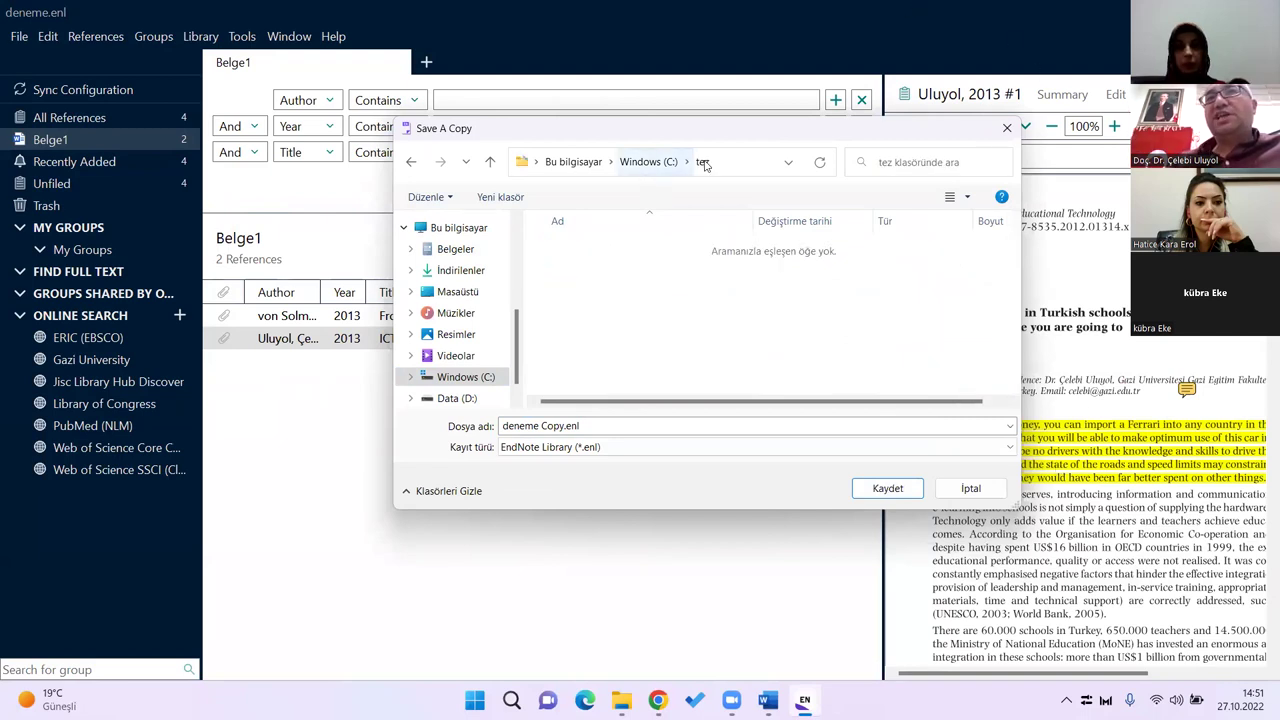
# Step: Save the library copy as literatür in the tez folder, then return to Word
pyautogui.click(646, 425)
pyautogui.hotkey('ctrl', 'a')
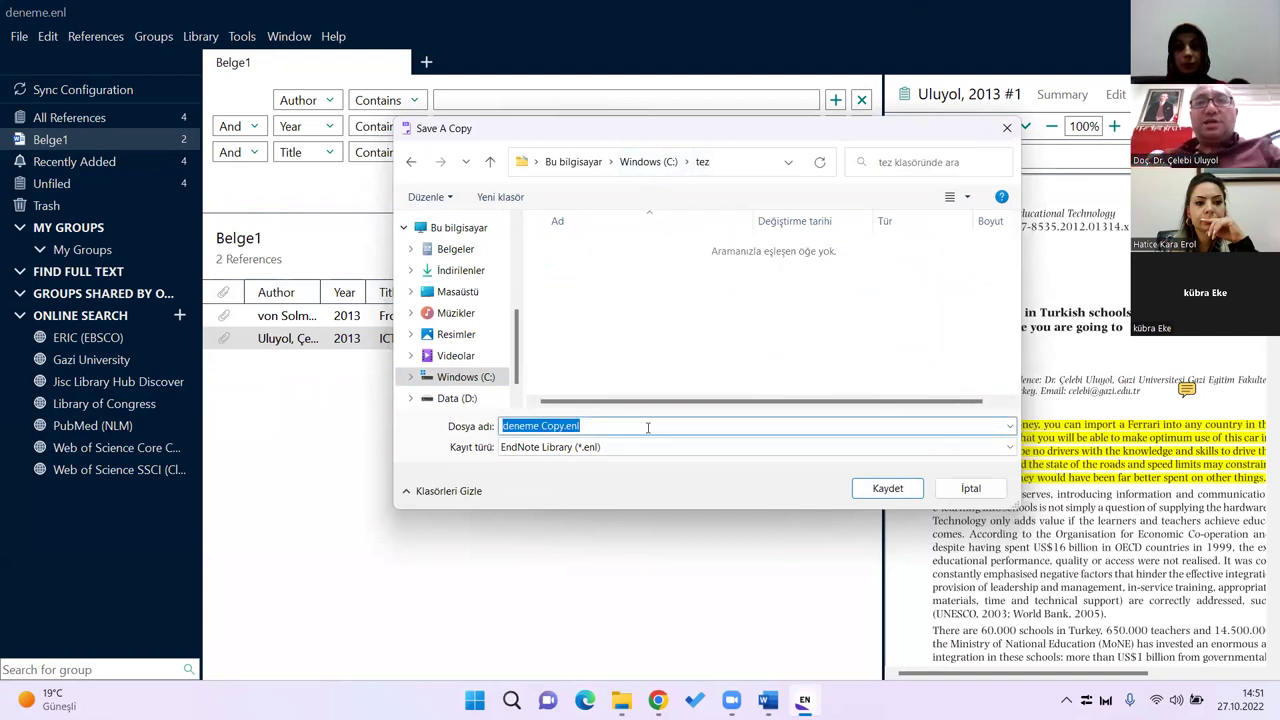
pyautogui.write('literatür')
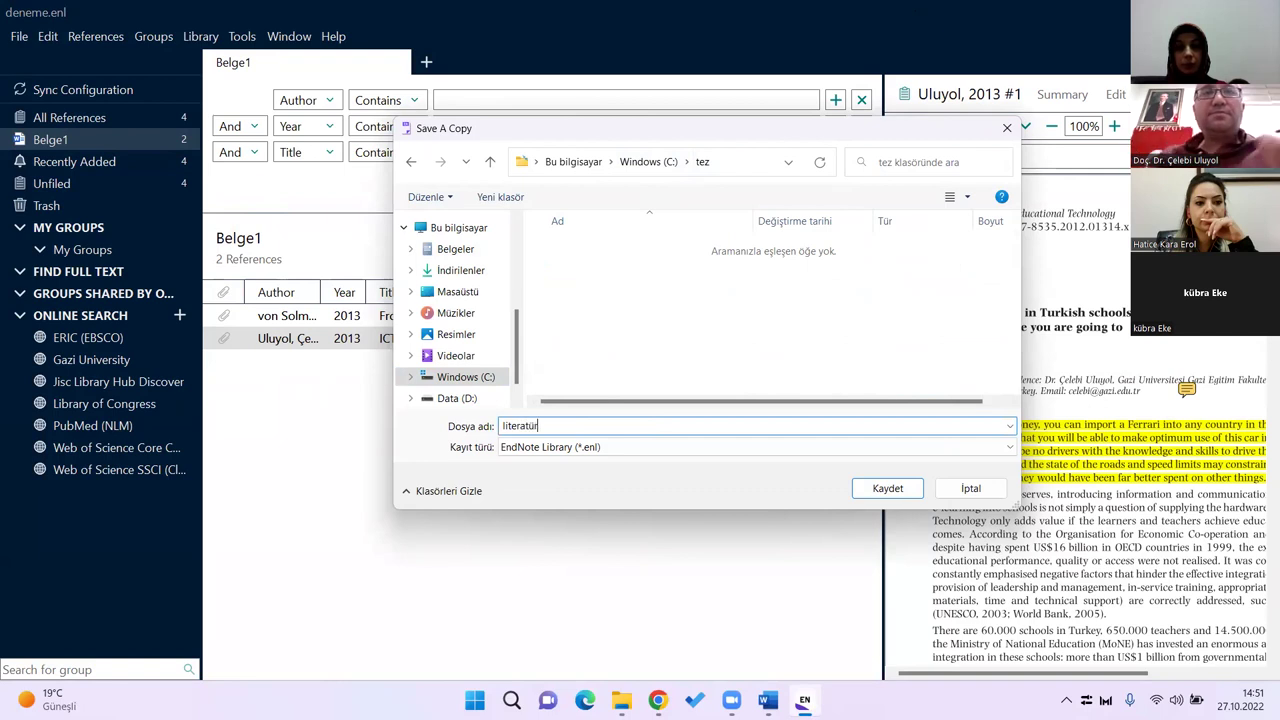
pyautogui.click(858, 495)
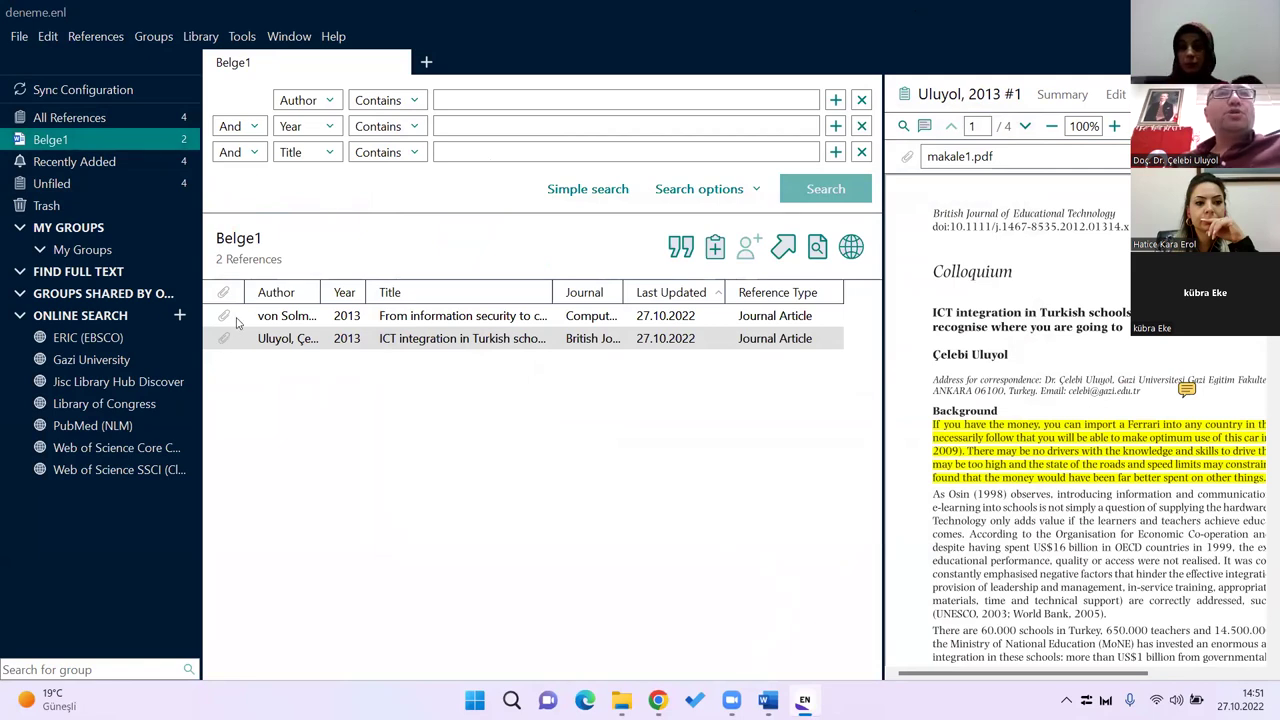
pyautogui.hotkey('alt', 'Tab')
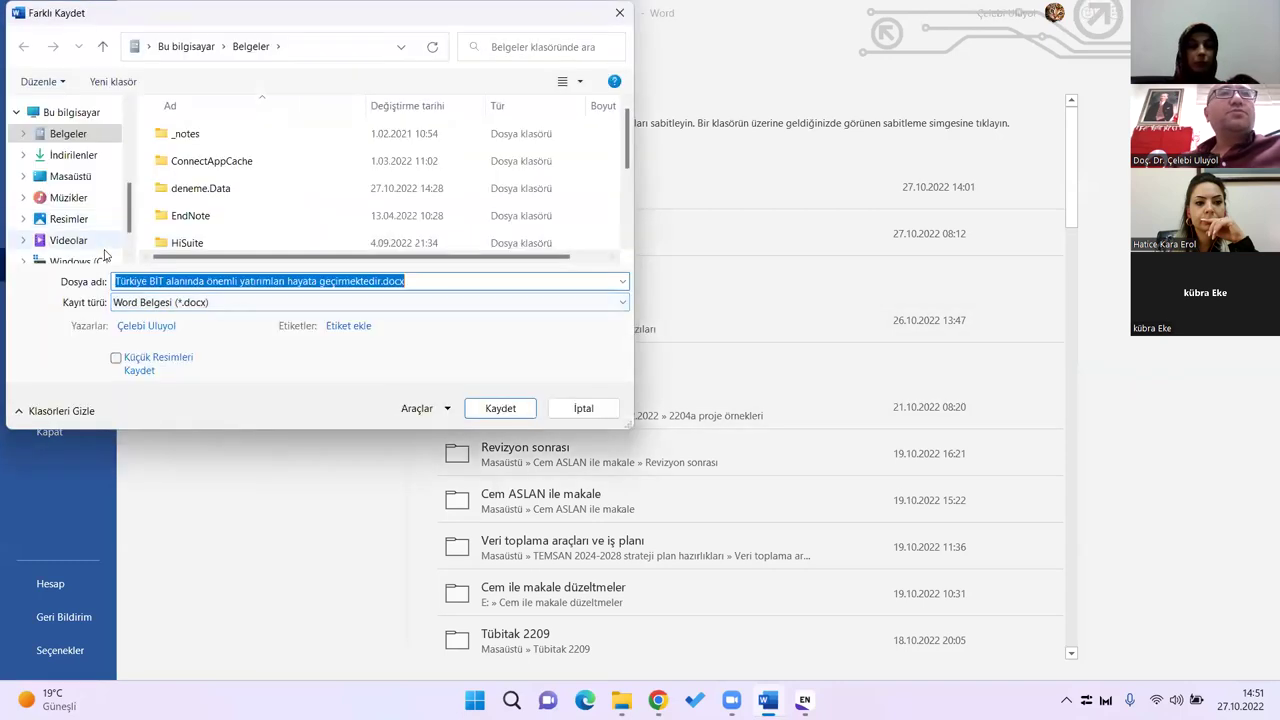
# Step: Save the Word document as tez_calismasi in C:\tez, then switch to EndNote
pyautogui.click(70, 254)
pyautogui.scroll(-2, 204, 165)
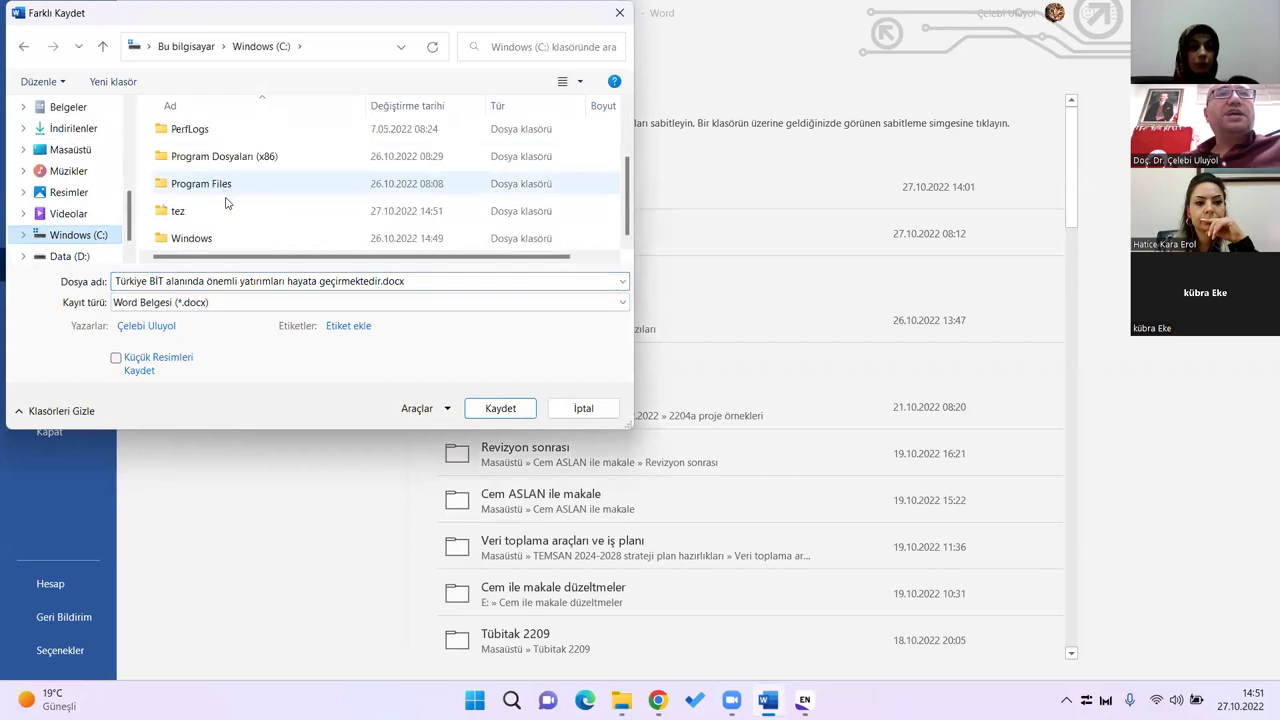
pyautogui.doubleClick(184, 214)
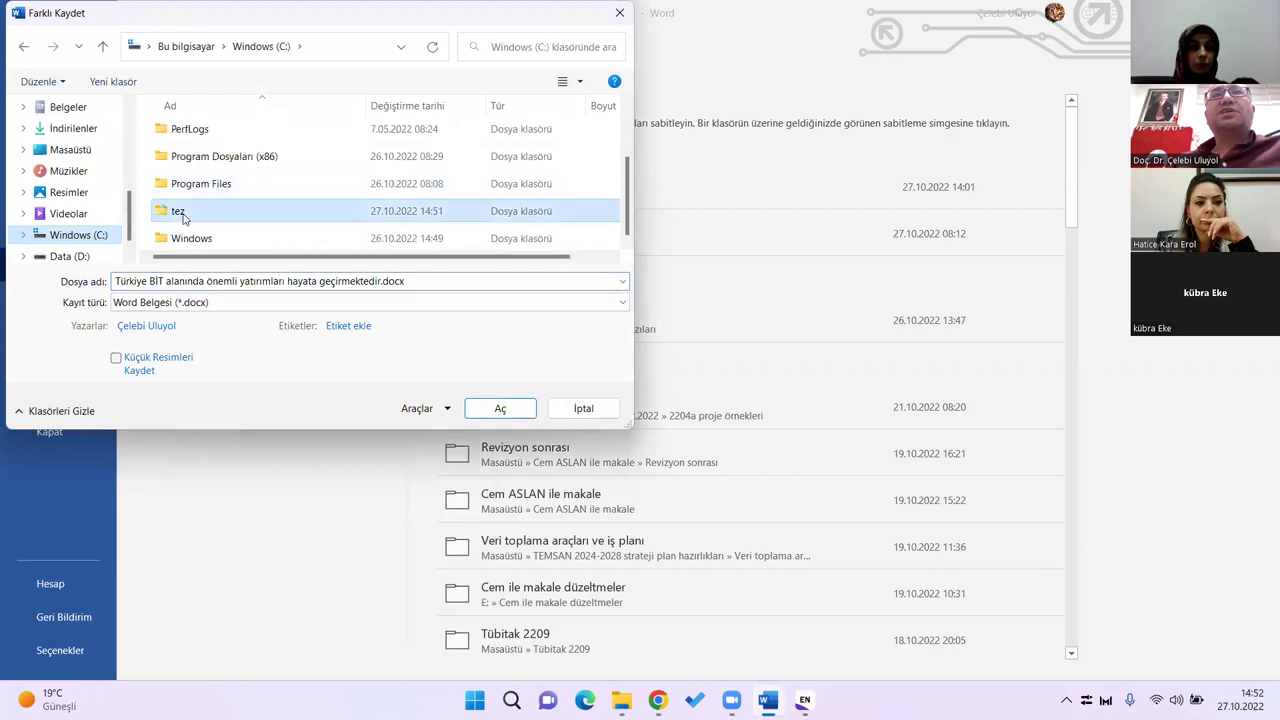
pyautogui.click(236, 280)
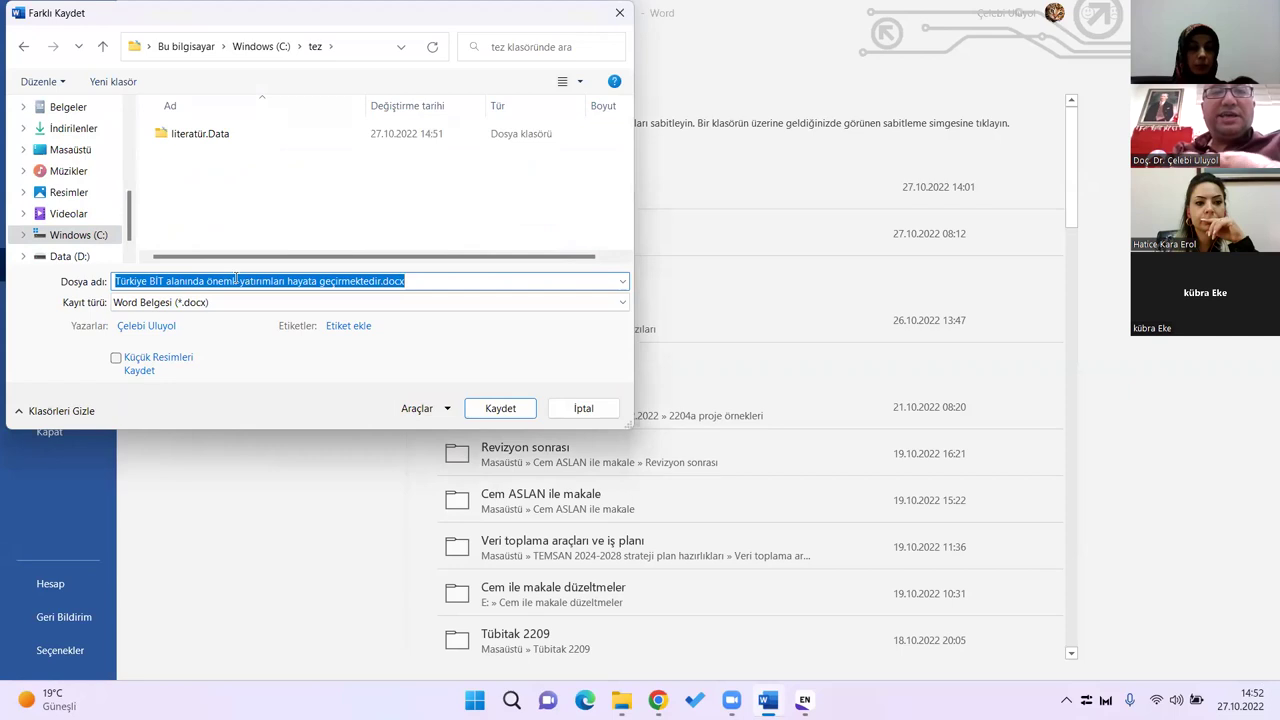
pyautogui.write('tez_')
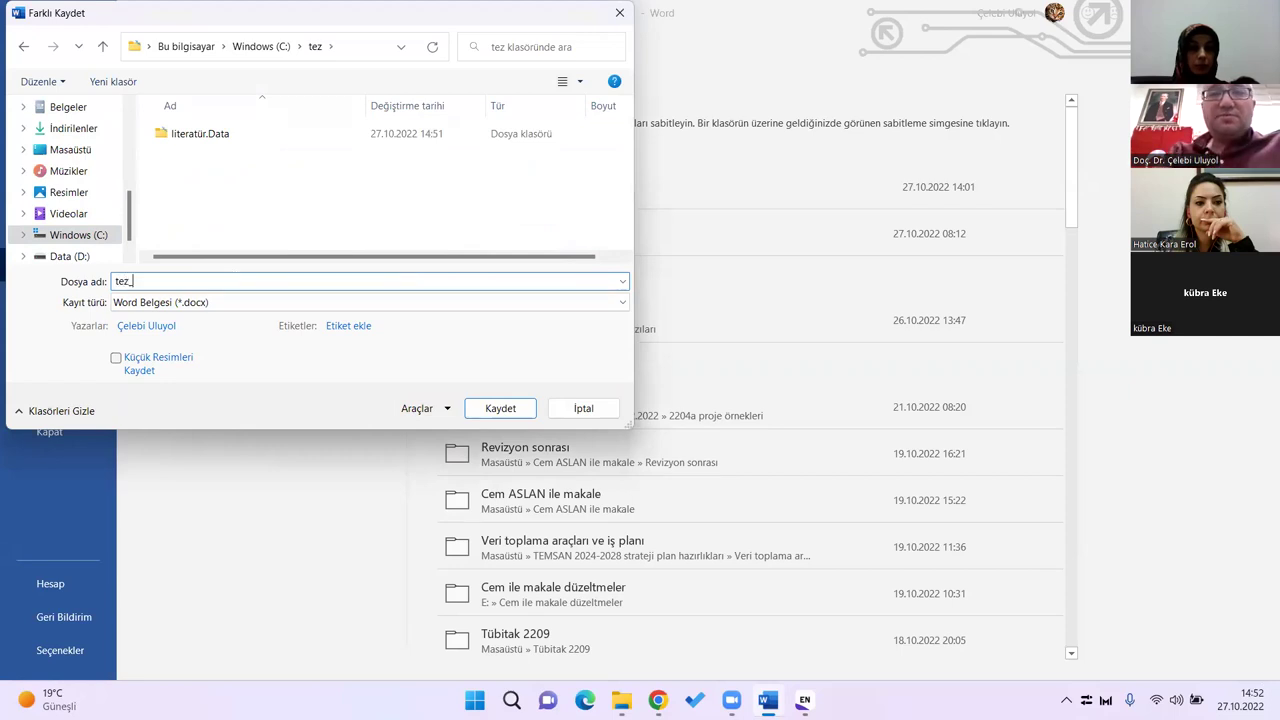
pyautogui.write('calismasi')
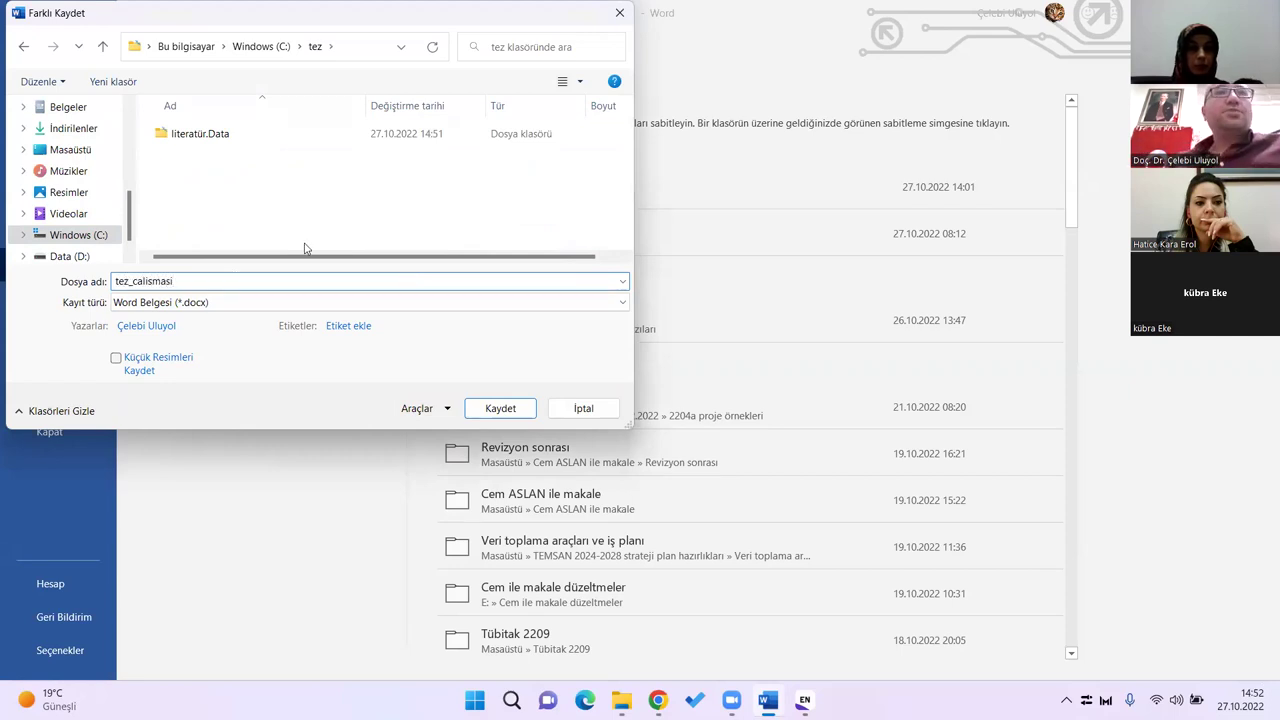
pyautogui.click(530, 414)
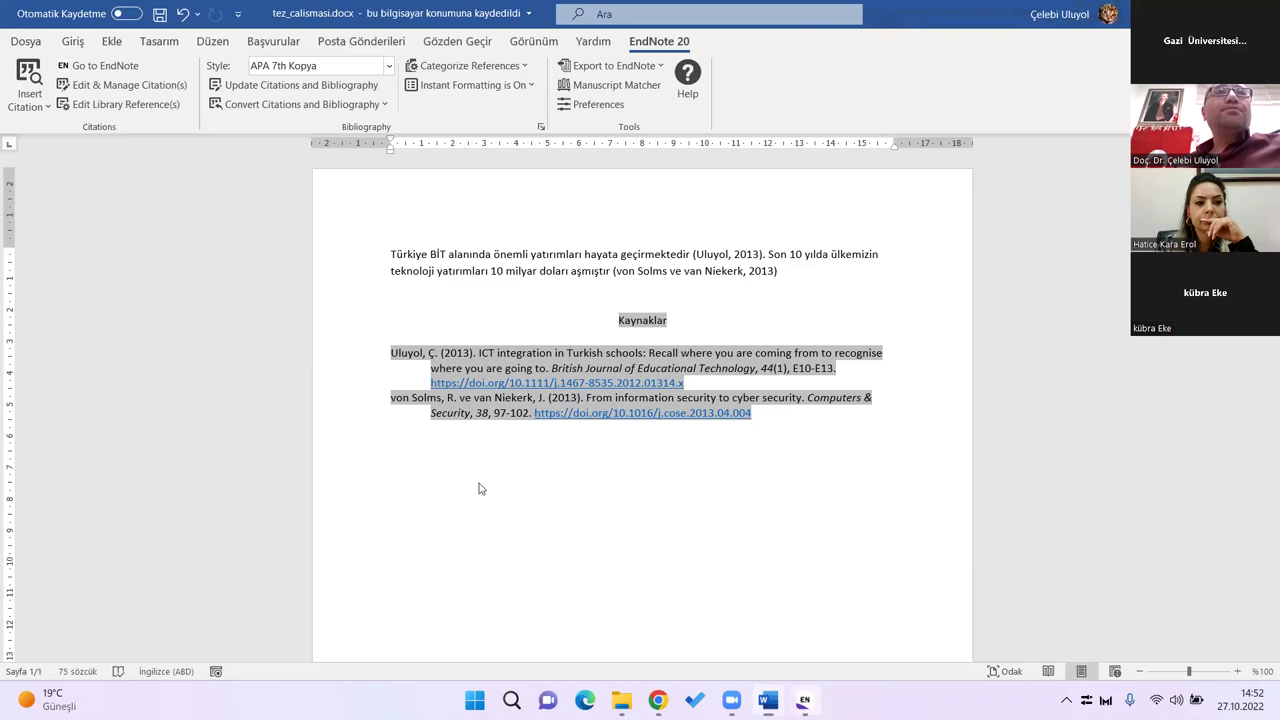
pyautogui.hotkey('alt', 'Tab')
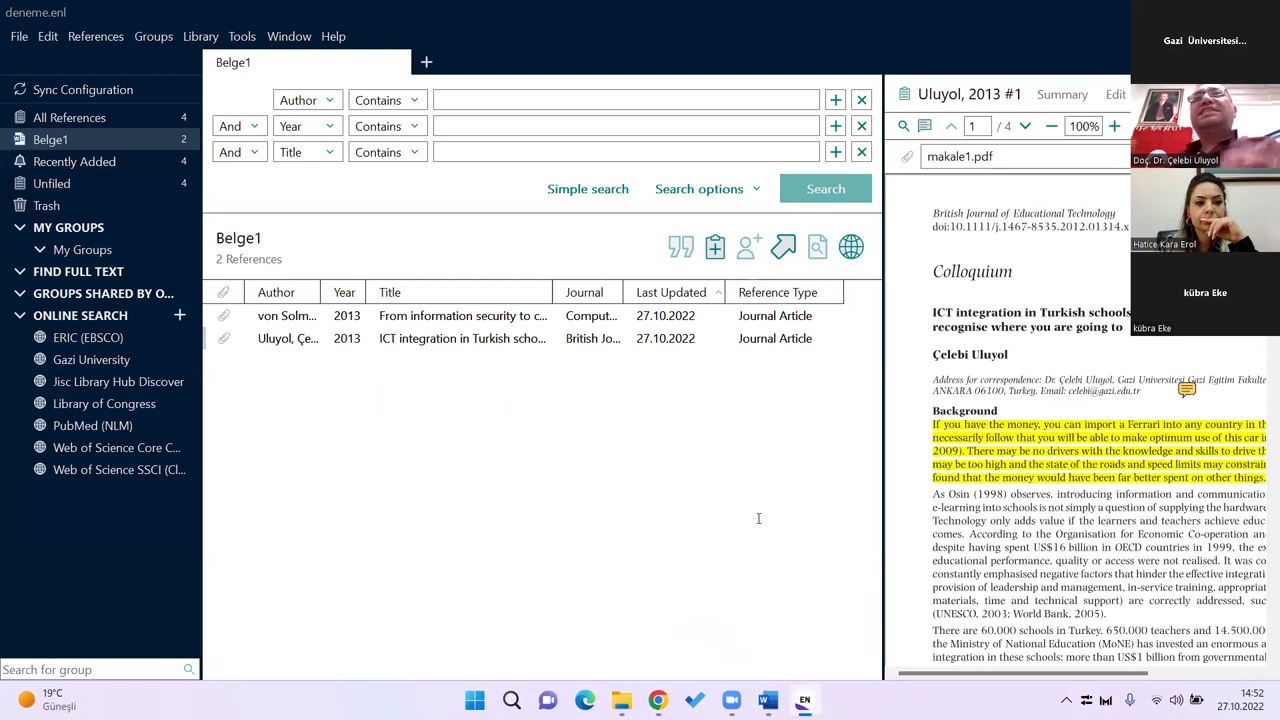
# Step: Switch from EndNote back to the saved tez_calismasi.docx in Word
pyautogui.hotkey('alt', 'Tab')
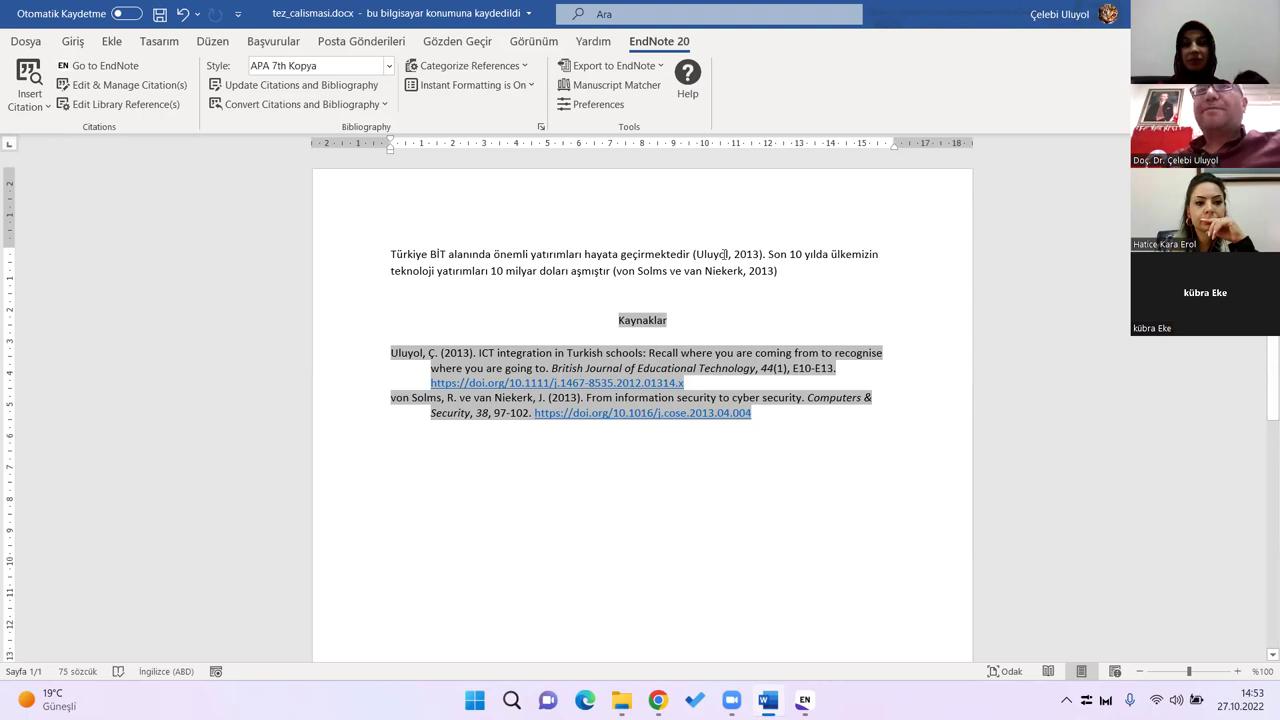
pyautogui.click(792, 285)
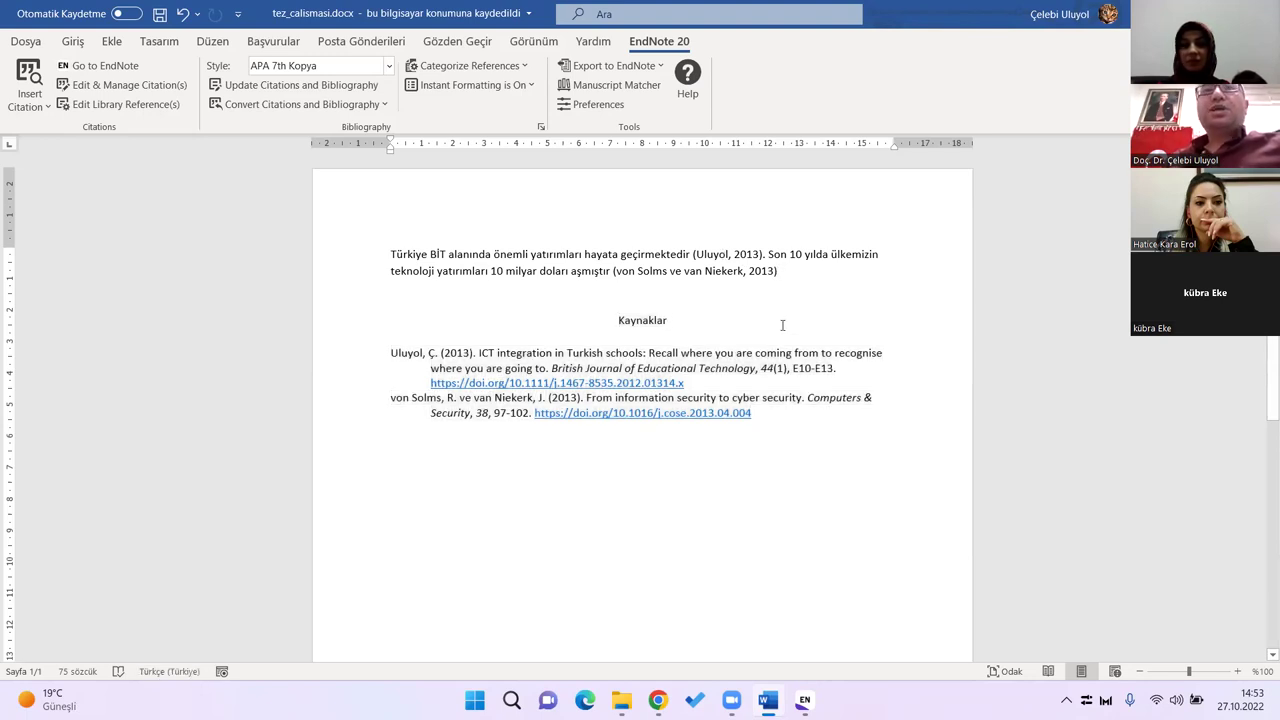
pyautogui.click(789, 407)
pyautogui.press('Return')
pyautogui.press('Return')
pyautogui.press('Return')
pyautogui.press('Return')
pyautogui.press('Return')
pyautogui.press('Return')
pyautogui.press('Return')
pyautogui.press('Return')
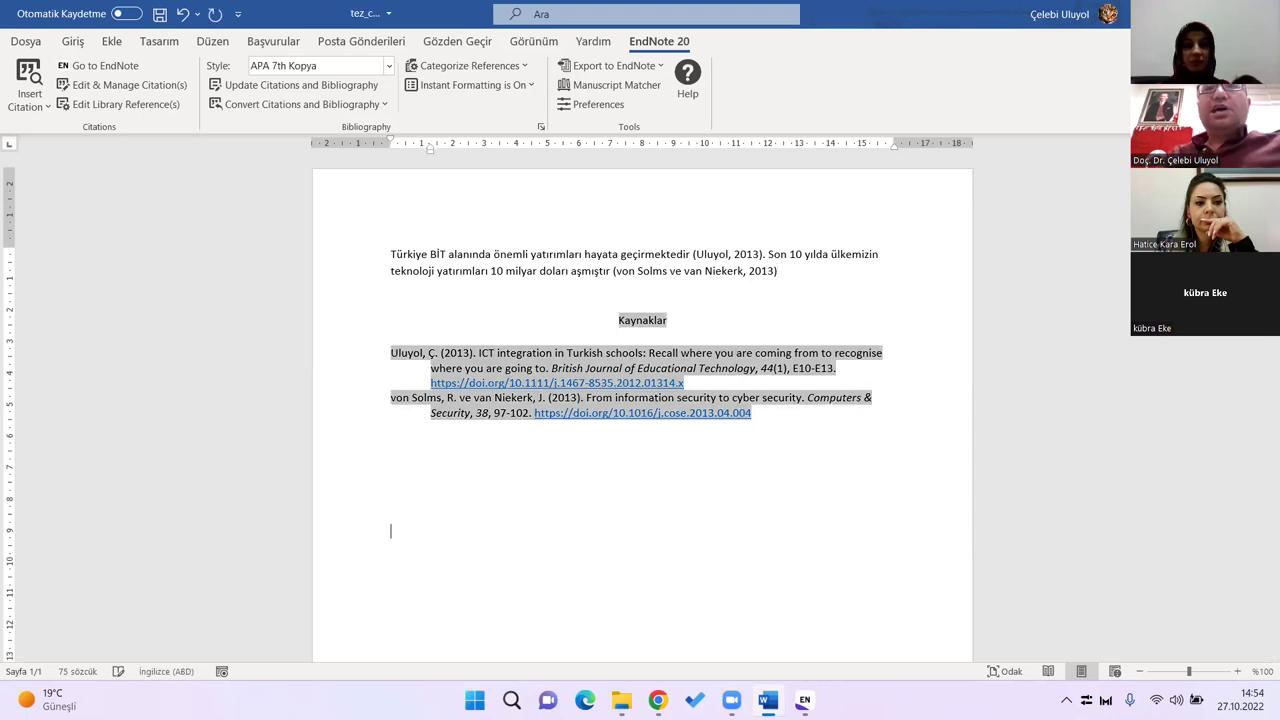
pyautogui.write('x')
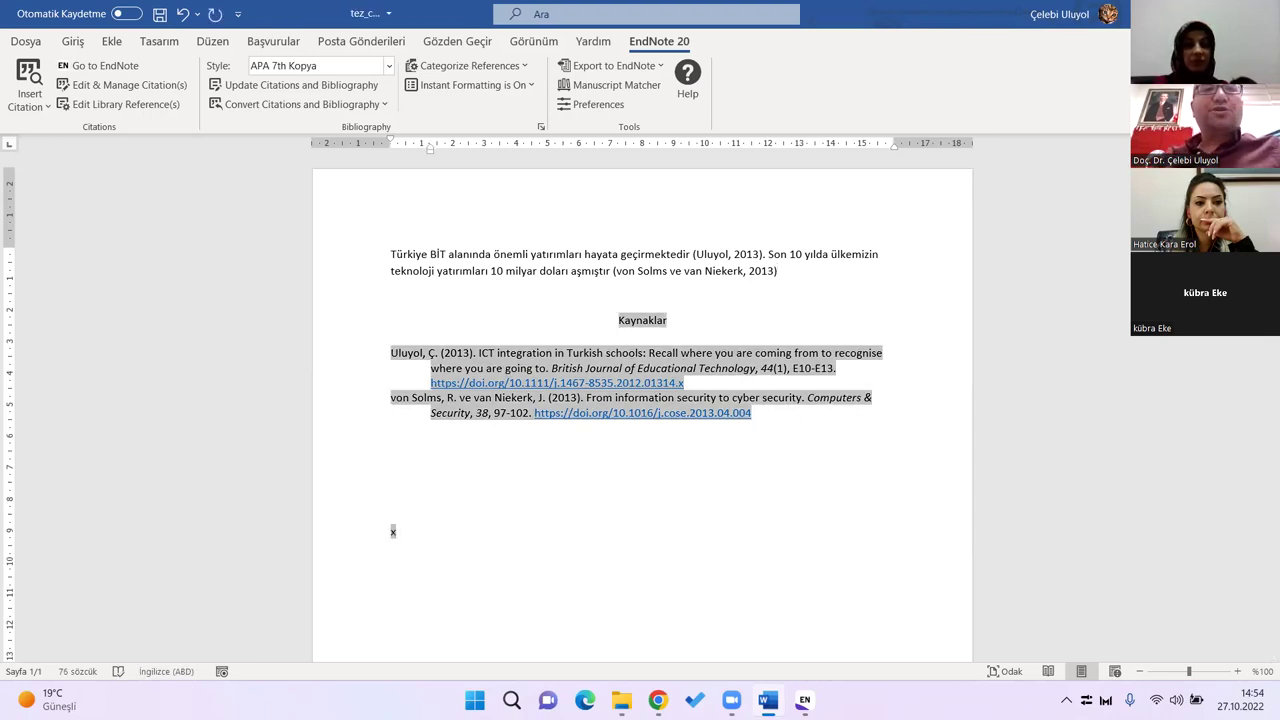
pyautogui.press('Left')
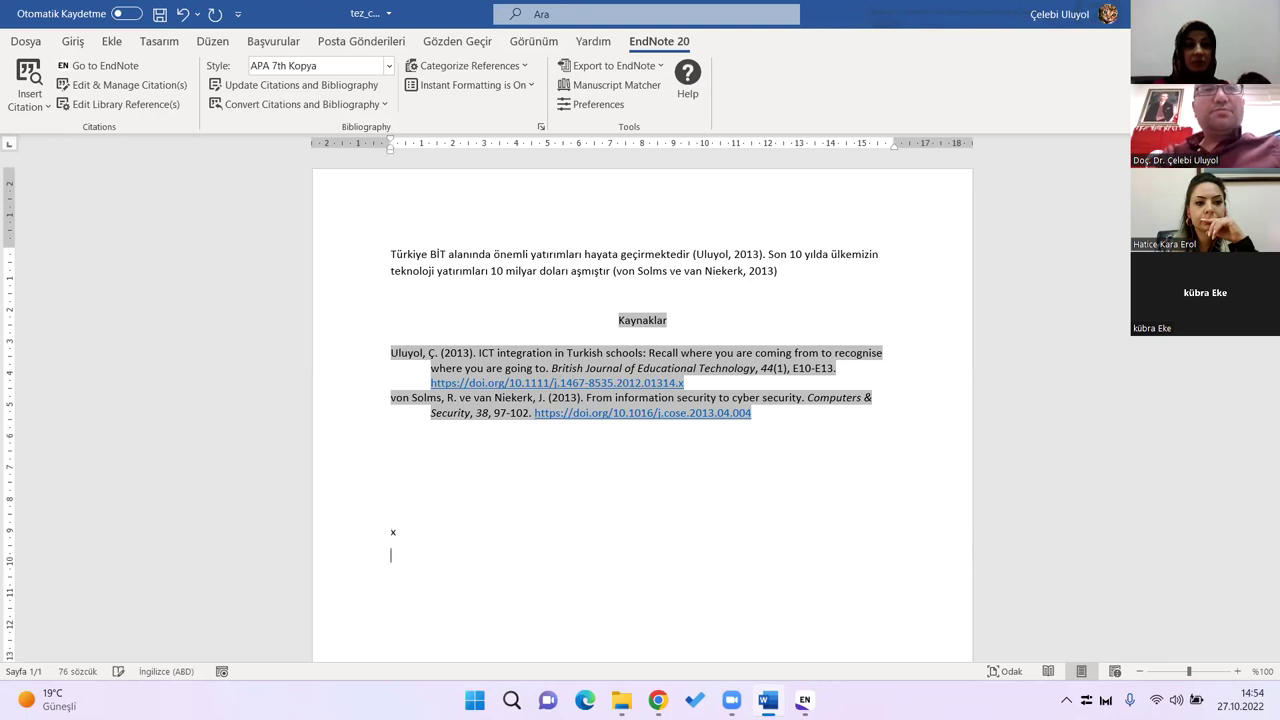
pyautogui.hotkey('shift', 'Right')
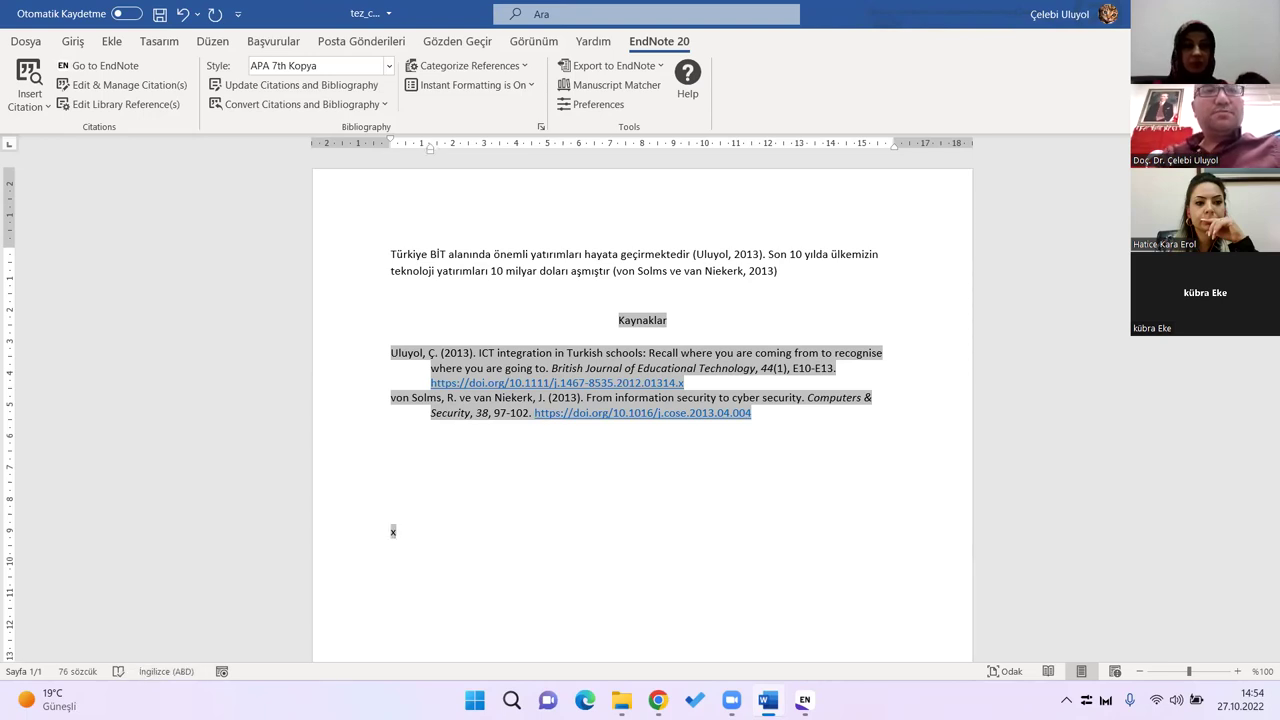
pyautogui.write('2')
pyautogui.hotkey('shift', 'Left')
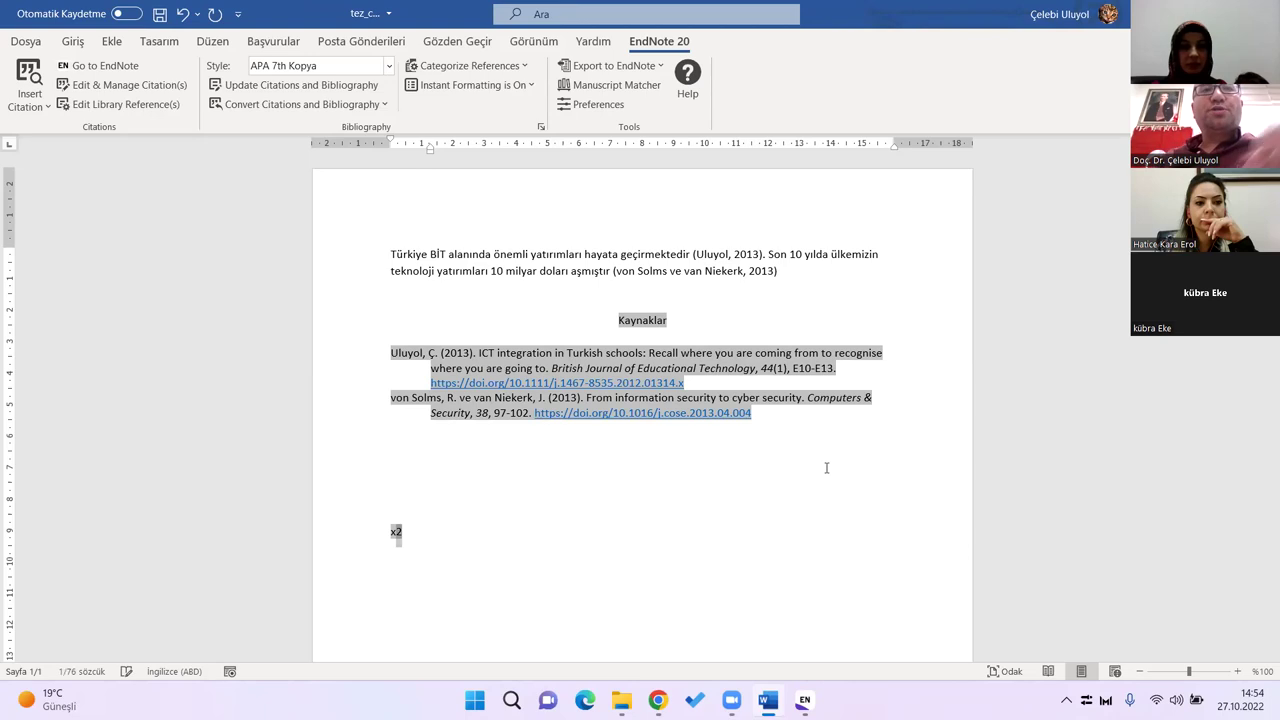
pyautogui.click(73, 41)
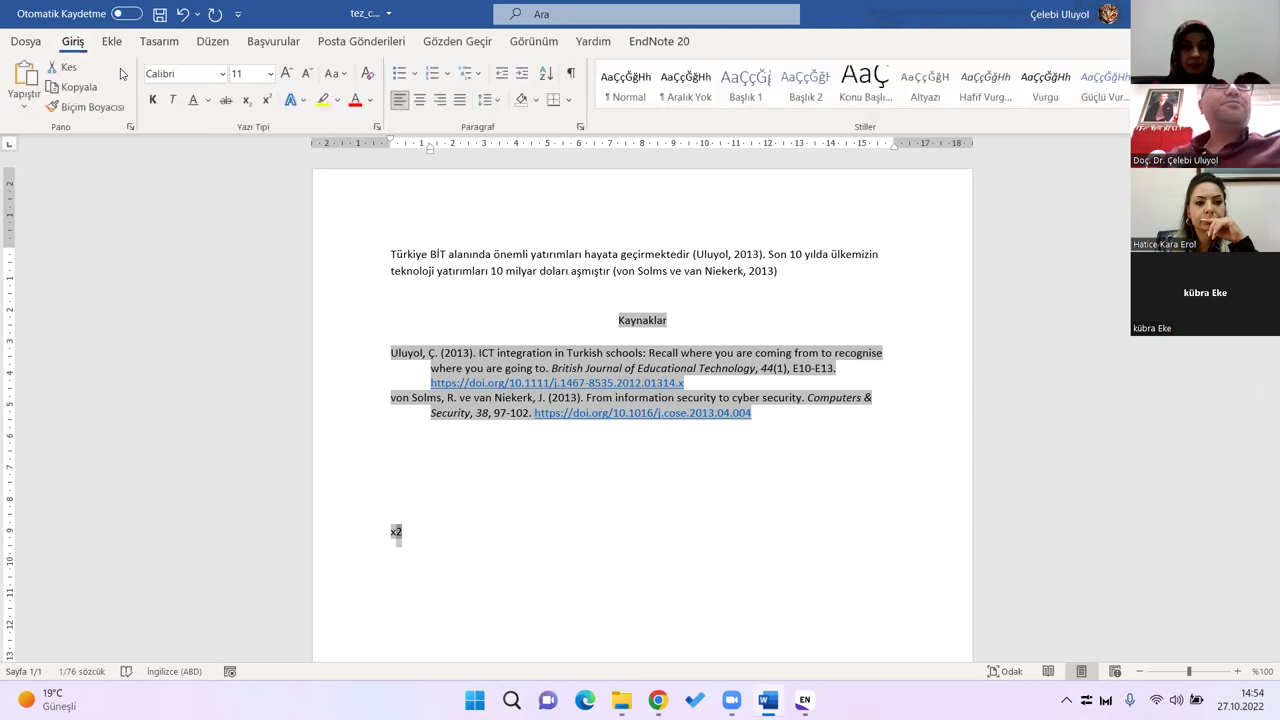
pyautogui.click(265, 99)
pyautogui.click(444, 545)
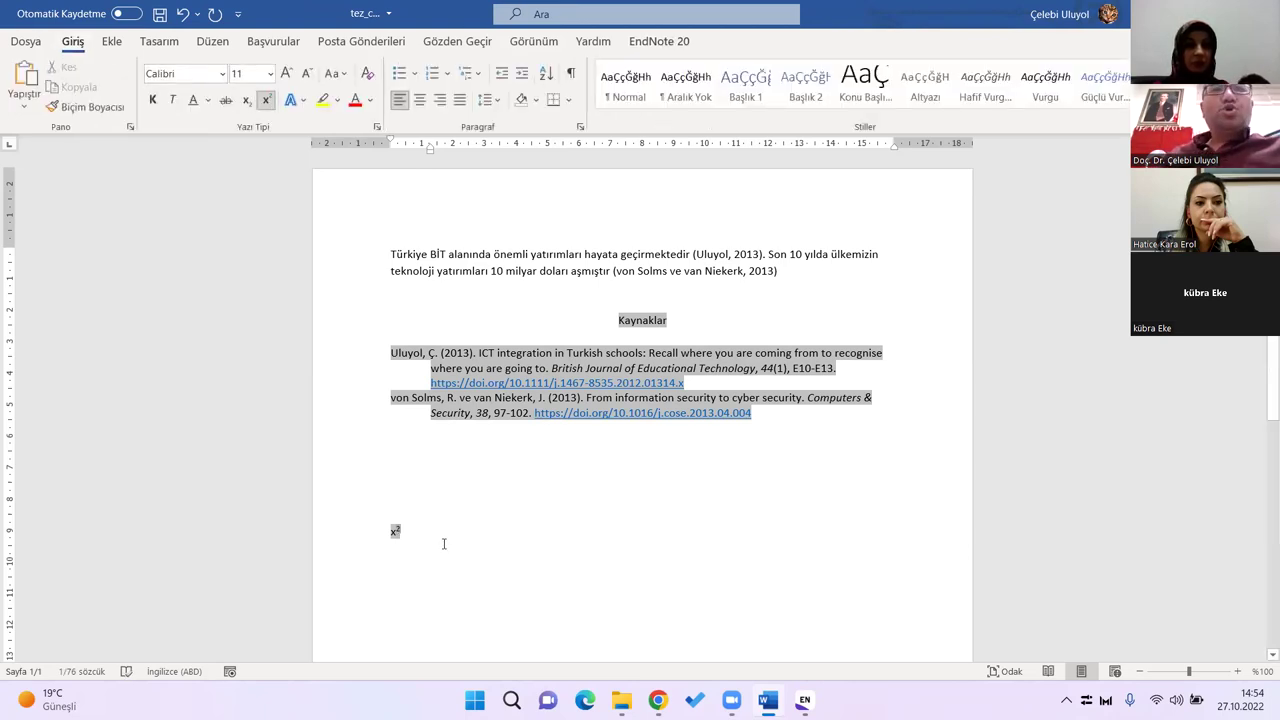
pyautogui.click(409, 581)
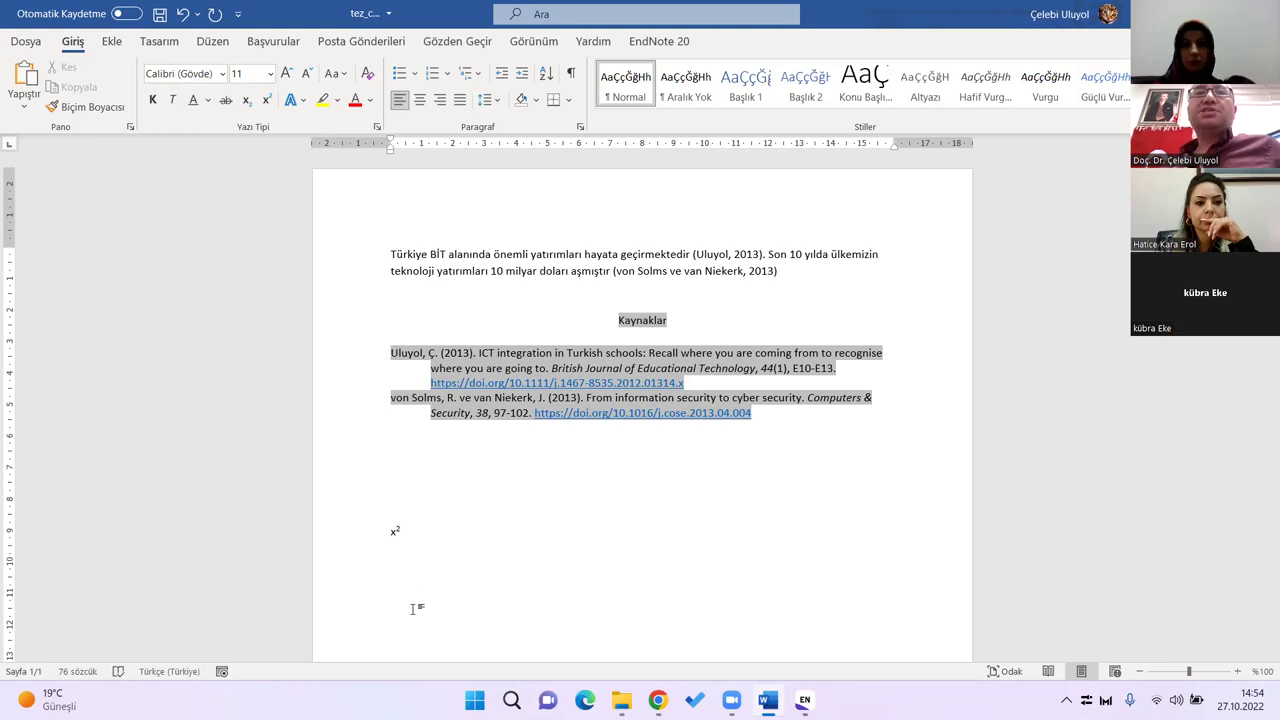
pyautogui.click(413, 608)
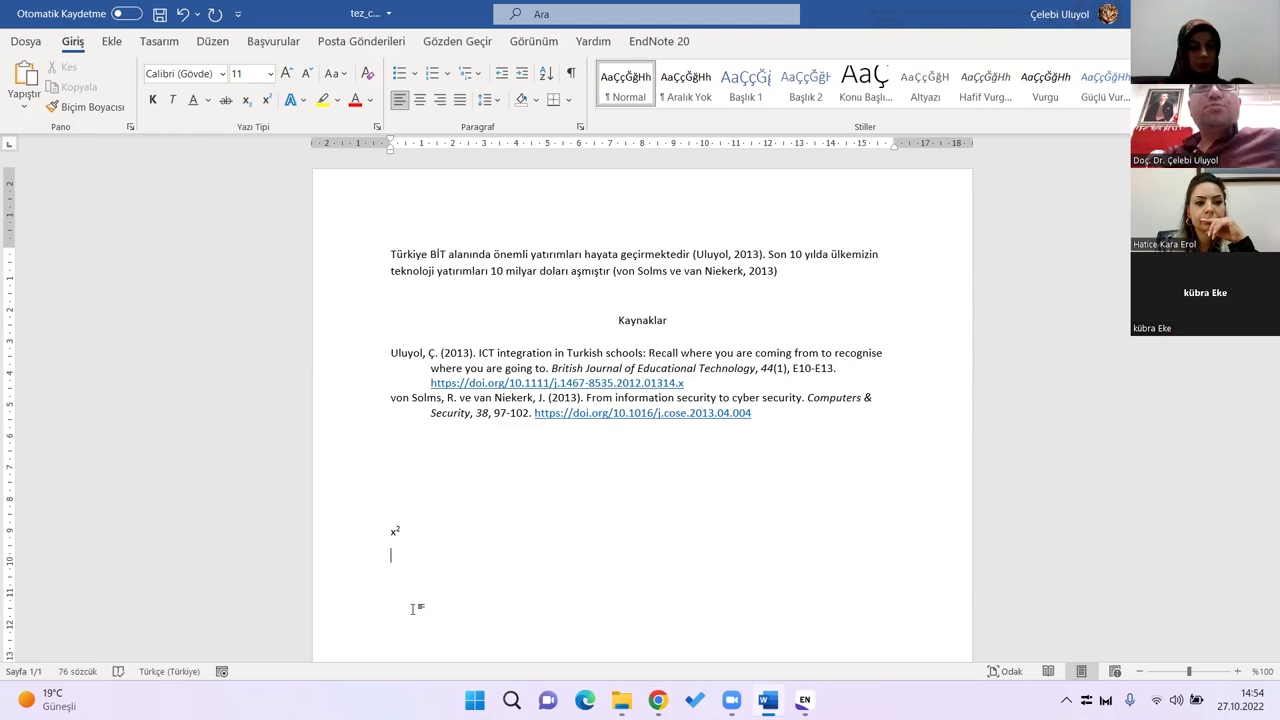
pyautogui.hotkey('shift', 'Up')
pyautogui.hotkey('shift', 'Up')
pyautogui.hotkey('shift', 'Up')
pyautogui.hotkey('shift', 'Up')
pyautogui.hotkey('shift', 'Up')
pyautogui.hotkey('shift', 'Up')
pyautogui.hotkey('shift', 'Up')
pyautogui.hotkey('shift', 'Up')
pyautogui.hotkey('shift', 'Up')
pyautogui.hotkey('shift', 'Up')
pyautogui.press('Delete')
pyautogui.hotkey('ctrl', 'z')
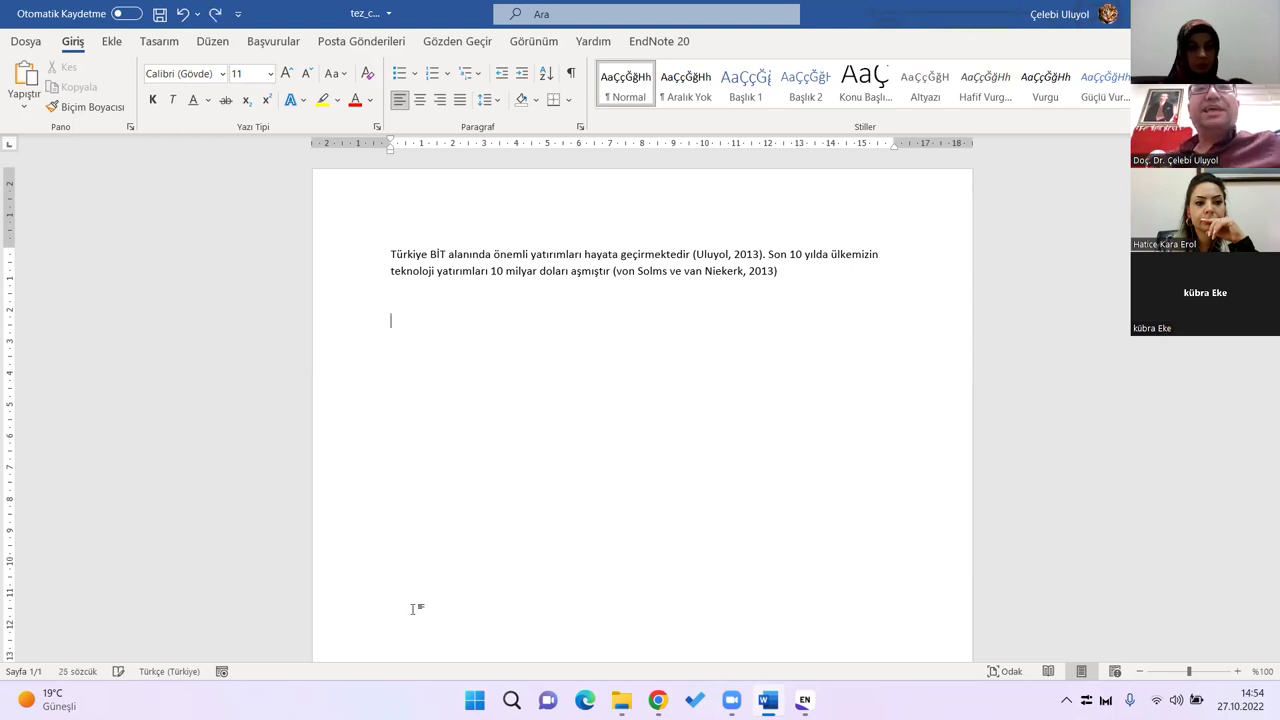
pyautogui.hotkey('ctrl', 'z')
pyautogui.click(451, 560)
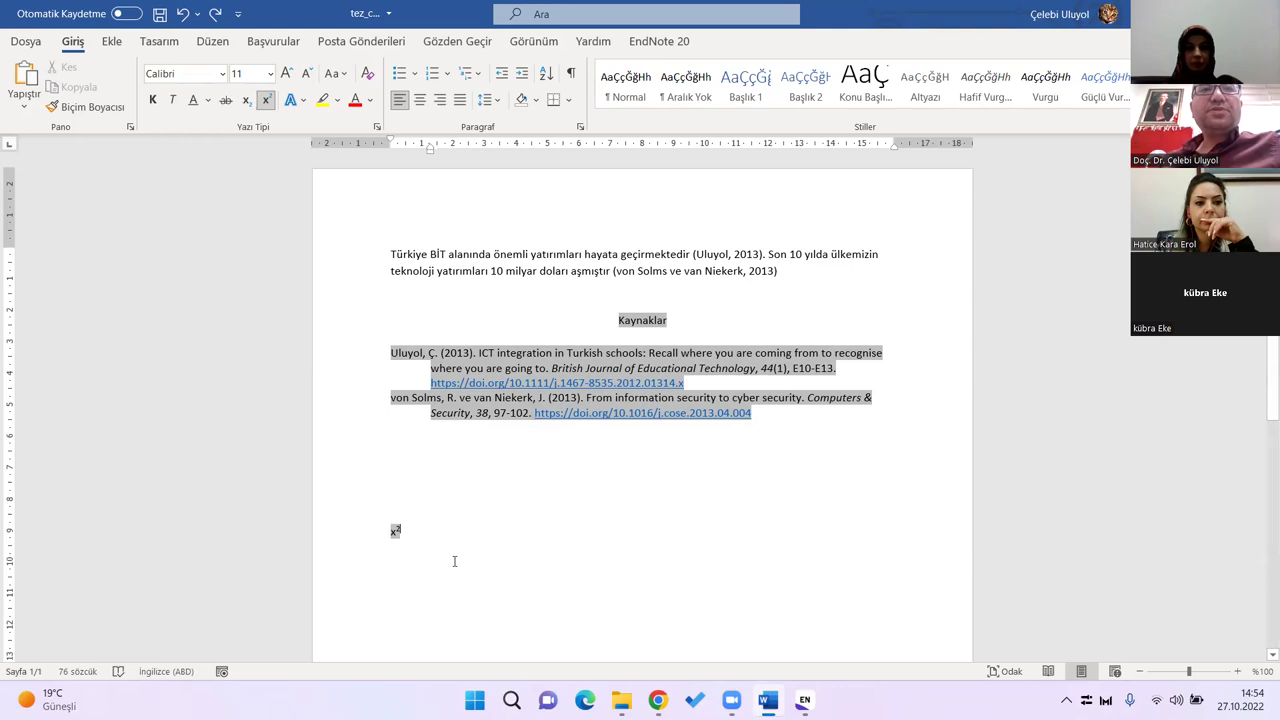
pyautogui.press('BackSpace')
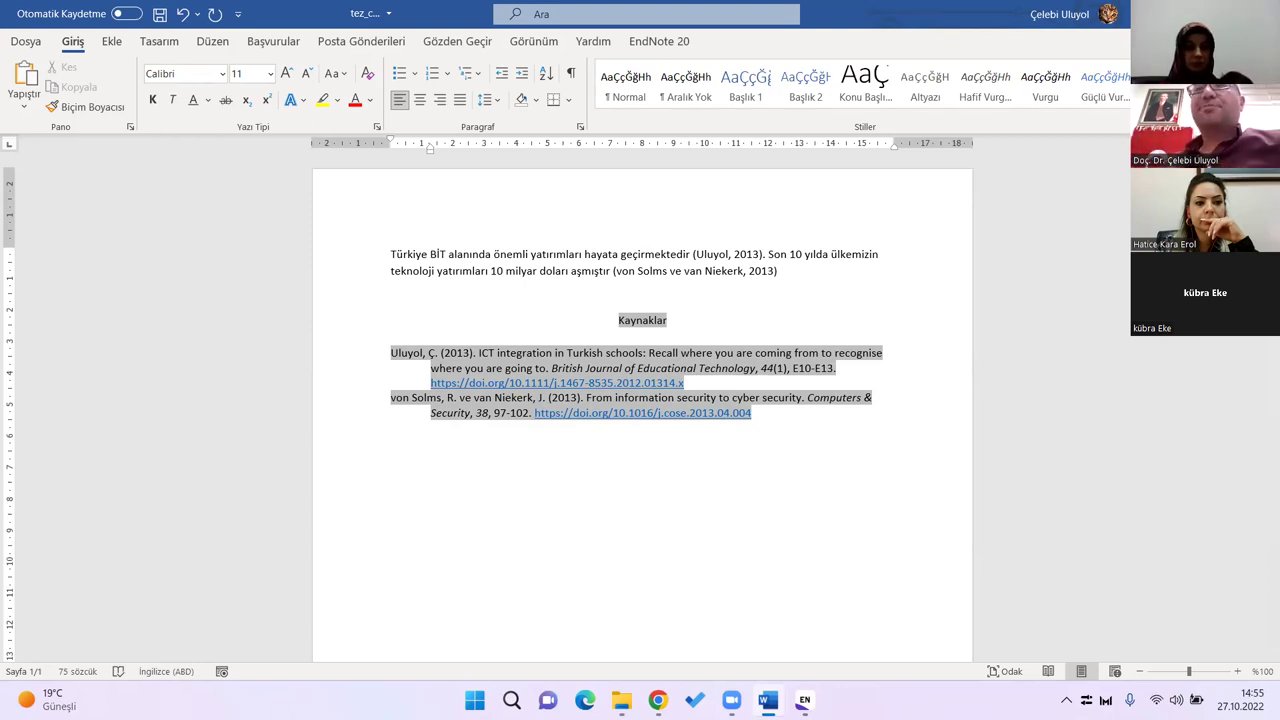
pyautogui.click(659, 41)
pyautogui.click(714, 321)
pyautogui.click(453, 293)
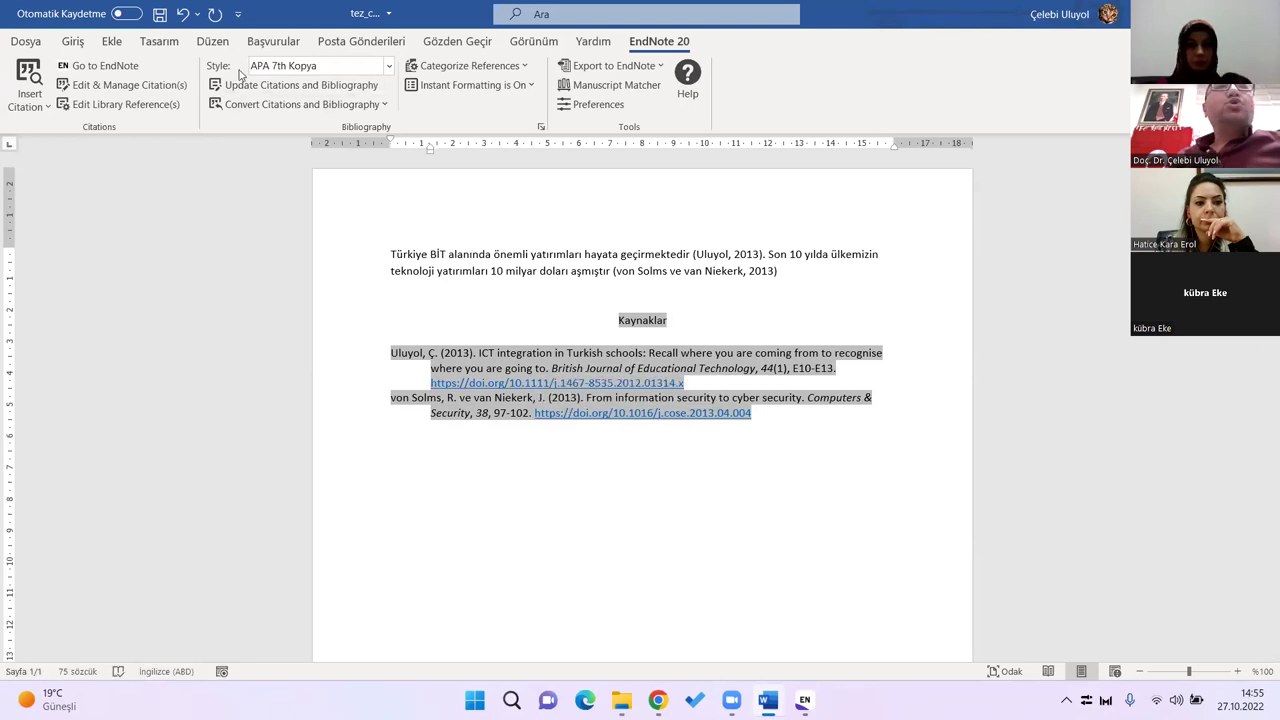
# Step: Change the EndNote output style to Numbered so citations become [1] and [2]
pyautogui.click(390, 66)
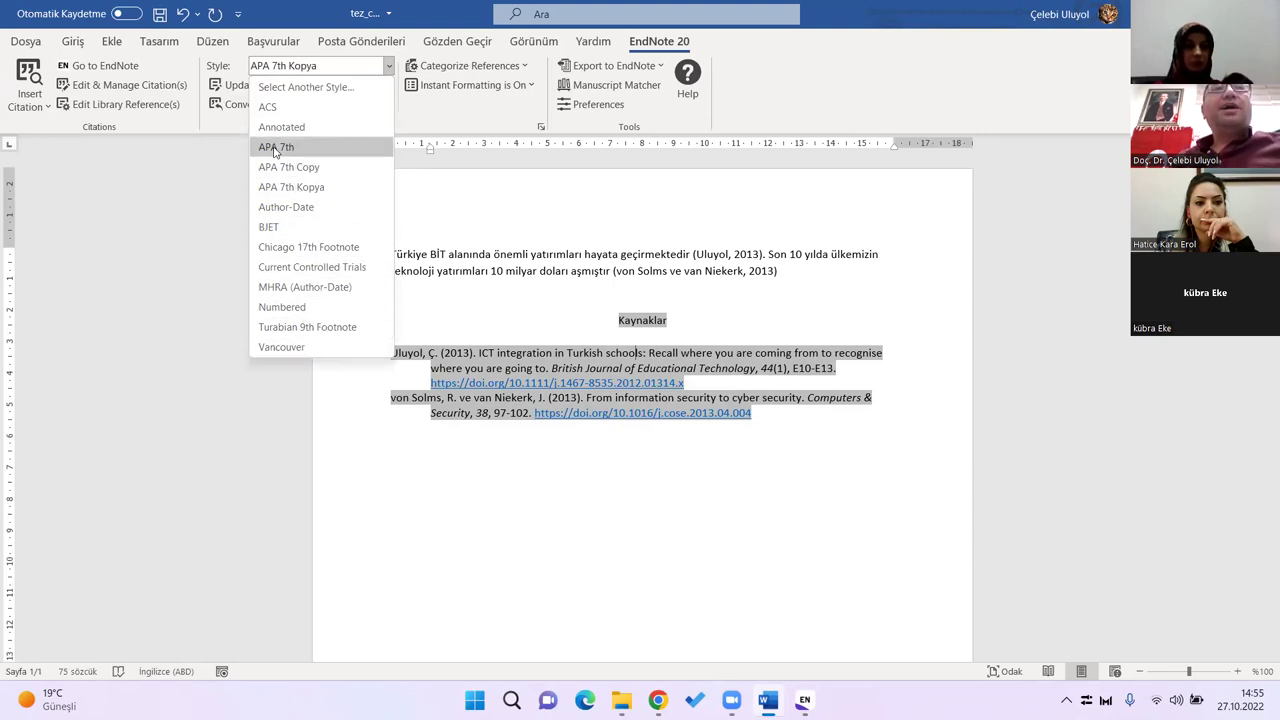
pyautogui.click(298, 310)
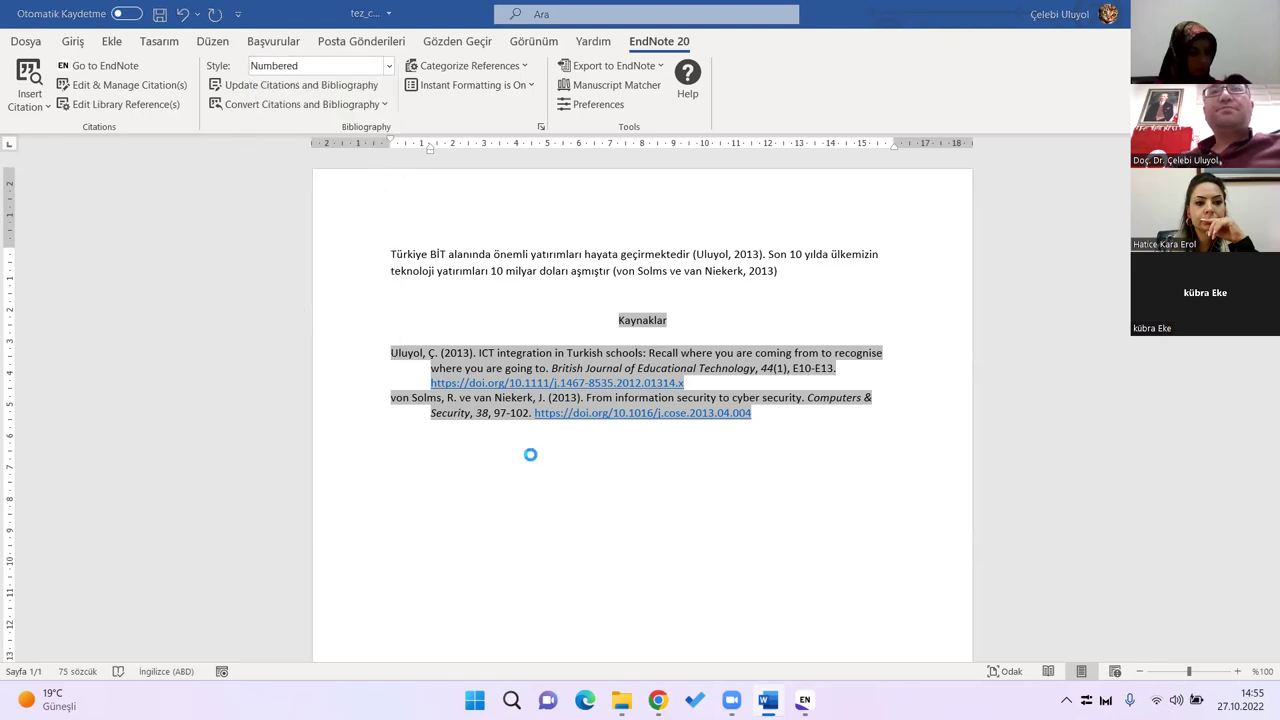
pyautogui.click(749, 257)
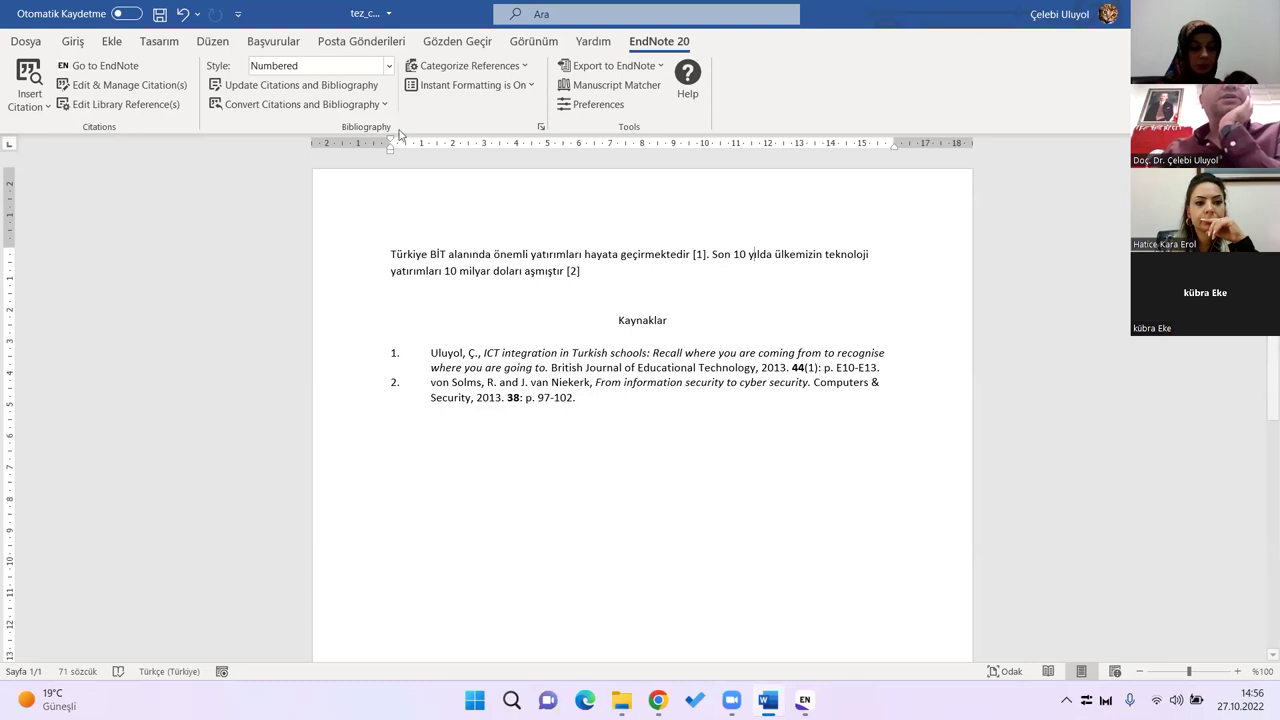
# Step: Apply the Vancouver style and inspect the resulting citations and Kaynaklar reference list
pyautogui.click(389, 66)
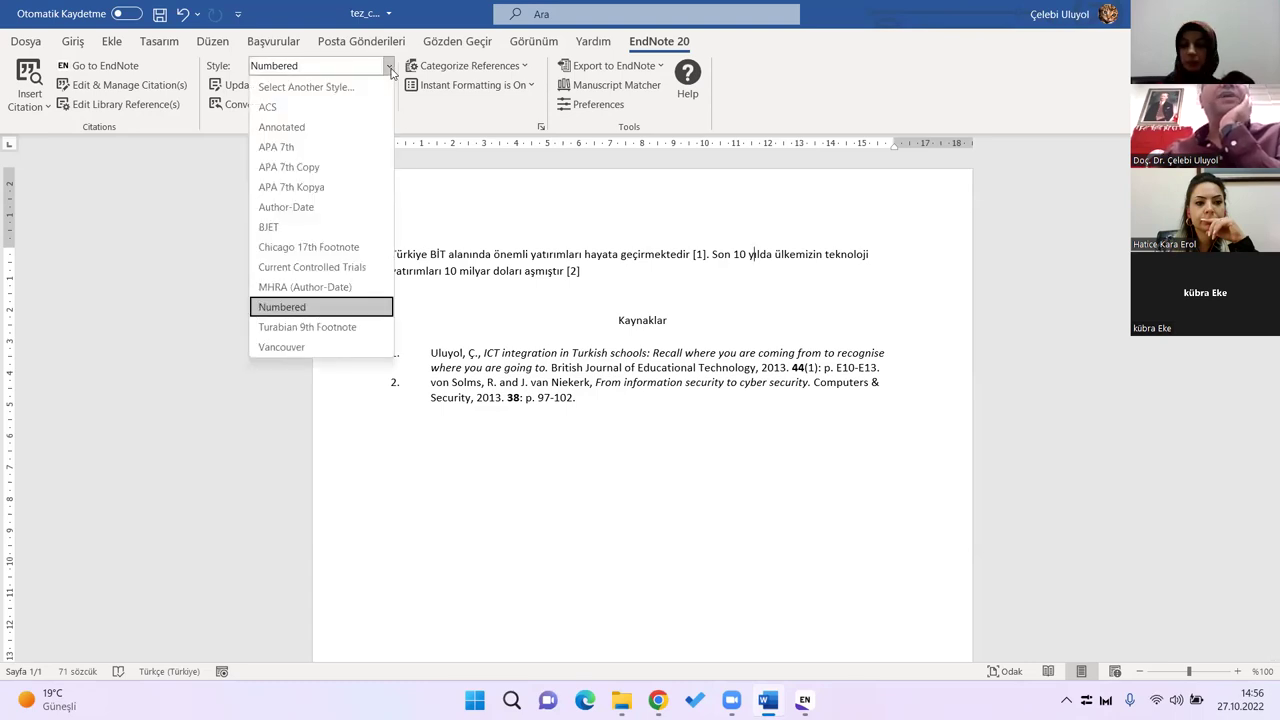
pyautogui.click(320, 347)
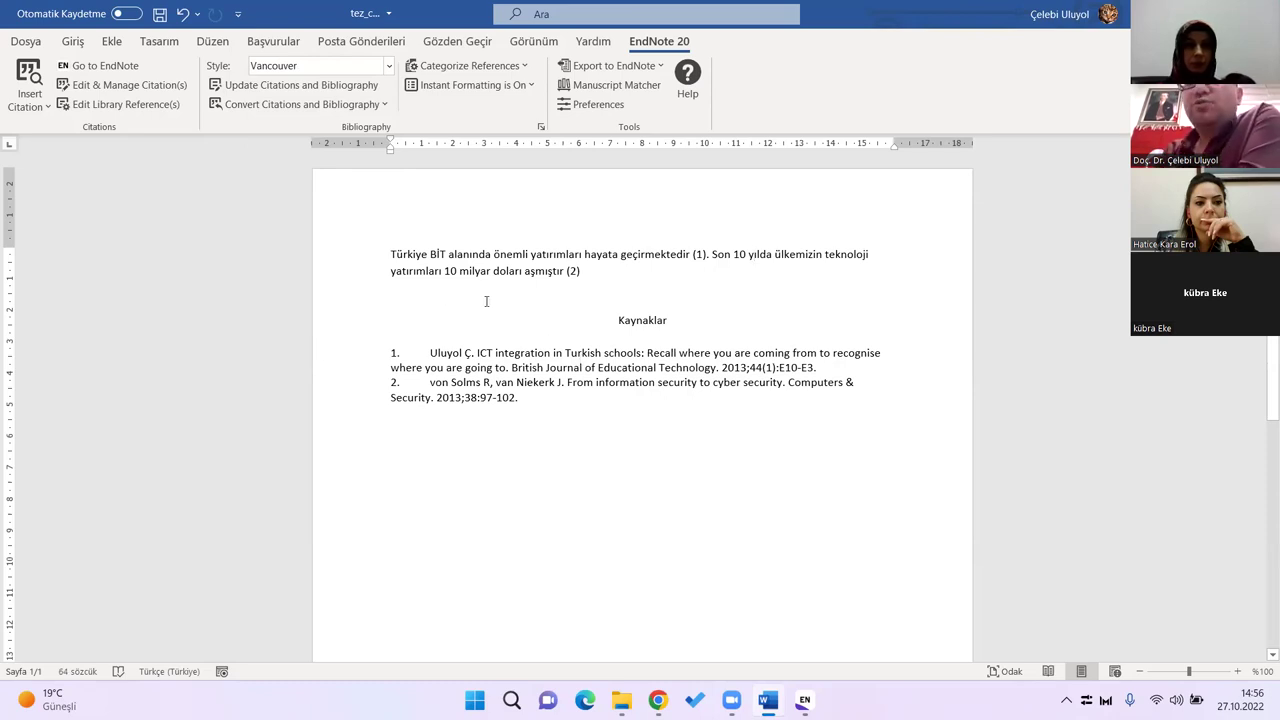
pyautogui.doubleClick(690, 254)
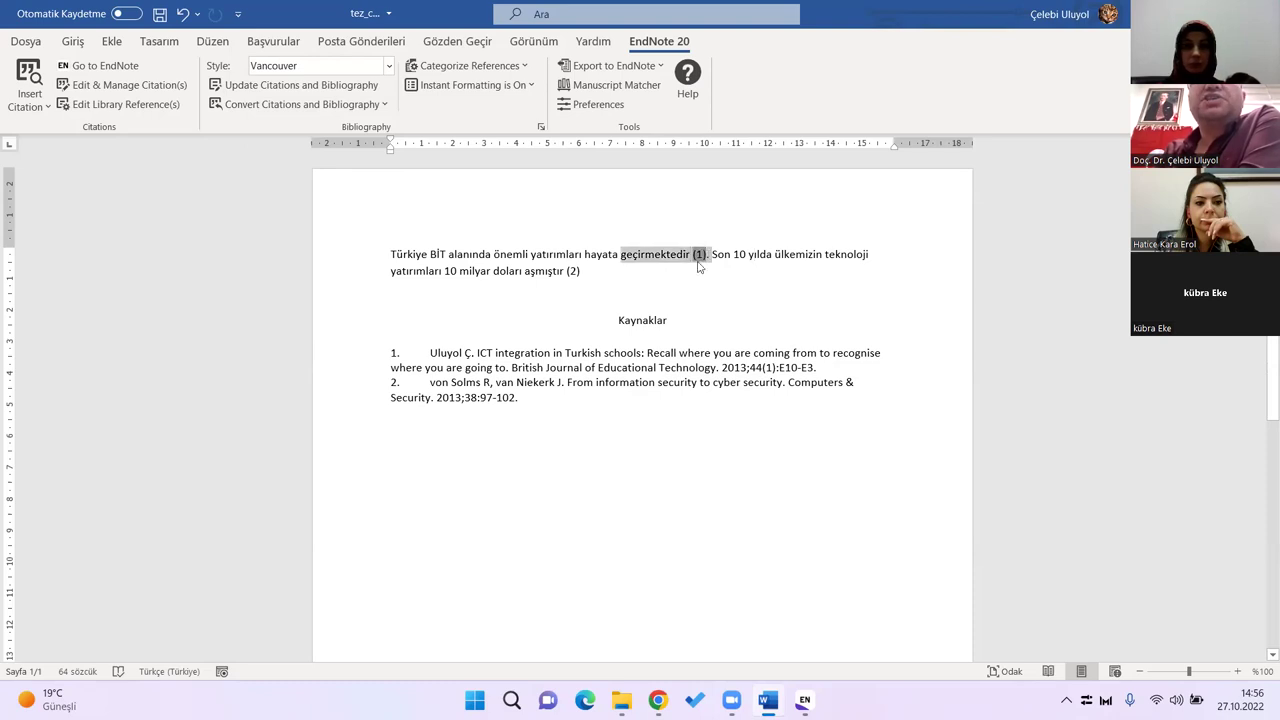
pyautogui.click(567, 271)
pyautogui.click(622, 271)
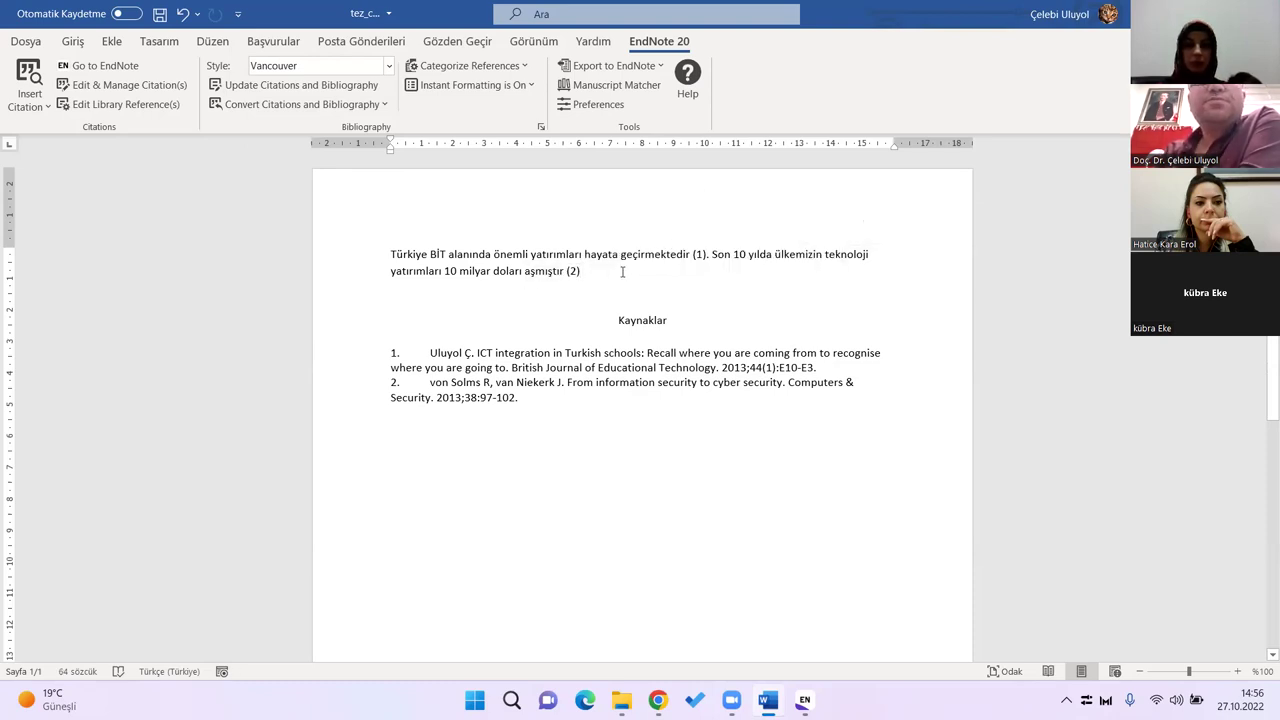
pyautogui.moveTo(722, 367); pyautogui.dragTo(818, 368)
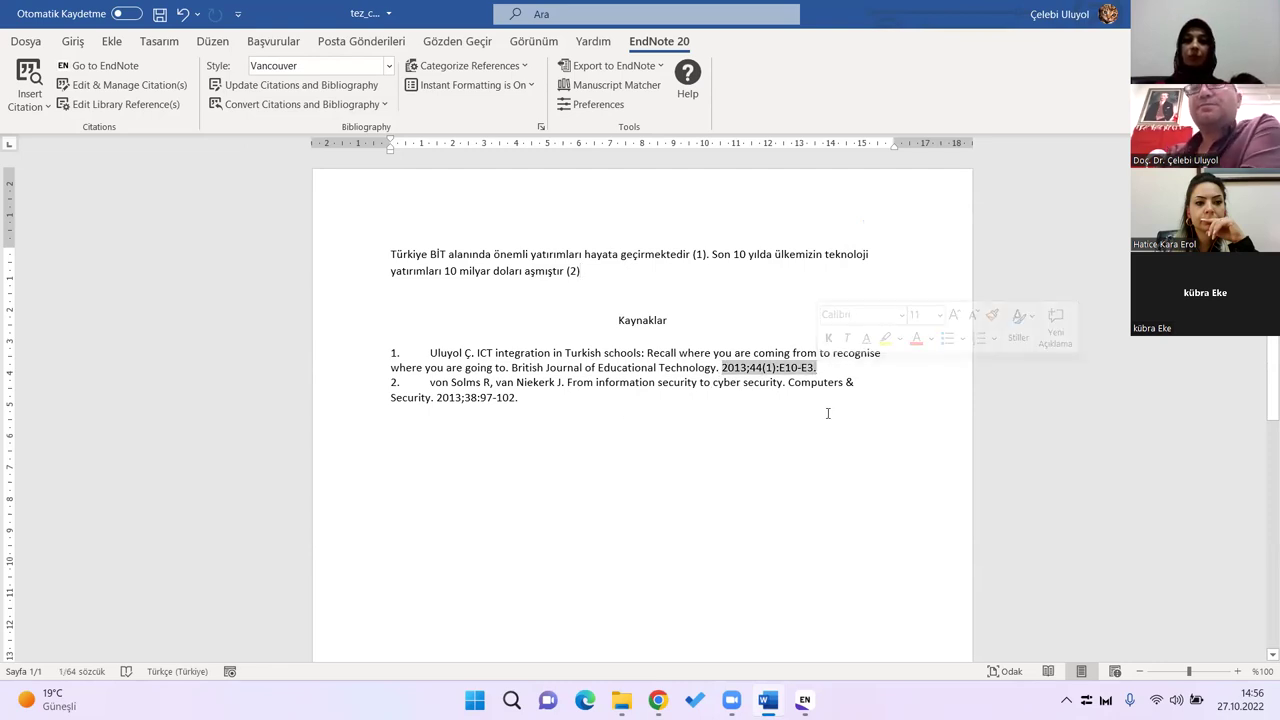
pyautogui.click(757, 428)
pyautogui.moveTo(440, 400); pyautogui.dragTo(550, 428)
pyautogui.click(550, 428)
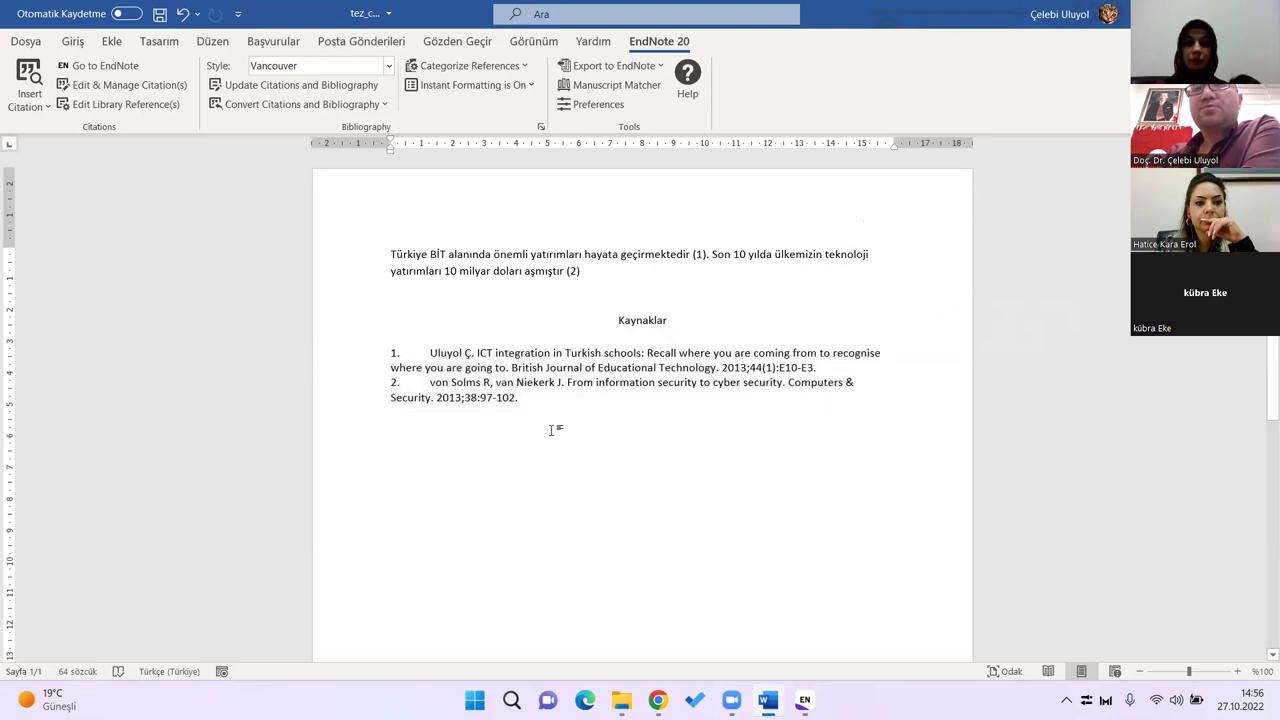
# Step: Switch the citation style to MHRA (Author-Date), giving citations like (Uluyol 2013)
pyautogui.click(389, 65)
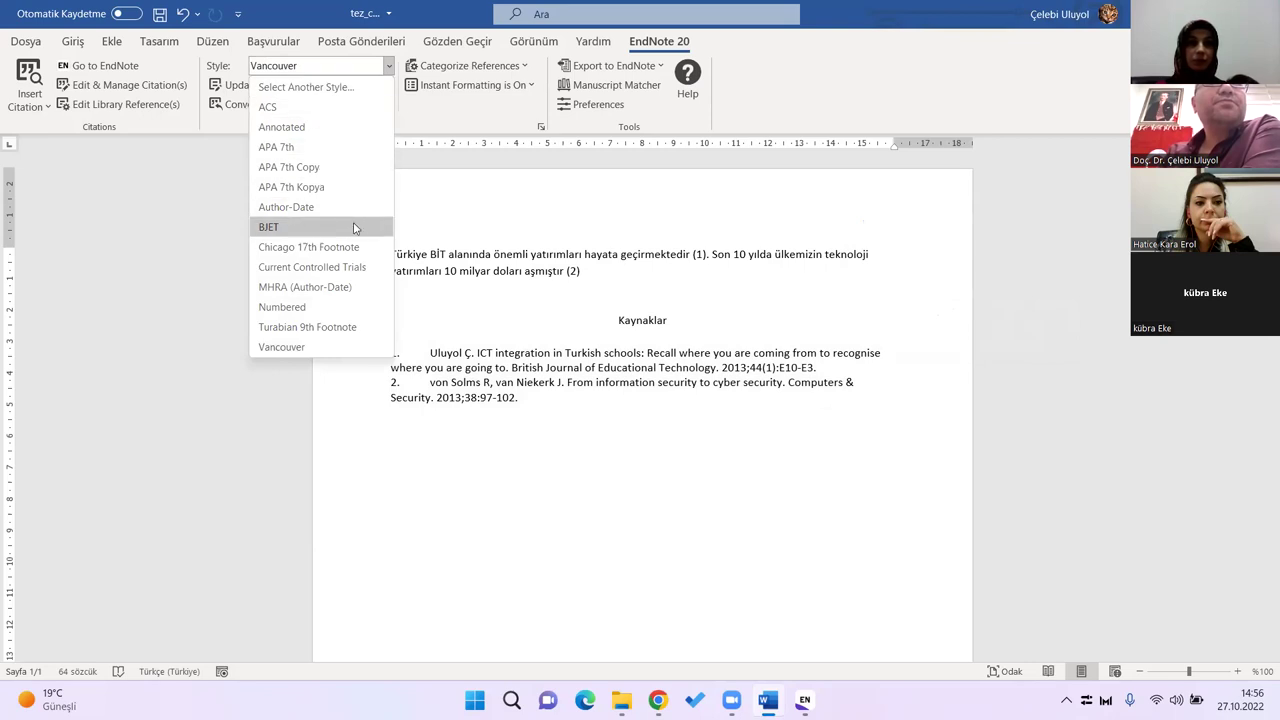
pyautogui.click(343, 290)
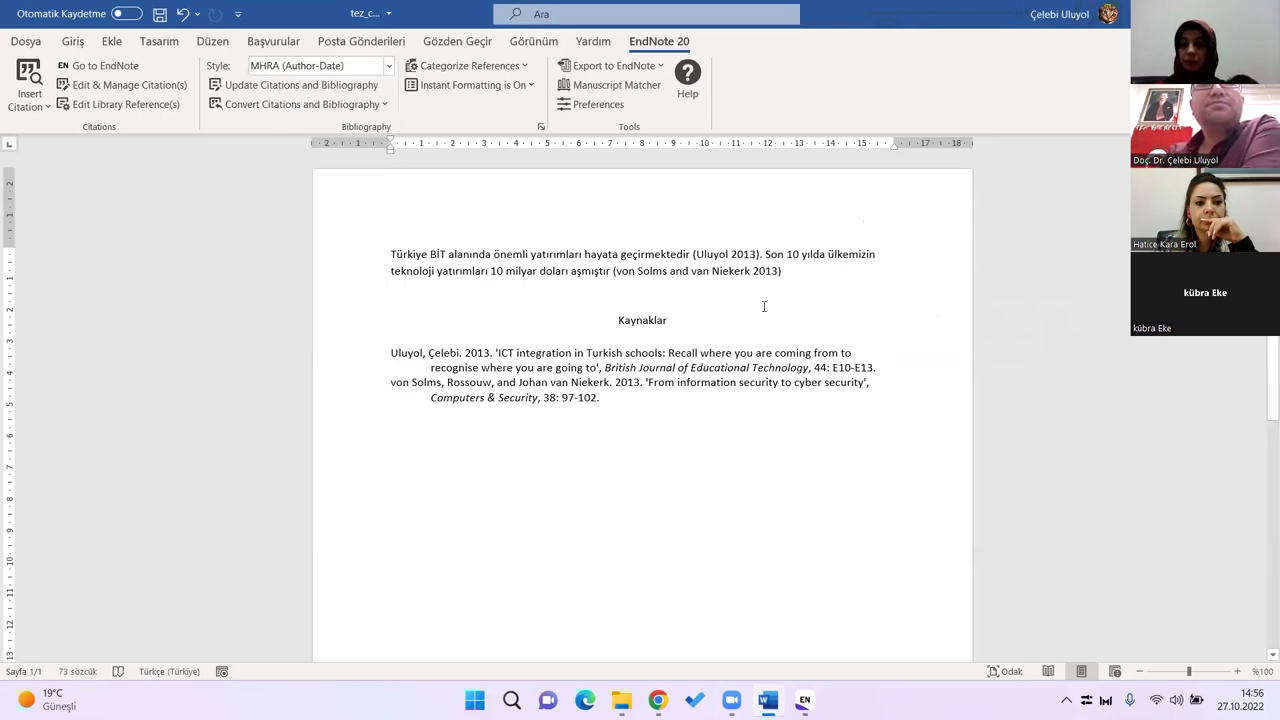
pyautogui.click(711, 255)
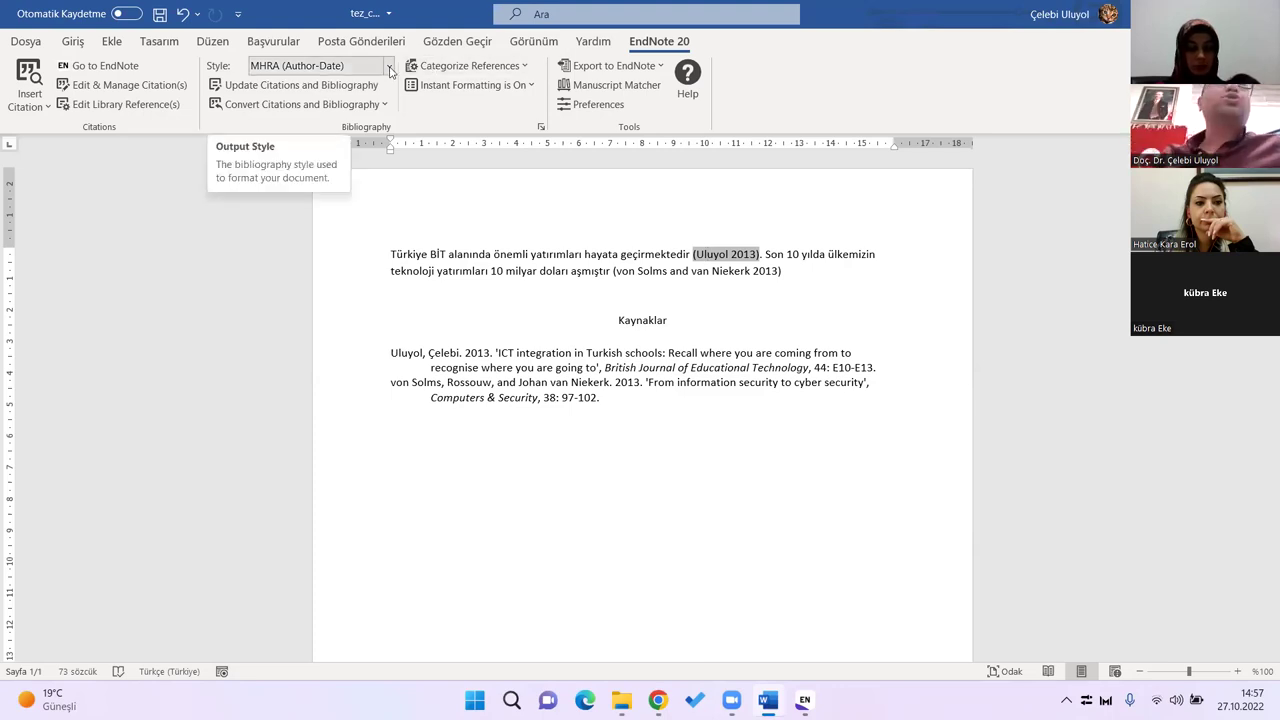
# Step: Try Turabian 9th Footnote, then settle on the Numbered style for [1] and [2] citations
pyautogui.click(389, 66)
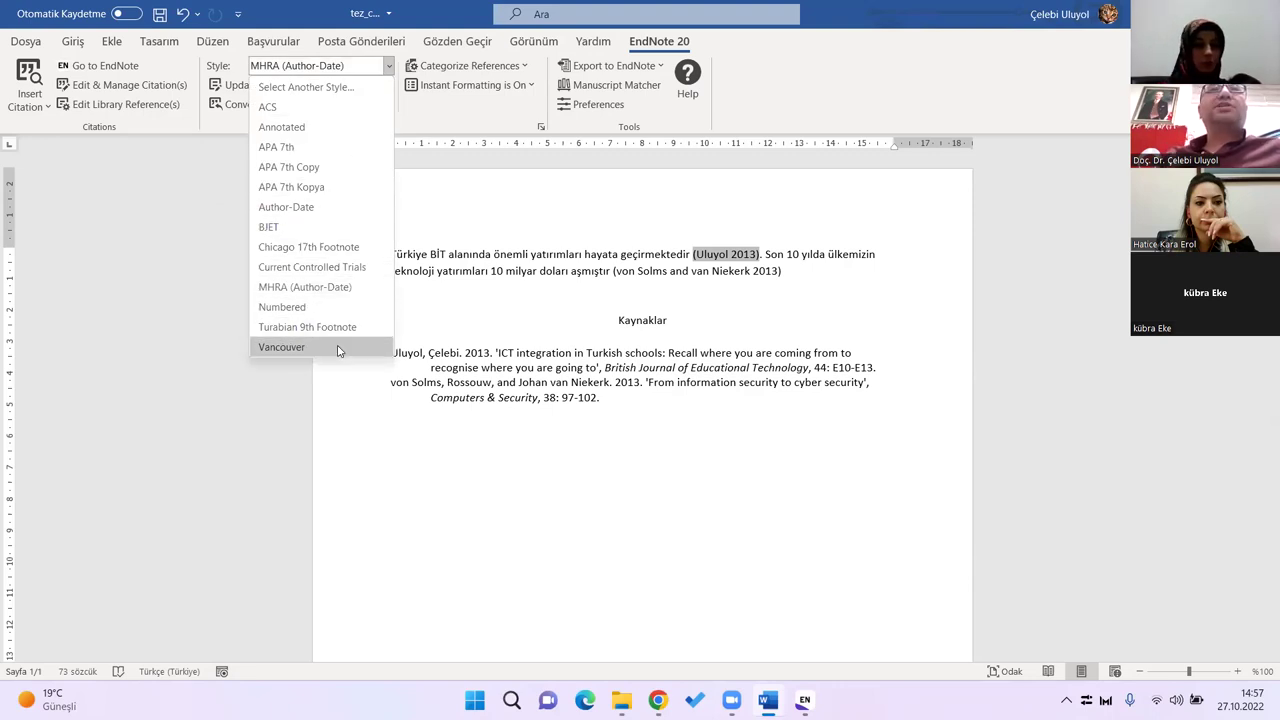
pyautogui.click(333, 331)
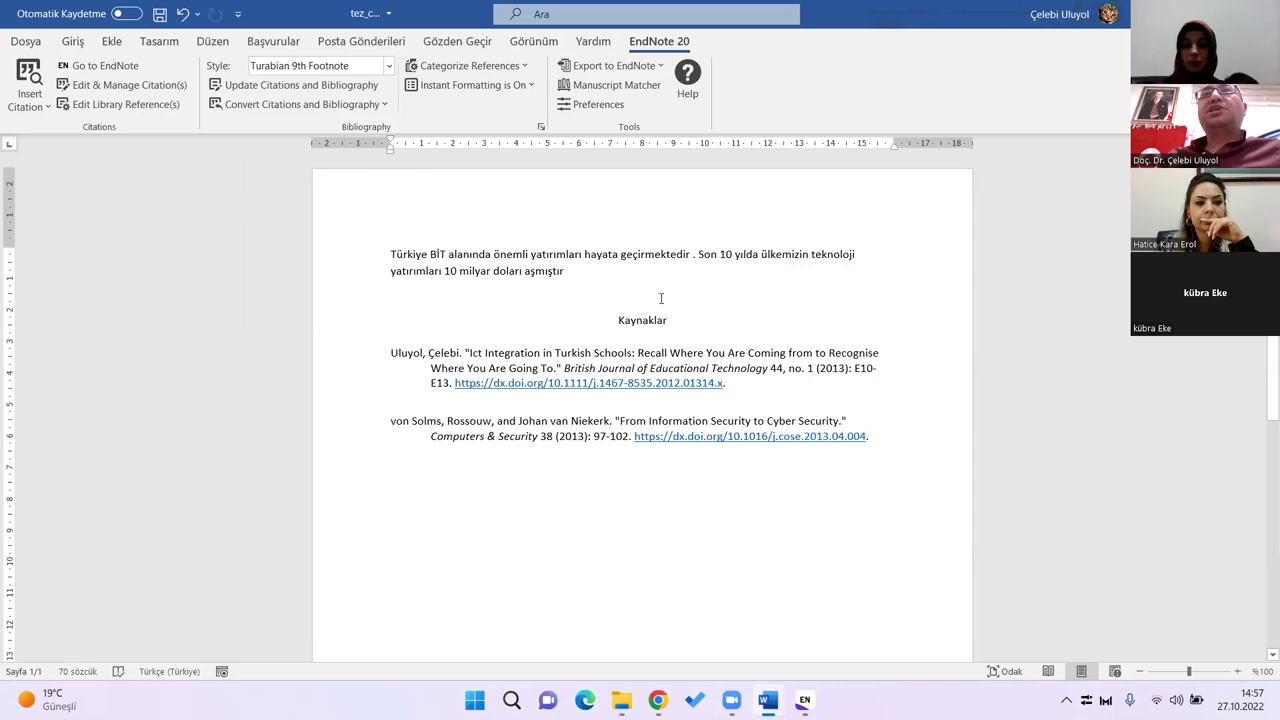
pyautogui.click(389, 66)
pyautogui.click(318, 288)
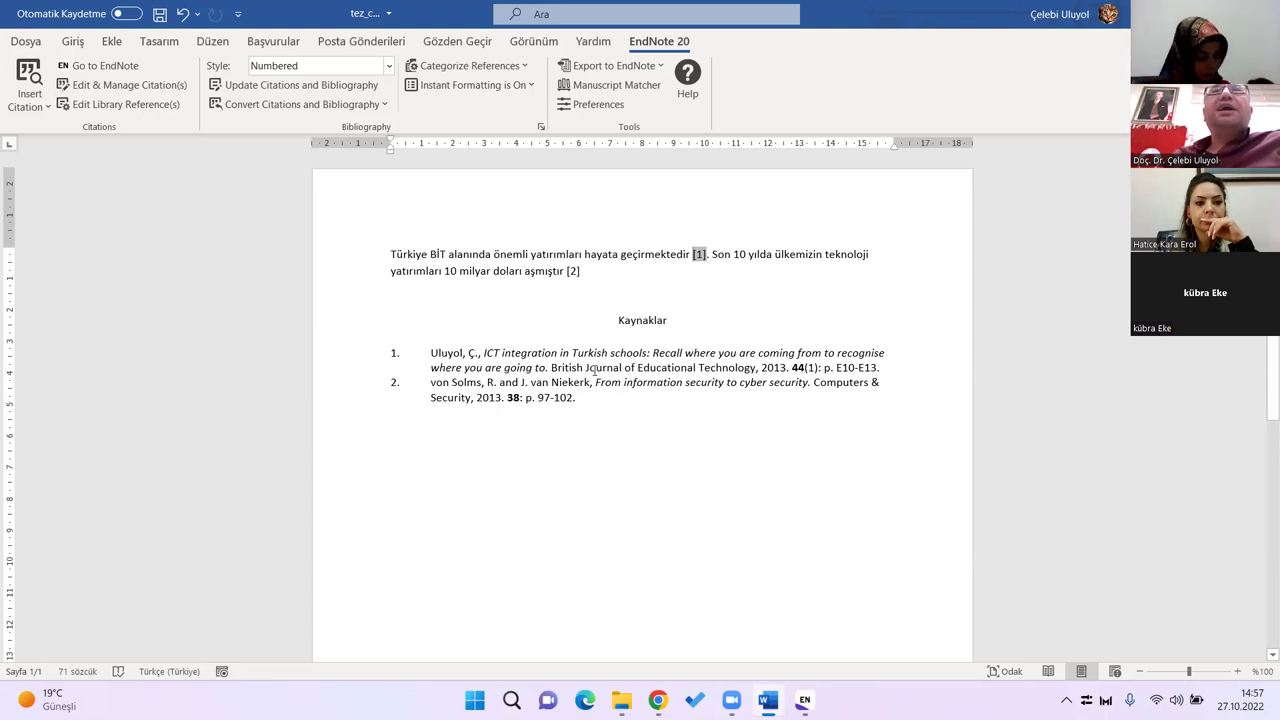
pyautogui.click(659, 320)
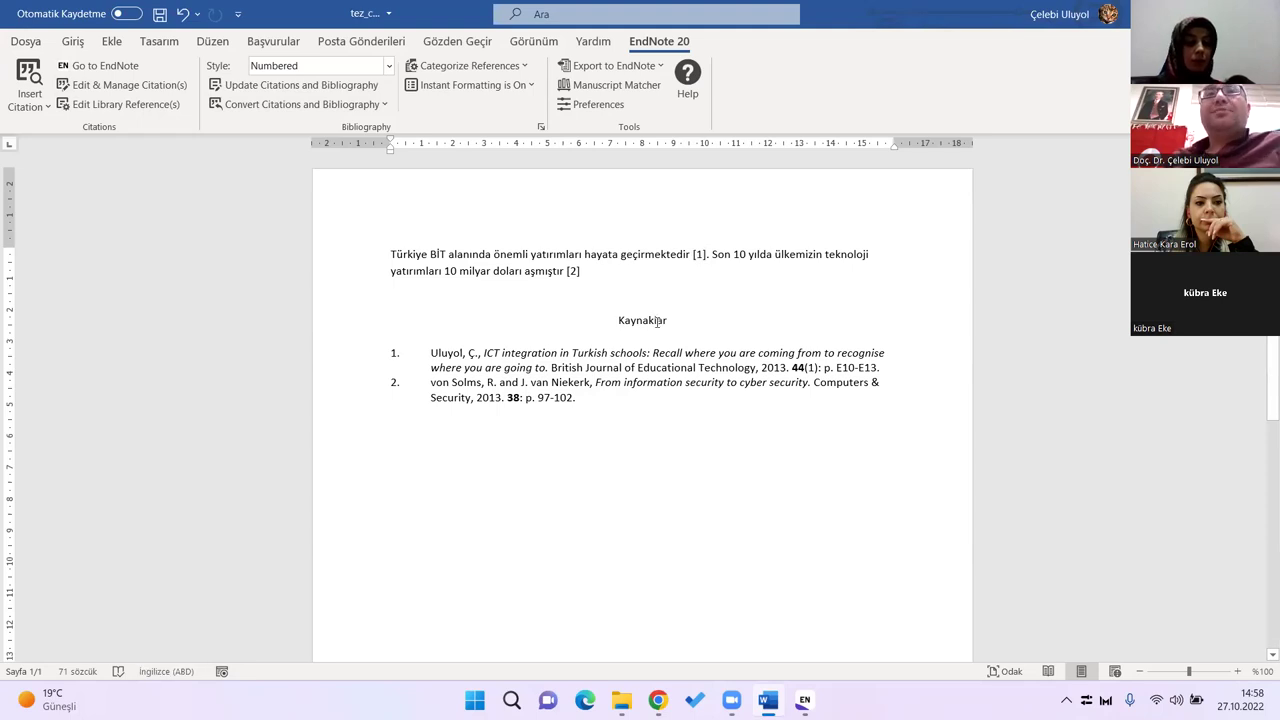
# Step: Turn EndNote Instant Formatting off
pyautogui.click(532, 88)
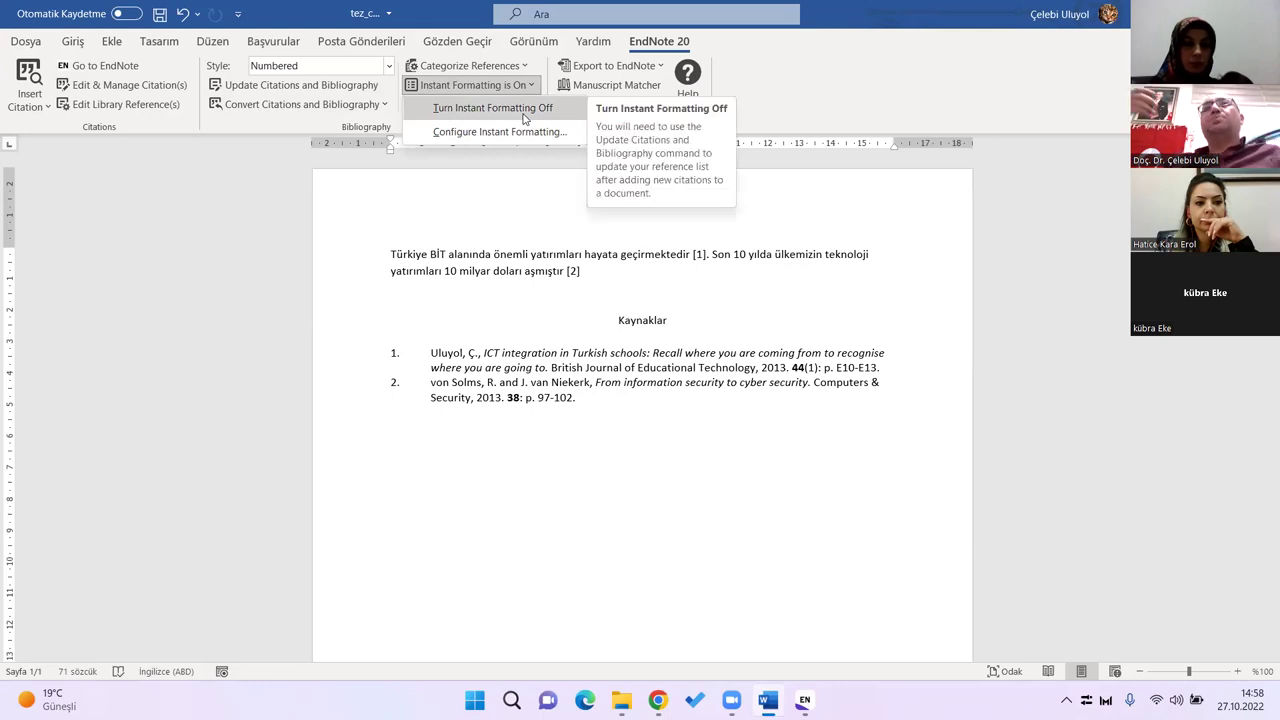
pyautogui.click(527, 110)
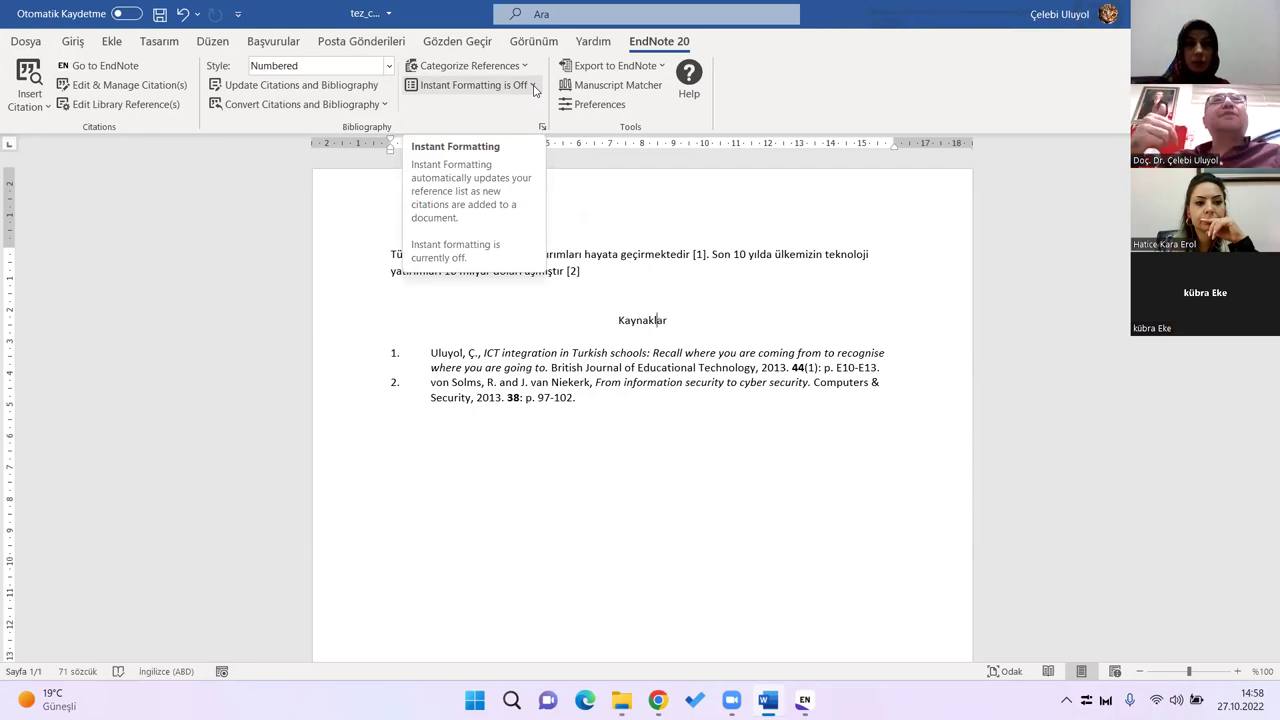
pyautogui.click(745, 355)
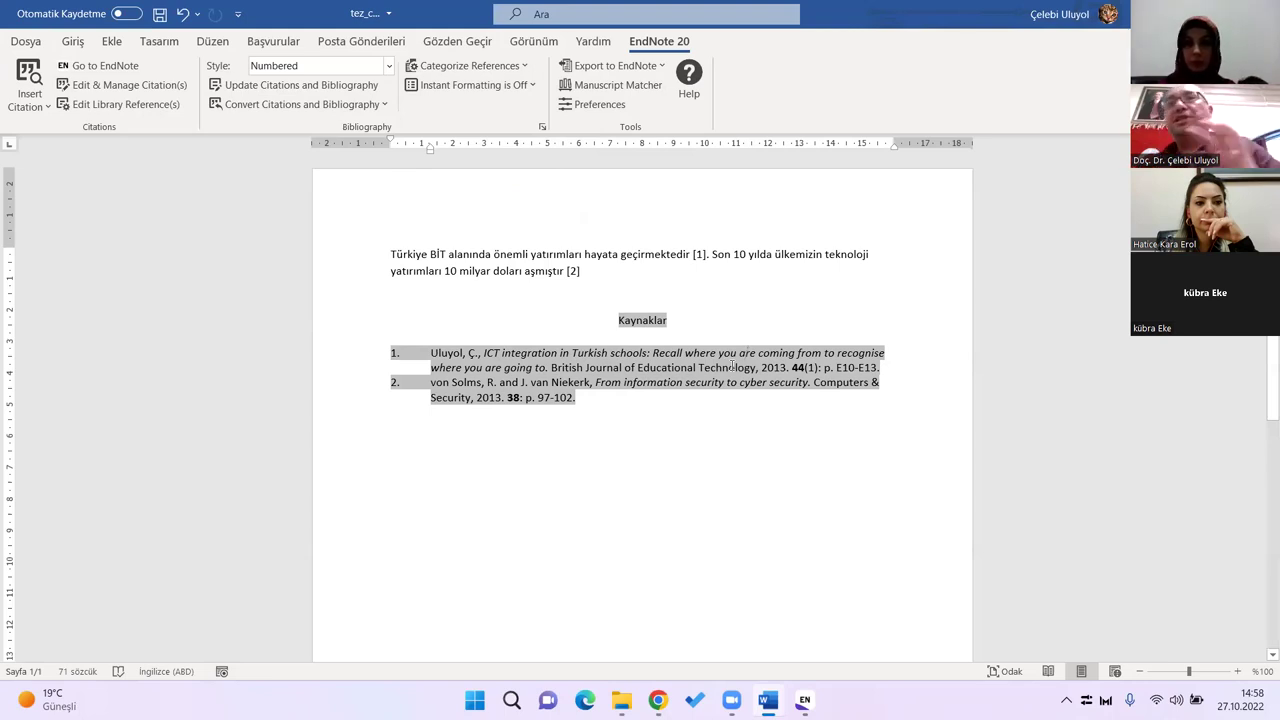
# Step: Turn Instant Formatting back on and switch to the deneme.enl EndNote library
pyautogui.click(520, 86)
pyautogui.click(515, 108)
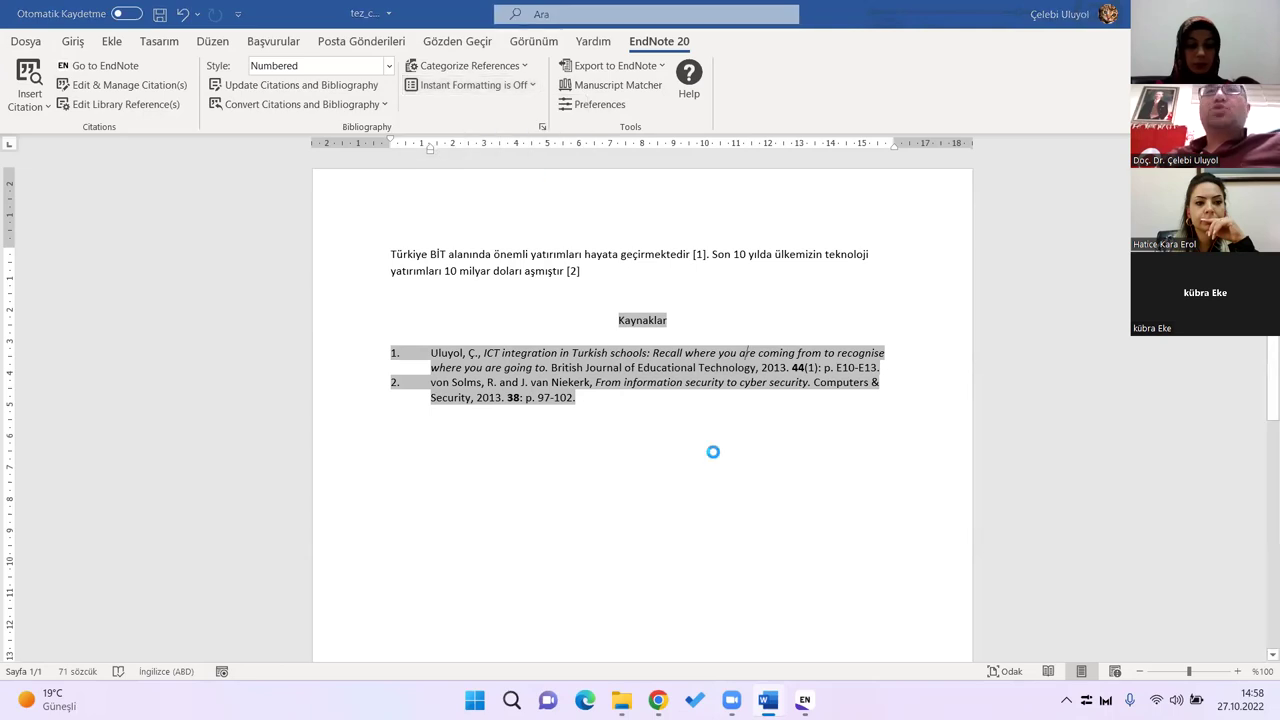
pyautogui.click(601, 441)
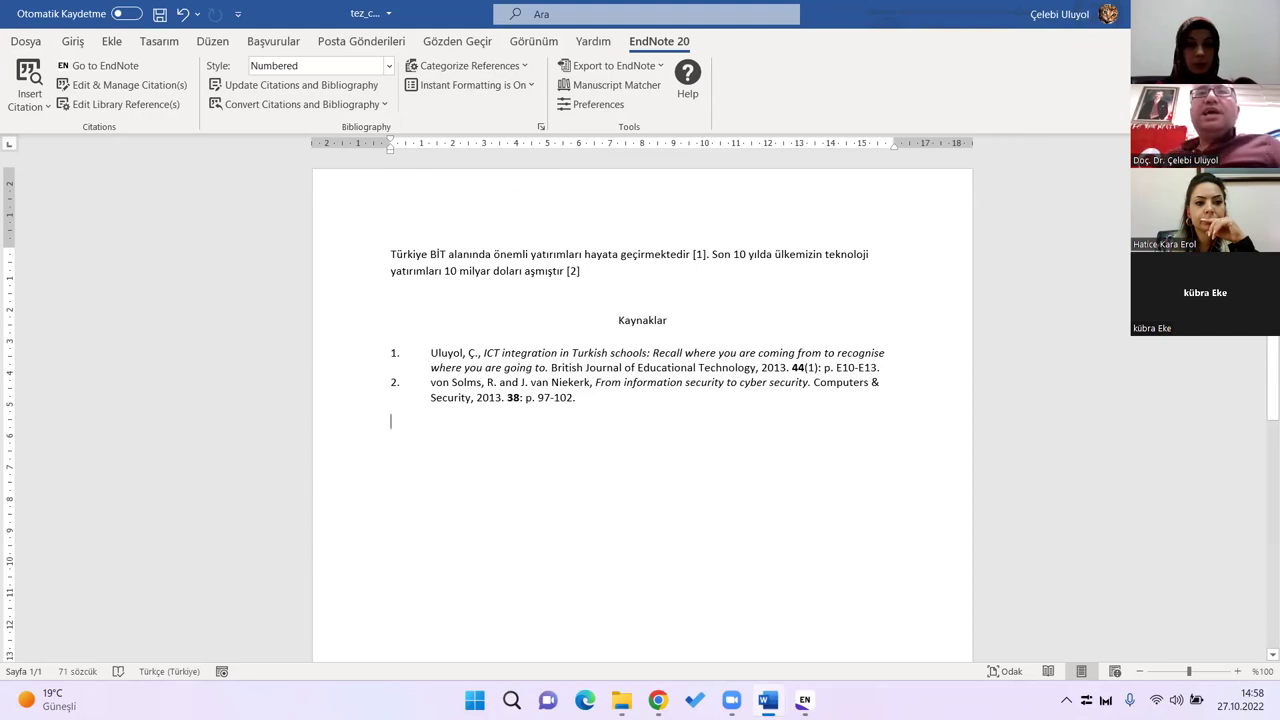
pyautogui.hotkey('alt', 'Tab')
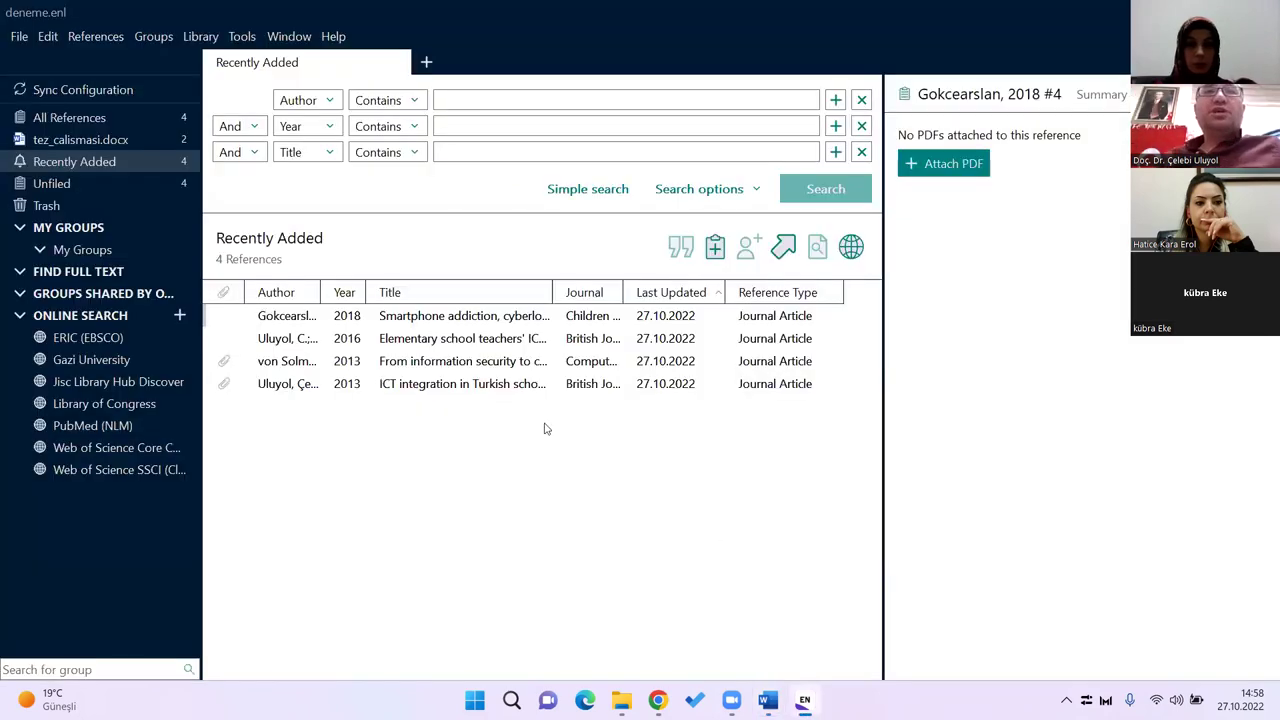
# Step: Open makale1.pdf of the 2013 ICT integration article in a widened reading pane
pyautogui.click(530, 384)
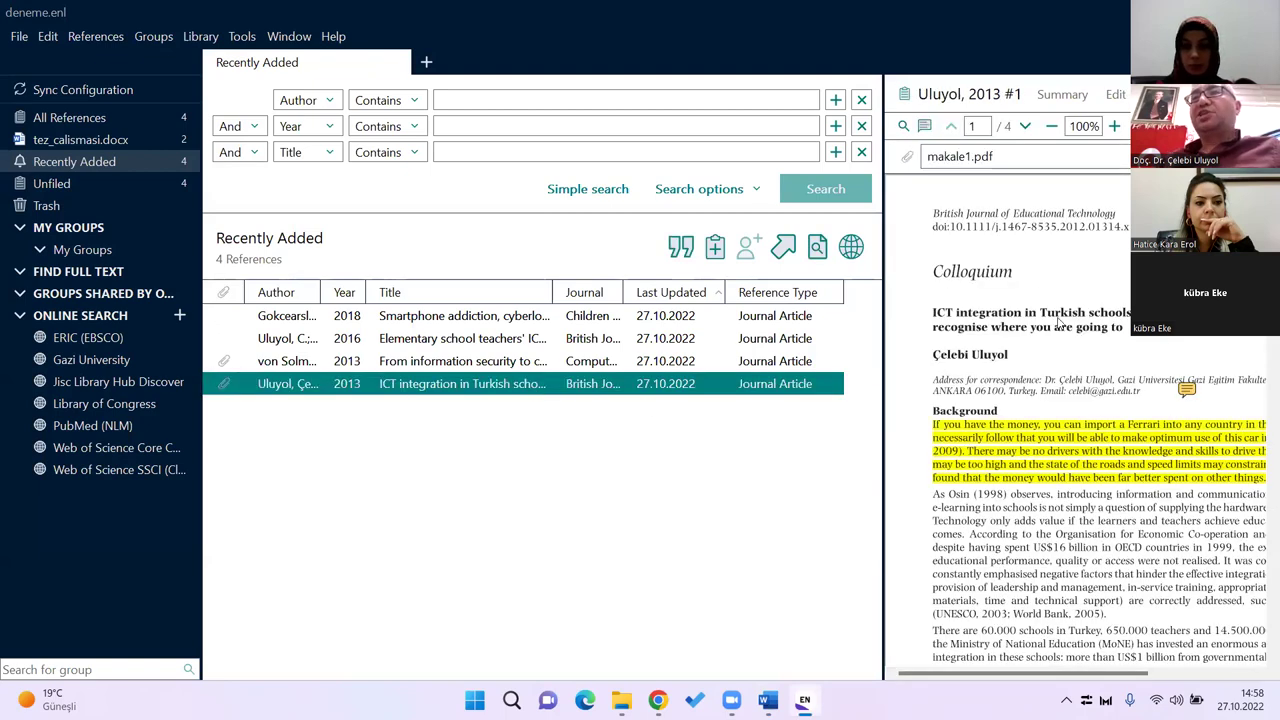
pyautogui.scroll(-2, 1060, 323)
pyautogui.scroll(1, 1059, 323)
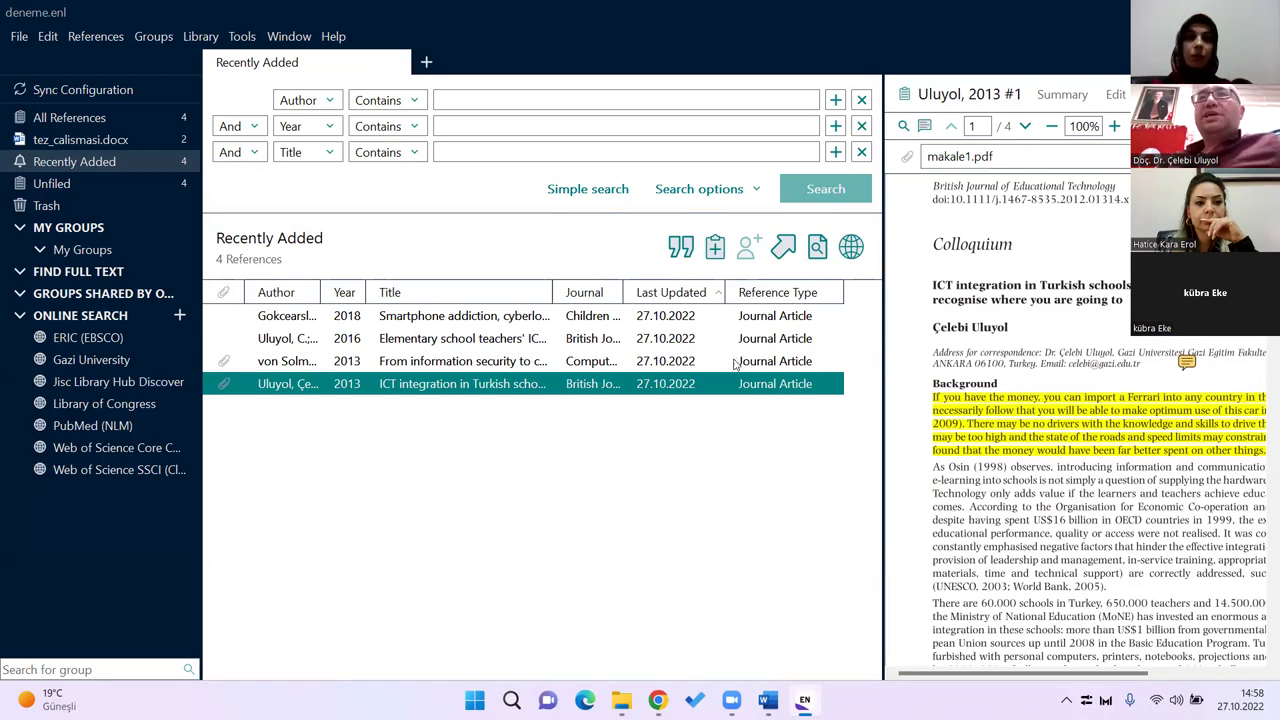
pyautogui.click(1048, 378)
pyautogui.scroll(-2, 1048, 378)
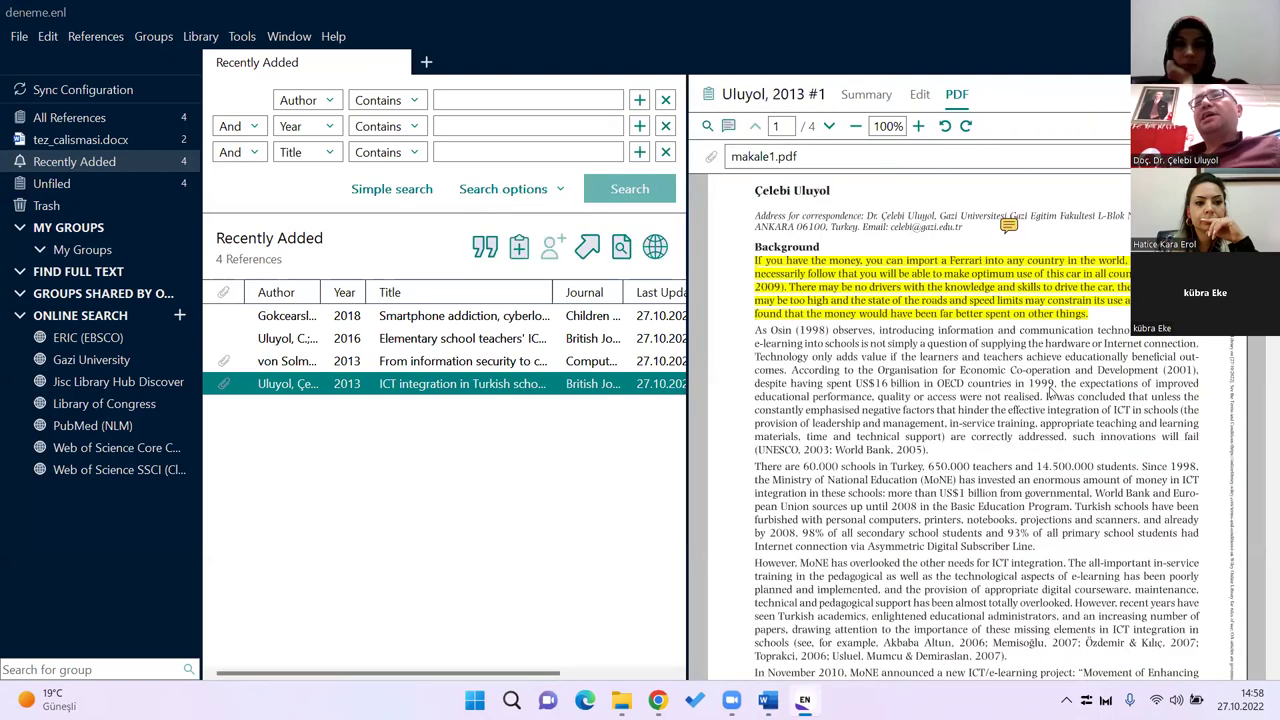
pyautogui.scroll(-3, 1050, 390)
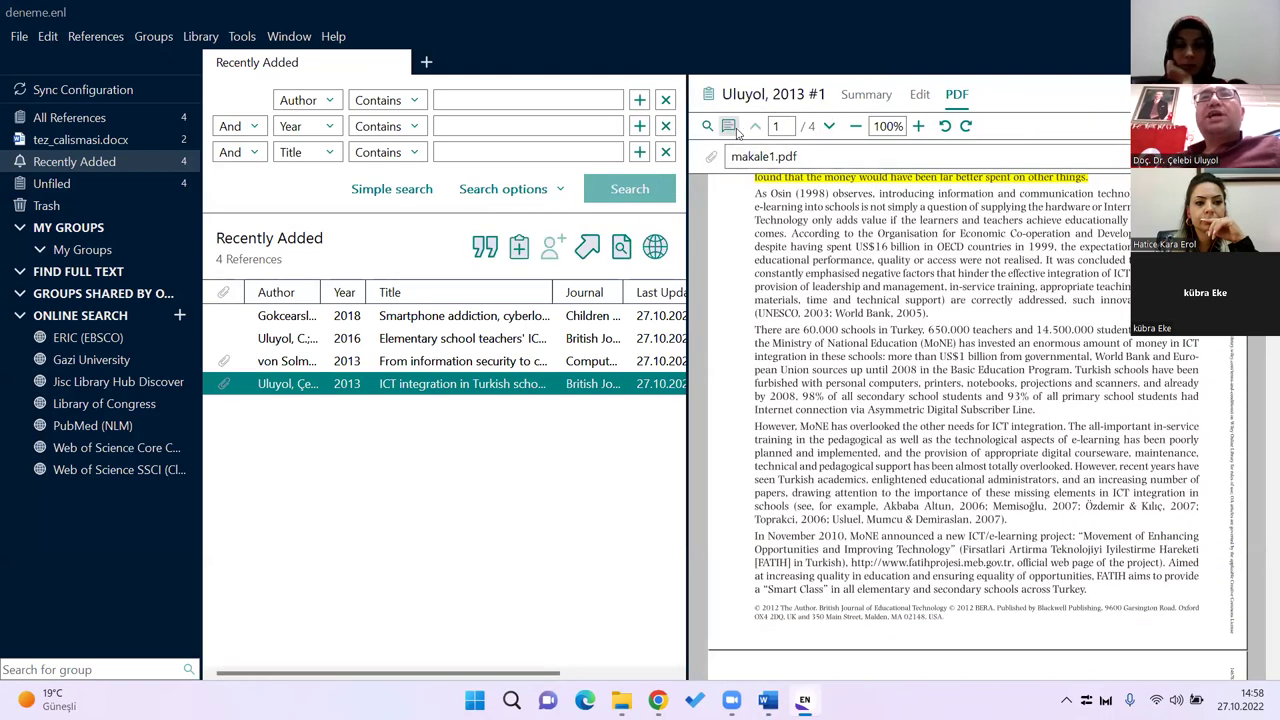
# Step: Highlight the paragraph beginning "There are 60.000 schools" with the highlighter tool
pyautogui.click(728, 125)
pyautogui.click(728, 154)
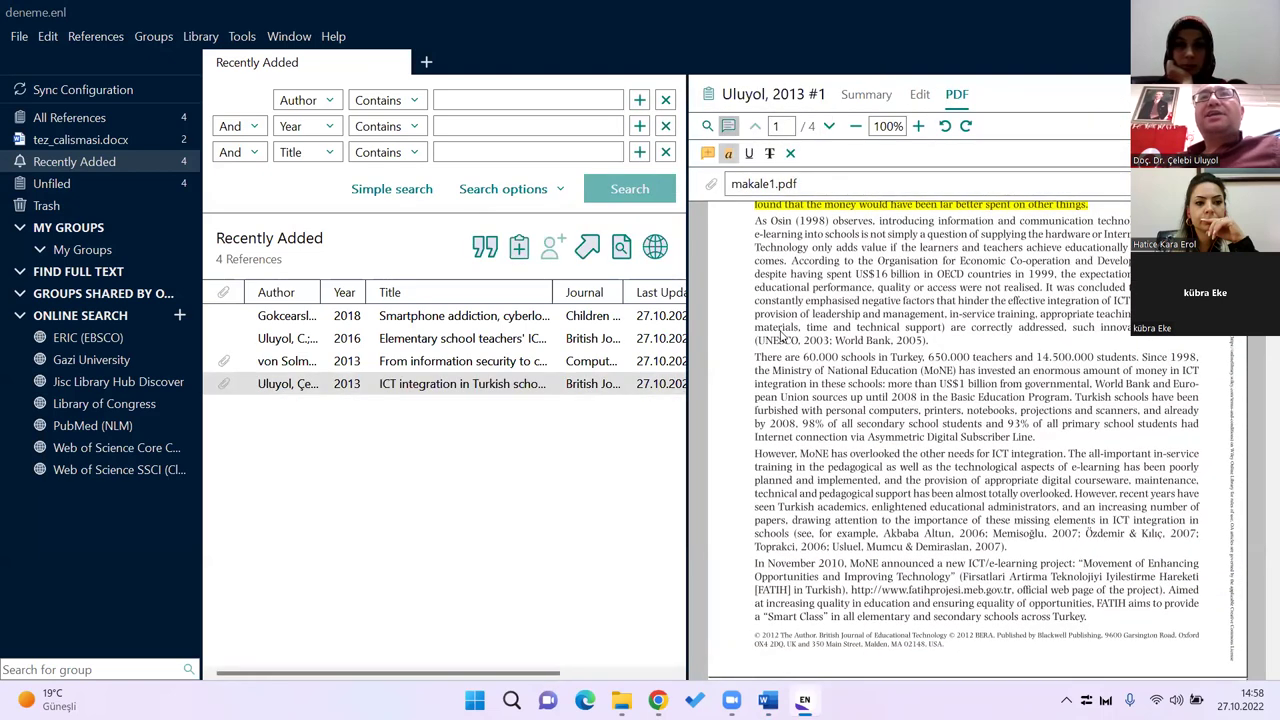
pyautogui.tripleClick(818, 373)
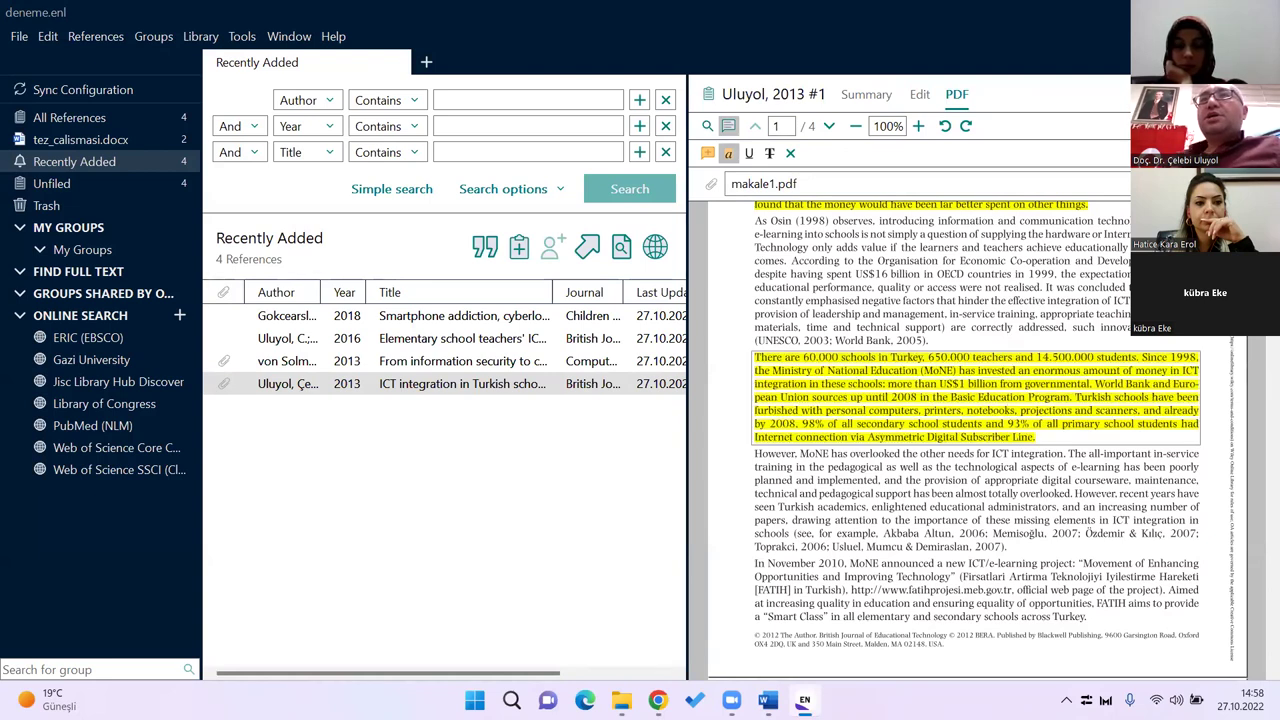
pyautogui.click(1075, 425)
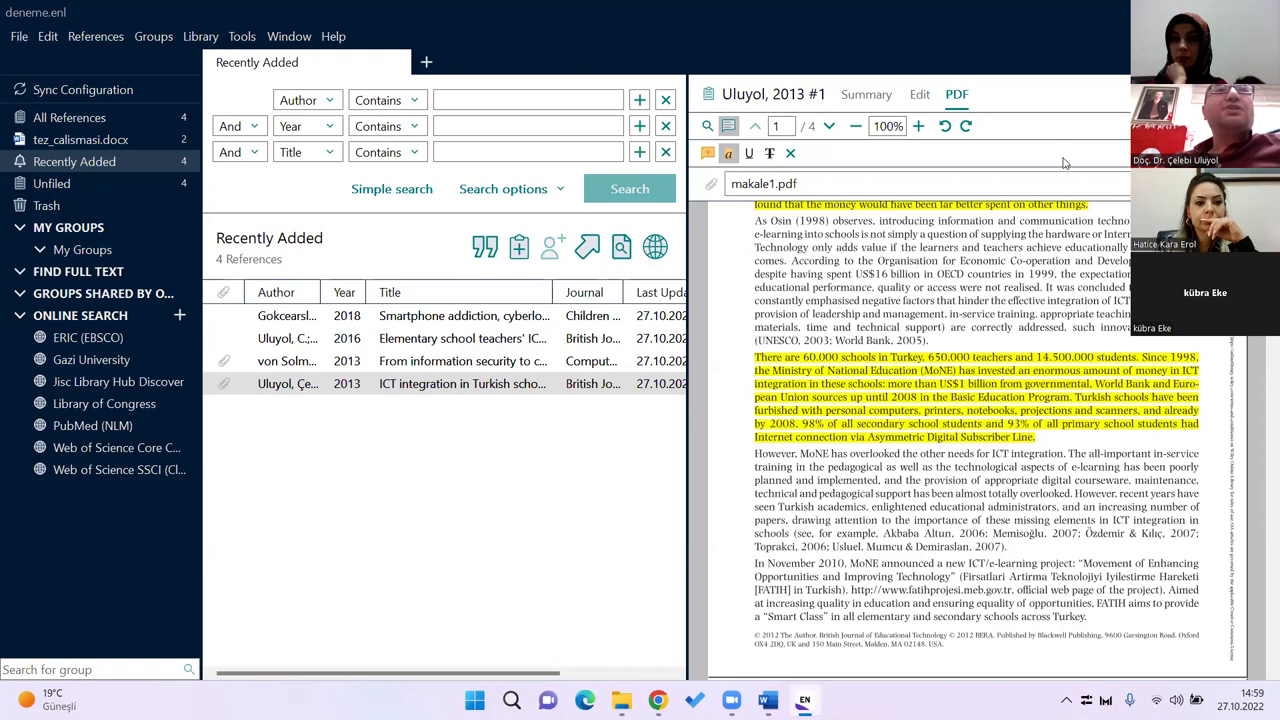
# Step: Display the two references in the tez_calismasi.docx group, glancing at Word and returning
pyautogui.click(94, 138)
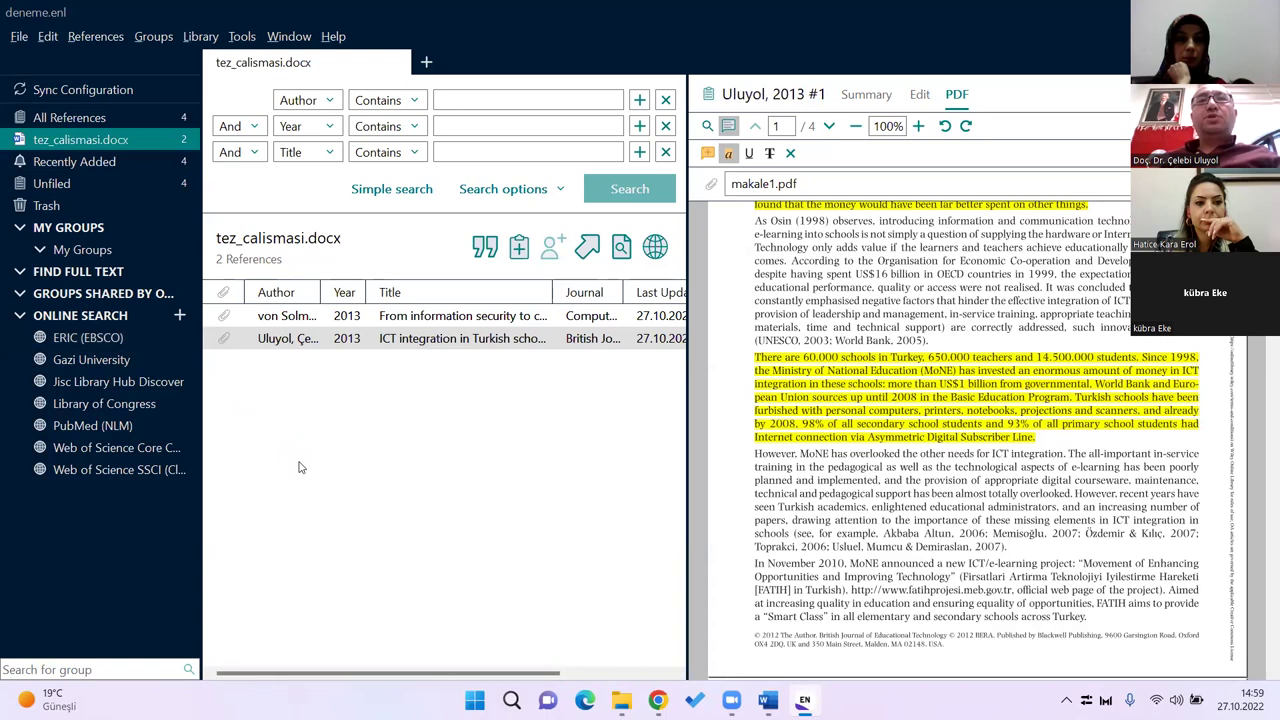
pyautogui.hotkey('alt', 'Tab')
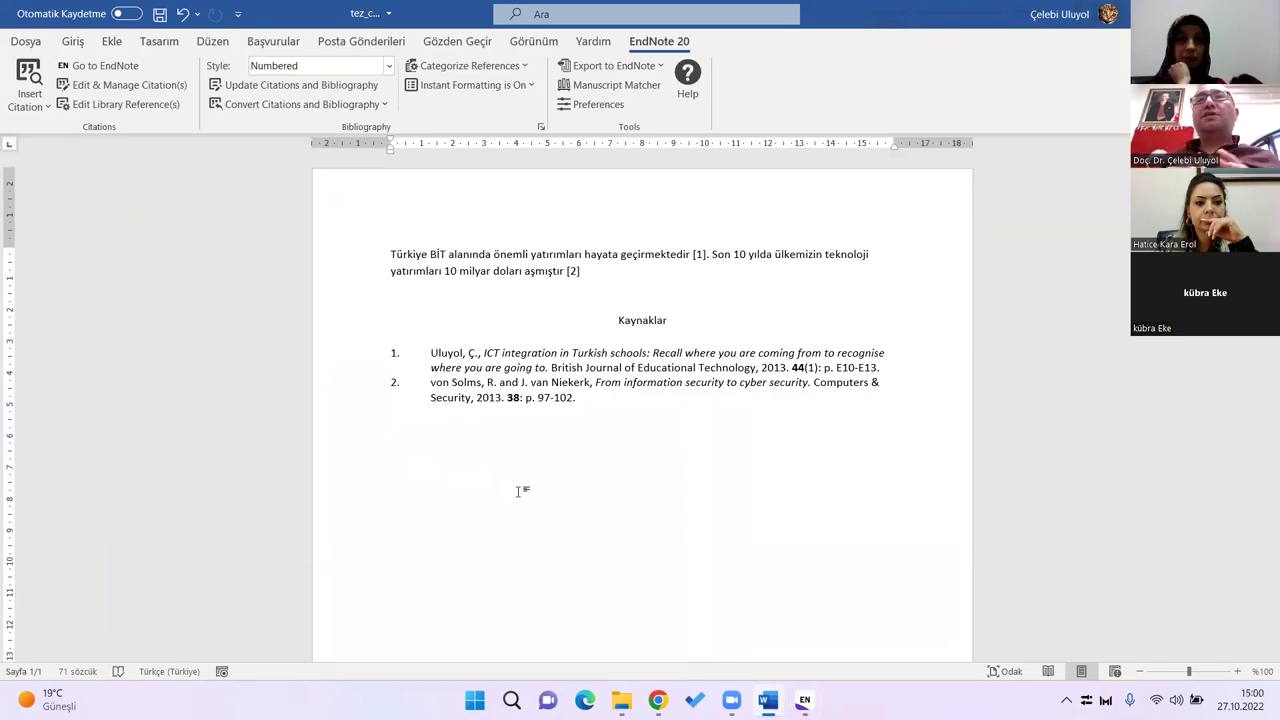
pyautogui.hotkey('alt', 'Tab')
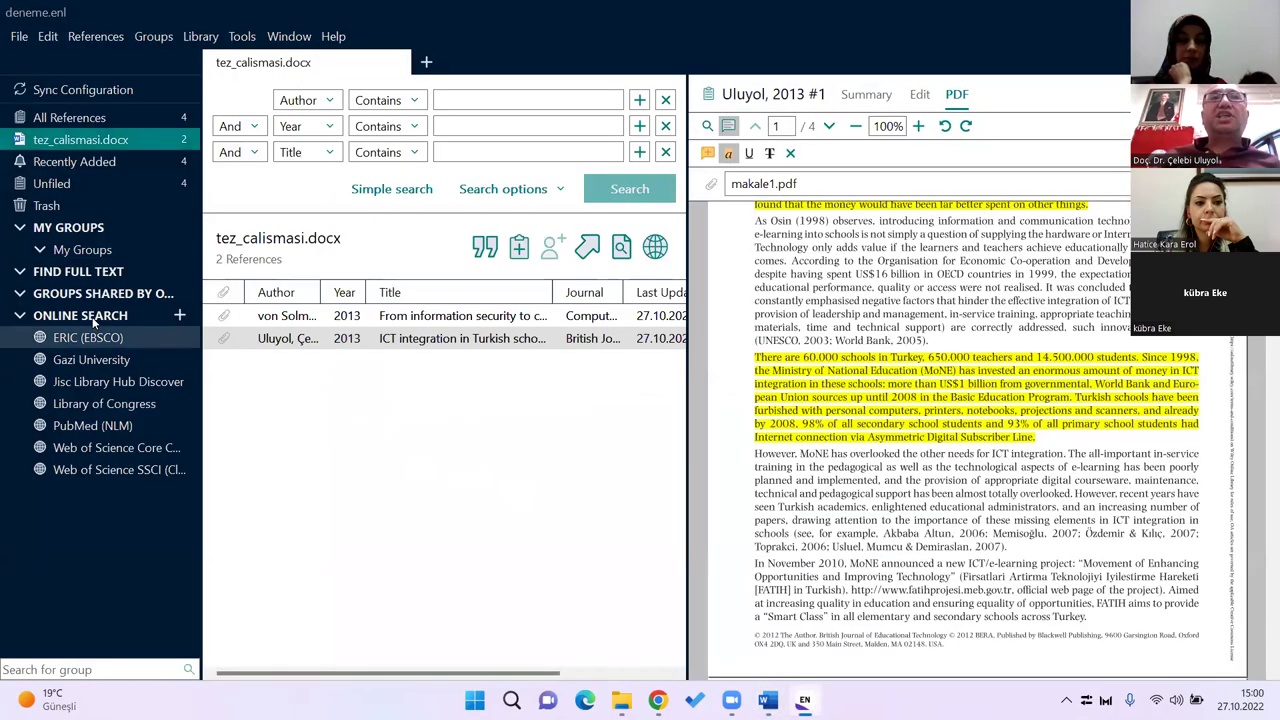
# Step: Browse the available online search connections, then cancel without adding any
pyautogui.click(149, 318)
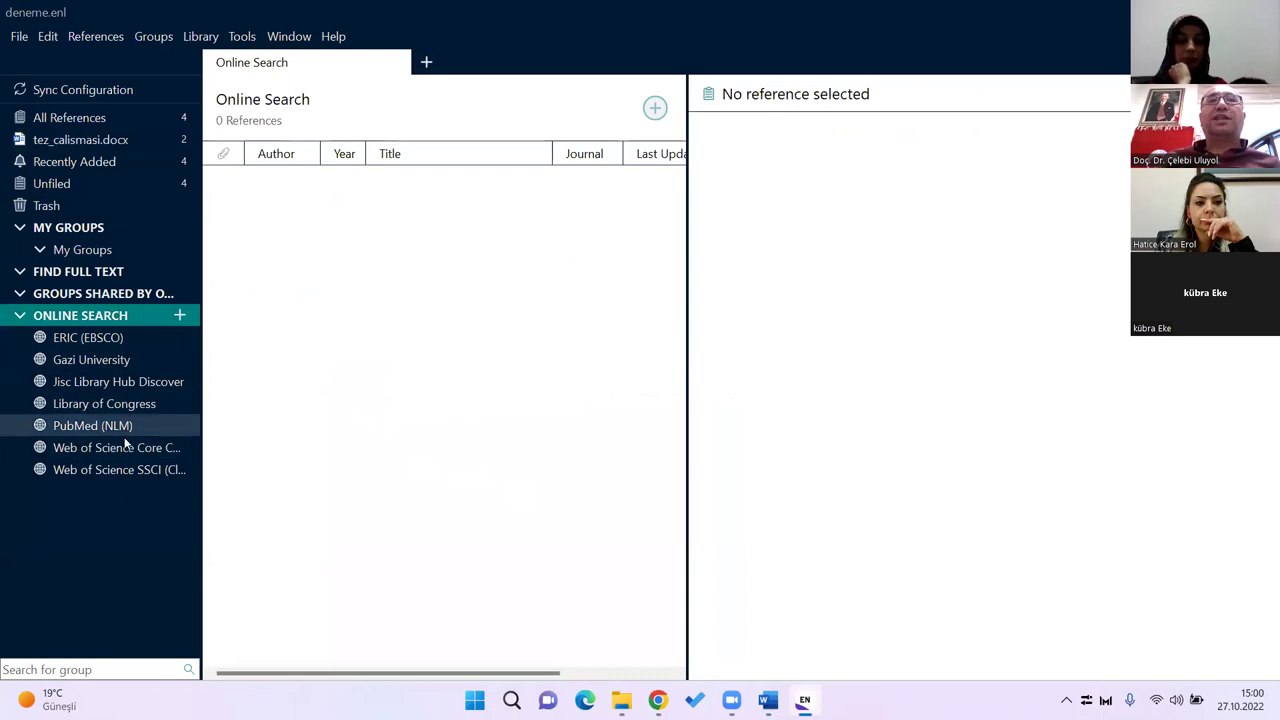
pyautogui.click(179, 316)
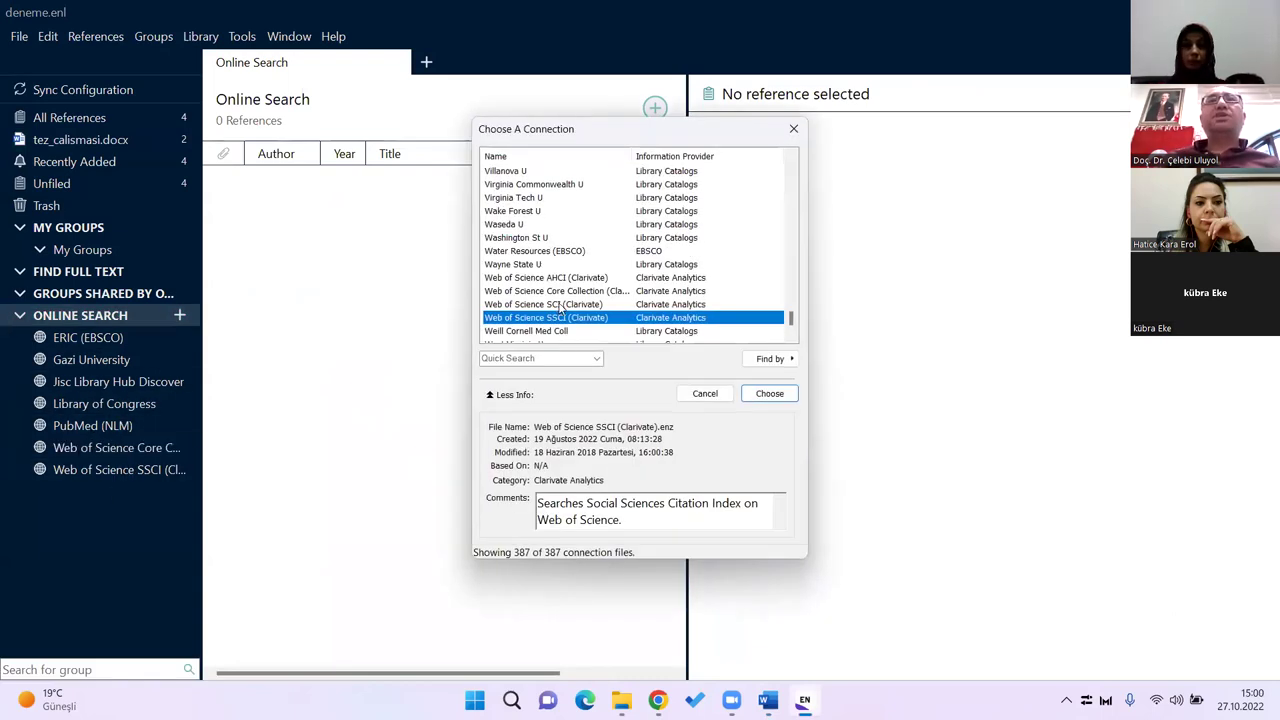
pyautogui.scroll(10, 560, 308)
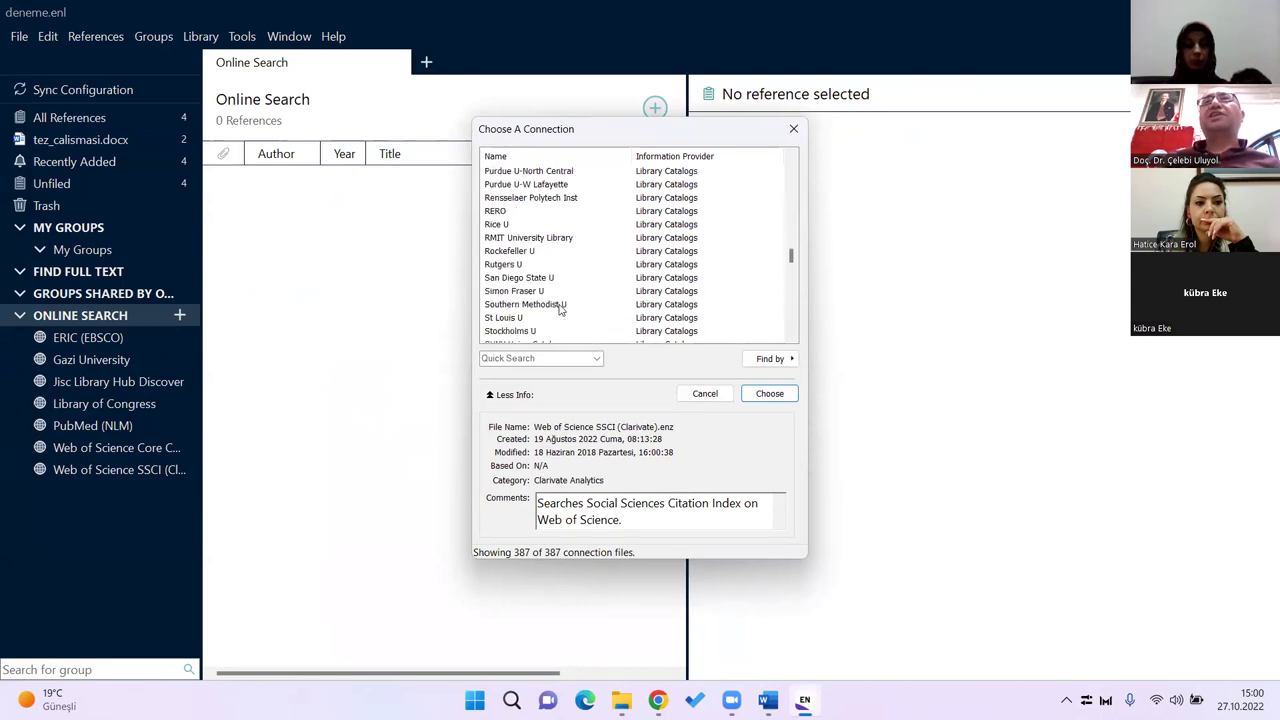
pyautogui.scroll(10, 560, 308)
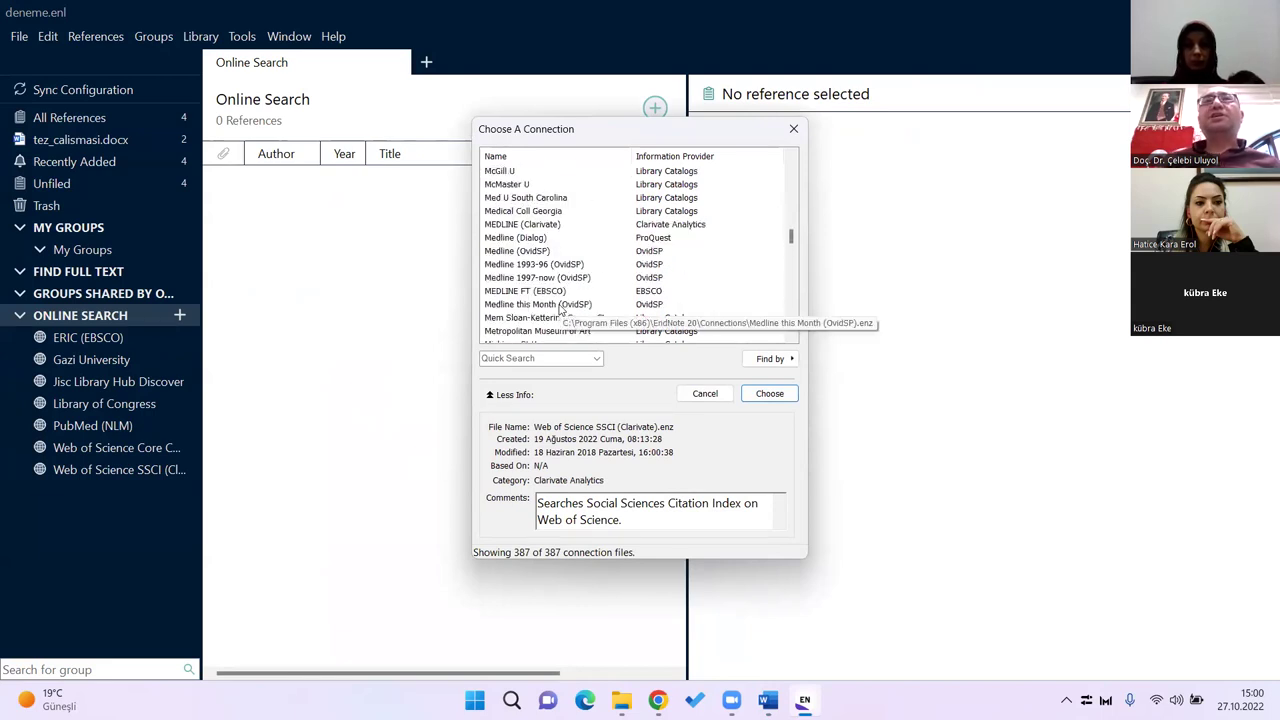
pyautogui.click(793, 128)
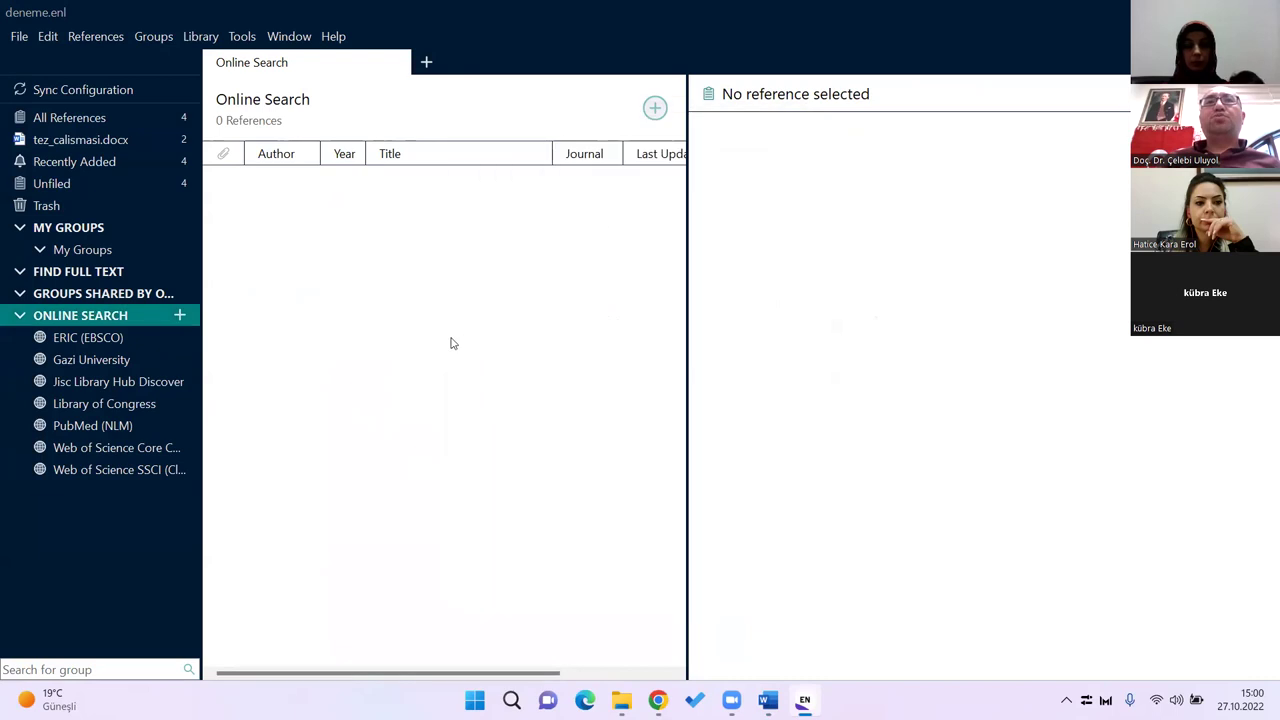
# Step: View the Web of Science SSCI search and All References, then return to Word
pyautogui.click(99, 472)
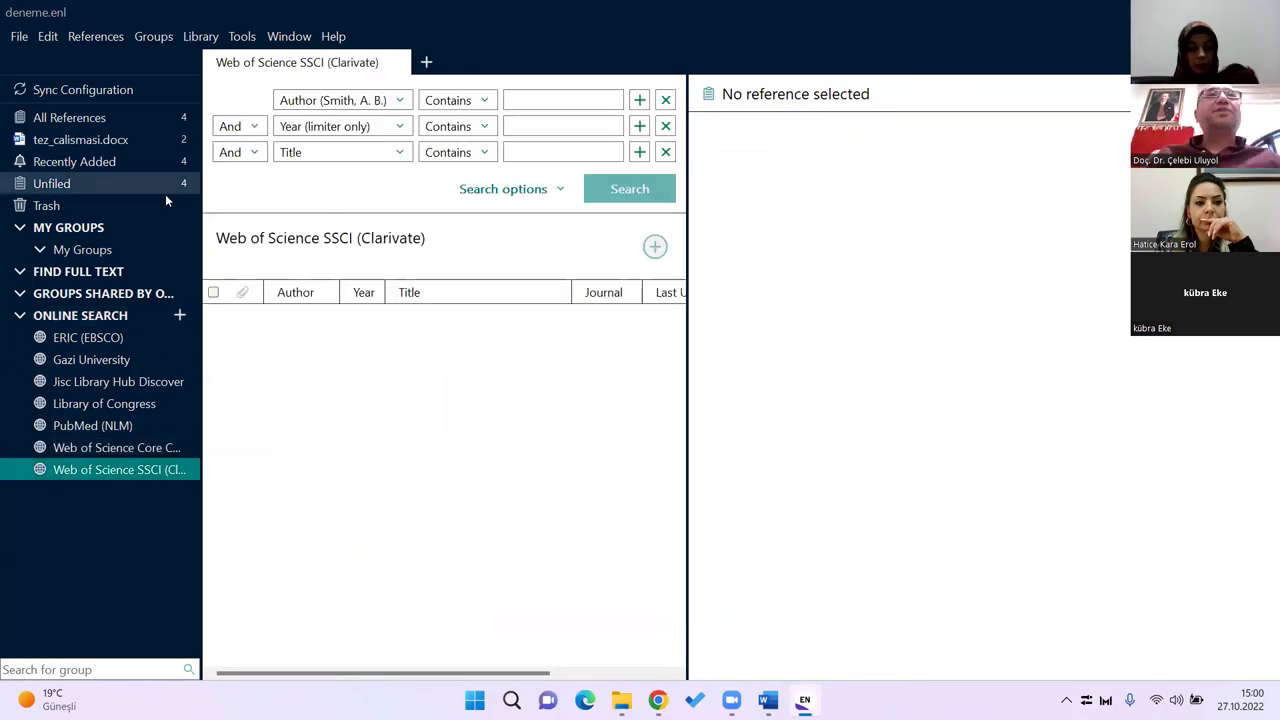
pyautogui.click(99, 120)
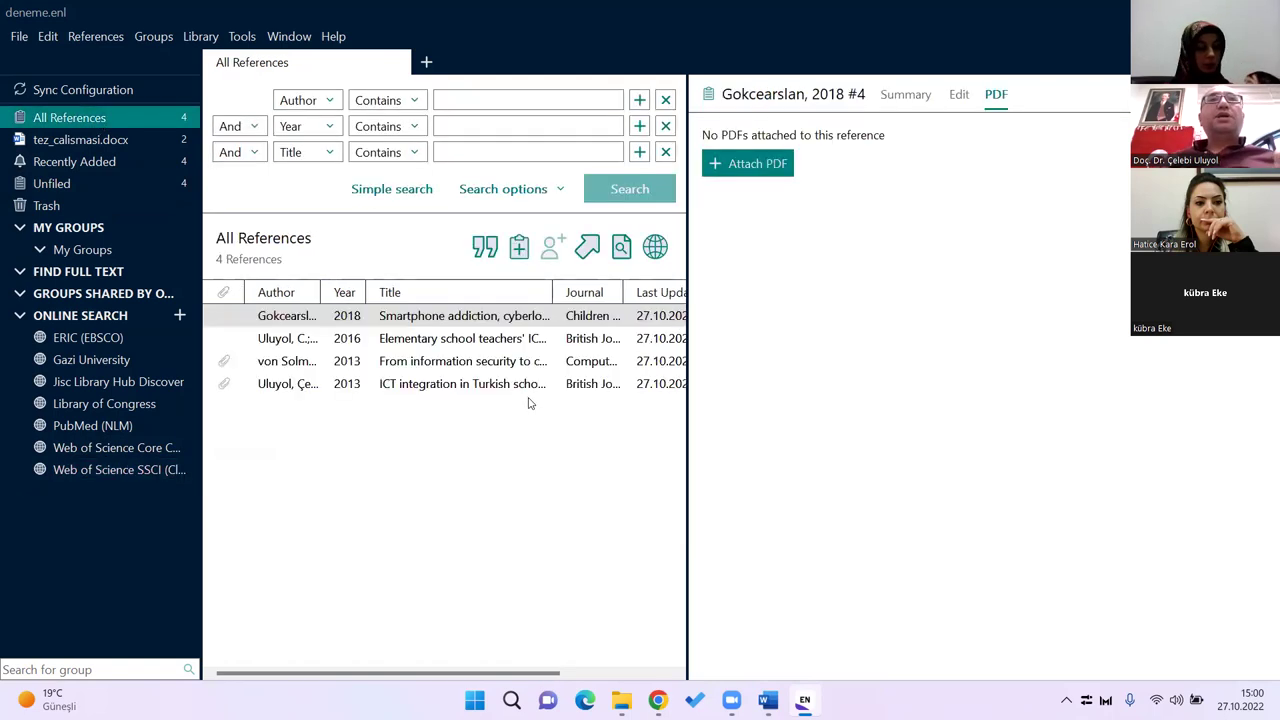
pyautogui.click(145, 476)
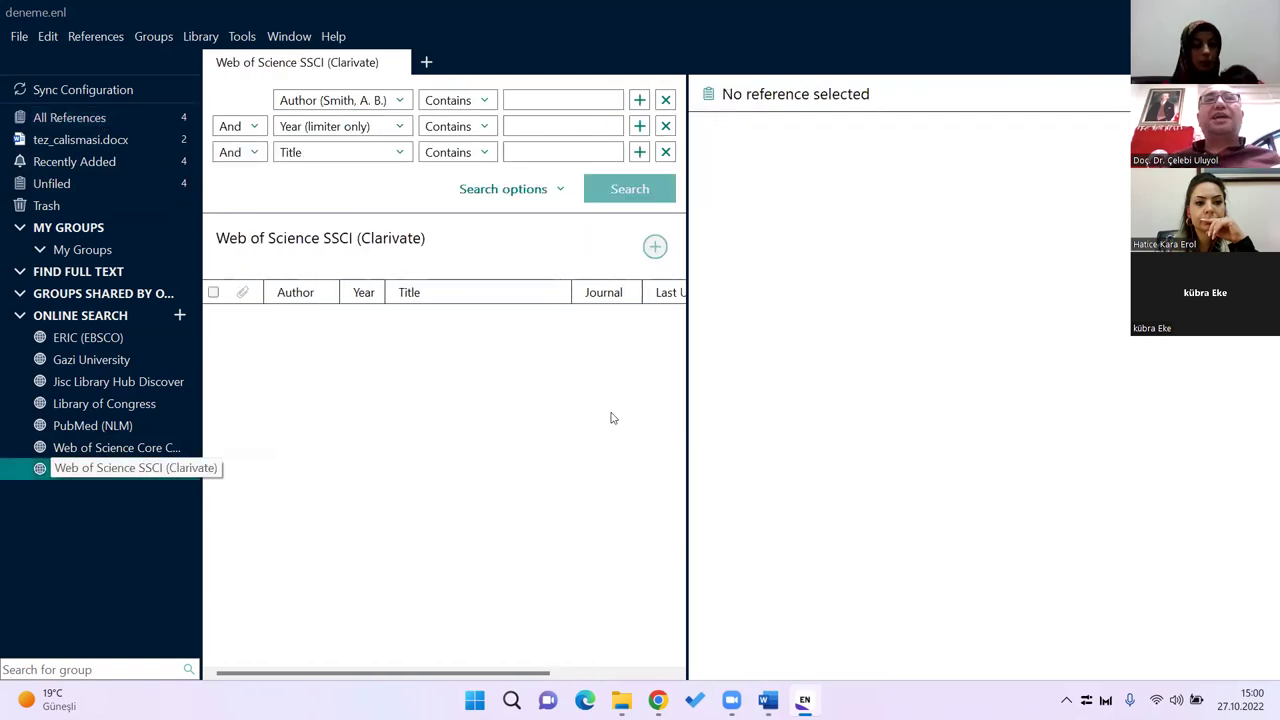
pyautogui.click(86, 124)
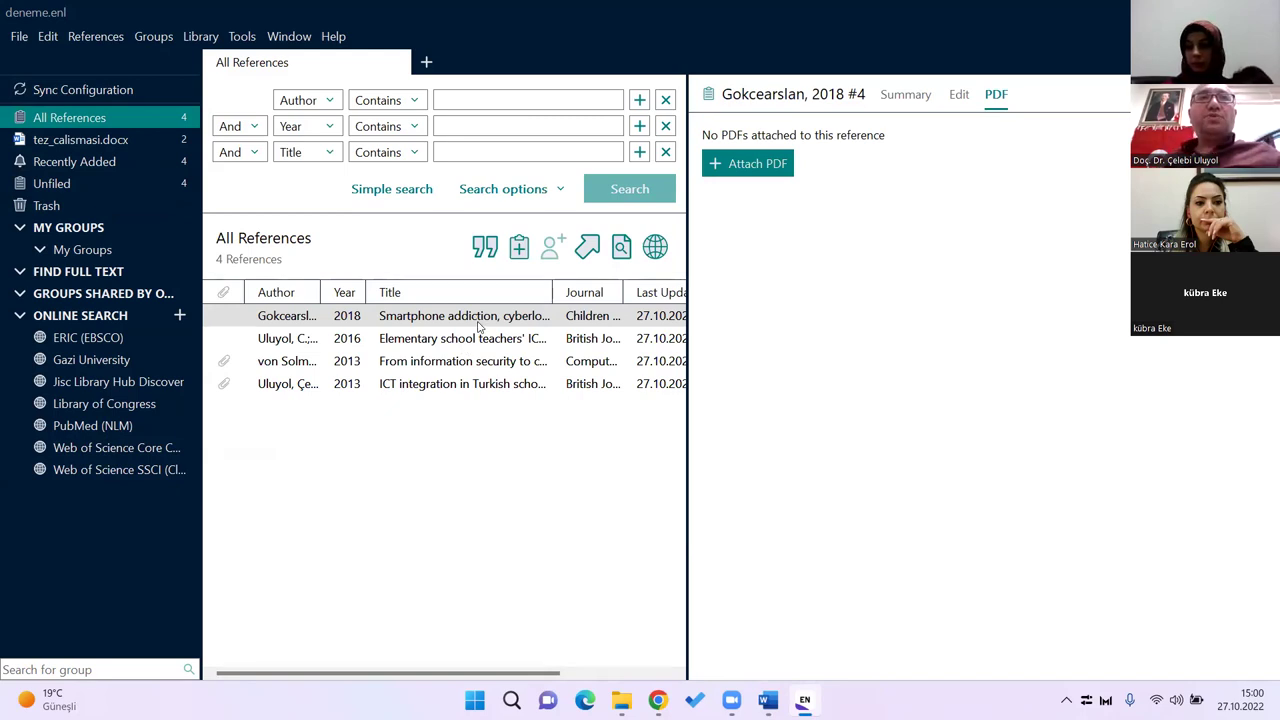
pyautogui.hotkey('alt', 'Tab')
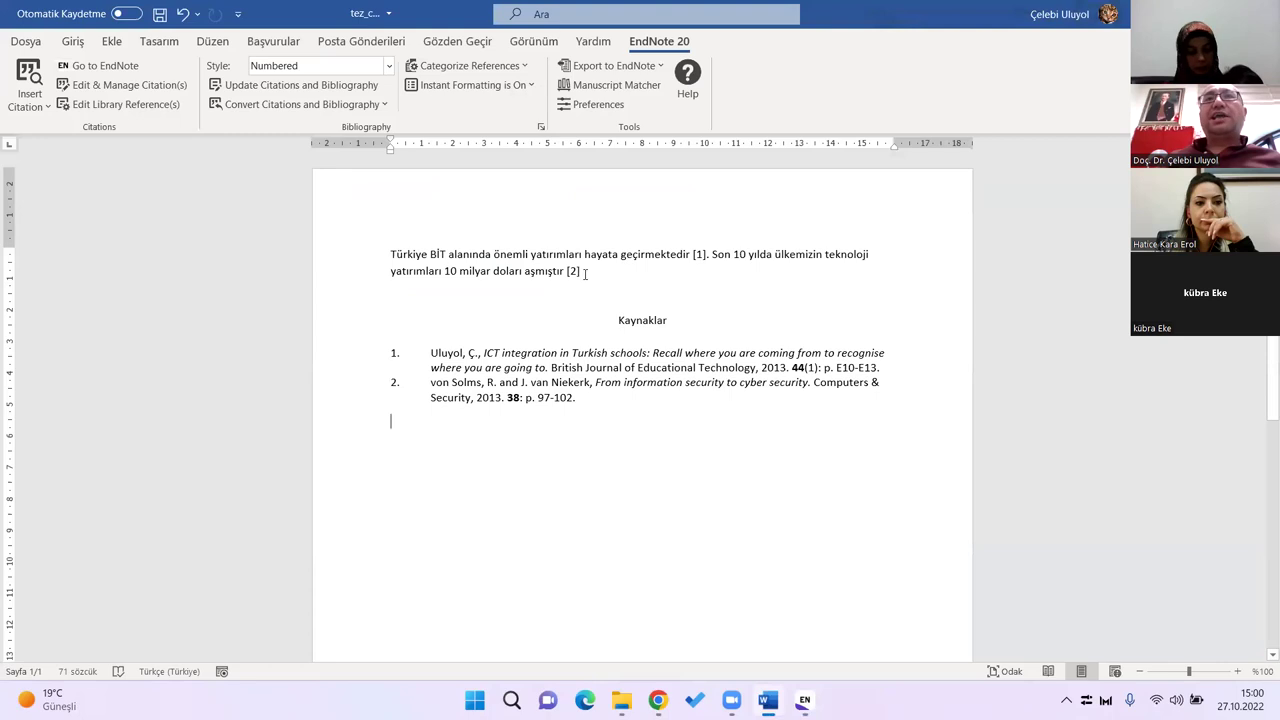
# Step: Set the EndNote citation style to APA 7th Kopya for author-year citations
pyautogui.click(393, 66)
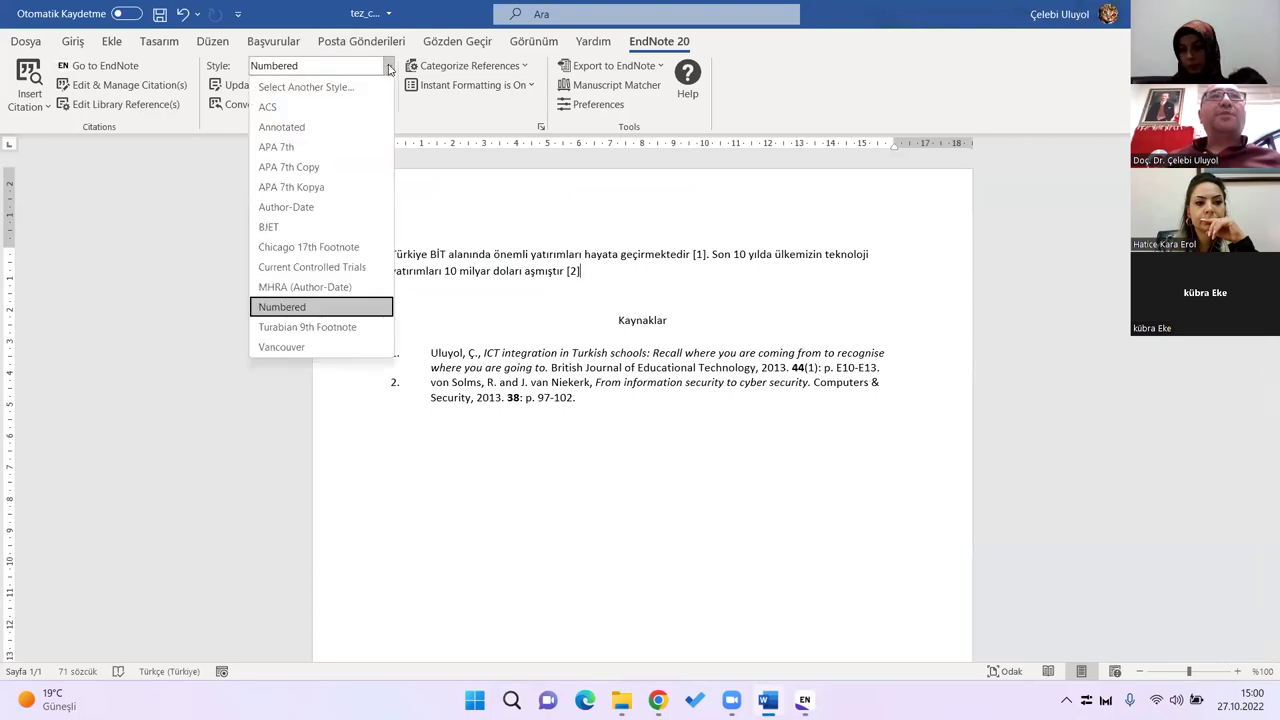
pyautogui.click(336, 188)
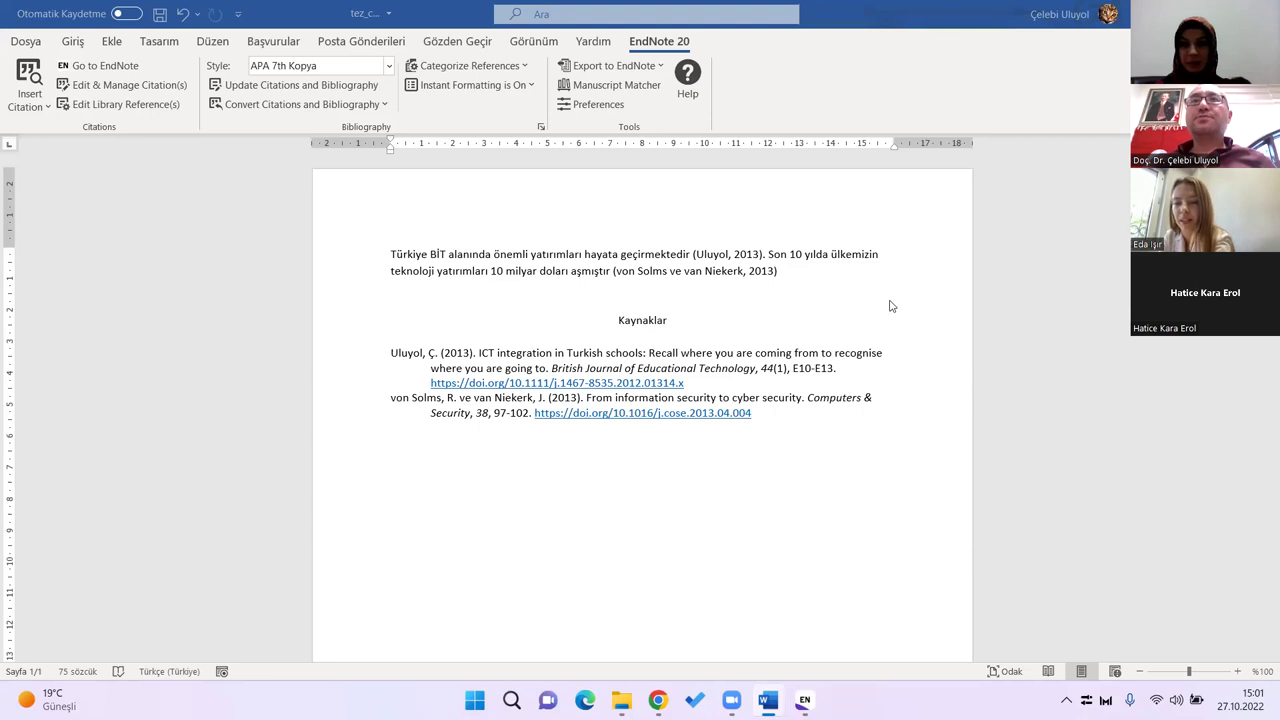
# Step: Check the (Uluyol, 2013) and von Solms citations, then switch to the EndNote library
pyautogui.click(779, 272)
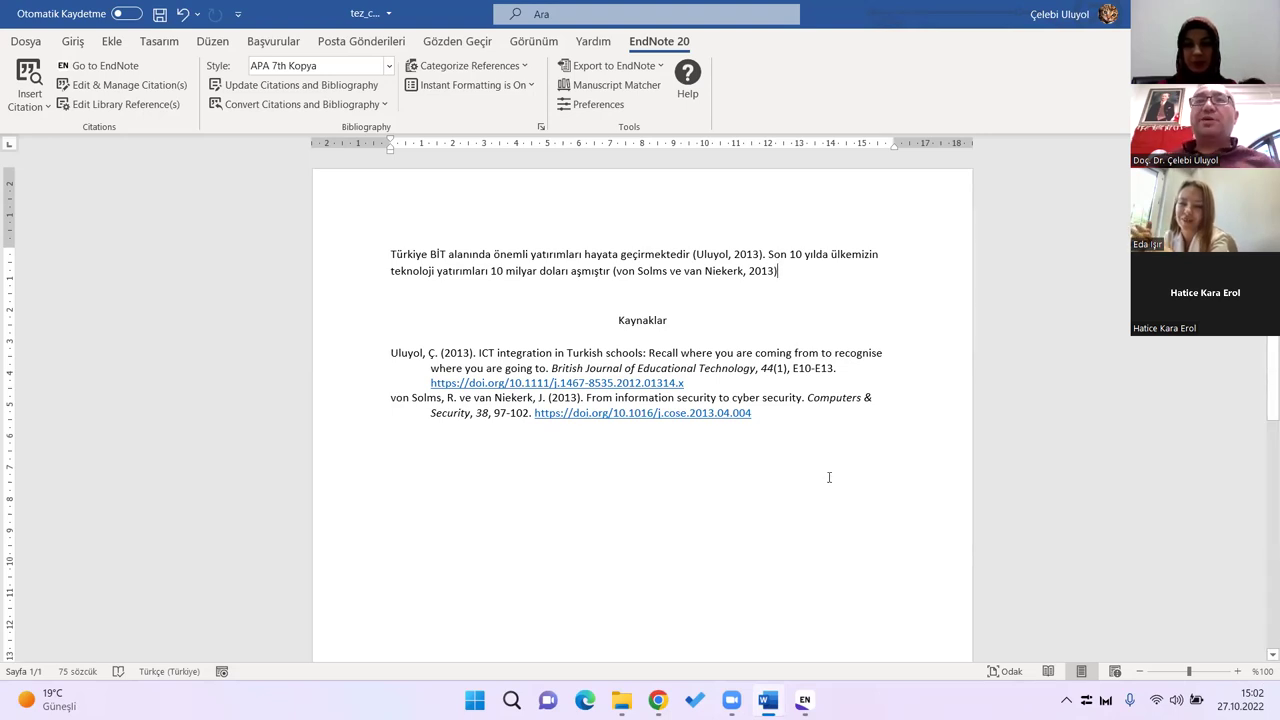
pyautogui.hotkey('alt', 'Tab')
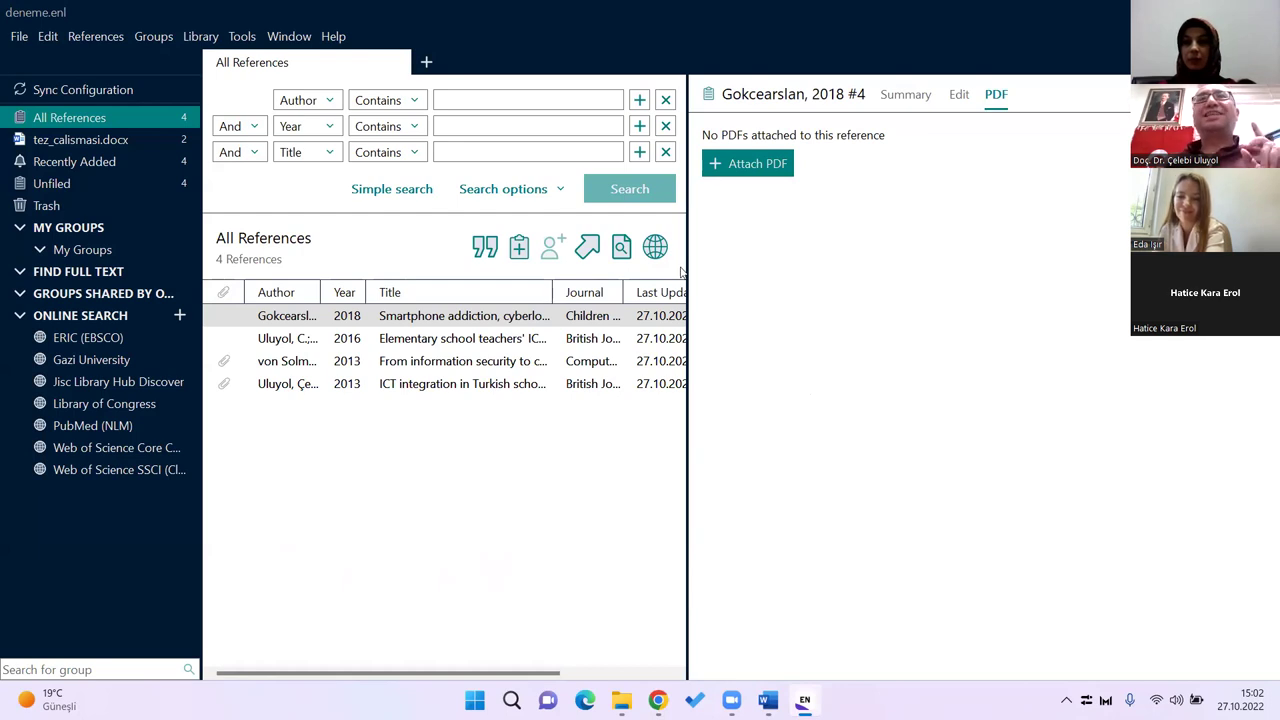
# Step: Bring Chrome with the Elsevier "From information security to cyber security" PDF forward
pyautogui.hotkey('alt', 'Tab')
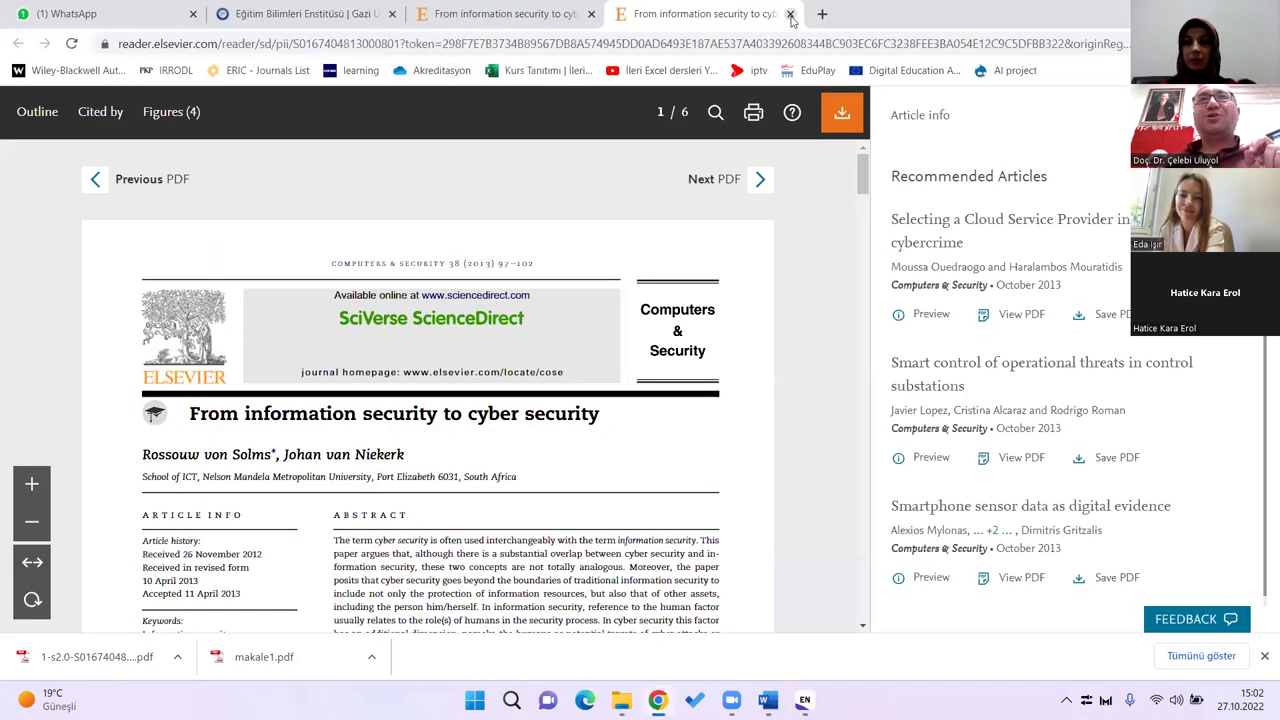
# Step: Close the PDF reader tab and the also-viewed popup to return to the article page
pyautogui.click(790, 14)
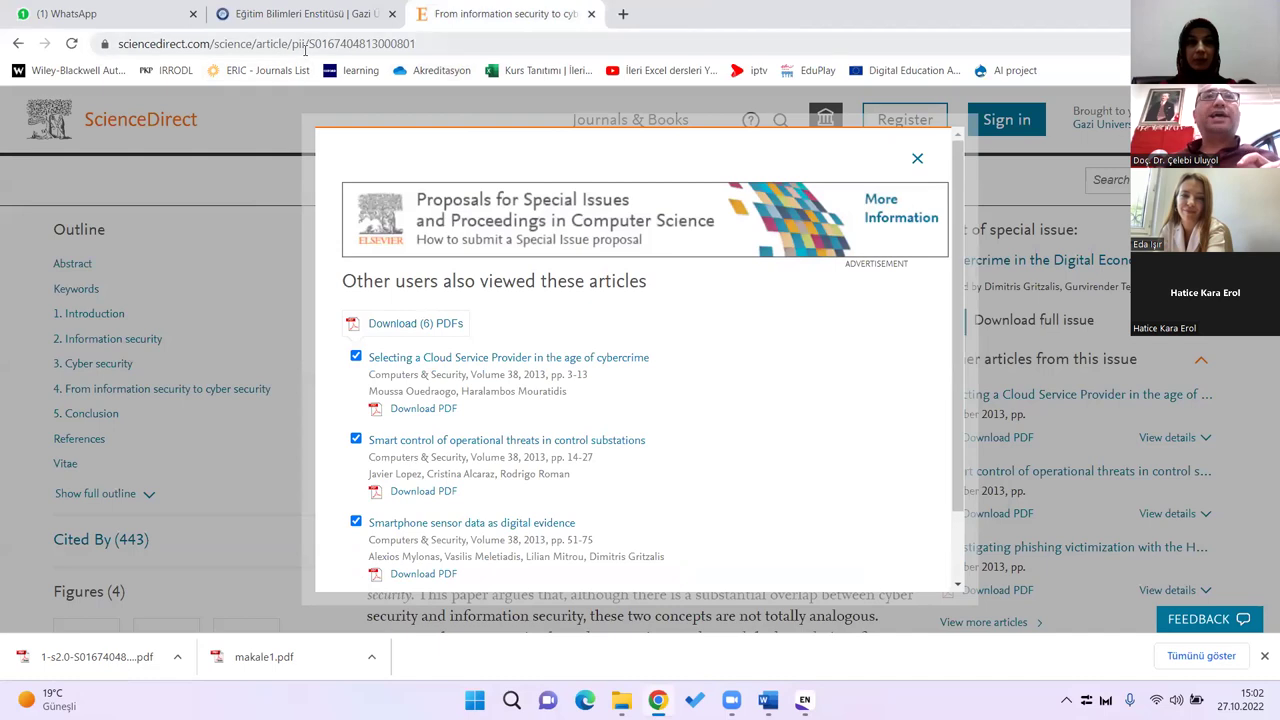
pyautogui.click(916, 159)
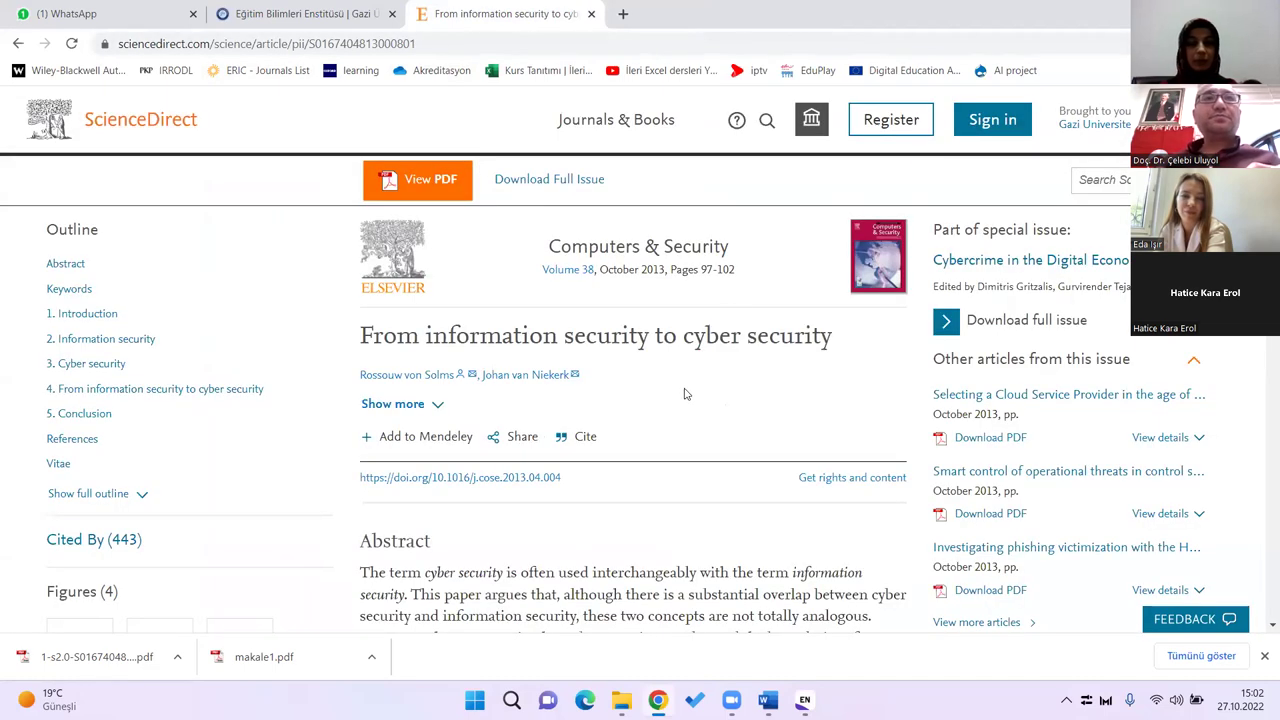
pyautogui.scroll(-2, 688, 385)
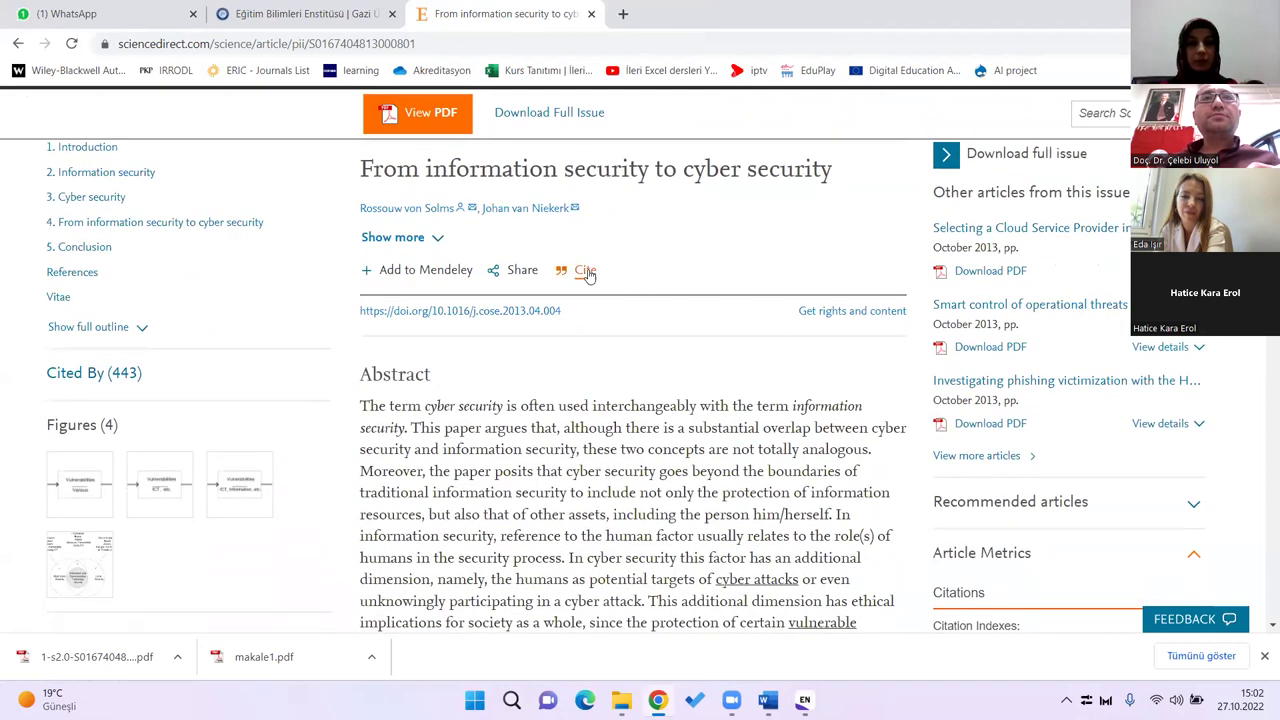
pyautogui.click(586, 272)
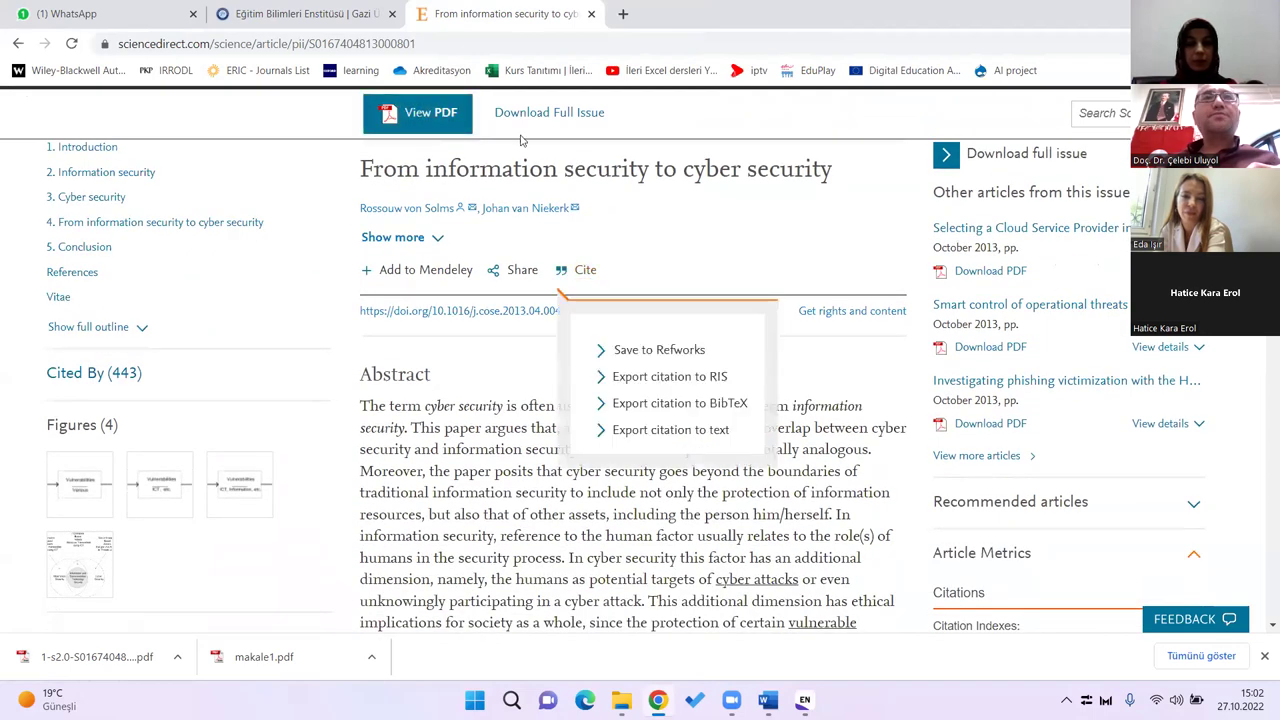
pyautogui.click(250, 43)
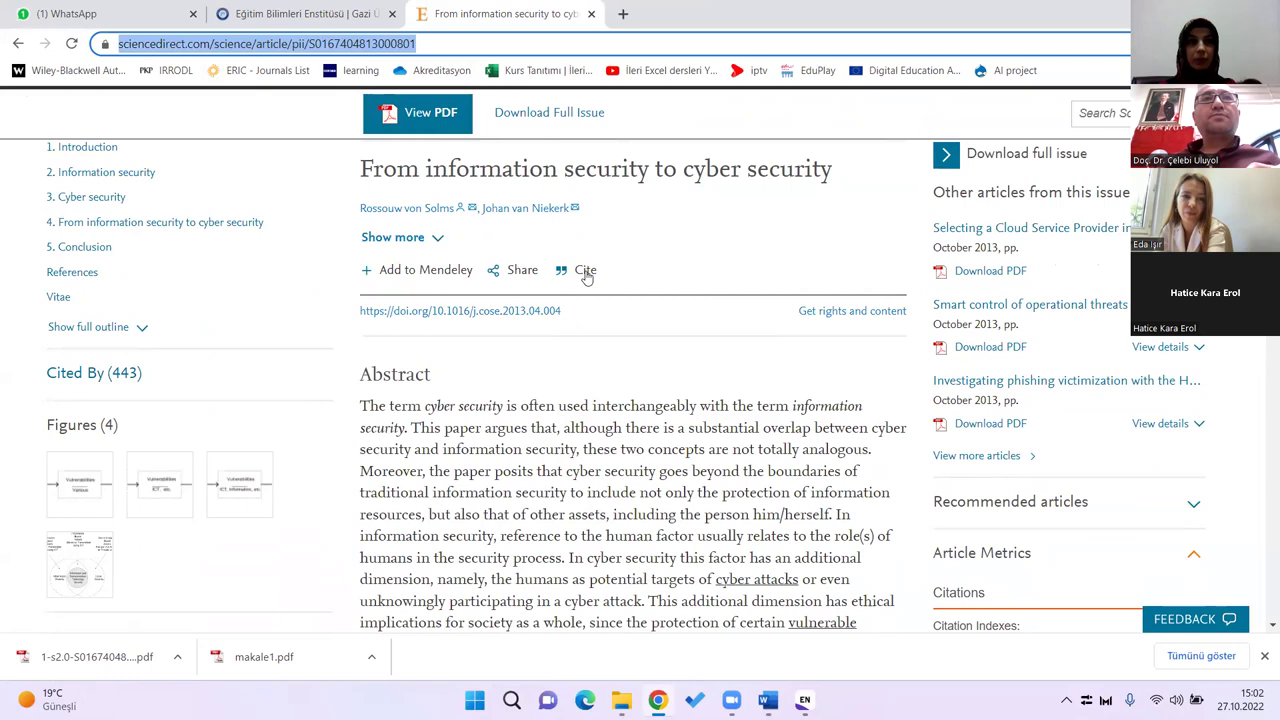
pyautogui.scroll(2, 752, 296)
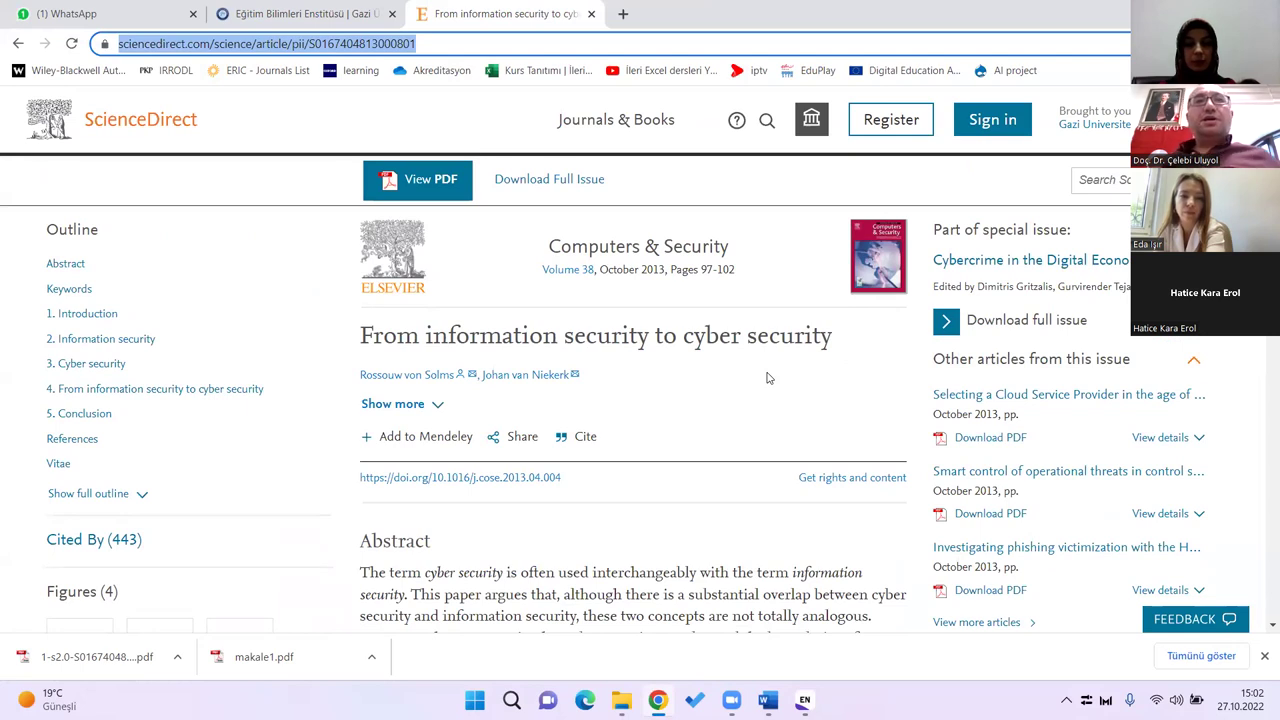
pyautogui.scroll(-1, 746, 344)
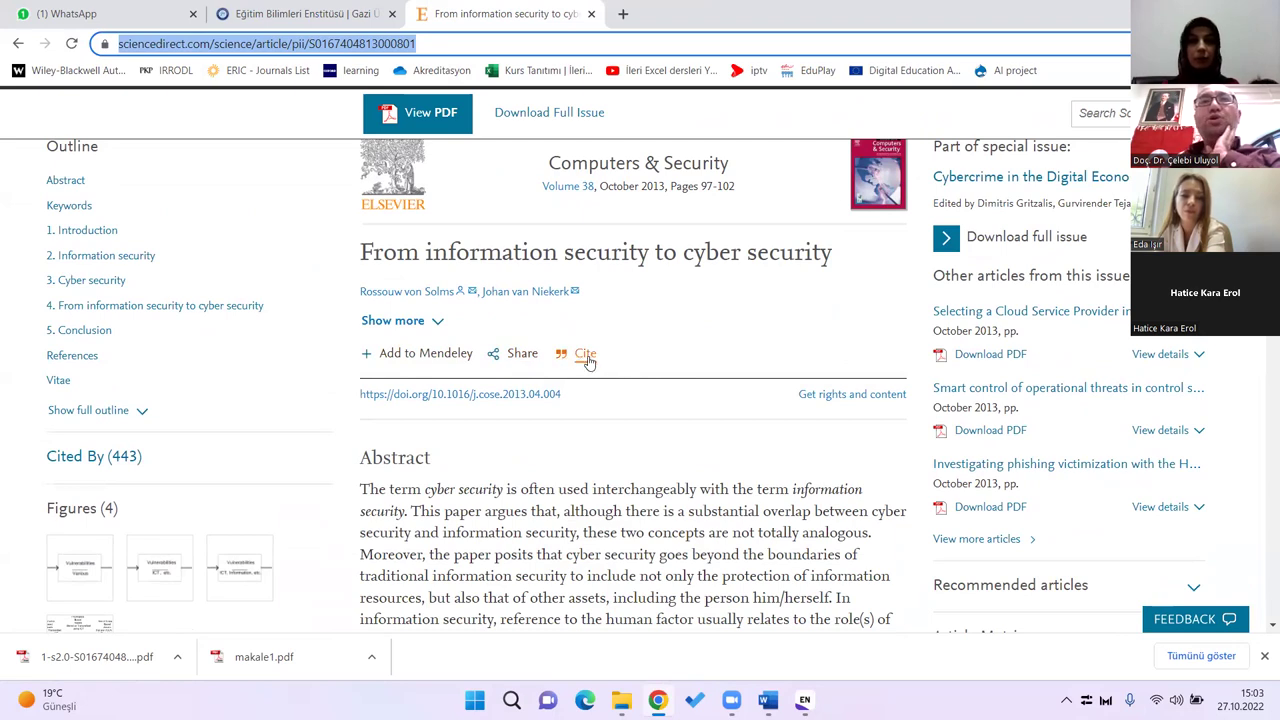
# Step: Export the citation as S0167404813000801.ris and try opening the downloaded file
pyautogui.click(586, 358)
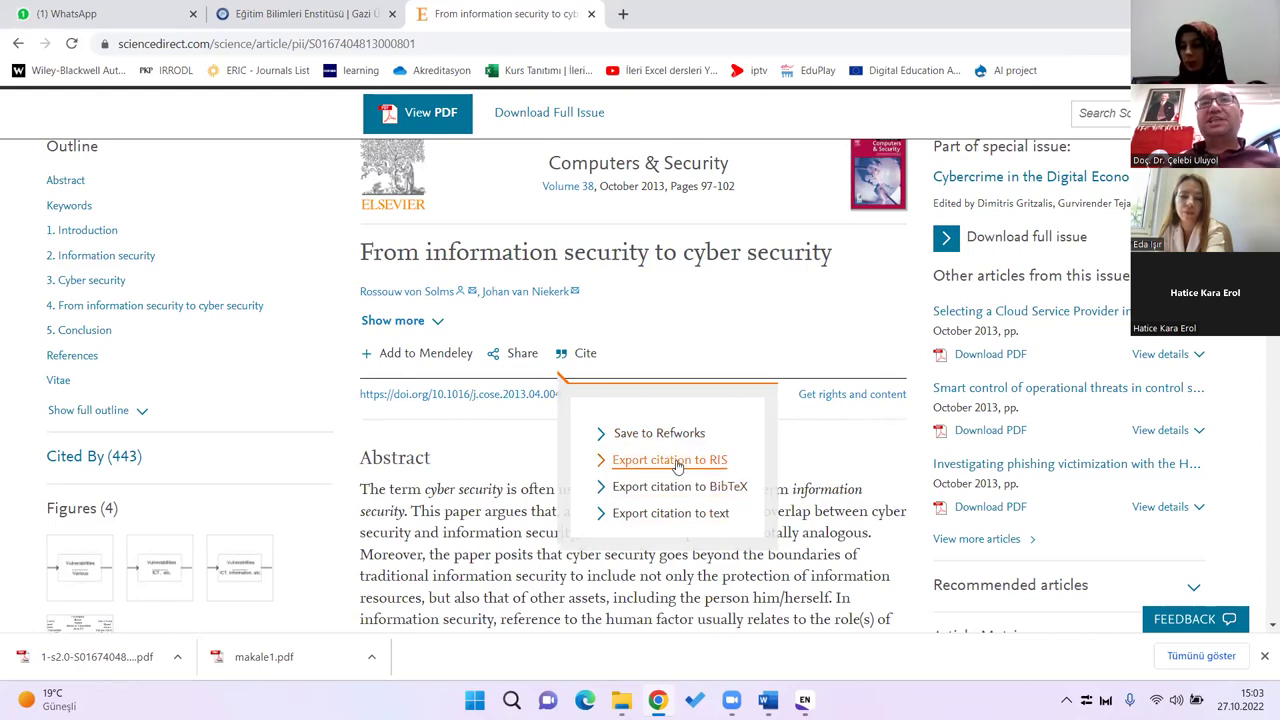
pyautogui.click(676, 461)
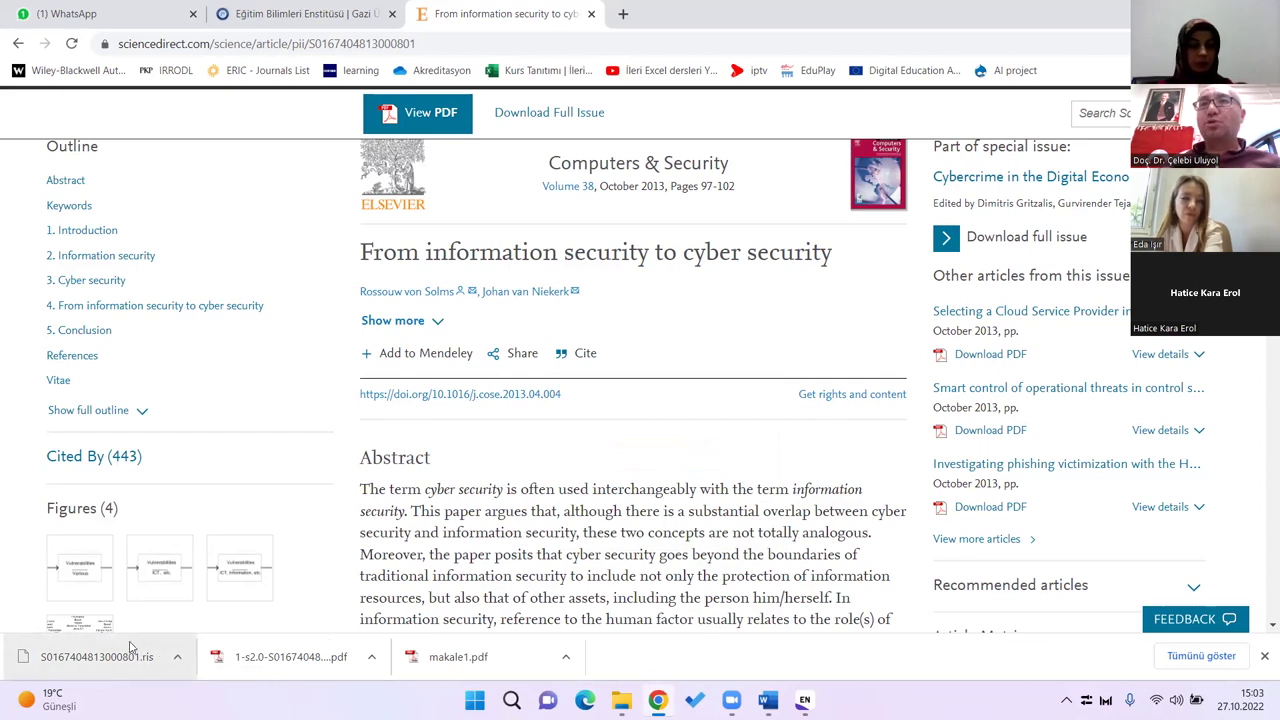
pyautogui.click(111, 658)
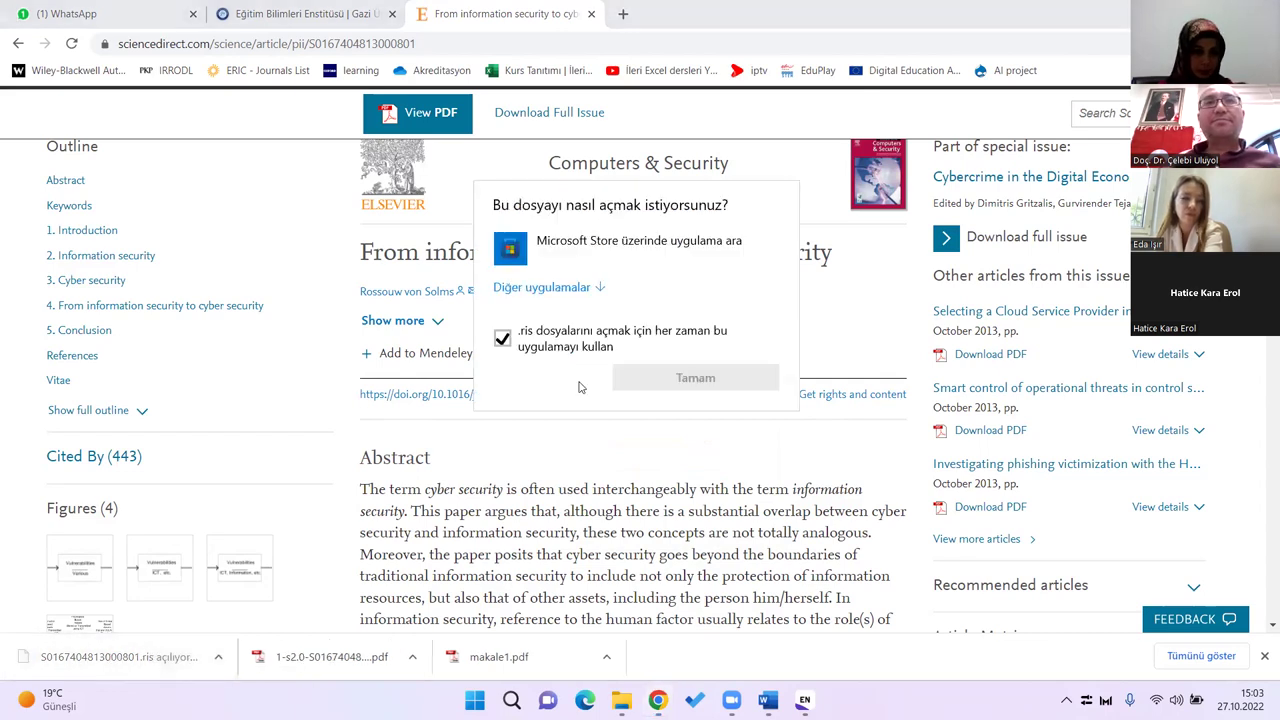
pyautogui.click(686, 443)
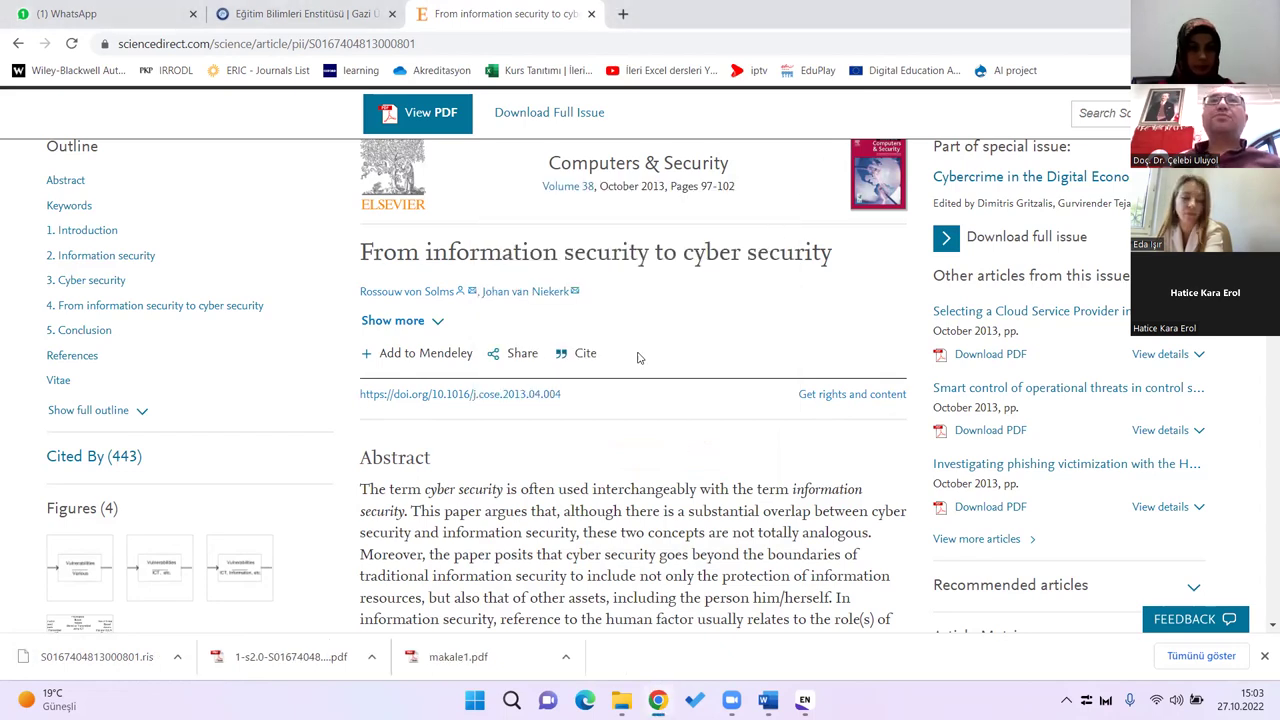
# Step: Send the article's citation to RefWorks, then close the RefWorks export tab
pyautogui.click(587, 357)
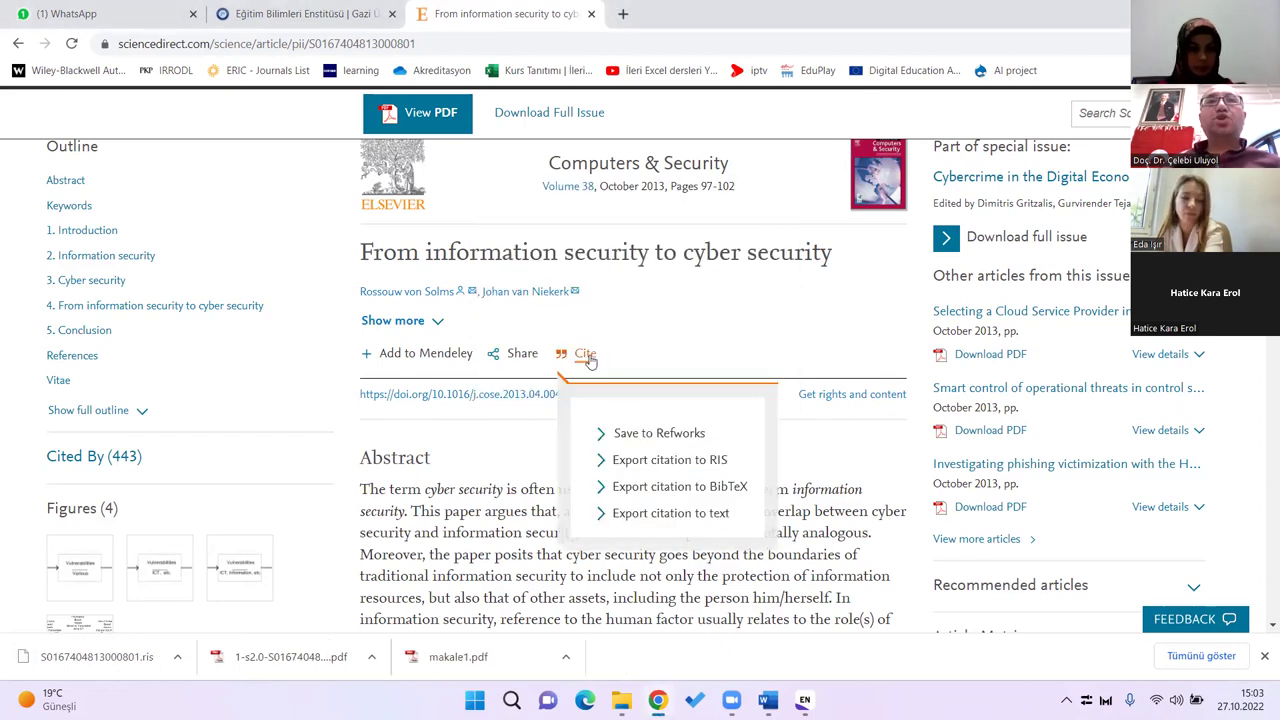
pyautogui.click(660, 434)
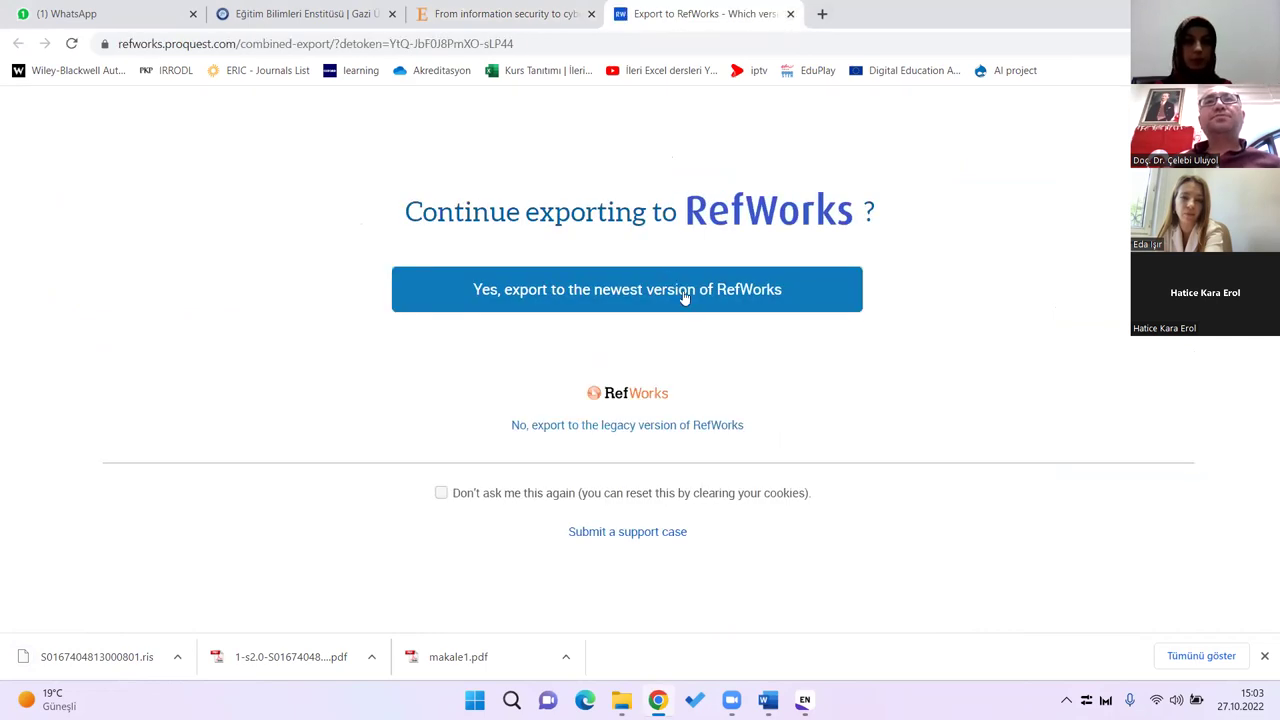
pyautogui.click(790, 14)
pyautogui.click(522, 47)
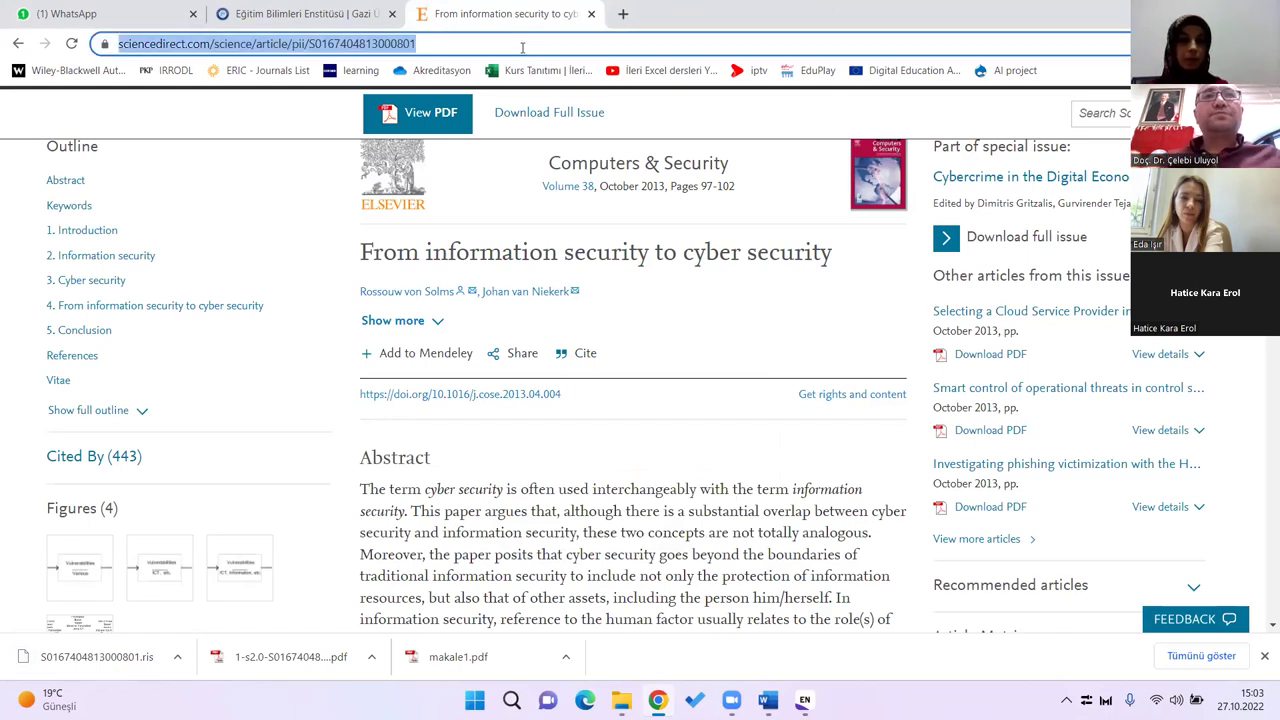
# Step: Search Google Scholar for 'stem education' limited to papers since 2018
pyautogui.write('scholar.')
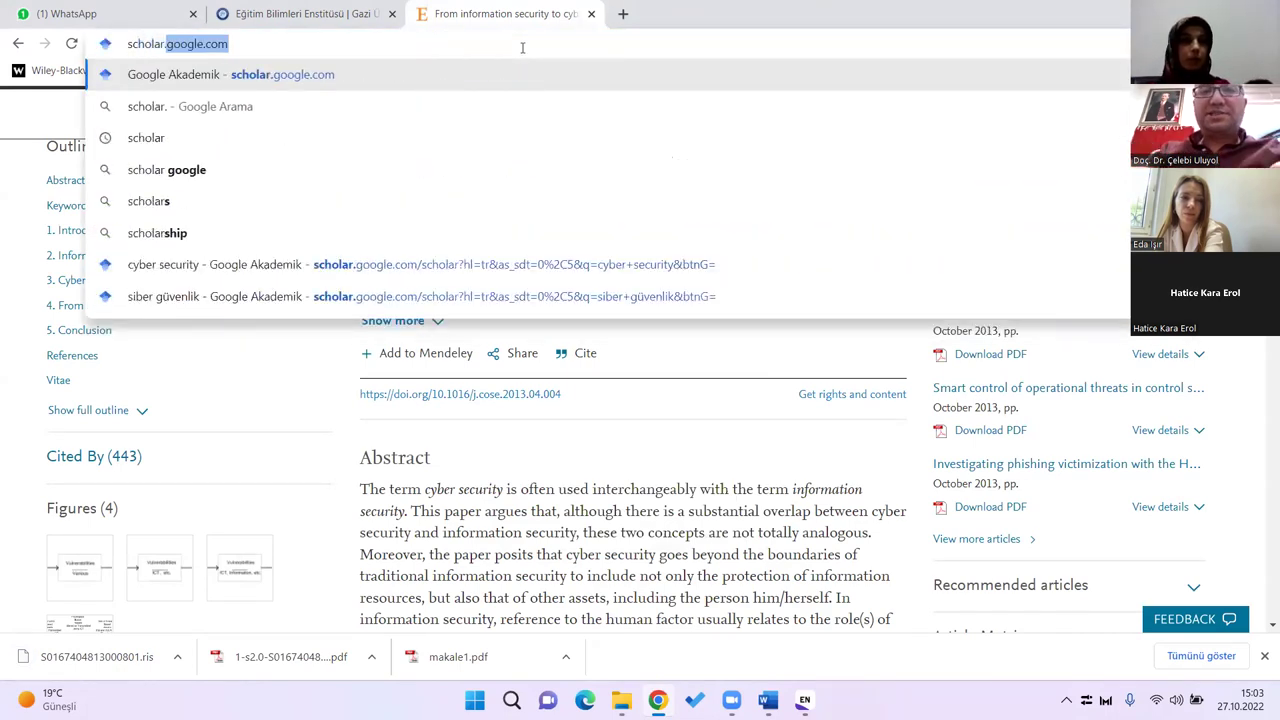
pyautogui.press('Return')
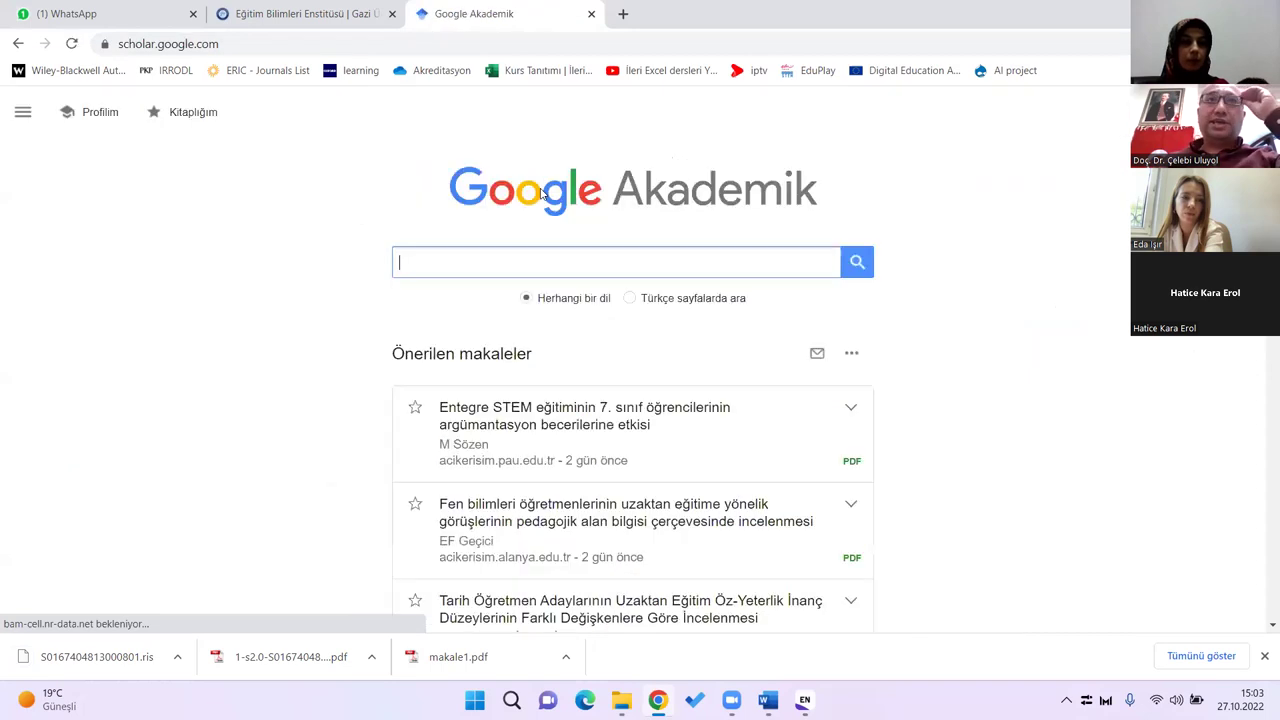
pyautogui.write('s')
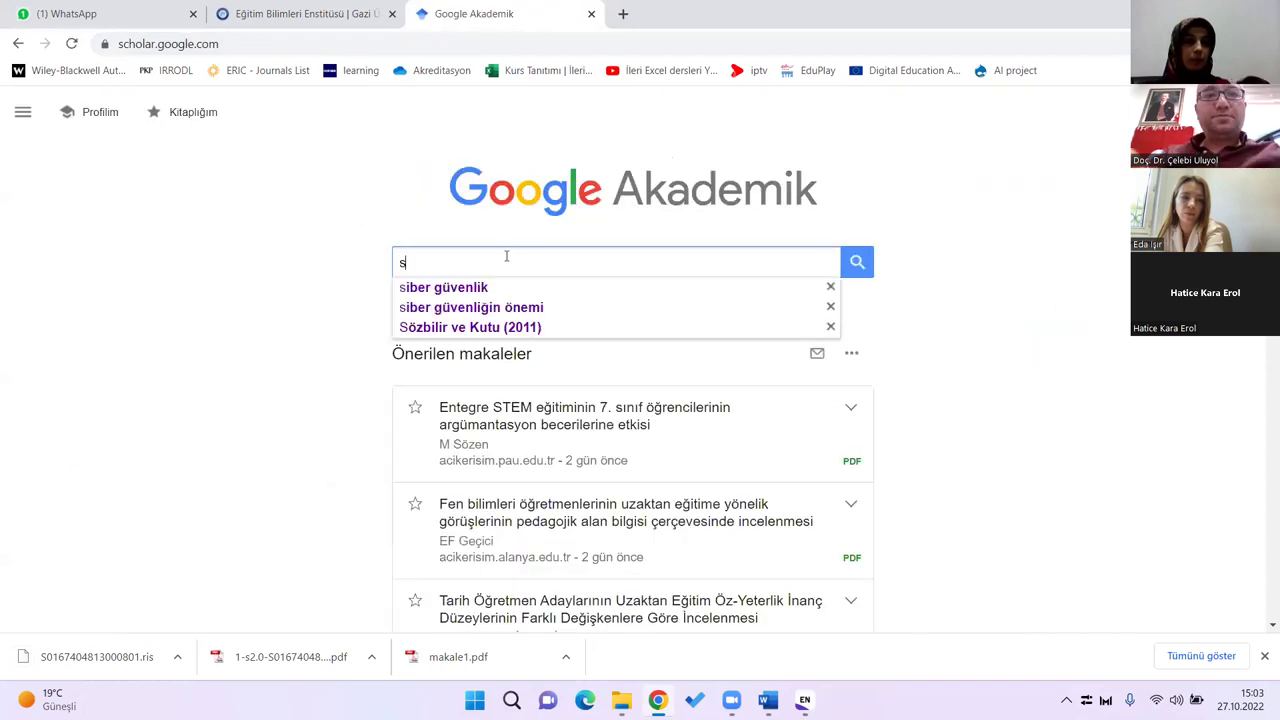
pyautogui.write('tem education')
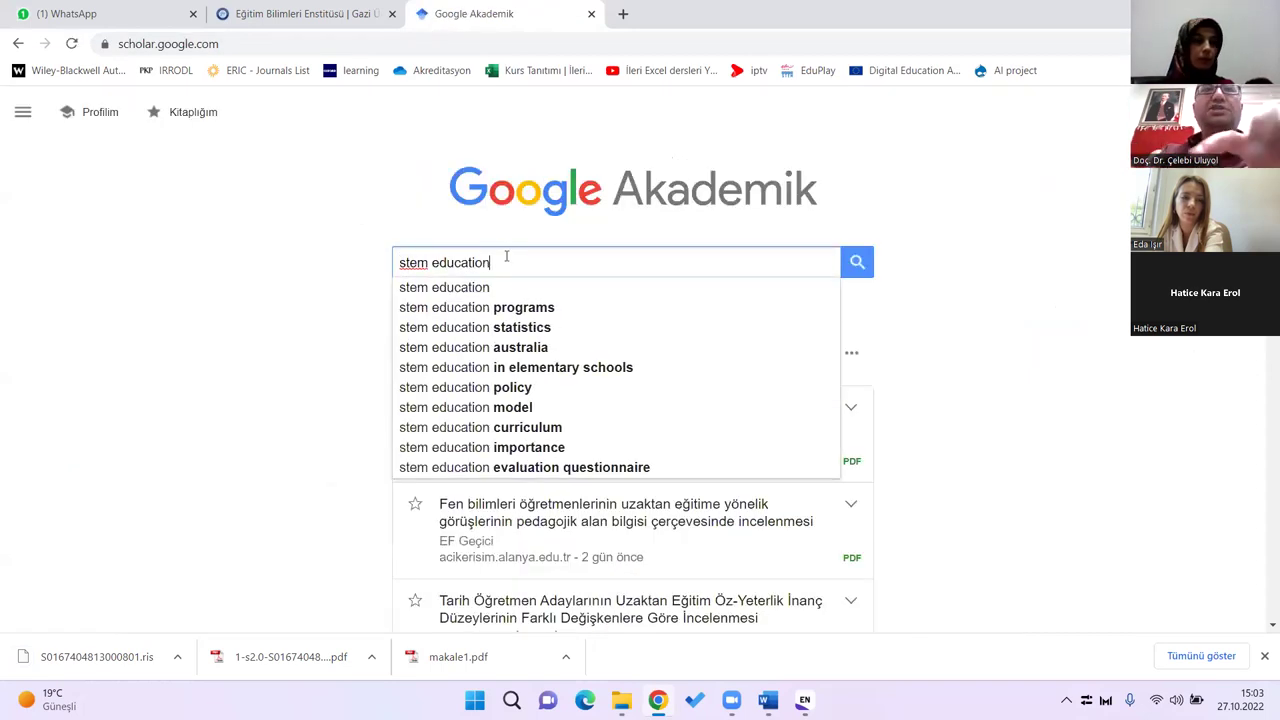
pyautogui.press('Return')
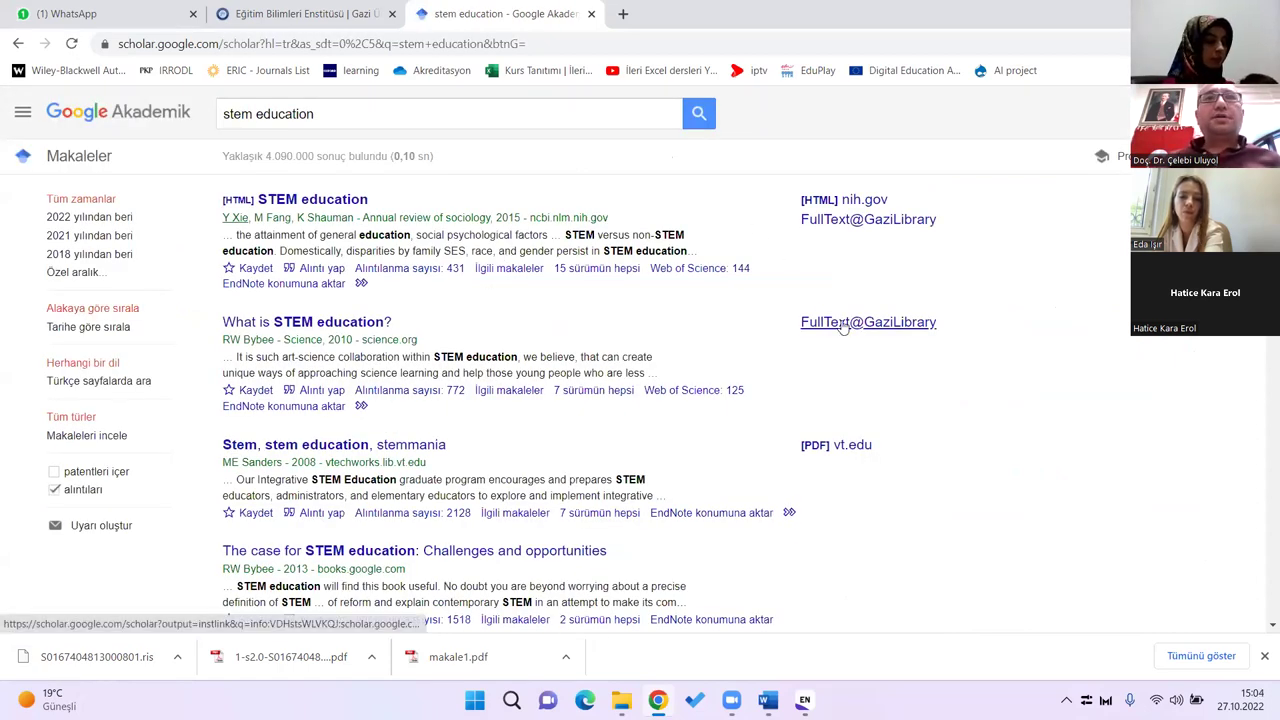
pyautogui.click(88, 254)
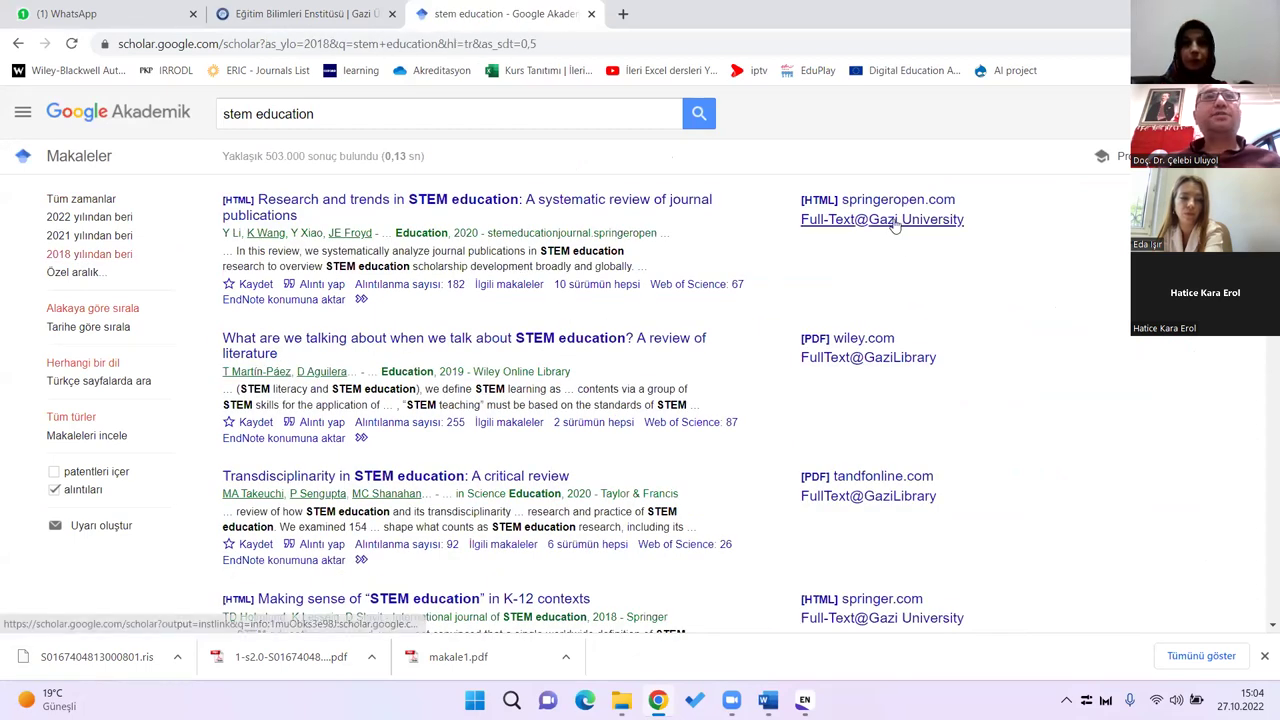
# Step: Check FullText@GaziLibrary access for the first, second and K-12 contexts results
pyautogui.click(734, 283)
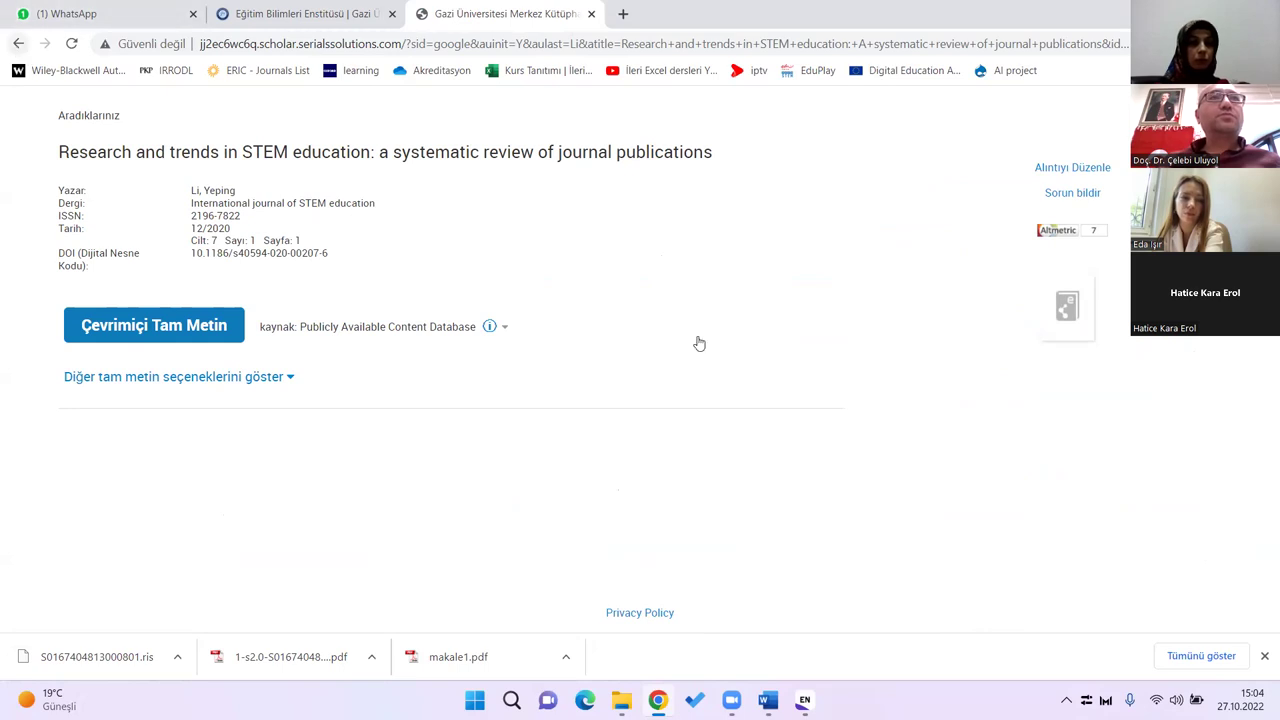
pyautogui.click(18, 43)
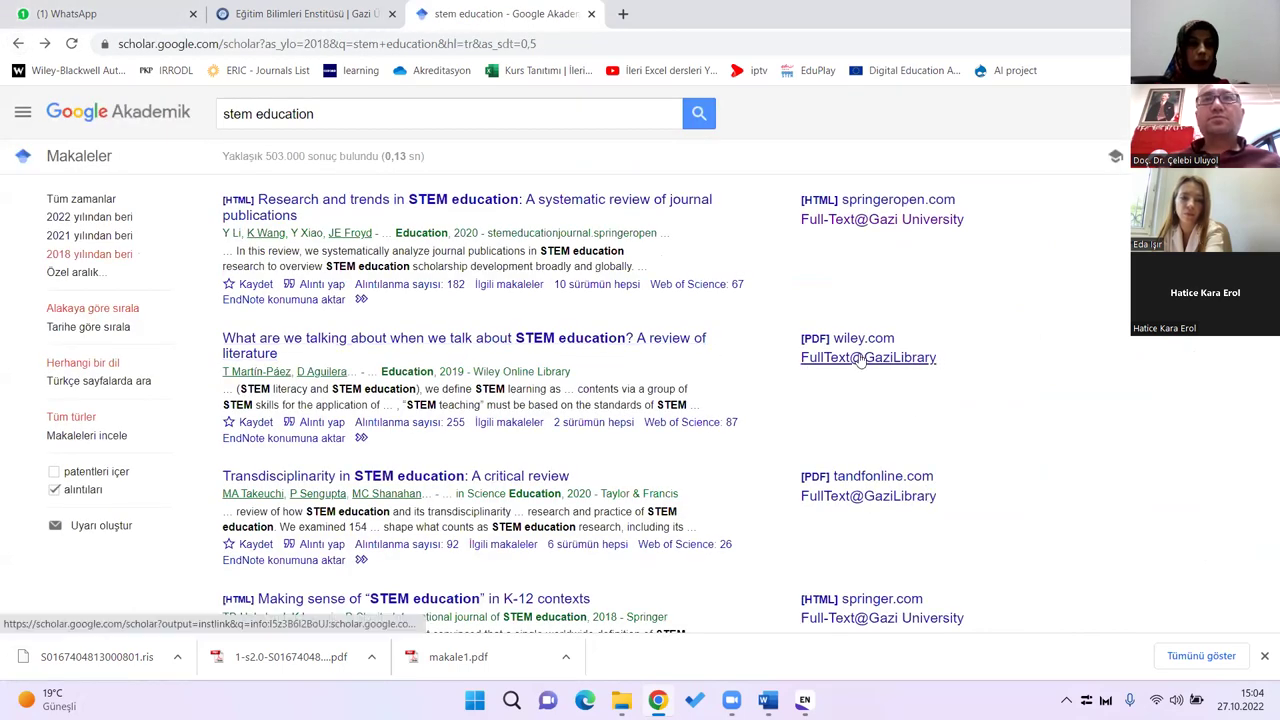
pyautogui.click(870, 366)
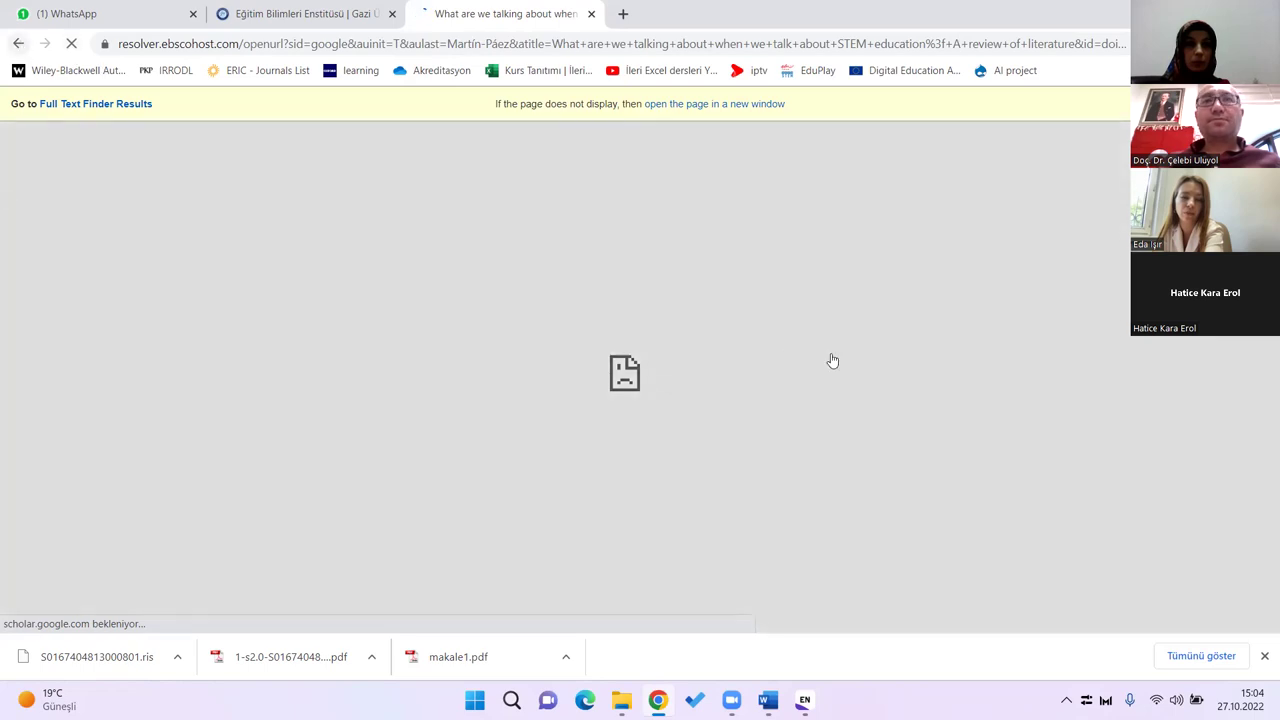
pyautogui.scroll(-3, 900, 365)
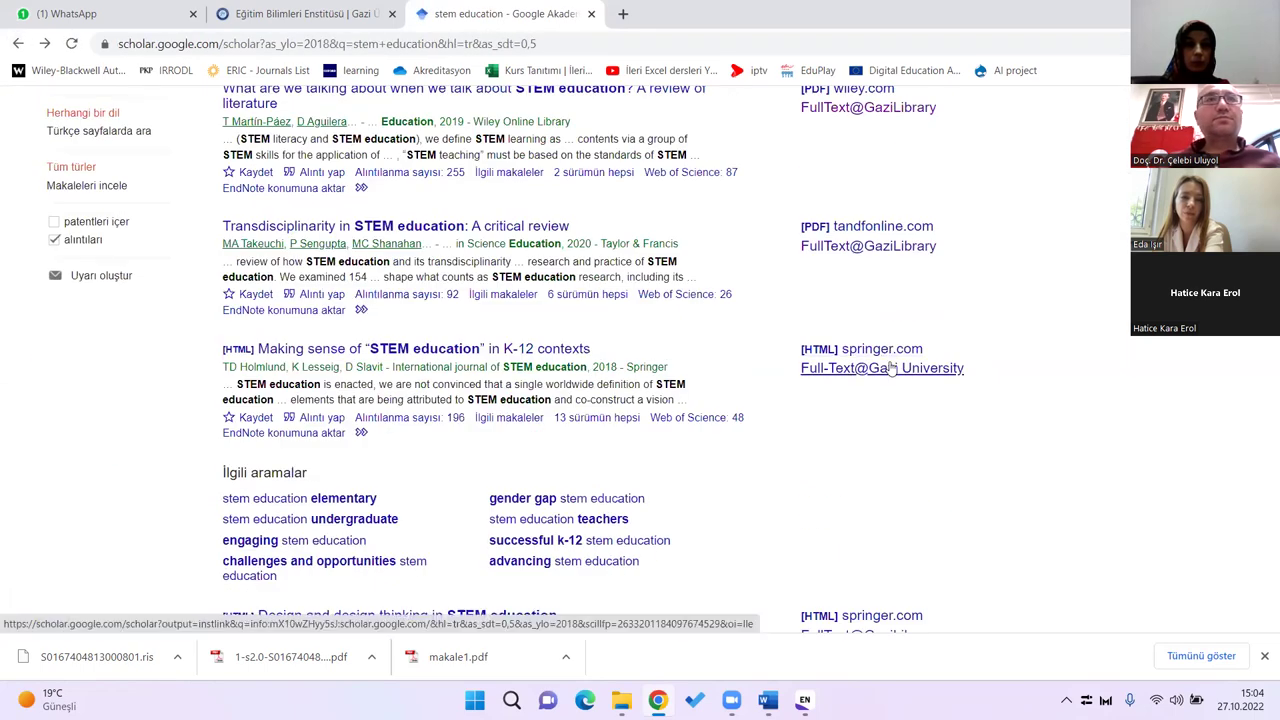
pyautogui.click(891, 369)
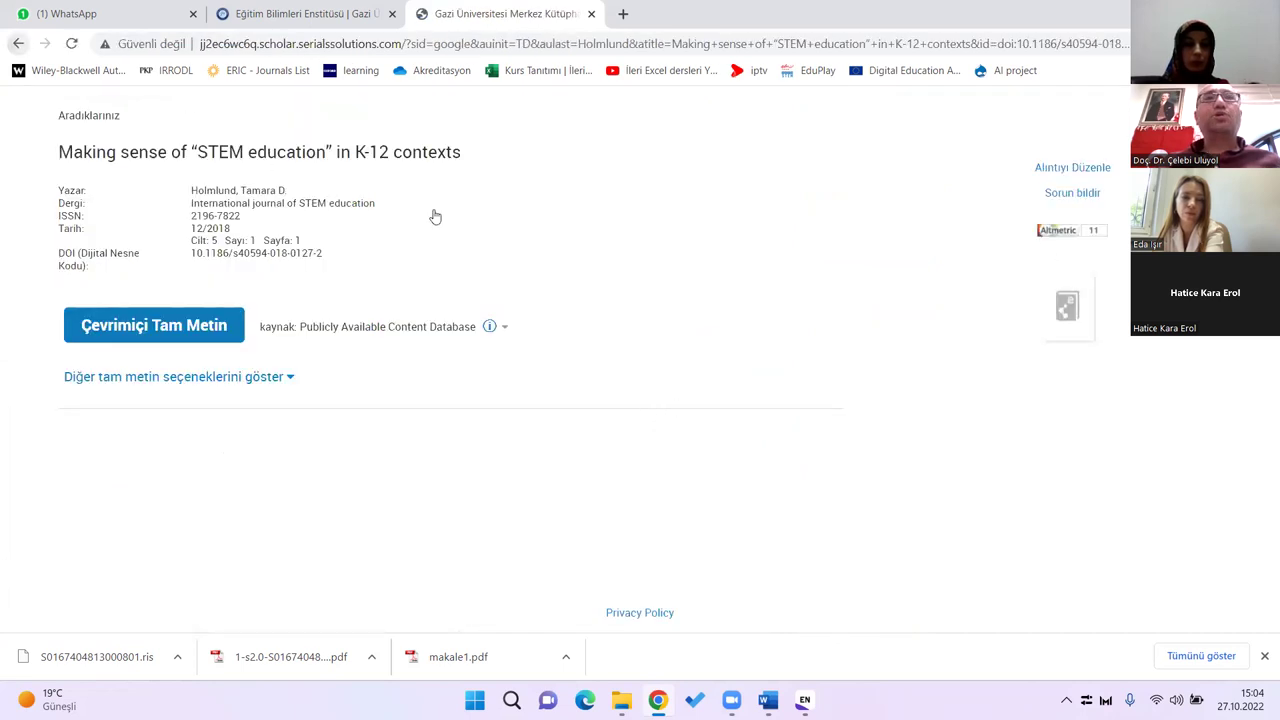
pyautogui.hotkey('alt', 'Left')
# Step: Replace the search words with 'distance education'
pyautogui.scroll(3, 435, 300)
pyautogui.moveTo(314, 114); pyautogui.dragTo(35, 118)
pyautogui.write('distanc')
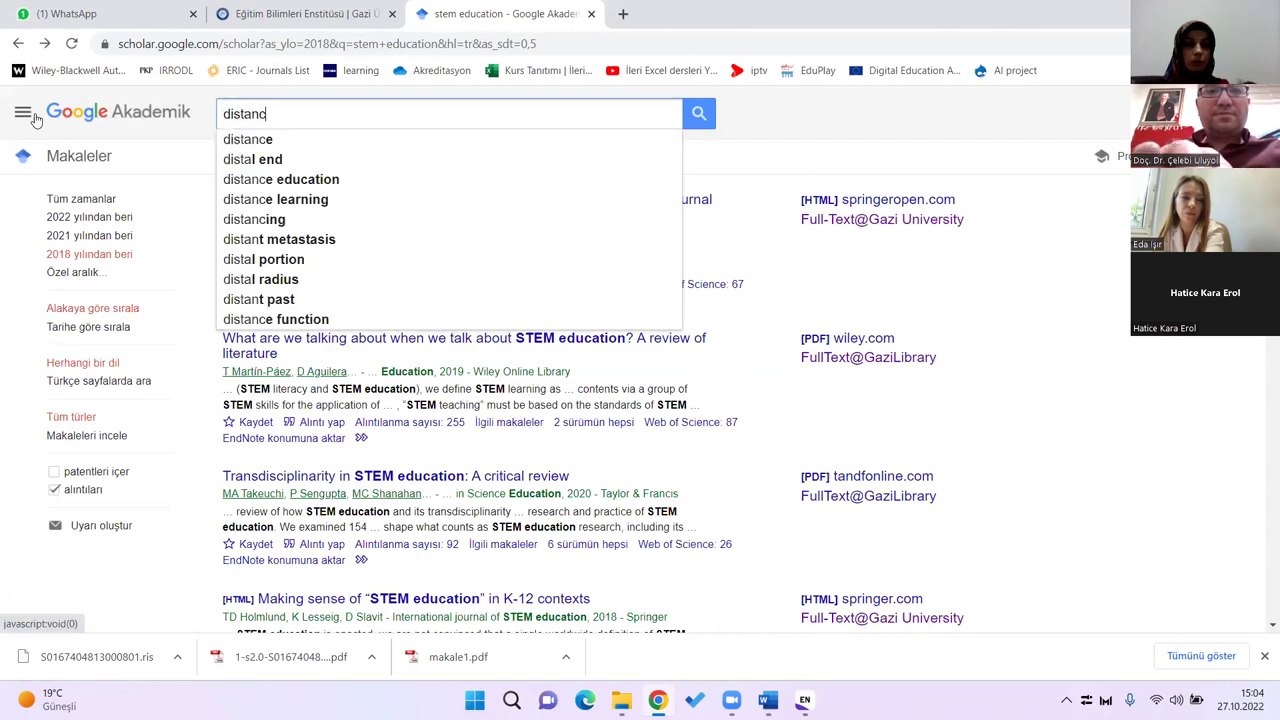
pyautogui.write('e education')
# Step: Search 'distance education' since 2018 and check the Definitions article's PDF and library full-text links
pyautogui.press('Return')
pyautogui.click(76, 258)
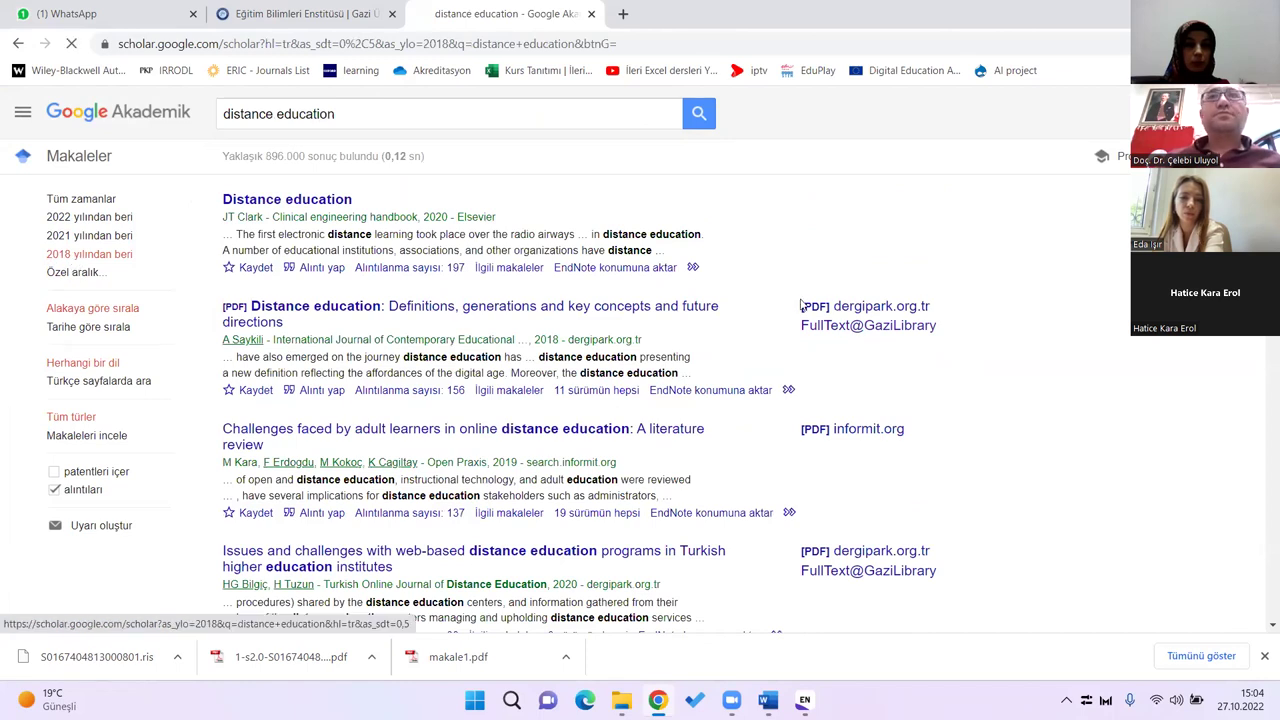
pyautogui.click(876, 337)
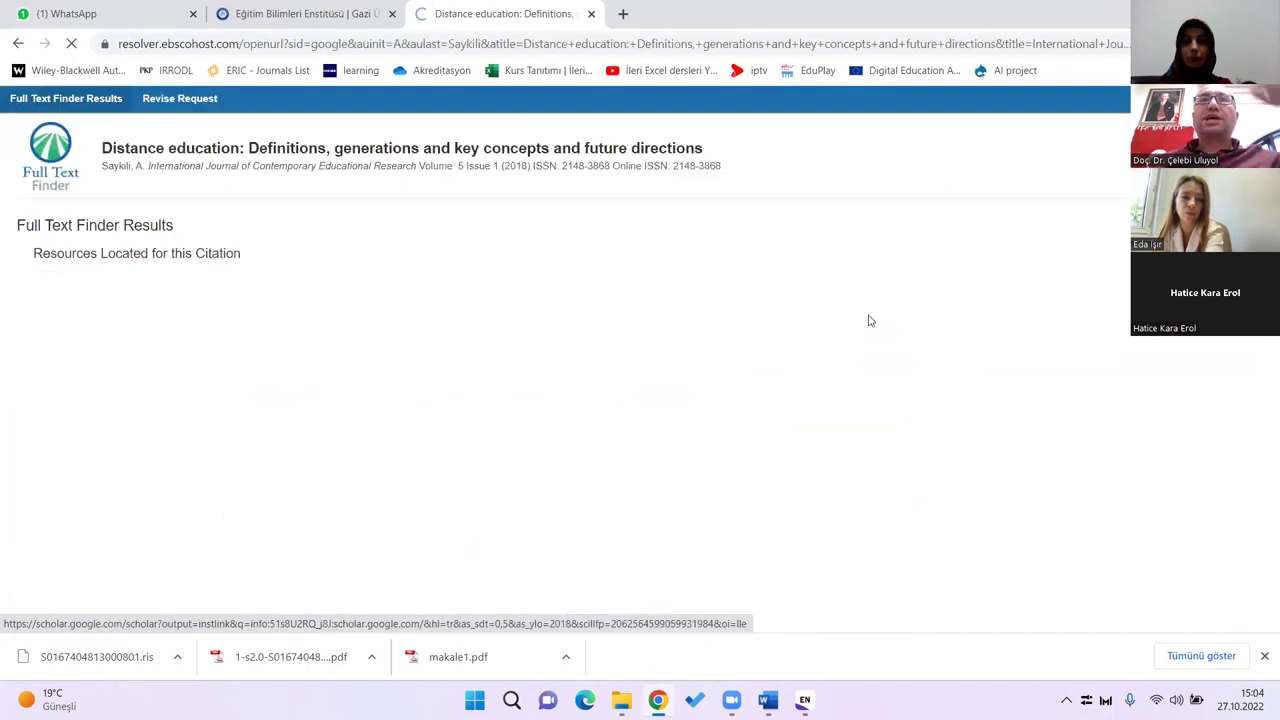
pyautogui.hotkey('alt', 'Left')
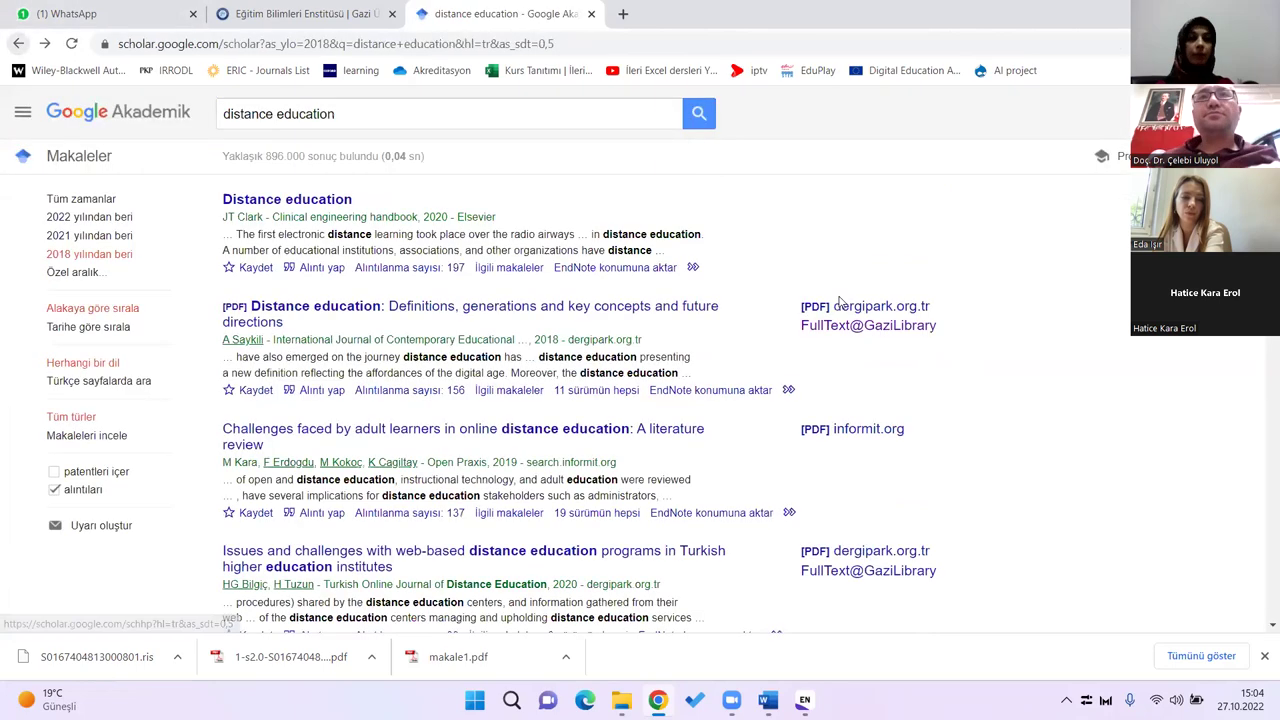
pyautogui.click(641, 315)
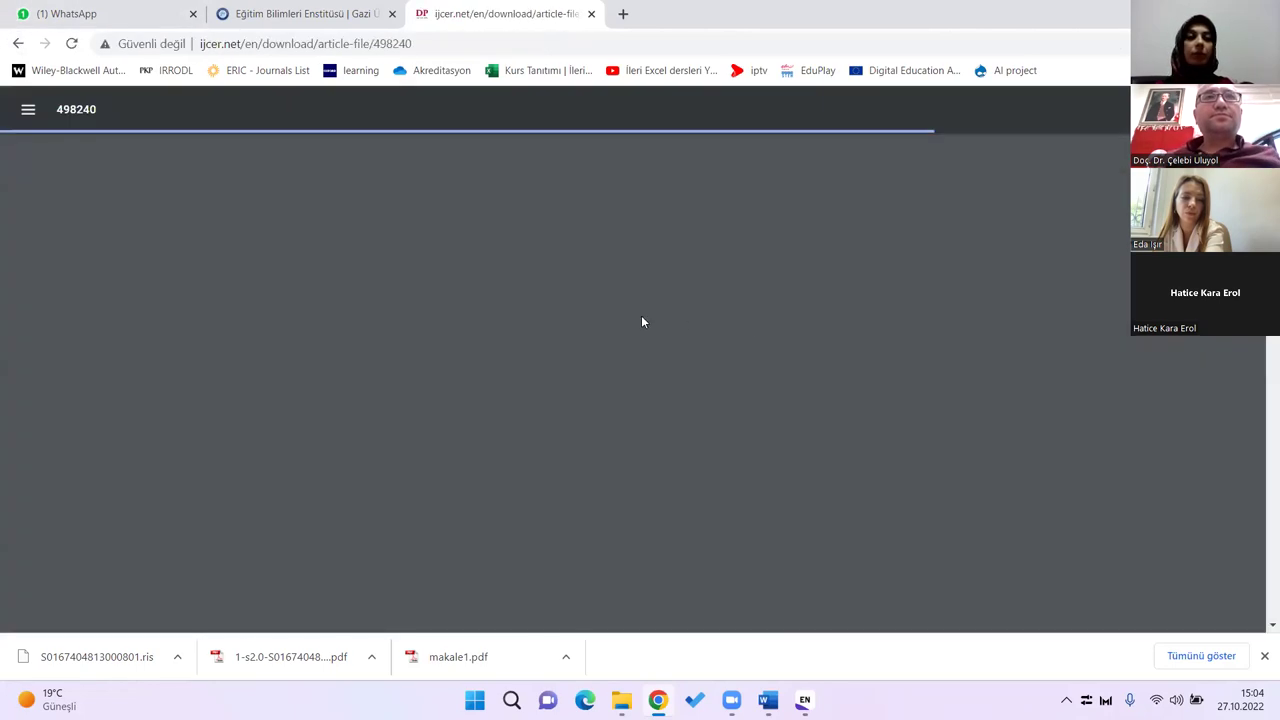
pyautogui.hotkey('alt', 'Left')
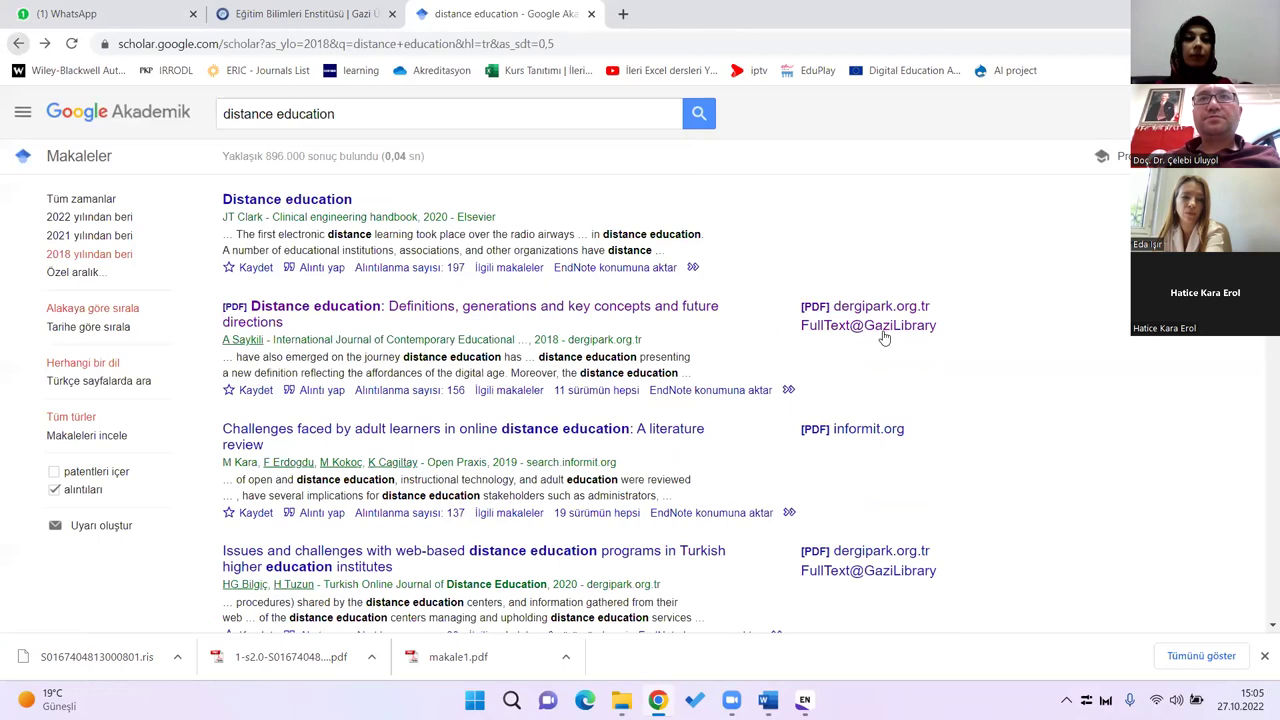
pyautogui.click(885, 335)
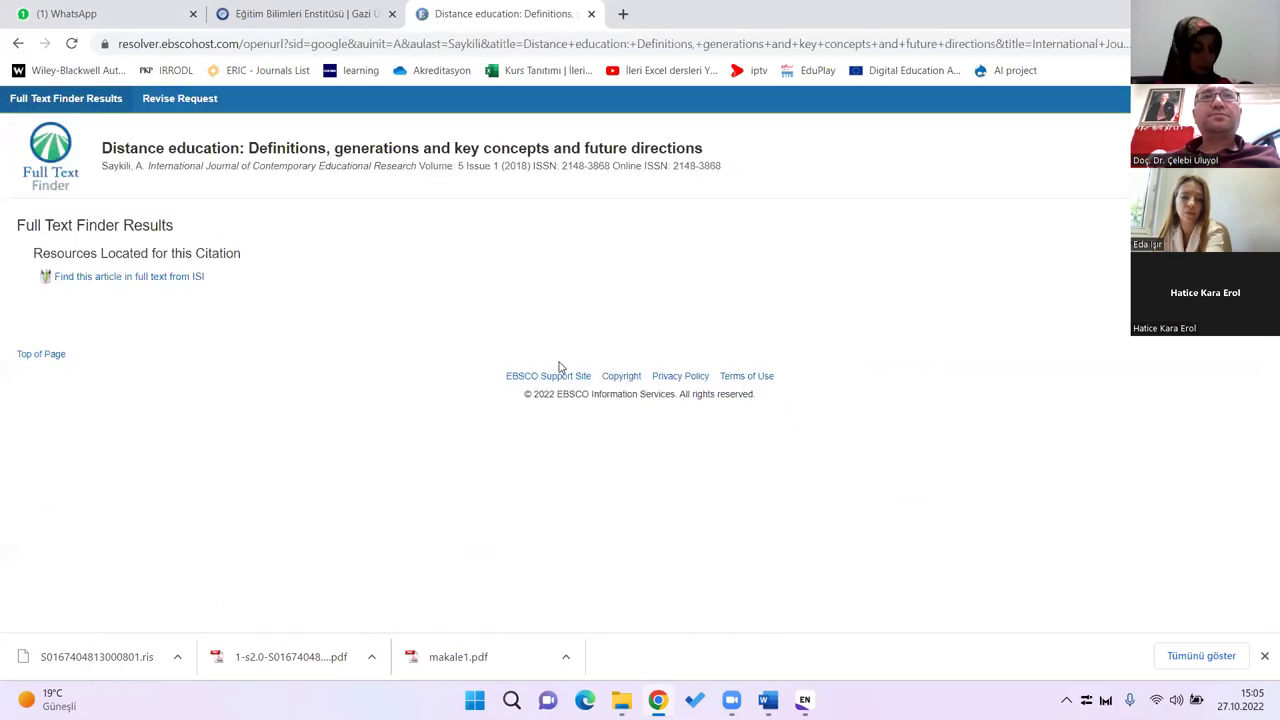
# Step: Search Scholar for the pasted 'ICT integration in Turkish schools' title and view a result's PDF
pyautogui.click(18, 43)
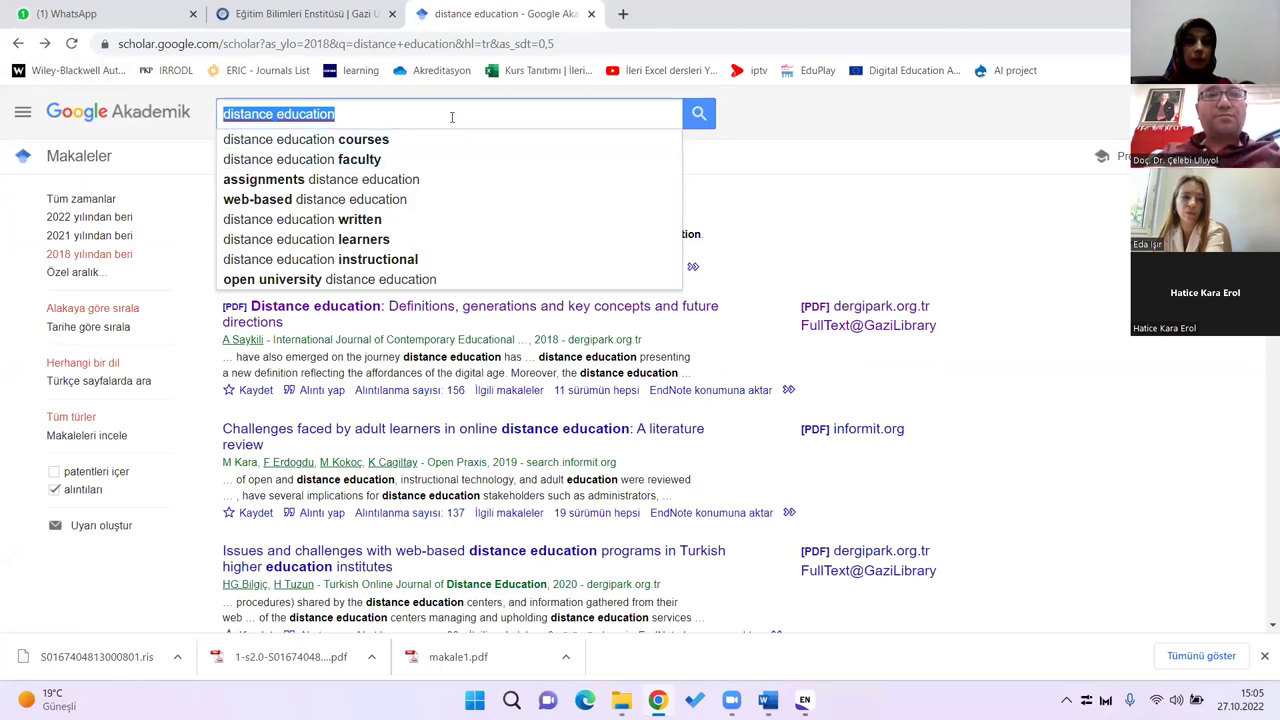
pyautogui.write('ICT integration in Turkish schools: Recall where you are coming from to recognise where you are going to')
pyautogui.press('Return')
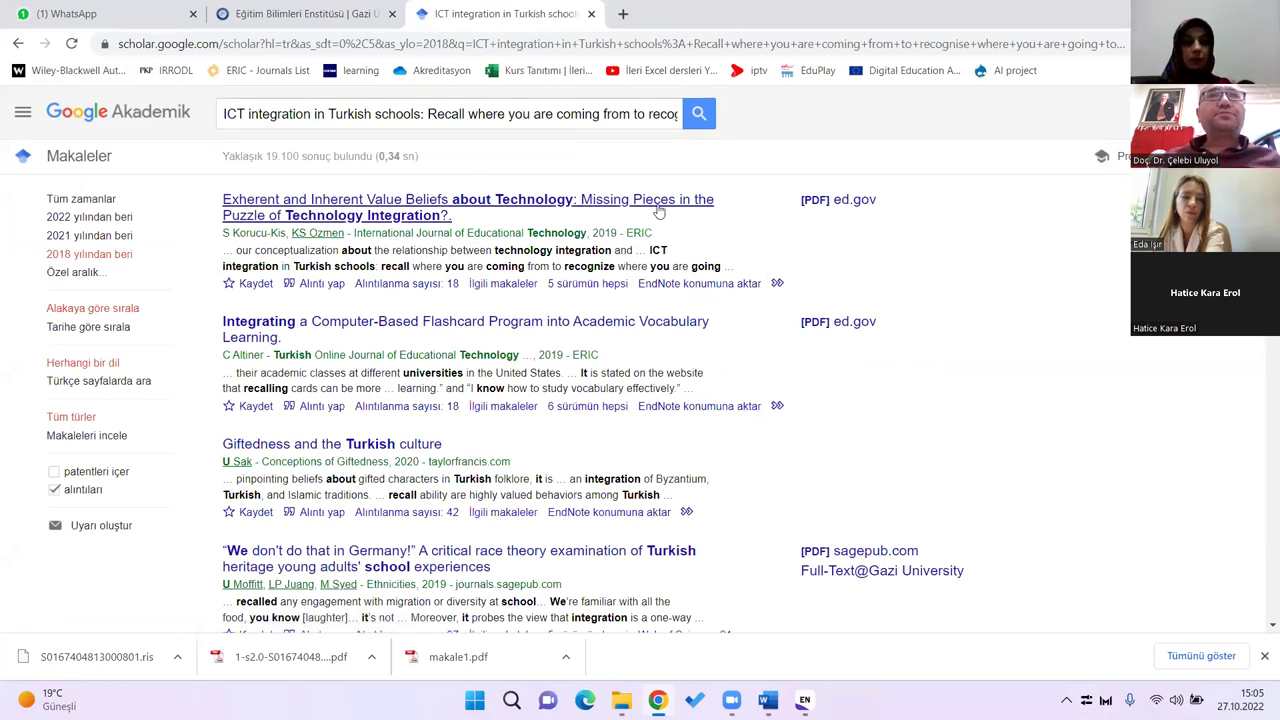
pyautogui.scroll(-1, 977, 337)
pyautogui.scroll(-2, 977, 337)
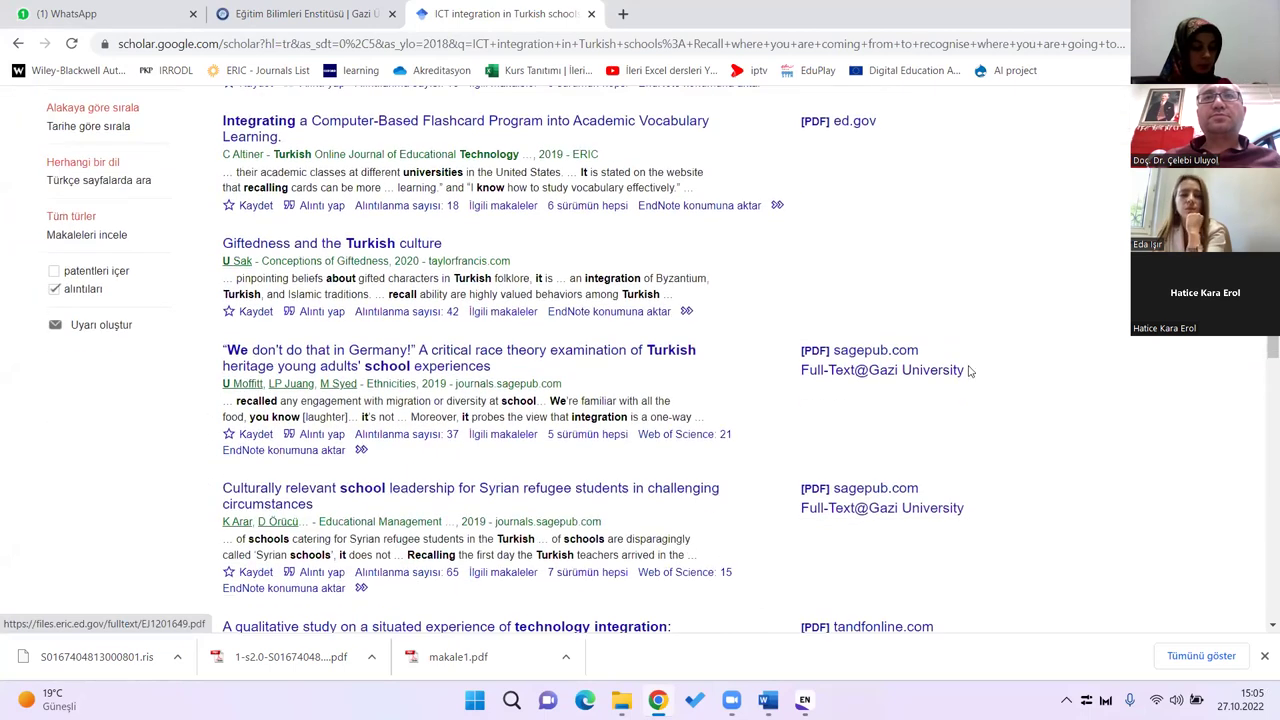
pyautogui.click(895, 585)
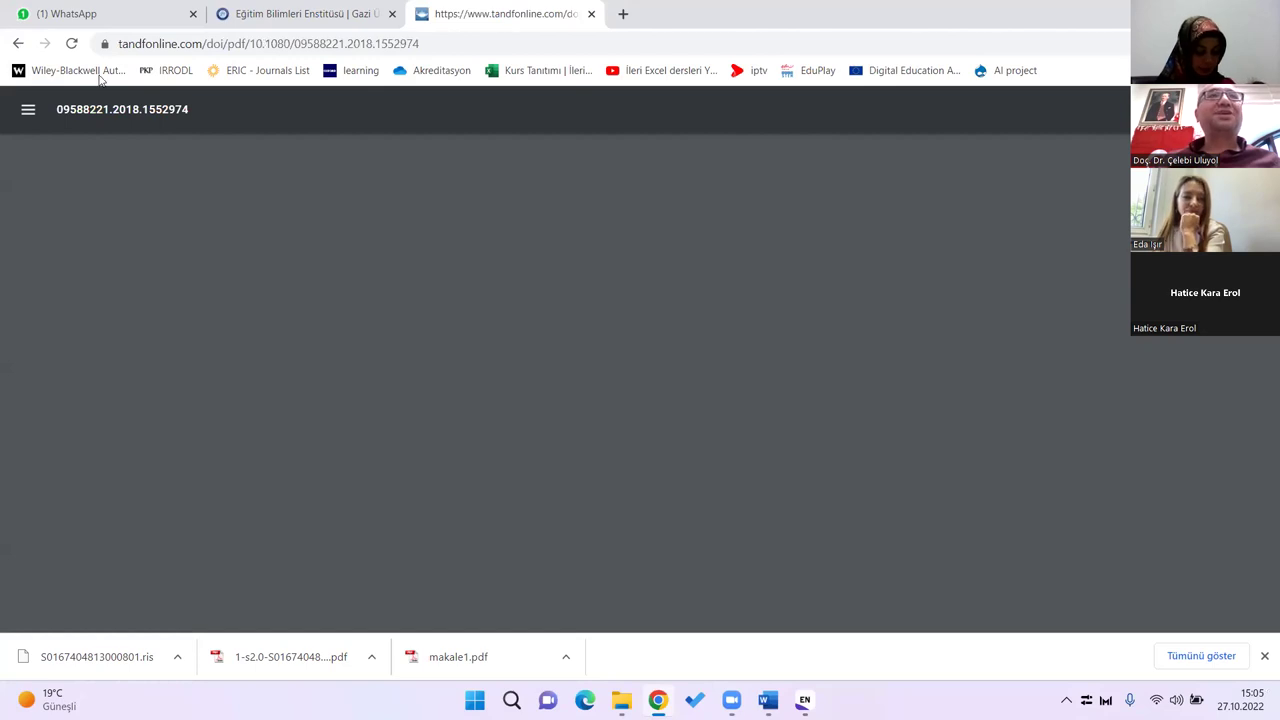
pyautogui.hotkey('alt', 'Left')
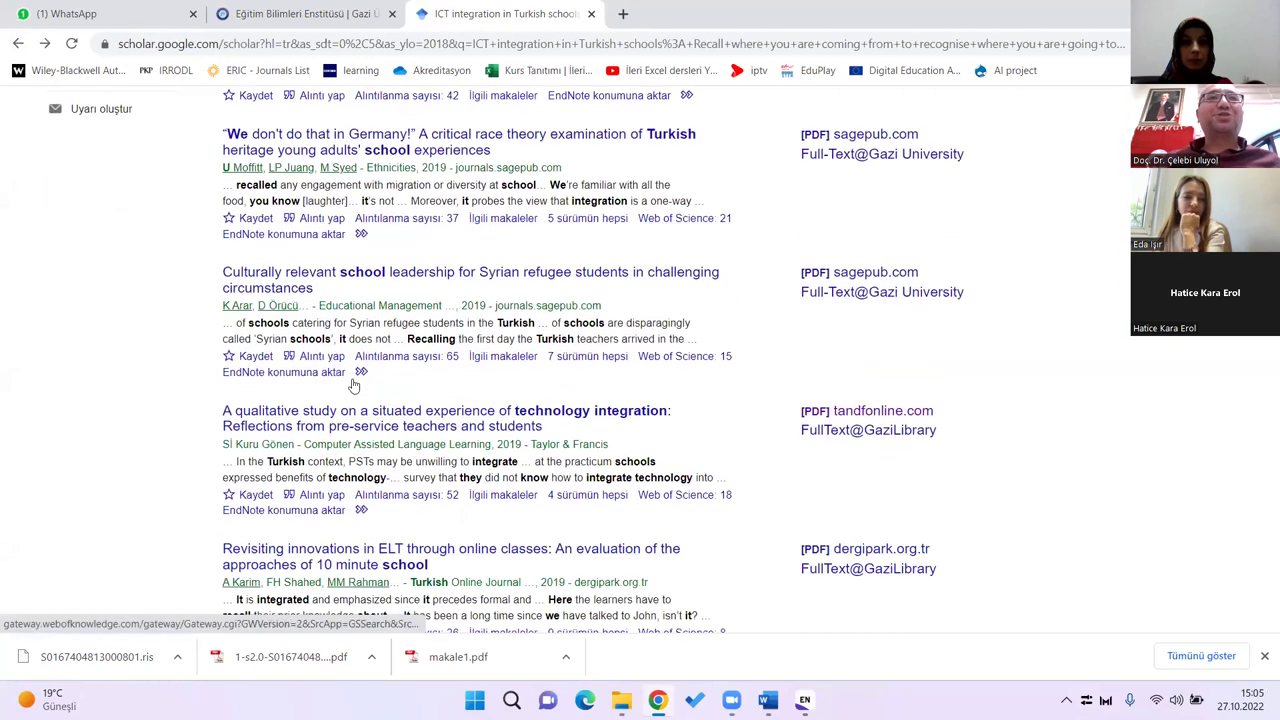
pyautogui.scroll(3, 450, 395)
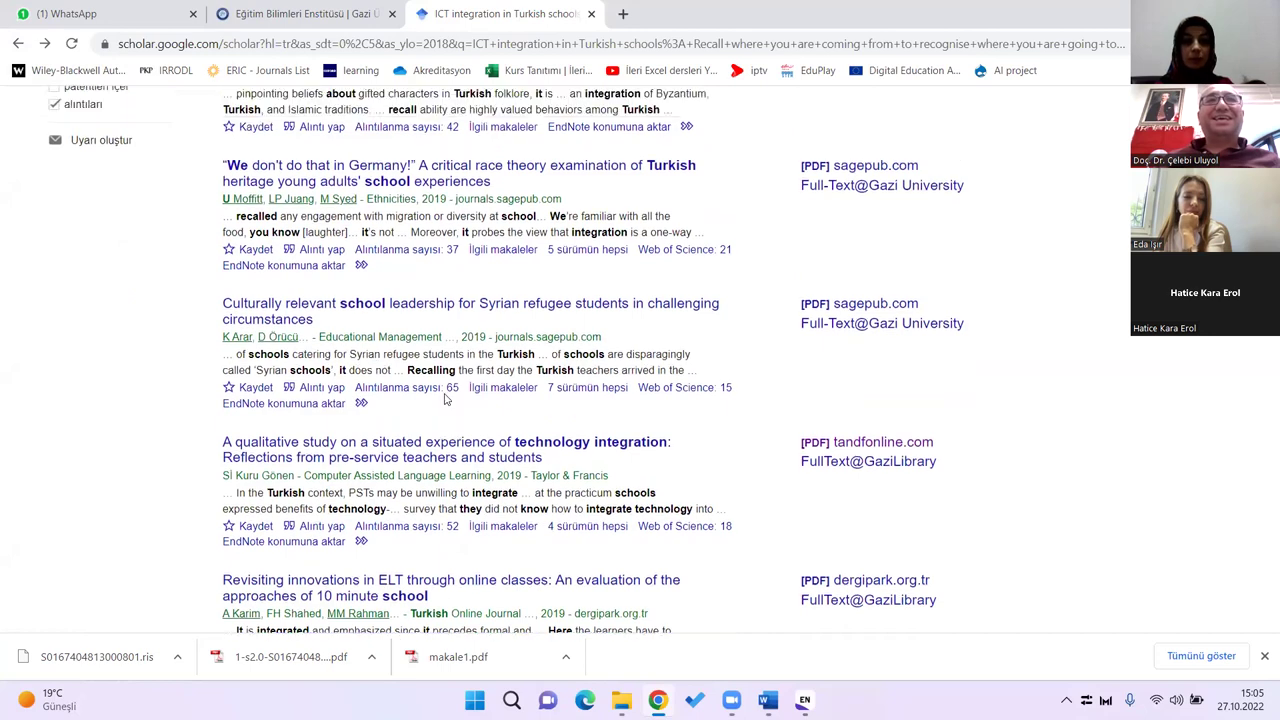
pyautogui.scroll(3, 454, 385)
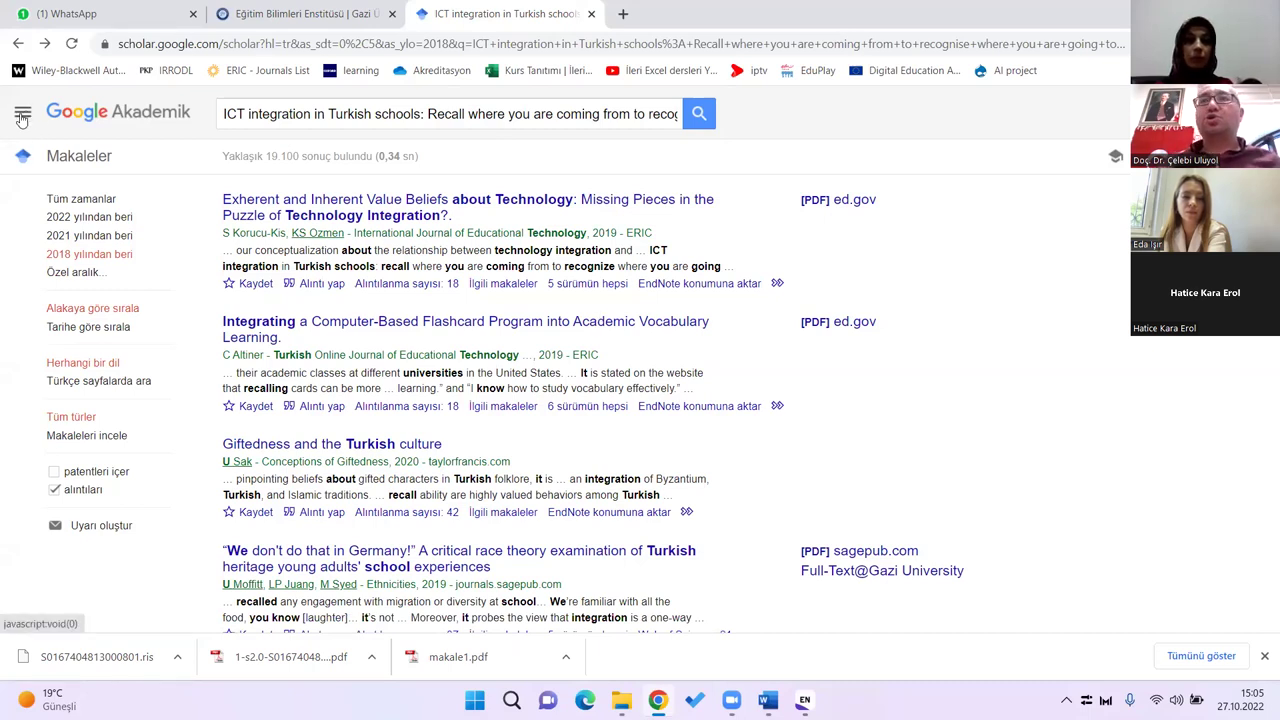
# Step: Set Google Scholar's bibliography manager to EndNote and save the settings
pyautogui.click(21, 117)
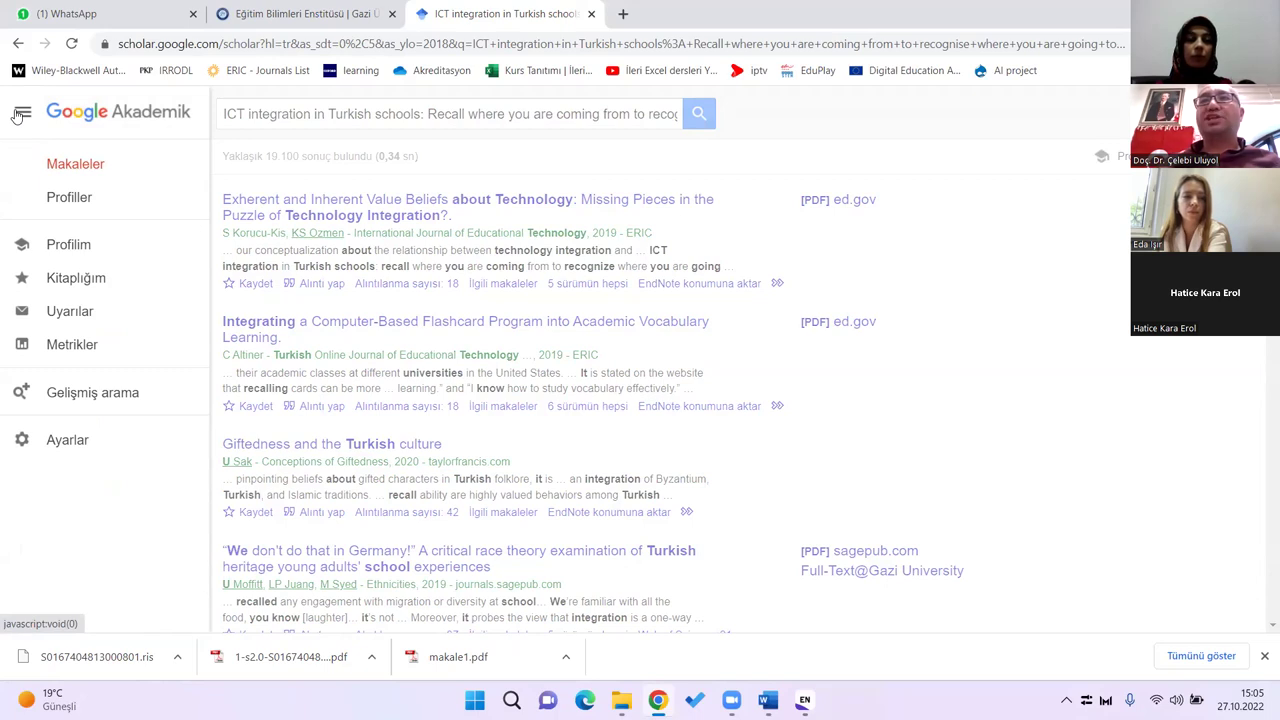
pyautogui.click(74, 443)
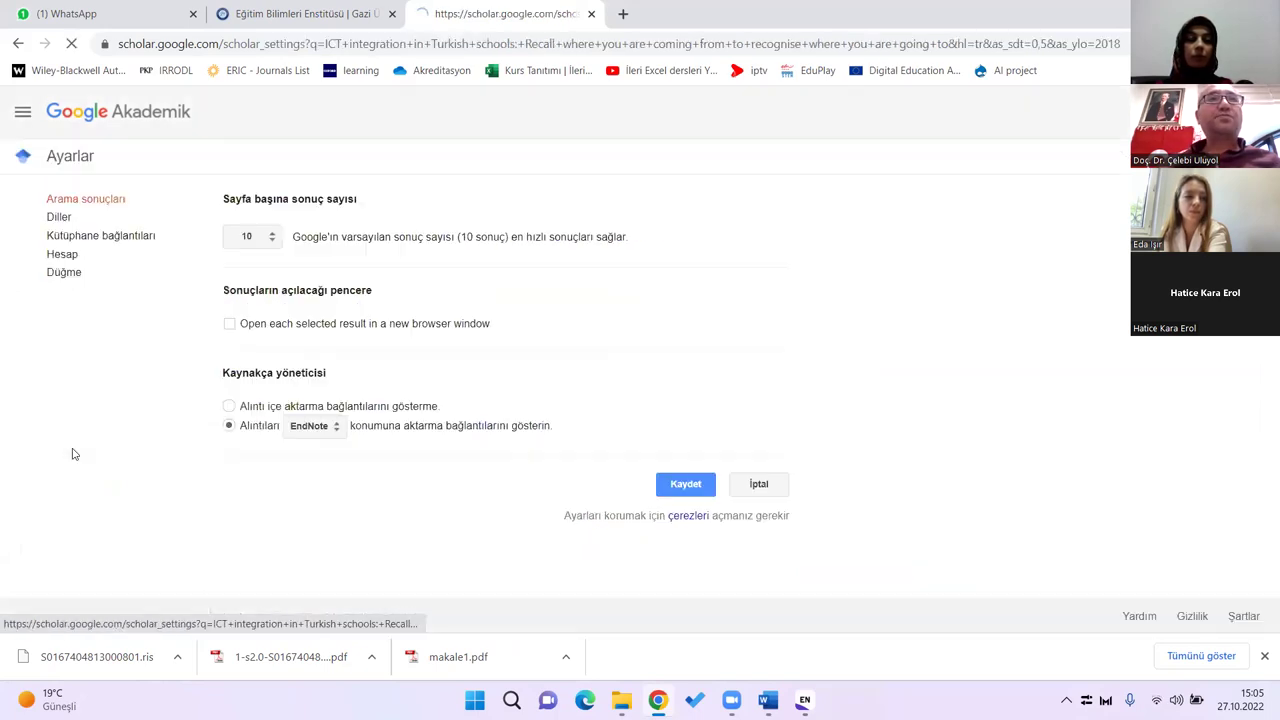
pyautogui.click(22, 112)
pyautogui.click(67, 313)
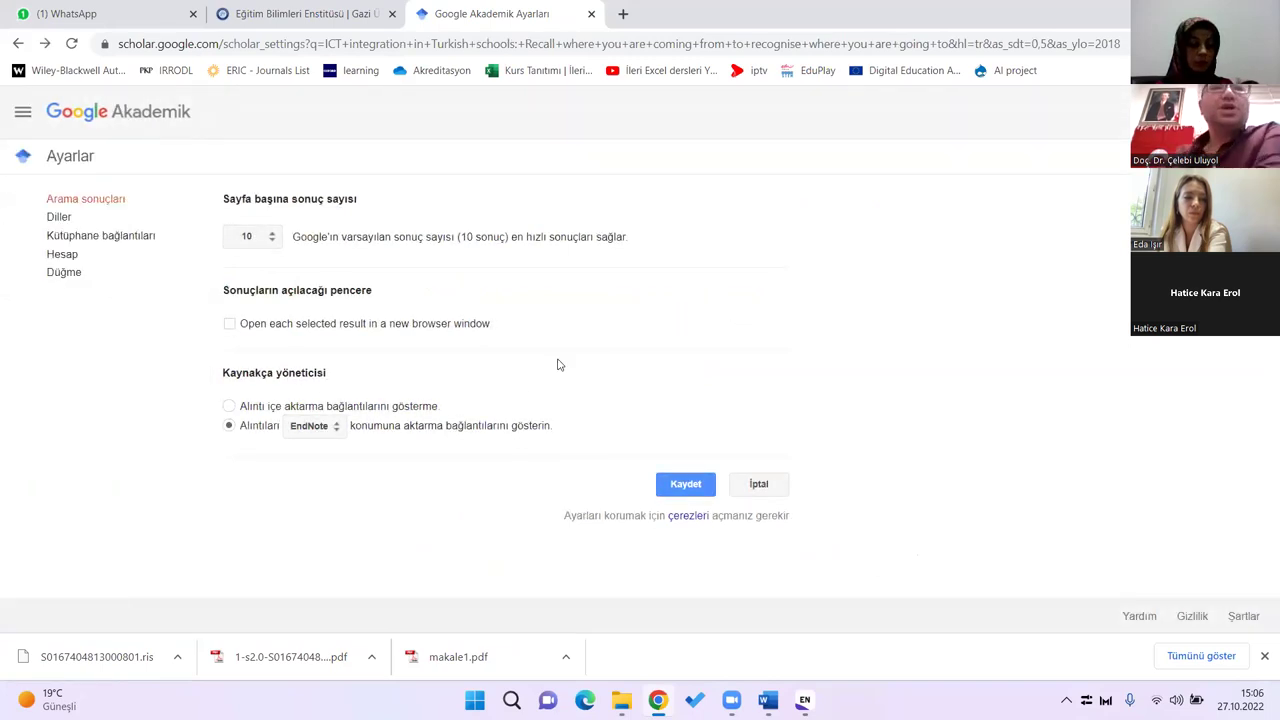
pyautogui.click(328, 428)
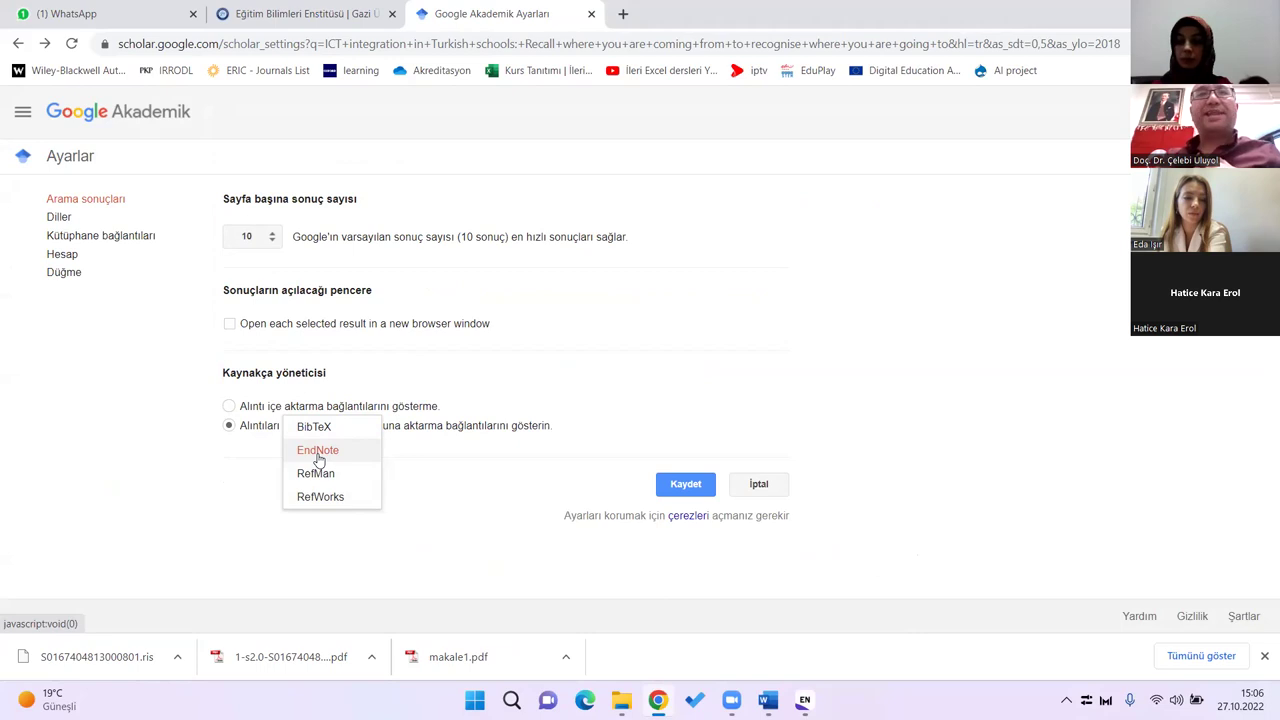
pyautogui.click(318, 458)
pyautogui.click(674, 490)
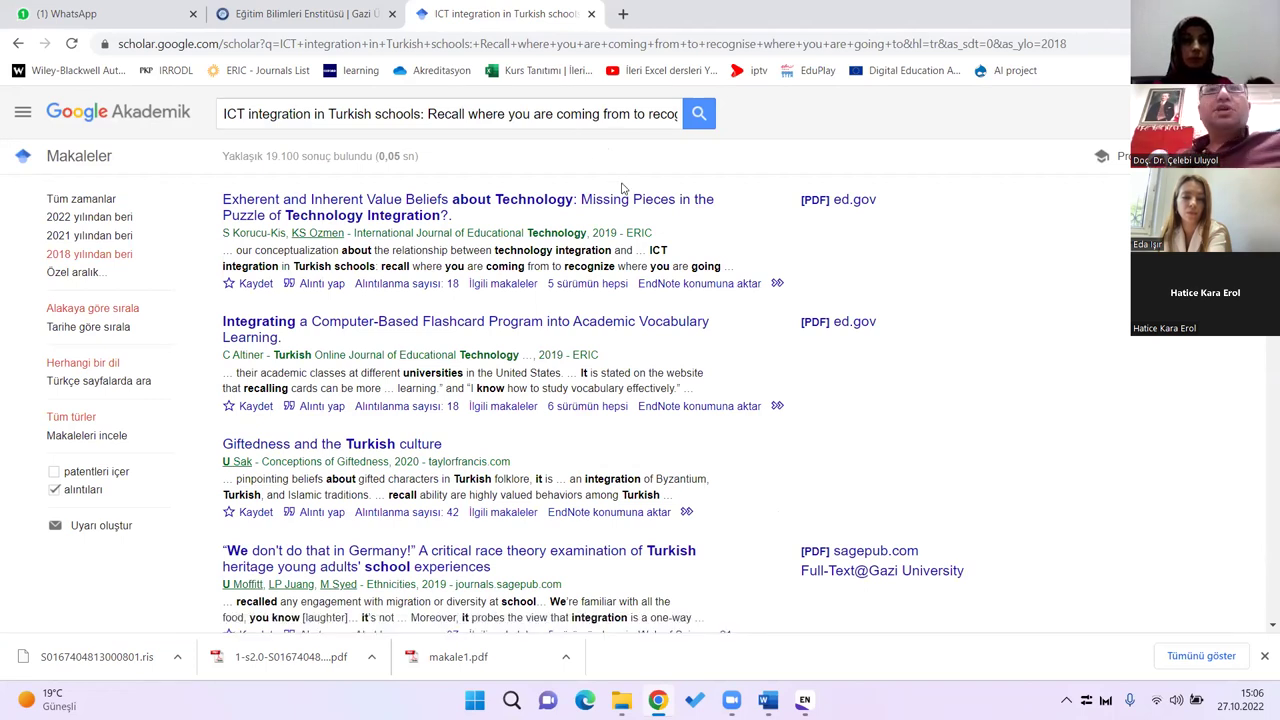
# Step: Download the 'We don't do that in Germany!' article's citation as scholar.enw
pyautogui.scroll(-3, 760, 380)
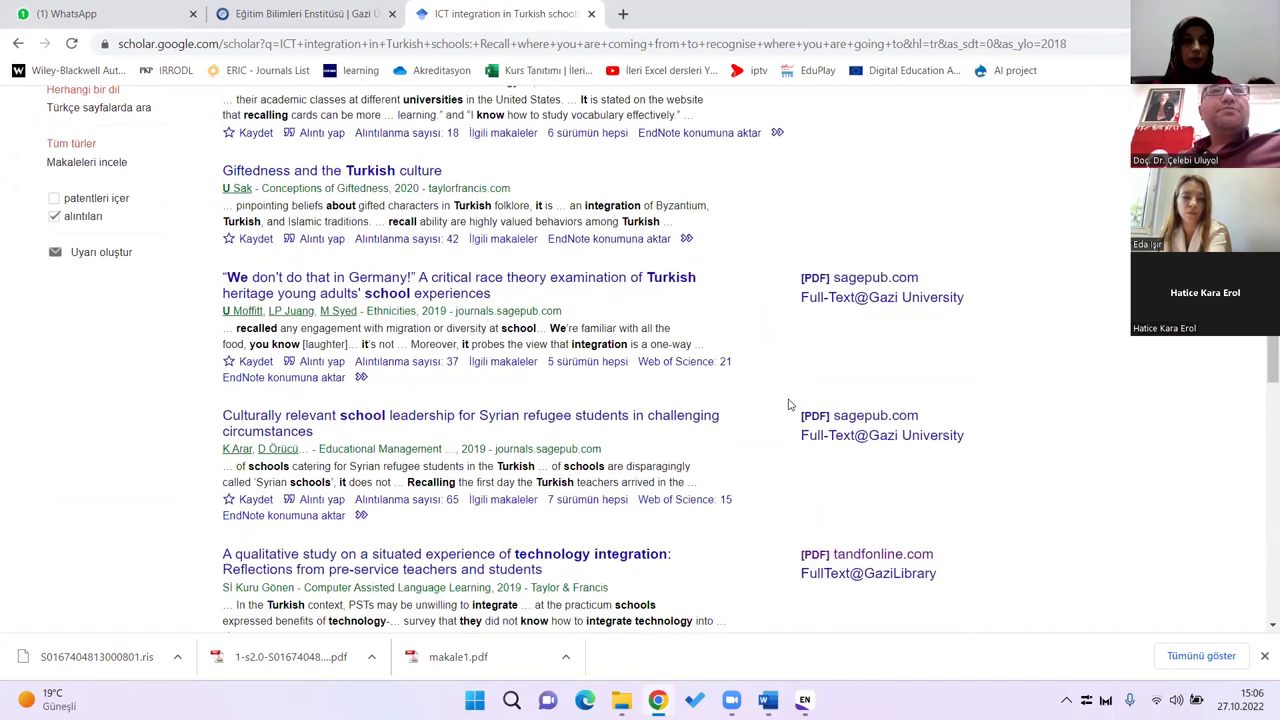
pyautogui.scroll(-1, 788, 404)
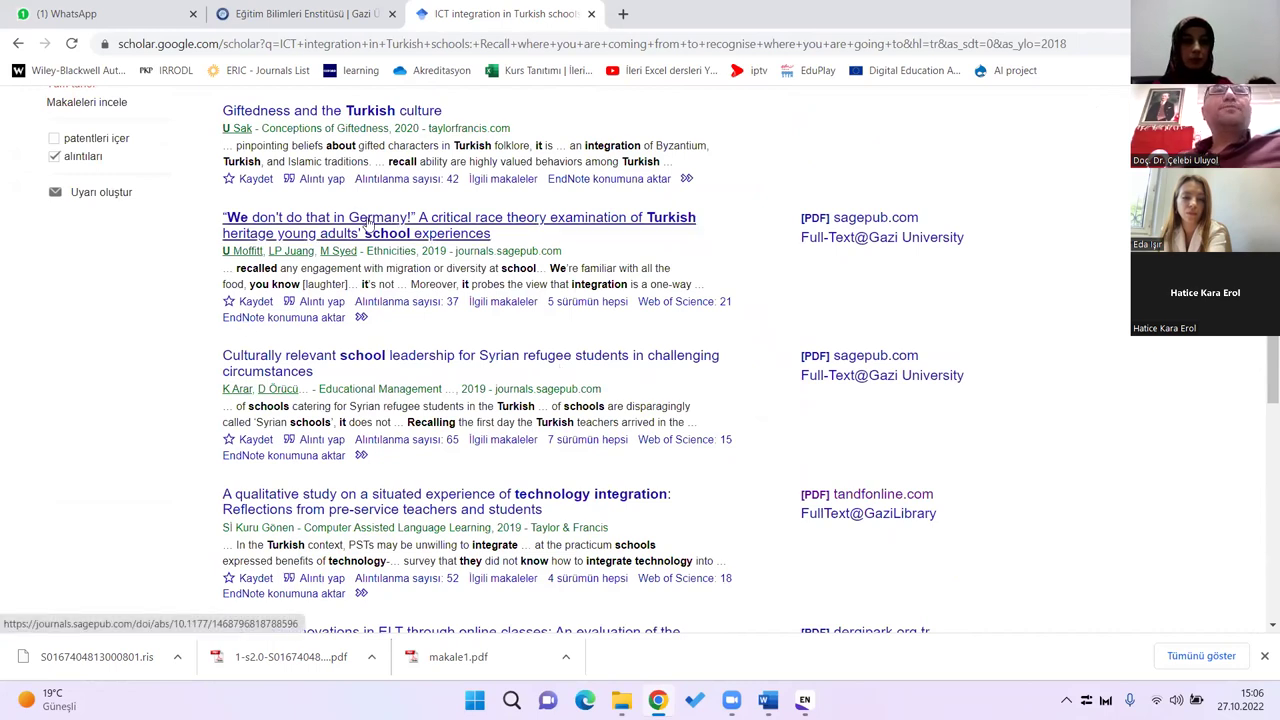
pyautogui.click(297, 318)
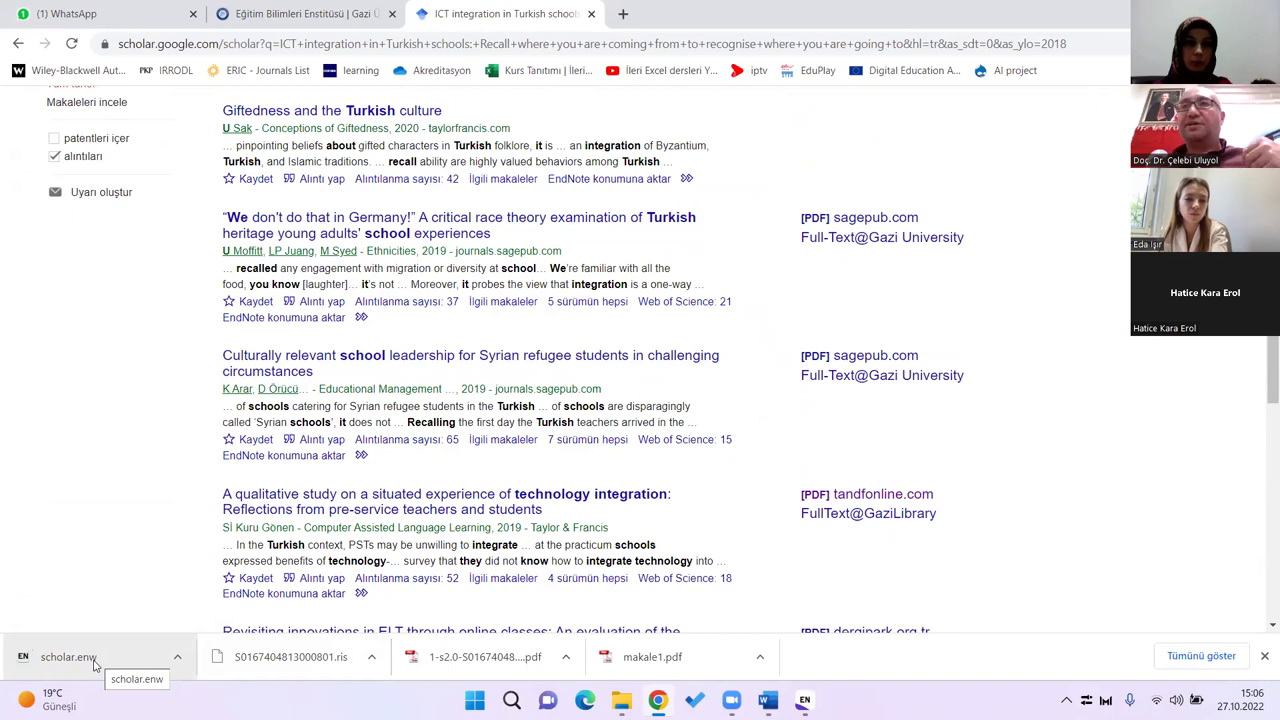
# Step: Import scholar.enw into EndNote and review the Moffitt 2019 reference's summary, fields and PDFs
pyautogui.click(95, 664)
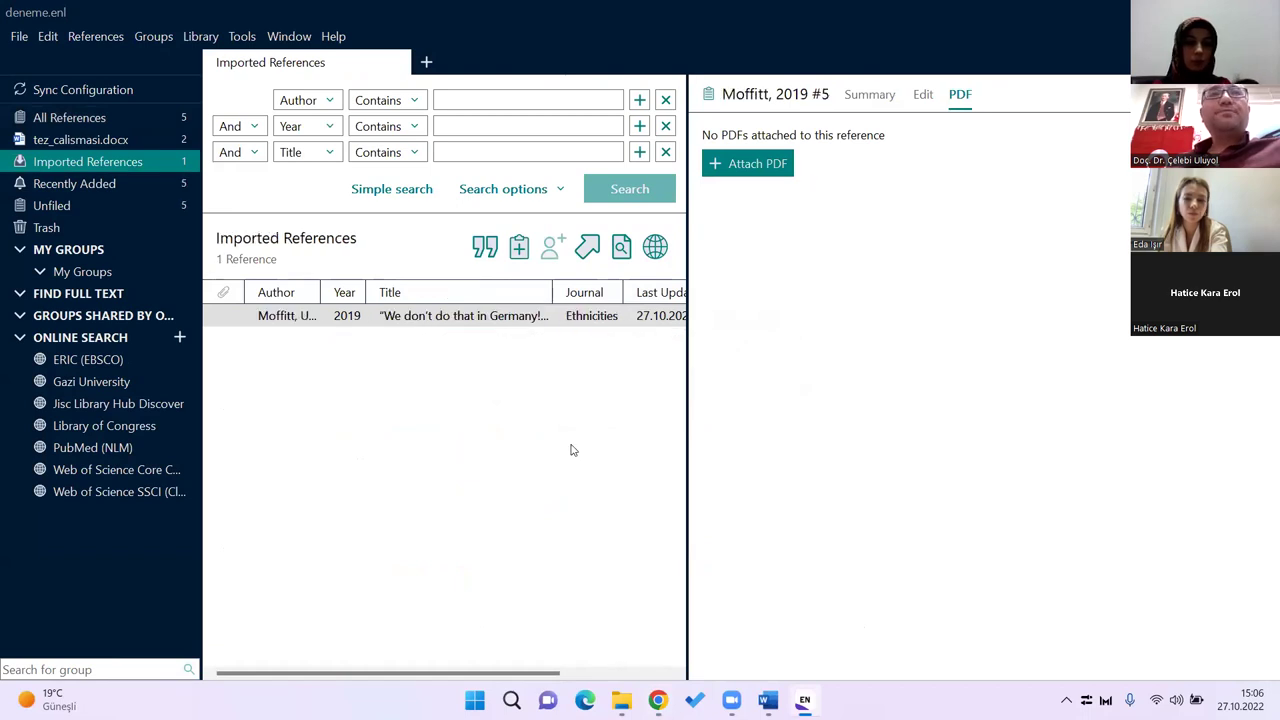
pyautogui.click(684, 381)
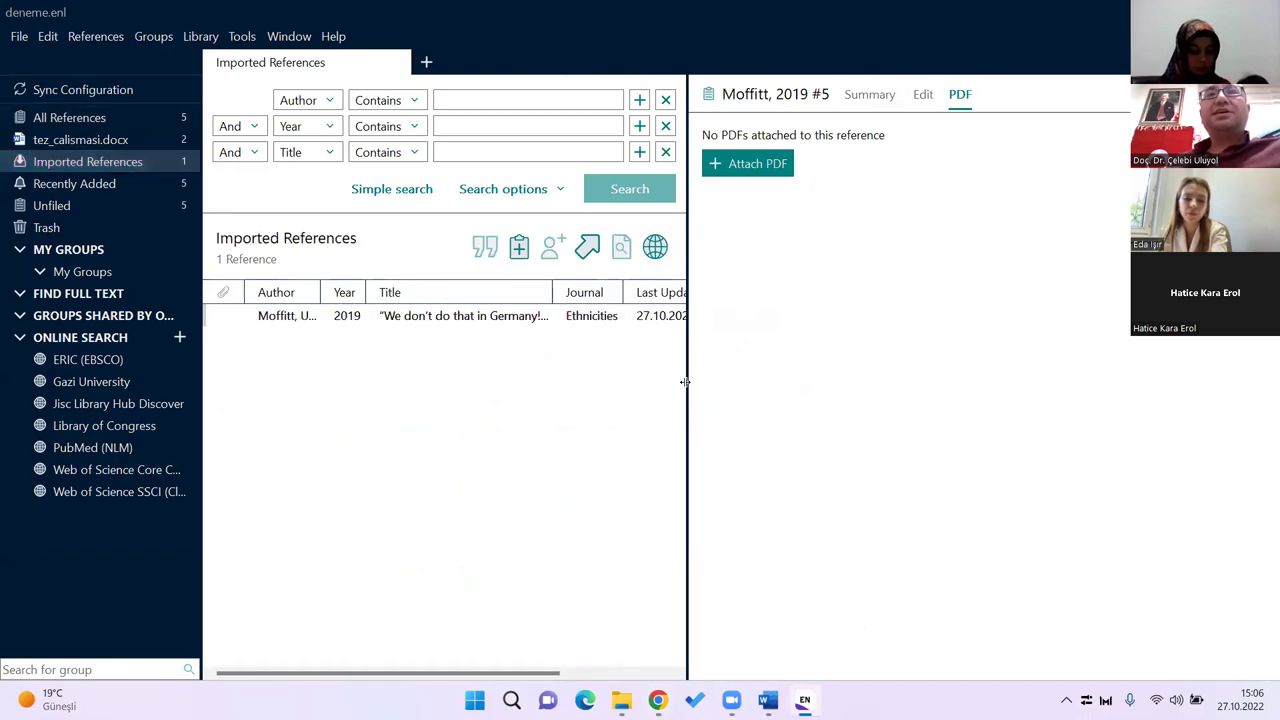
pyautogui.click(479, 320)
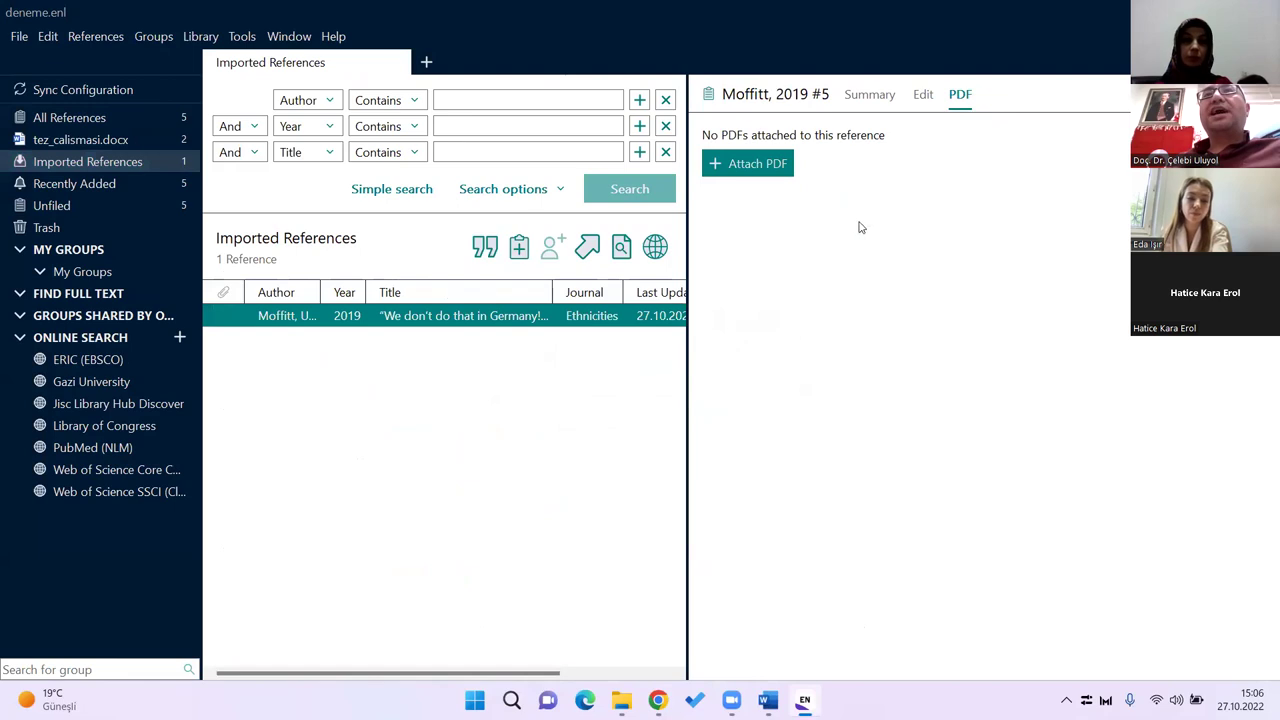
pyautogui.click(877, 95)
pyautogui.click(925, 94)
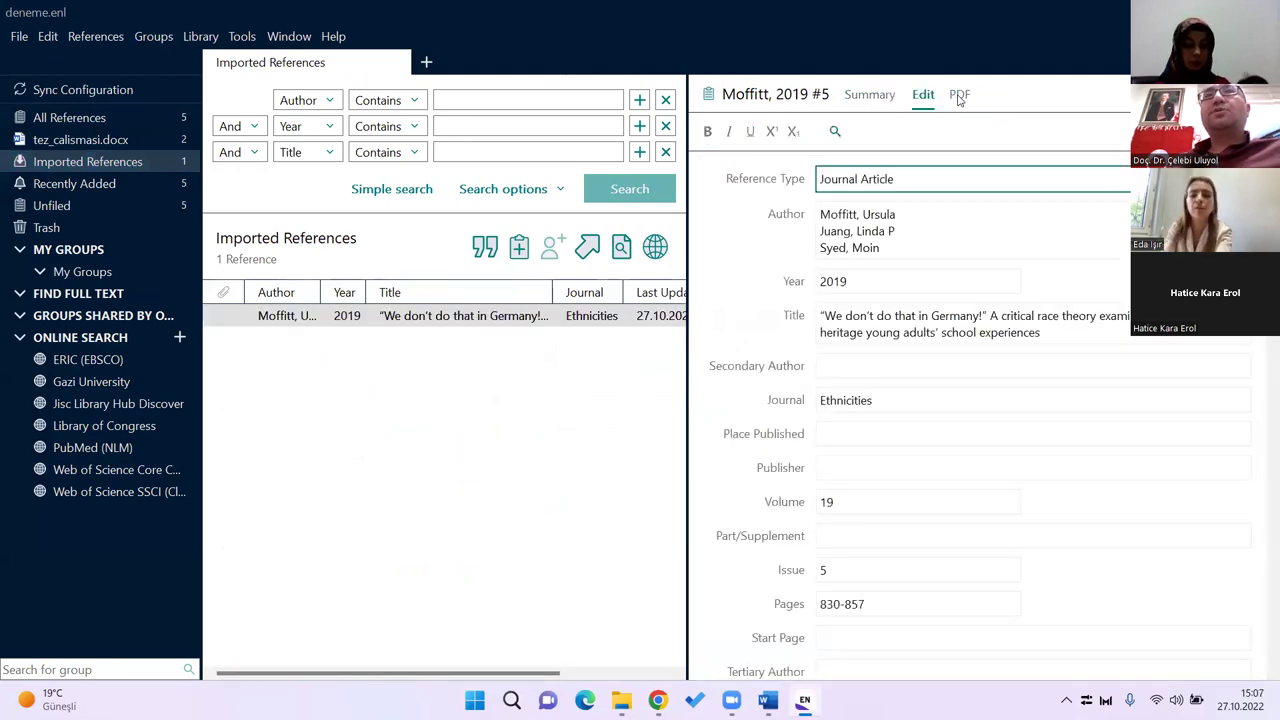
pyautogui.click(958, 94)
pyautogui.click(924, 97)
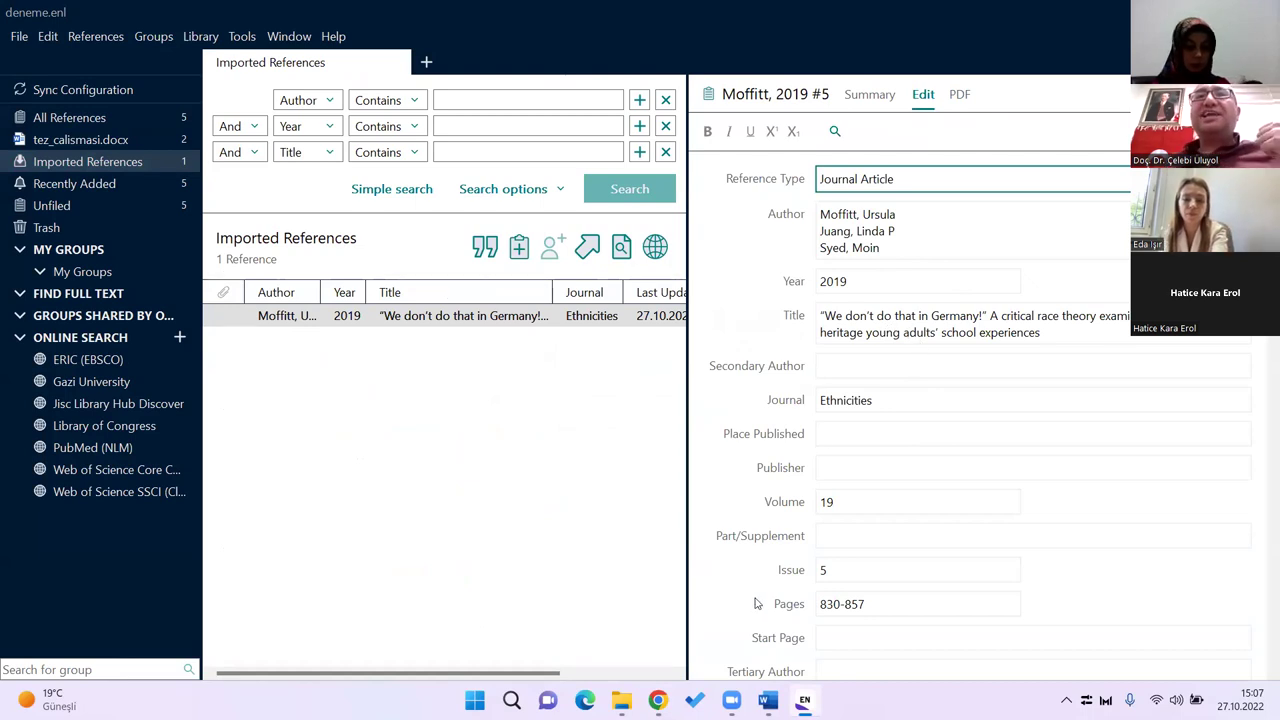
pyautogui.click(660, 700)
# Step: Google 'tr dizin makale arama' and open the TR Dizin site
pyautogui.click(470, 40)
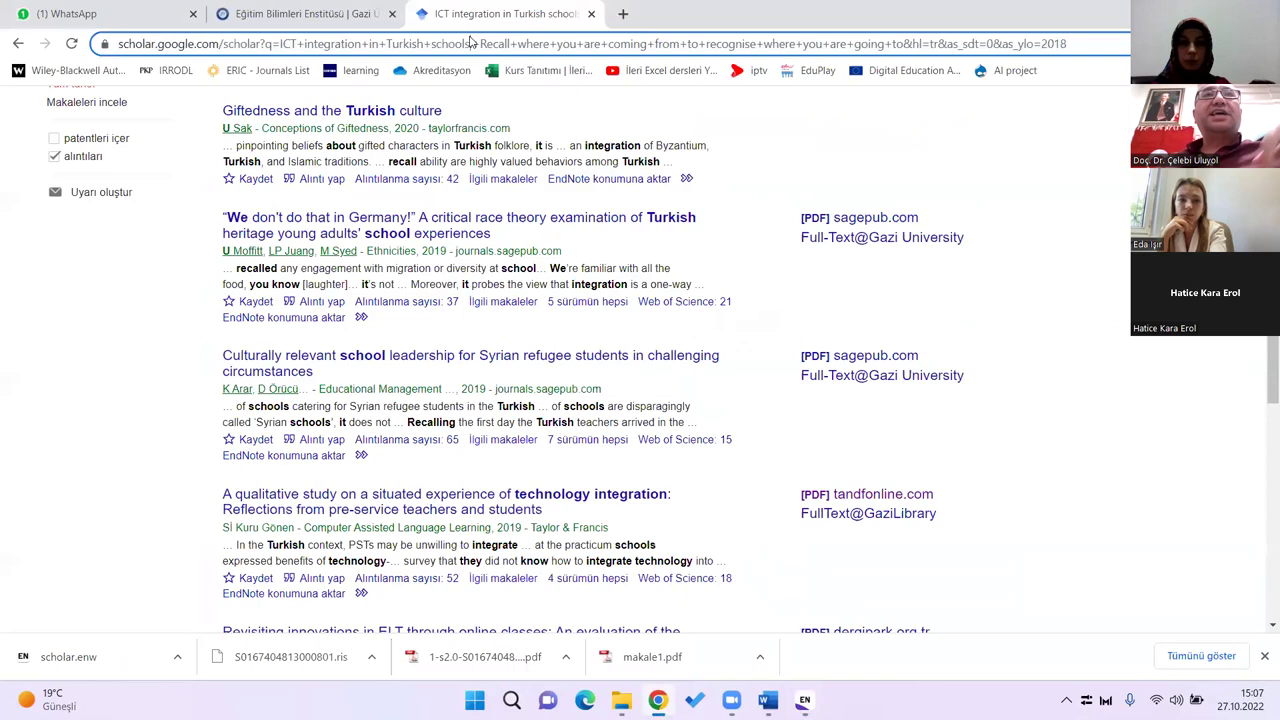
pyautogui.write('tr dizin m')
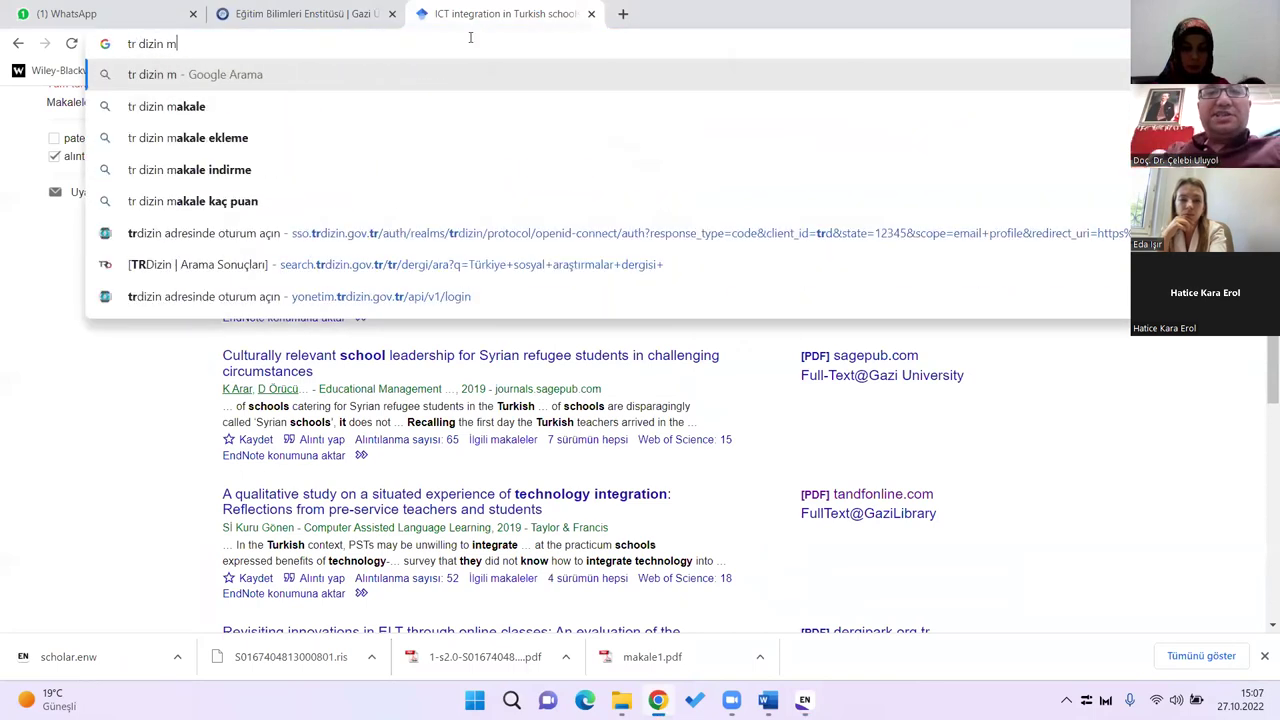
pyautogui.write('akale arama')
pyautogui.press('Return')
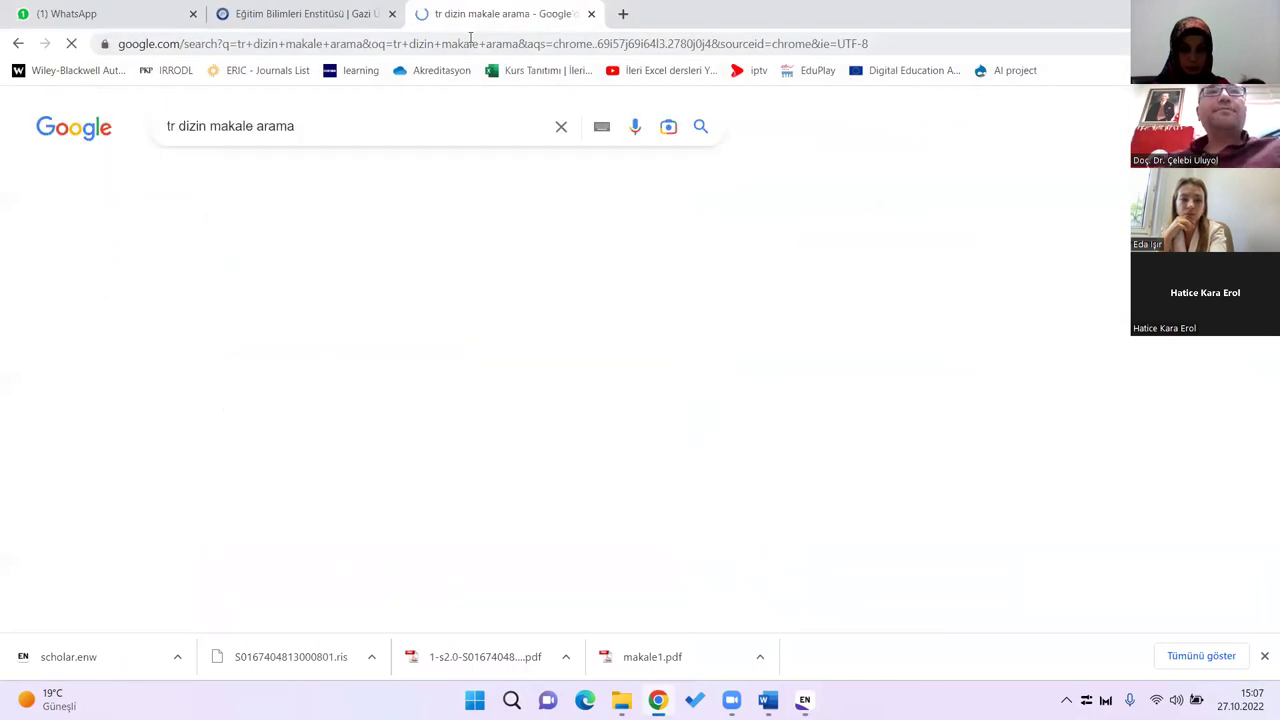
pyautogui.click(281, 276)
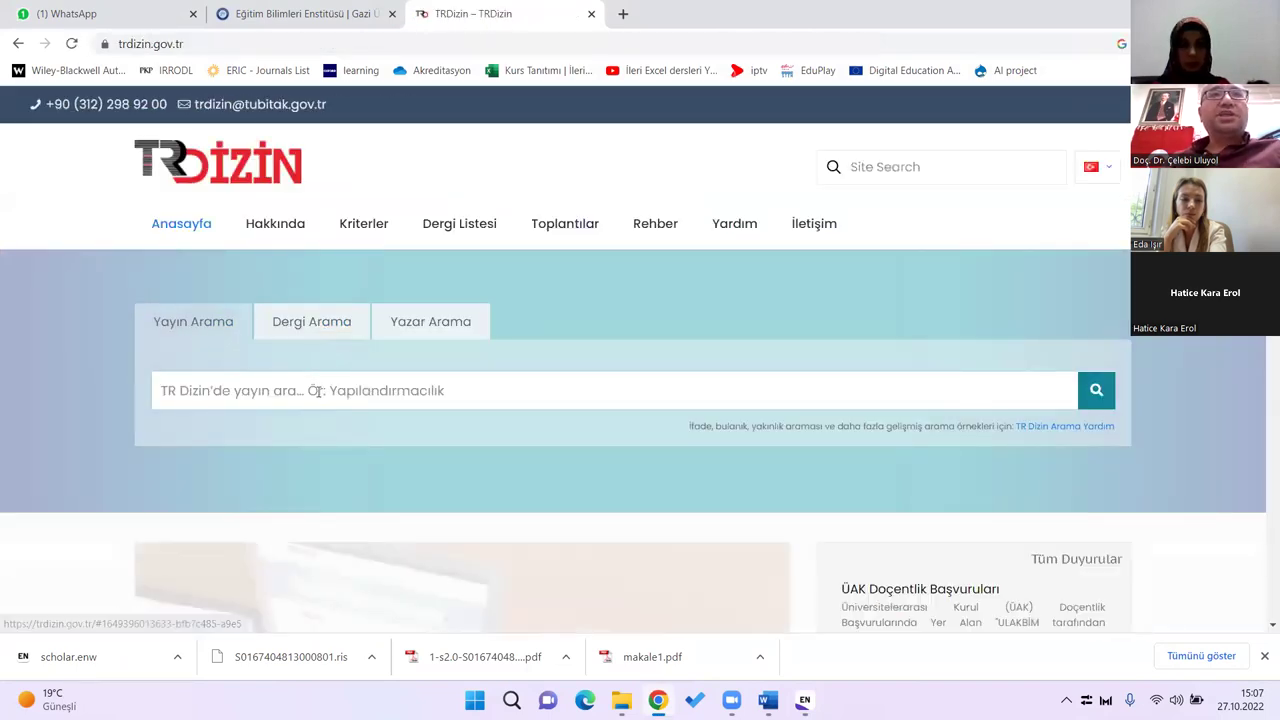
# Step: Search TR Dizin for 'uzaktan eğitim' and export the first result's citation to EndNote
pyautogui.click(316, 390)
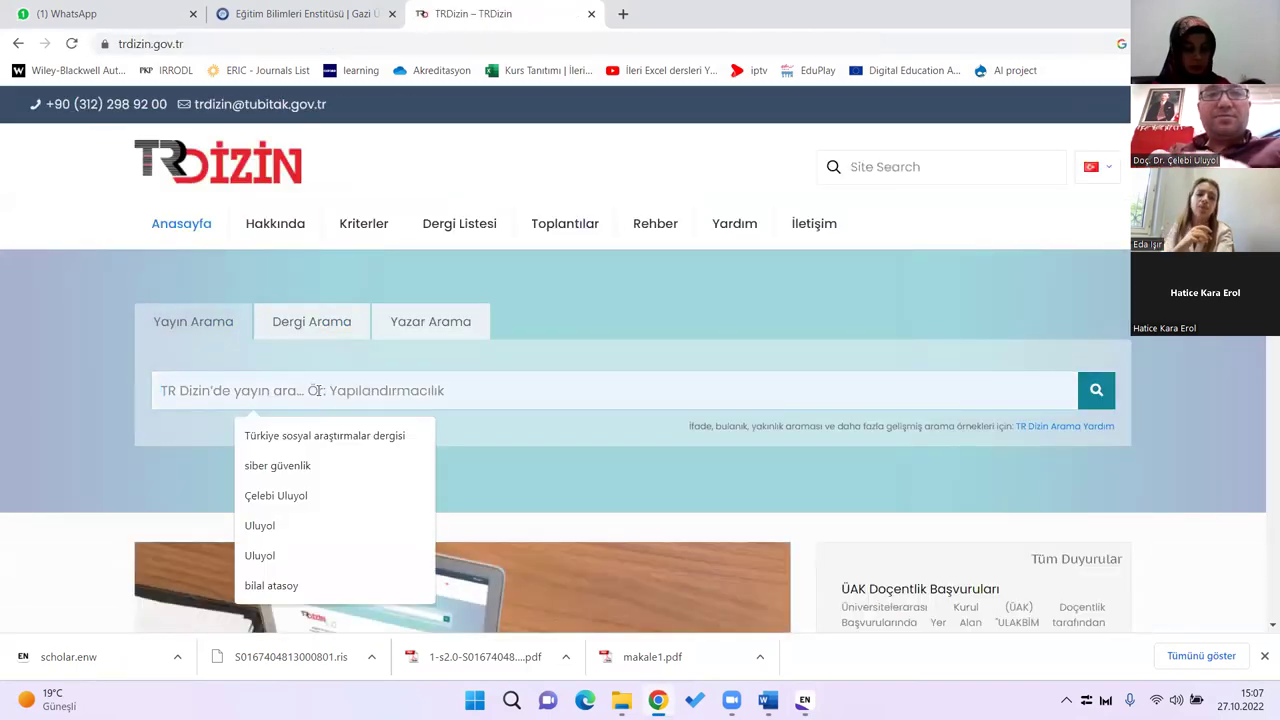
pyautogui.write('uzaktn eği')
pyautogui.press('BackSpace')
pyautogui.press('BackSpace')
pyautogui.press('BackSpace')
pyautogui.press('BackSpace')
pyautogui.press('BackSpace')
pyautogui.write('an eğitim')
pyautogui.press('Return')
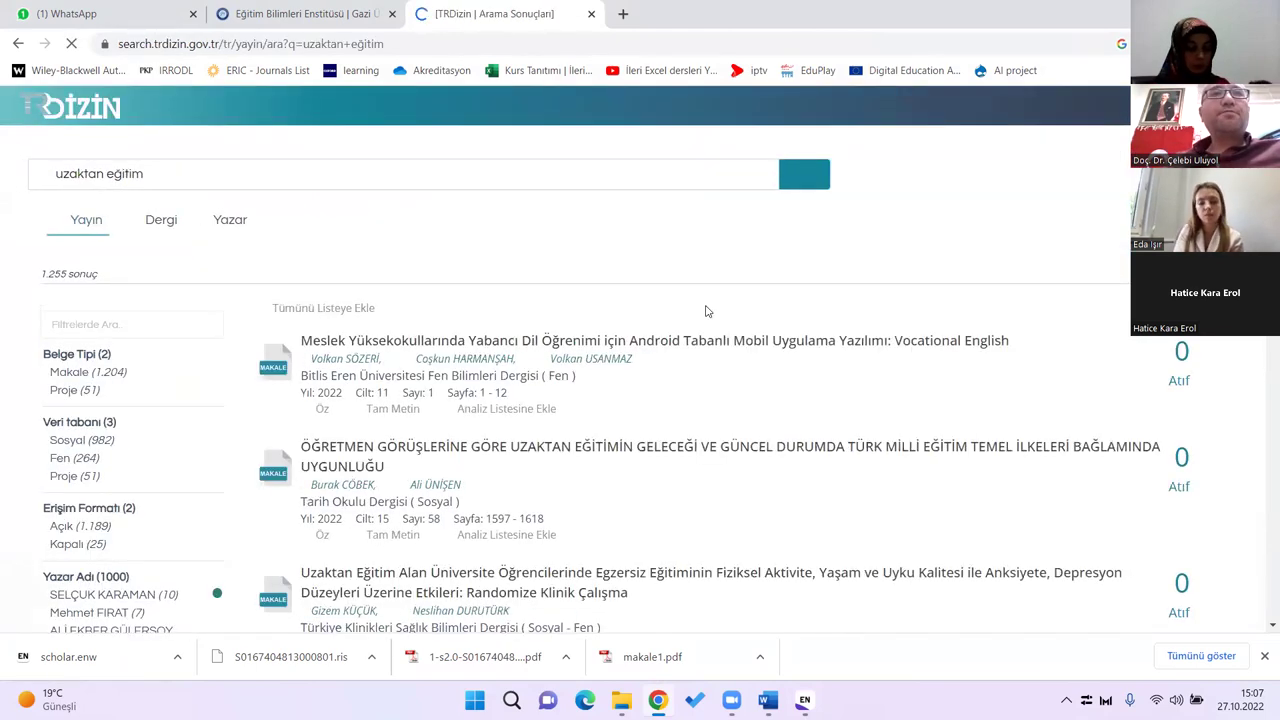
pyautogui.click(797, 344)
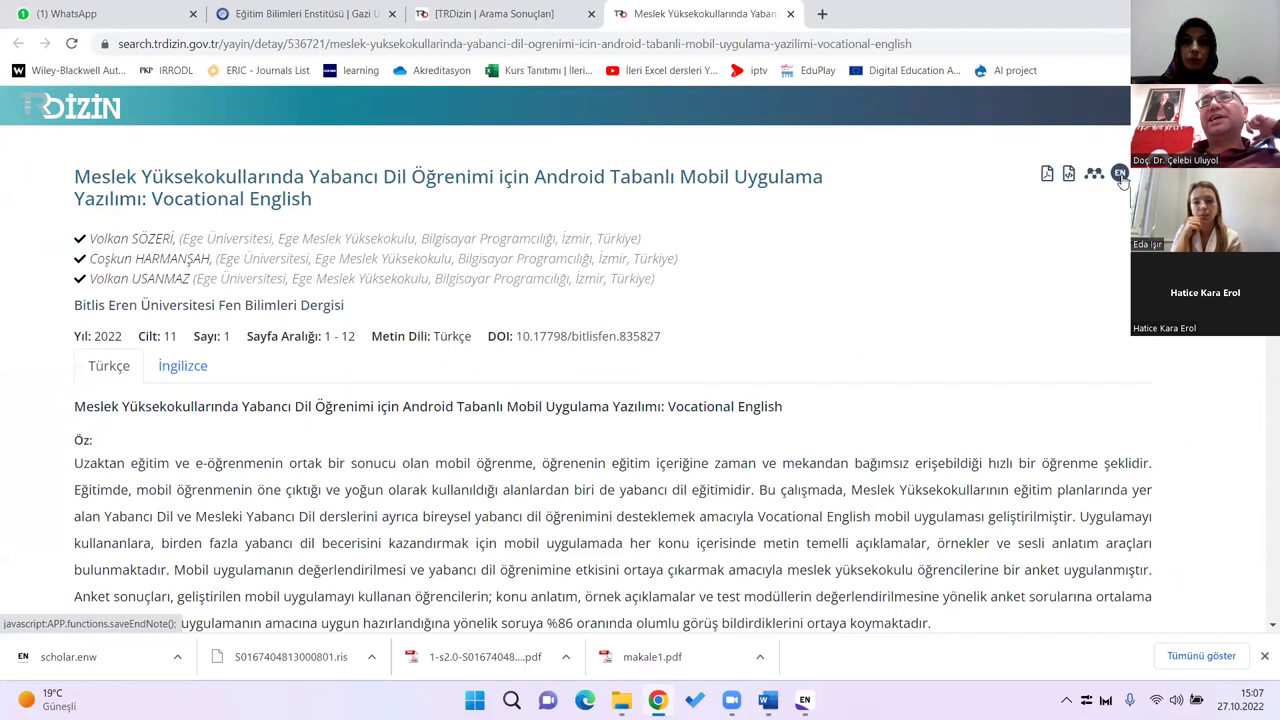
pyautogui.click(1121, 175)
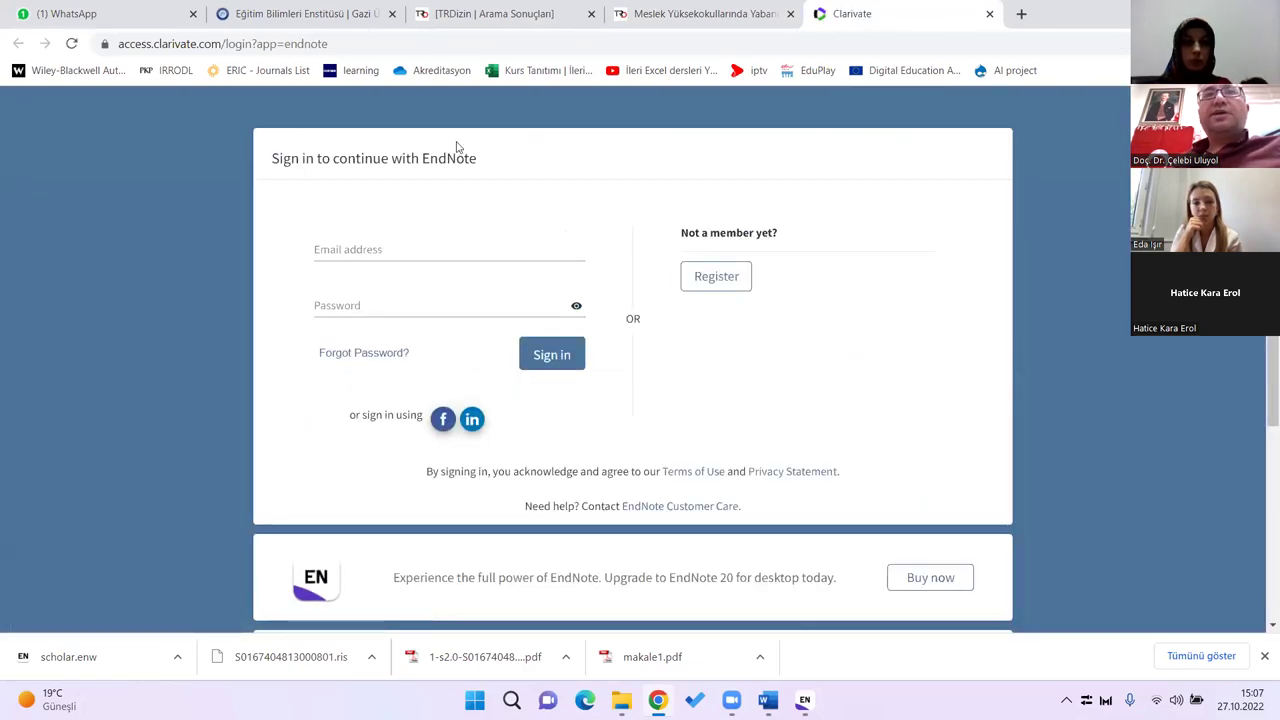
# Step: Attempt the EndNote Online sign-in three times with the saved account's e-mail and password, then close the Clarivate page
pyautogui.click(366, 249)
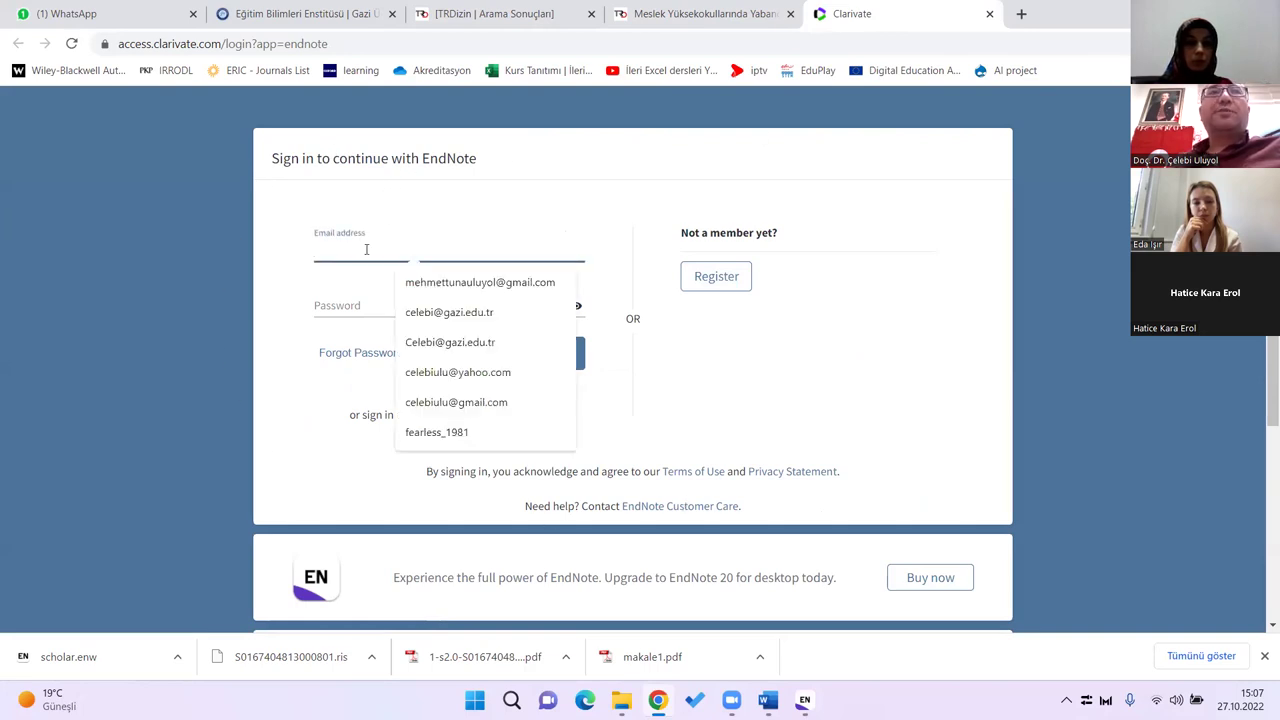
pyautogui.click(420, 311)
pyautogui.click(374, 301)
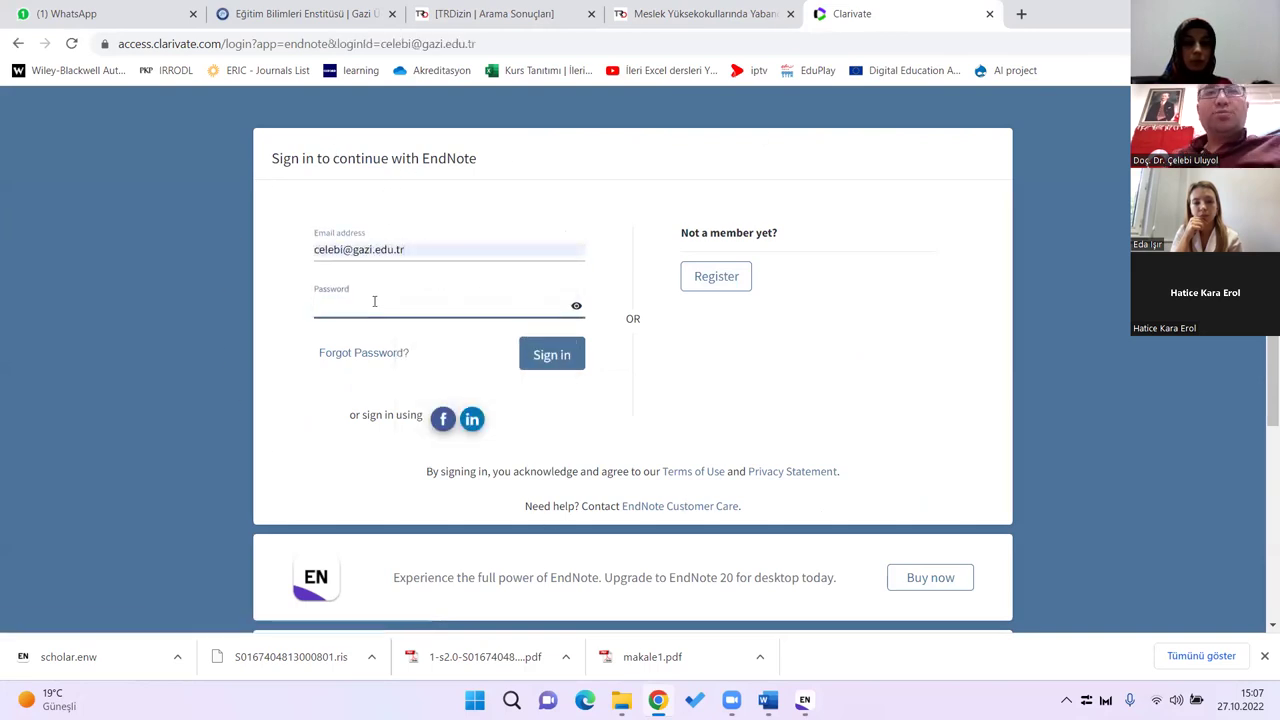
pyautogui.write('••••••••')
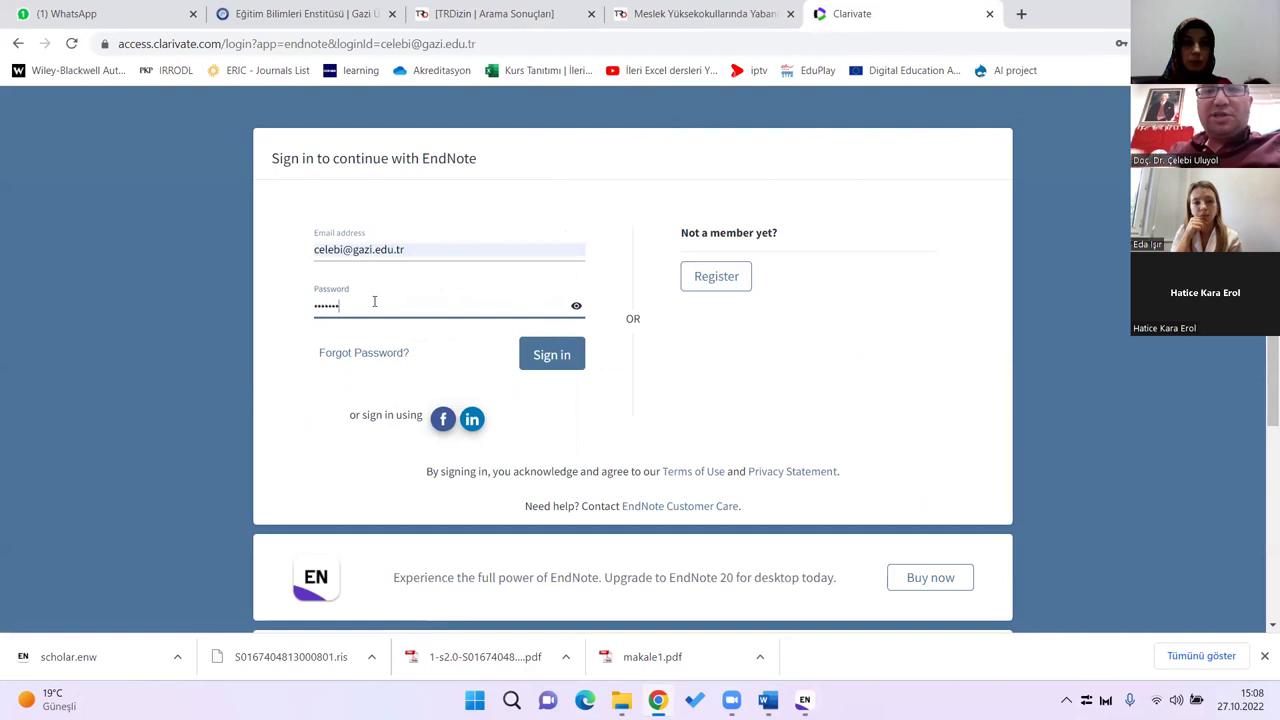
pyautogui.press('Return')
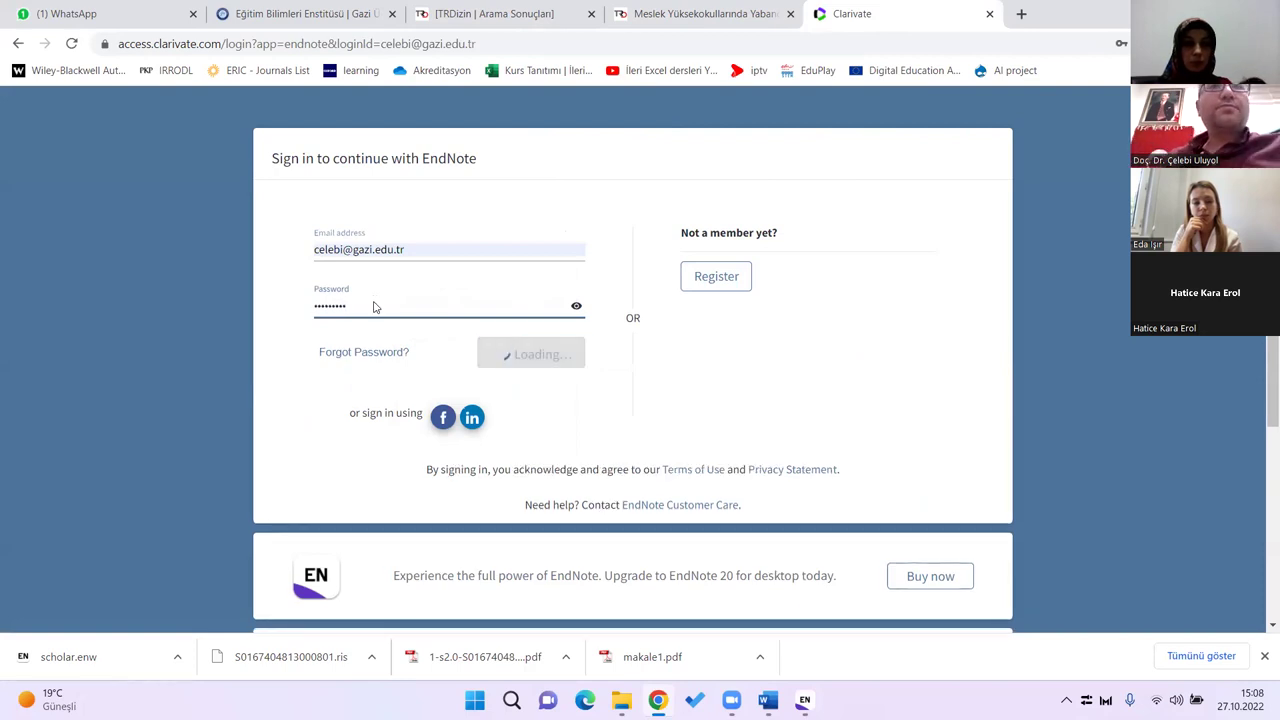
pyautogui.write('••••••••')
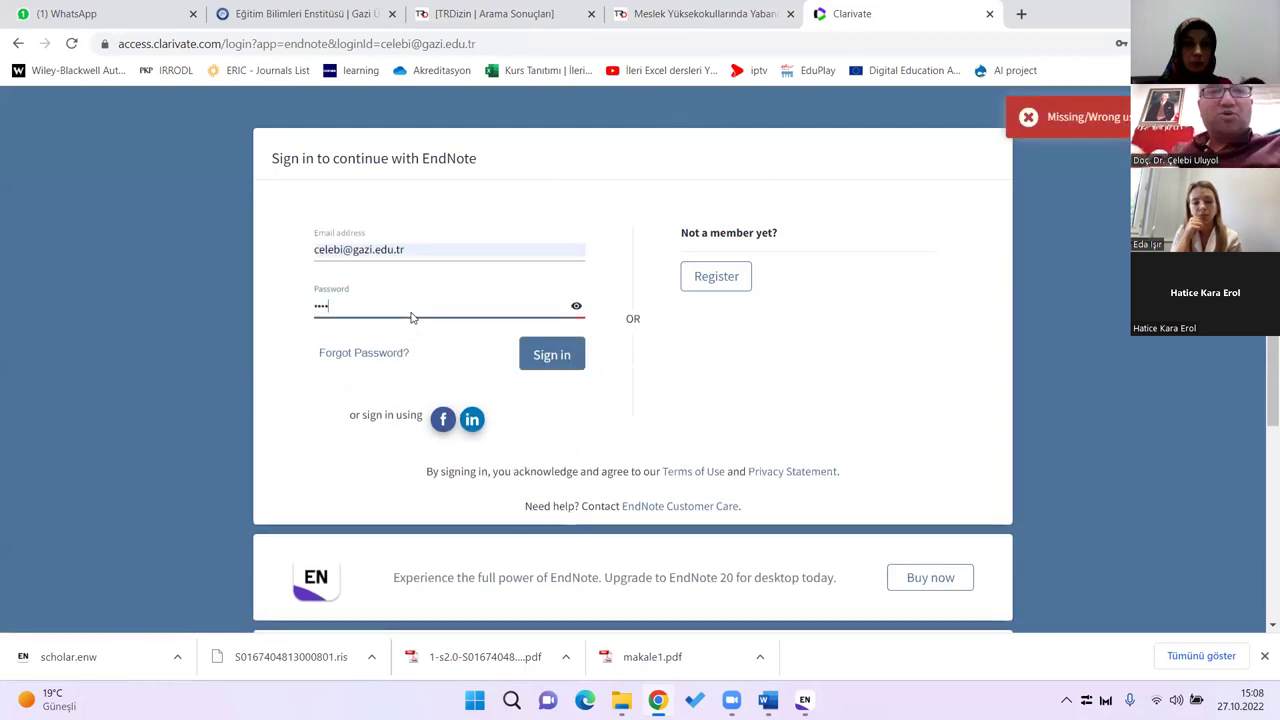
pyautogui.press('Return')
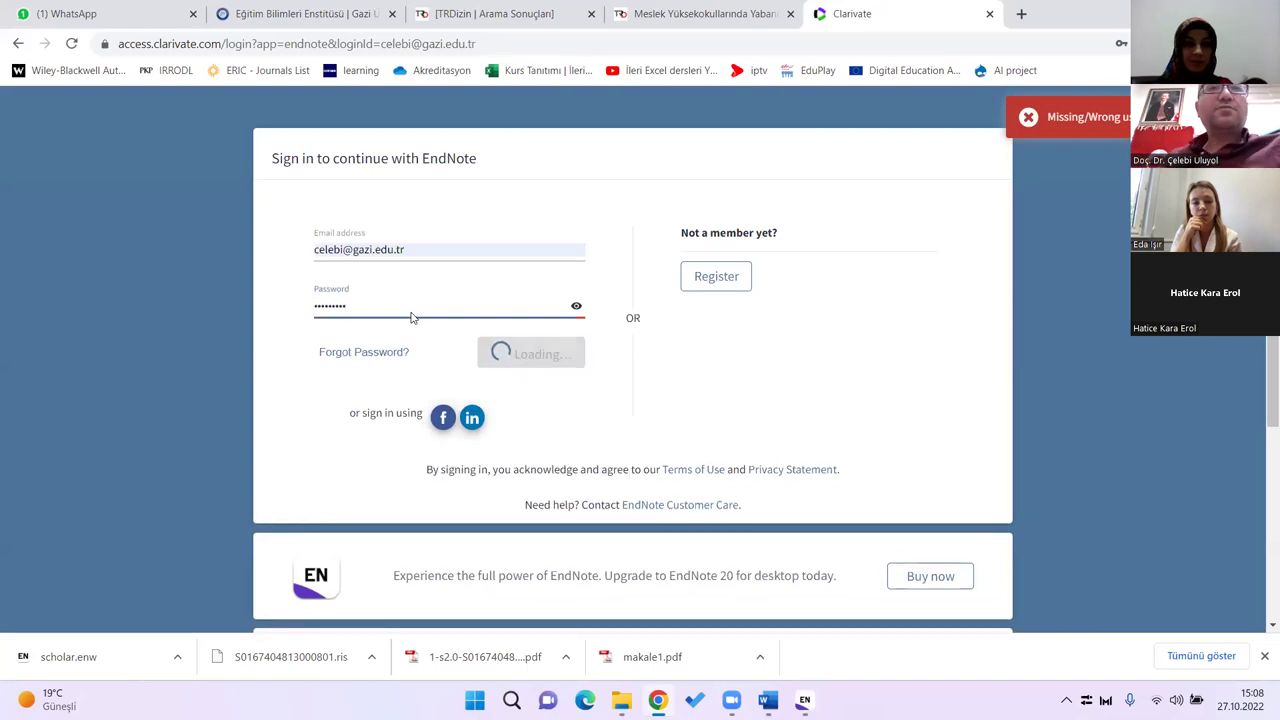
pyautogui.write('•••')
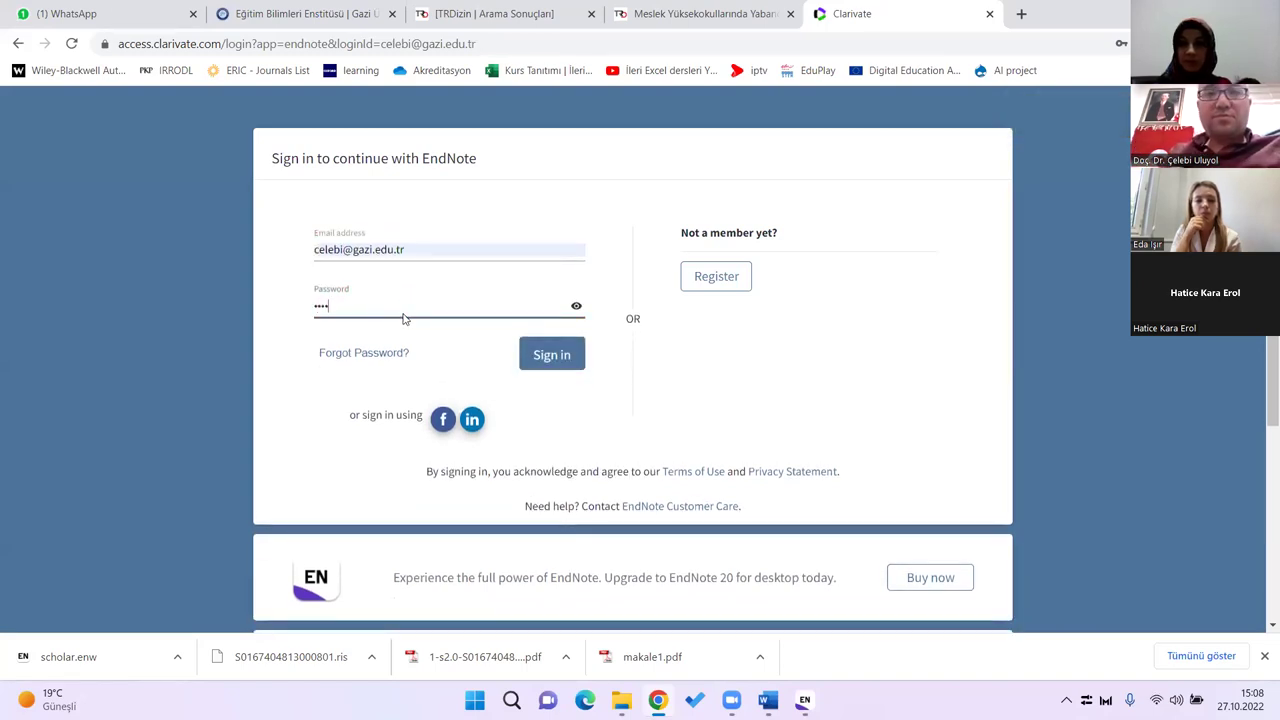
pyautogui.write('•••••')
pyautogui.press('Return')
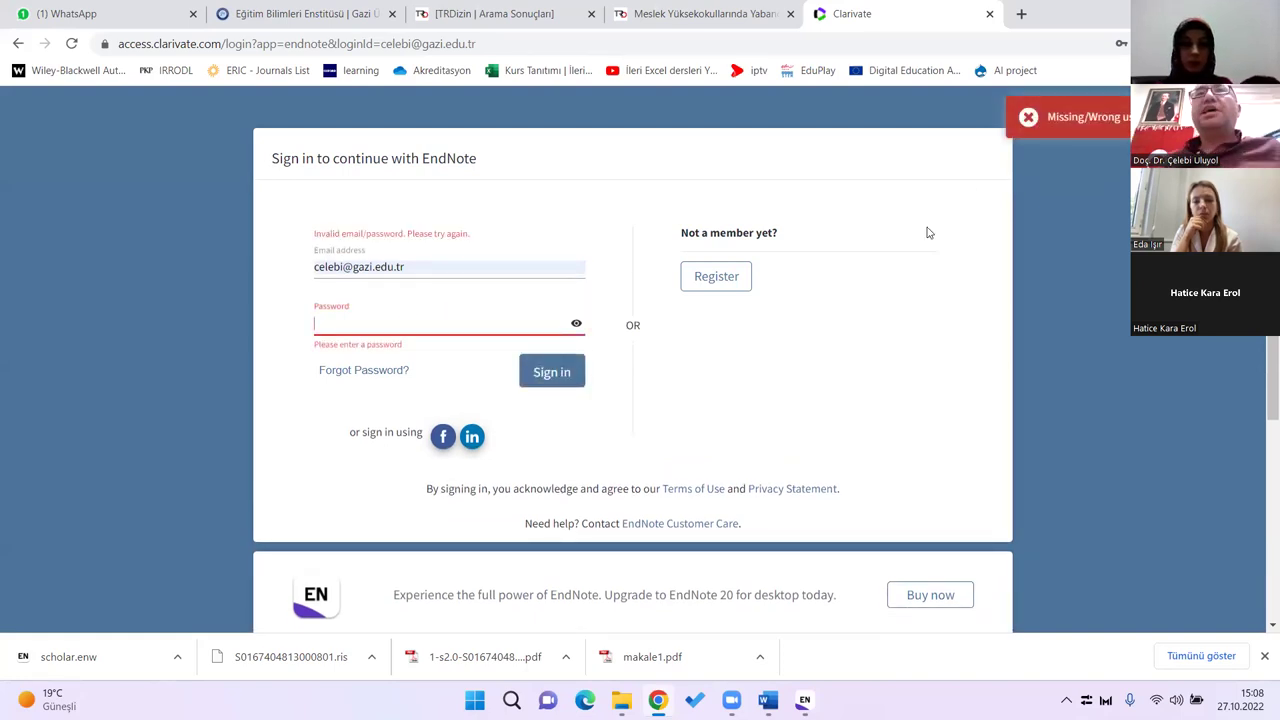
pyautogui.click(14, 45)
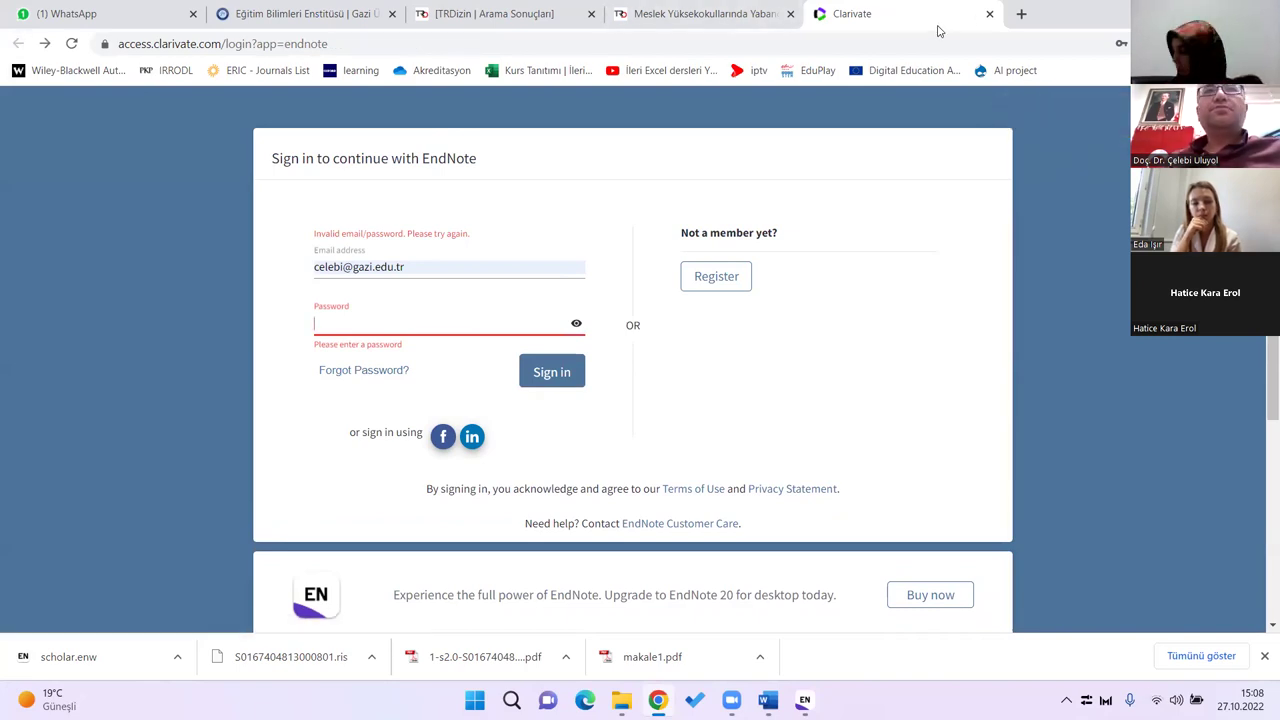
pyautogui.click(988, 16)
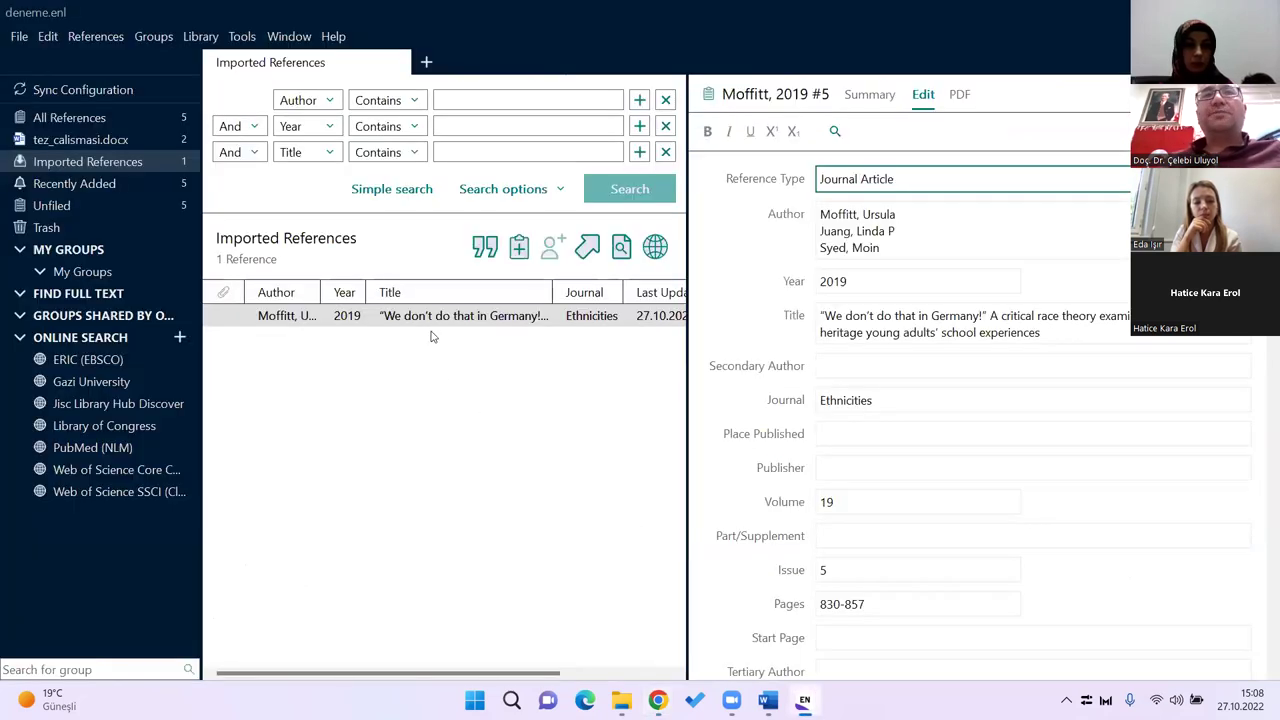
pyautogui.click(447, 318)
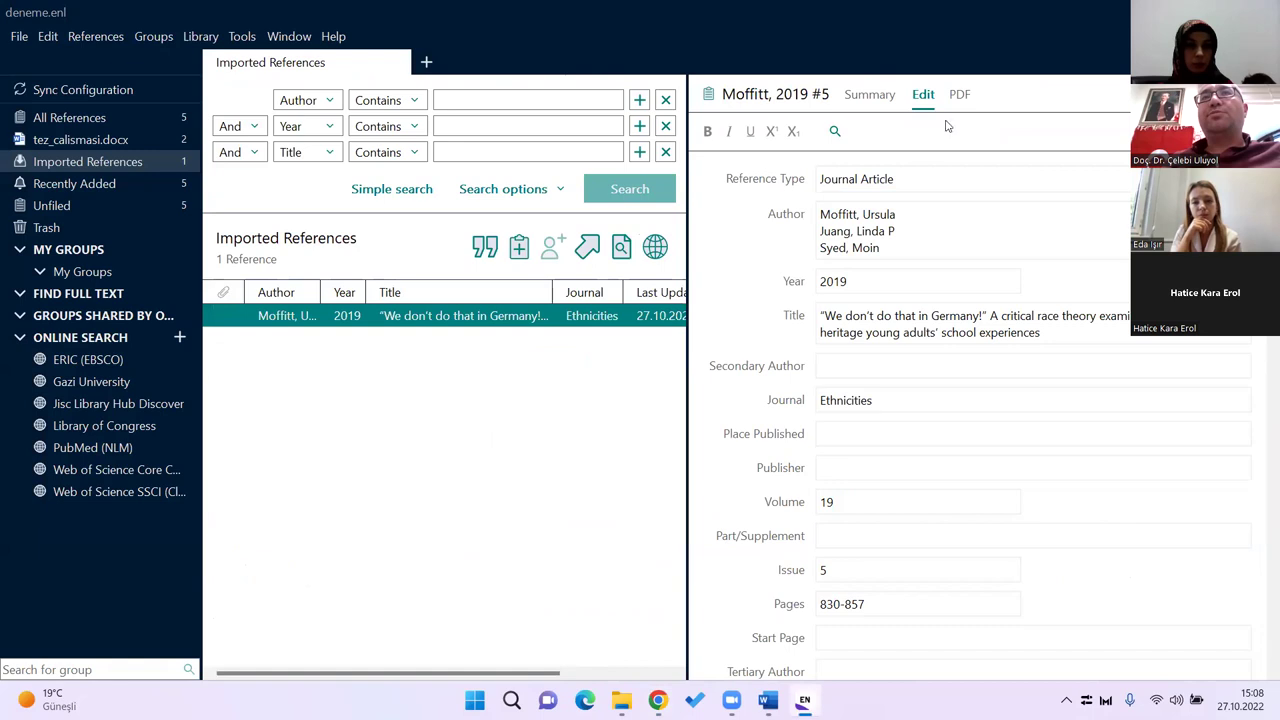
pyautogui.click(660, 699)
pyautogui.click(410, 44)
# Step: Open Web of Science's search page, then Google 'british journal of educational technology'
pyautogui.write('webofsci')
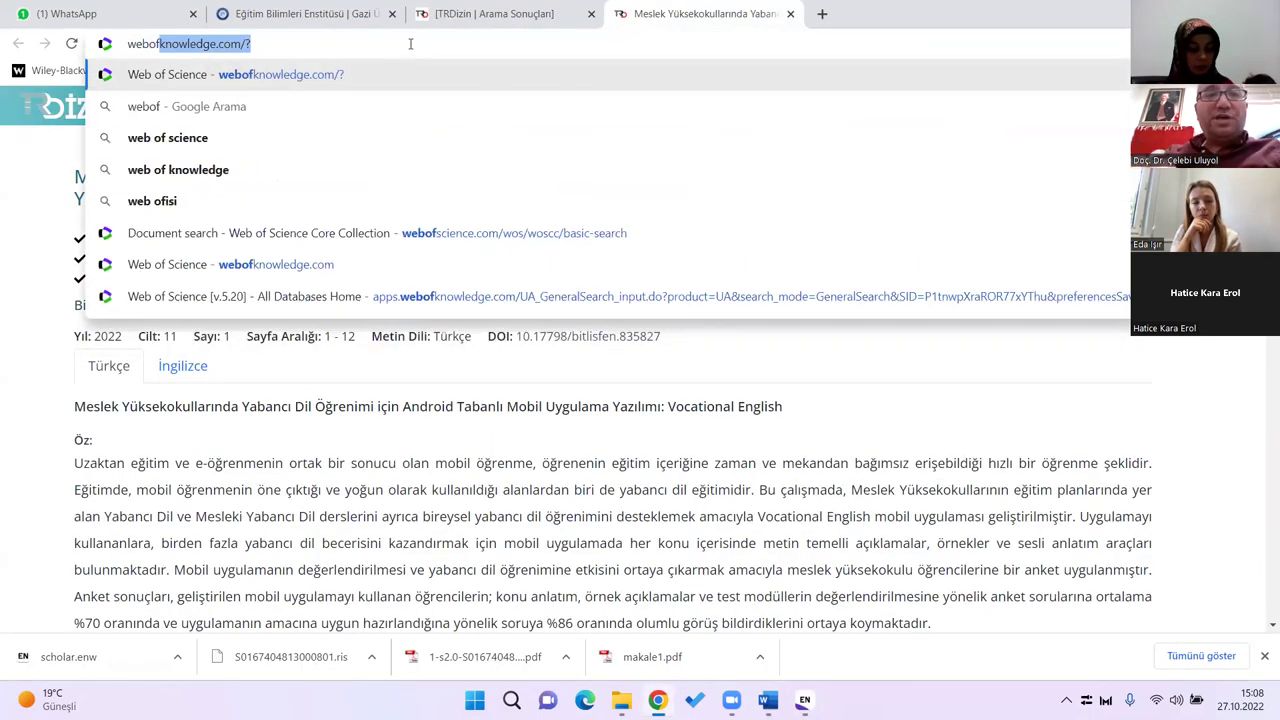
pyautogui.press('Return')
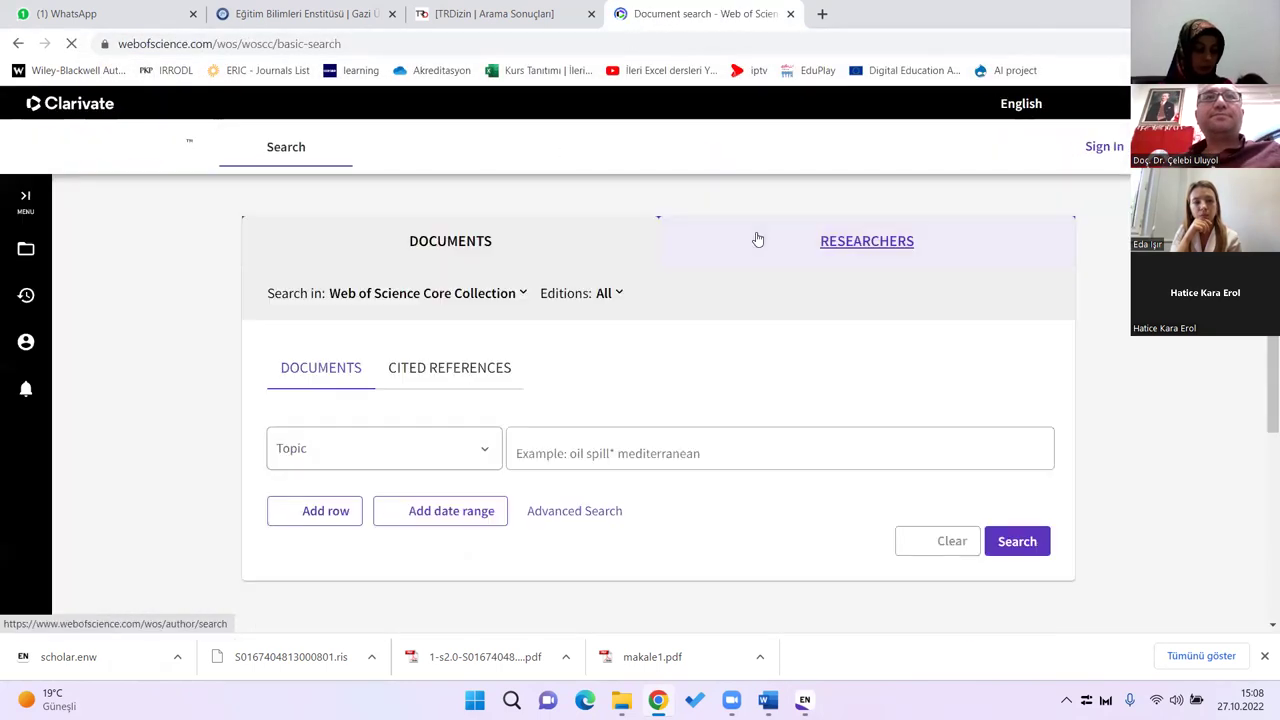
pyautogui.click(354, 45)
pyautogui.write('britis')
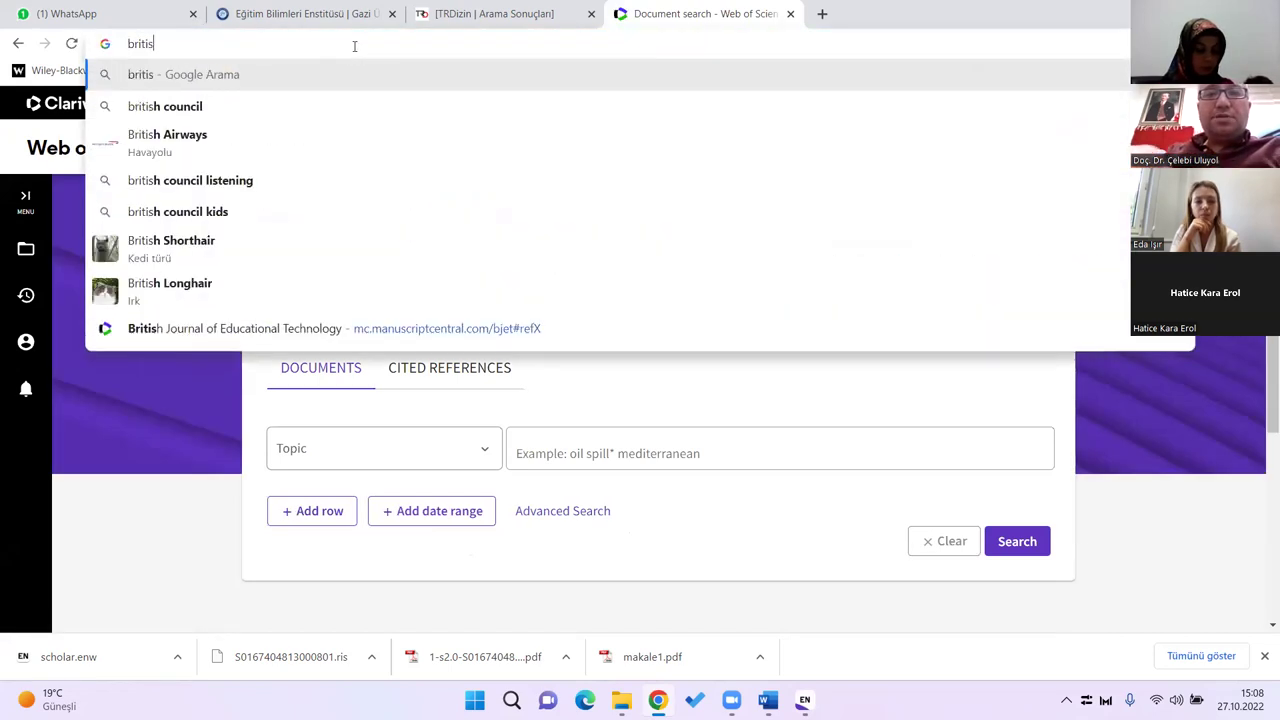
pyautogui.write('h journal of ')
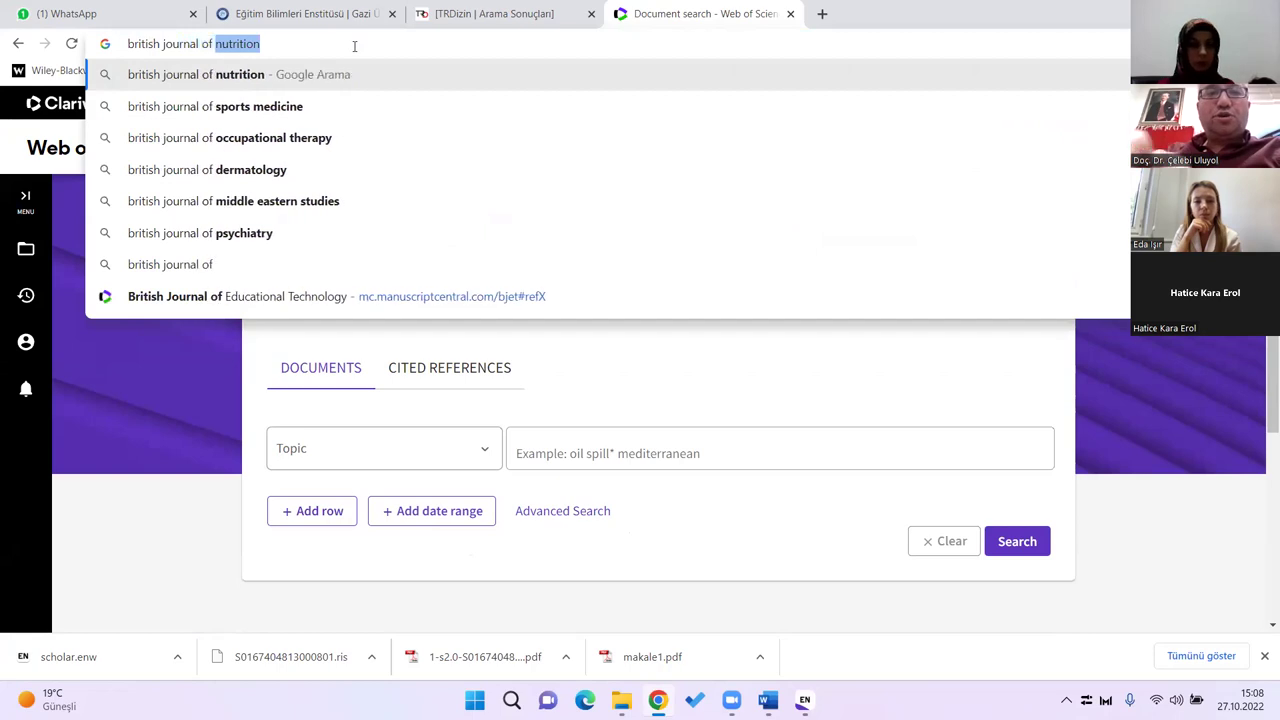
pyautogui.write('educational technology')
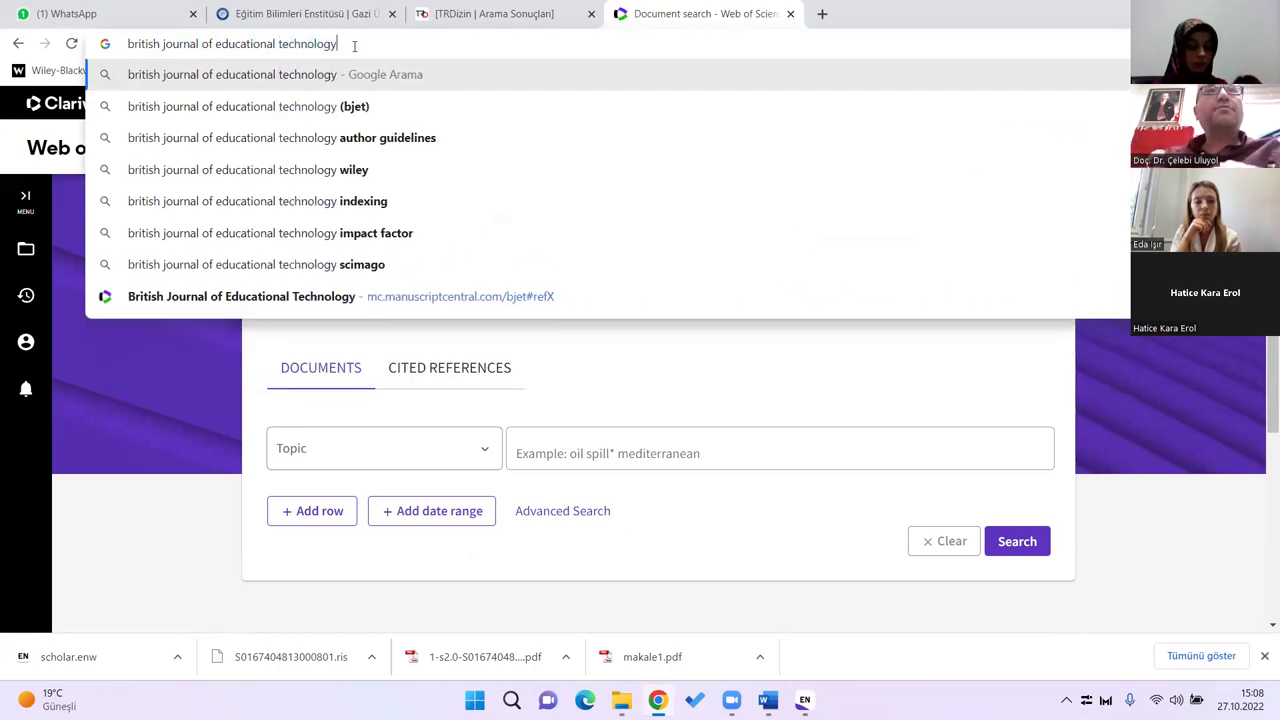
pyautogui.press('Return')
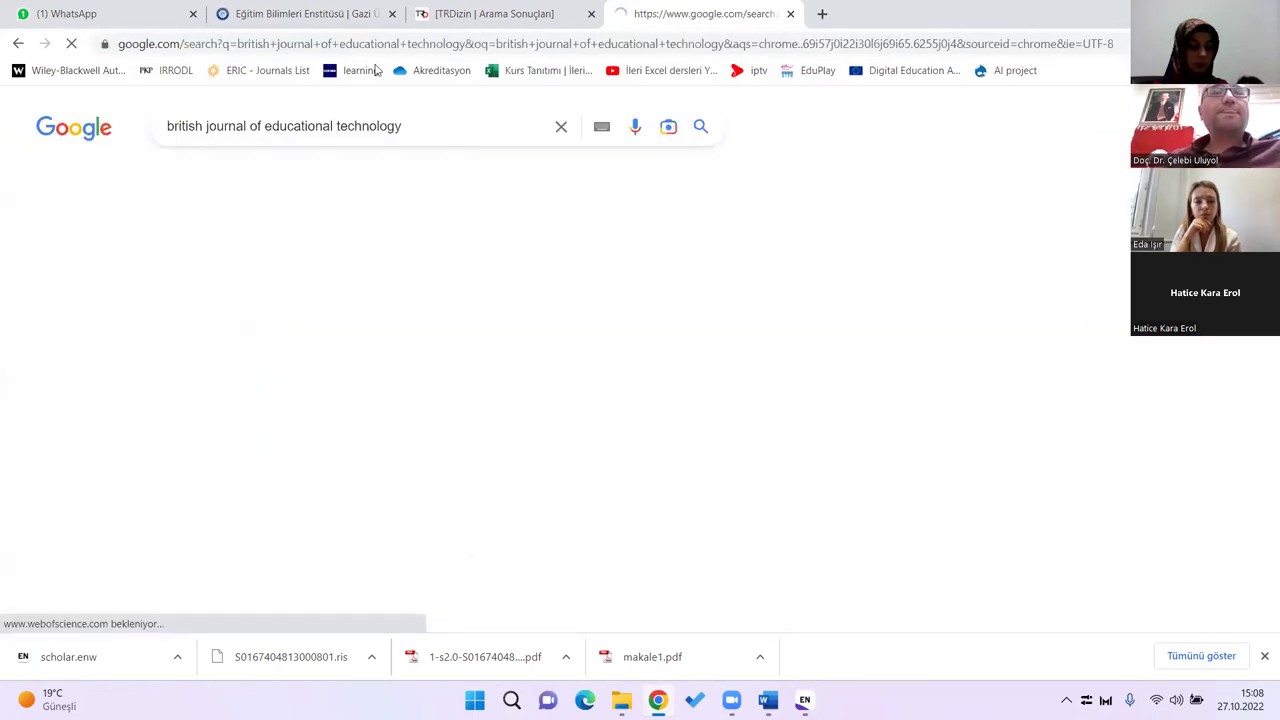
pyautogui.scroll(-1, 650, 356)
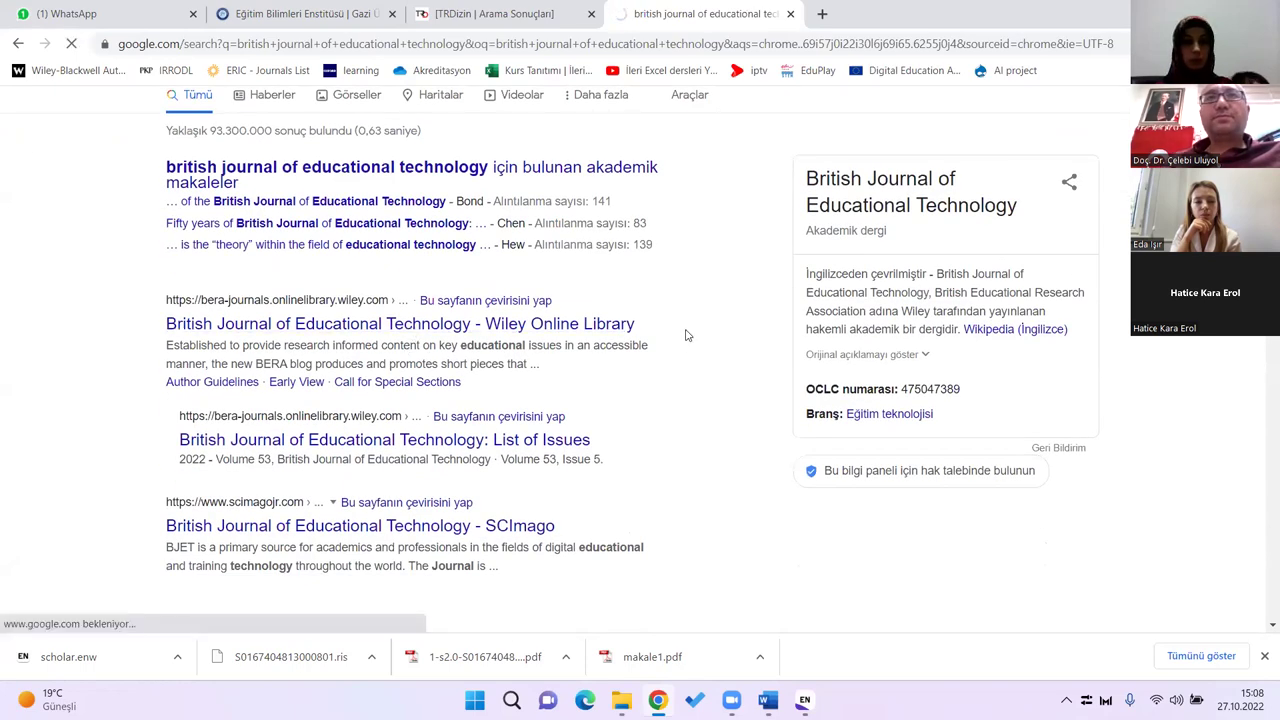
# Step: Open the British Journal of Educational Technology's current issue from the Browse menu
pyautogui.click(1264, 657)
pyautogui.scroll(-2, 668, 412)
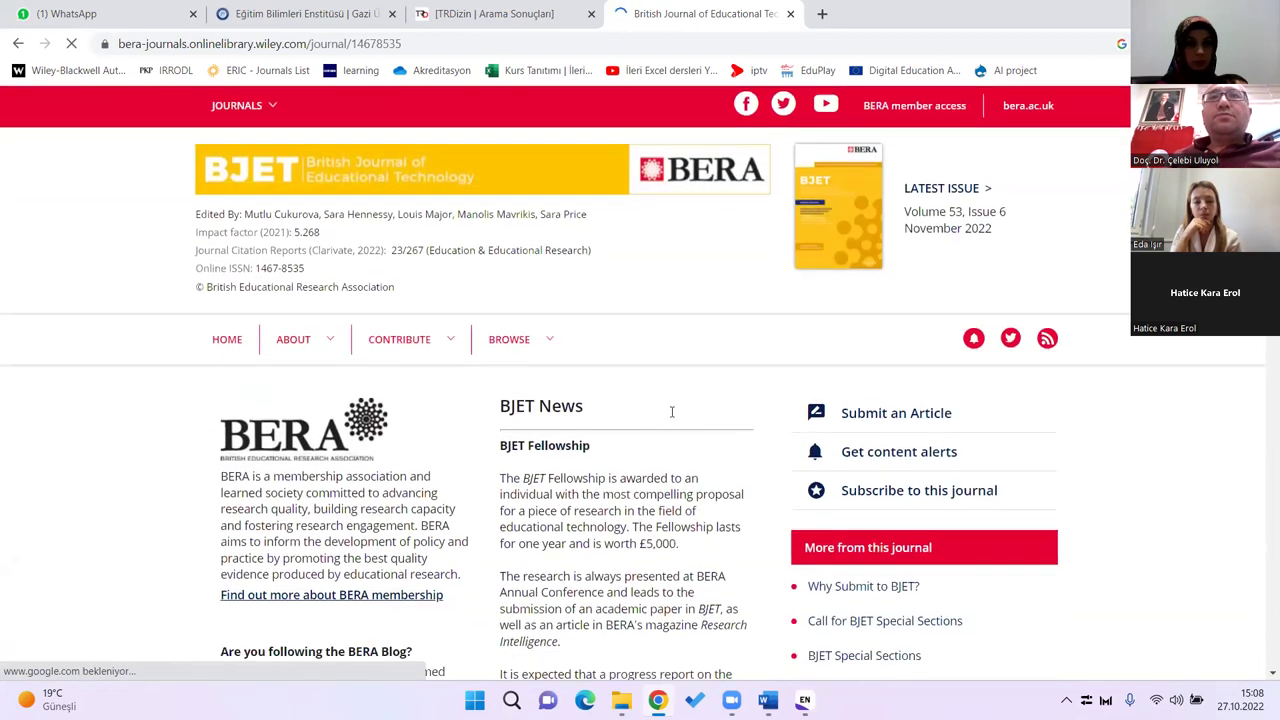
pyautogui.scroll(-1, 635, 332)
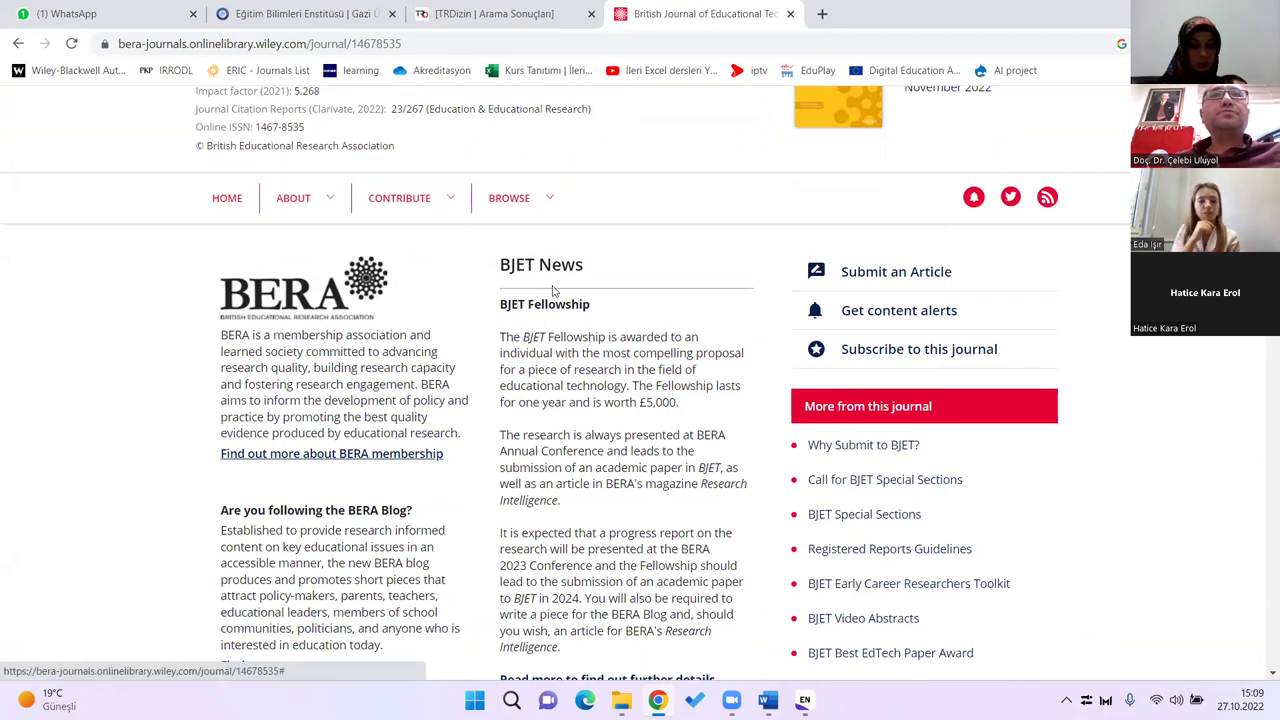
pyautogui.click(449, 202)
pyautogui.click(522, 200)
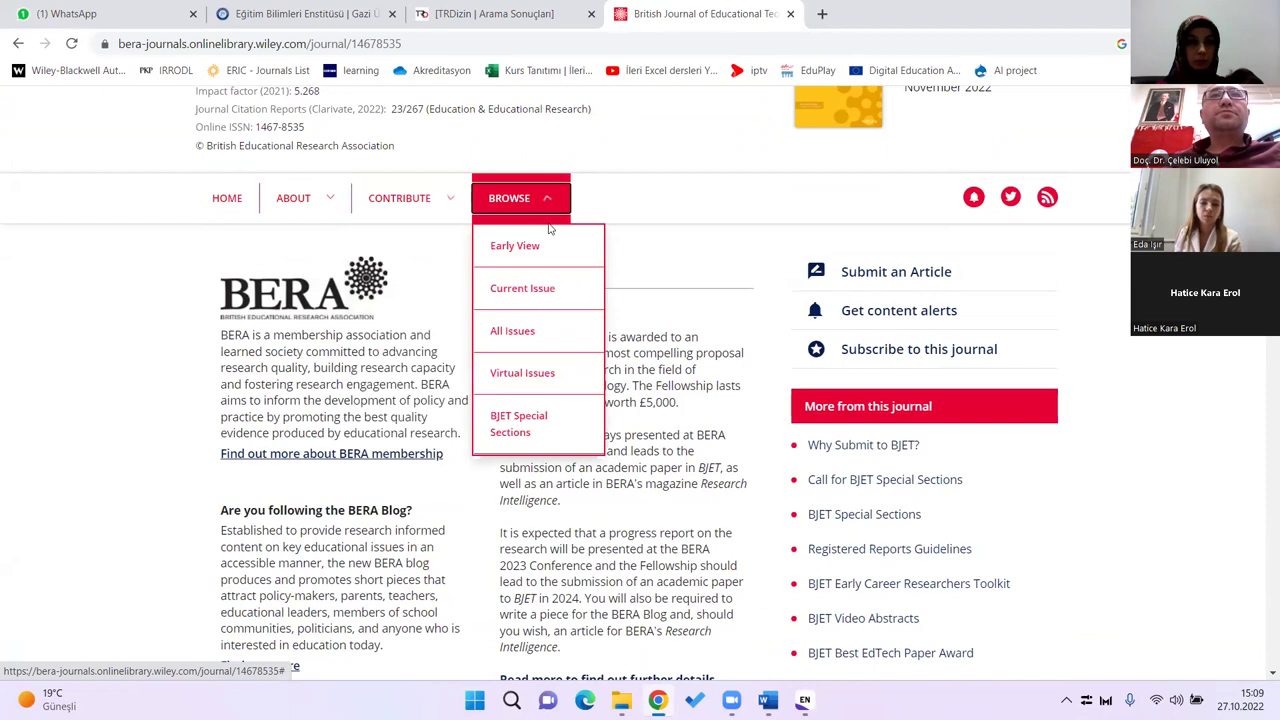
pyautogui.click(537, 288)
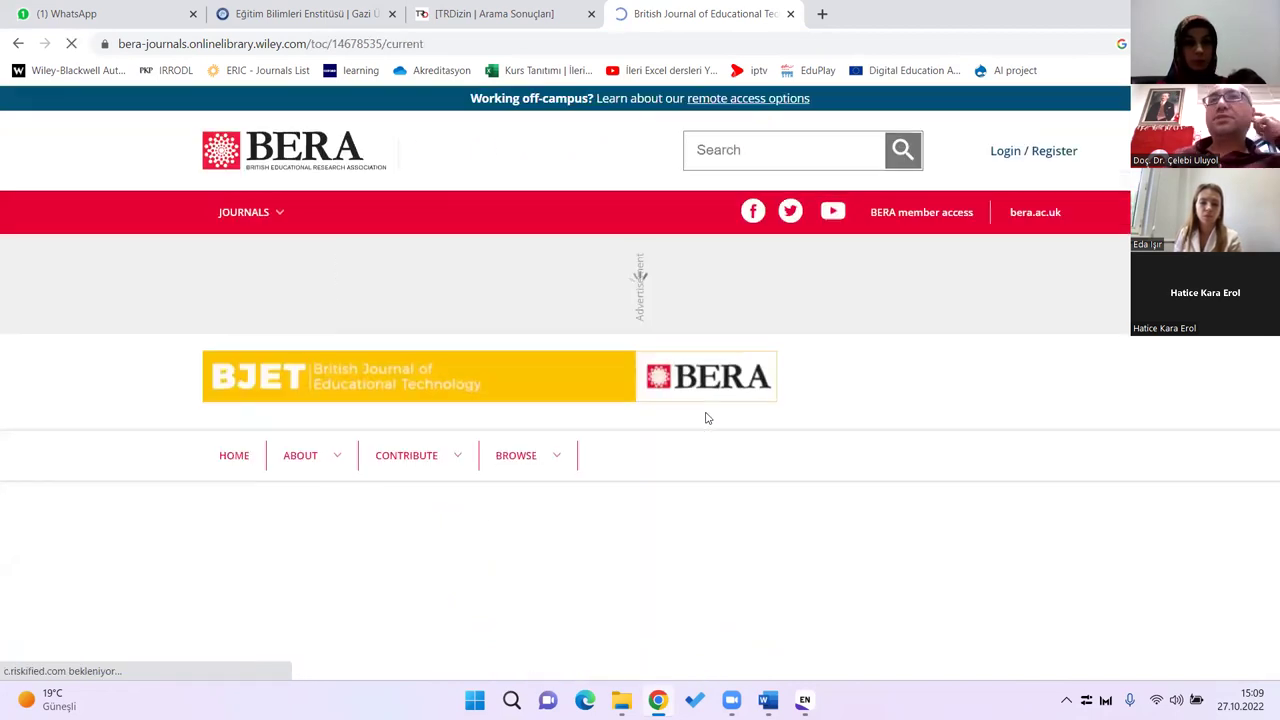
pyautogui.scroll(-4, 702, 386)
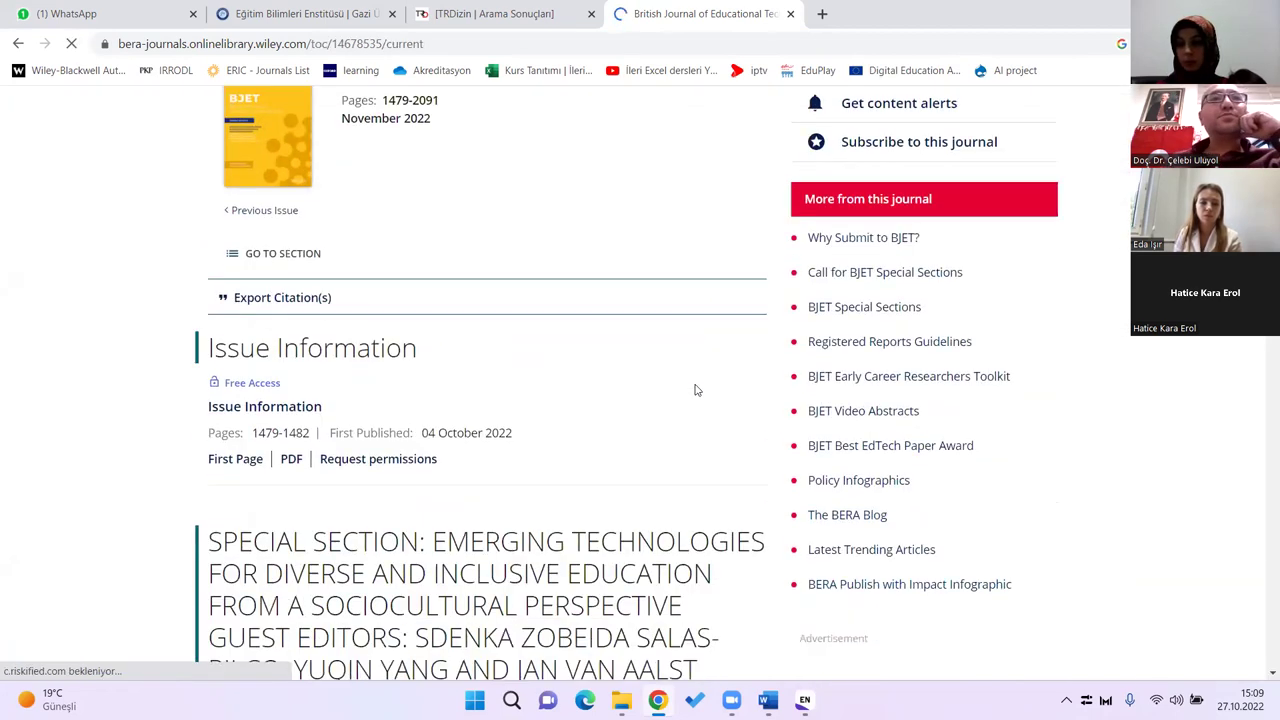
pyautogui.scroll(-8, 697, 390)
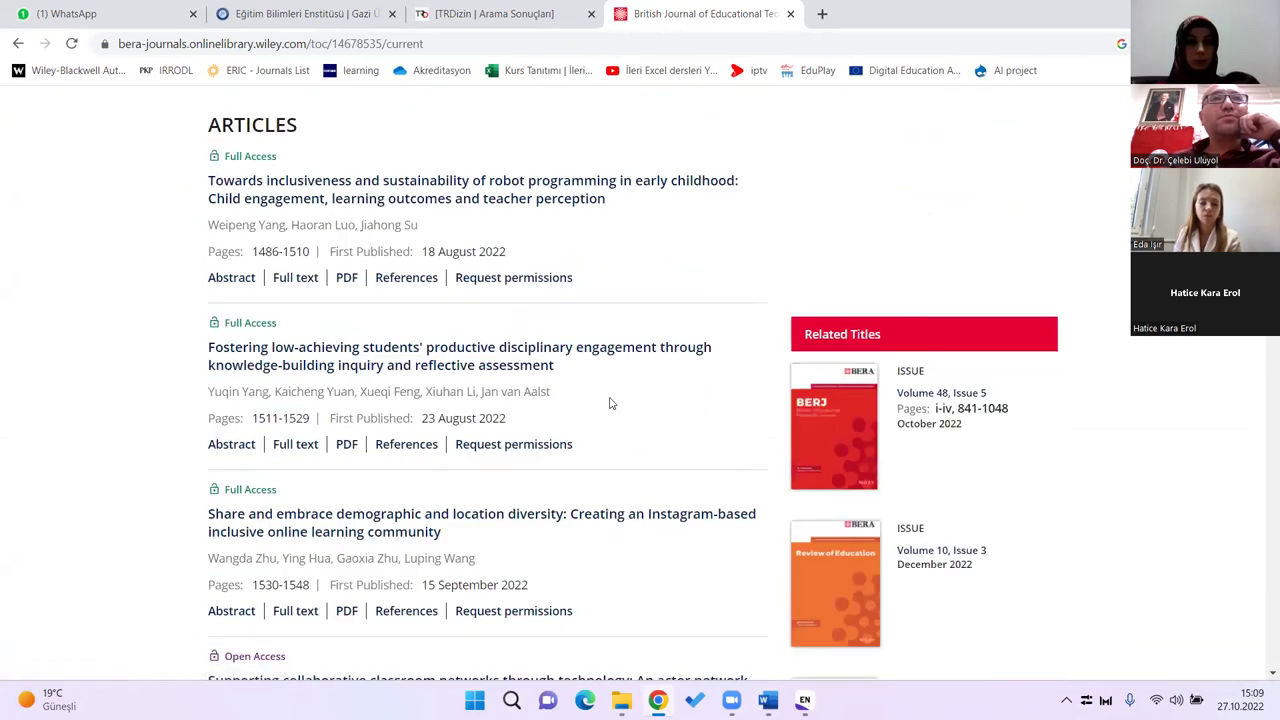
# Step: Open the demographic and location diversity article and show its Tools citation export options
pyautogui.click(380, 533)
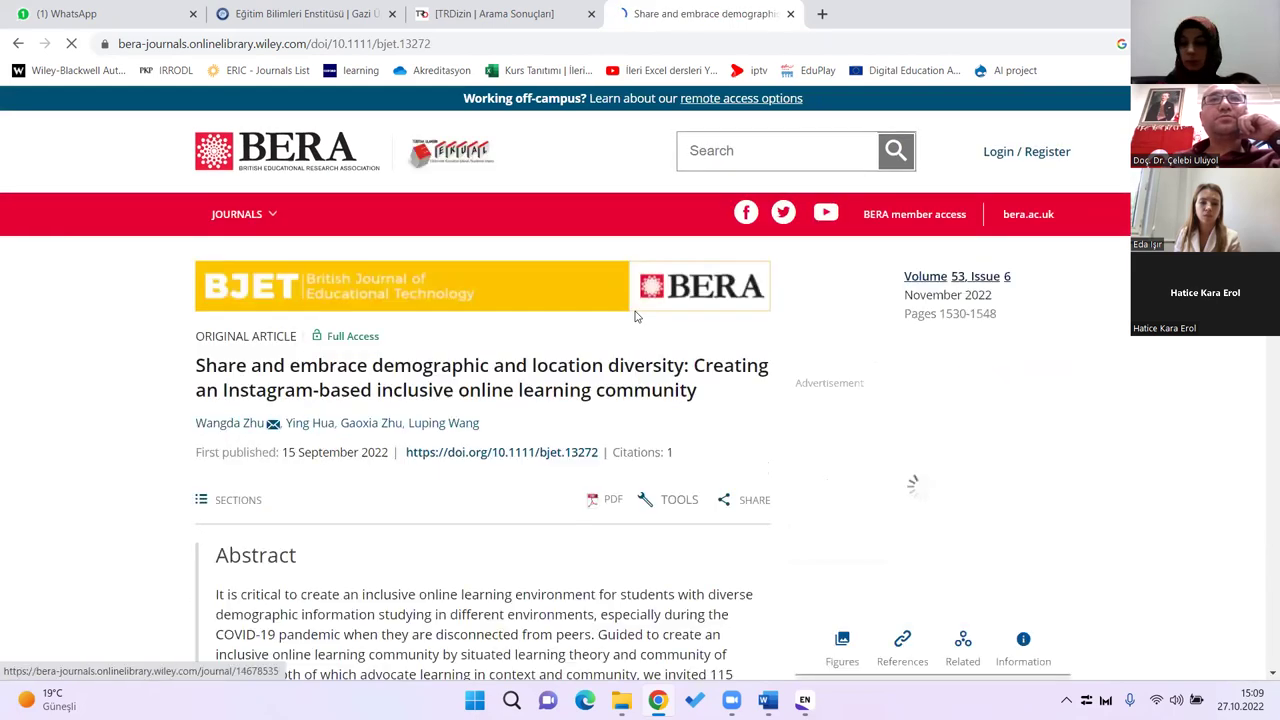
pyautogui.scroll(-1, 634, 316)
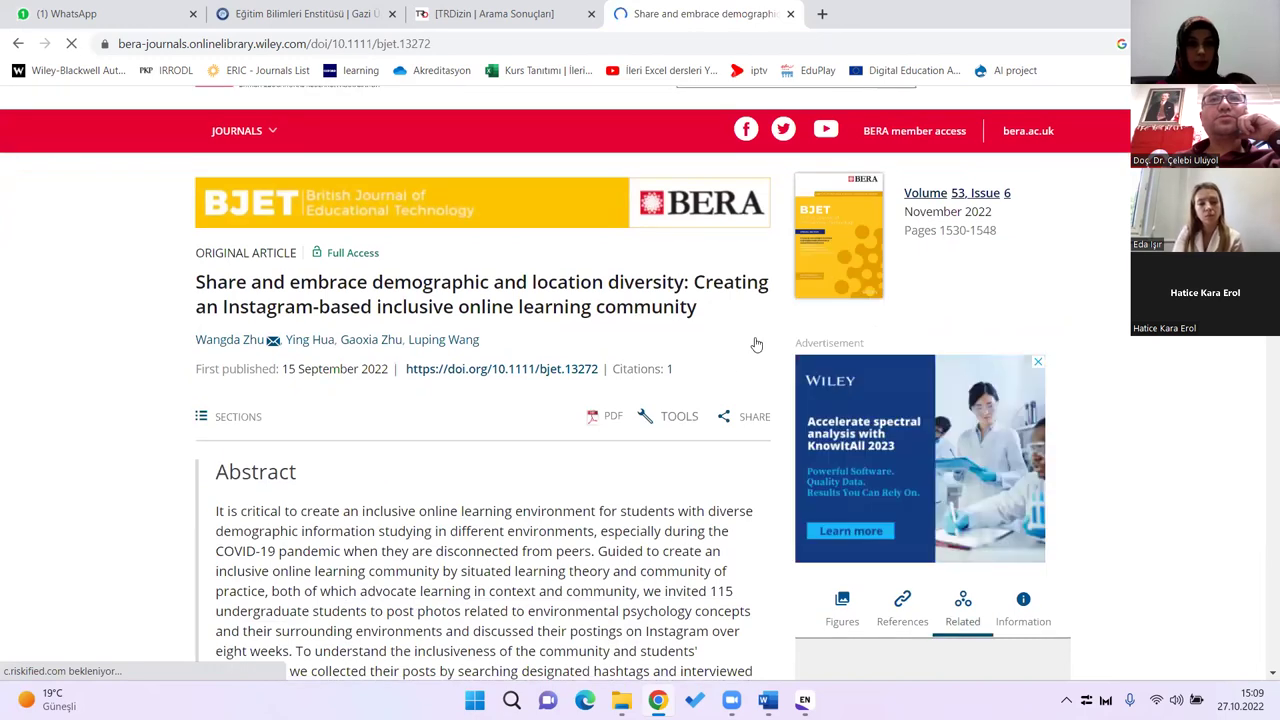
pyautogui.scroll(-1, 757, 343)
pyautogui.scroll(2, 659, 414)
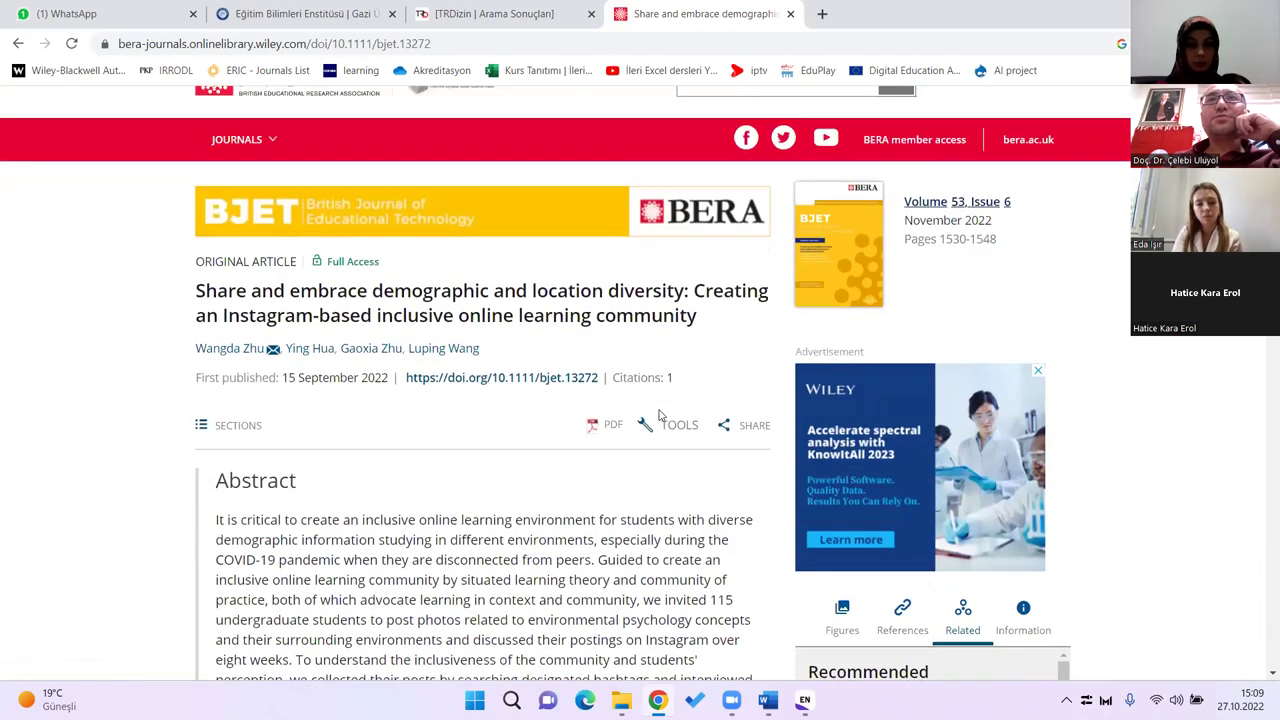
pyautogui.scroll(-2, 659, 401)
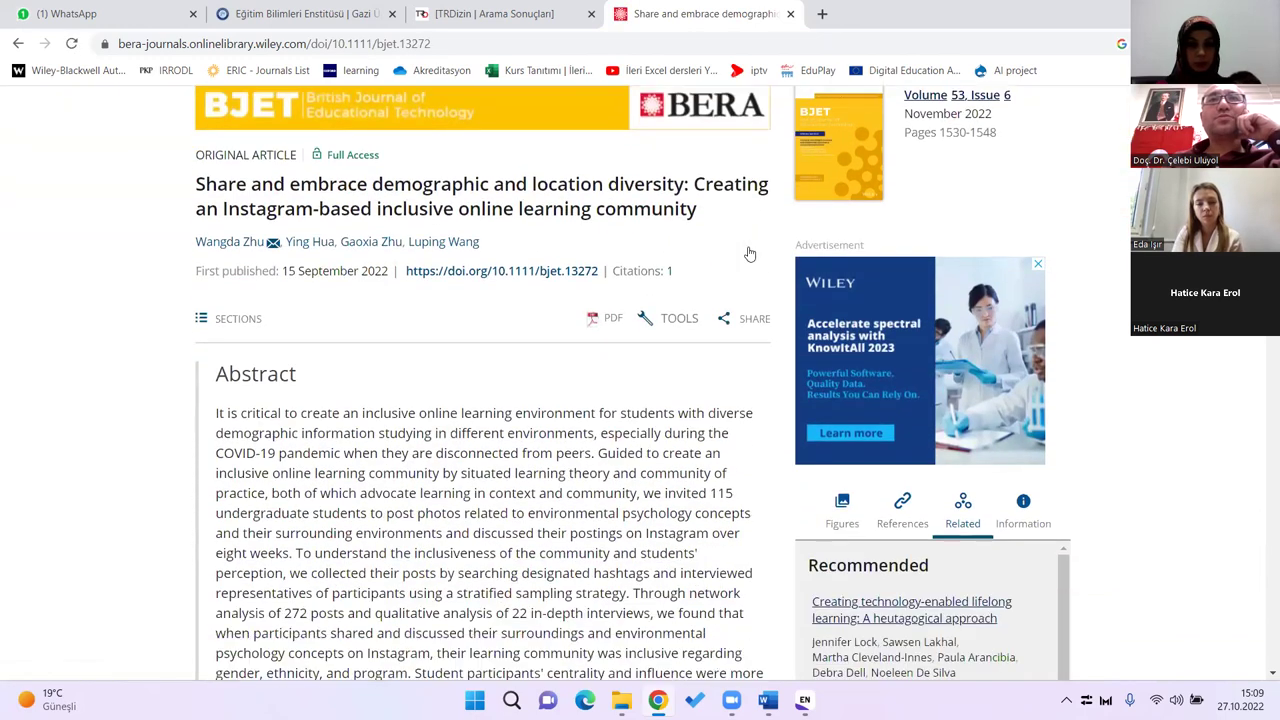
pyautogui.scroll(-1, 750, 254)
pyautogui.click(750, 254)
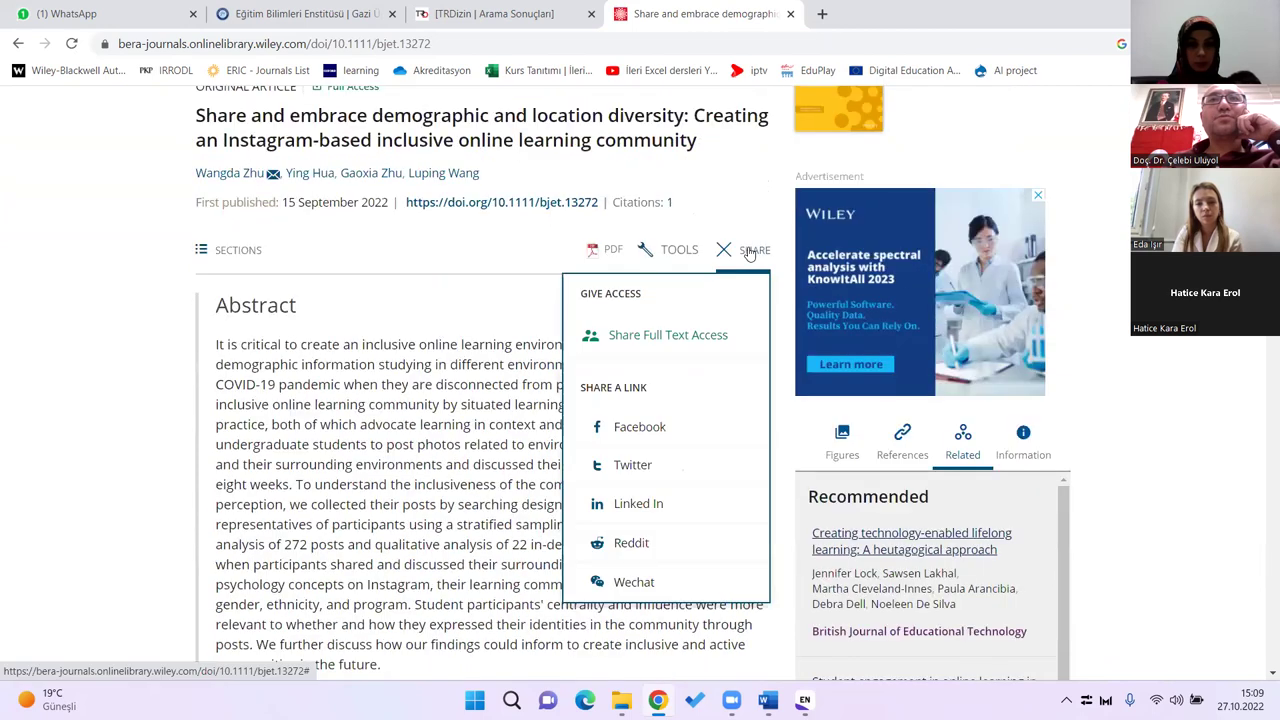
pyautogui.click(523, 259)
pyautogui.click(684, 252)
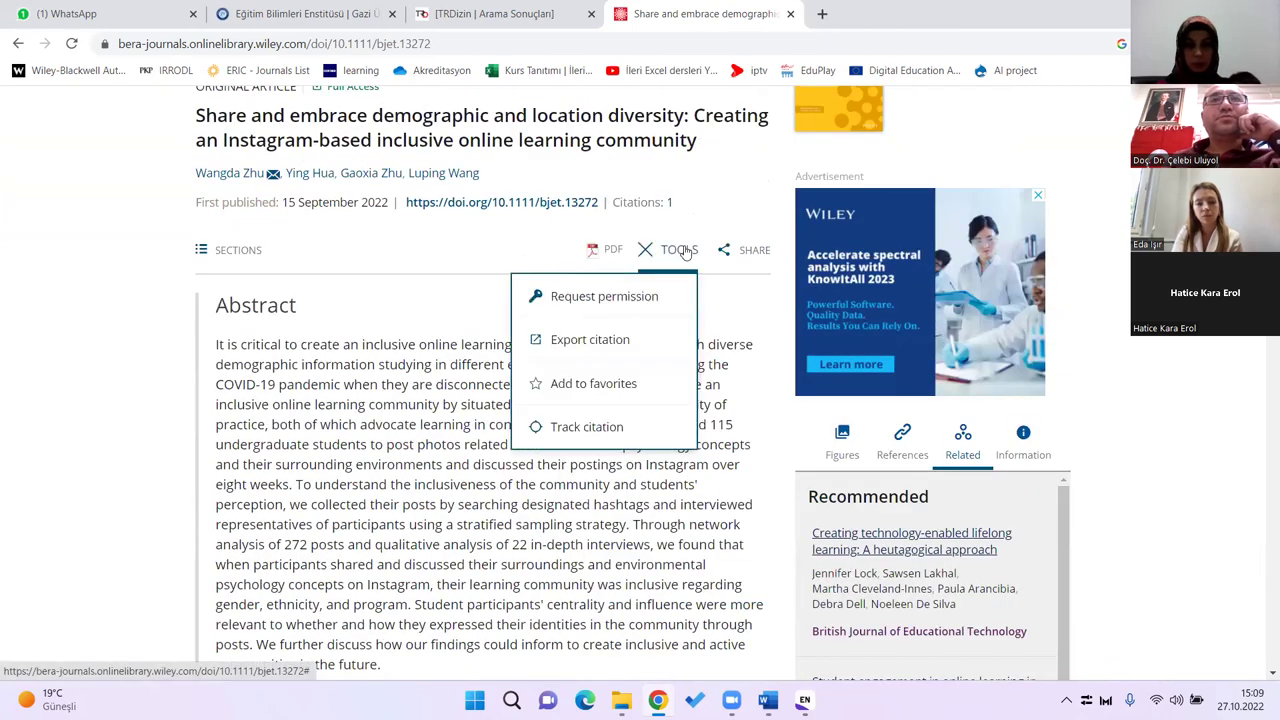
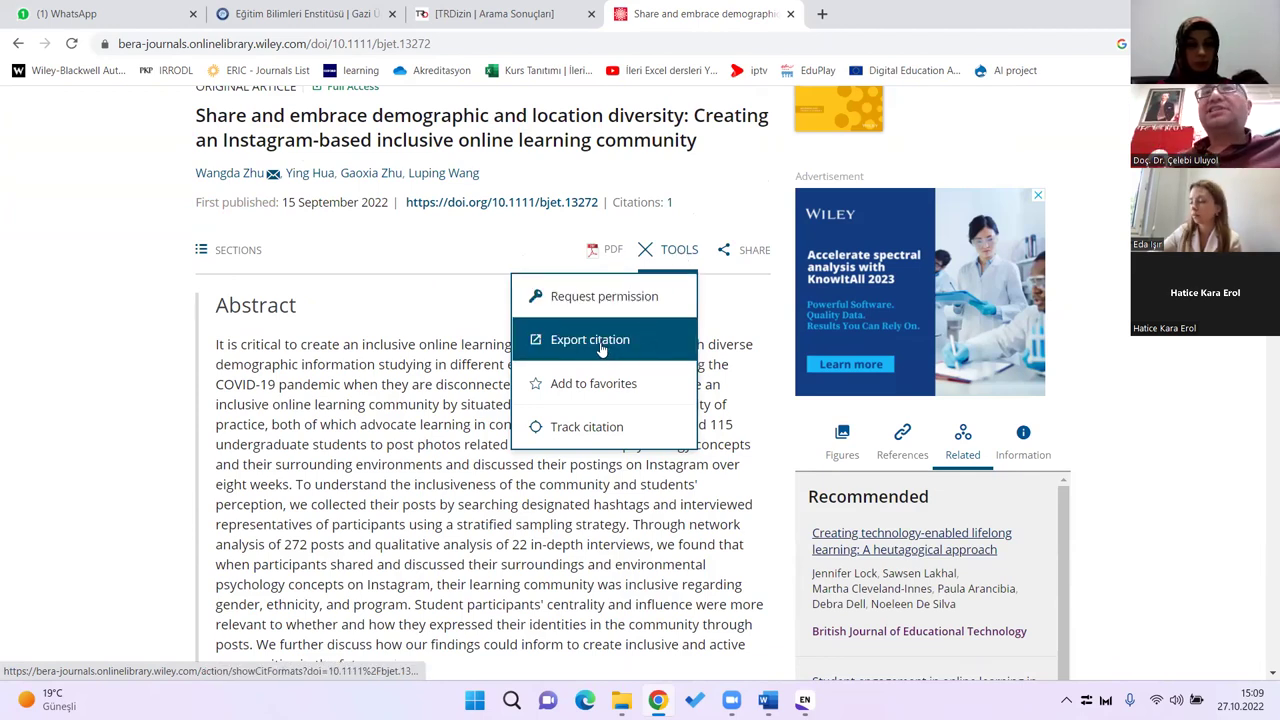
# Step: Download the Zhu 2022 article's citation from Wiley in EndNote format using Direct import
pyautogui.click(700, 268)
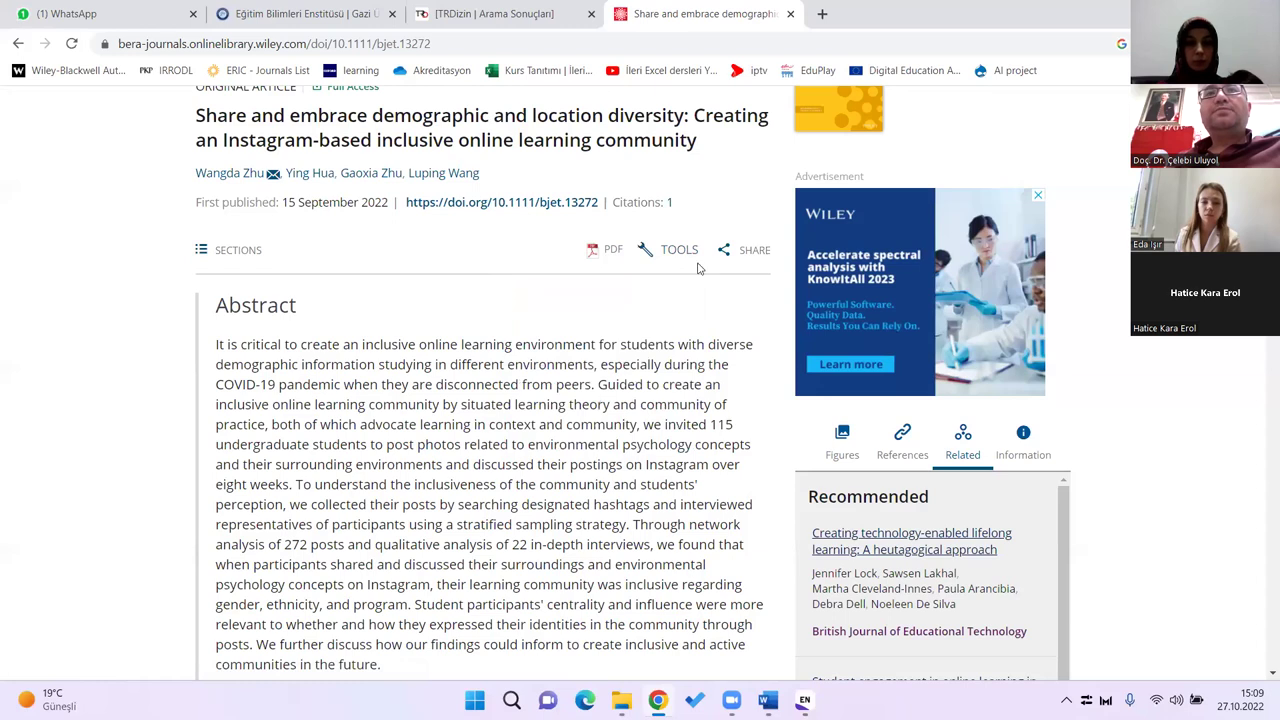
pyautogui.click(678, 256)
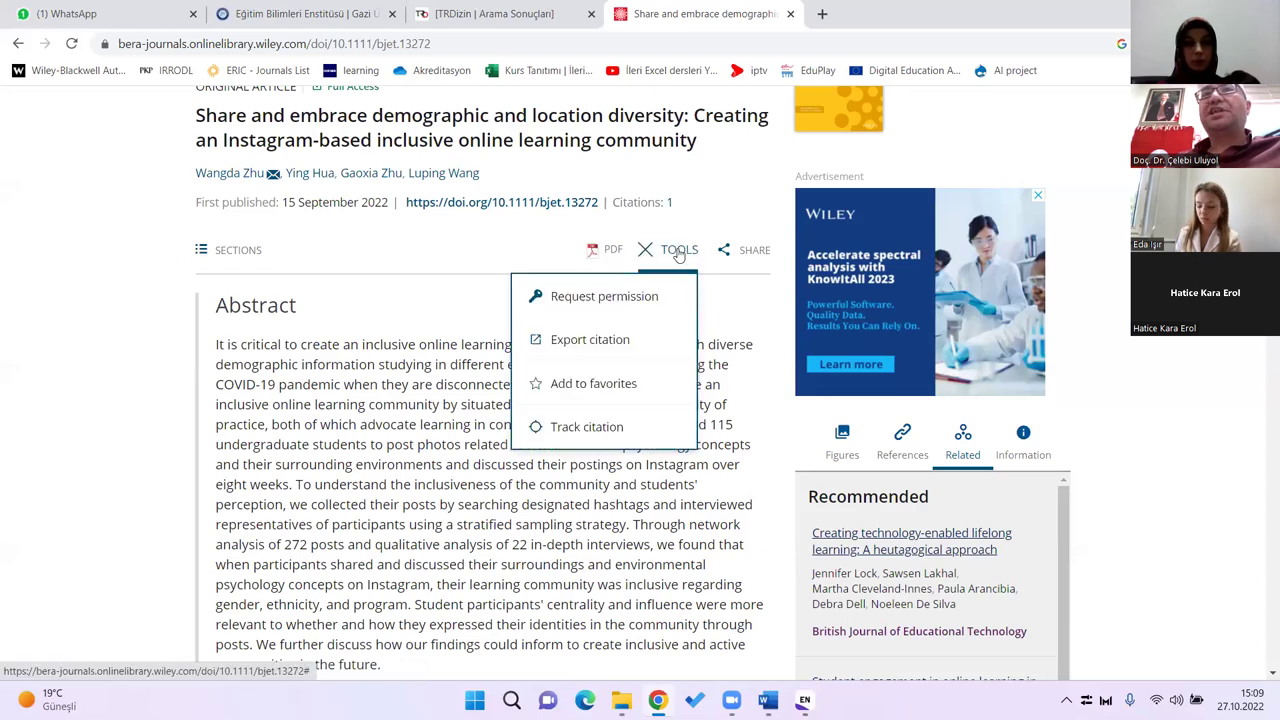
pyautogui.click(588, 342)
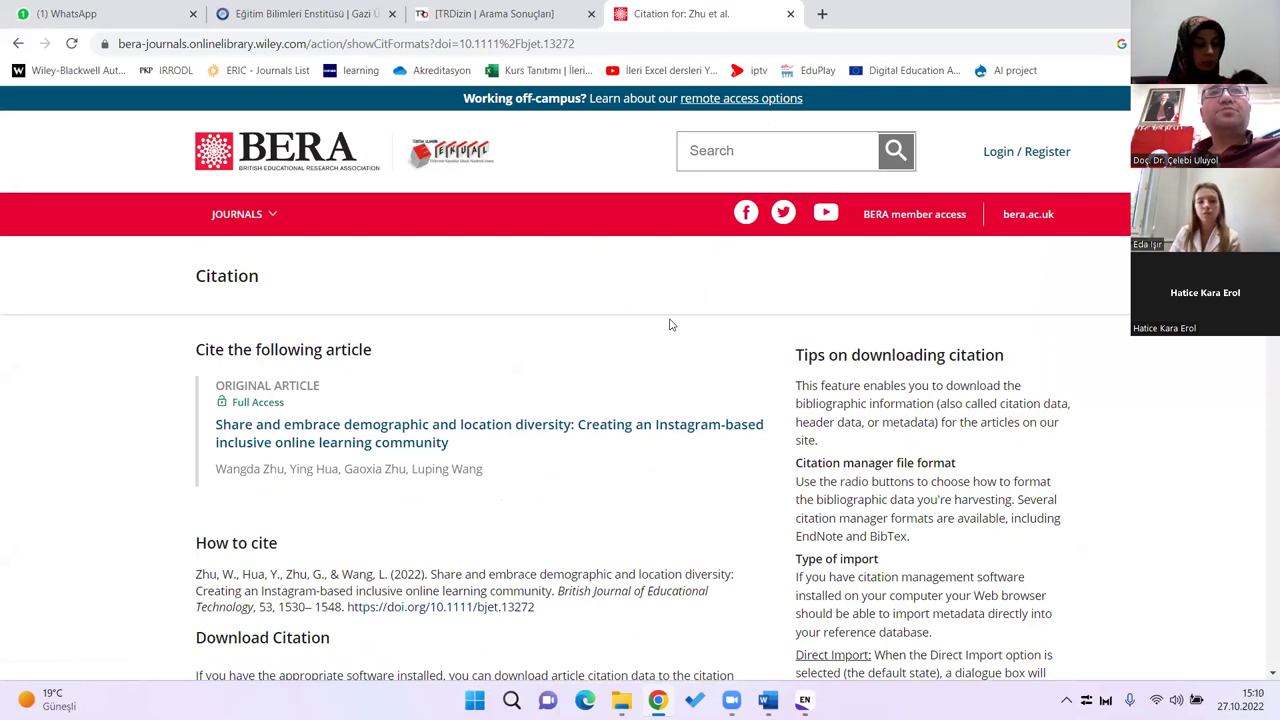
pyautogui.scroll(-2, 591, 394)
pyautogui.scroll(-4, 593, 380)
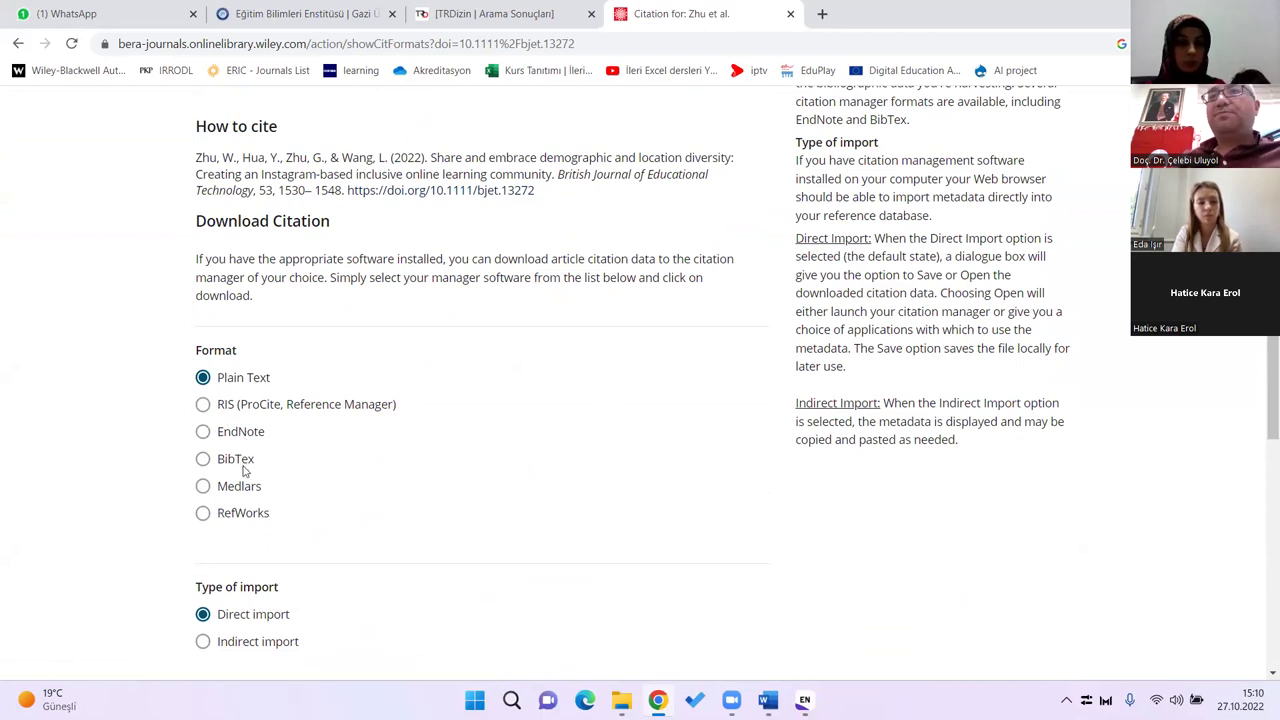
pyautogui.click(203, 431)
pyautogui.scroll(-3, 460, 385)
pyautogui.click(679, 384)
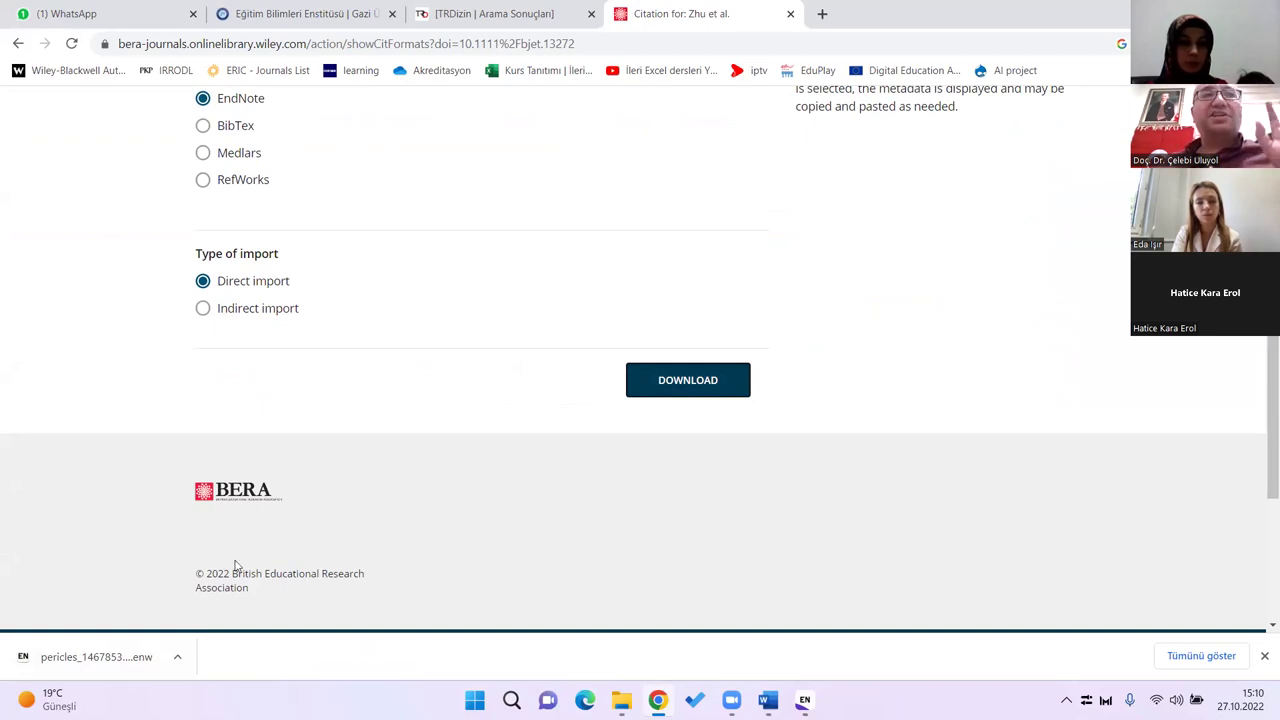
# Step: Import the downloaded .enw file into EndNote and review the Zhu 2022 reference's summary
pyautogui.click(95, 657)
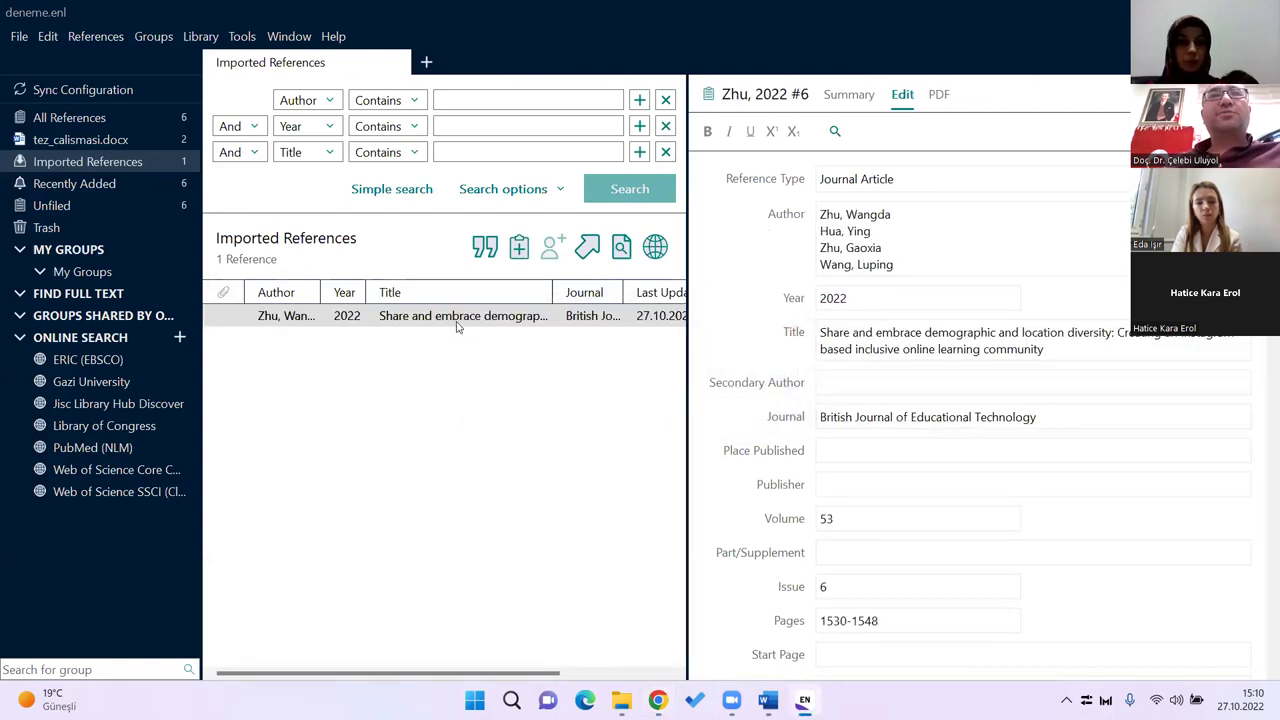
pyautogui.click(455, 322)
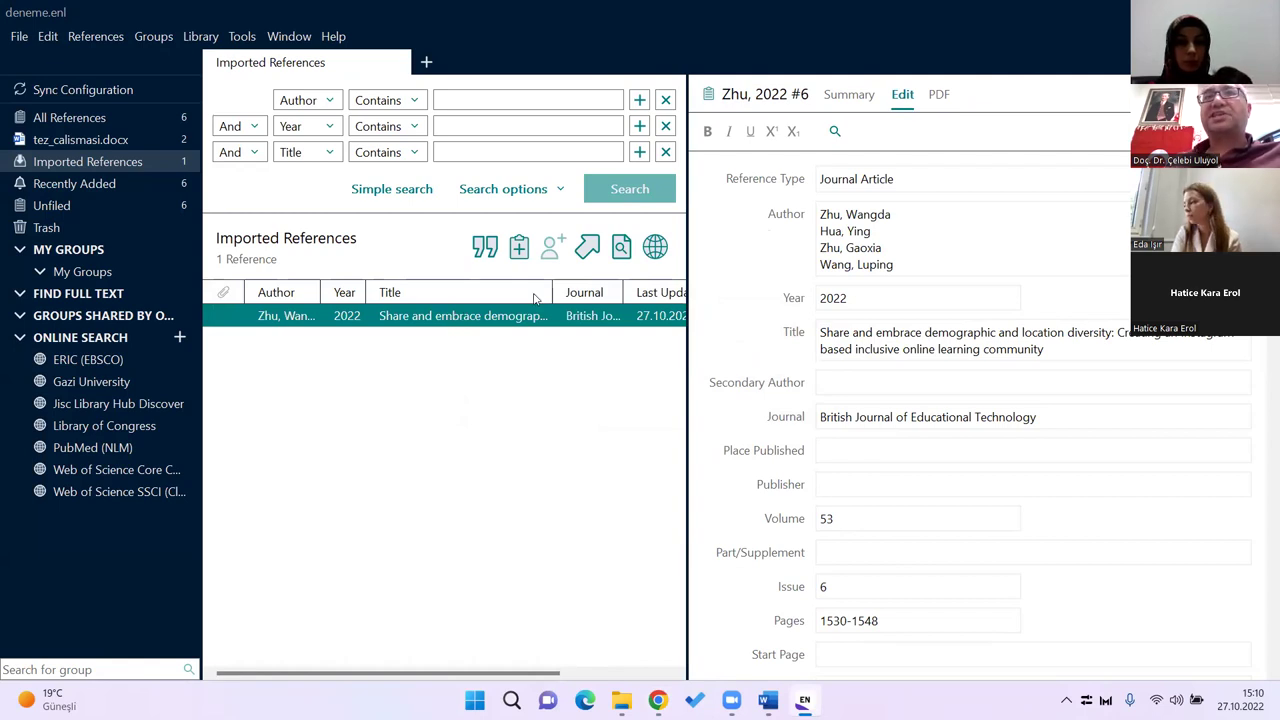
pyautogui.click(849, 94)
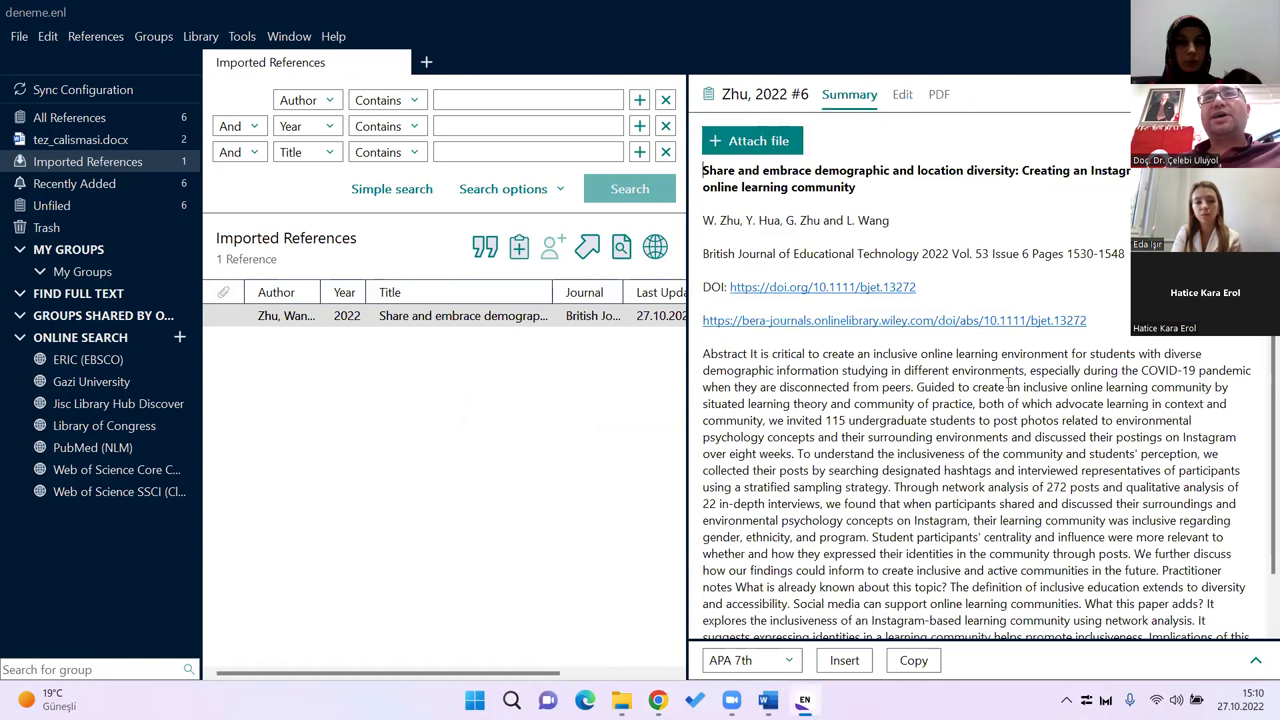
pyautogui.scroll(-1, 999, 390)
pyautogui.scroll(1, 999, 390)
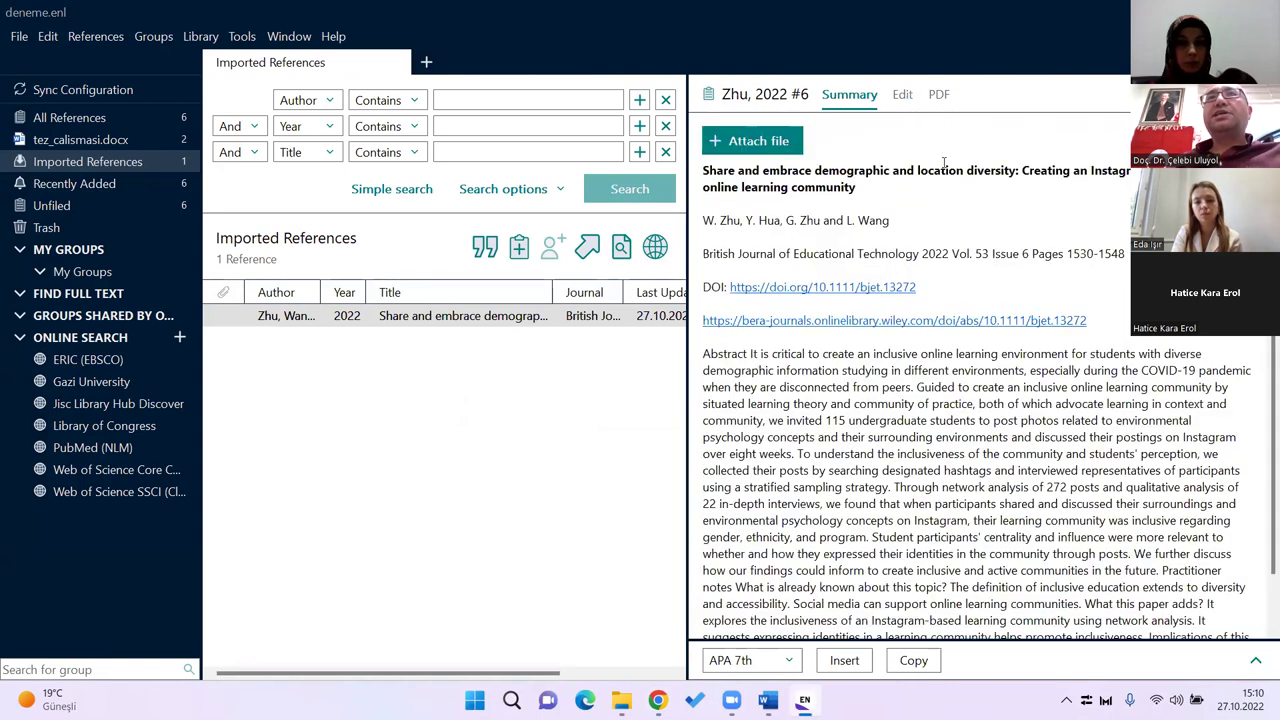
pyautogui.click(705, 172)
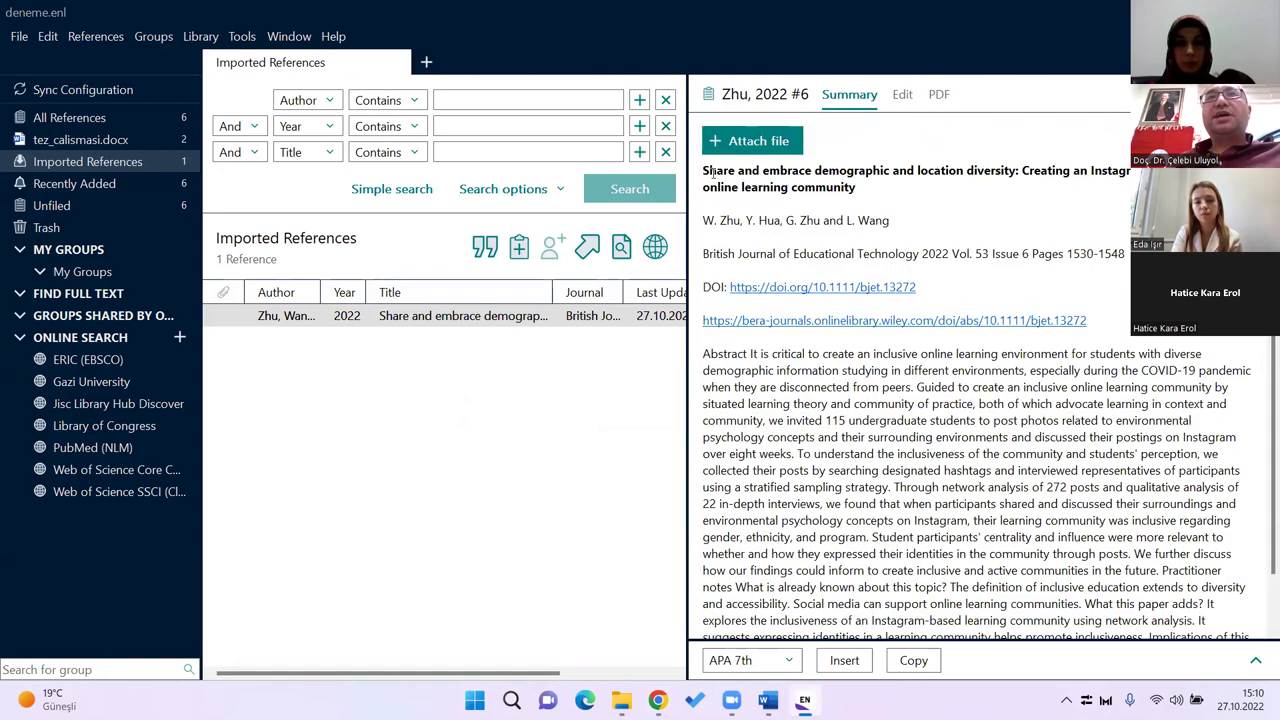
pyautogui.moveTo(804, 256); pyautogui.dragTo(1126, 256)
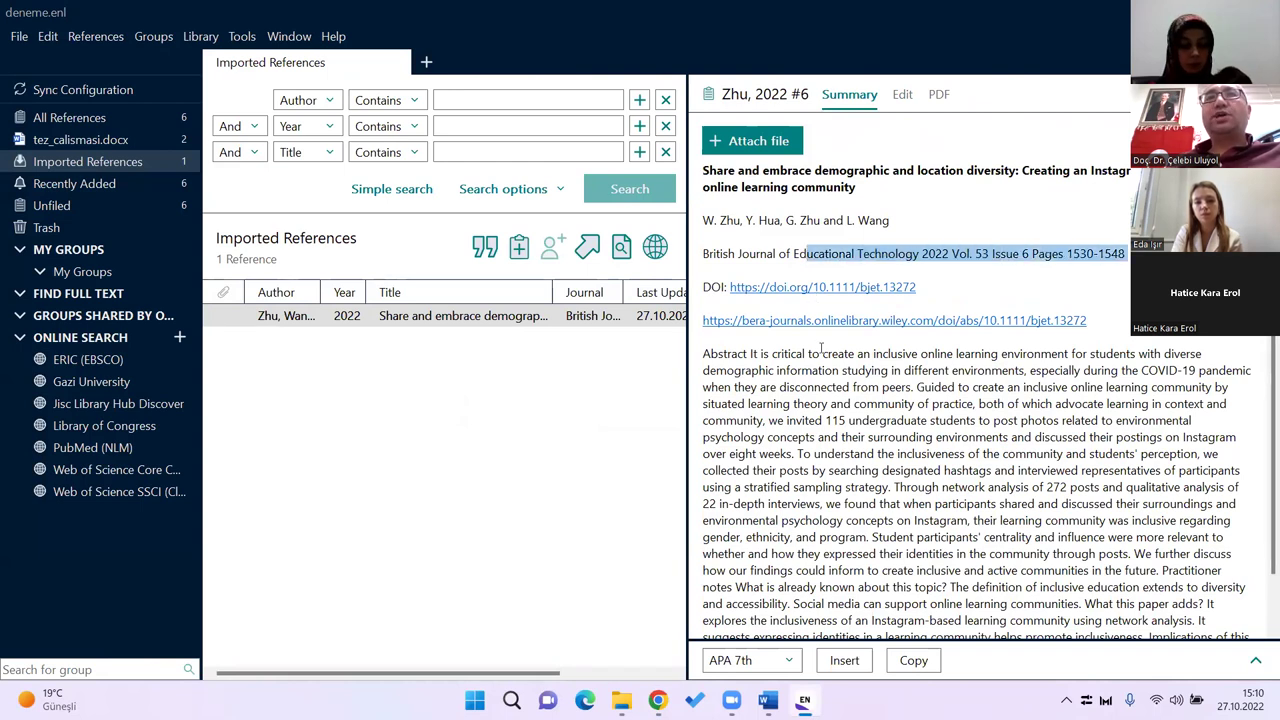
pyautogui.scroll(-1, 858, 437)
# Step: Review the reference's editable fields and widen the reference list to show Reference Type
pyautogui.click(902, 94)
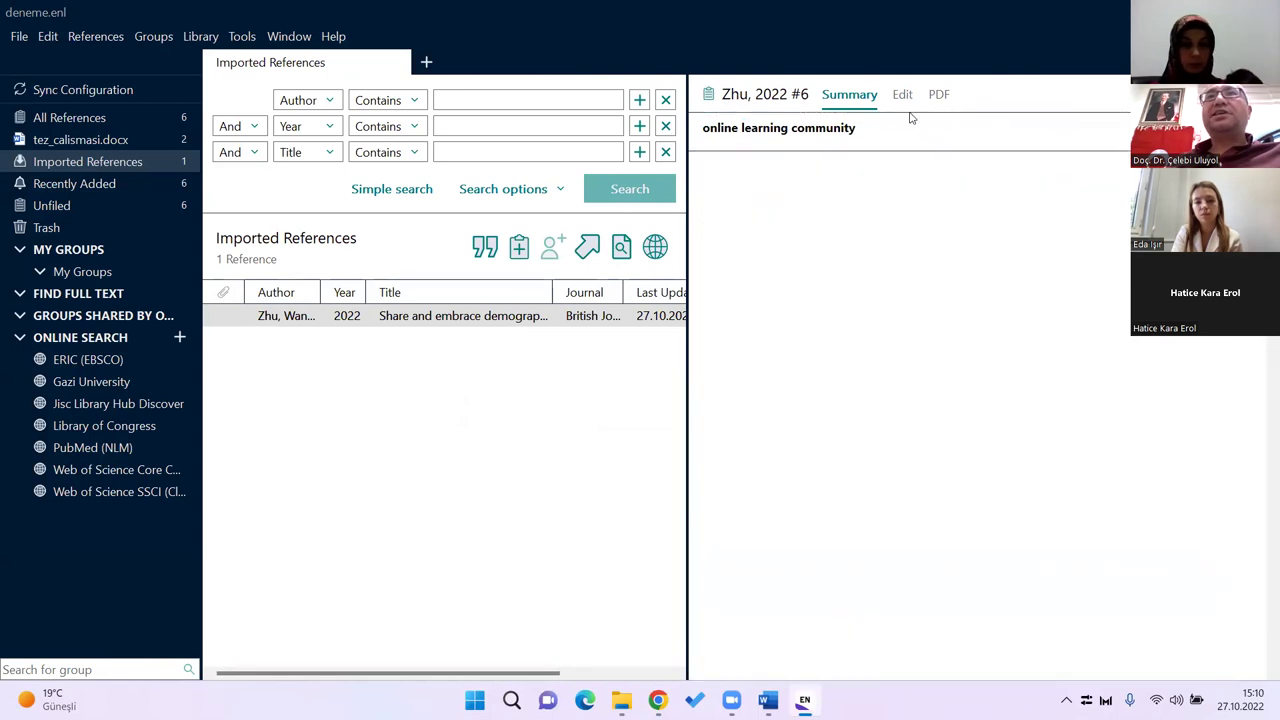
pyautogui.scroll(-12, 994, 300)
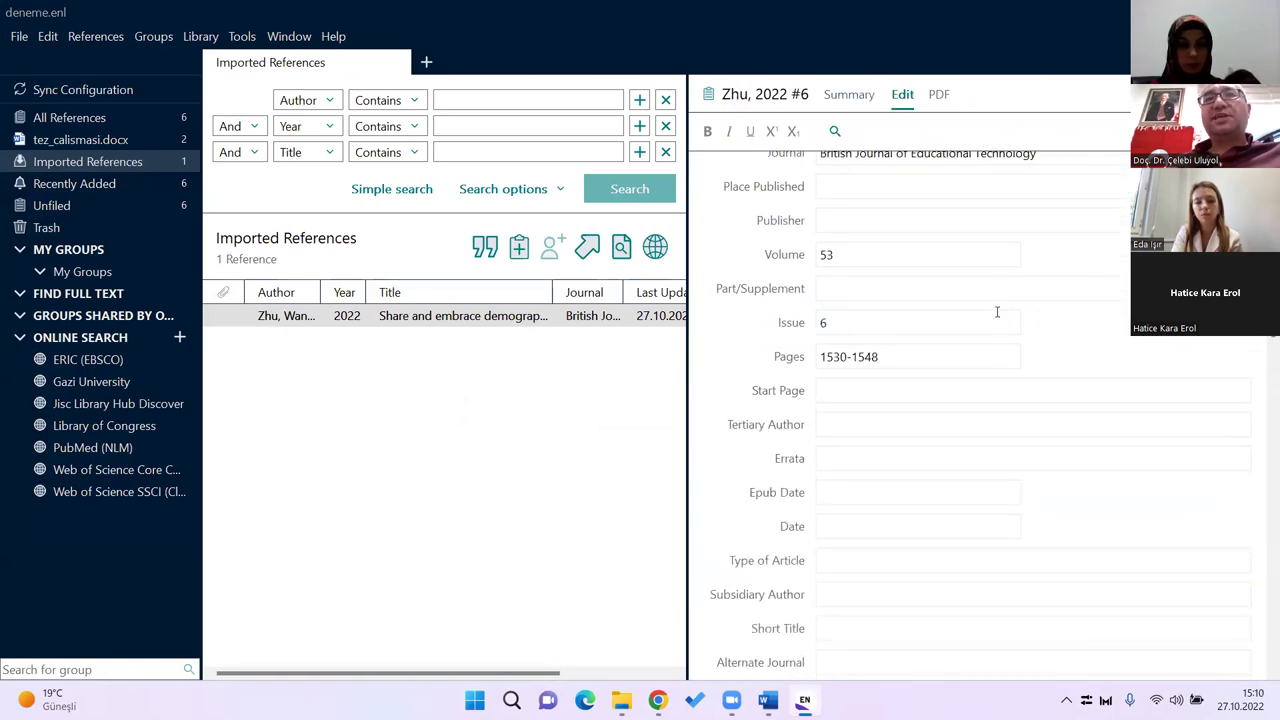
pyautogui.scroll(-10, 997, 331)
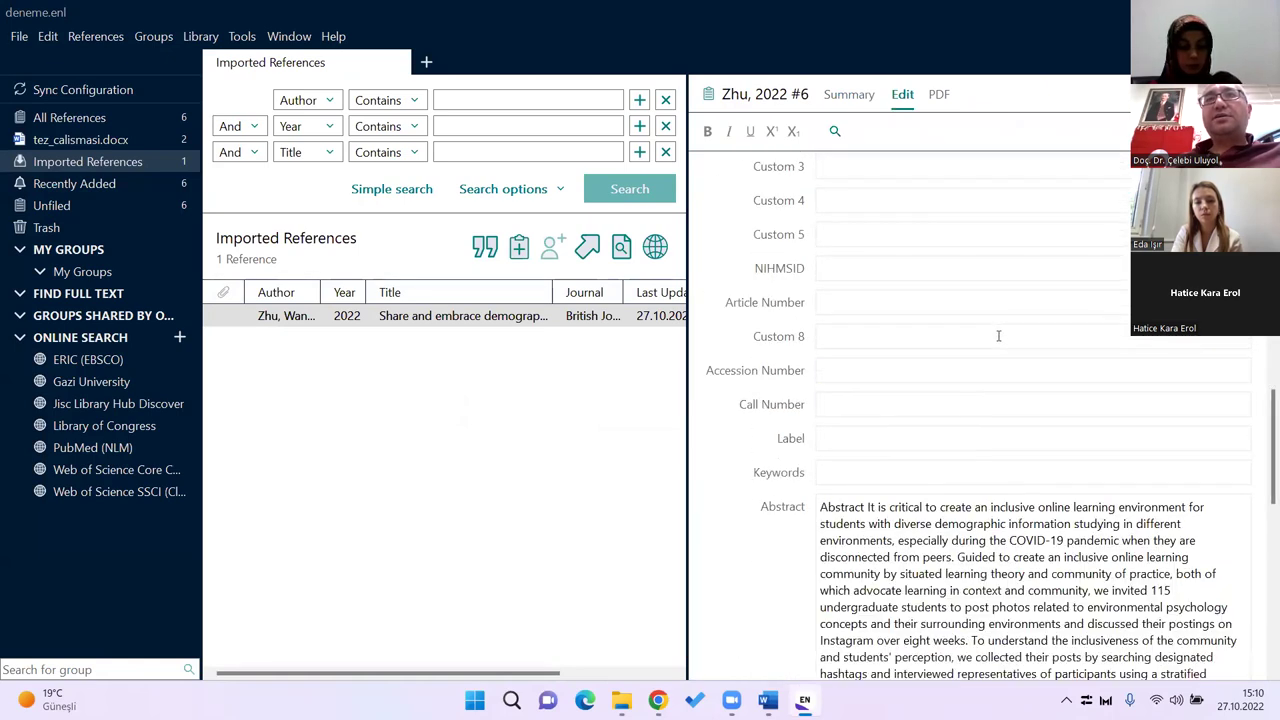
pyautogui.scroll(-5, 1000, 347)
pyautogui.scroll(4, 1000, 347)
pyautogui.scroll(-1, 1000, 348)
pyautogui.scroll(12, 1000, 347)
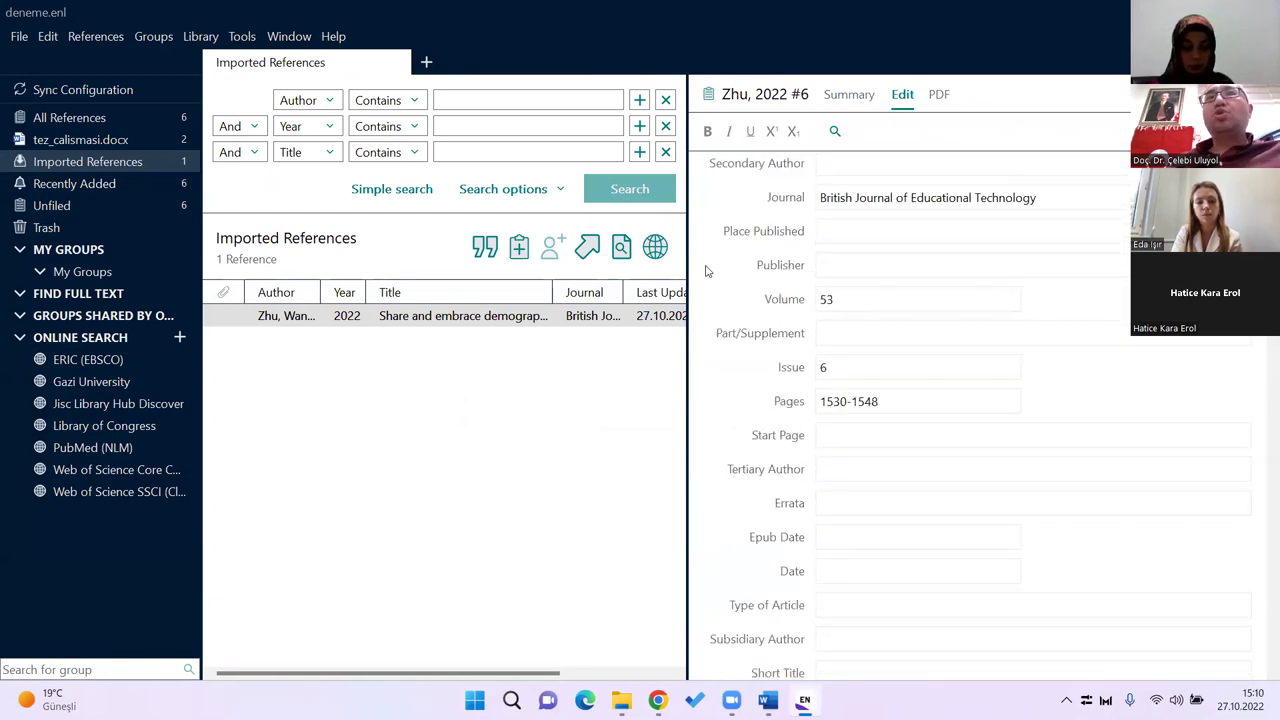
pyautogui.moveTo(930, 278); pyautogui.dragTo(972, 290)
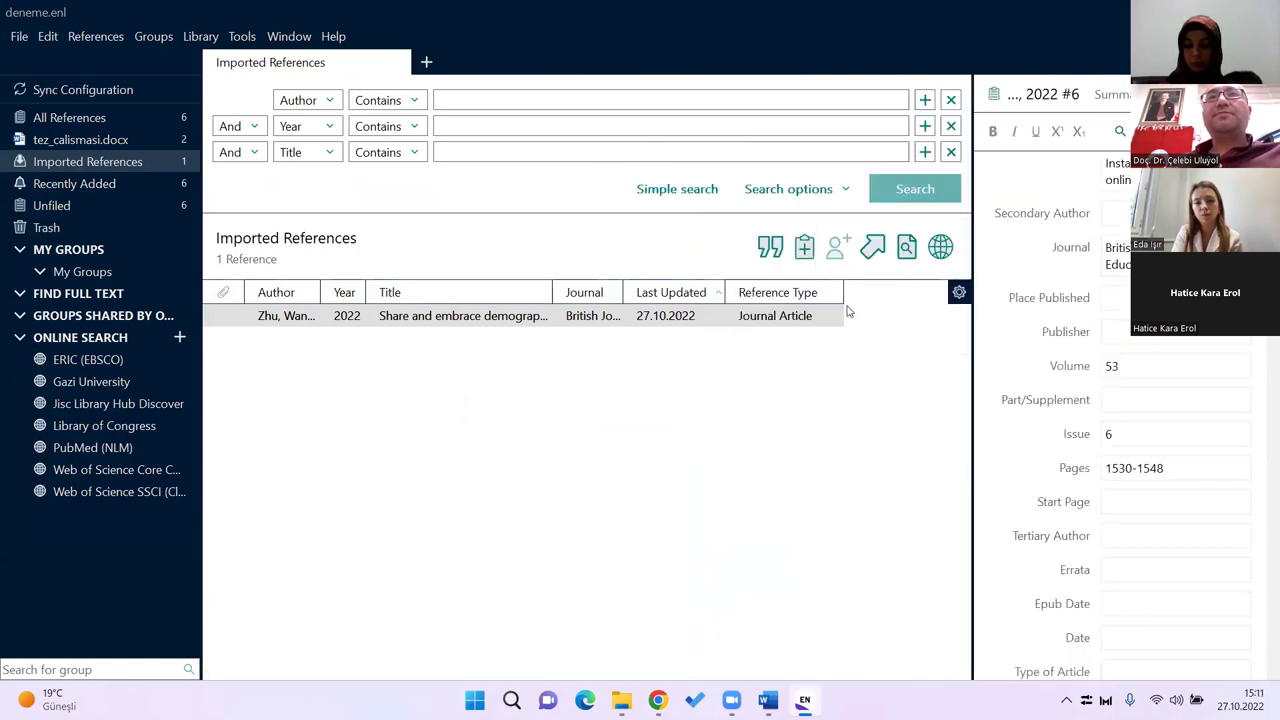
# Step: Run Find Full Text on the Zhu 2022 reference, check the Not found group, then open My Groups
pyautogui.click(710, 324)
pyautogui.rightClick(710, 324)
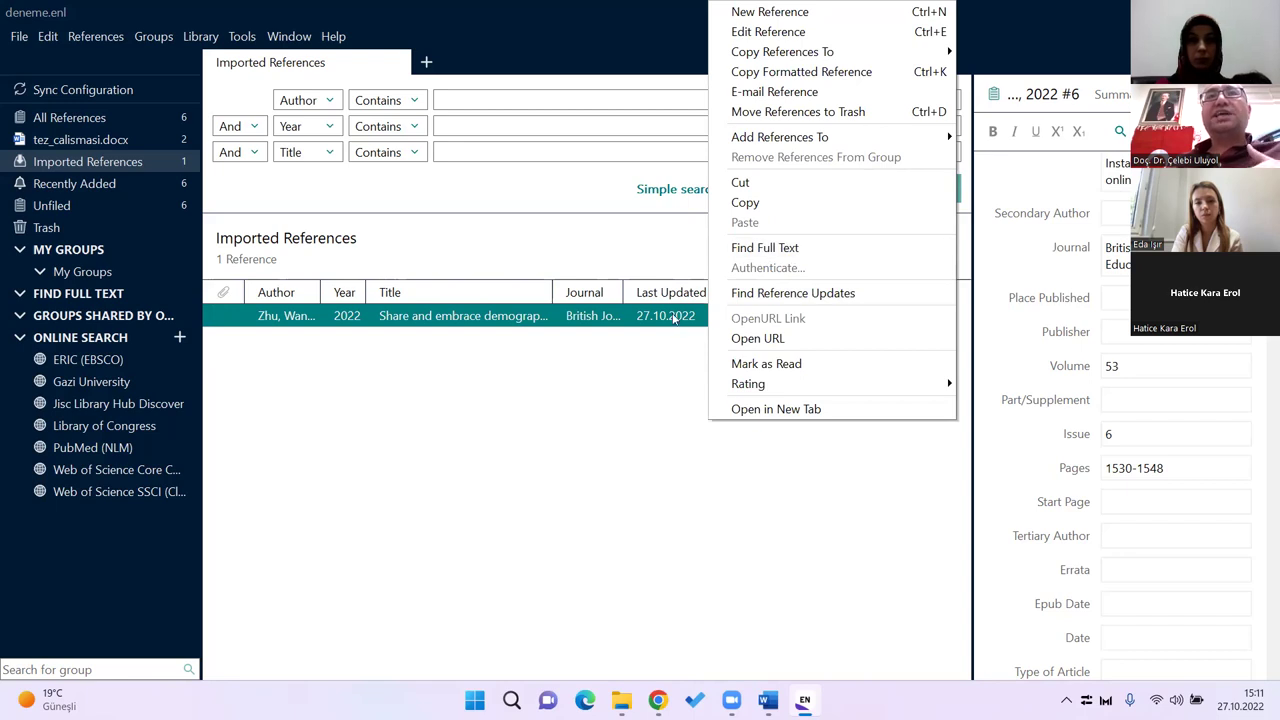
pyautogui.click(764, 250)
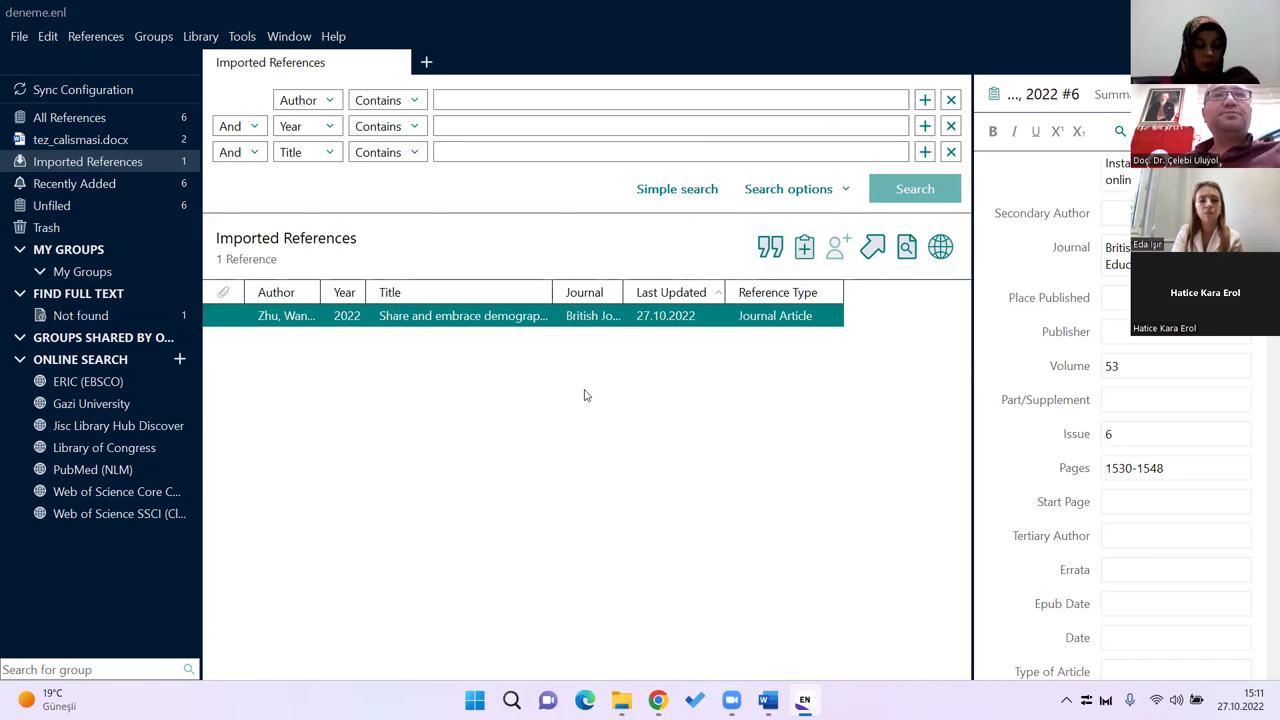
pyautogui.click(104, 316)
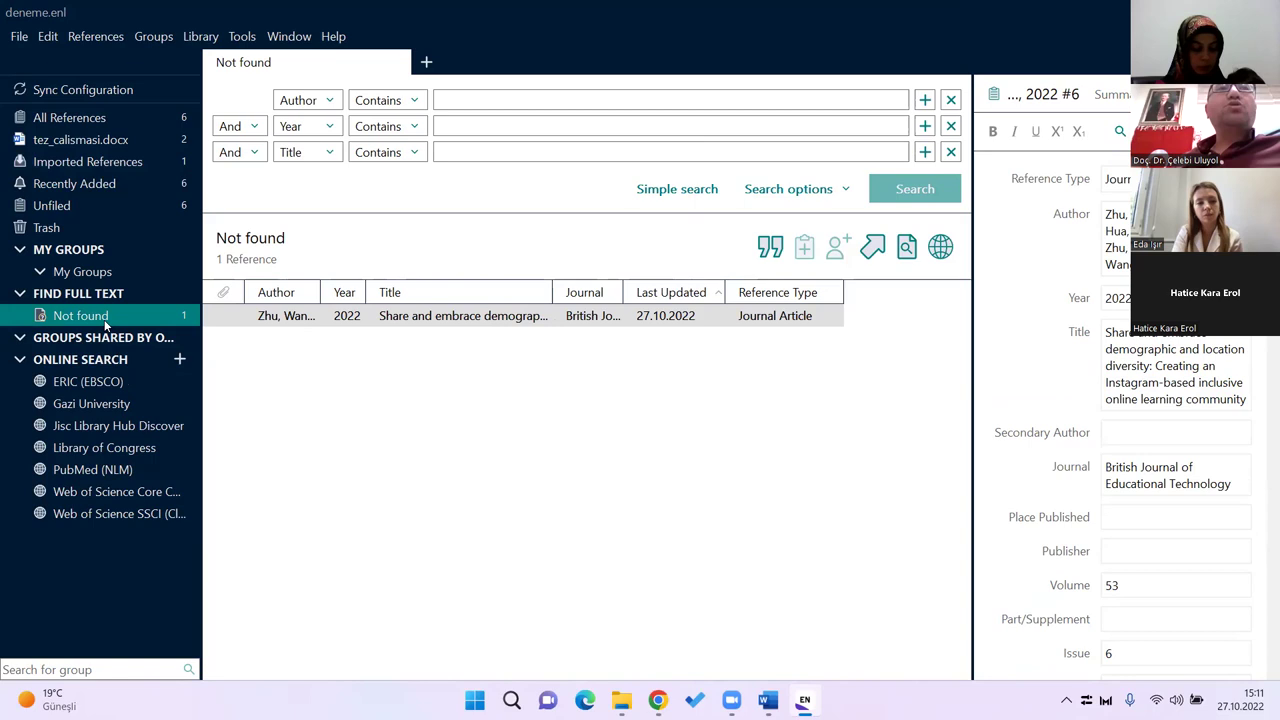
pyautogui.click(105, 251)
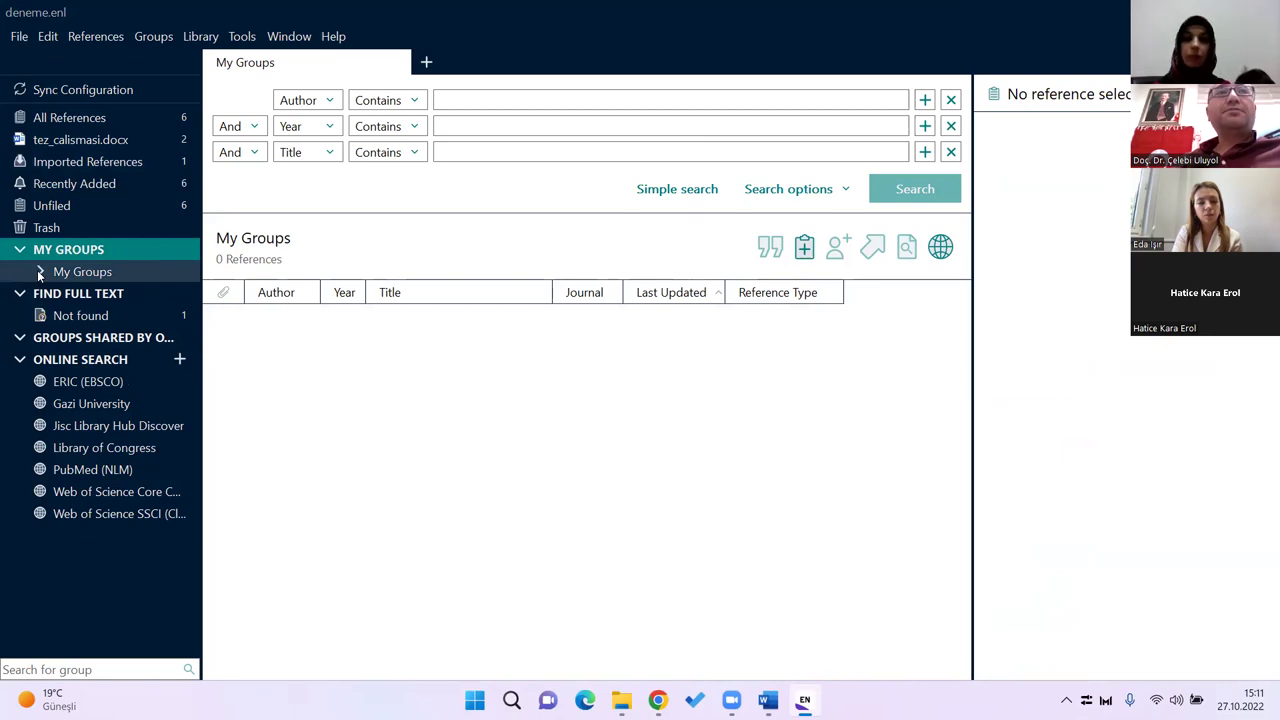
# Step: Rename the group under My Groups to 'Interaction'
pyautogui.click(100, 278)
pyautogui.rightClick(101, 278)
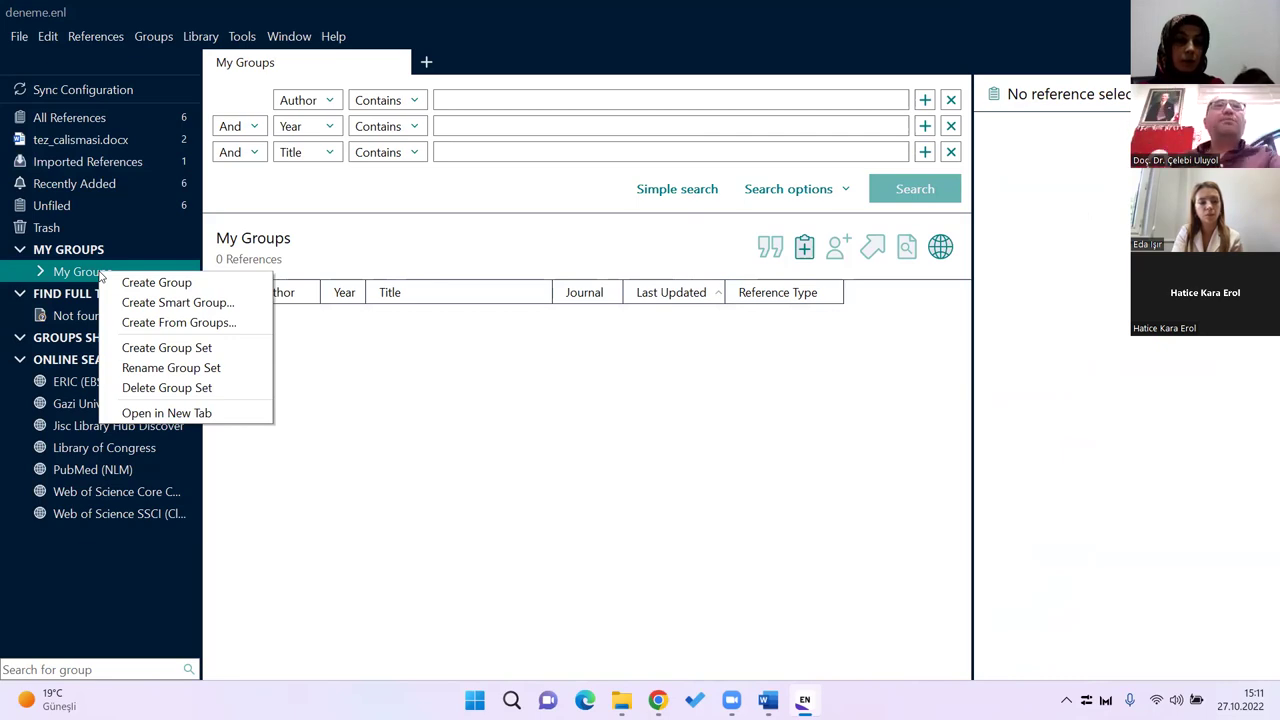
pyautogui.click(84, 270)
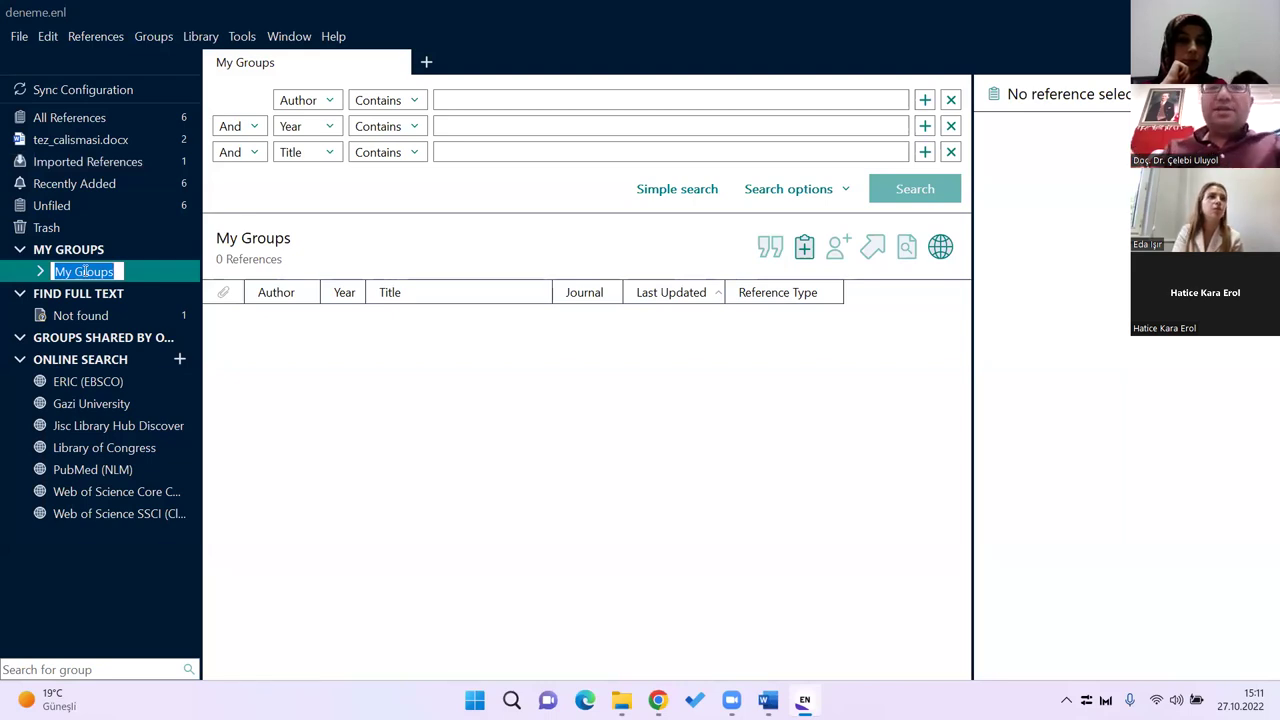
pyautogui.write('Inter')
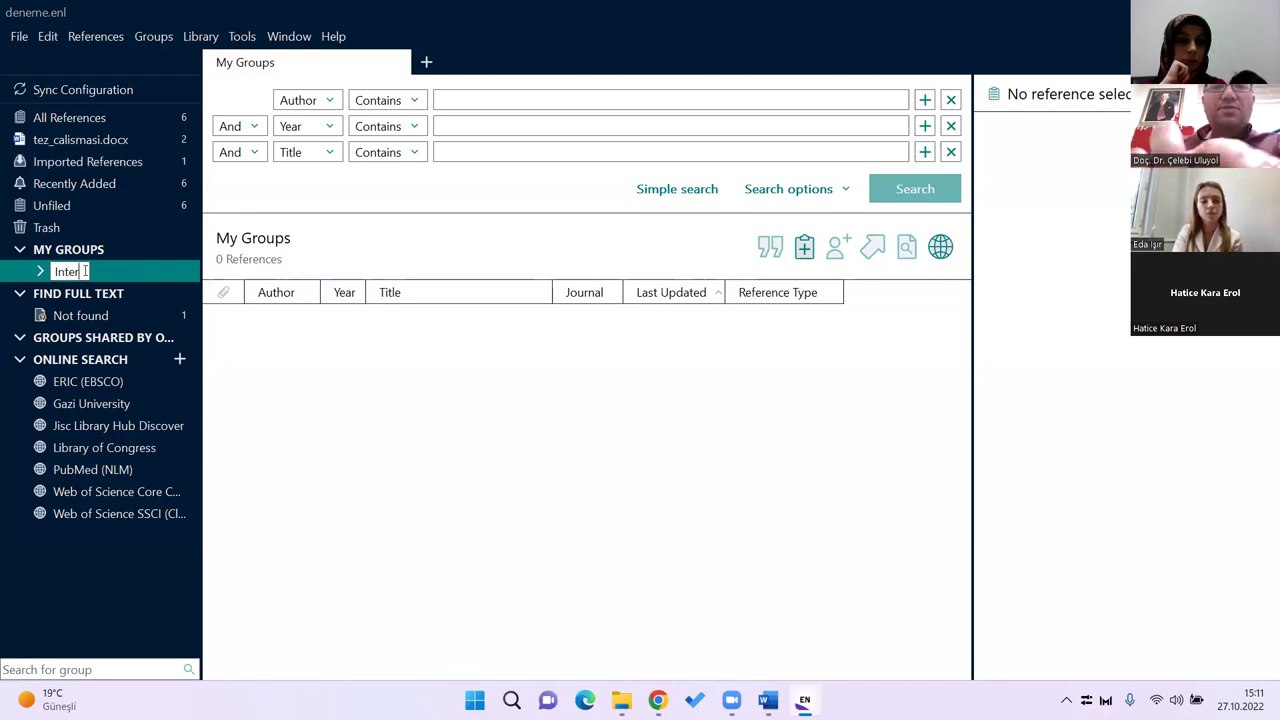
pyautogui.write('action')
pyautogui.press('Return')
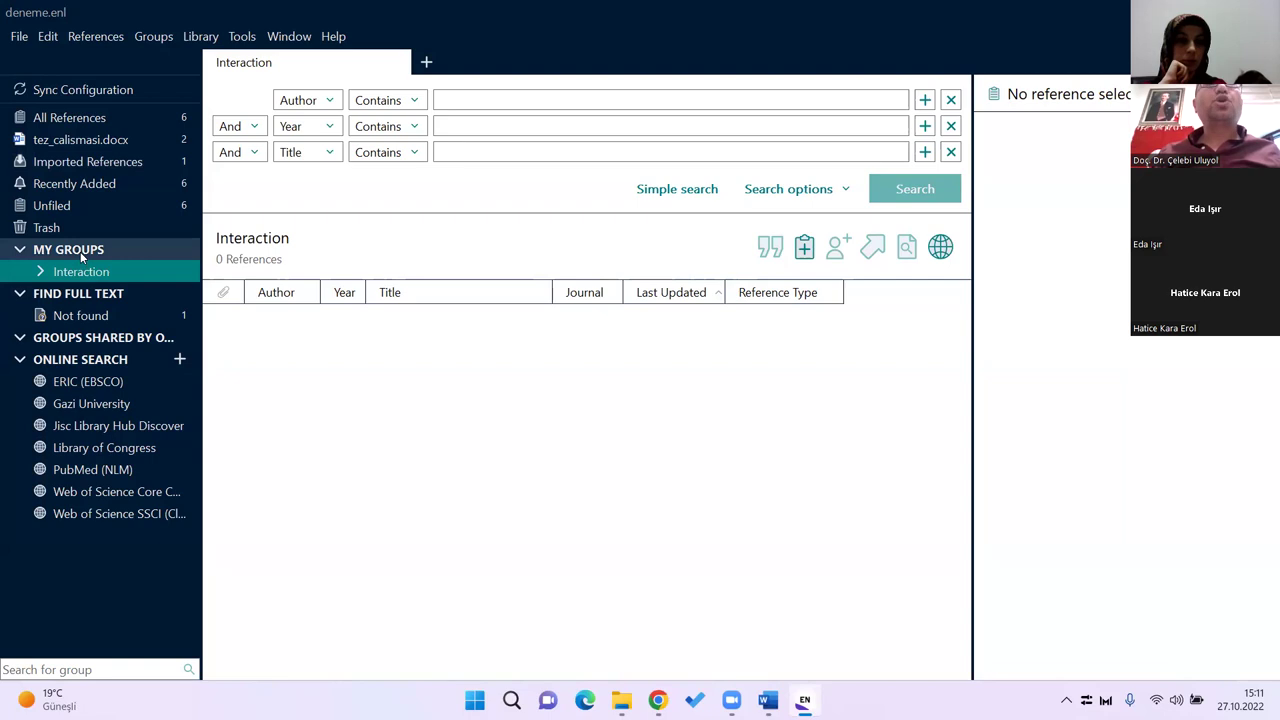
# Step: Create a second group named 'Motivation' and check both groups' contents
pyautogui.rightClick(82, 257)
pyautogui.click(135, 265)
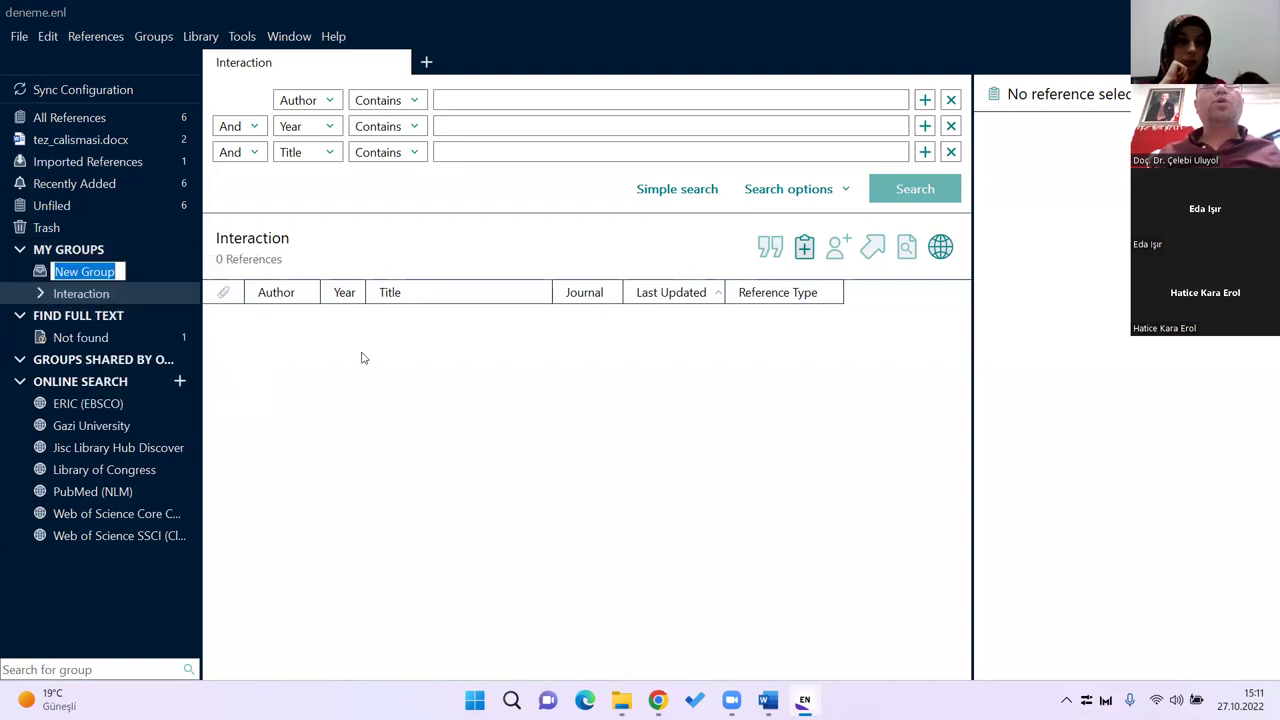
pyautogui.write('M')
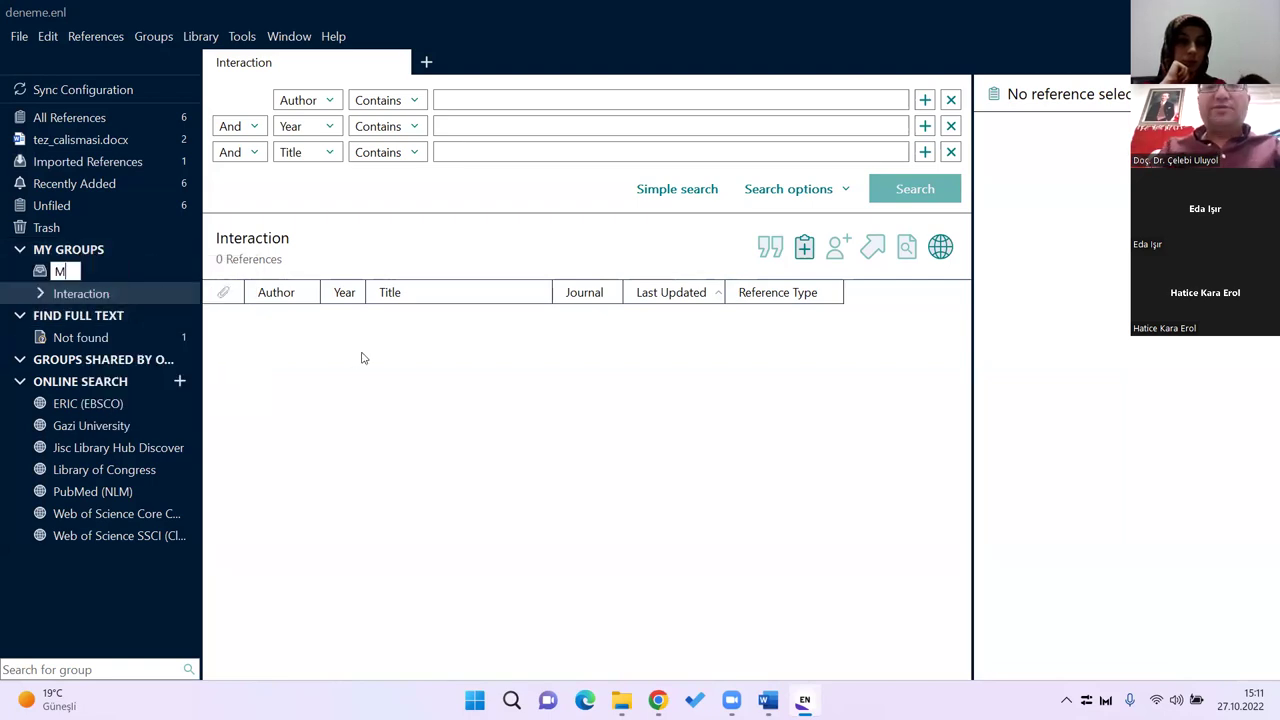
pyautogui.write('otivation')
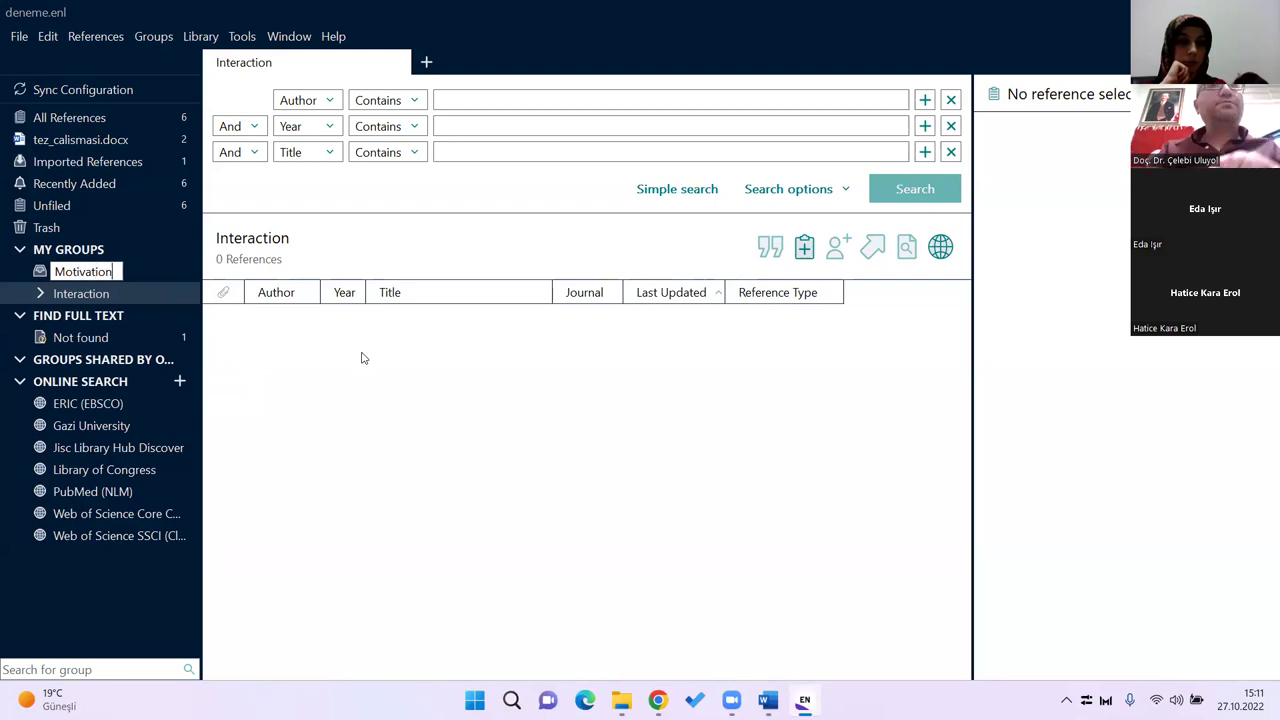
pyautogui.press('Return')
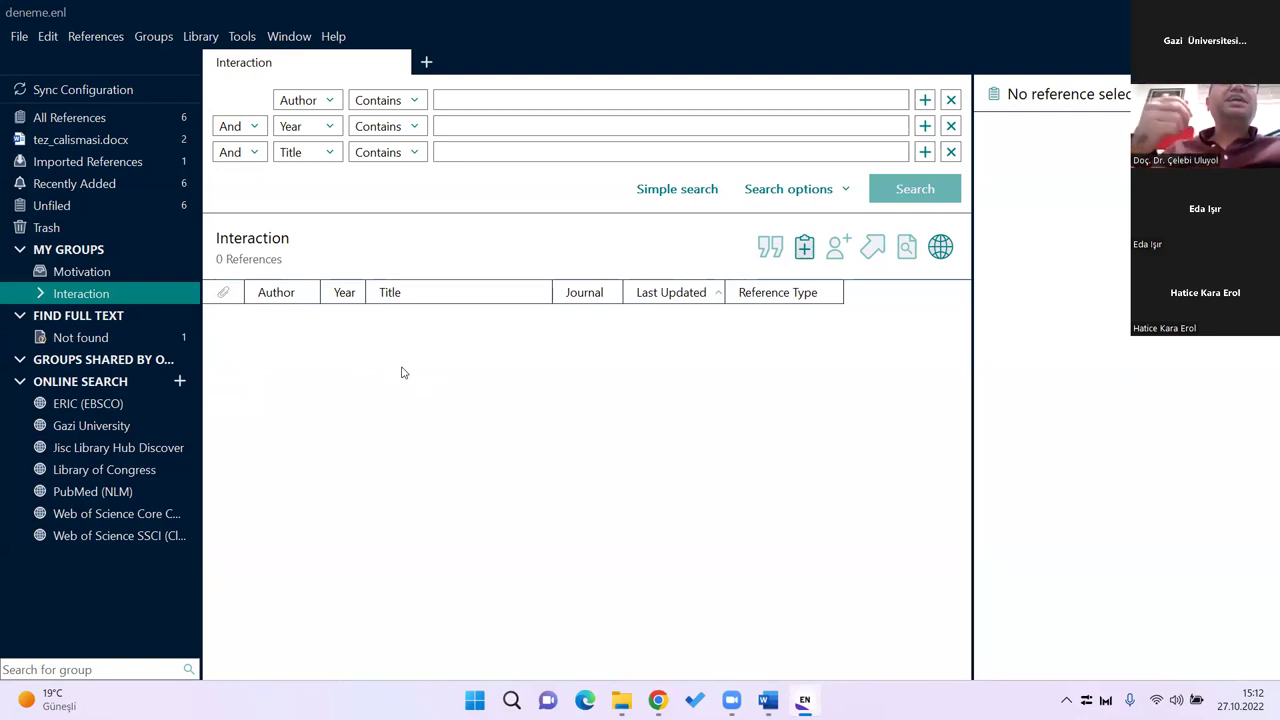
pyautogui.click(100, 273)
pyautogui.click(105, 296)
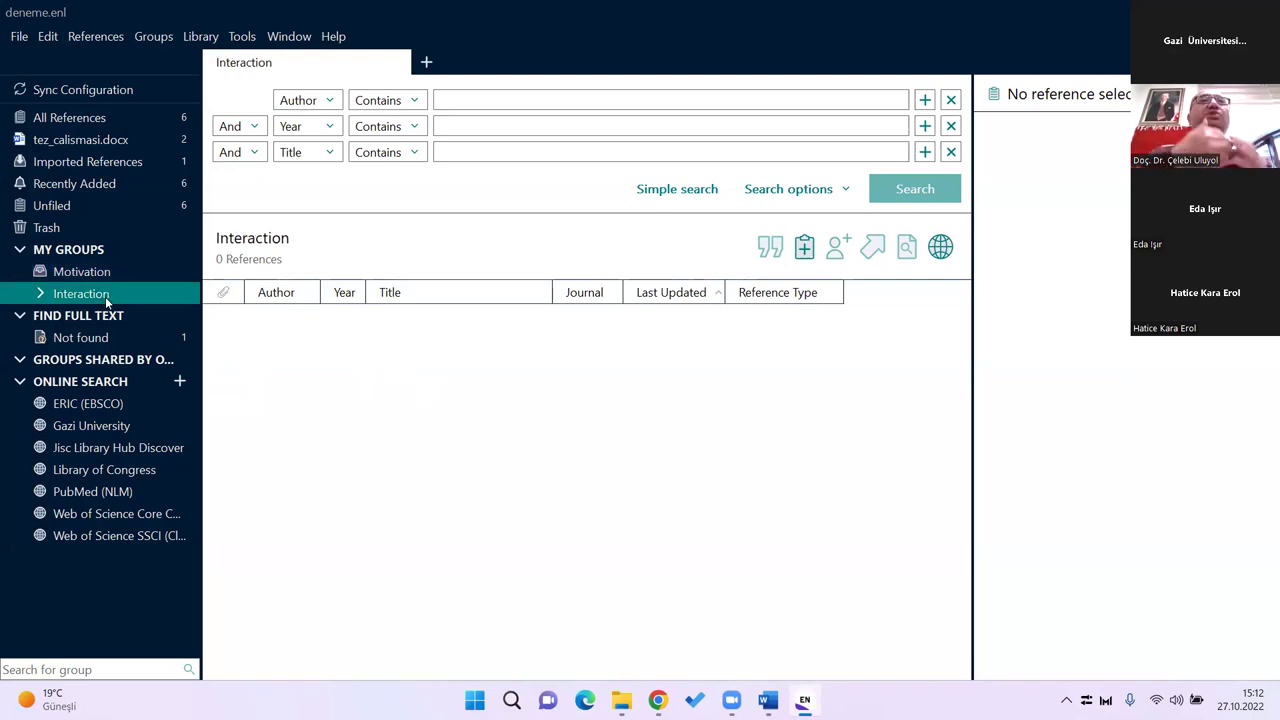
pyautogui.click(94, 274)
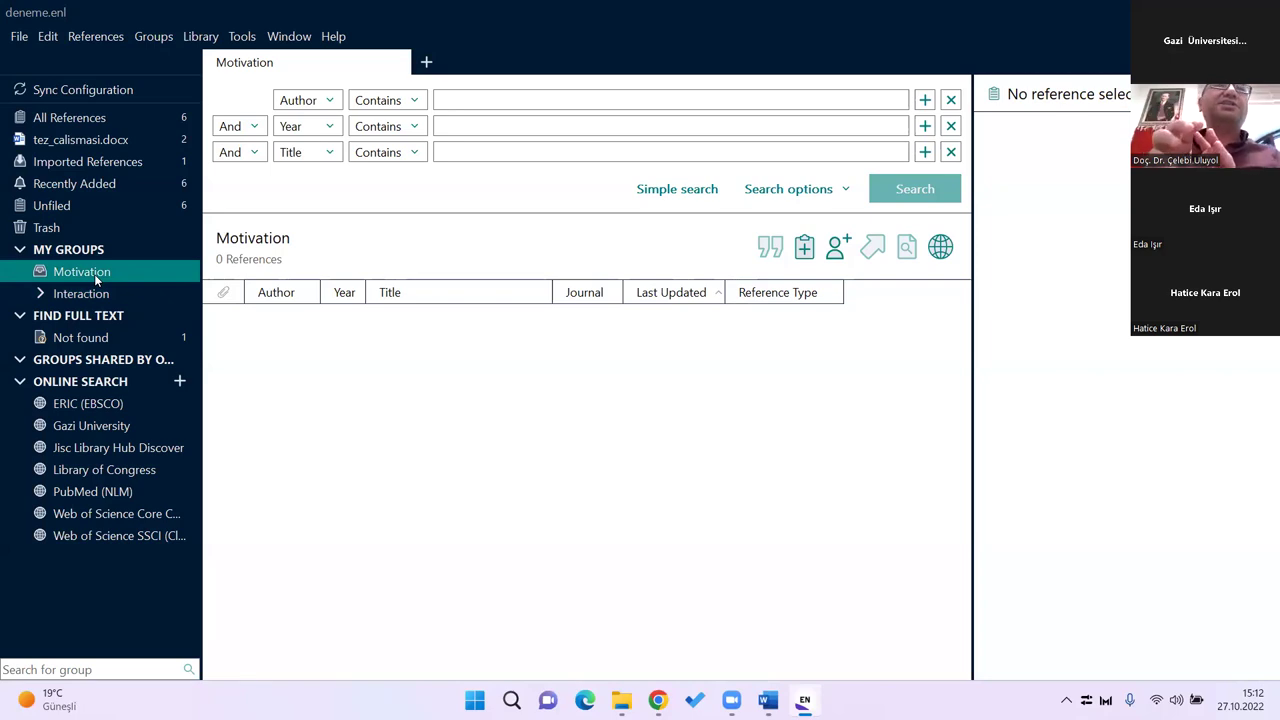
# Step: Show all 6 library references and select the 2013 ICT integration article to open its PDF
pyautogui.click(82, 119)
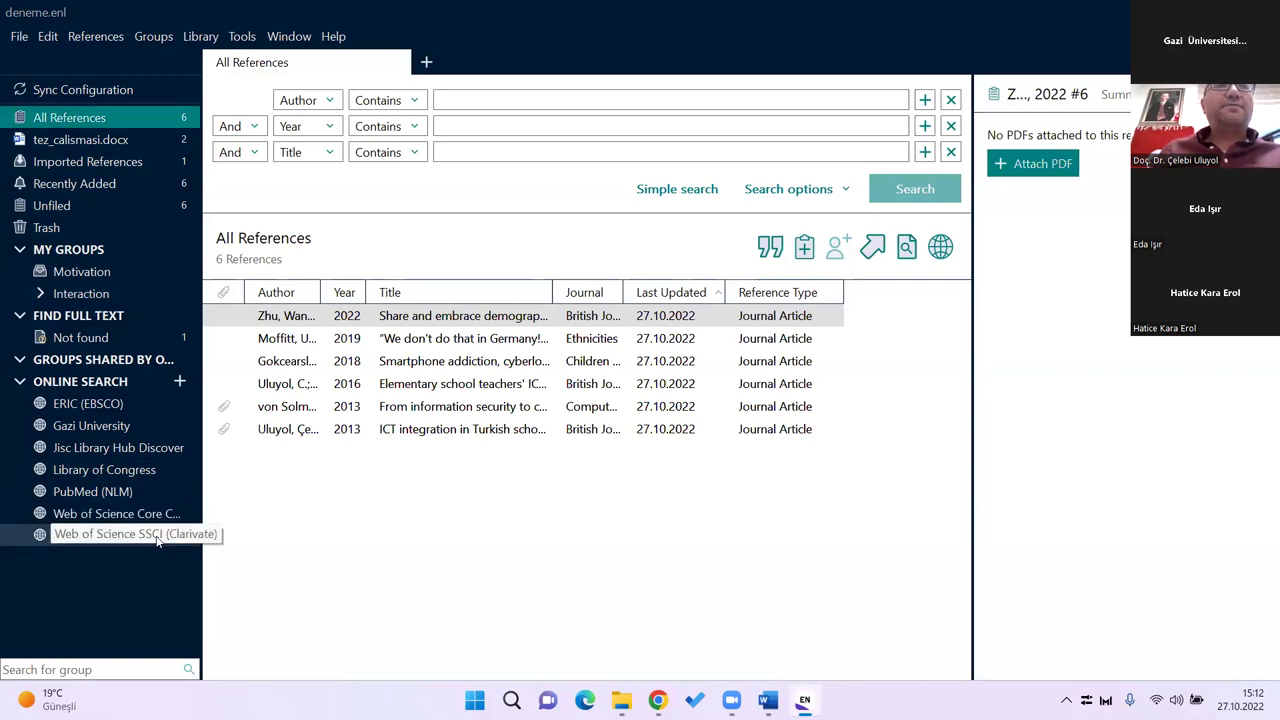
pyautogui.click(171, 535)
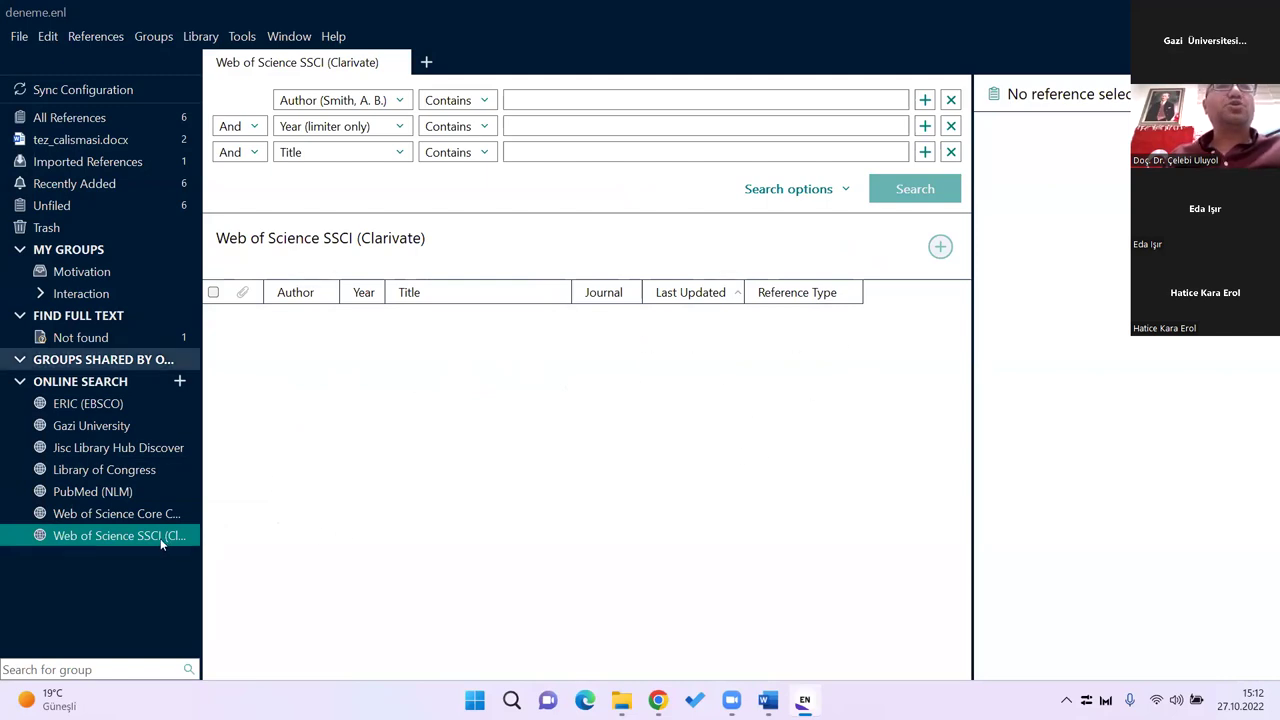
pyautogui.click(69, 117)
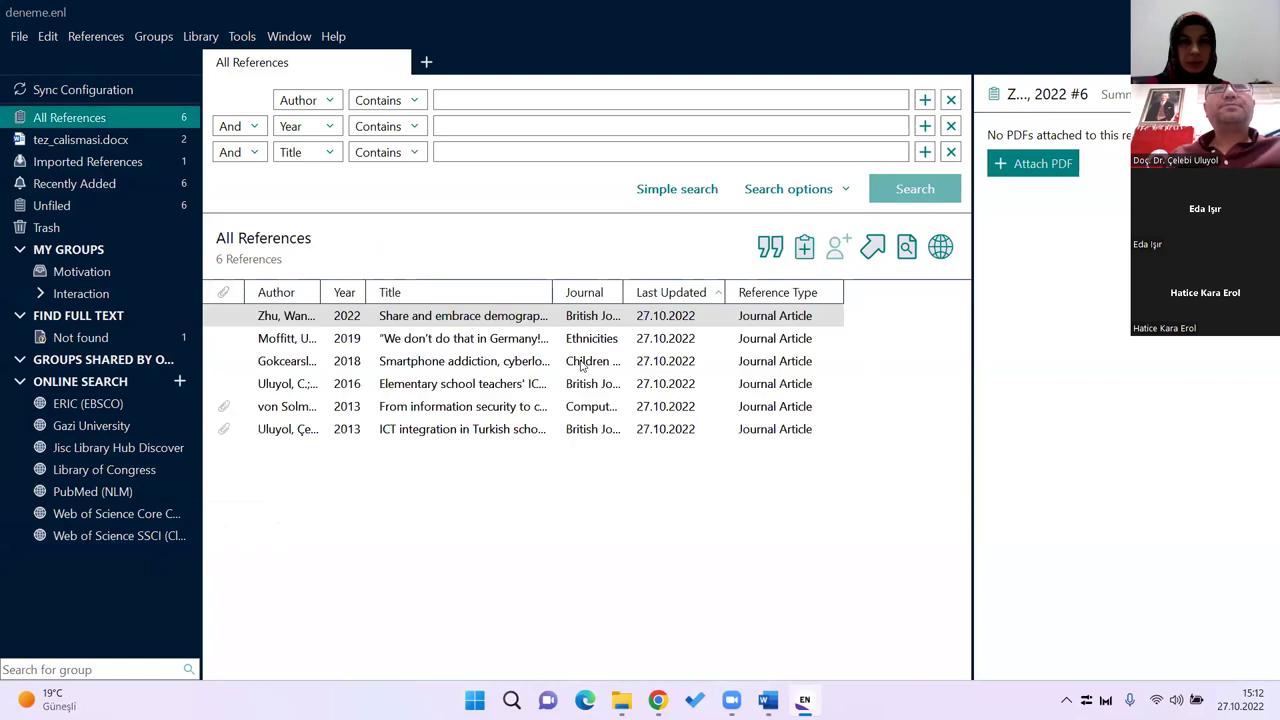
pyautogui.click(519, 436)
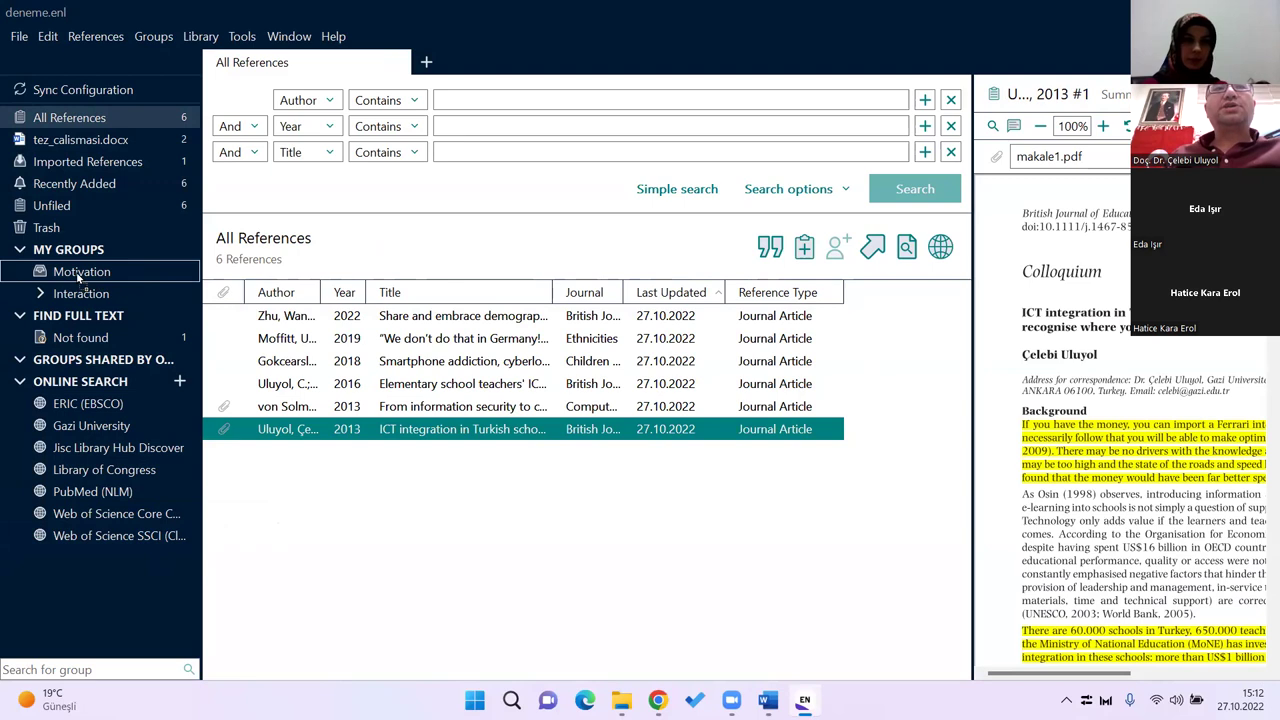
# Step: Drag the 2013 ICT integration and 2019 Ethnicities articles into Motivation, then view Interaction
pyautogui.moveTo(77, 278); pyautogui.dragTo(77, 279)
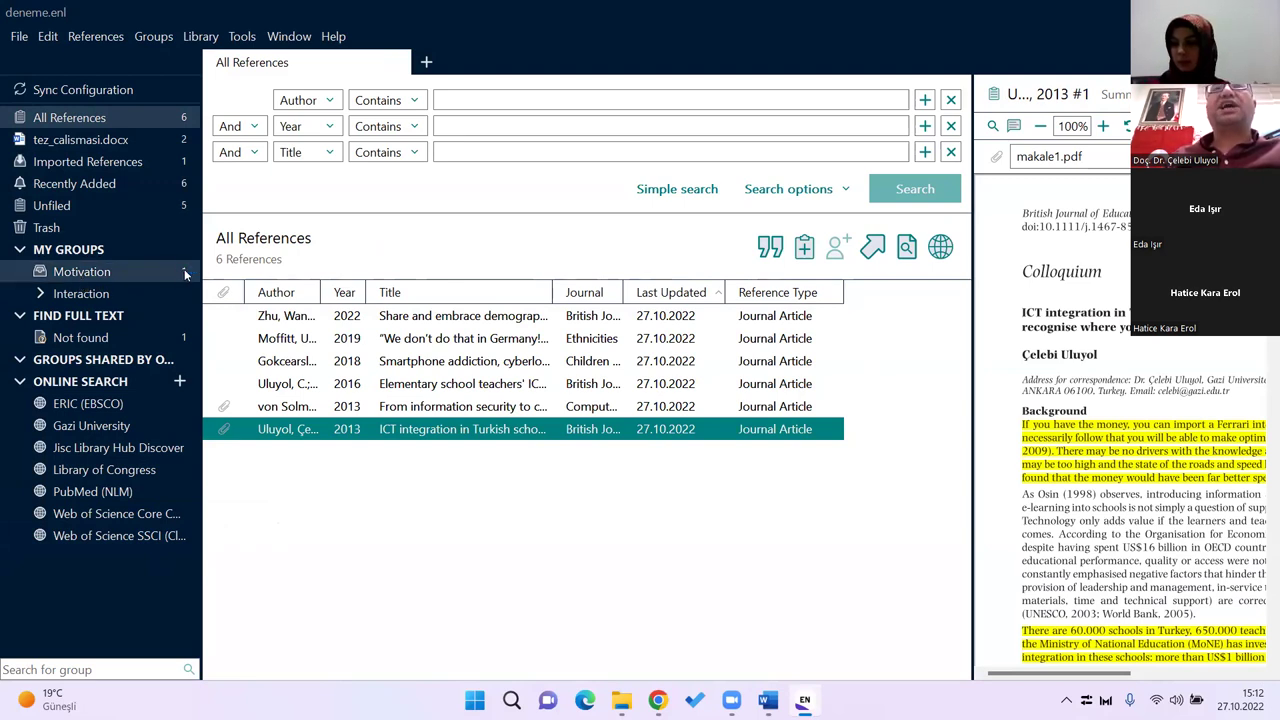
pyautogui.click(450, 410)
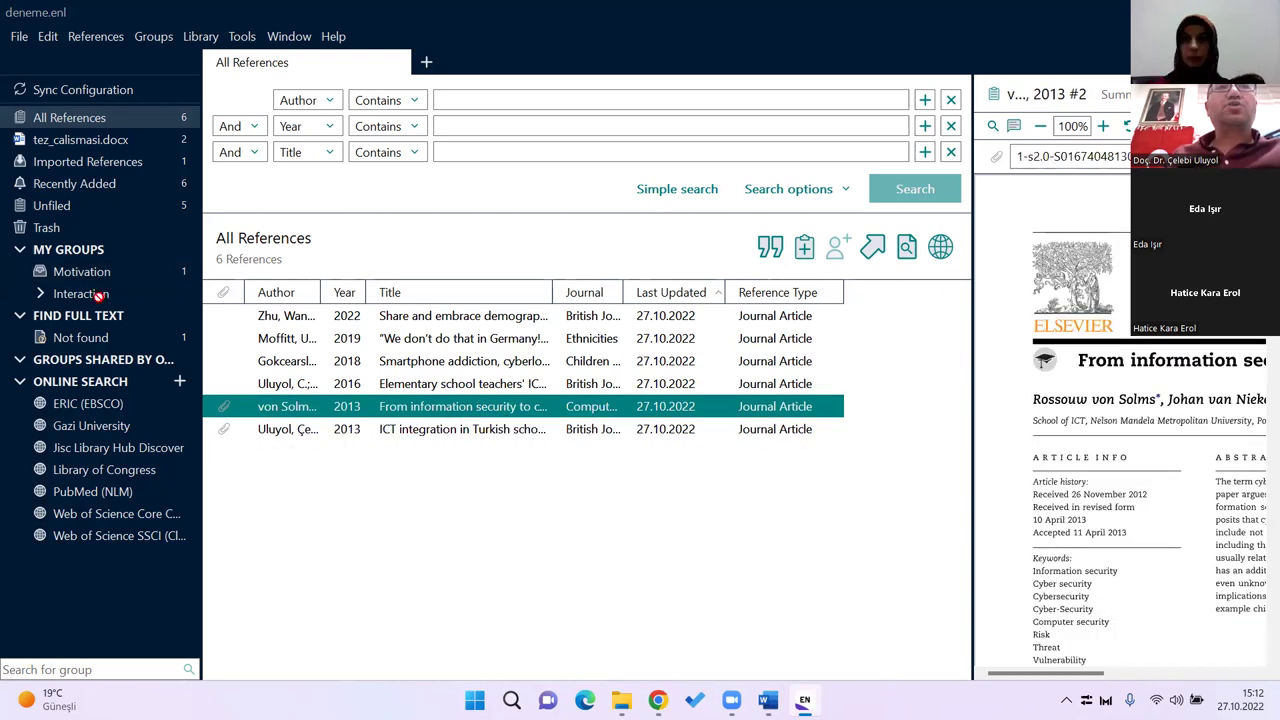
pyautogui.click(460, 389)
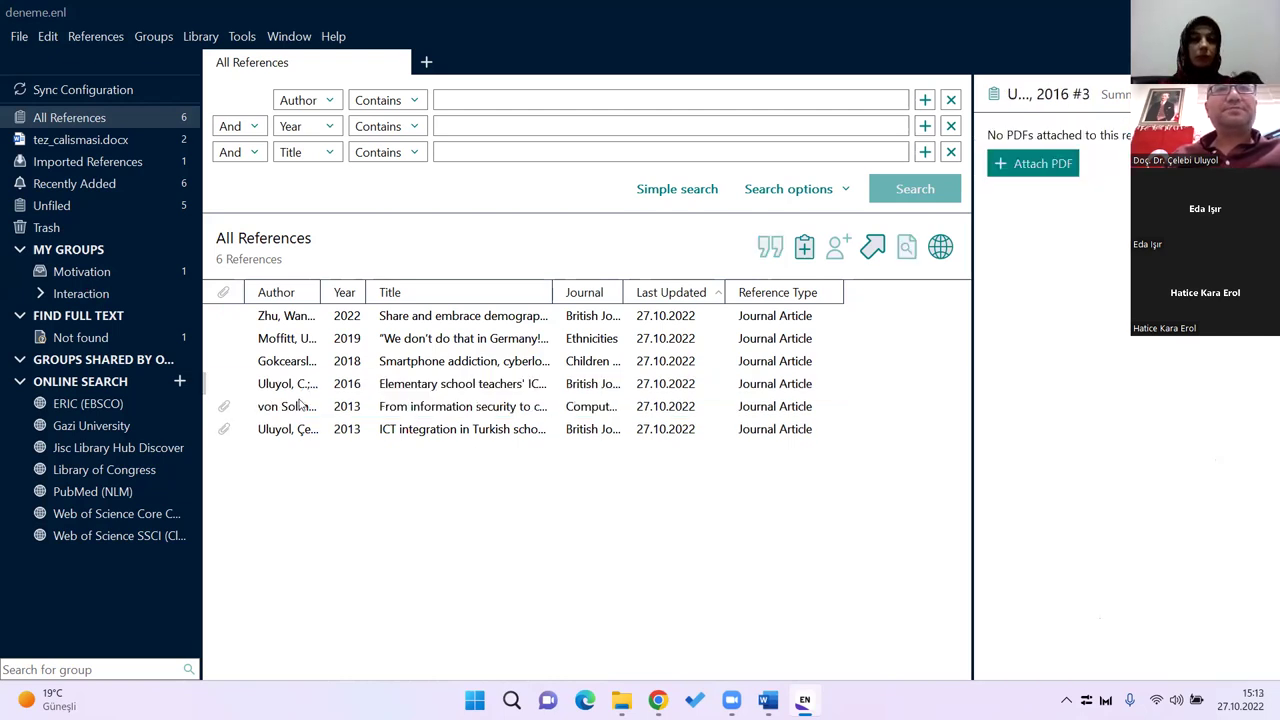
pyautogui.click(430, 345)
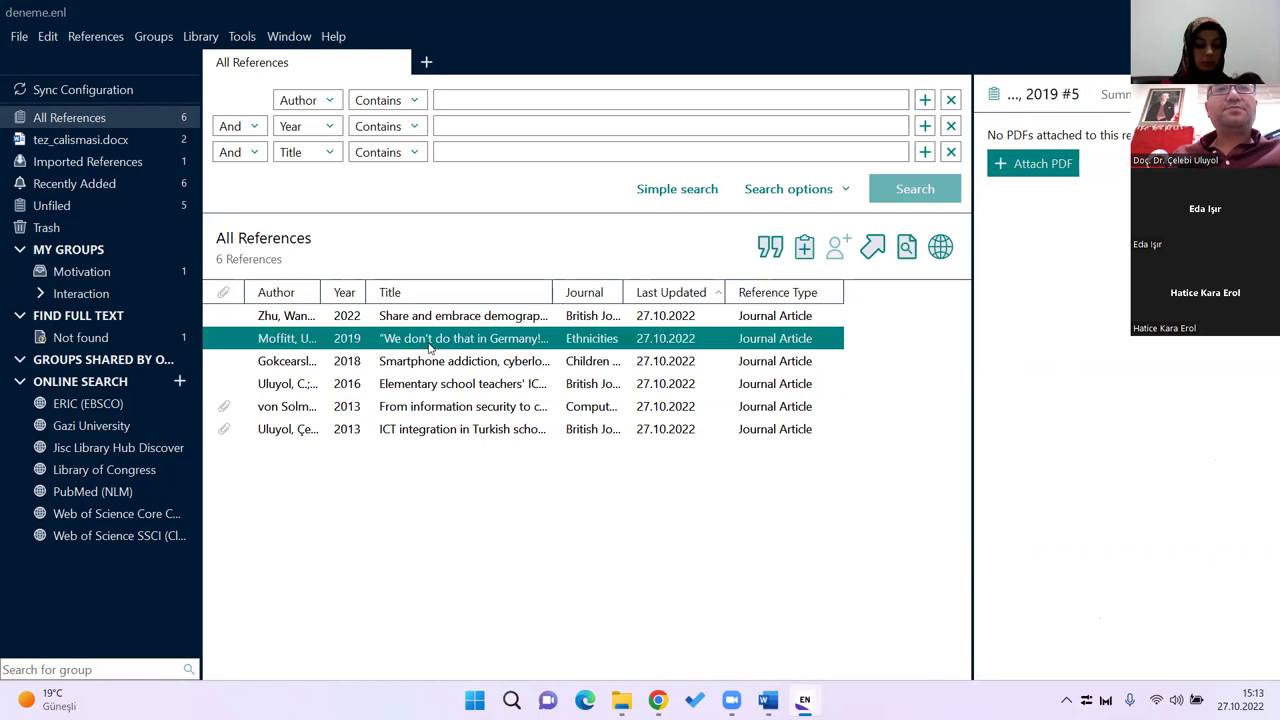
pyautogui.moveTo(430, 345); pyautogui.dragTo(119, 275)
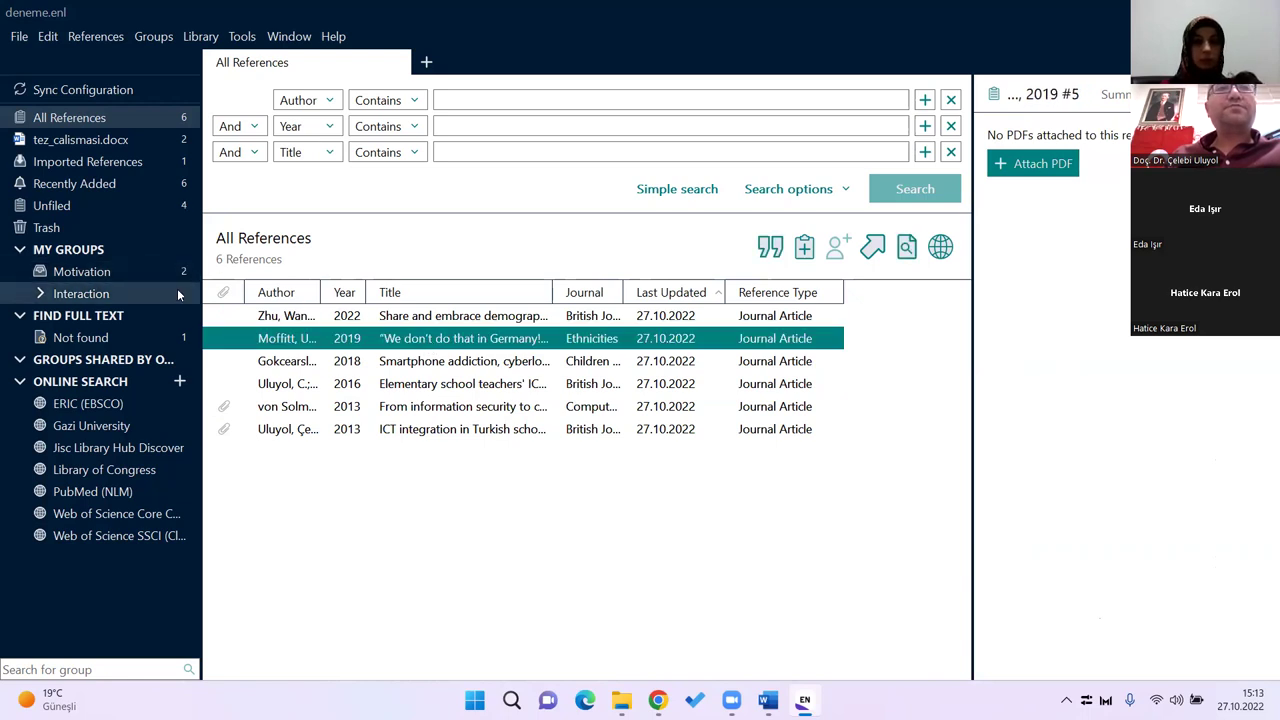
pyautogui.click(100, 292)
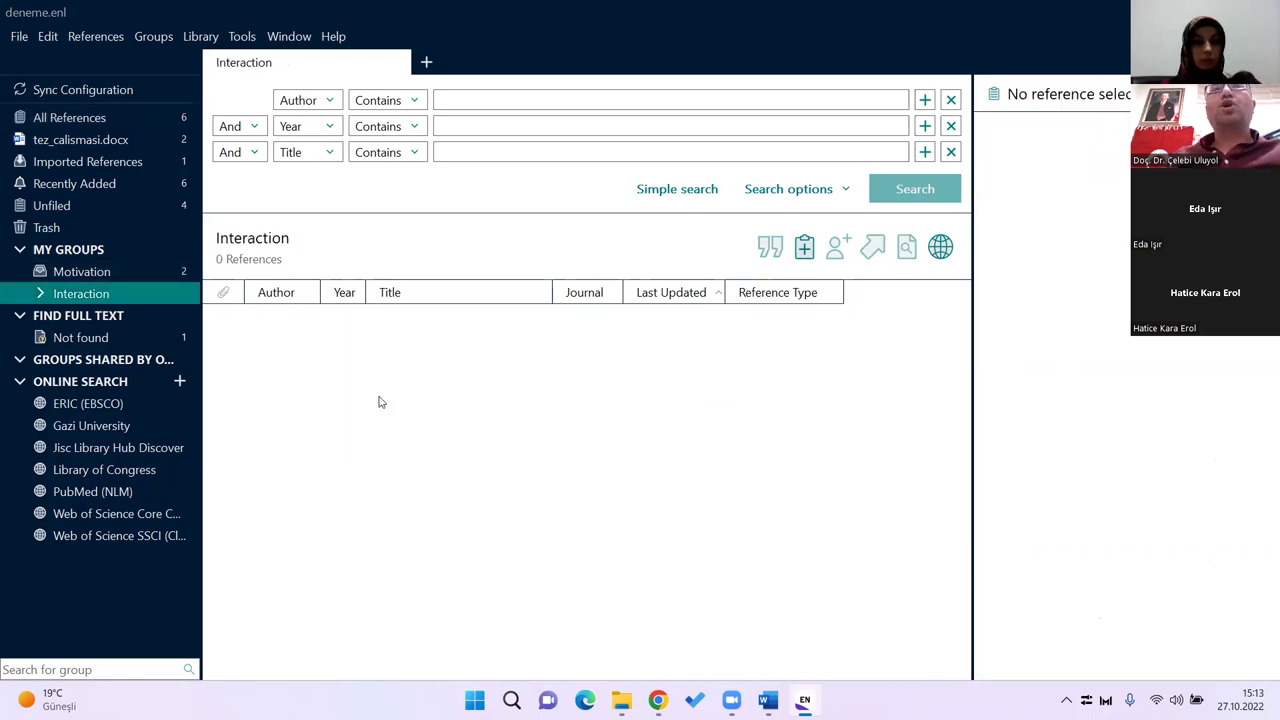
# Step: Discard a blank new reference, check the Motivation and Interaction groups, and open Sync Configuration
pyautogui.click(803, 250)
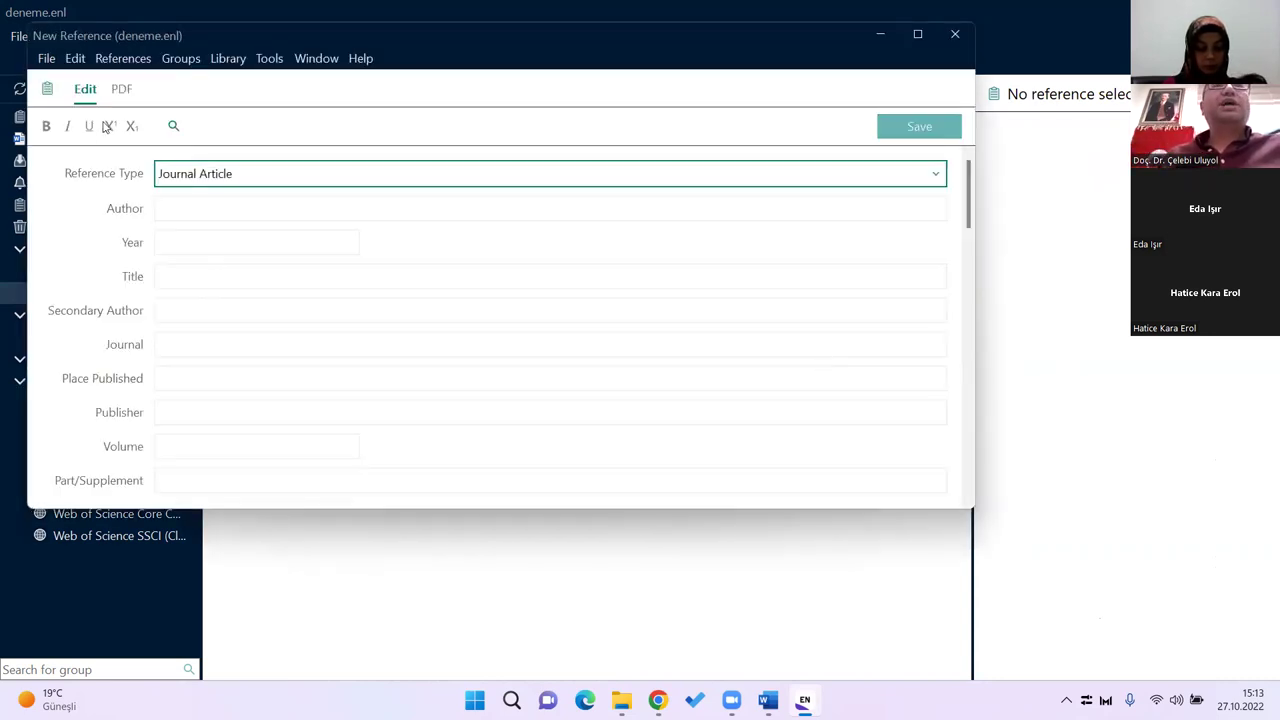
pyautogui.click(955, 35)
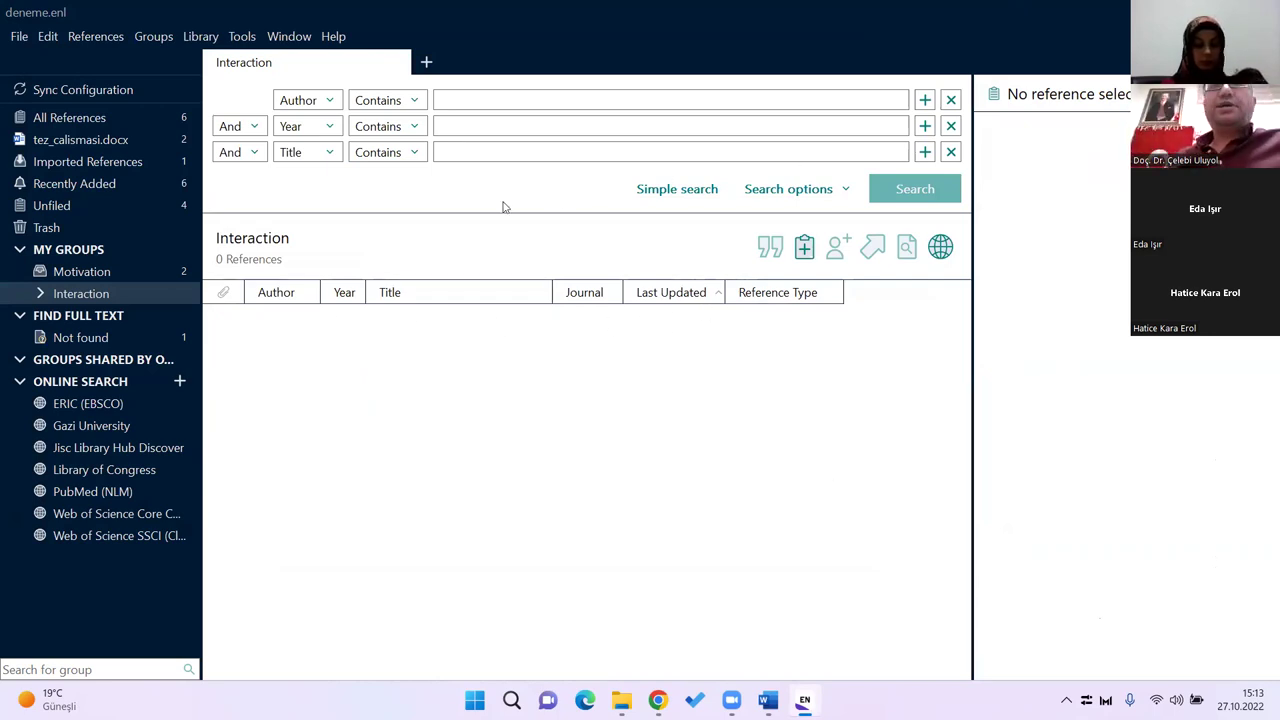
pyautogui.click(102, 272)
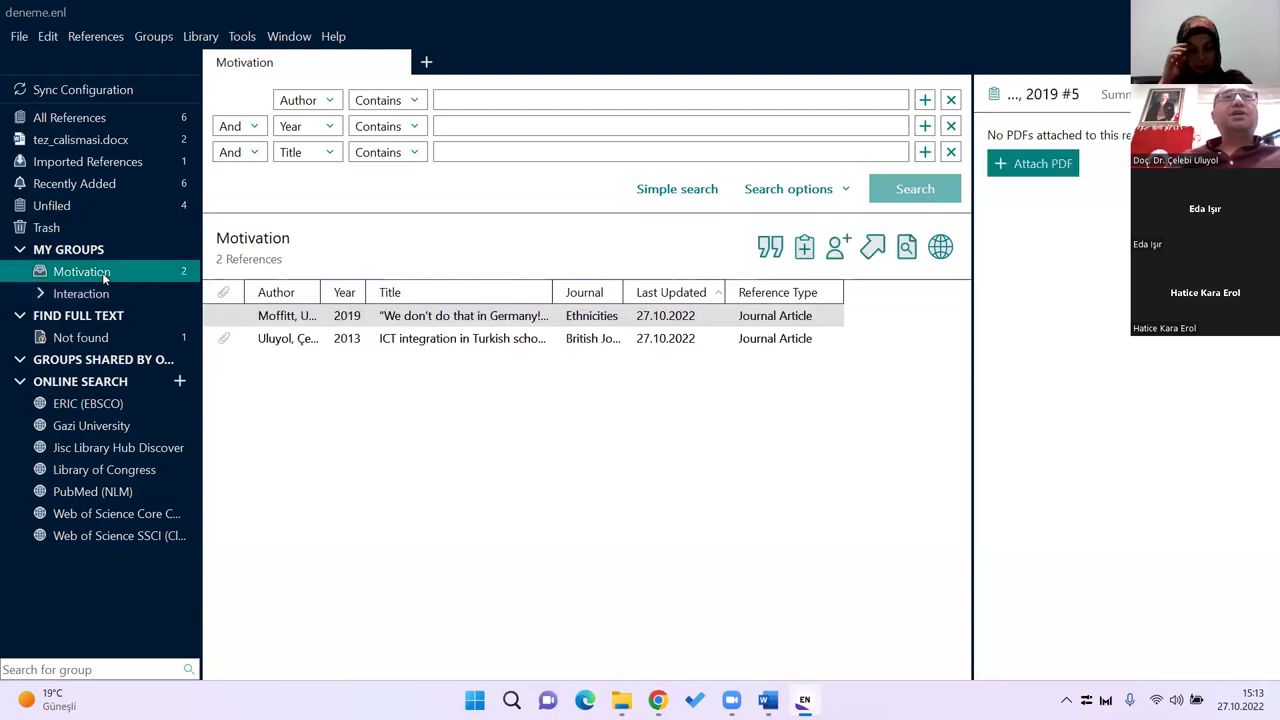
pyautogui.click(97, 294)
pyautogui.click(93, 271)
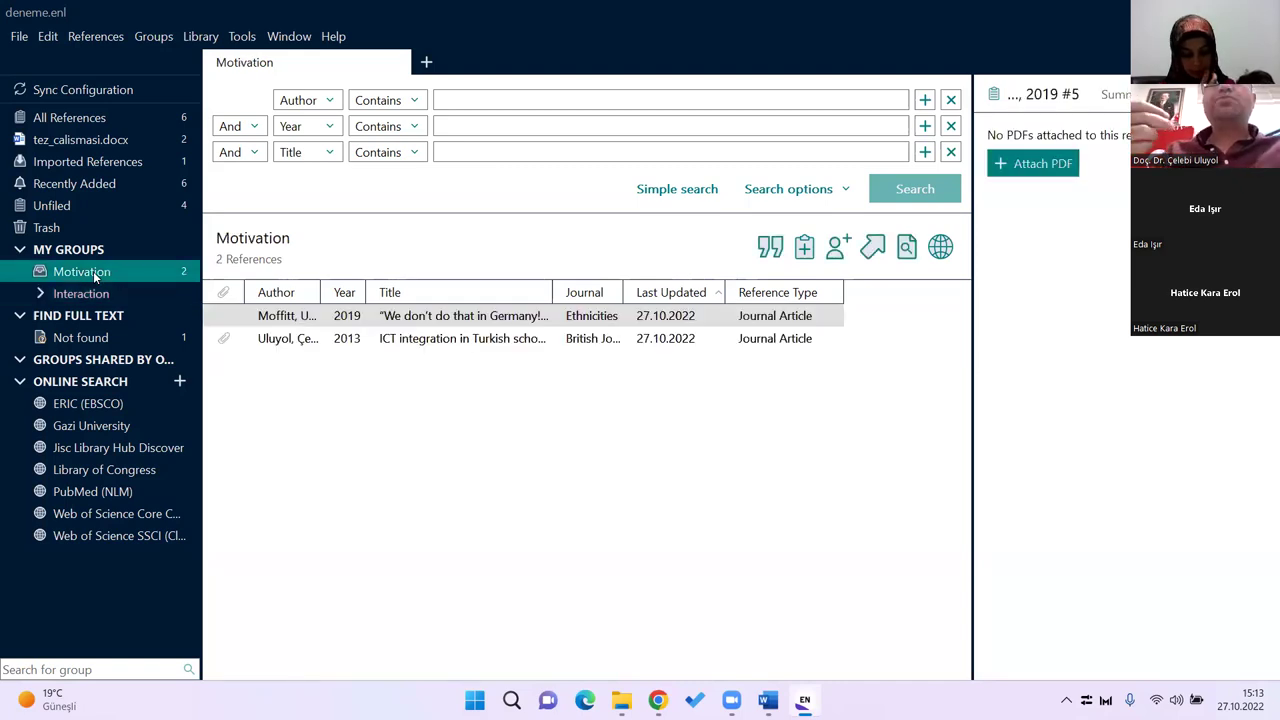
pyautogui.click(84, 90)
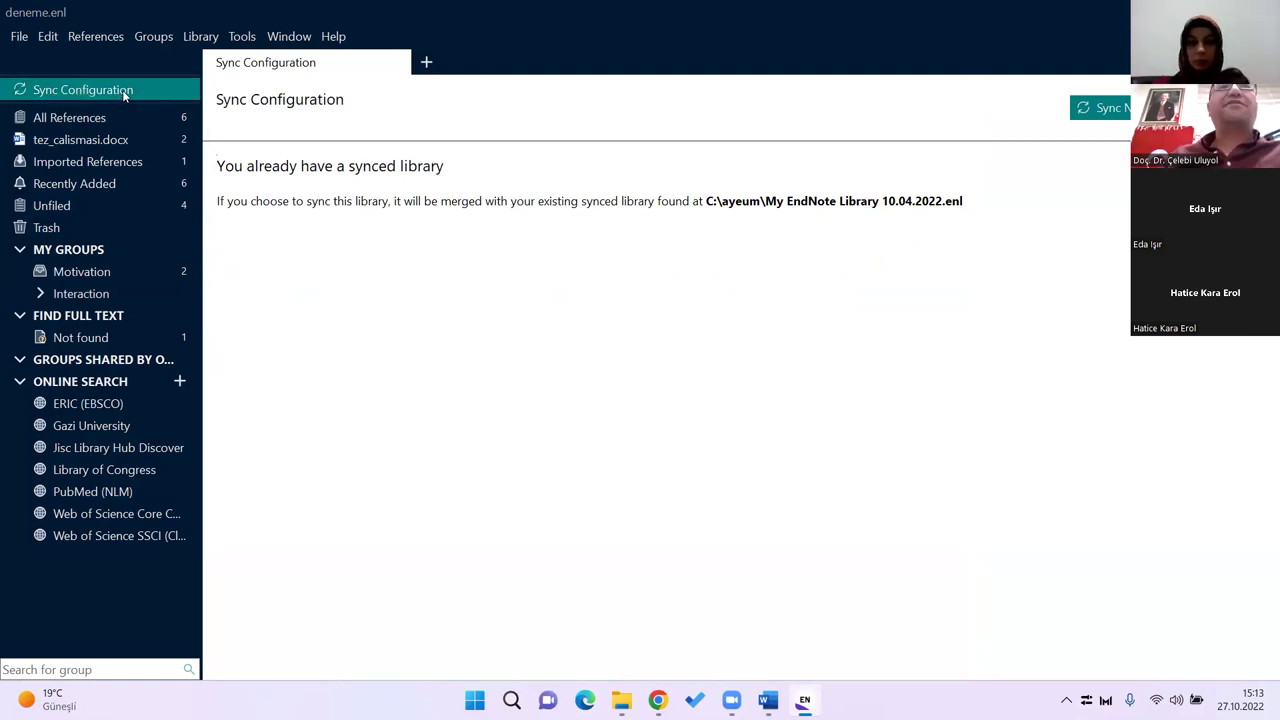
# Step: Sync now, accept merging and the backup prompt, then cancel saving the compressed library
pyautogui.click(1110, 107)
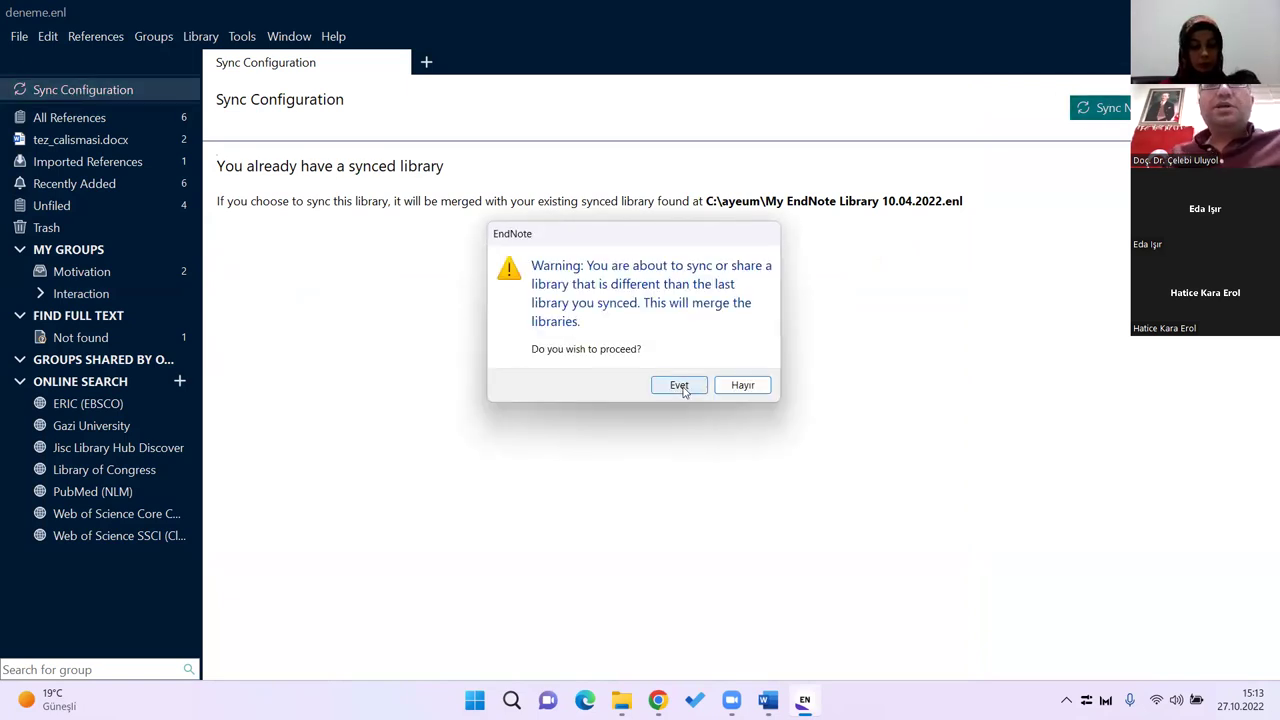
pyautogui.click(684, 388)
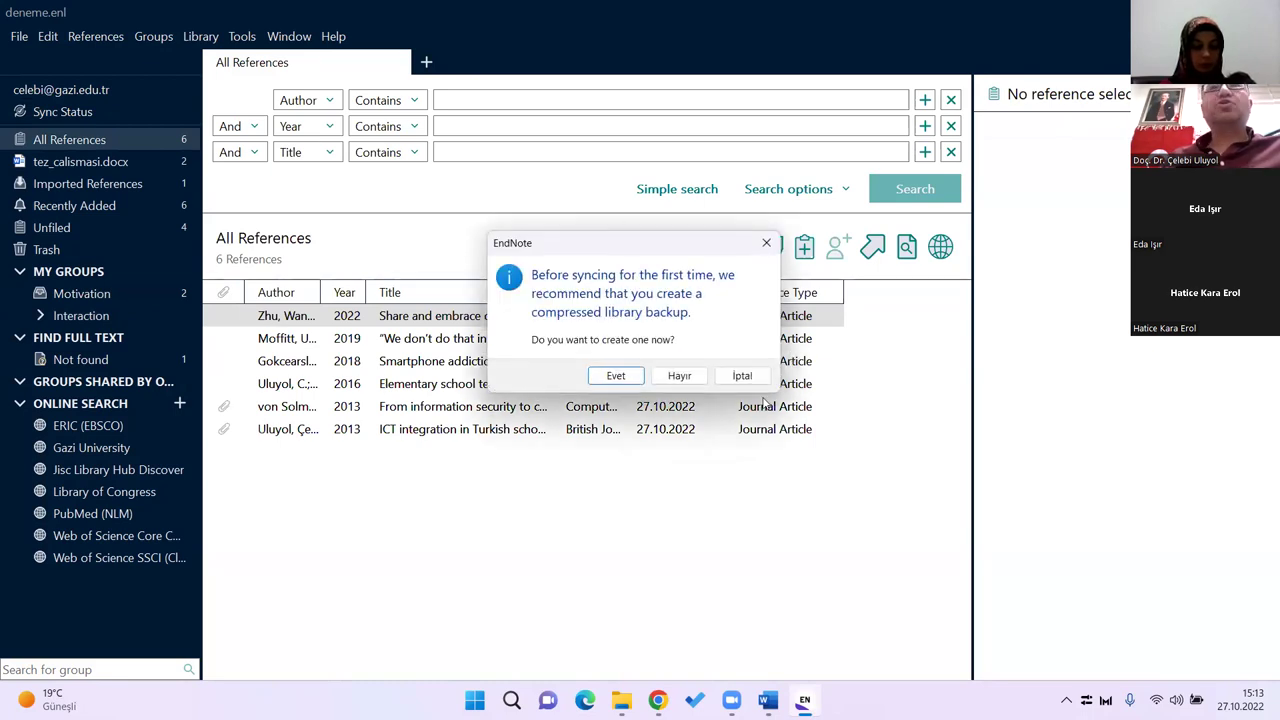
pyautogui.click(618, 377)
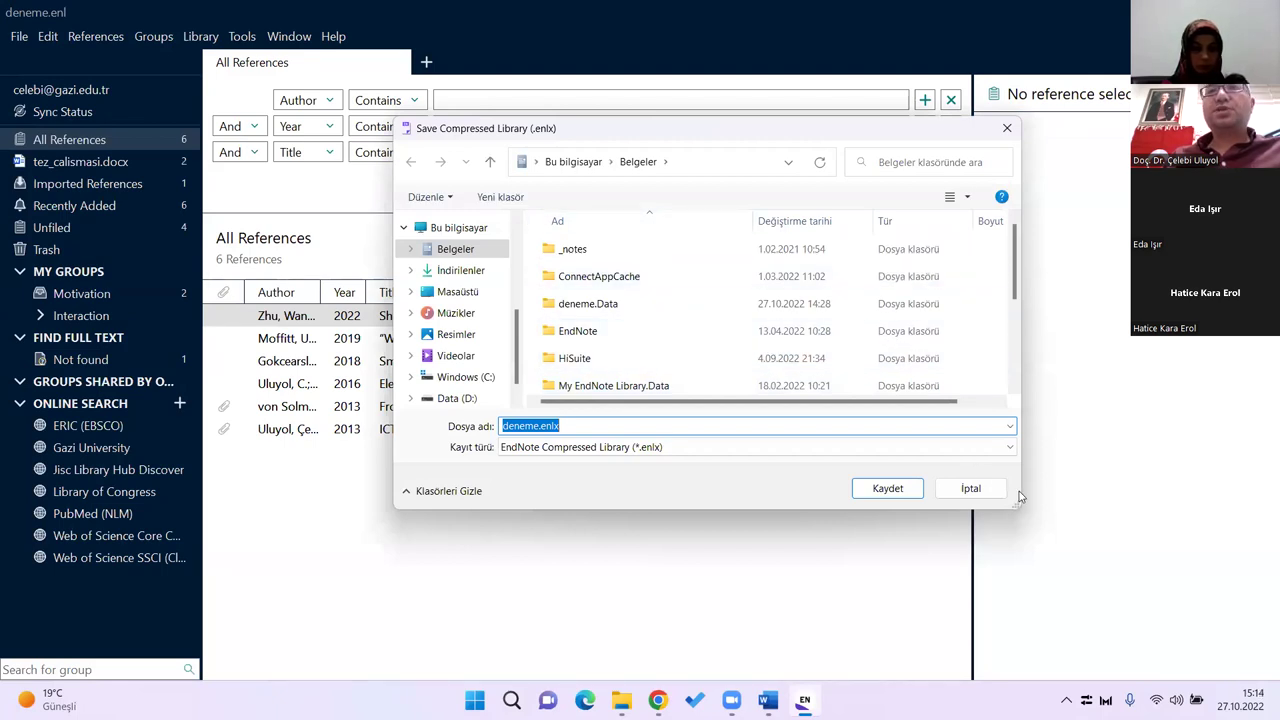
pyautogui.click(969, 488)
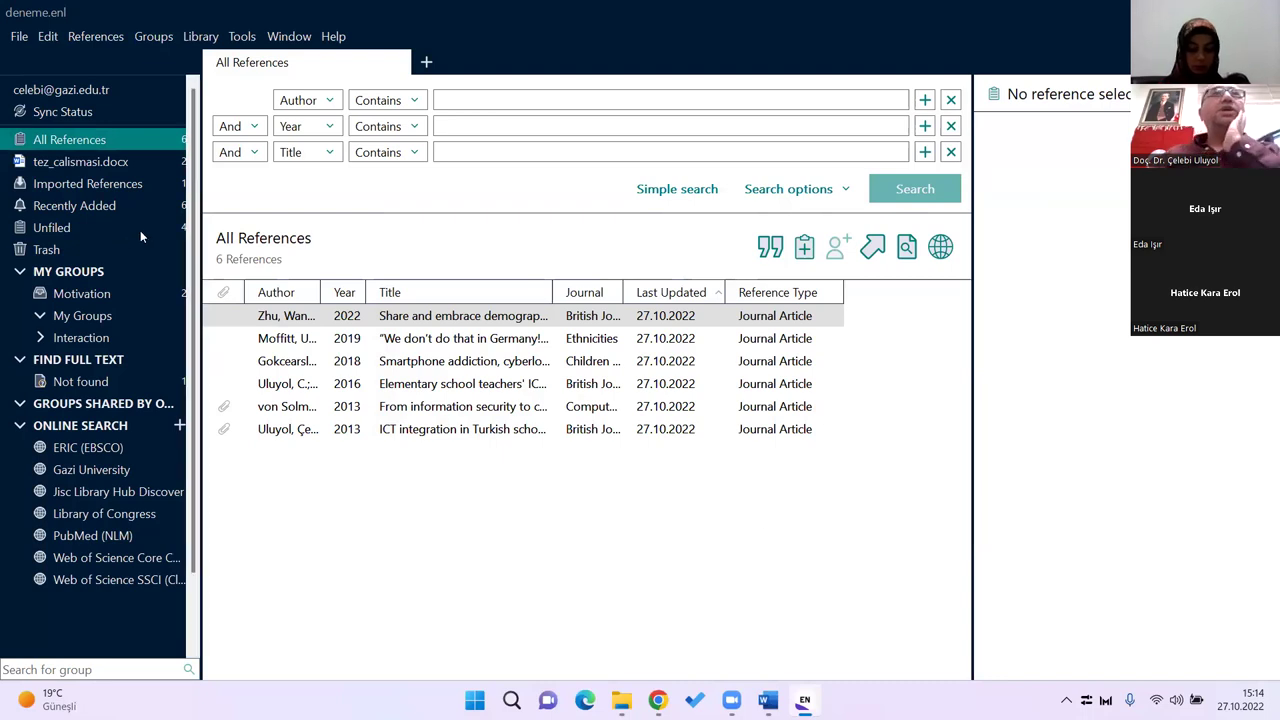
# Step: Watch the sync progress in Sync Status, then browse the 200 merged references in All References
pyautogui.click(64, 111)
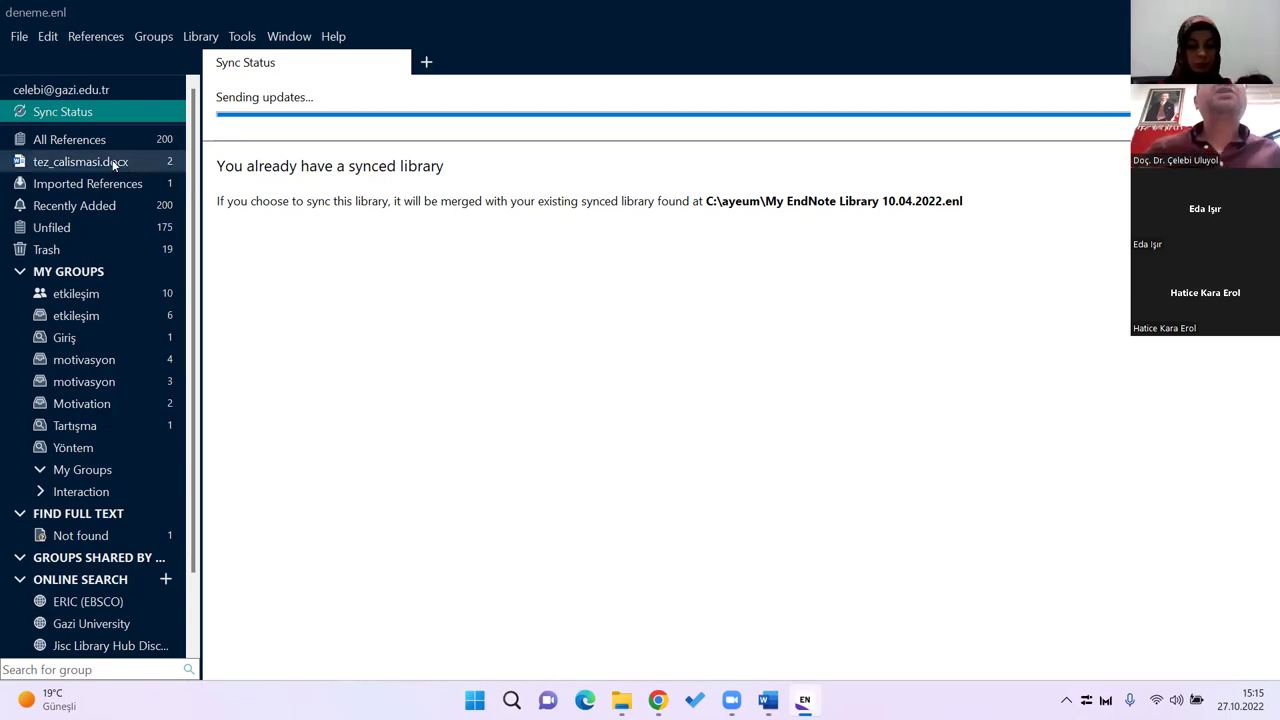
pyautogui.click(89, 141)
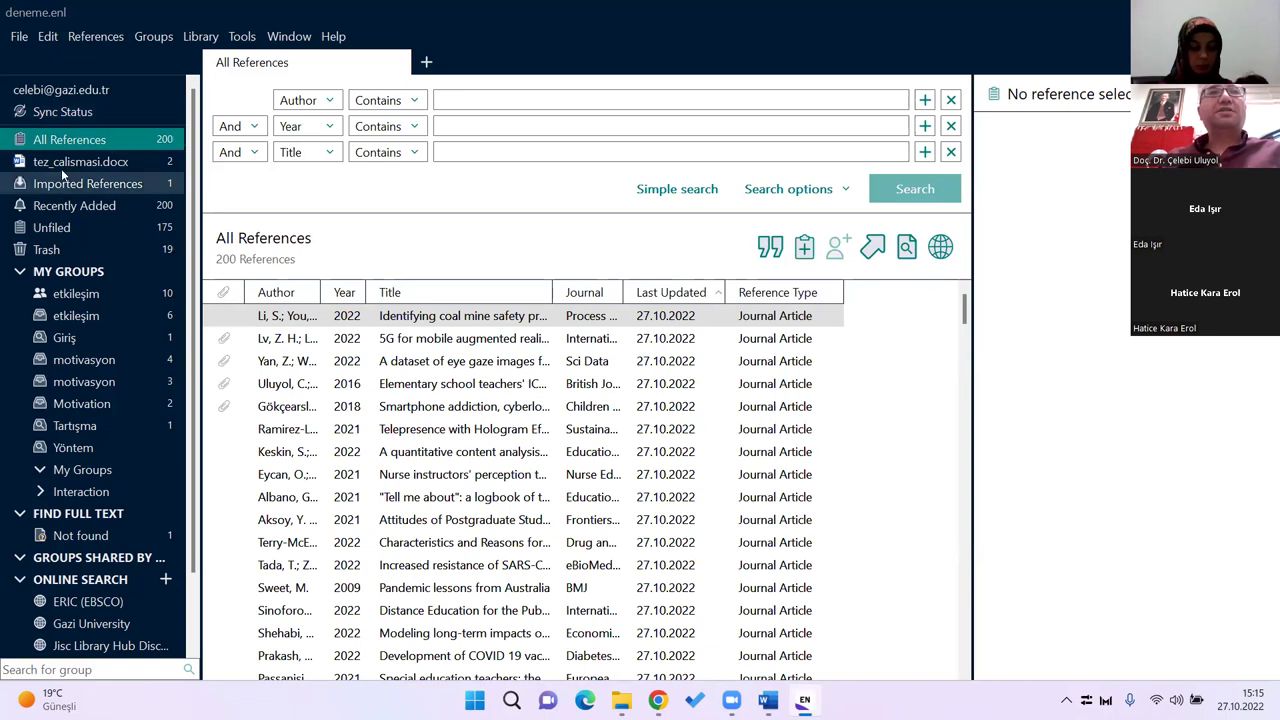
pyautogui.scroll(-2, 138, 331)
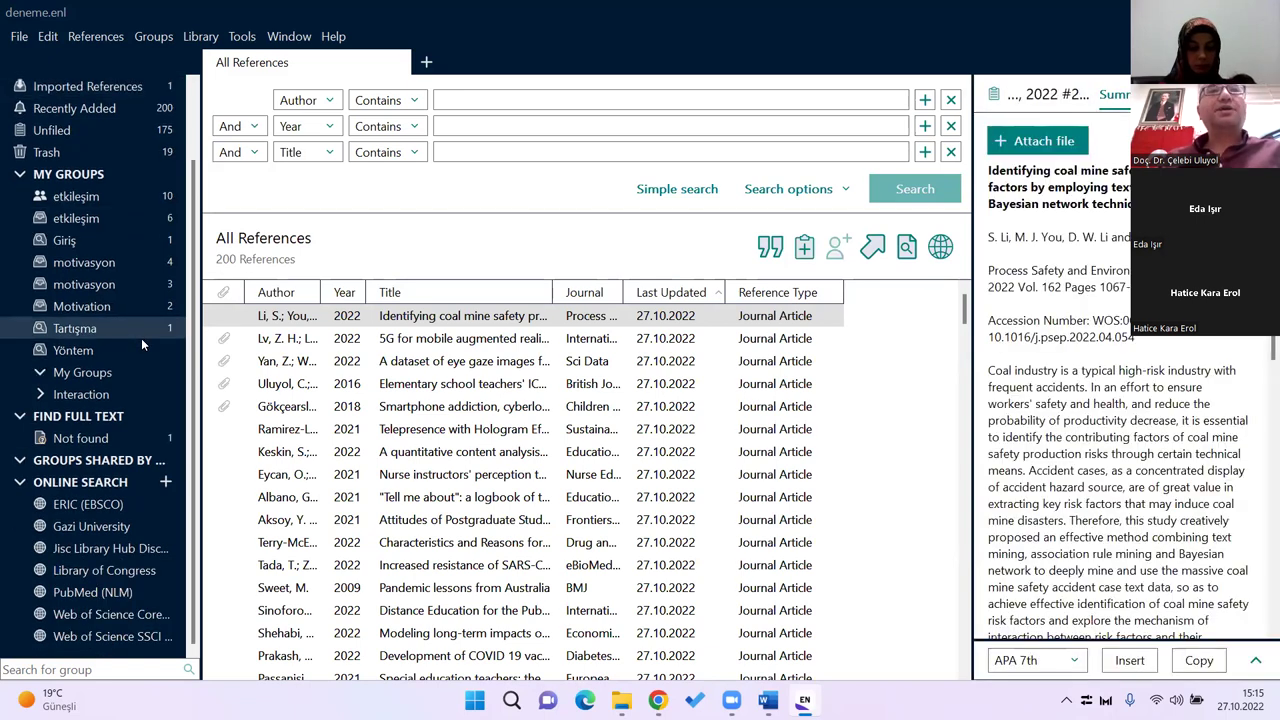
pyautogui.scroll(2, 141, 334)
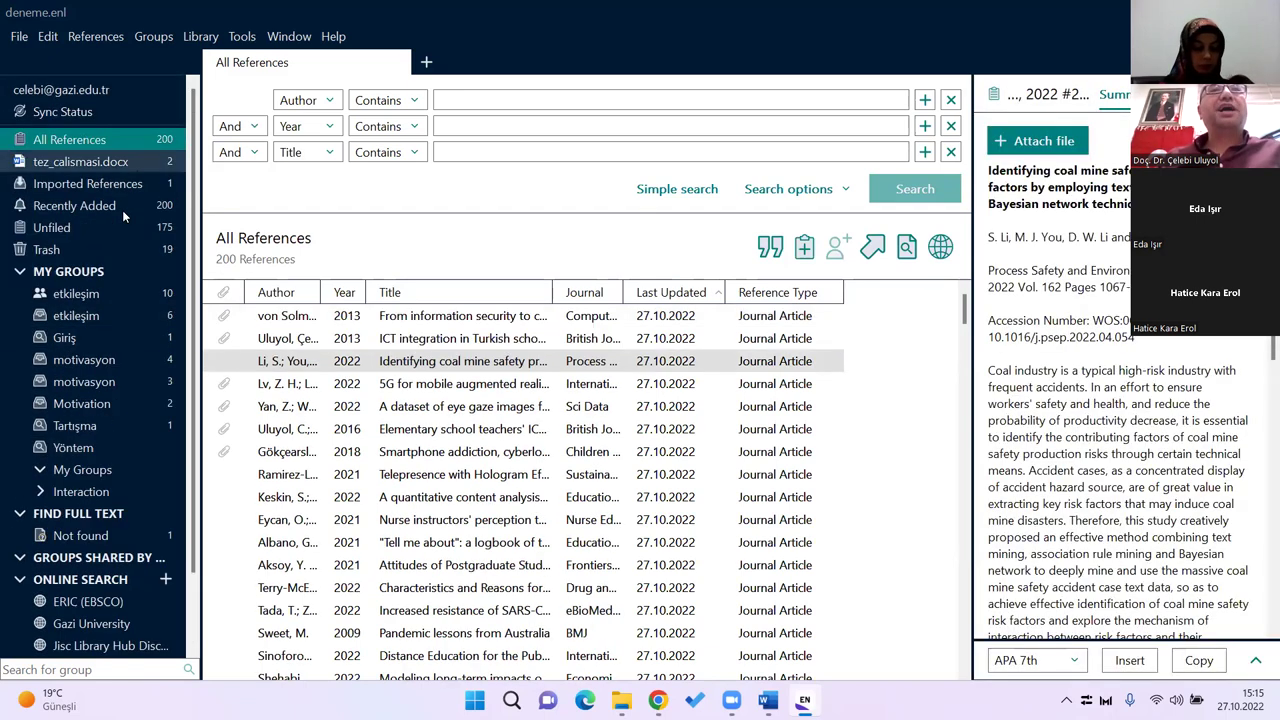